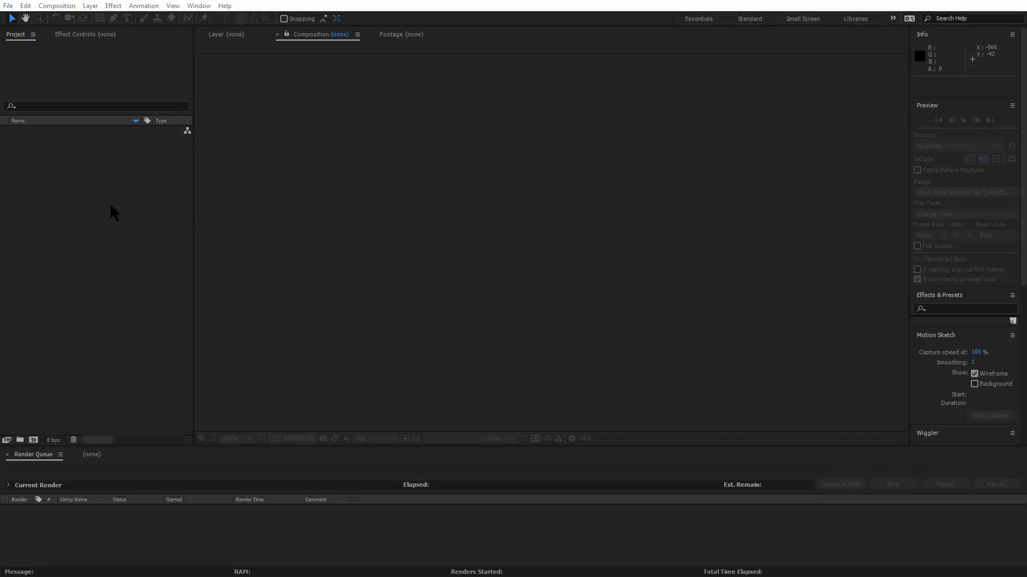
Step: Import the ambient occlusion pass as an OpenEXR sequence starting from Render_AO.1 in the ARender folder
{"action": "double_click", "coordinate": [97, 164]}
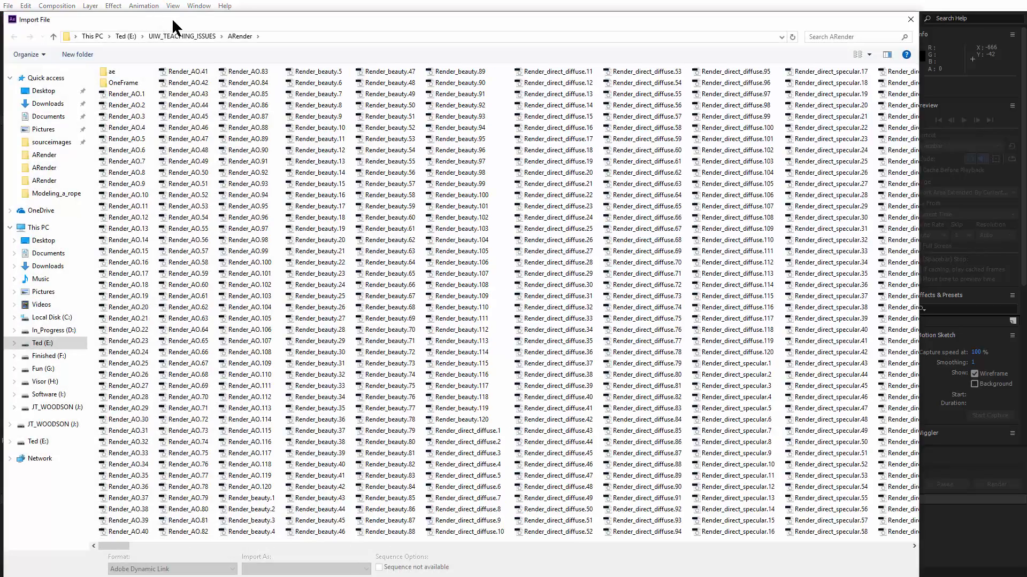
{"action": "left_click_drag", "start_coordinate": [172, 18], "coordinate": [219, 2]}
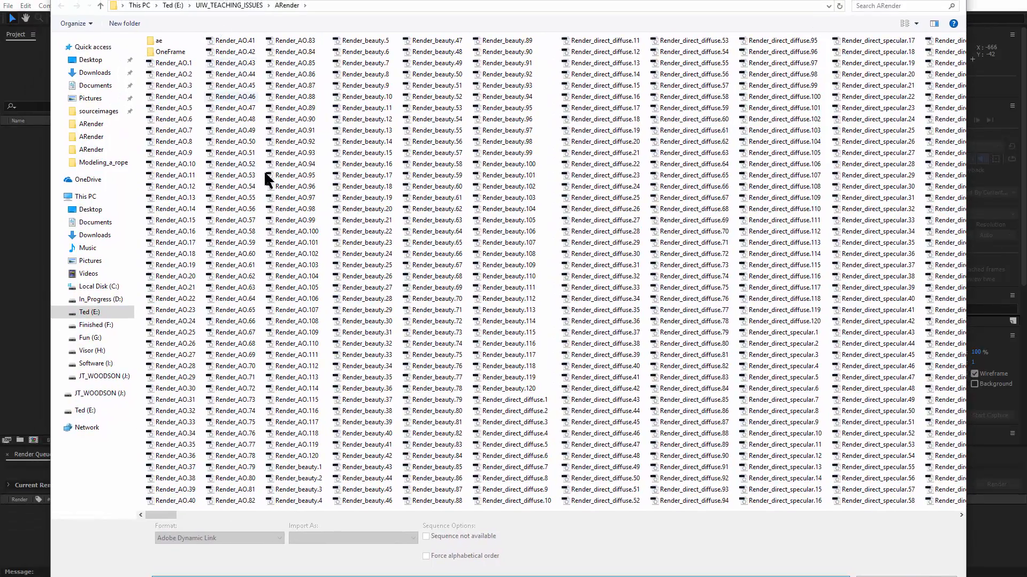
{"action": "left_click", "coordinate": [179, 68]}
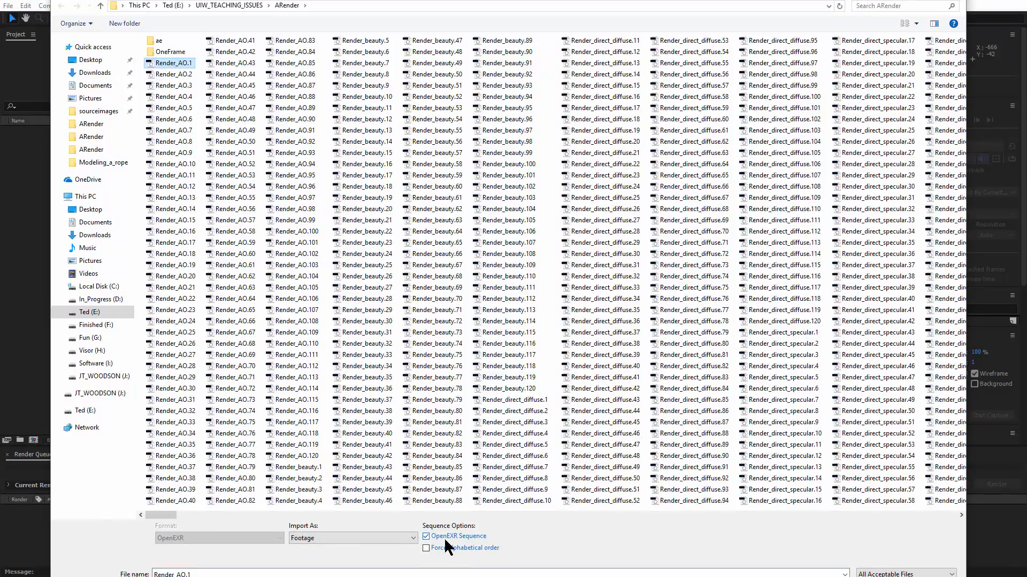
{"action": "left_click", "coordinate": [879, 576]}
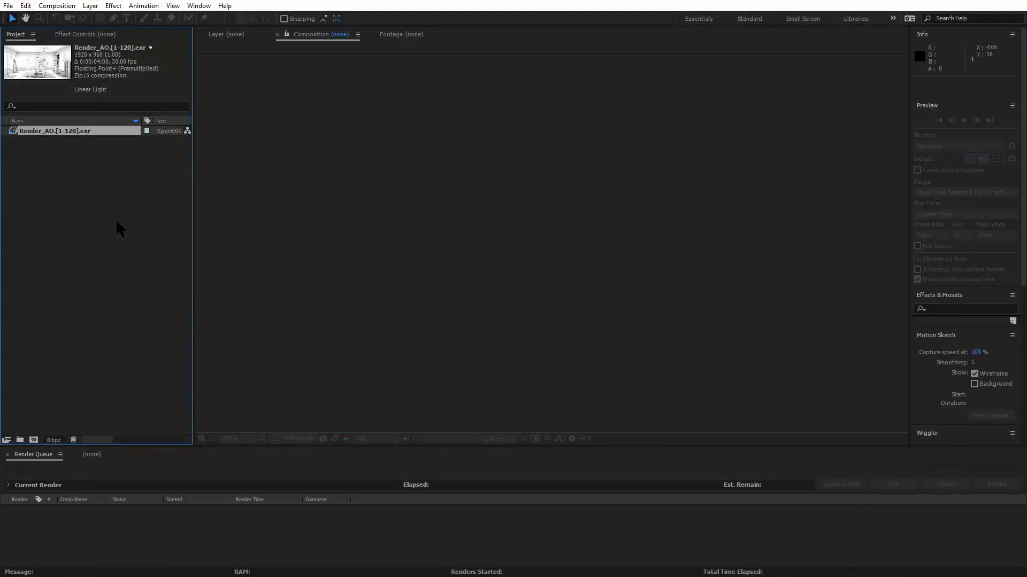
Step: Interpret the Render_AO footage at an assumed frame rate of 24 frames per second
{"action": "left_click", "coordinate": [126, 191]}
{"action": "left_click", "coordinate": [82, 131]}
{"action": "right_click", "coordinate": [112, 136]}
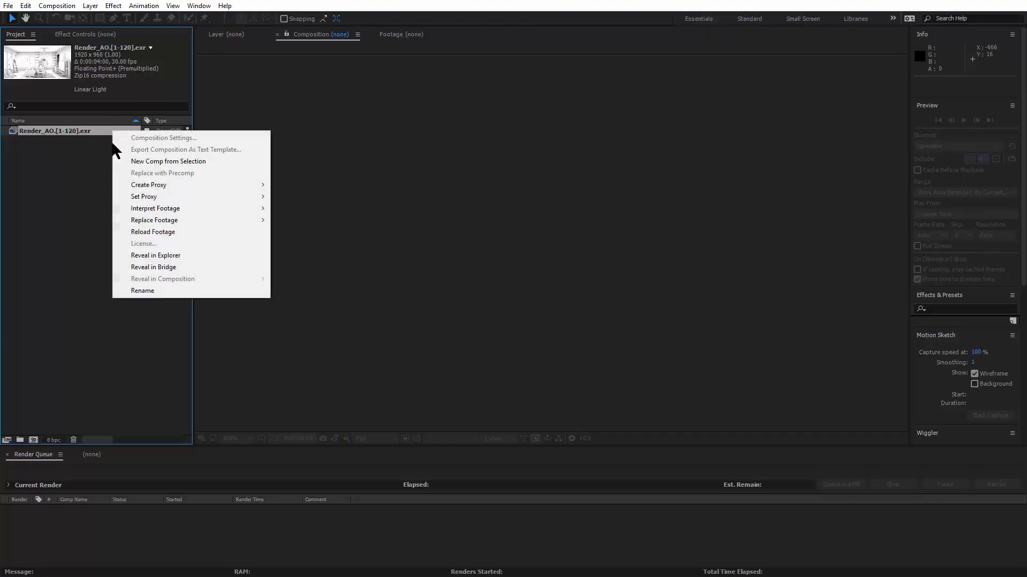
{"action": "mouse_move", "coordinate": [231, 211]}
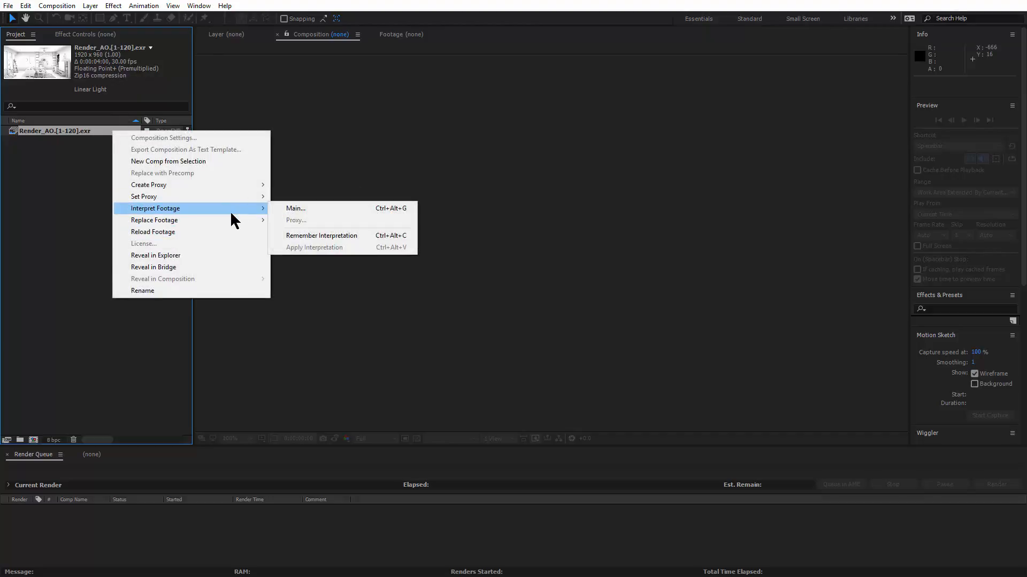
{"action": "right_click", "coordinate": [65, 132]}
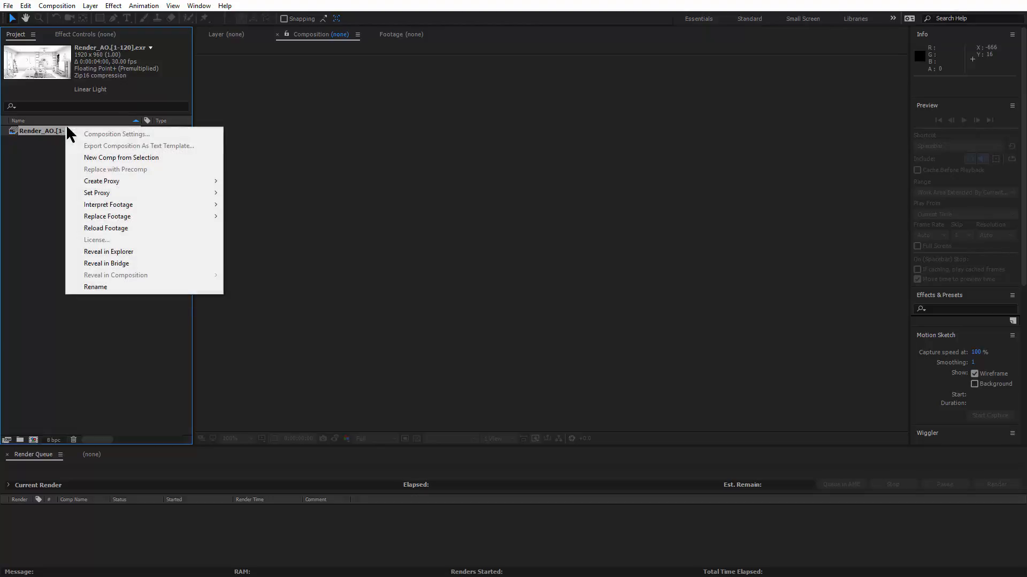
{"action": "mouse_move", "coordinate": [186, 208]}
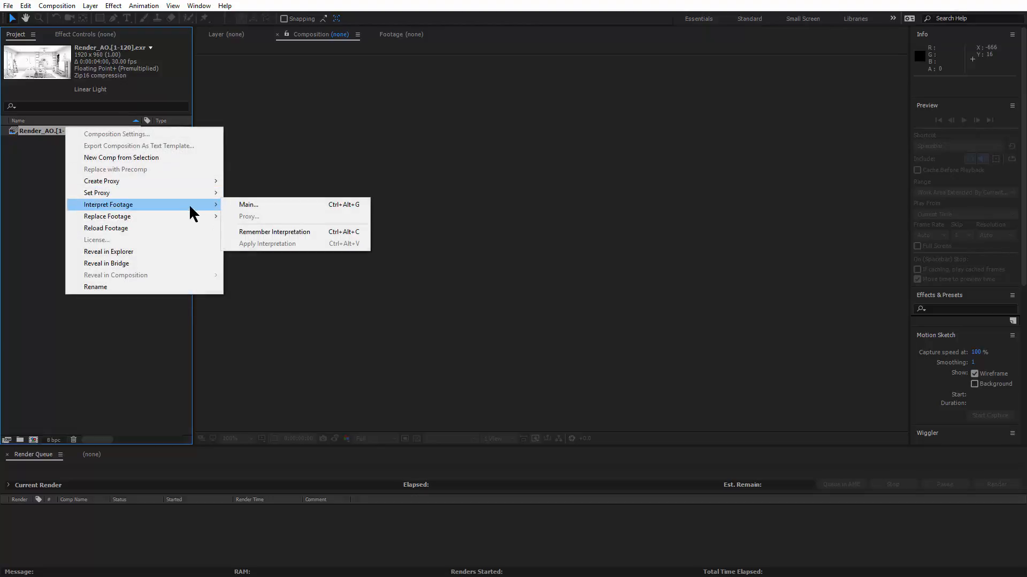
{"action": "left_click", "coordinate": [249, 204]}
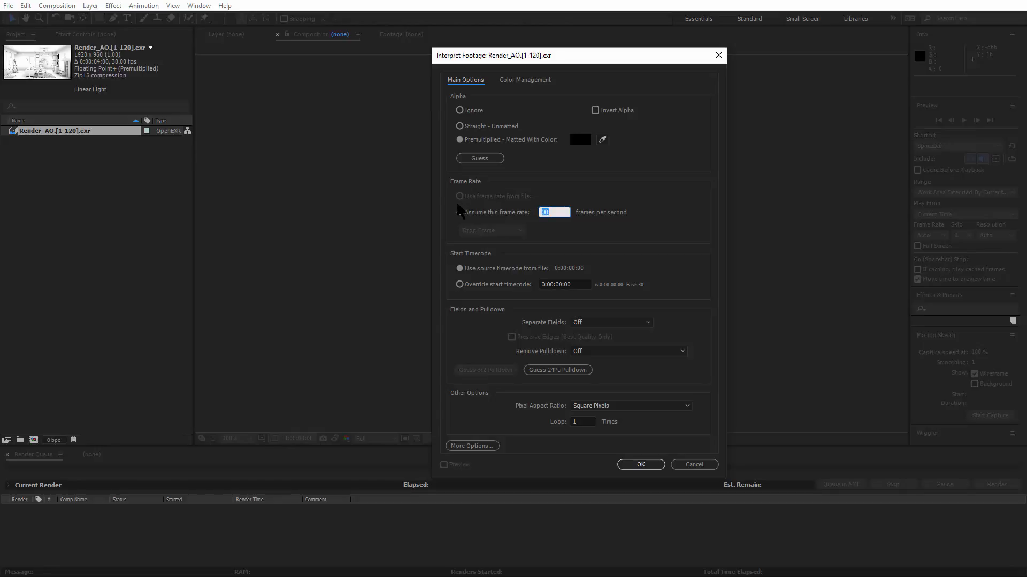
{"action": "type", "text": "24"}
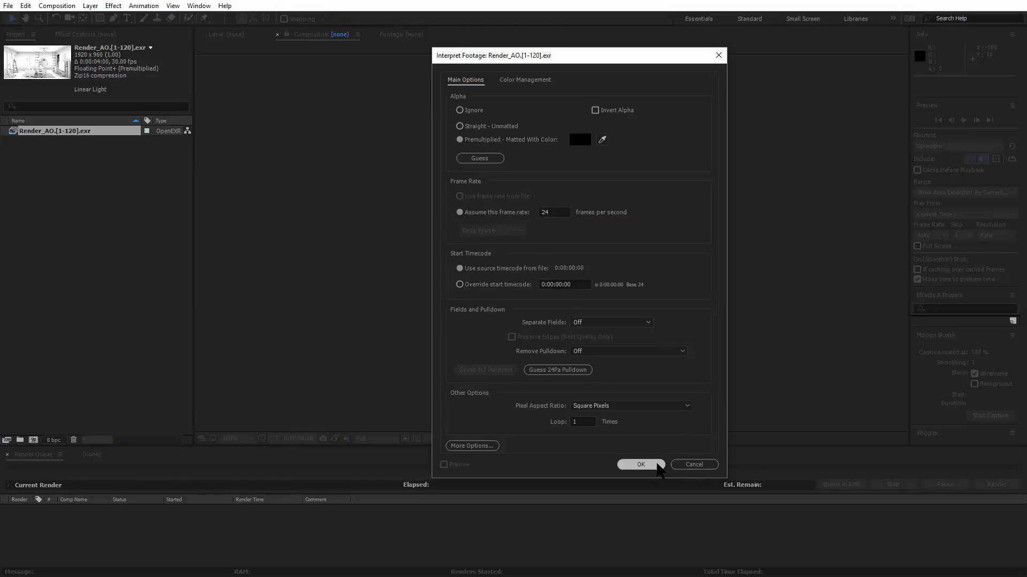
{"action": "left_click", "coordinate": [644, 464]}
Step: Import the beauty pass as an image sequence starting from Render_beauty.1
{"action": "left_click", "coordinate": [97, 162]}
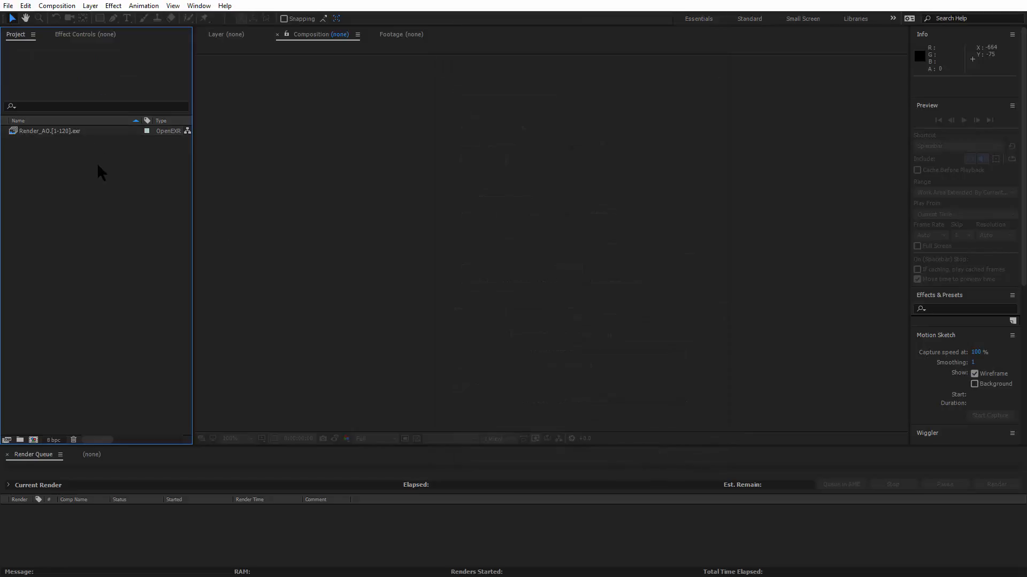
{"action": "left_click", "coordinate": [64, 133]}
{"action": "right_click", "coordinate": [78, 153]}
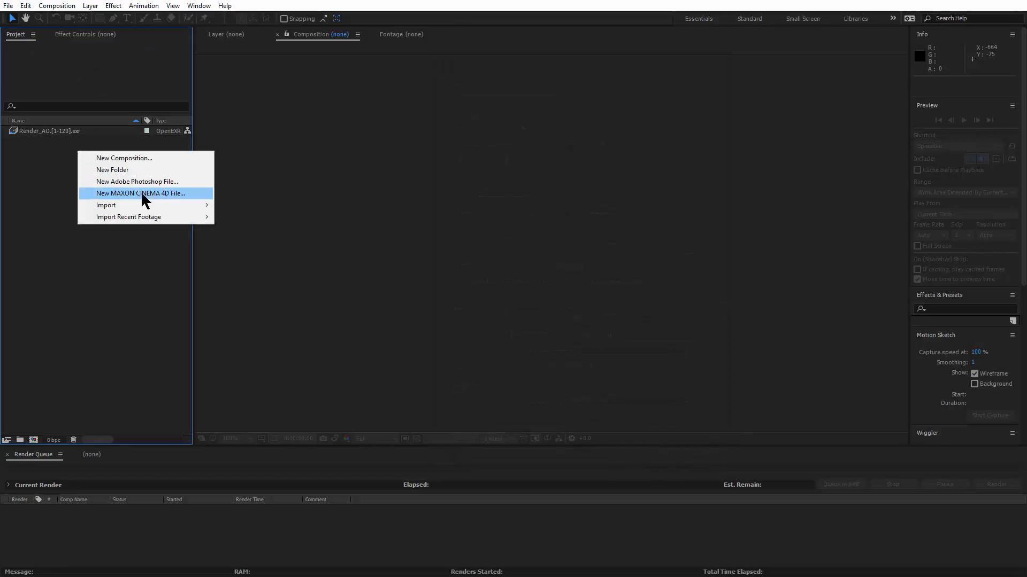
{"action": "mouse_move", "coordinate": [188, 207]}
{"action": "left_click", "coordinate": [272, 205]}
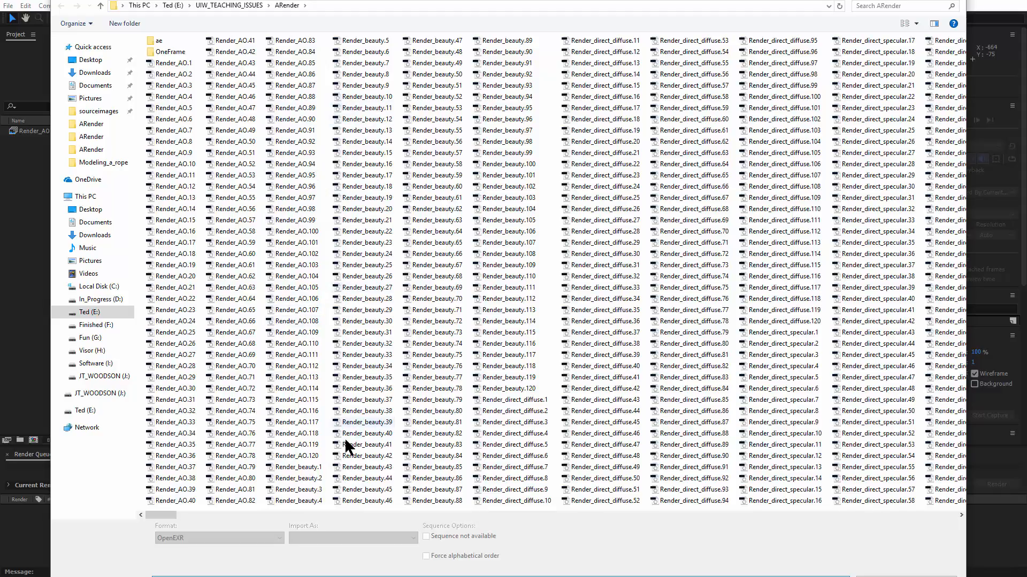
{"action": "double_click", "coordinate": [304, 466]}
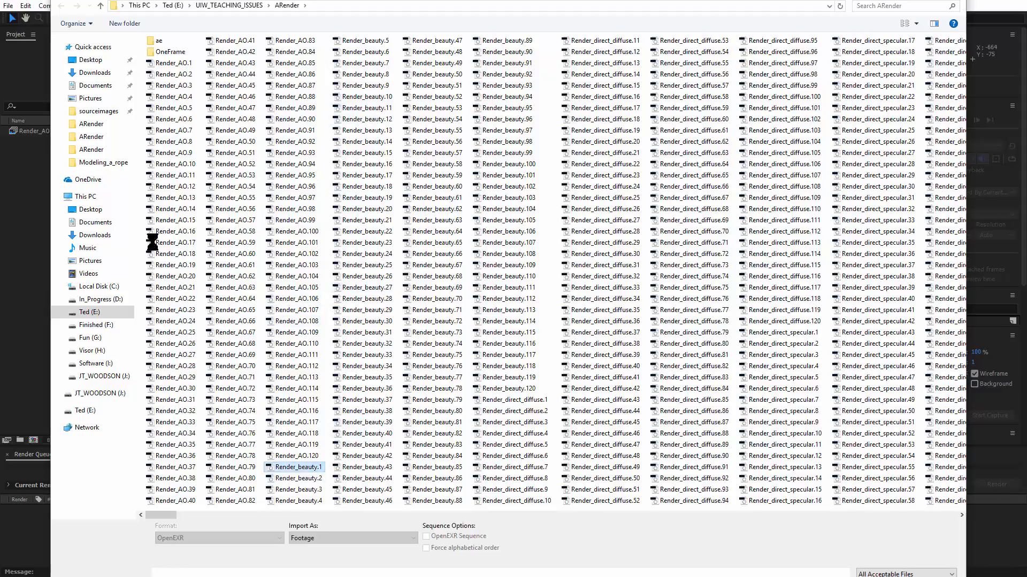
Step: Interpret the Render_beauty footage at an assumed frame rate of 24 frames per second
{"action": "right_click", "coordinate": [109, 141]}
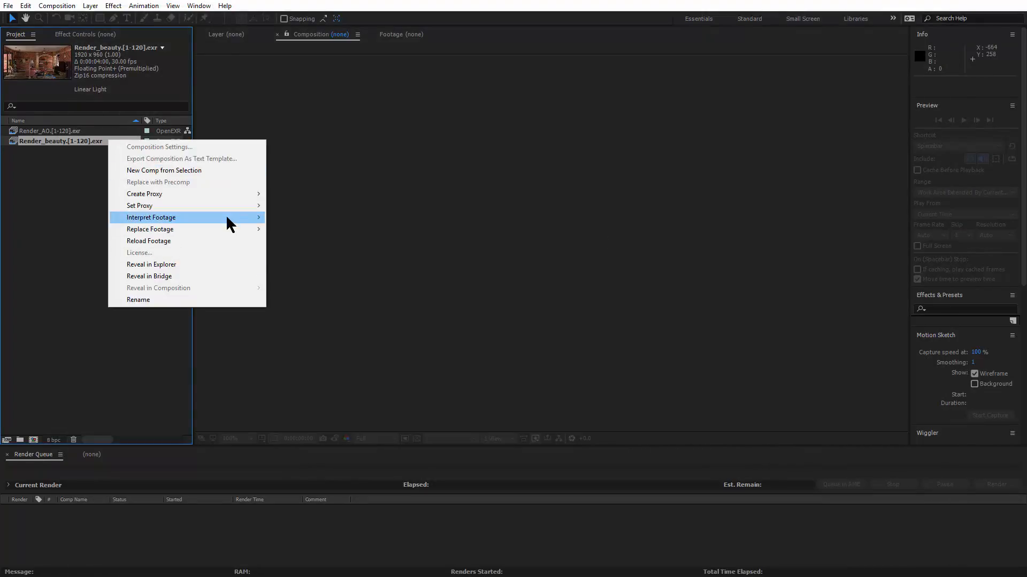
{"action": "mouse_move", "coordinate": [227, 218]}
{"action": "left_click", "coordinate": [348, 218]}
{"action": "type", "text": "24"}
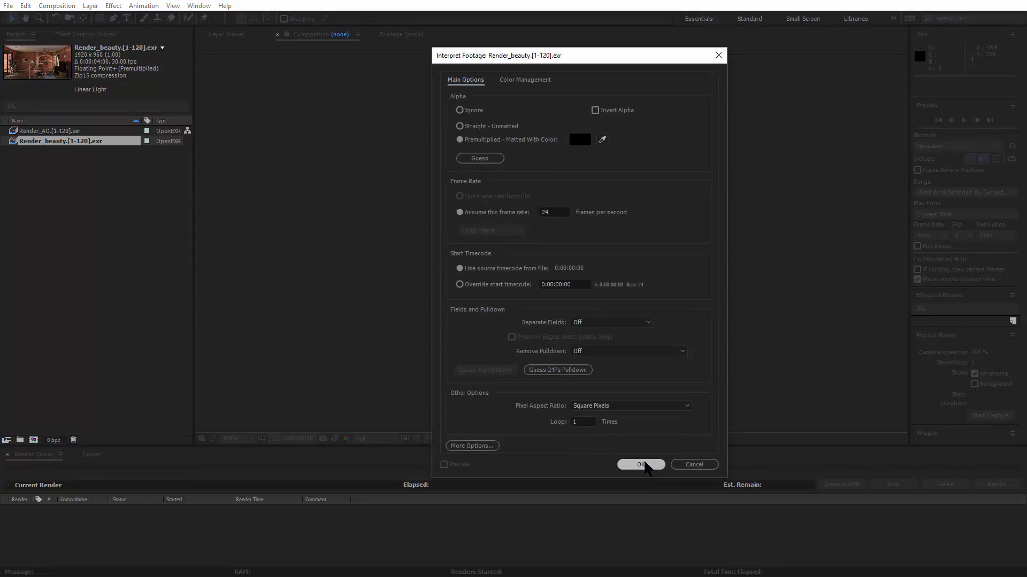
{"action": "left_click", "coordinate": [641, 464]}
Step: Import the direct diffuse pass as an image sequence starting from Render_direct_diffuse.1
{"action": "right_click", "coordinate": [97, 192]}
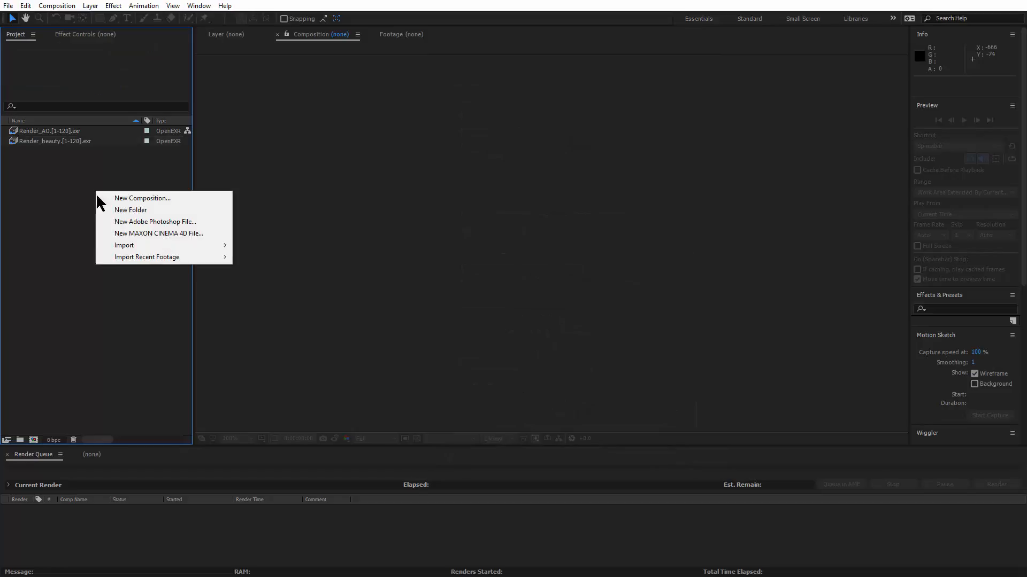
{"action": "mouse_move", "coordinate": [231, 248]}
{"action": "left_click", "coordinate": [321, 246]}
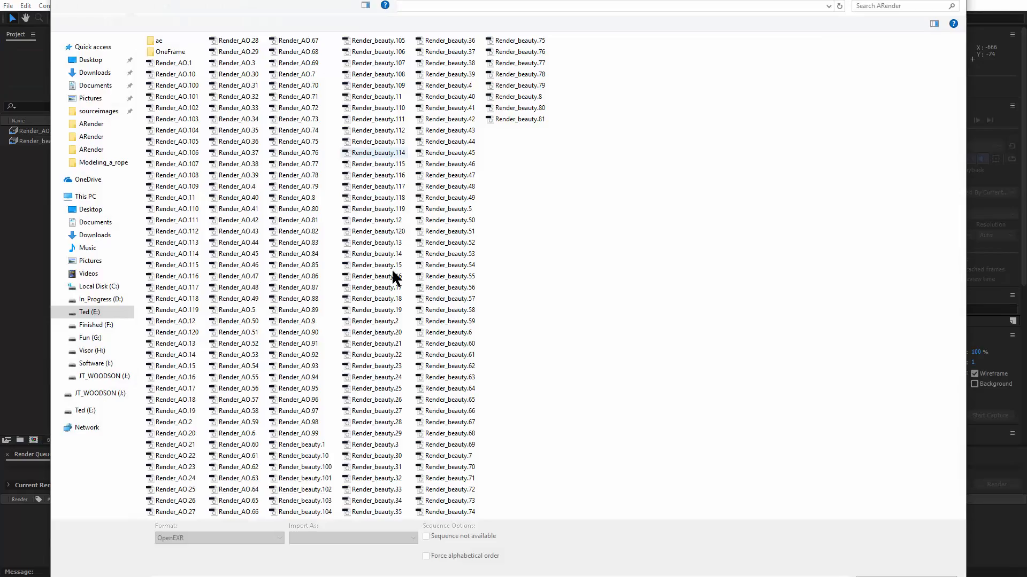
{"action": "double_click", "coordinate": [537, 433]}
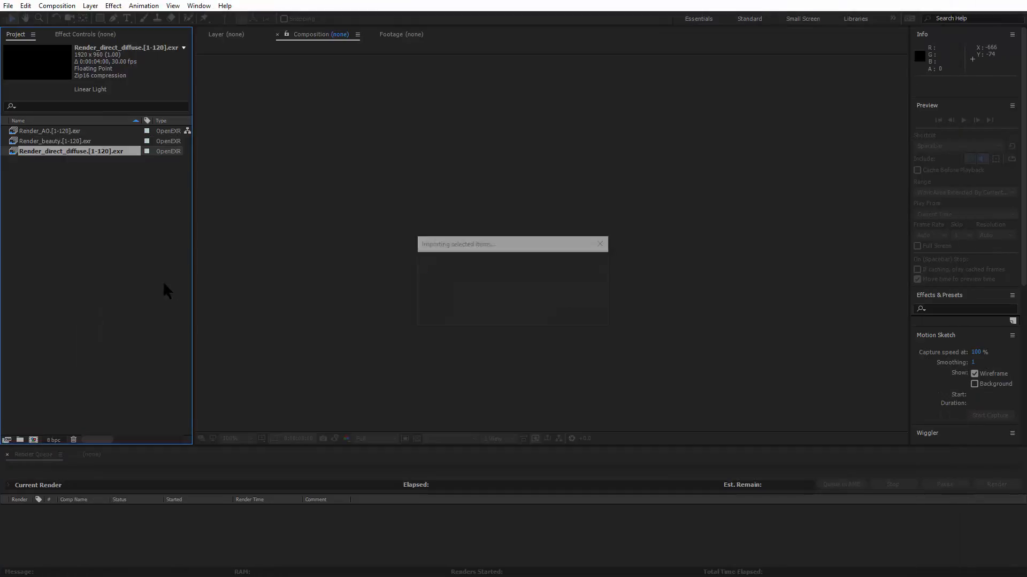
Step: Interpret the Render_direct_diffuse footage at an assumed frame rate of 24 frames per second
{"action": "right_click", "coordinate": [84, 151]}
{"action": "mouse_move", "coordinate": [224, 224]}
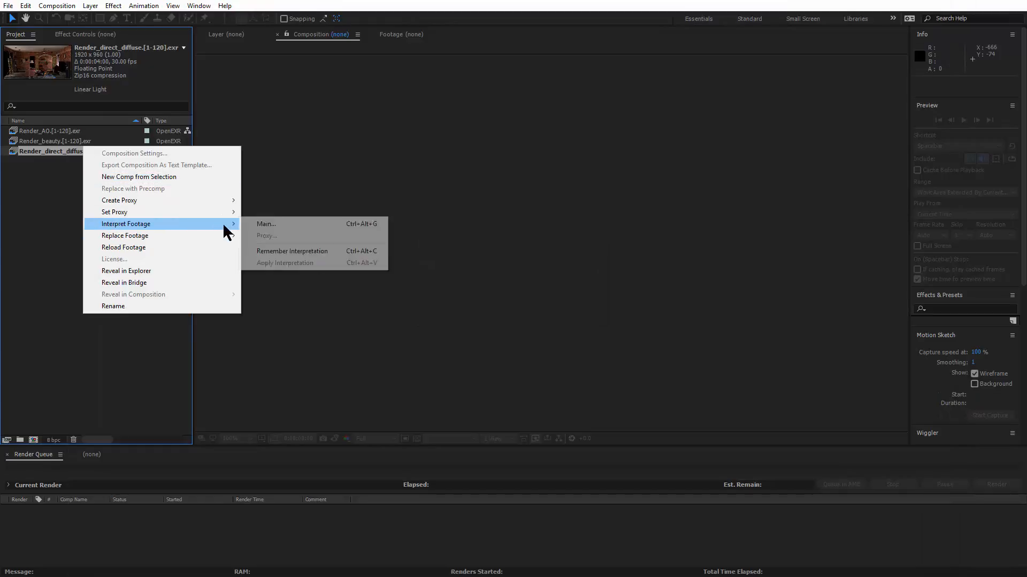
{"action": "left_click", "coordinate": [299, 225]}
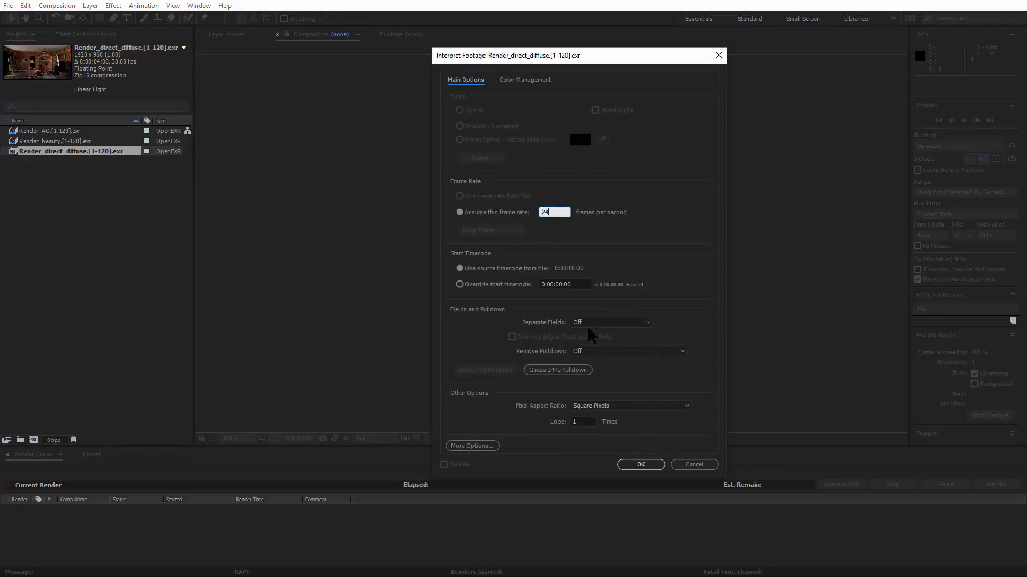
{"action": "left_click", "coordinate": [646, 464]}
{"action": "left_click", "coordinate": [642, 465]}
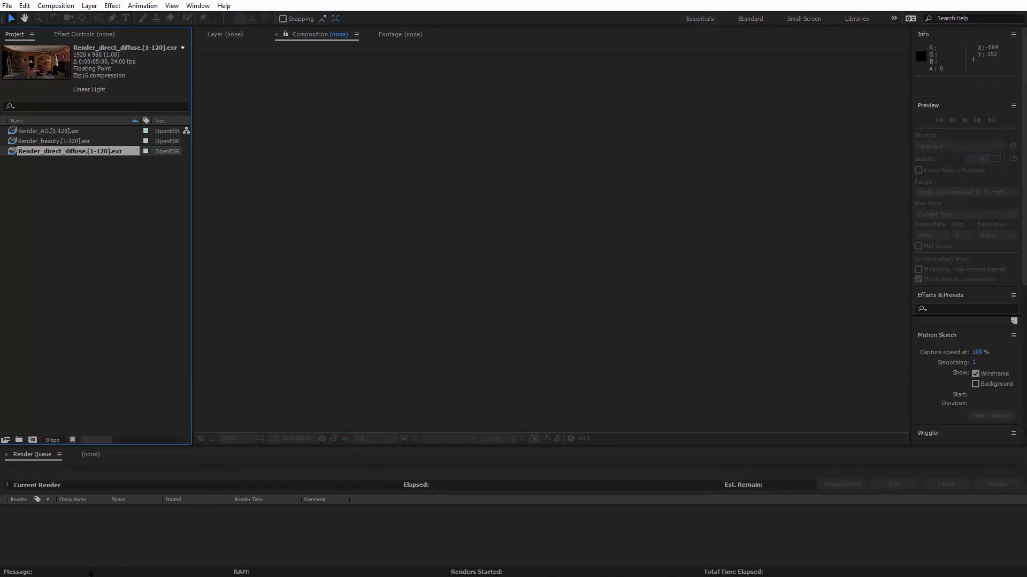
Step: Import the direct specular pass as an image sequence starting from Render_direct_specular.1
{"action": "right_click", "coordinate": [73, 212]}
{"action": "mouse_move", "coordinate": [198, 265]}
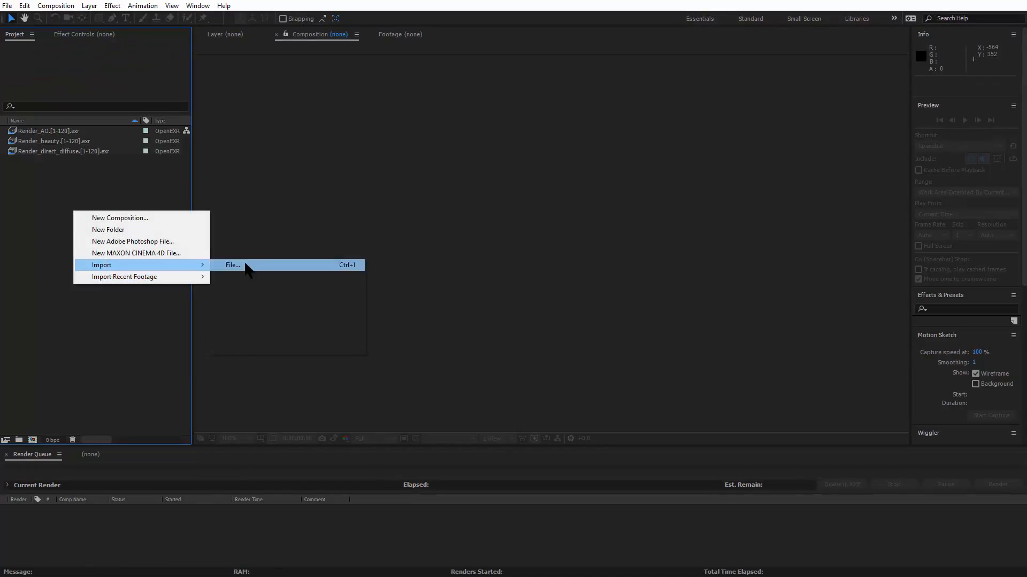
{"action": "left_click", "coordinate": [233, 265]}
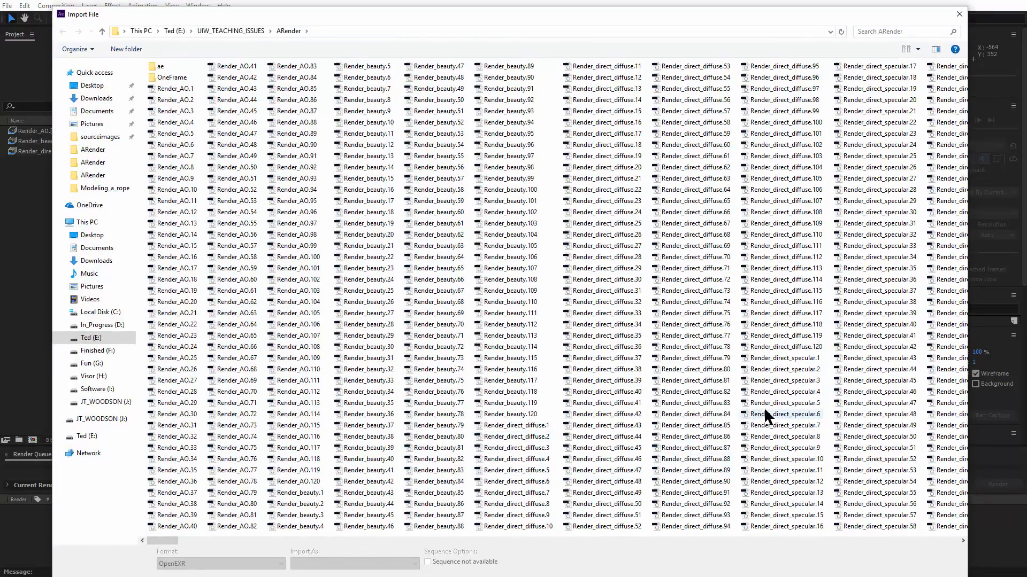
{"action": "double_click", "coordinate": [814, 358]}
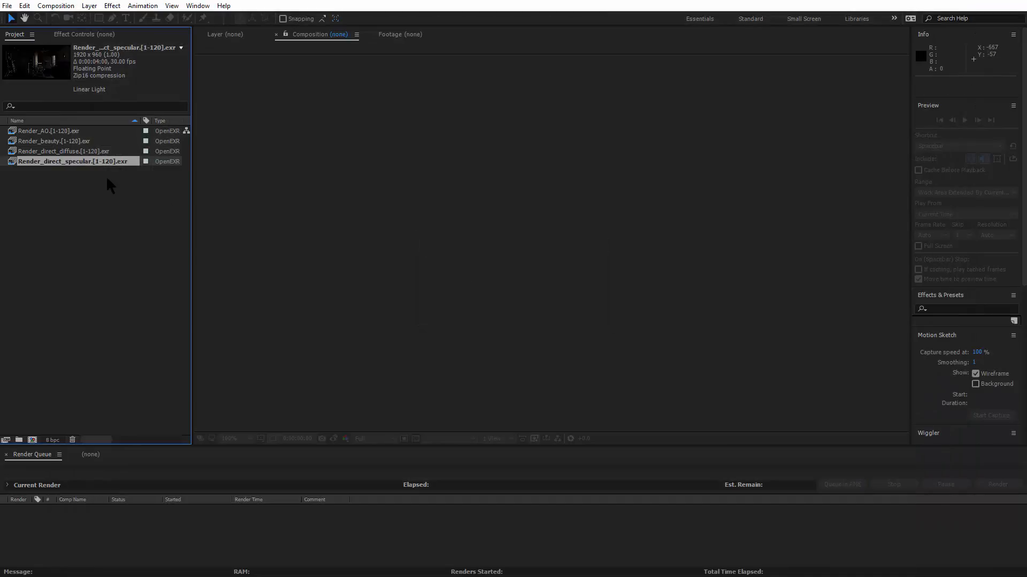
Step: Interpret the Render_direct_specular footage at an assumed frame rate of 24 frames per second
{"action": "right_click", "coordinate": [100, 163]}
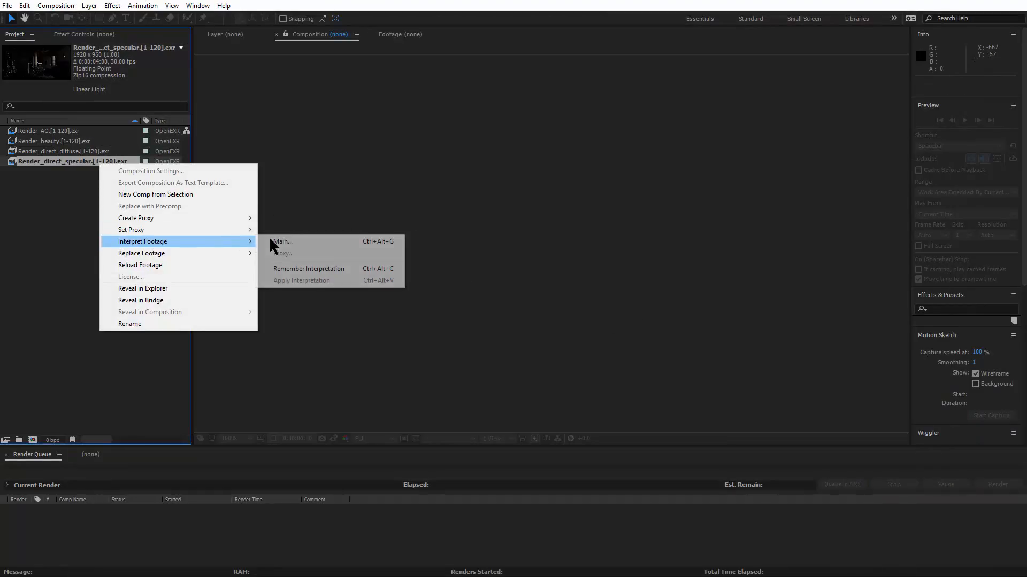
{"action": "left_click", "coordinate": [281, 241]}
{"action": "type", "text": "24"}
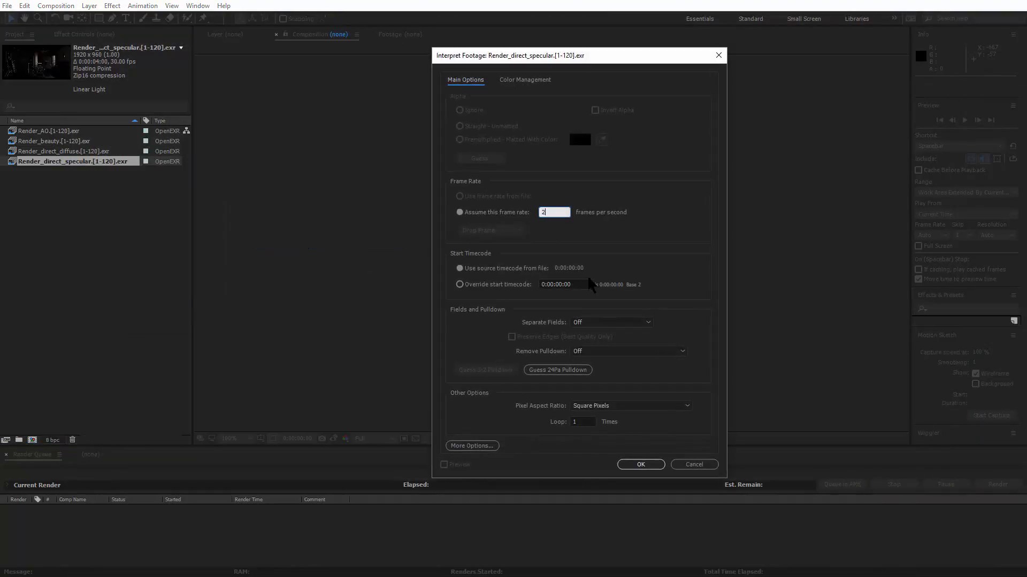
{"action": "left_click", "coordinate": [641, 464]}
Step: Import the Render_indirect_diffuse pass from the ARender folder as an image sequence
{"action": "right_click", "coordinate": [122, 227]}
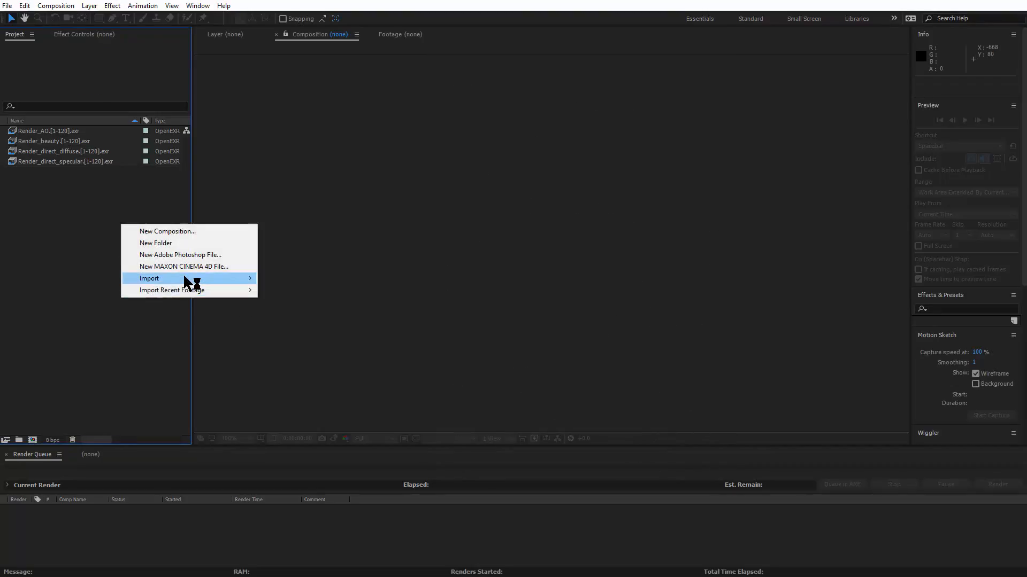
{"action": "mouse_move", "coordinate": [223, 279]}
{"action": "left_click", "coordinate": [345, 290]}
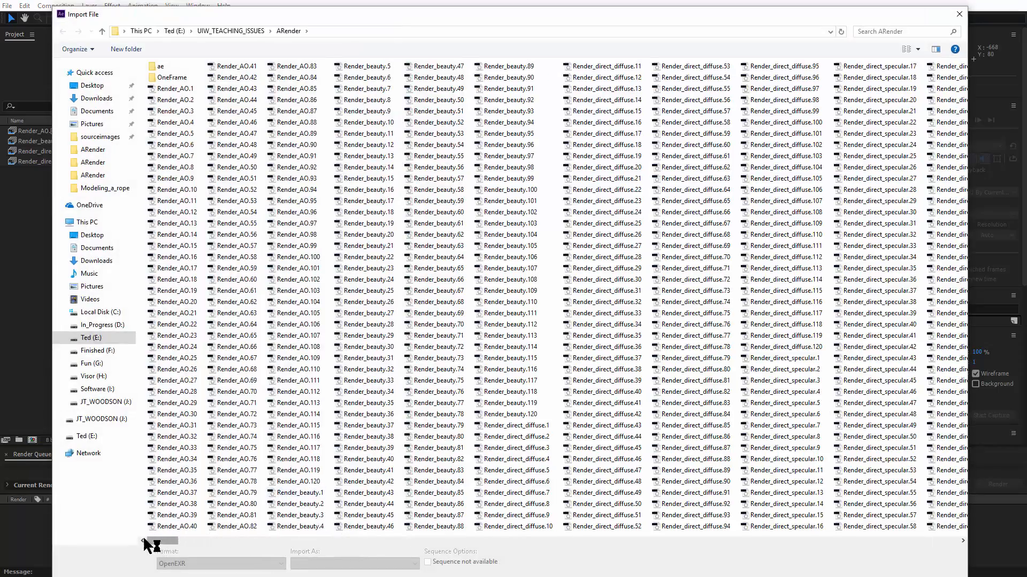
{"action": "left_click_drag", "start_coordinate": [262, 531], "coordinate": [397, 530]}
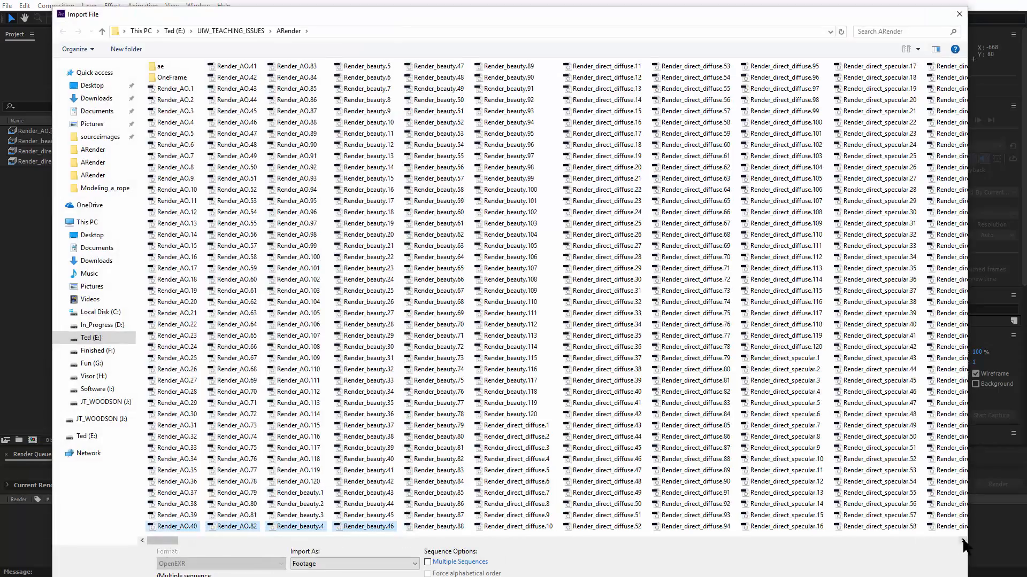
{"action": "scroll", "coordinate": [921, 527], "scroll_direction": "down", "scroll_amount": 5}
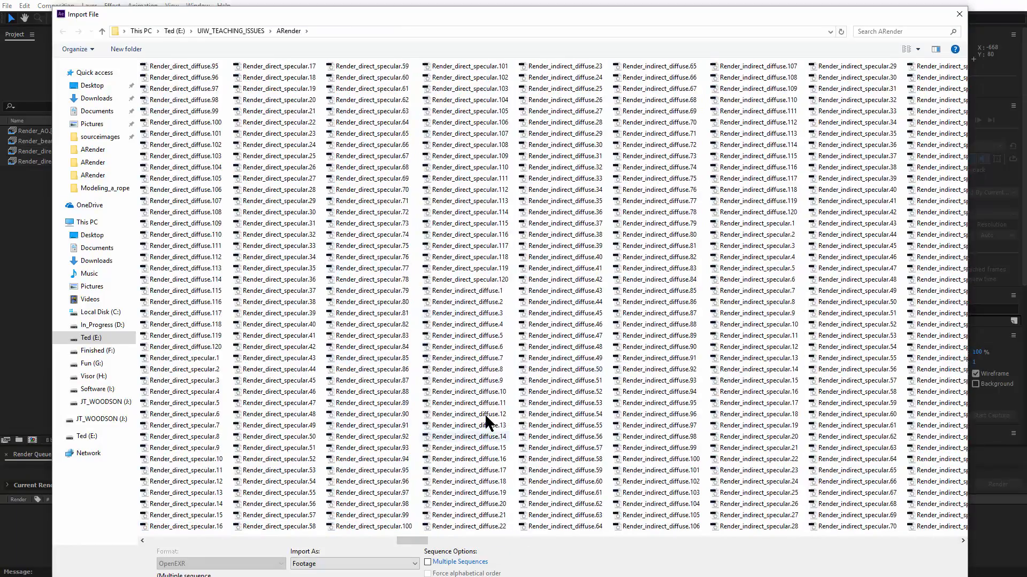
{"action": "left_click", "coordinate": [488, 359], "text": "ctrl"}
{"action": "key", "text": "Return"}
Step: Import the Render_indirect_specular pass from the ARender folder as an image sequence
{"action": "right_click", "coordinate": [103, 225]}
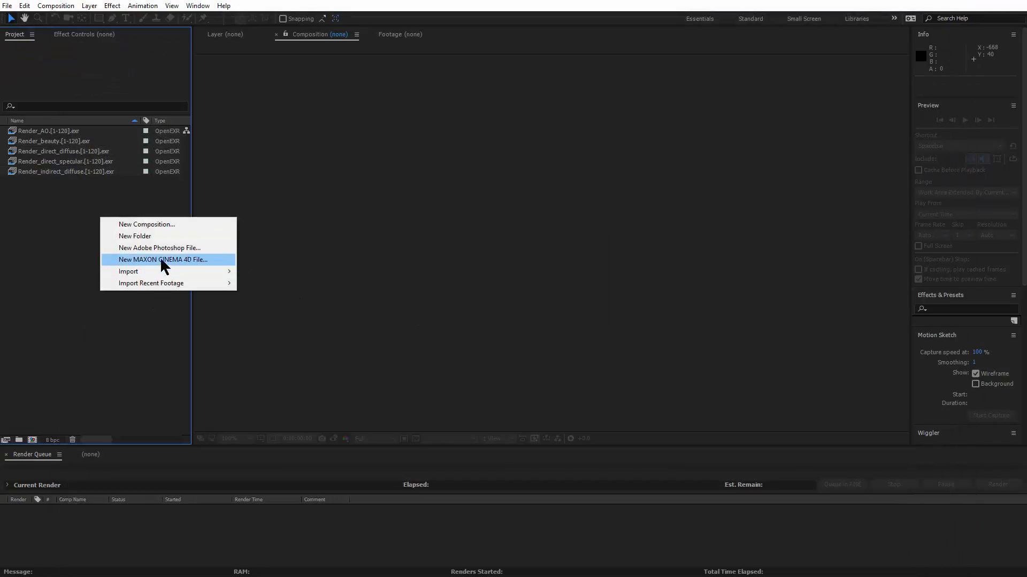
{"action": "mouse_move", "coordinate": [149, 270]}
{"action": "left_click", "coordinate": [259, 272]}
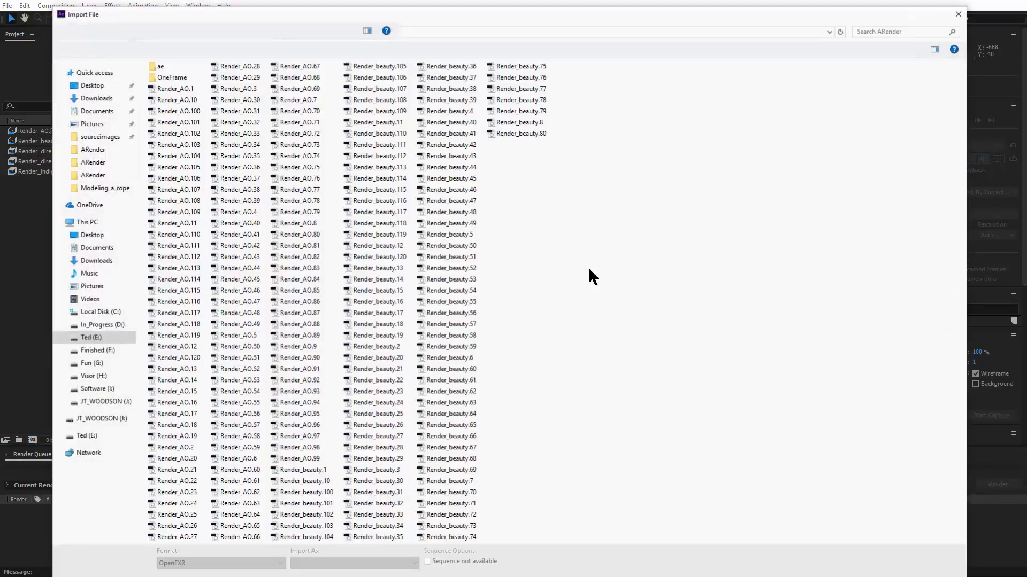
{"action": "left_click_drag", "start_coordinate": [163, 541], "coordinate": [432, 541]}
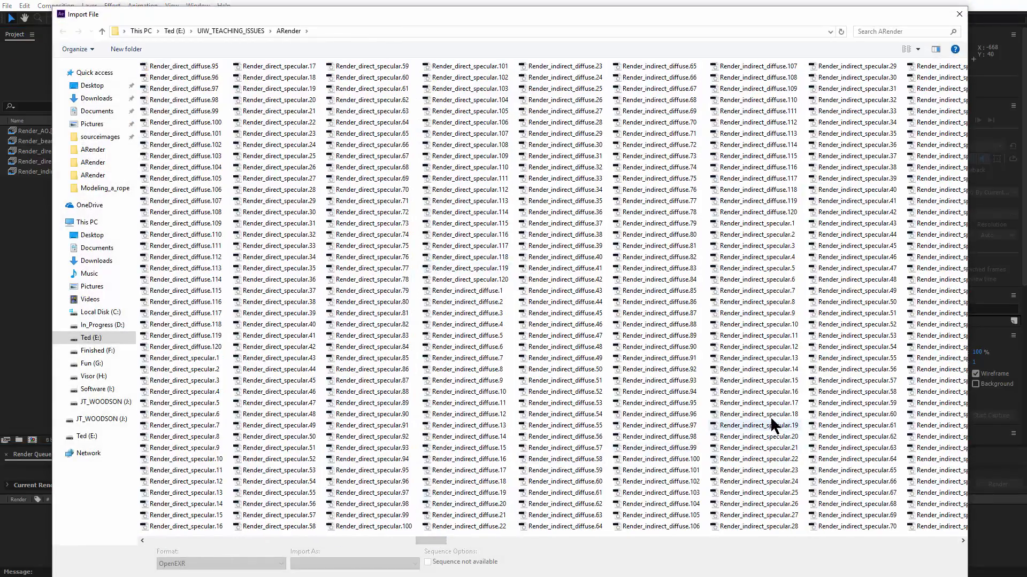
{"action": "double_click", "coordinate": [755, 382]}
Step: Import the Render_refraction pass from the ARender folder as an OpenEXR image sequence
{"action": "right_click", "coordinate": [108, 237]}
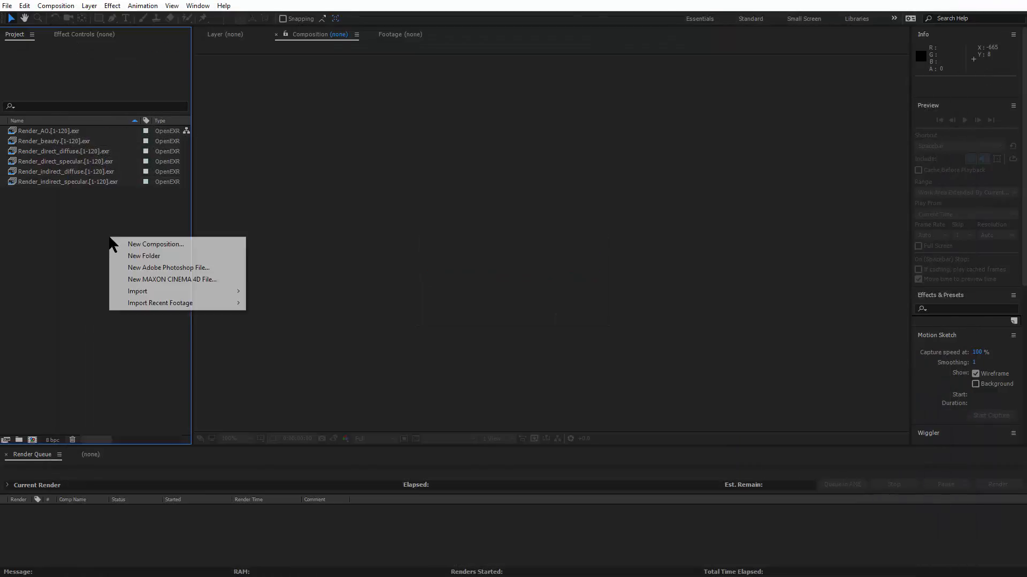
{"action": "mouse_move", "coordinate": [234, 291]}
{"action": "left_click", "coordinate": [388, 291]}
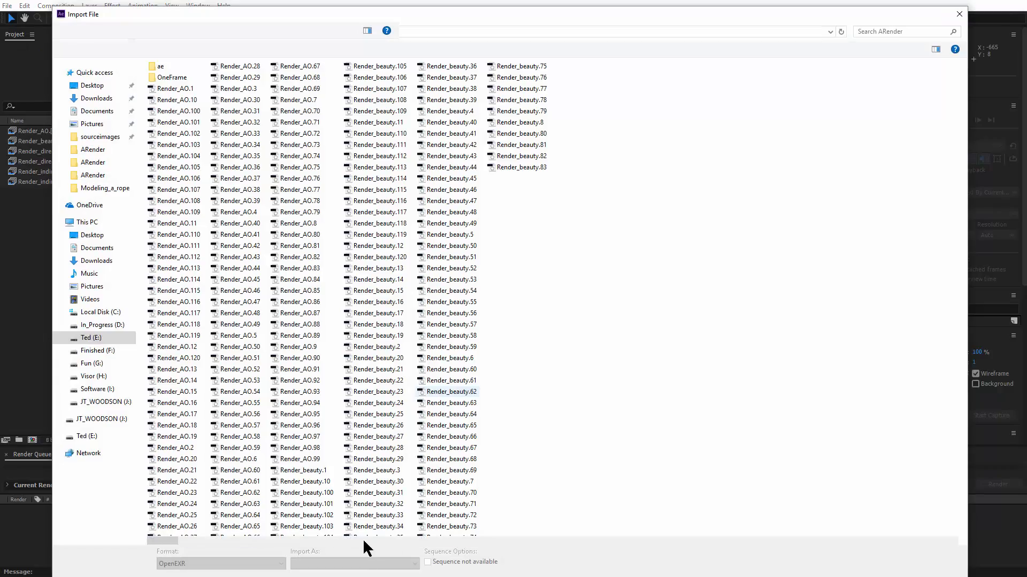
{"action": "left_click_drag", "start_coordinate": [252, 541], "coordinate": [625, 535]}
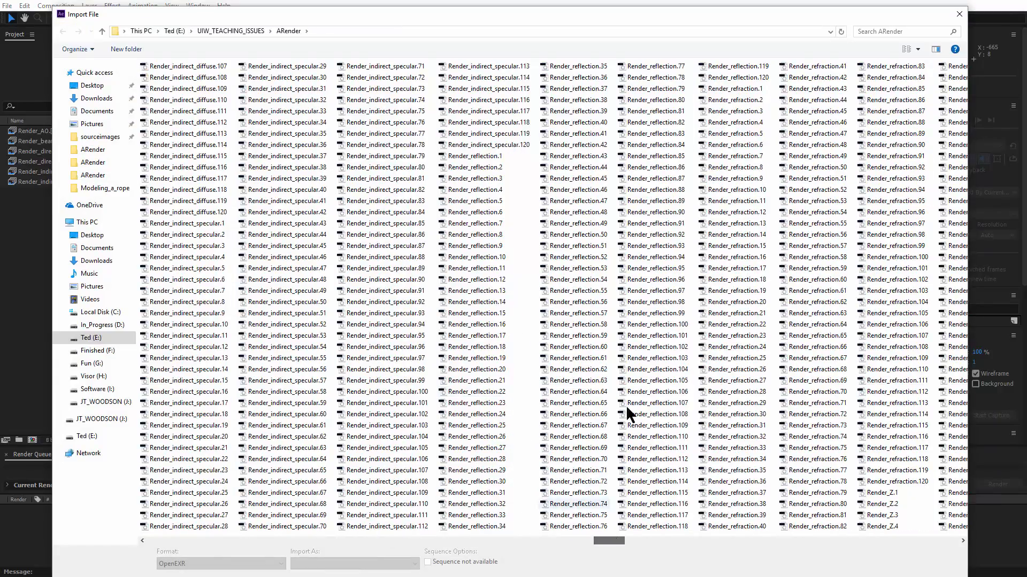
{"action": "left_click", "coordinate": [491, 258]}
{"action": "left_click", "coordinate": [680, 247]}
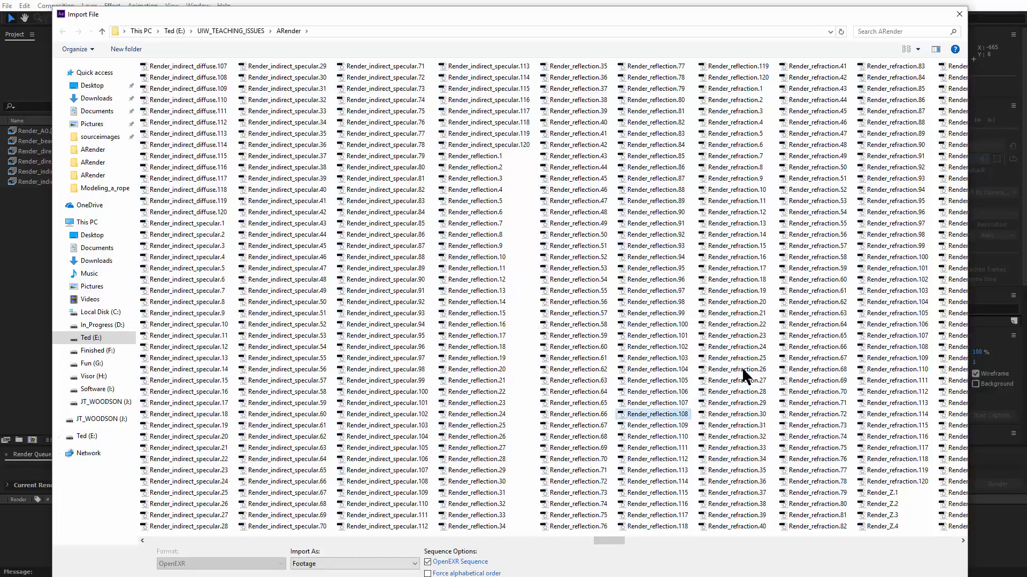
{"action": "left_click", "coordinate": [818, 380]}
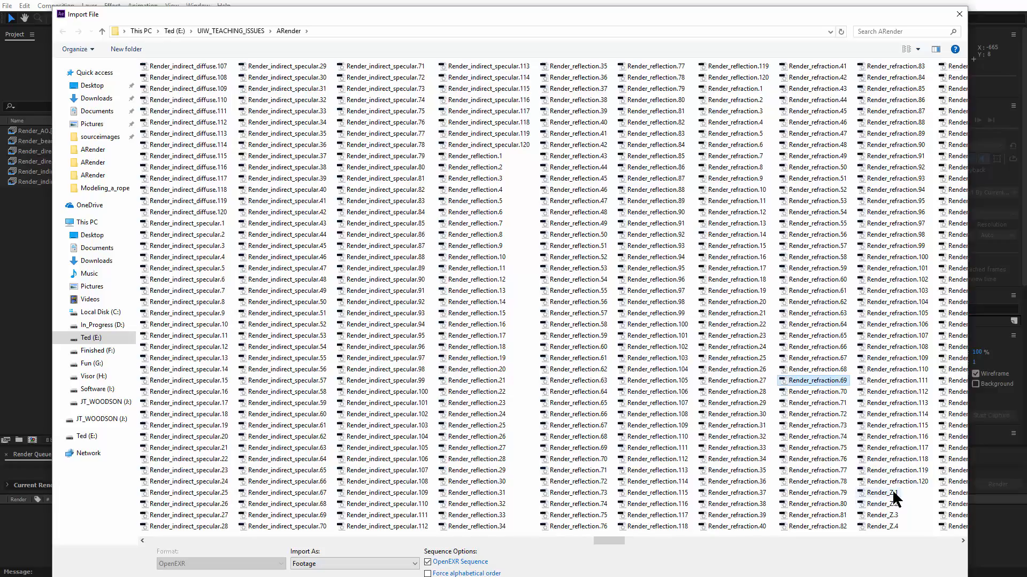
{"action": "left_click", "coordinate": [883, 493]}
{"action": "left_click_drag", "start_coordinate": [614, 539], "coordinate": [710, 547]}
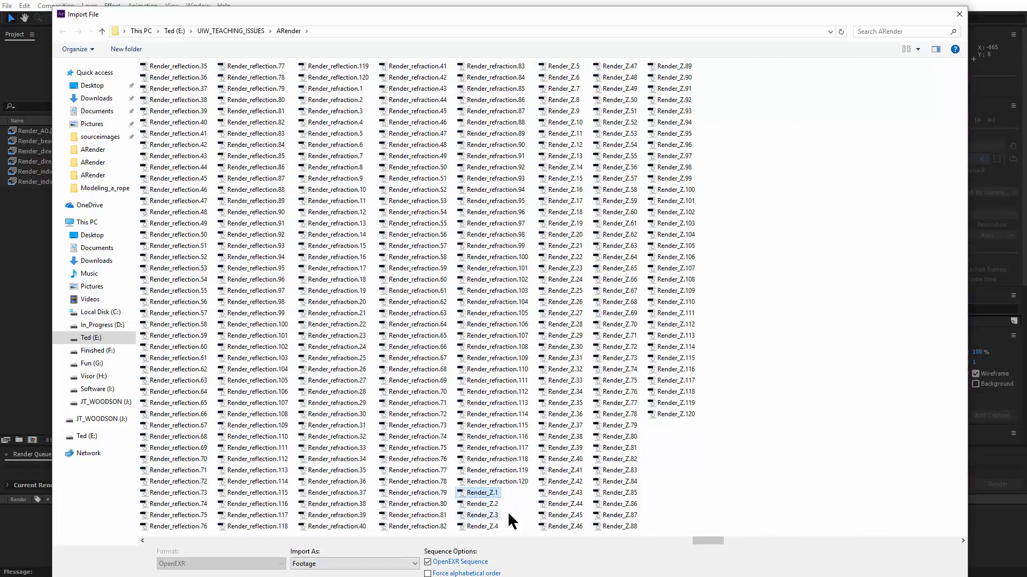
{"action": "left_click", "coordinate": [494, 248]}
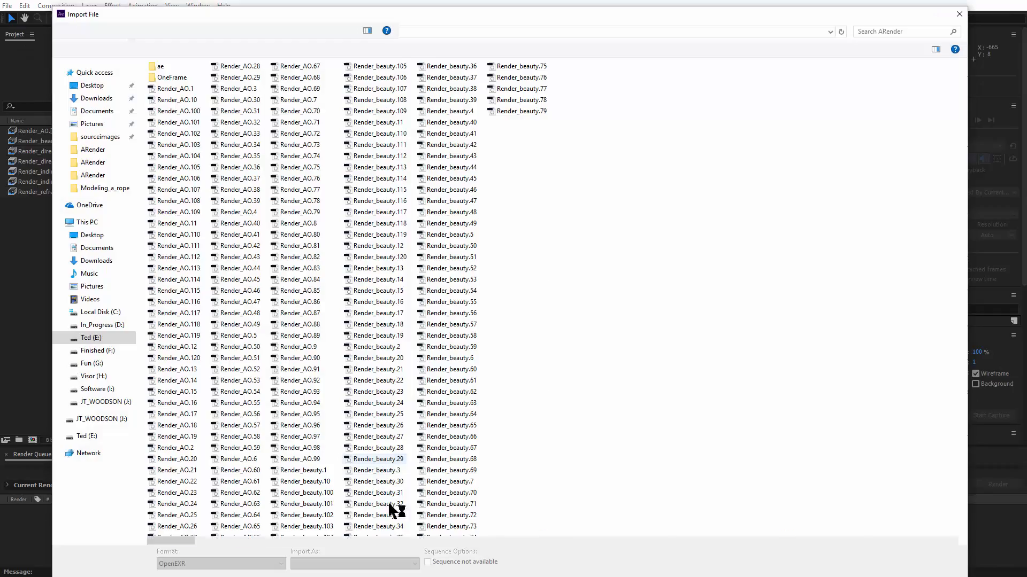
Step: Import the Render_Z depth pass from the ARender folder as an OpenEXR image sequence
{"action": "left_click_drag", "start_coordinate": [174, 540], "coordinate": [893, 161]}
{"action": "left_click_drag", "start_coordinate": [171, 539], "coordinate": [917, 540]}
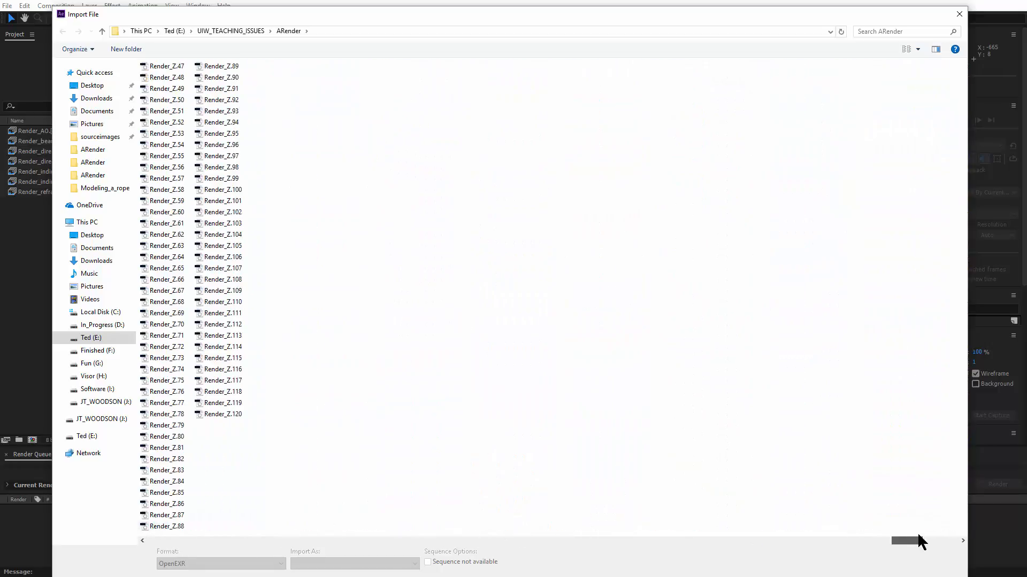
{"action": "double_click", "coordinate": [168, 150]}
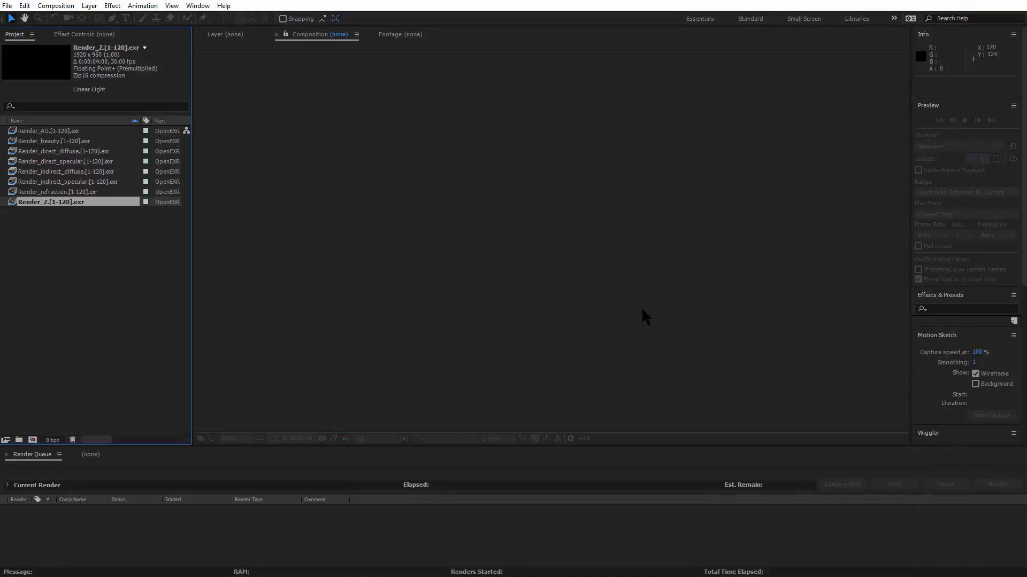
{"action": "left_click", "coordinate": [41, 244]}
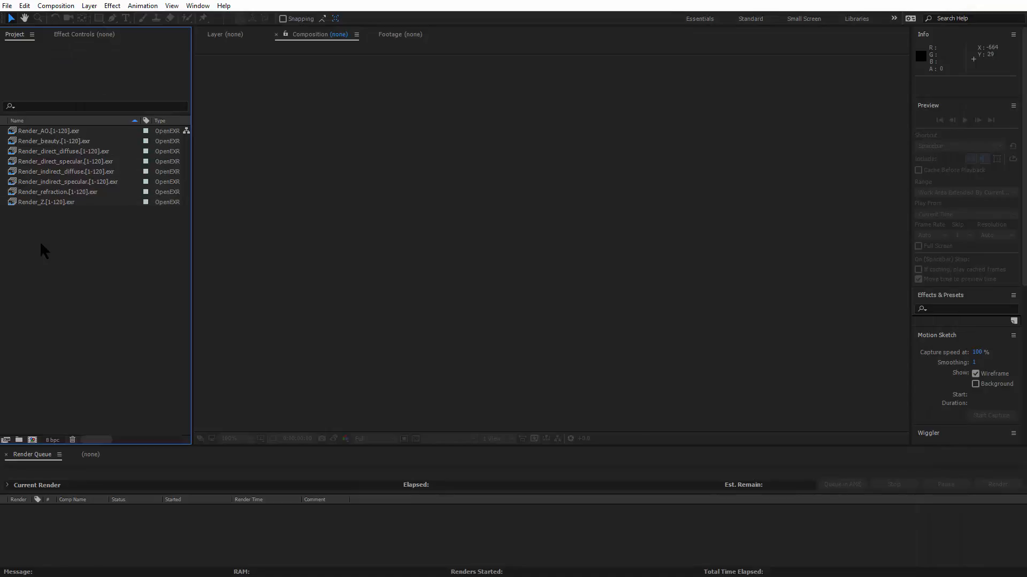
{"action": "left_click", "coordinate": [68, 131]}
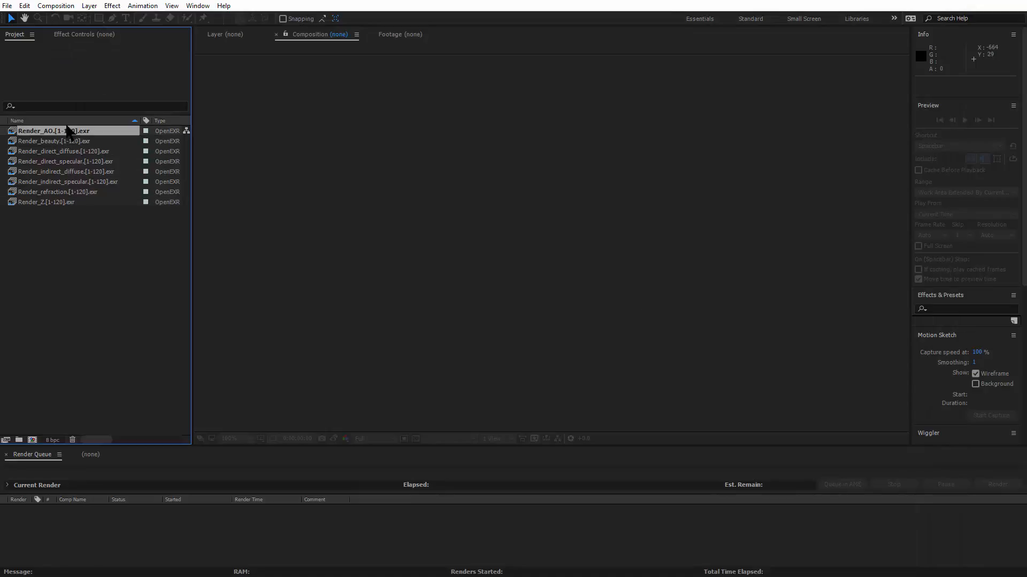
{"action": "left_click", "coordinate": [63, 204], "text": "shift"}
{"action": "left_click", "coordinate": [96, 239]}
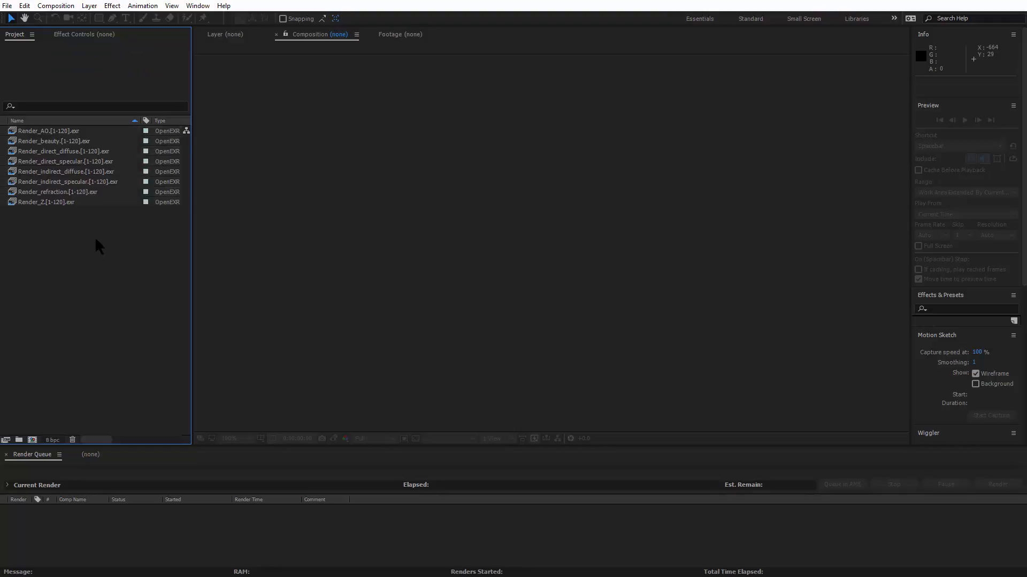
{"action": "left_click", "coordinate": [77, 132]}
{"action": "left_click", "coordinate": [75, 202], "text": "shift"}
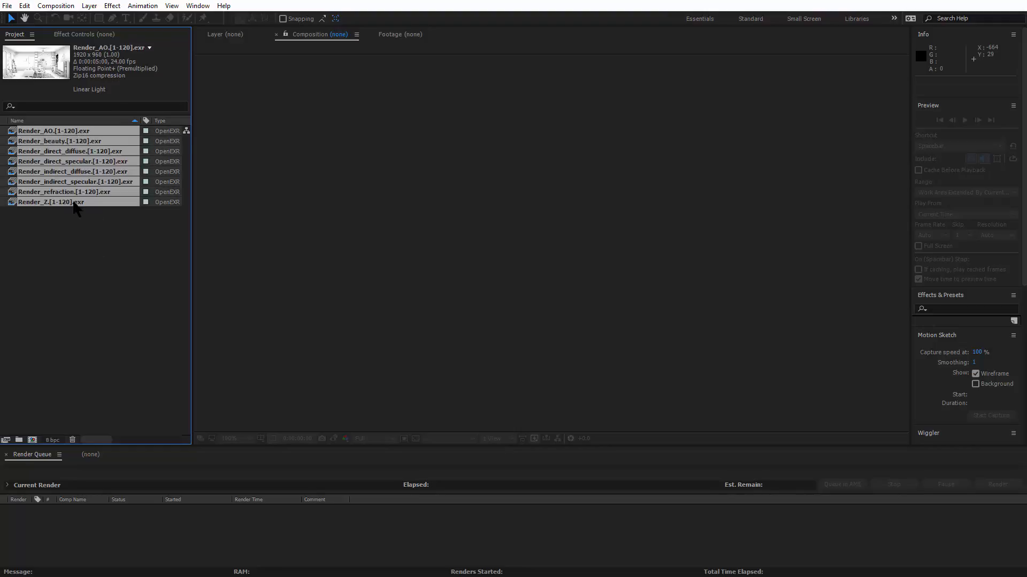
{"action": "right_click", "coordinate": [95, 157]}
{"action": "left_click", "coordinate": [71, 230]}
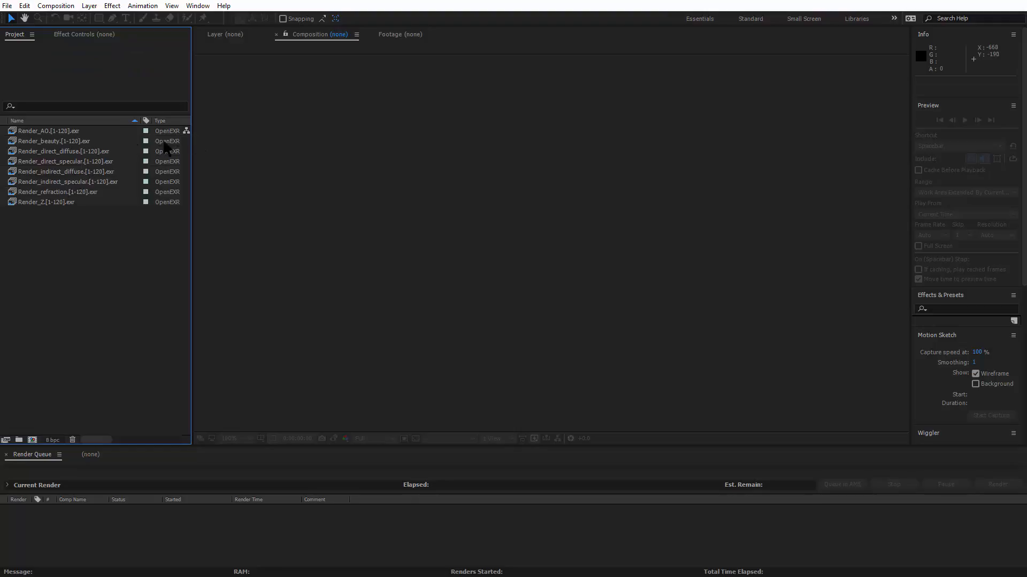
Step: Interpret the Render_indirect_diffuse footage at an assumed frame rate of 24 frames per second
{"action": "left_click", "coordinate": [90, 162]}
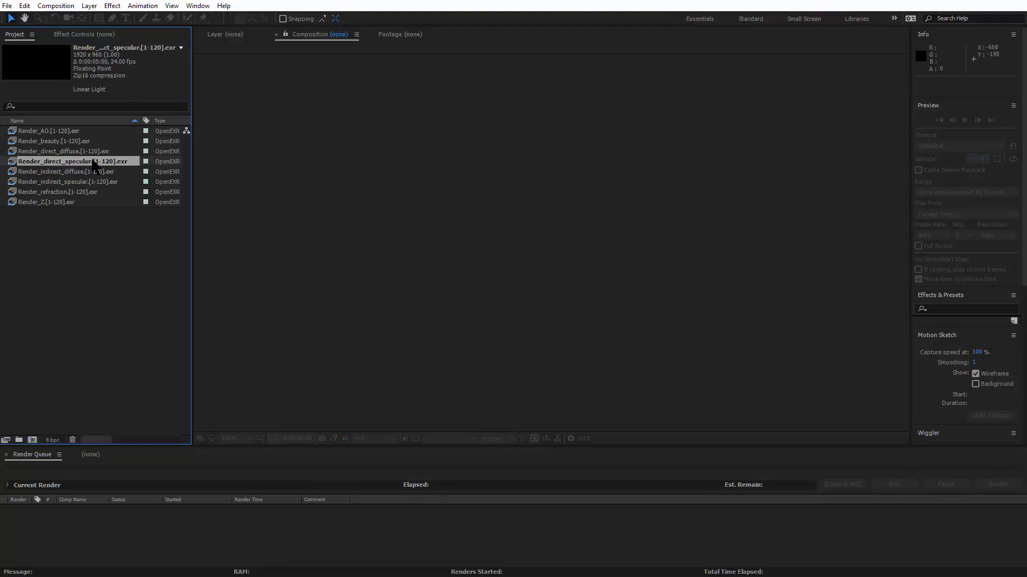
{"action": "right_click", "coordinate": [63, 171]}
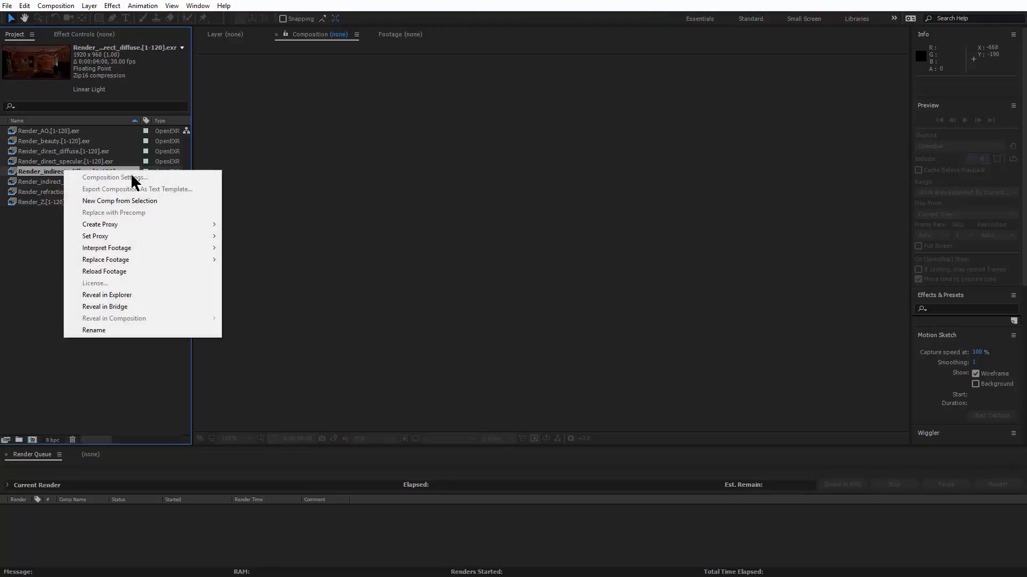
{"action": "mouse_move", "coordinate": [201, 248]}
{"action": "left_click", "coordinate": [241, 250]}
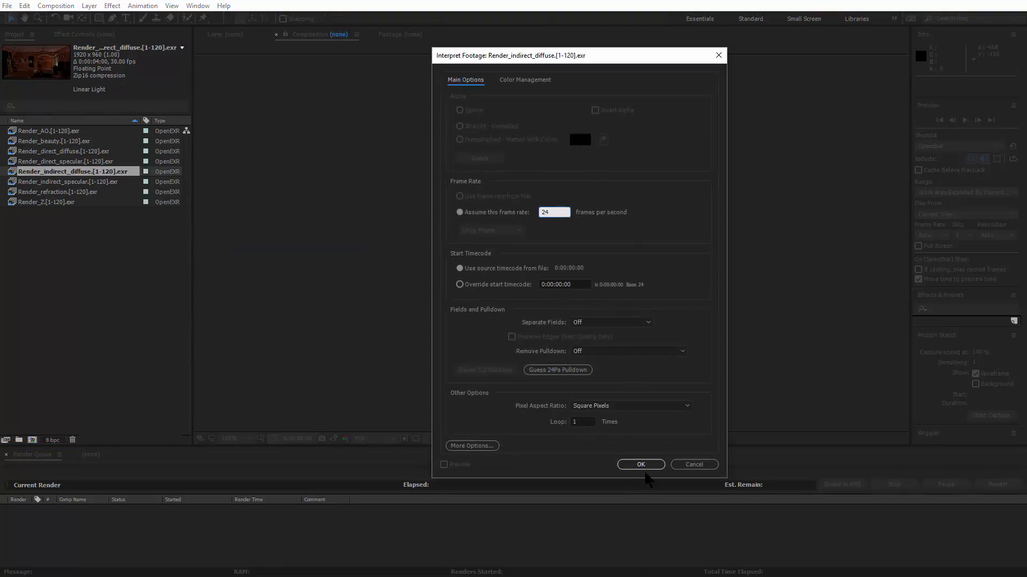
{"action": "left_click", "coordinate": [642, 465]}
Step: Interpret the Render_indirect_specular footage at an assumed frame rate of 24 frames per second
{"action": "right_click", "coordinate": [114, 182]}
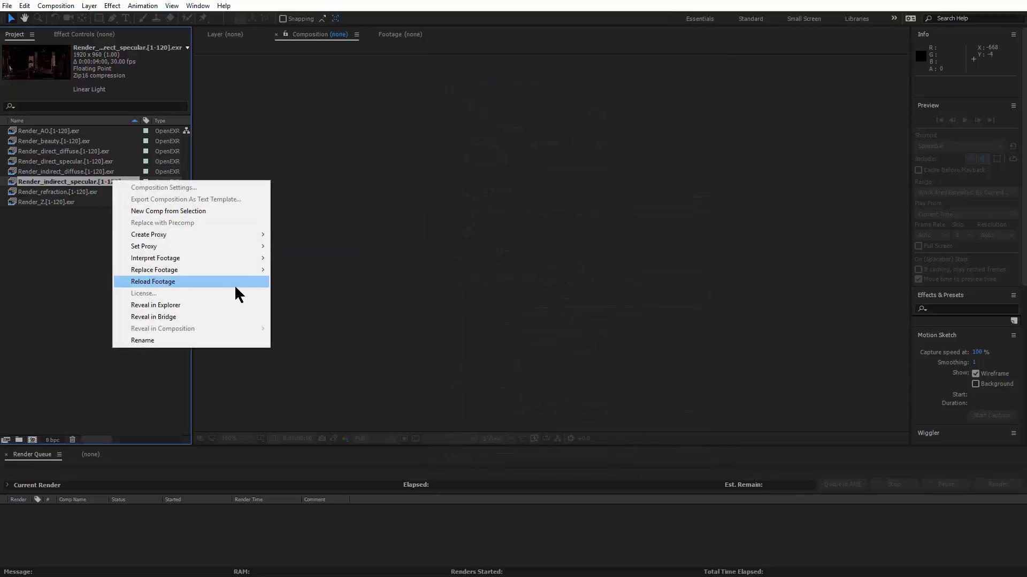
{"action": "mouse_move", "coordinate": [266, 259]}
{"action": "left_click", "coordinate": [321, 258]}
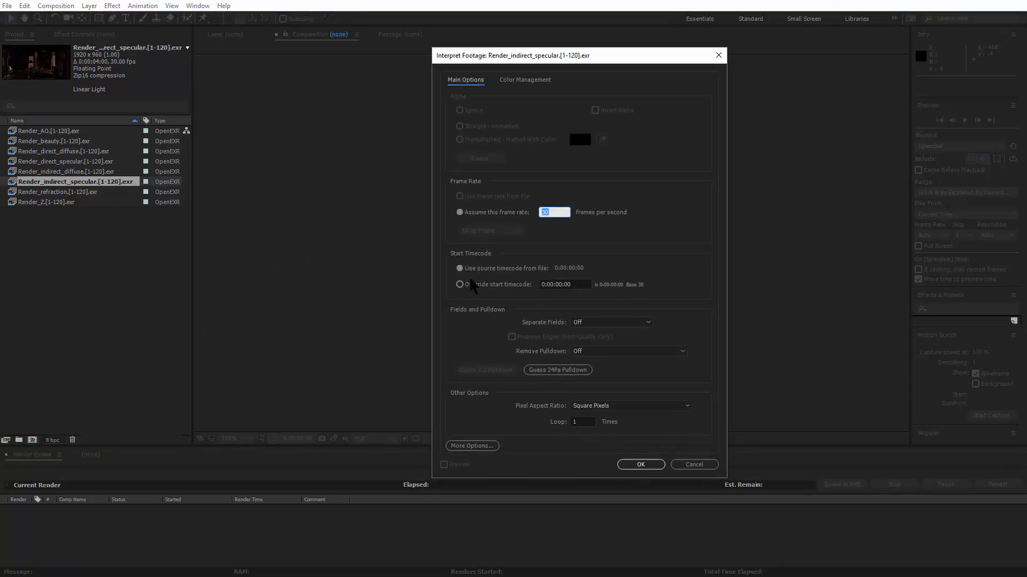
{"action": "type", "text": "24"}
{"action": "left_click", "coordinate": [640, 464]}
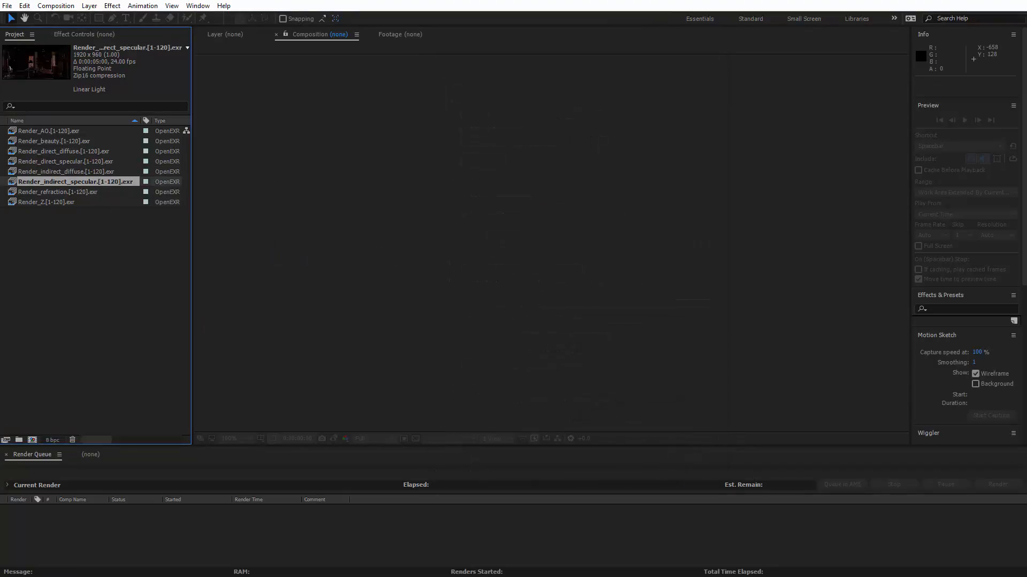
Step: Interpret the Render_refraction footage at an assumed frame rate of 24 frames per second
{"action": "right_click", "coordinate": [55, 191]}
{"action": "mouse_move", "coordinate": [162, 265]}
{"action": "left_click", "coordinate": [265, 262]}
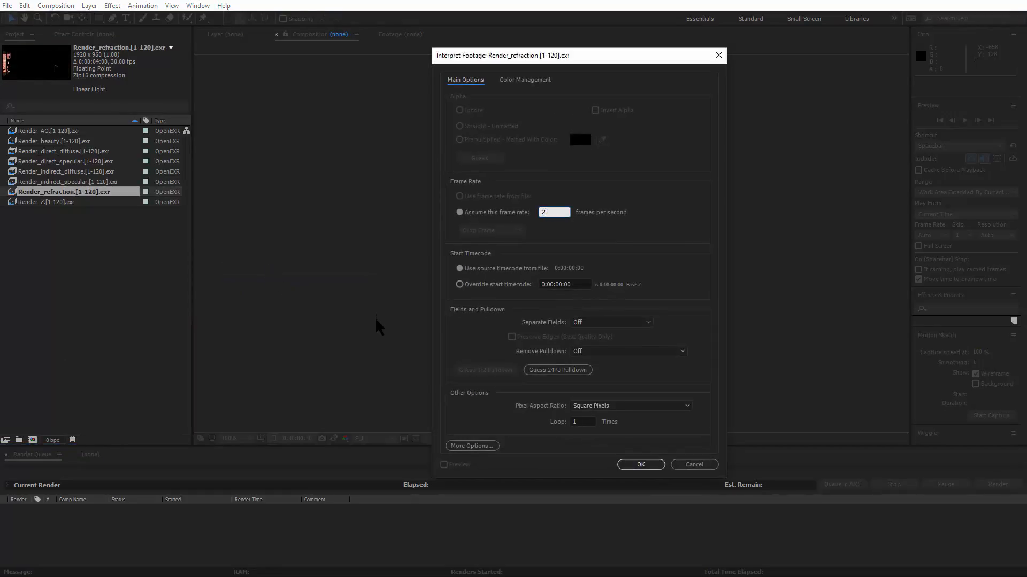
{"action": "type", "text": "24"}
{"action": "left_click", "coordinate": [640, 464]}
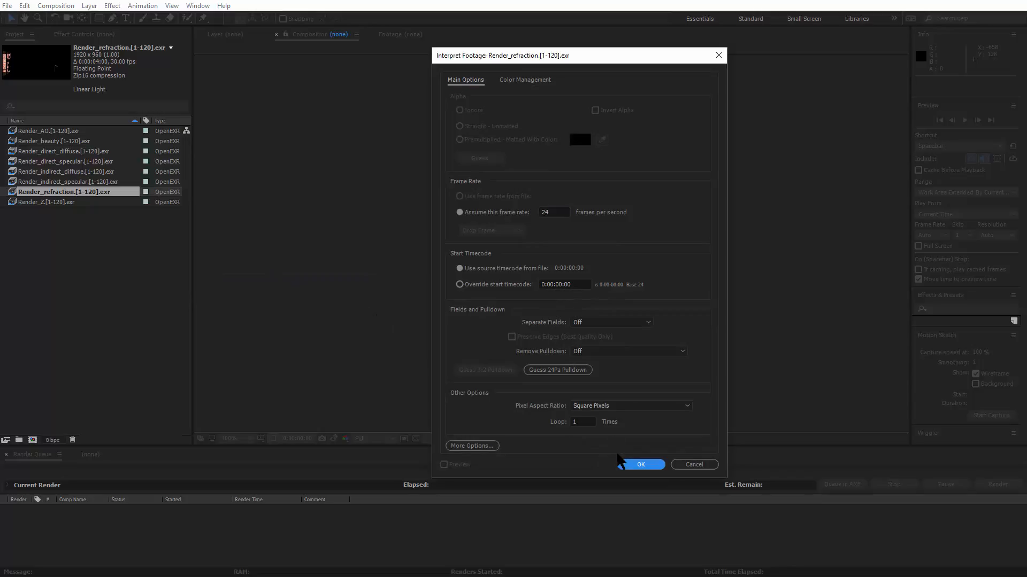
{"action": "left_click", "coordinate": [621, 463]}
Step: Interpret the Render_Z footage at an assumed frame rate of 24 frames per second
{"action": "right_click", "coordinate": [79, 203]}
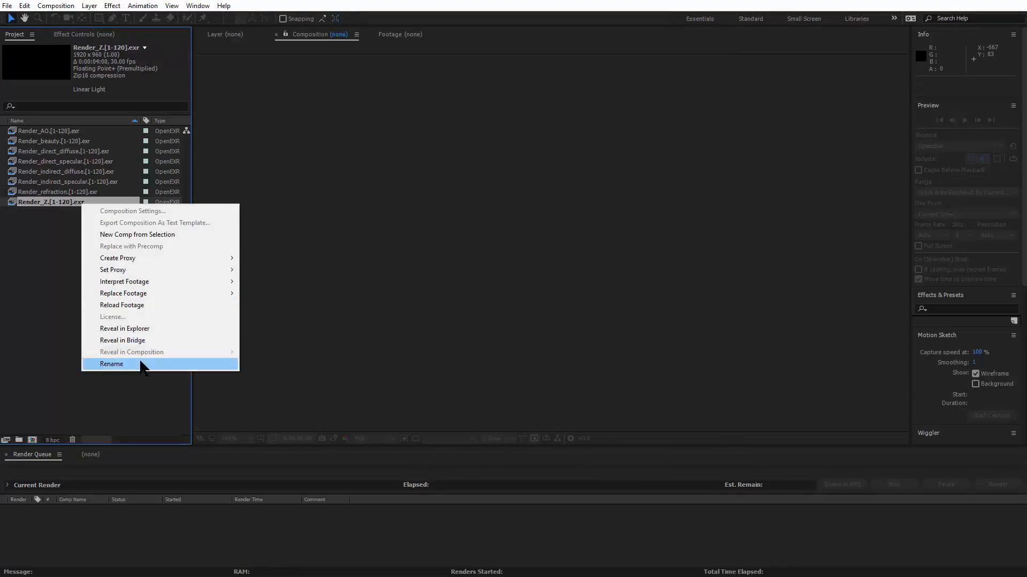
{"action": "mouse_move", "coordinate": [192, 281]}
{"action": "left_click", "coordinate": [296, 281]}
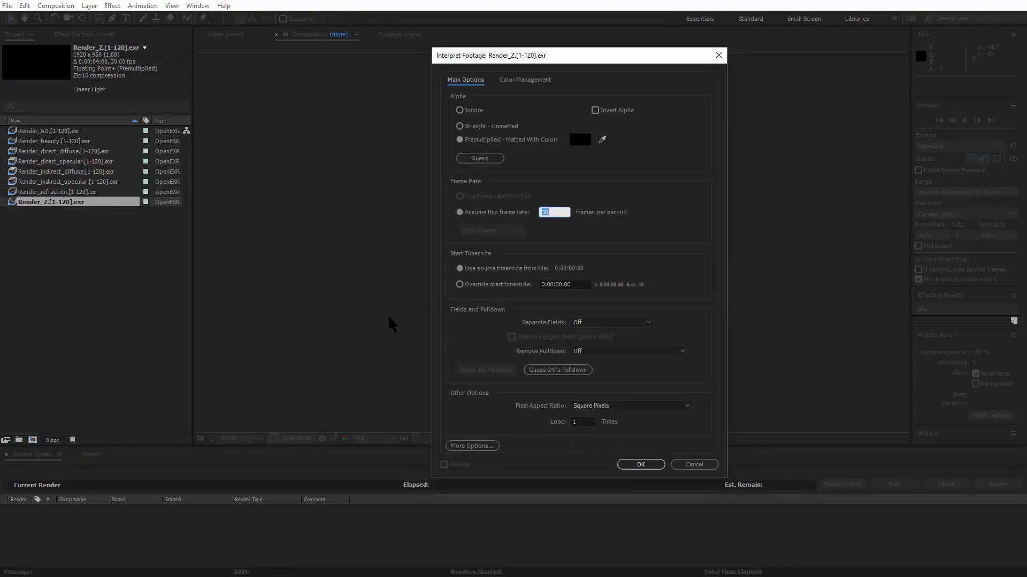
{"action": "left_click", "coordinate": [640, 464]}
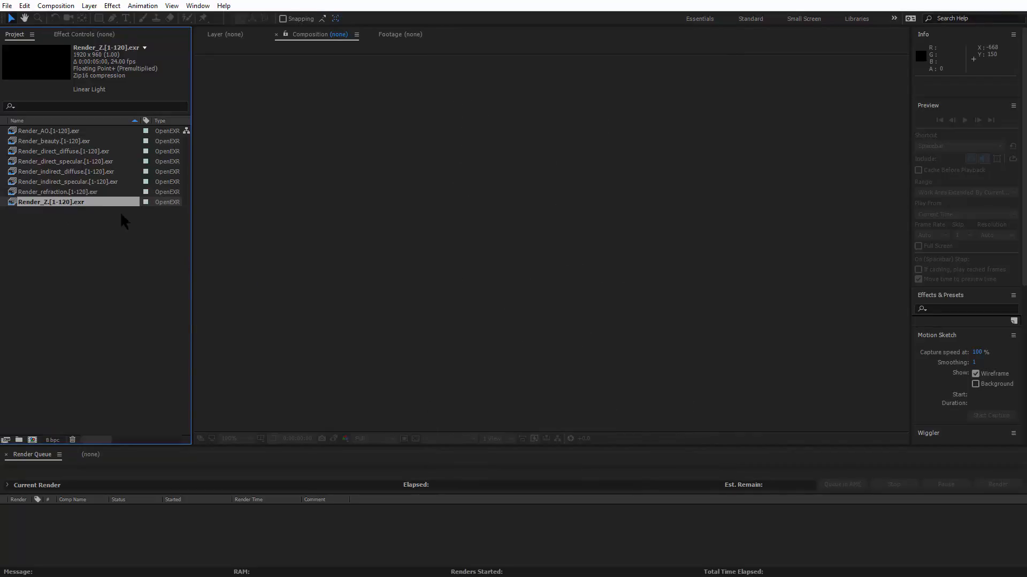
Step: Check the thumbnail, frame rate and duration of each imported render pass, from Render_AO to Render_Z
{"action": "left_click", "coordinate": [90, 192]}
{"action": "left_click", "coordinate": [84, 182]}
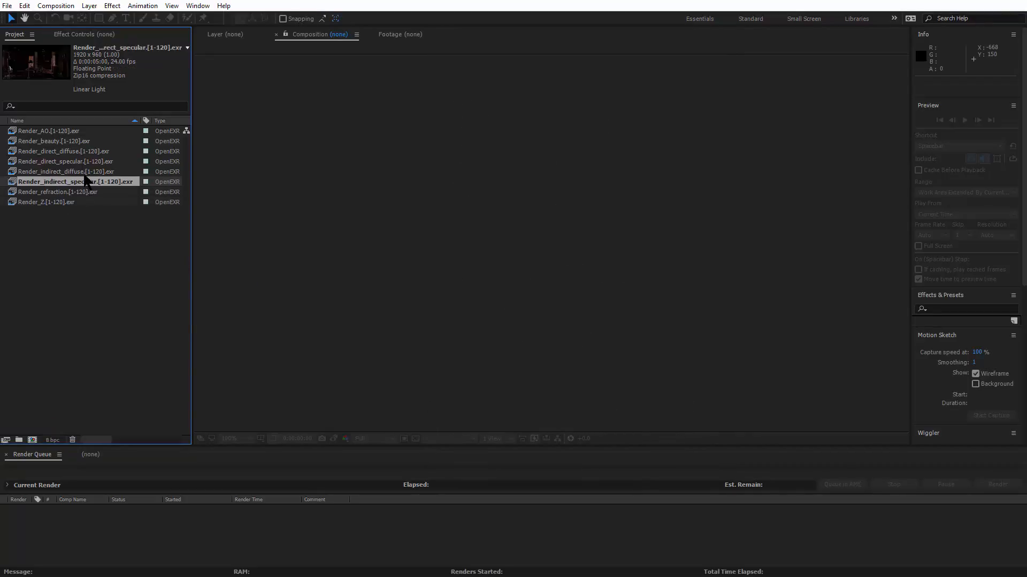
{"action": "left_click", "coordinate": [84, 171]}
{"action": "left_click", "coordinate": [84, 162]}
{"action": "left_click", "coordinate": [71, 141]}
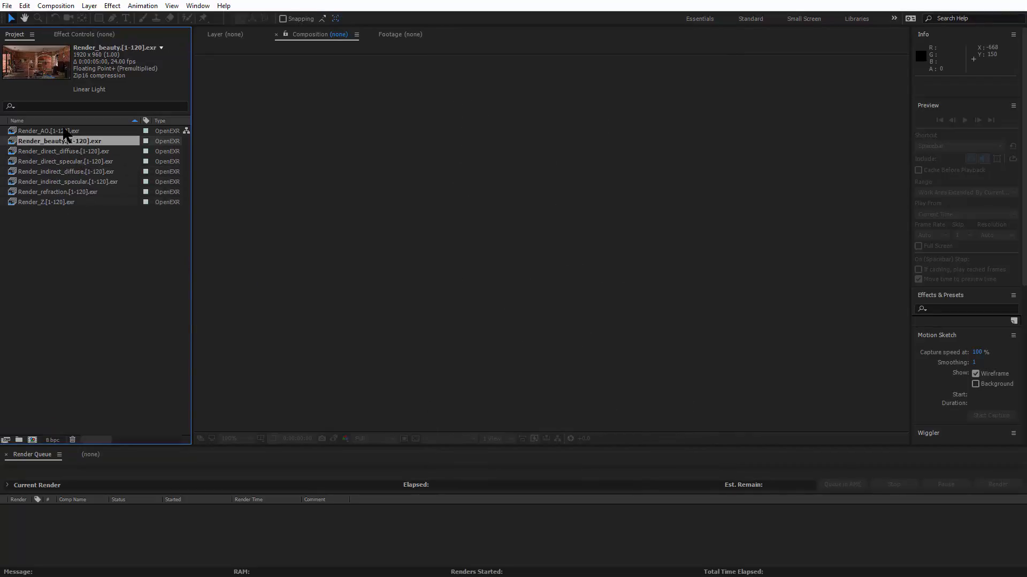
{"action": "left_click", "coordinate": [64, 132]}
{"action": "left_click", "coordinate": [72, 141]}
{"action": "left_click", "coordinate": [81, 152]}
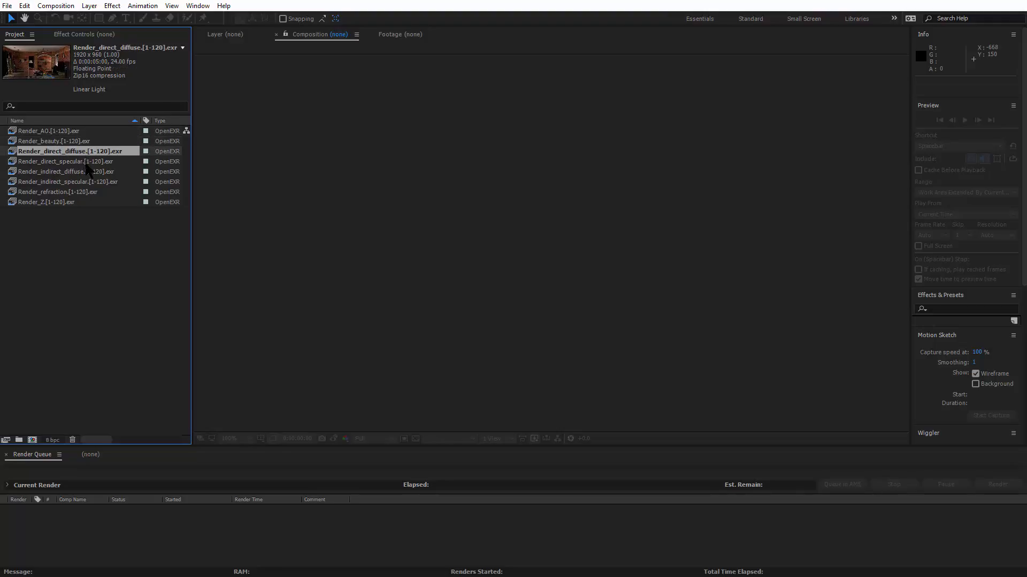
{"action": "left_click", "coordinate": [87, 162]}
{"action": "left_click", "coordinate": [91, 172]}
{"action": "left_click", "coordinate": [99, 182]}
{"action": "left_click", "coordinate": [89, 192]}
{"action": "left_click", "coordinate": [63, 203]}
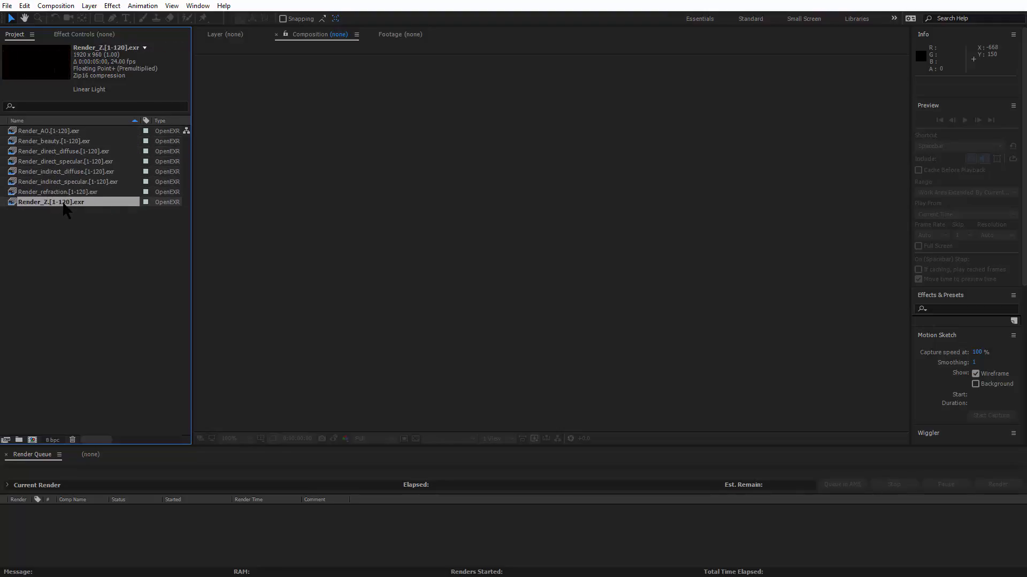
{"action": "left_click", "coordinate": [91, 248]}
{"action": "left_click", "coordinate": [64, 202]}
{"action": "left_click", "coordinate": [65, 192]}
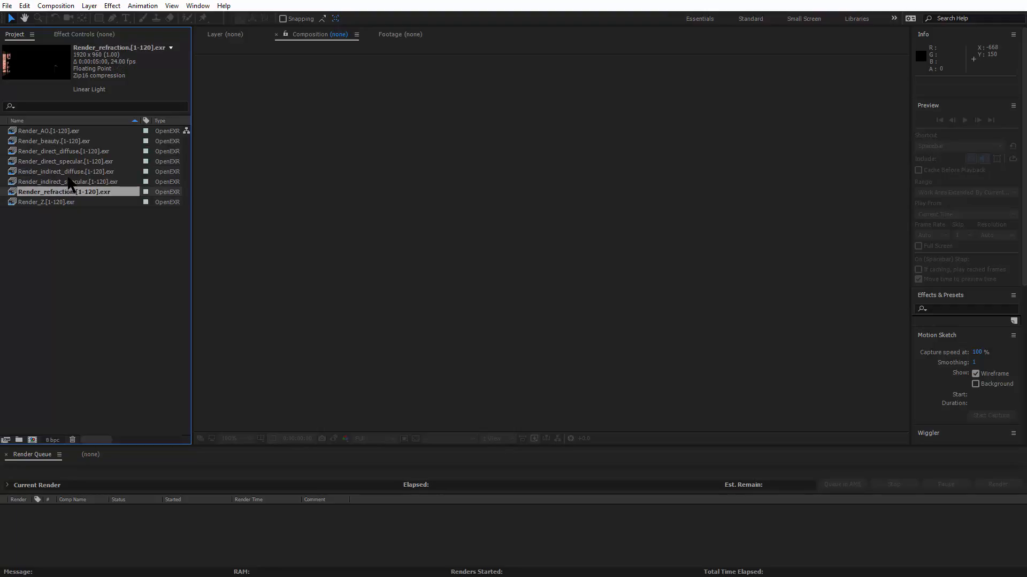
{"action": "left_click", "coordinate": [63, 203]}
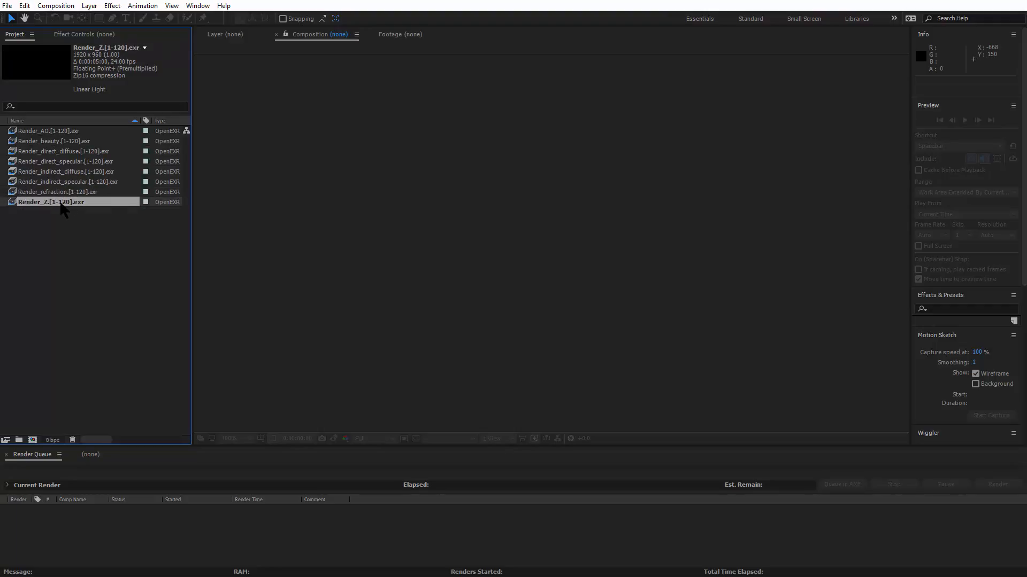
{"action": "left_click", "coordinate": [65, 182]}
{"action": "left_click", "coordinate": [65, 171]}
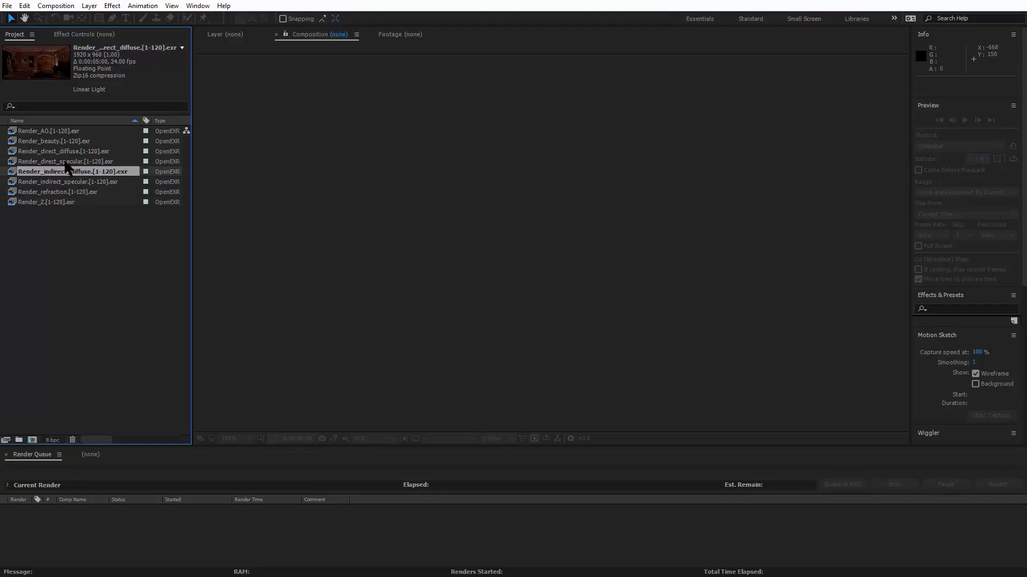
{"action": "left_click", "coordinate": [67, 161]}
{"action": "left_click", "coordinate": [68, 151]}
{"action": "left_click", "coordinate": [70, 141]}
{"action": "left_click", "coordinate": [69, 131]}
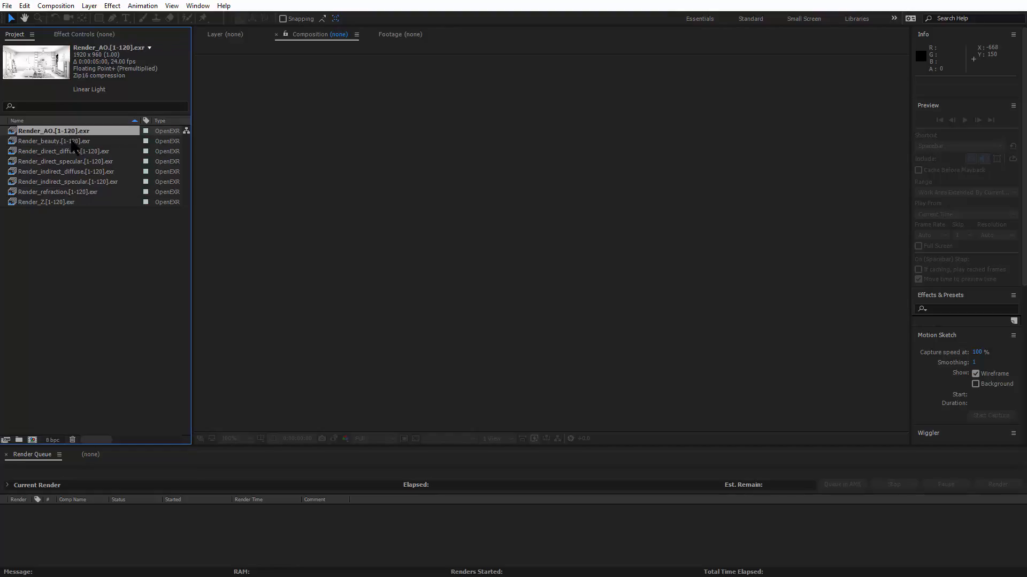
{"action": "left_click", "coordinate": [70, 141]}
{"action": "left_click", "coordinate": [72, 152]}
{"action": "left_click", "coordinate": [72, 151]}
{"action": "left_click", "coordinate": [71, 140]}
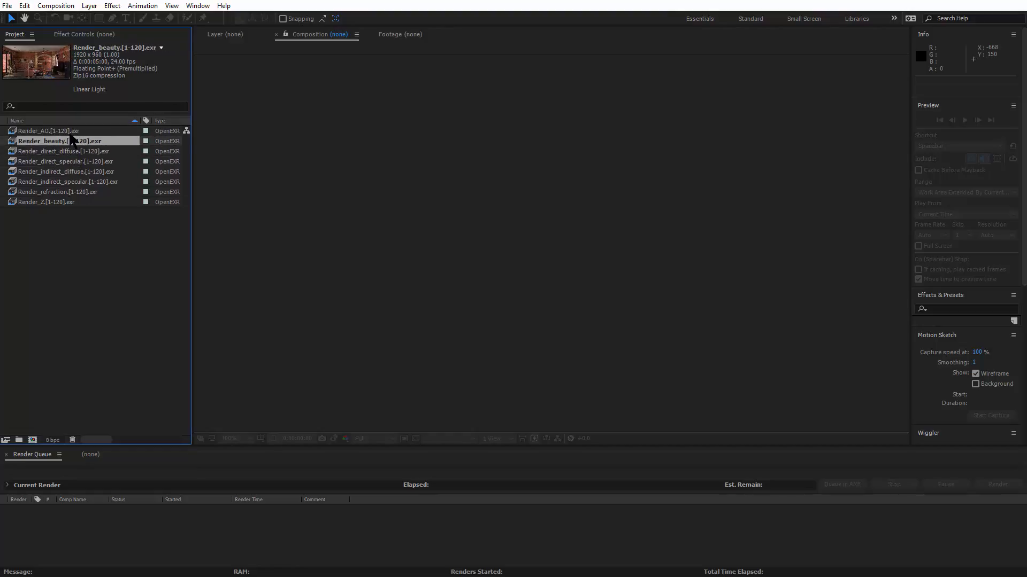
{"action": "left_click", "coordinate": [71, 130]}
{"action": "left_click", "coordinate": [75, 171]}
{"action": "left_click", "coordinate": [76, 182]}
{"action": "left_click", "coordinate": [119, 255]}
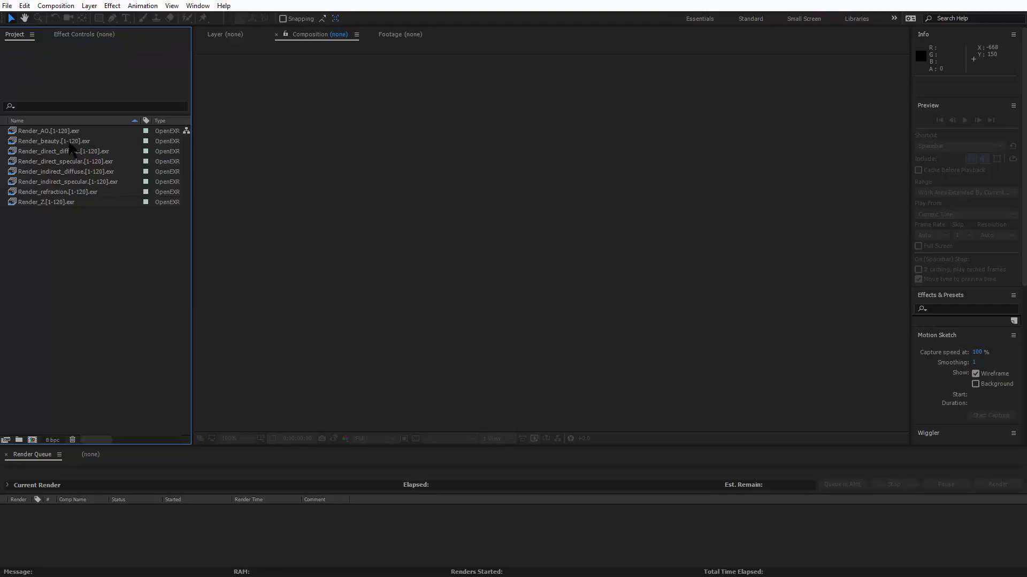
{"action": "left_click_drag", "start_coordinate": [129, 319], "coordinate": [34, 75]}
{"action": "left_click", "coordinate": [74, 290]}
{"action": "left_click_drag", "start_coordinate": [77, 261], "coordinate": [85, 80]}
{"action": "left_click", "coordinate": [57, 235]}
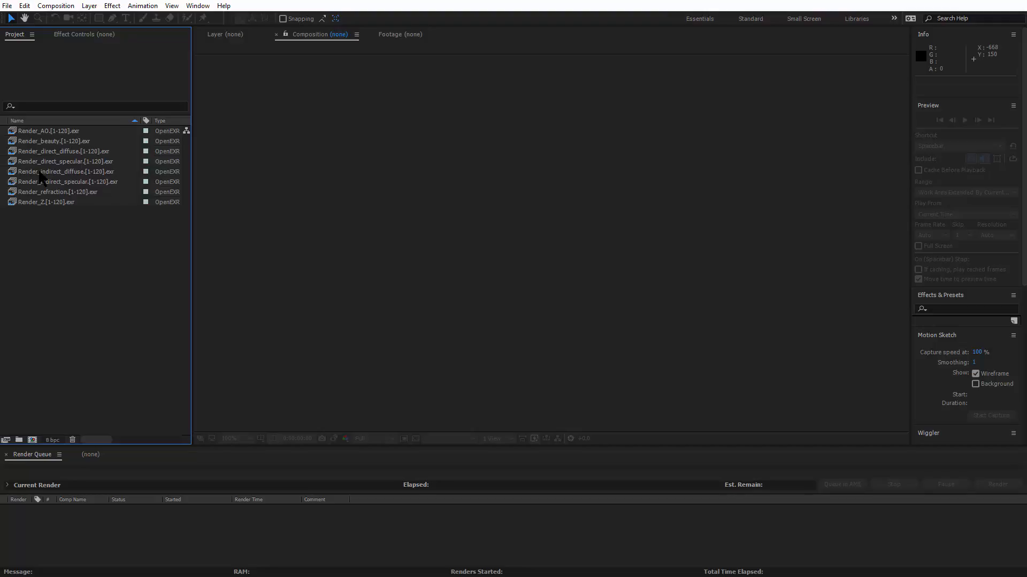
Step: Create a new composition from the Render_beauty footage
{"action": "left_click", "coordinate": [43, 142]}
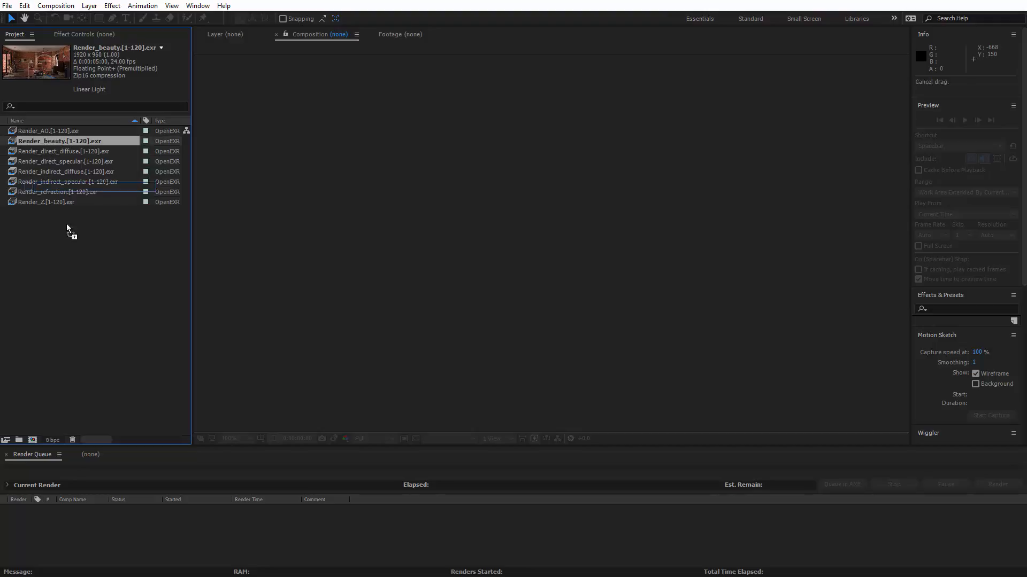
{"action": "left_click_drag", "start_coordinate": [66, 223], "coordinate": [33, 440]}
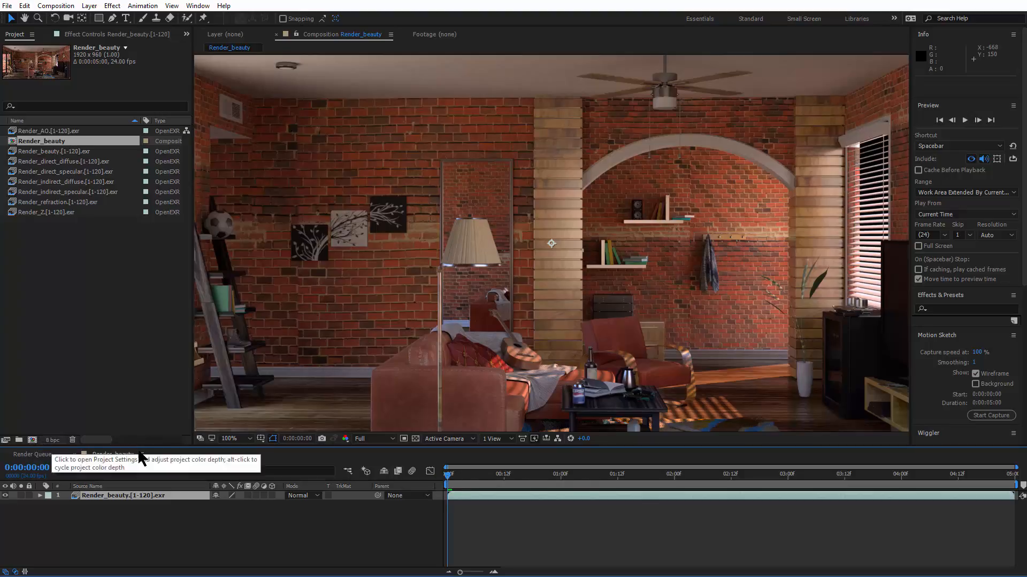
Step: Preview the Render_beauty composition by scrubbing through the timeline and playing it back
{"action": "mouse_move", "coordinate": [452, 484]}
{"action": "left_mouse_down"}
{"action": "mouse_move", "coordinate": [810, 502]}
{"action": "mouse_move", "coordinate": [451, 490]}
{"action": "left_mouse_up"}
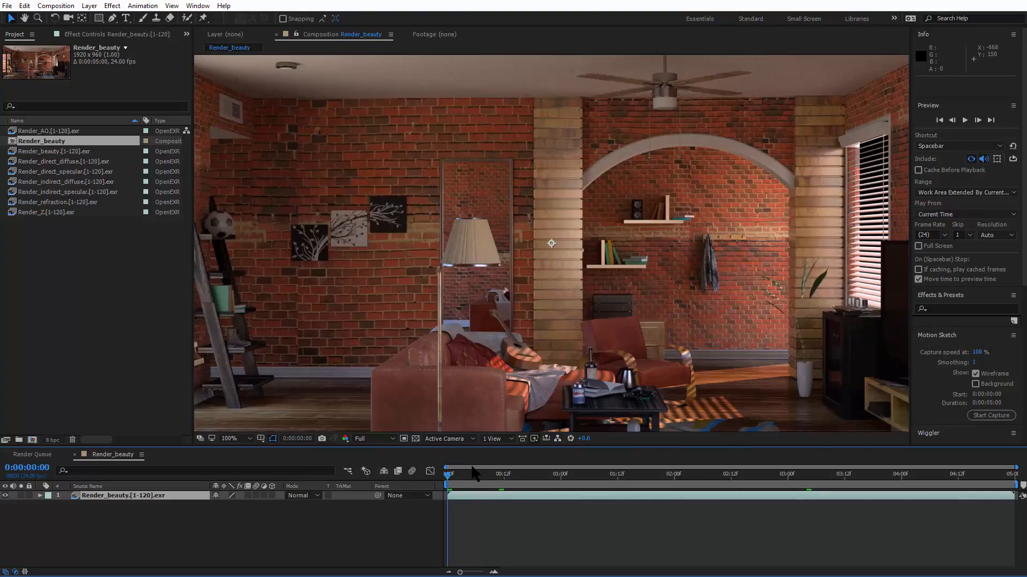
{"action": "key", "text": "space"}
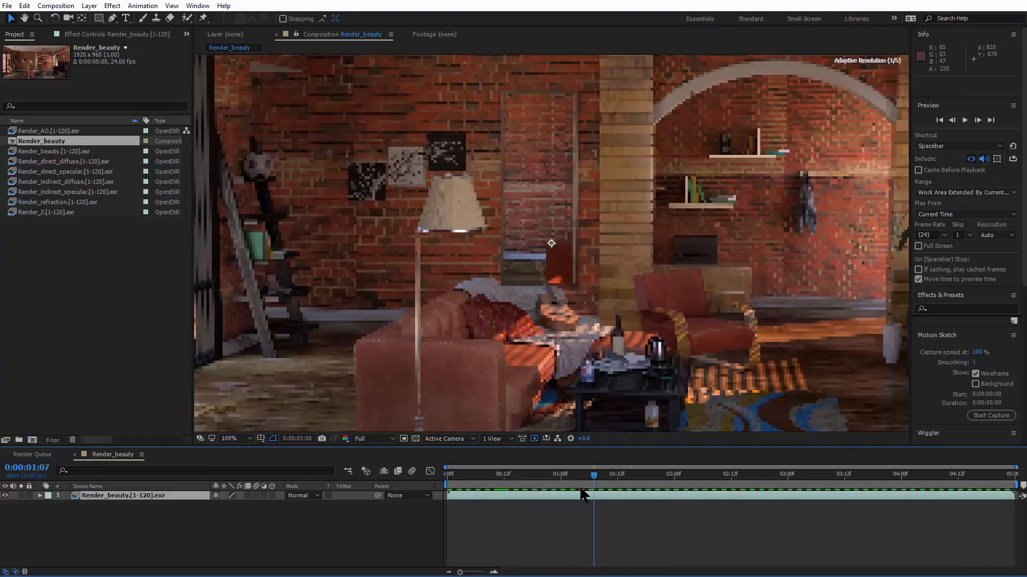
{"action": "key", "text": "space"}
{"action": "left_click_drag", "start_coordinate": [536, 492], "coordinate": [570, 494]}
{"action": "left_click", "coordinate": [524, 537]}
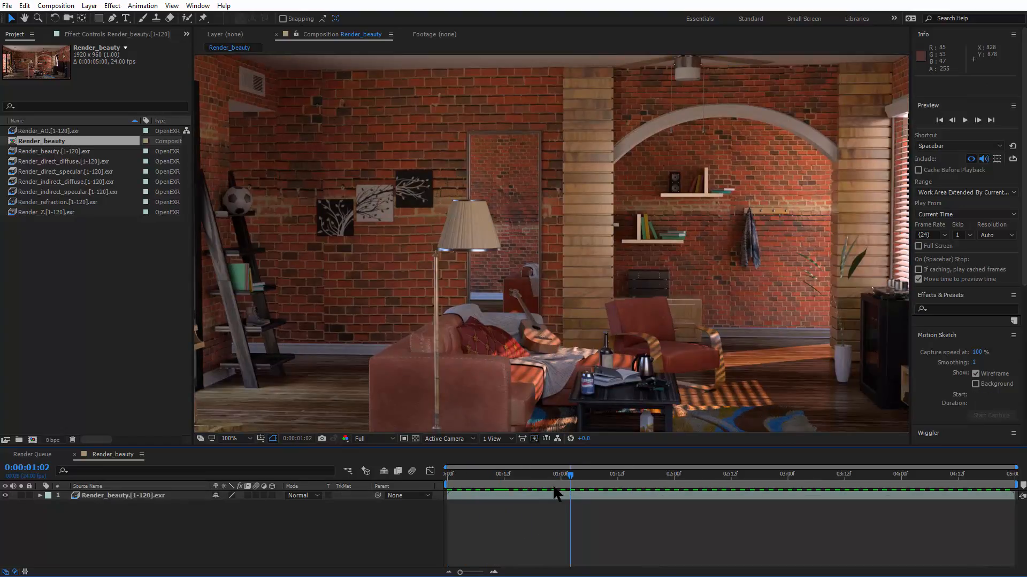
Step: Delete the Render_beauty layer from the composition
{"action": "left_click", "coordinate": [550, 496]}
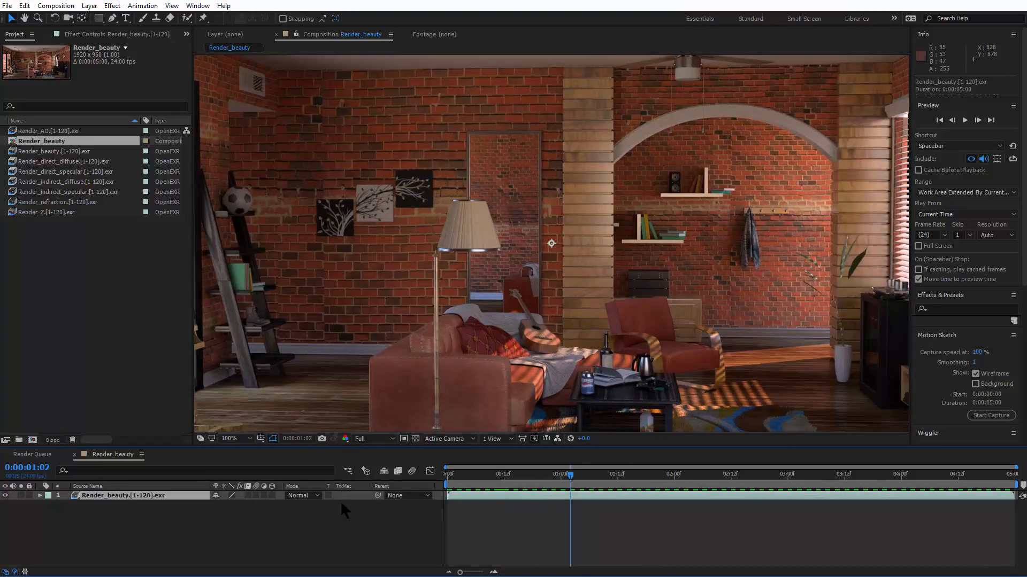
{"action": "key", "text": "Delete"}
{"action": "left_click", "coordinate": [77, 341]}
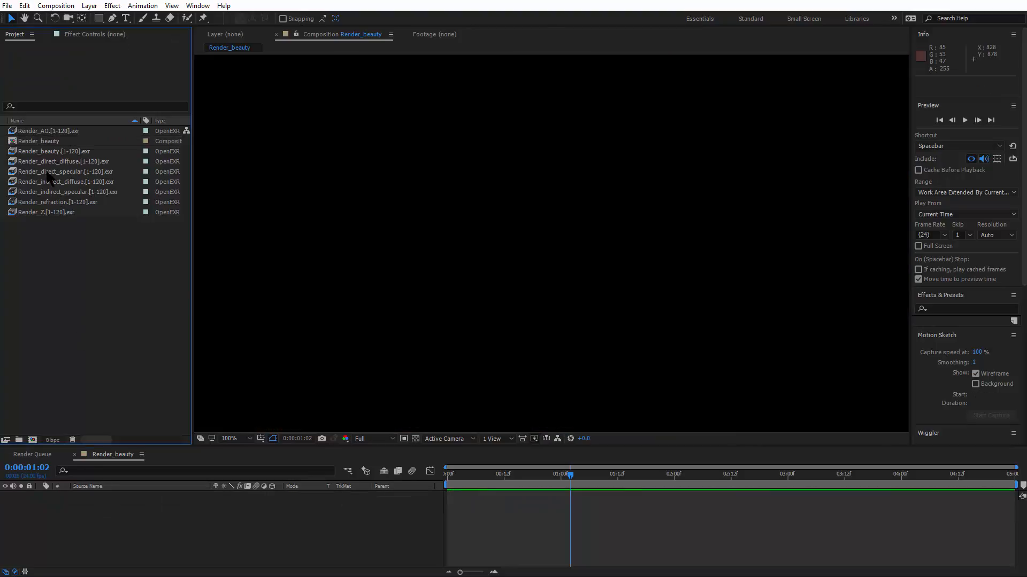
Step: Add the direct diffuse, direct specular, indirect diffuse, indirect specular and refraction passes to the composition, with the current time at 0:00:01:05
{"action": "left_click", "coordinate": [74, 162]}
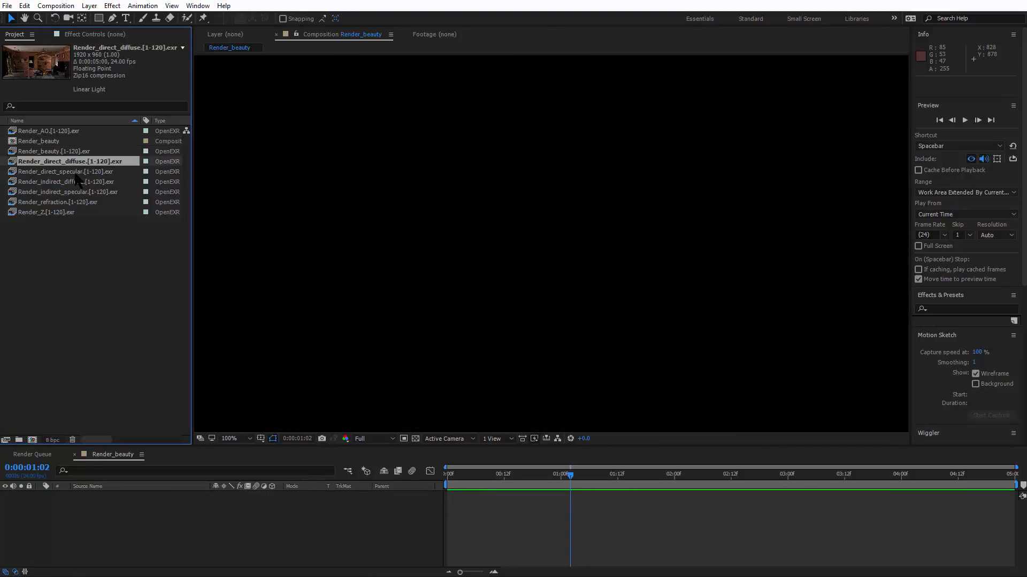
{"action": "left_click", "coordinate": [75, 173], "text": "shift"}
{"action": "left_click", "coordinate": [75, 183], "text": "shift"}
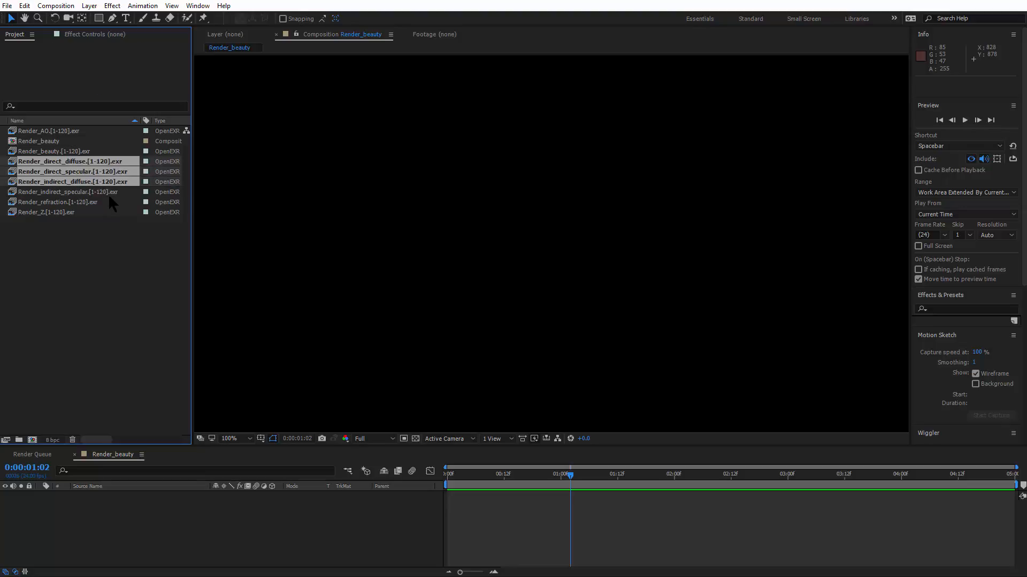
{"action": "left_click", "coordinate": [106, 193], "text": "shift"}
{"action": "left_click", "coordinate": [91, 203], "text": "shift"}
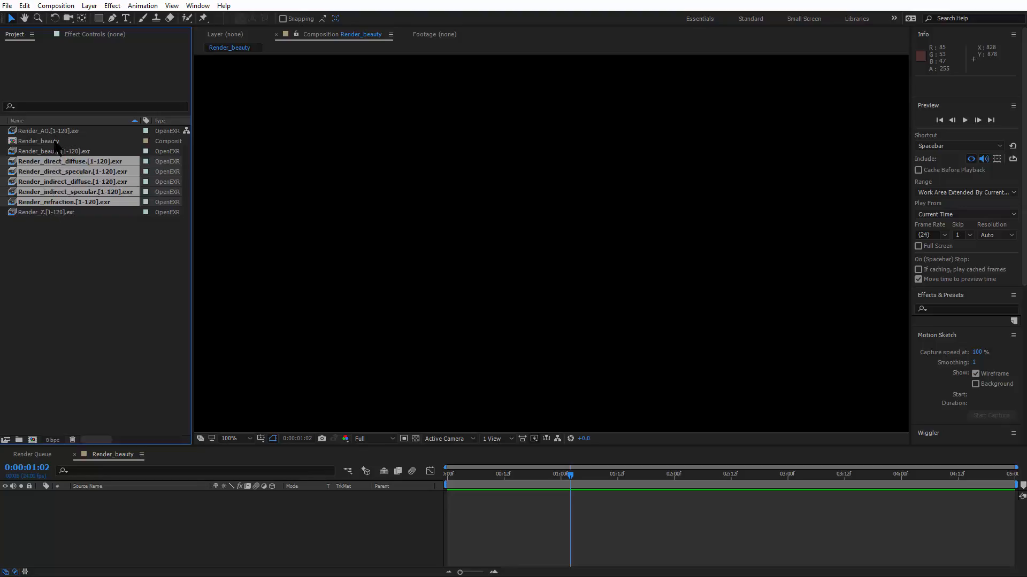
{"action": "left_click_drag", "start_coordinate": [79, 169], "coordinate": [140, 529]}
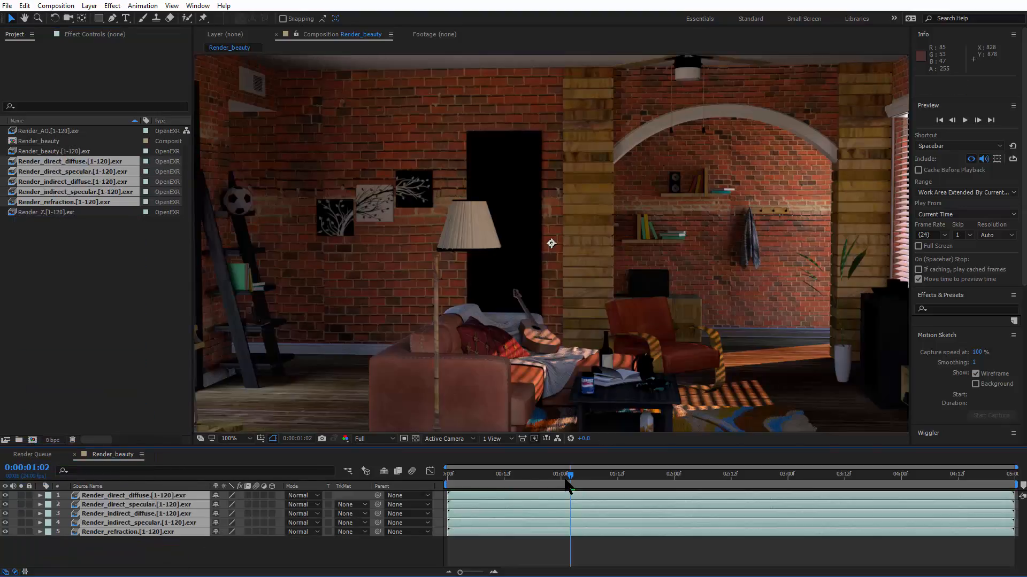
{"action": "left_click_drag", "start_coordinate": [564, 477], "coordinate": [584, 497]}
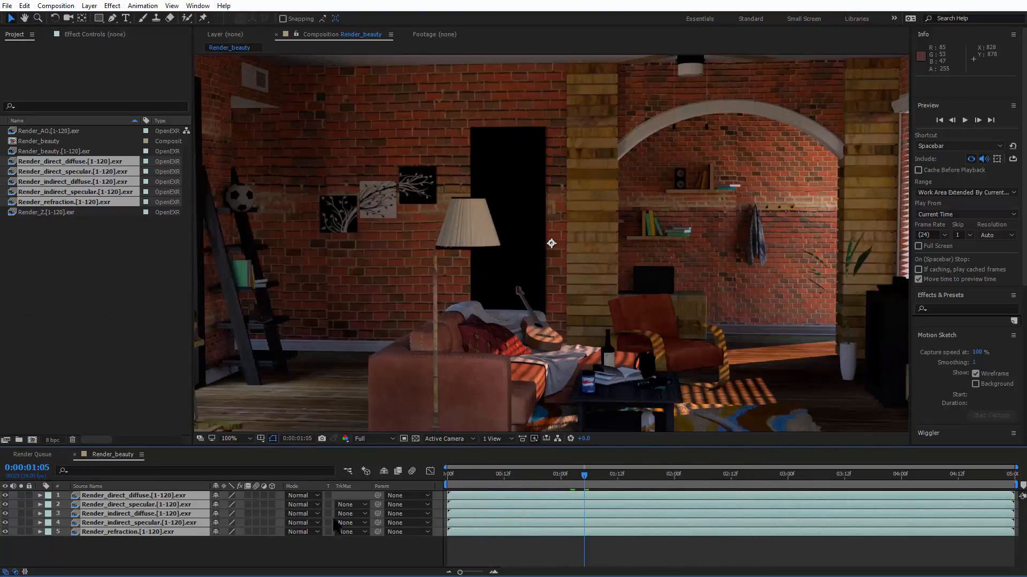
{"action": "right_click", "coordinate": [399, 487]}
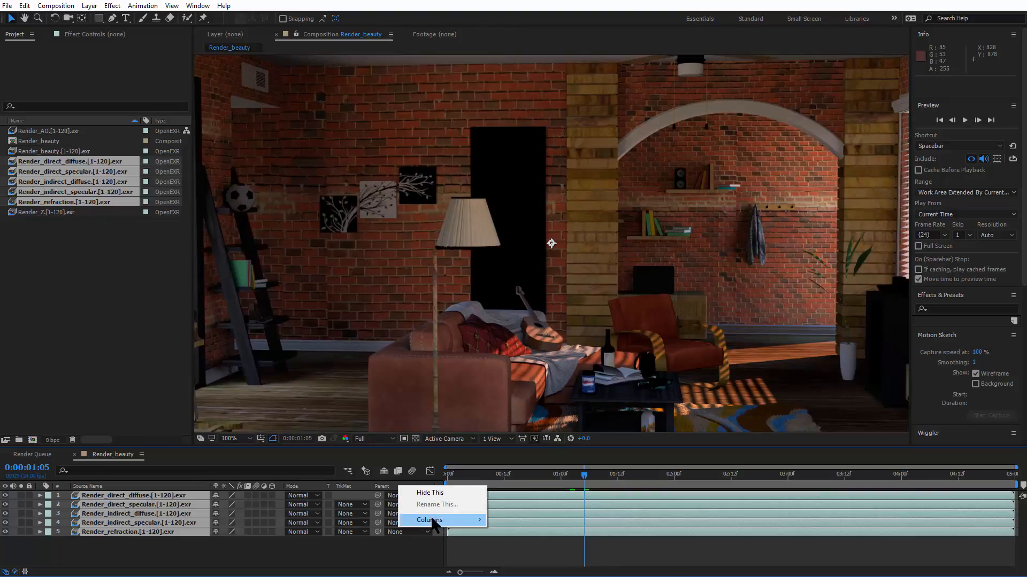
{"action": "mouse_move", "coordinate": [435, 522]}
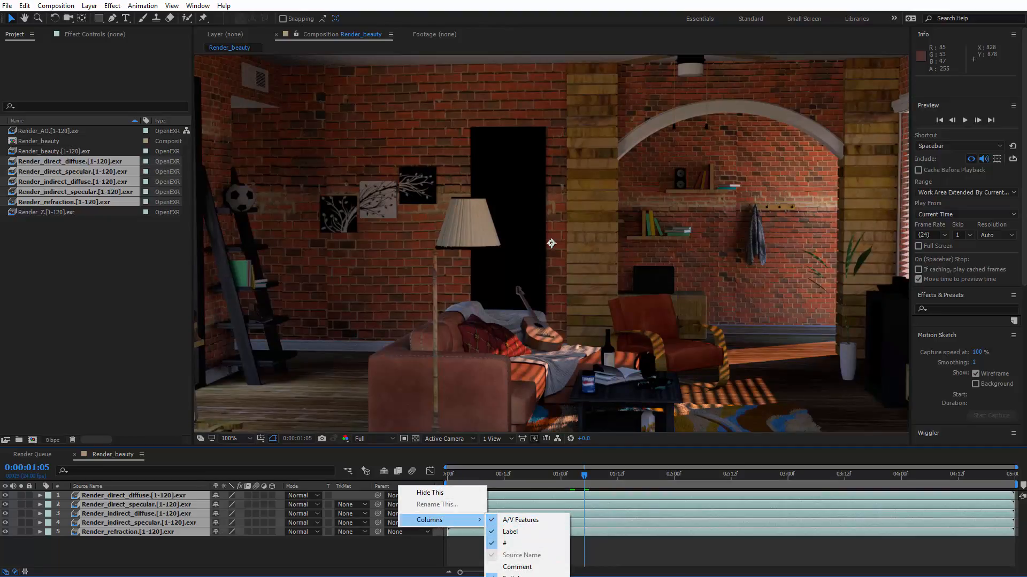
{"action": "left_click", "coordinate": [307, 564]}
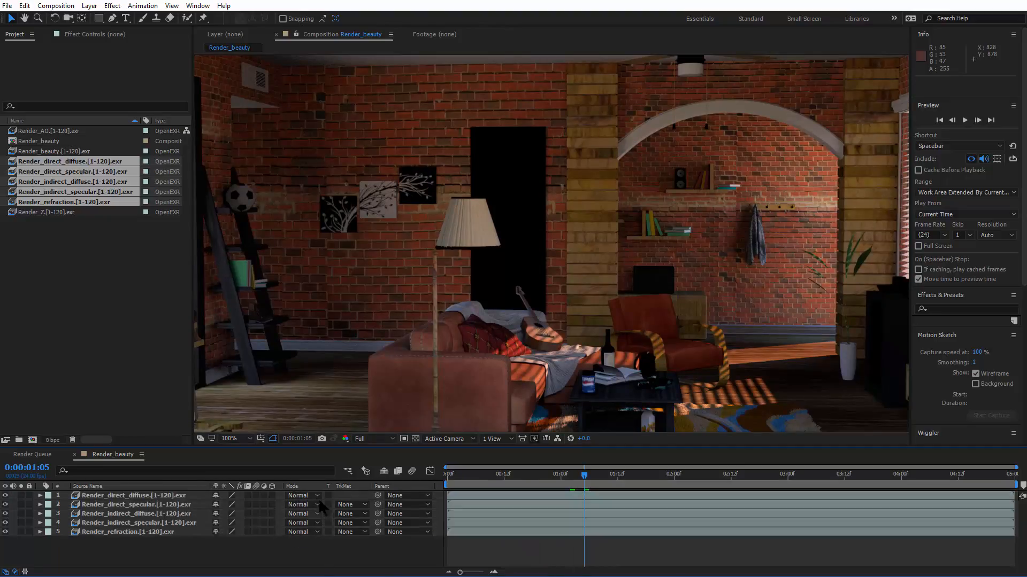
Step: Set the blending mode of the four diffuse and specular layers above Render_refraction to Screen
{"action": "left_click", "coordinate": [143, 496]}
{"action": "left_click", "coordinate": [150, 522], "text": "shift"}
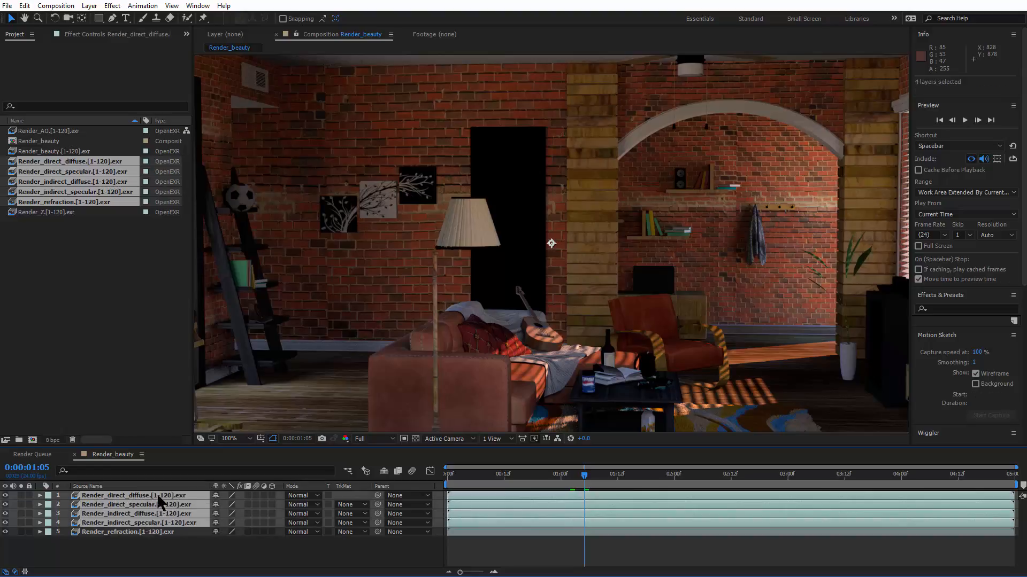
{"action": "left_click", "coordinate": [316, 495]}
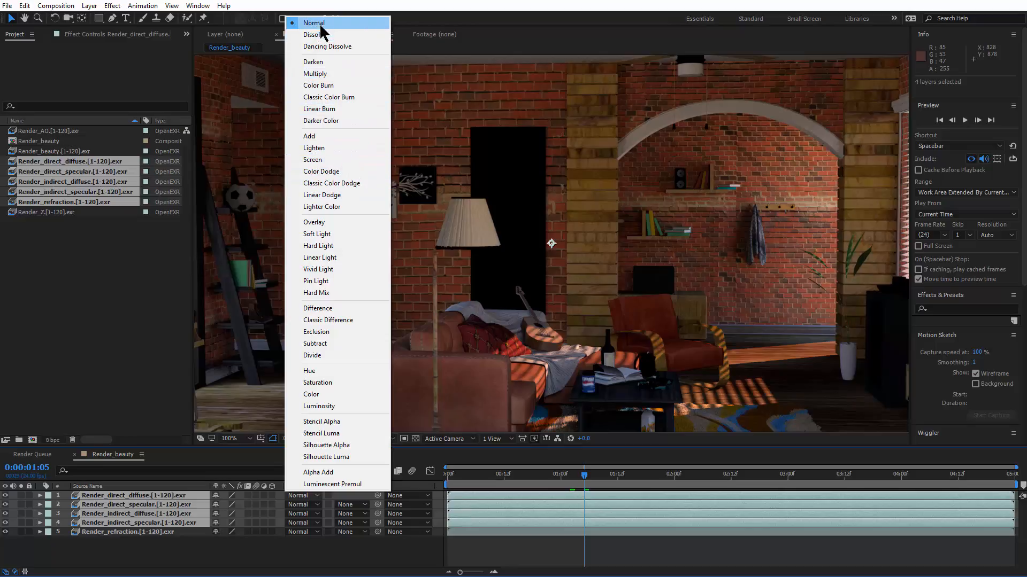
{"action": "left_click", "coordinate": [332, 159]}
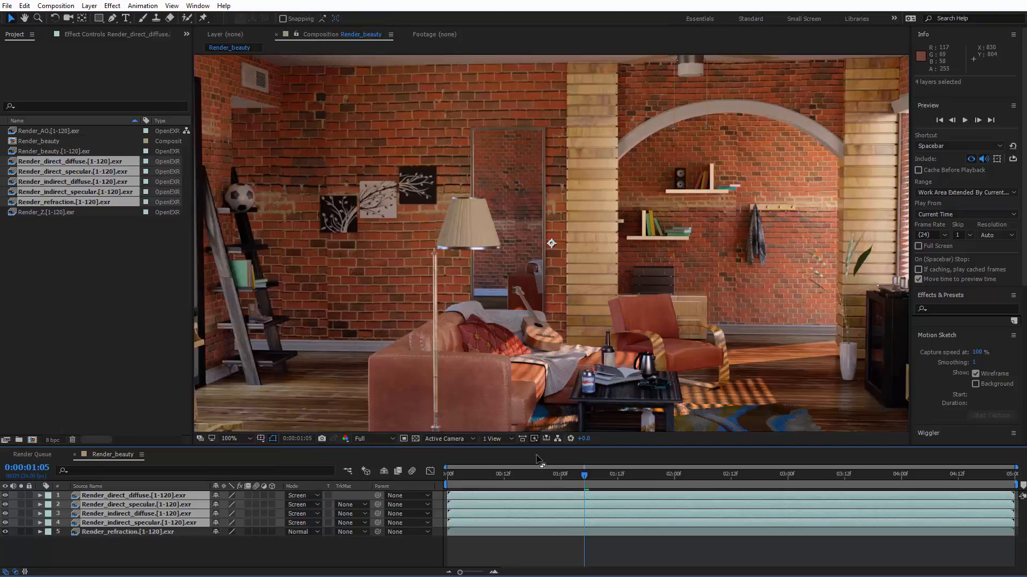
Step: Scrub through the composition to check the screened passes, ending at the first frame
{"action": "left_click_drag", "start_coordinate": [586, 484], "coordinate": [504, 484]}
{"action": "left_click", "coordinate": [749, 484]}
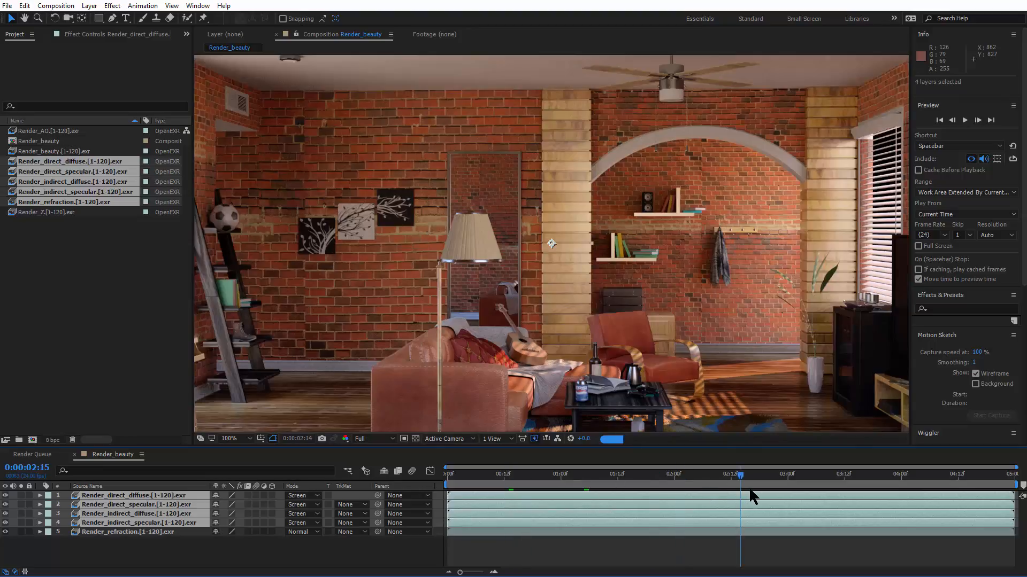
{"action": "left_click_drag", "start_coordinate": [752, 474], "coordinate": [442, 472]}
{"action": "left_click", "coordinate": [139, 542]}
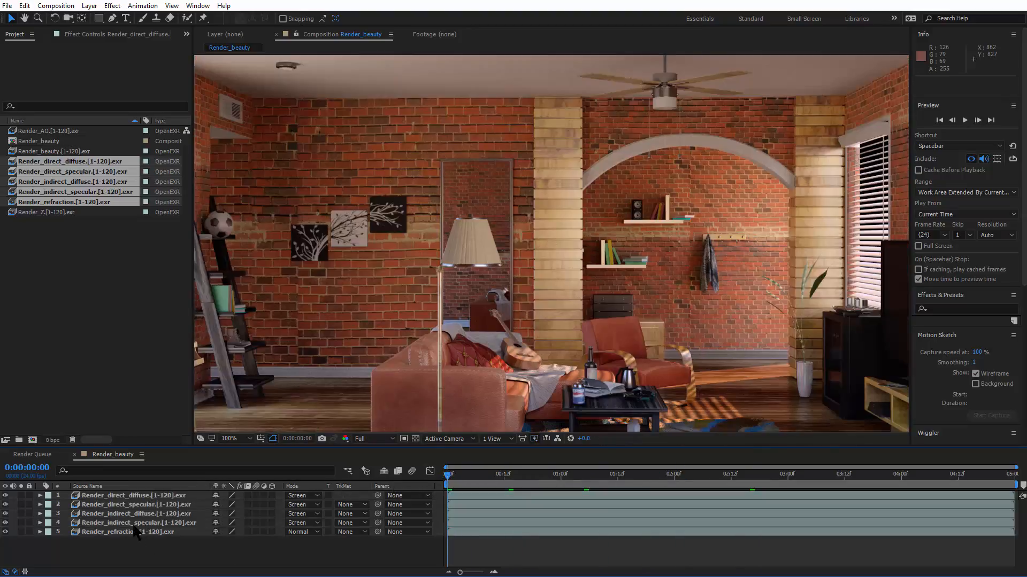
Step: Examine the combined passes up close around the ceiling corner, wall vent and brick wall for image quality
{"action": "left_click", "coordinate": [148, 522]}
{"action": "scroll", "coordinate": [425, 264], "scroll_direction": "up", "scroll_amount": 1}
{"action": "left_click_drag", "start_coordinate": [296, 159], "coordinate": [604, 323]}
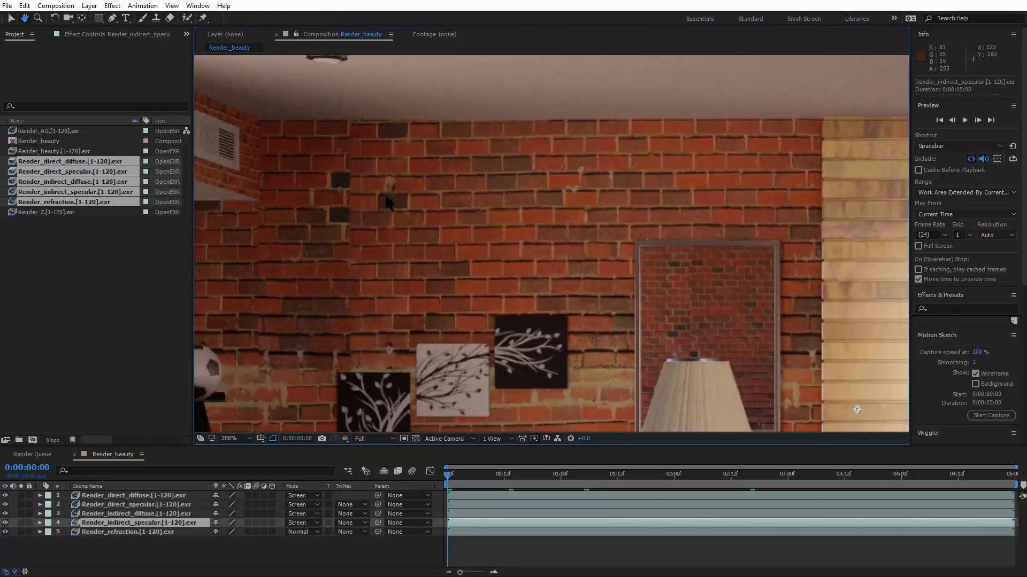
{"action": "scroll", "coordinate": [418, 239], "scroll_direction": "up", "scroll_amount": 1}
{"action": "left_click_drag", "start_coordinate": [247, 112], "coordinate": [566, 264]}
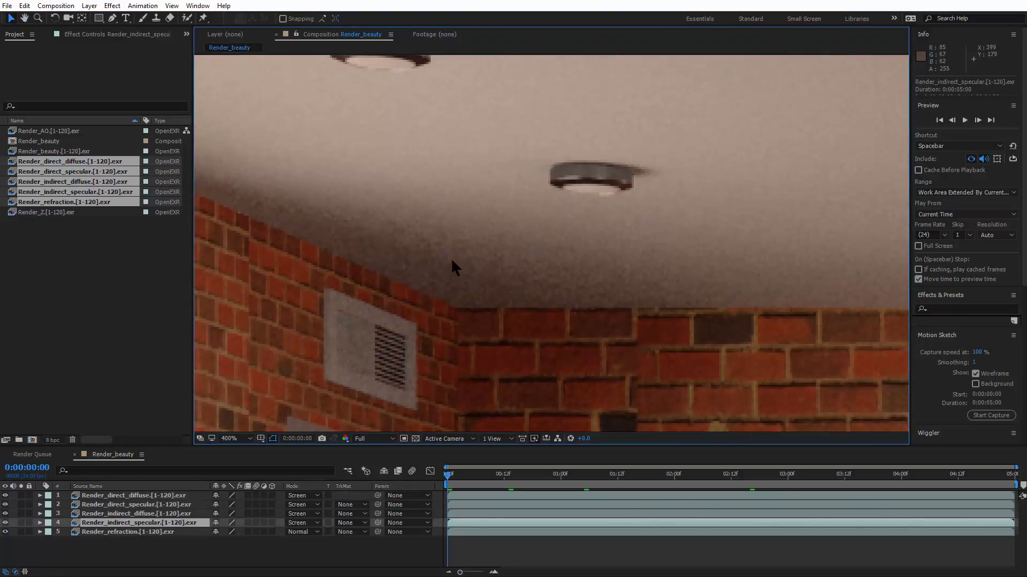
{"action": "scroll", "coordinate": [392, 223], "scroll_direction": "down", "scroll_amount": 5}
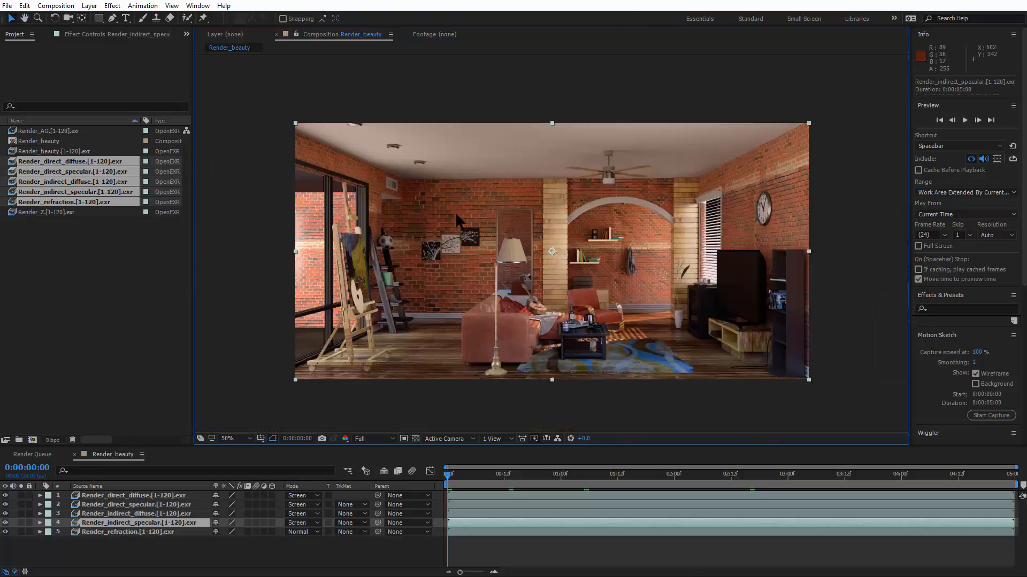
{"action": "scroll", "coordinate": [455, 212], "scroll_direction": "up", "scroll_amount": 2}
{"action": "scroll", "coordinate": [453, 215], "scroll_direction": "up", "scroll_amount": 1}
{"action": "left_click_drag", "start_coordinate": [254, 182], "coordinate": [599, 252]}
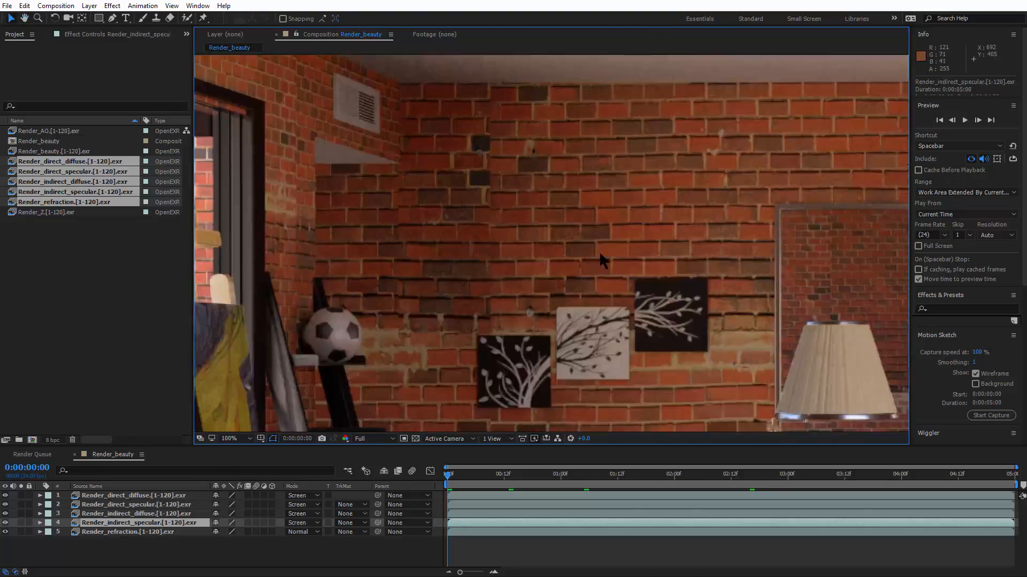
{"action": "scroll", "coordinate": [598, 252], "scroll_direction": "up", "scroll_amount": 1}
{"action": "left_click_drag", "start_coordinate": [527, 291], "coordinate": [620, 385]}
{"action": "left_click_drag", "start_coordinate": [390, 152], "coordinate": [538, 357]}
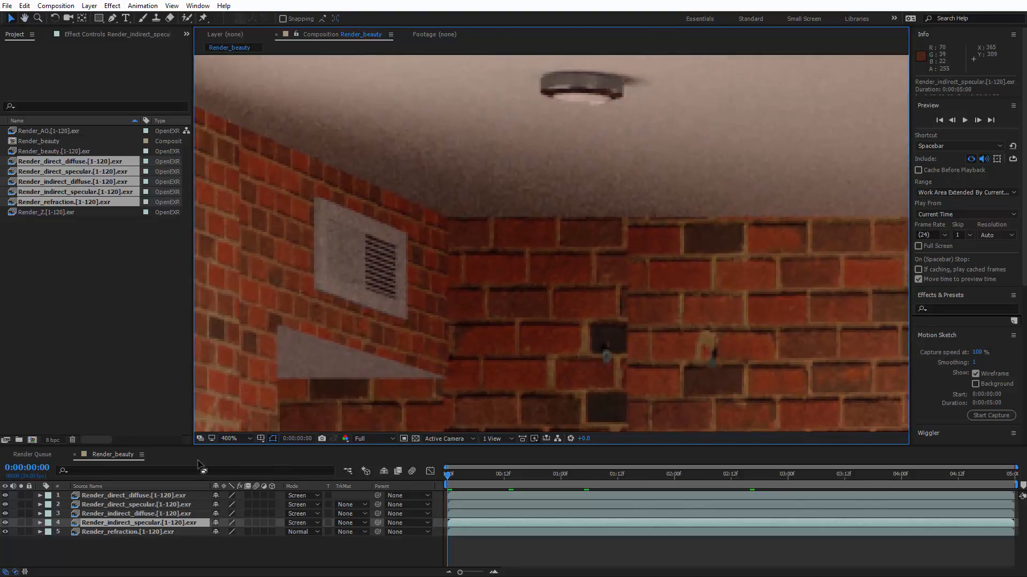
{"action": "scroll", "coordinate": [517, 283], "scroll_direction": "down", "scroll_amount": 4}
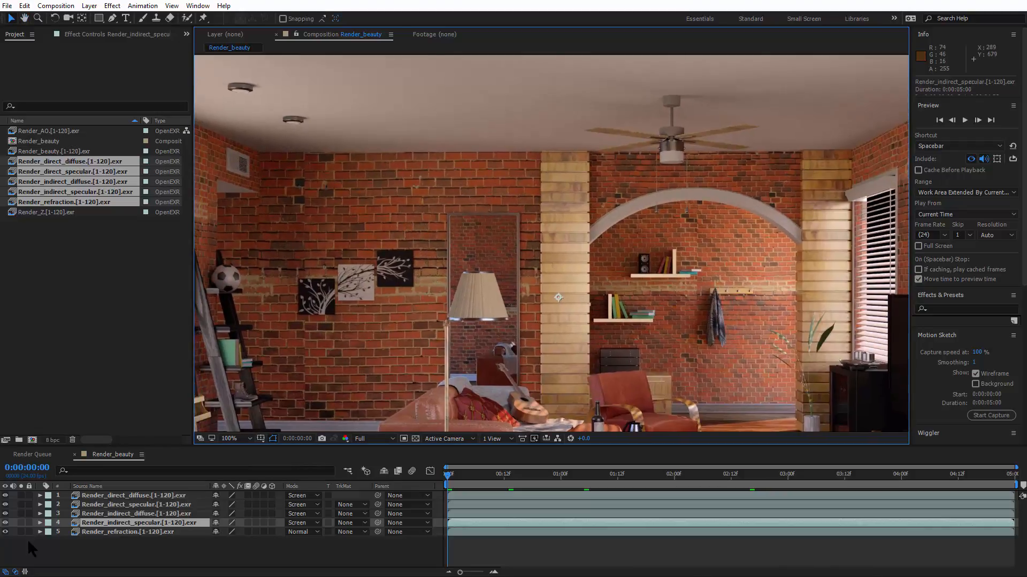
Step: Hide every layer in the composition except Render_refraction
{"action": "left_click", "coordinate": [6, 522], "text": "alt"}
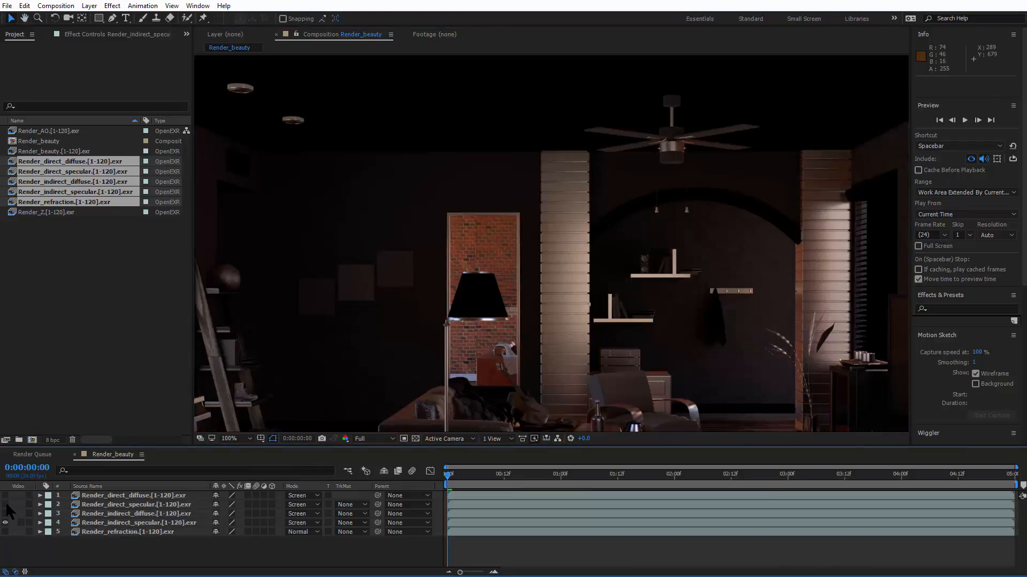
{"action": "left_click", "coordinate": [6, 522]}
{"action": "left_click", "coordinate": [118, 532]}
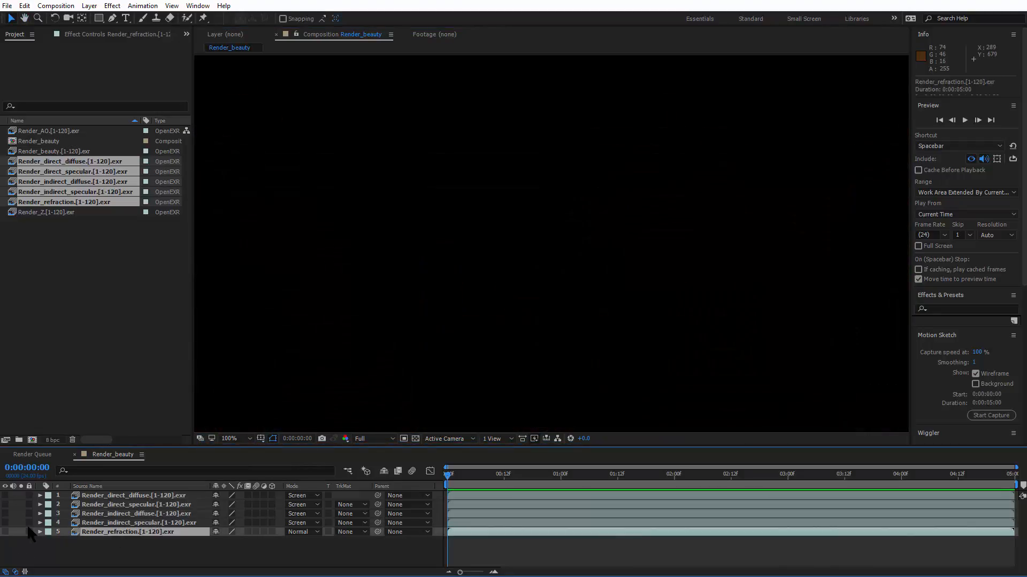
{"action": "left_click", "coordinate": [6, 532]}
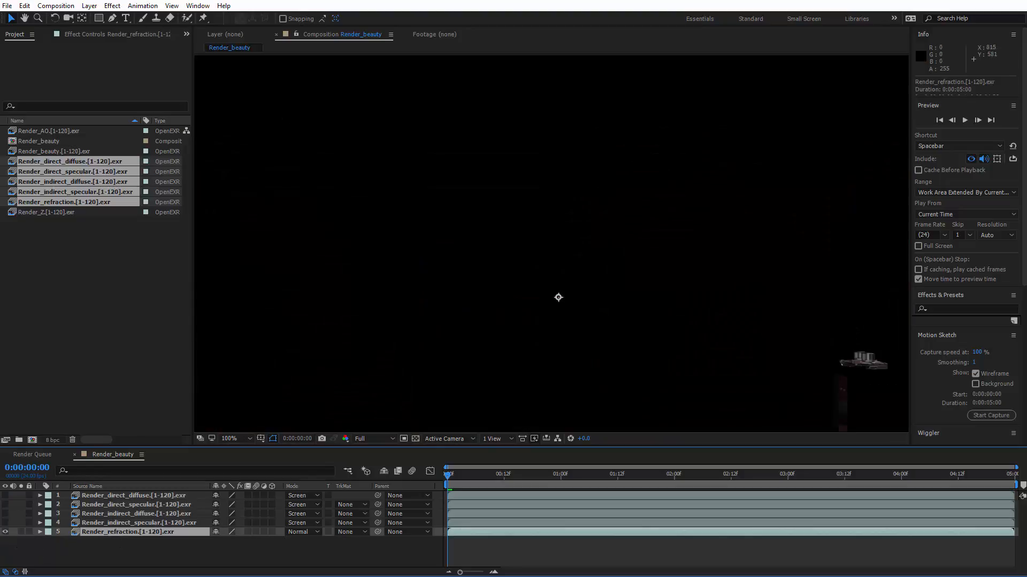
Step: Examine the refraction pass up close around the glasses on the cabinet and across the window area
{"action": "left_click_drag", "start_coordinate": [556, 296], "coordinate": [377, 218]}
{"action": "scroll", "coordinate": [682, 286], "scroll_direction": "up", "scroll_amount": 1}
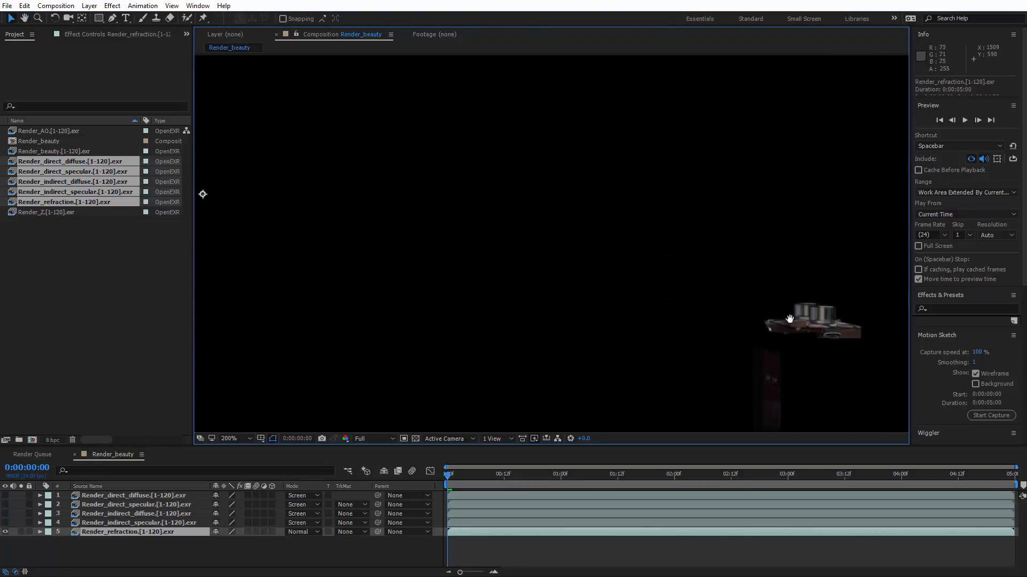
{"action": "left_click_drag", "start_coordinate": [790, 319], "coordinate": [512, 222]}
{"action": "scroll", "coordinate": [513, 222], "scroll_direction": "up", "scroll_amount": 2}
{"action": "left_click_drag", "start_coordinate": [587, 228], "coordinate": [634, 276]}
{"action": "left_click_drag", "start_coordinate": [466, 208], "coordinate": [498, 236]}
{"action": "scroll", "coordinate": [498, 236], "scroll_direction": "down", "scroll_amount": 5}
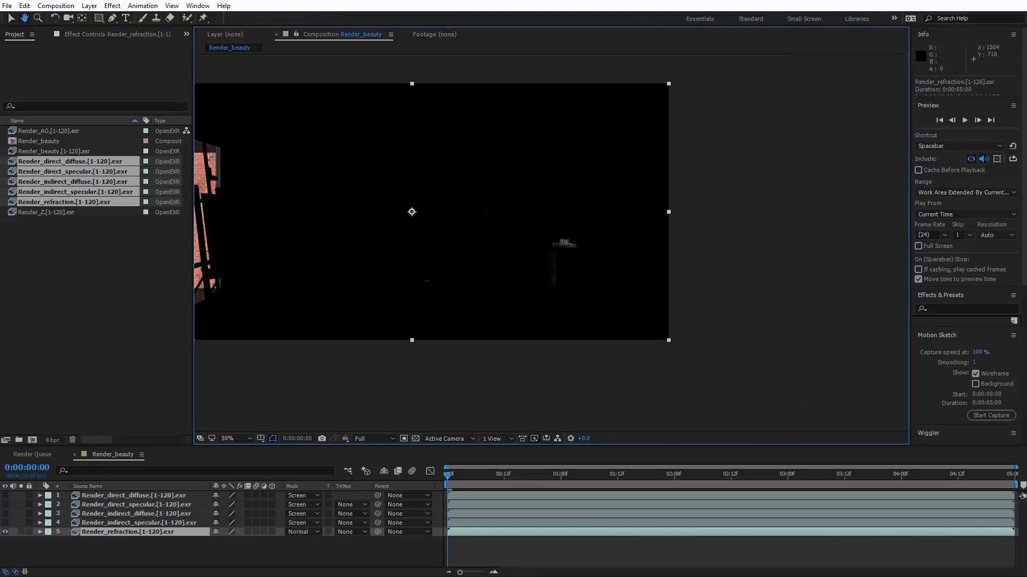
{"action": "left_click_drag", "start_coordinate": [400, 221], "coordinate": [517, 247]}
{"action": "scroll", "coordinate": [518, 247], "scroll_direction": "up", "scroll_amount": 2}
{"action": "key", "text": "comma"}
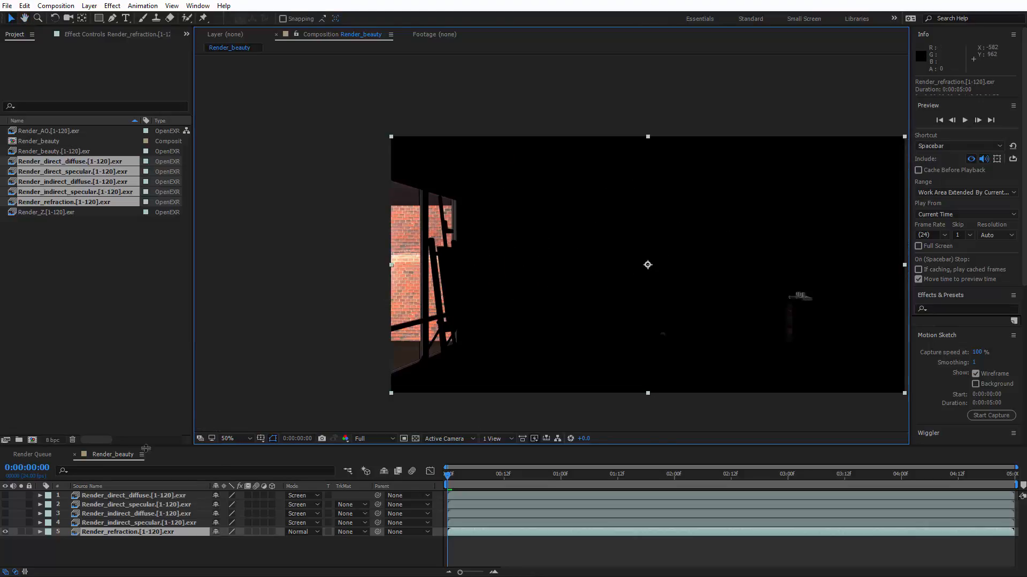
Step: Show the Render_indirect_specular layer and hide Render_refraction to view the indirect specular pass alone
{"action": "left_click", "coordinate": [5, 524]}
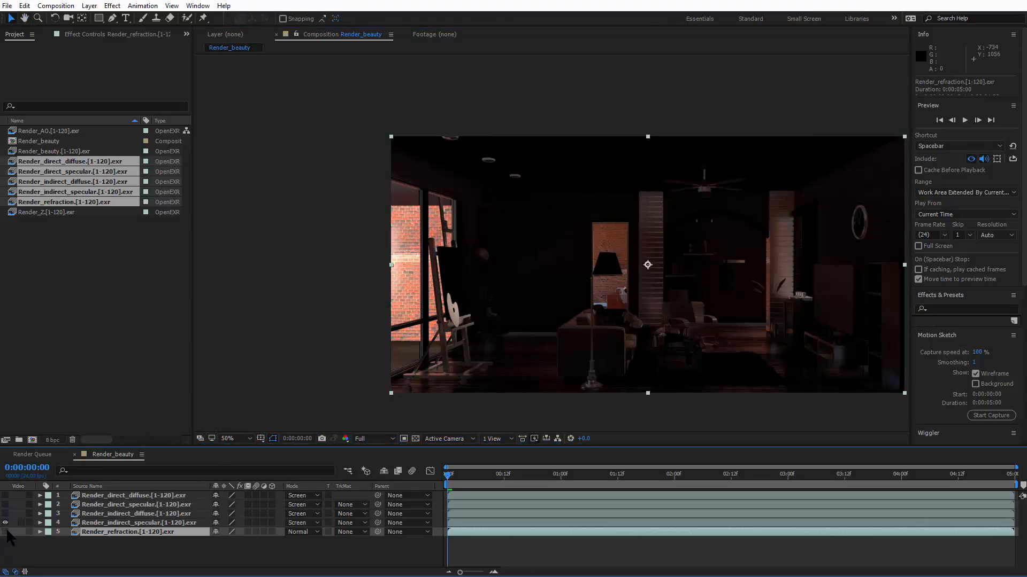
{"action": "left_click", "coordinate": [5, 531]}
{"action": "left_click", "coordinate": [120, 524]}
{"action": "scroll", "coordinate": [548, 360], "scroll_direction": "up", "scroll_amount": 3}
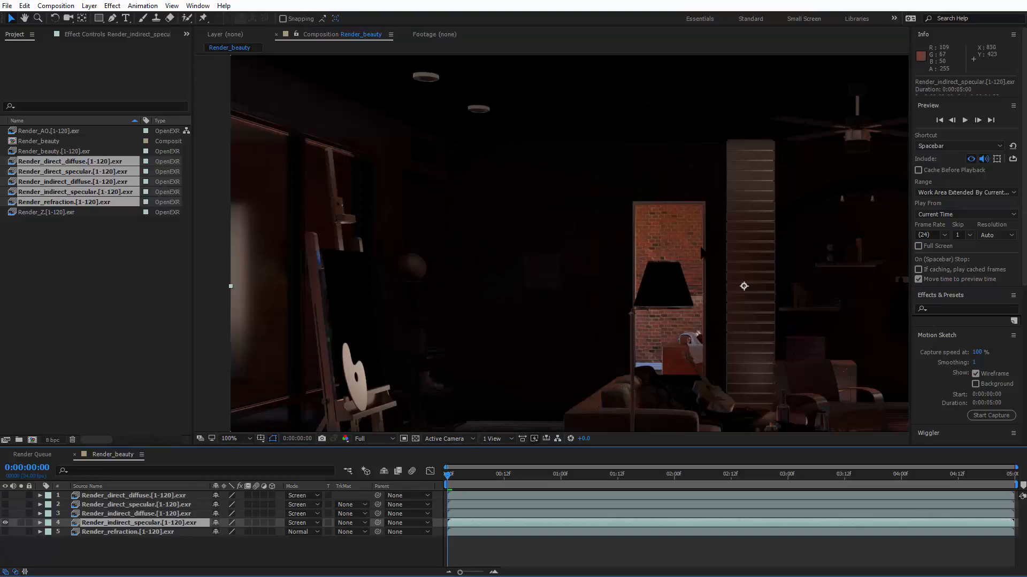
Step: Preview the indirect specular pass up close on the wood-panelled column and move to frame 20 to check for flickering noise
{"action": "left_click_drag", "start_coordinate": [877, 178], "coordinate": [378, 146]}
{"action": "left_click_drag", "start_coordinate": [654, 275], "coordinate": [394, 337]}
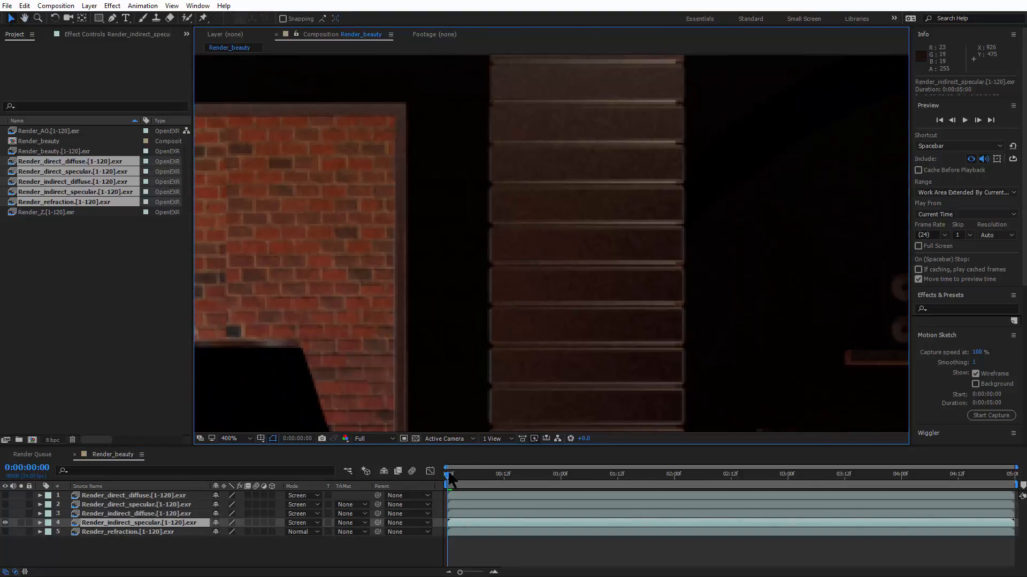
{"action": "mouse_move", "coordinate": [448, 474]}
{"action": "left_mouse_down"}
{"action": "mouse_move", "coordinate": [491, 476]}
{"action": "mouse_move", "coordinate": [447, 484]}
{"action": "left_mouse_up"}
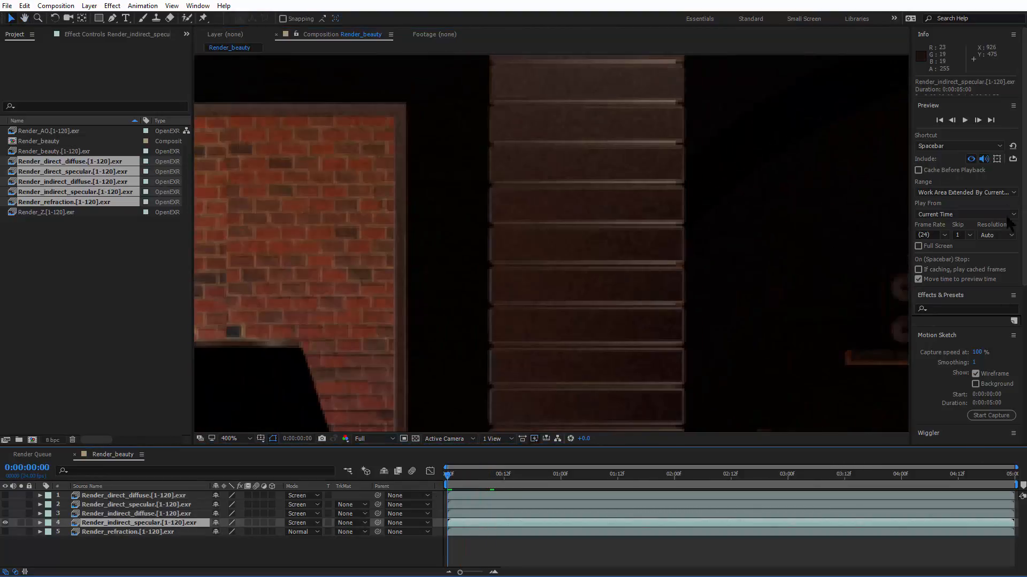
{"action": "left_click", "coordinate": [965, 121]}
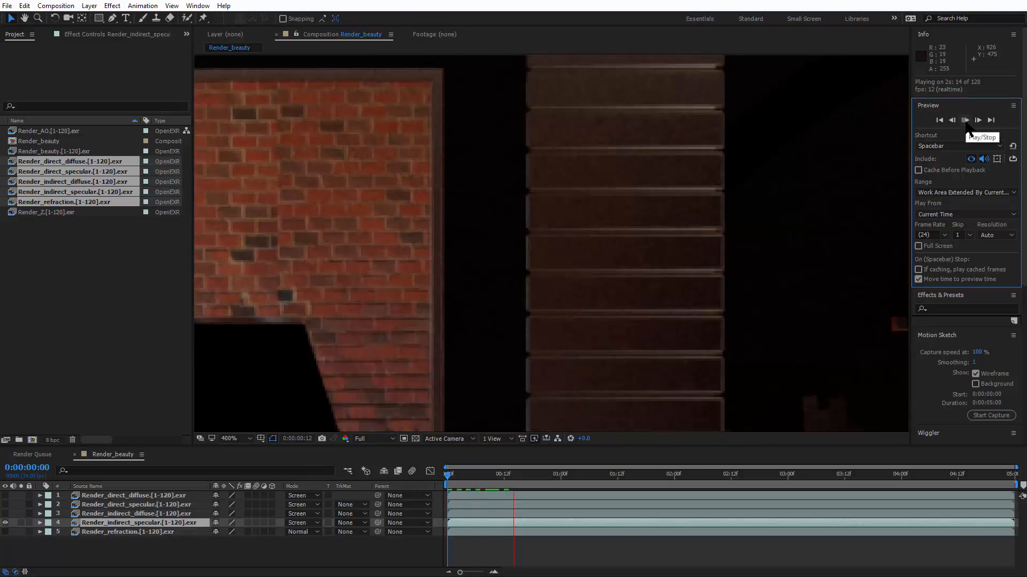
{"action": "left_click", "coordinate": [512, 468]}
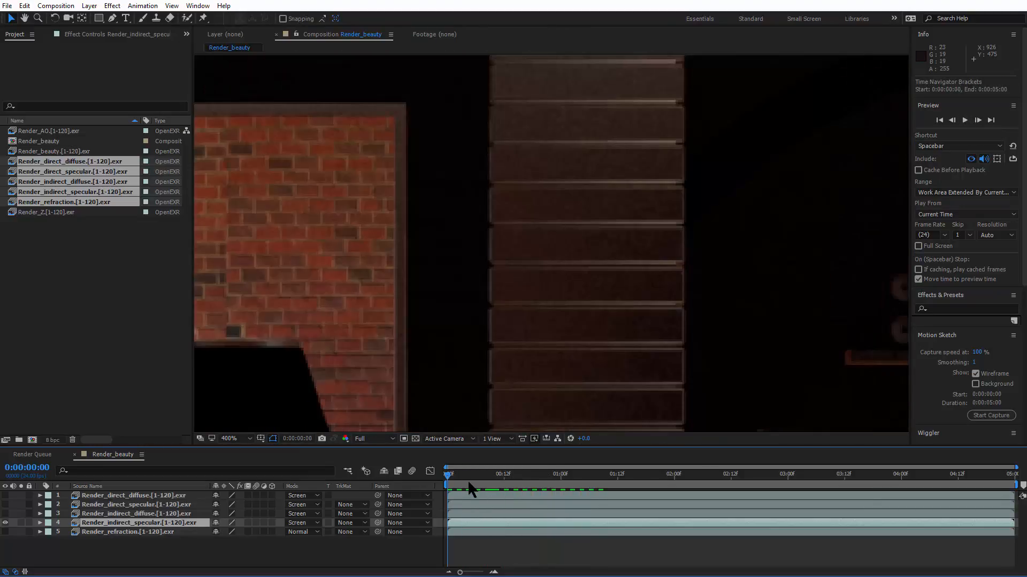
{"action": "left_click_drag", "start_coordinate": [453, 477], "coordinate": [544, 480]}
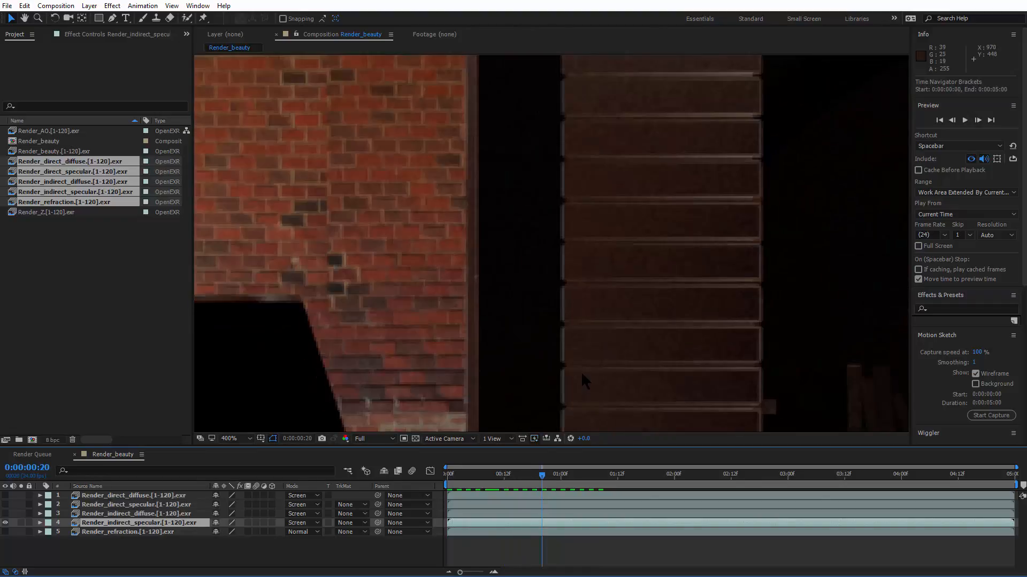
Step: Play back the indirect specular pass from frame 20 at 100% zoom and return to the first frame
{"action": "scroll", "coordinate": [607, 347], "scroll_direction": "down", "scroll_amount": 4}
{"action": "scroll", "coordinate": [608, 346], "scroll_direction": "up", "scroll_amount": 3}
{"action": "key", "text": "space"}
{"action": "left_click_drag", "start_coordinate": [601, 342], "coordinate": [589, 328]}
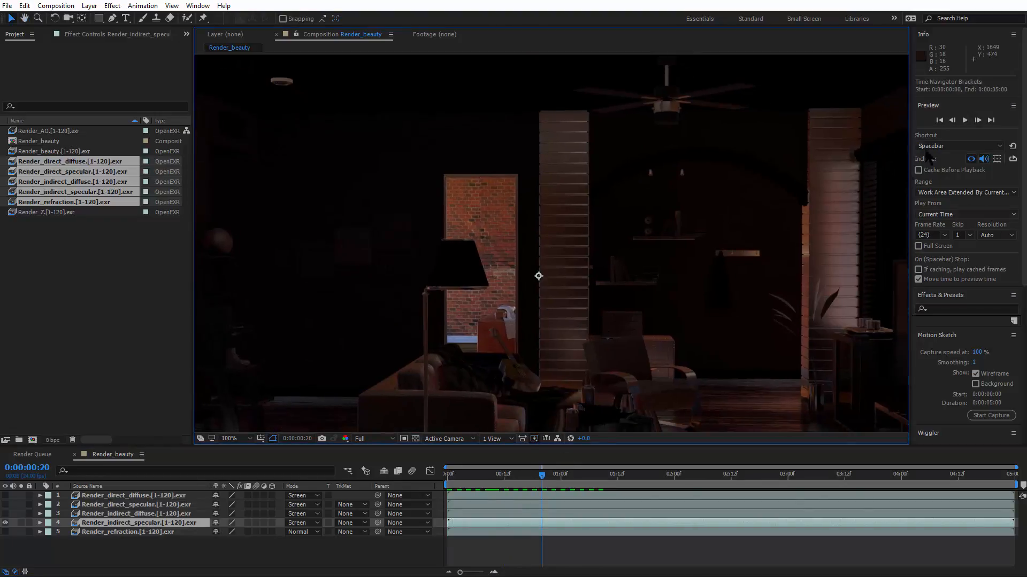
{"action": "left_click", "coordinate": [959, 122]}
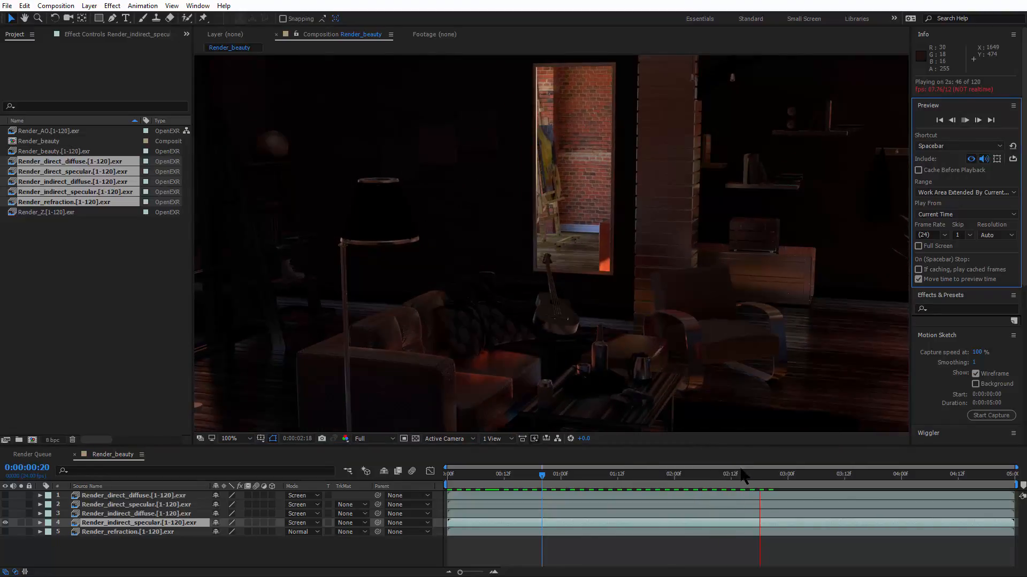
{"action": "left_click_drag", "start_coordinate": [770, 477], "coordinate": [438, 490]}
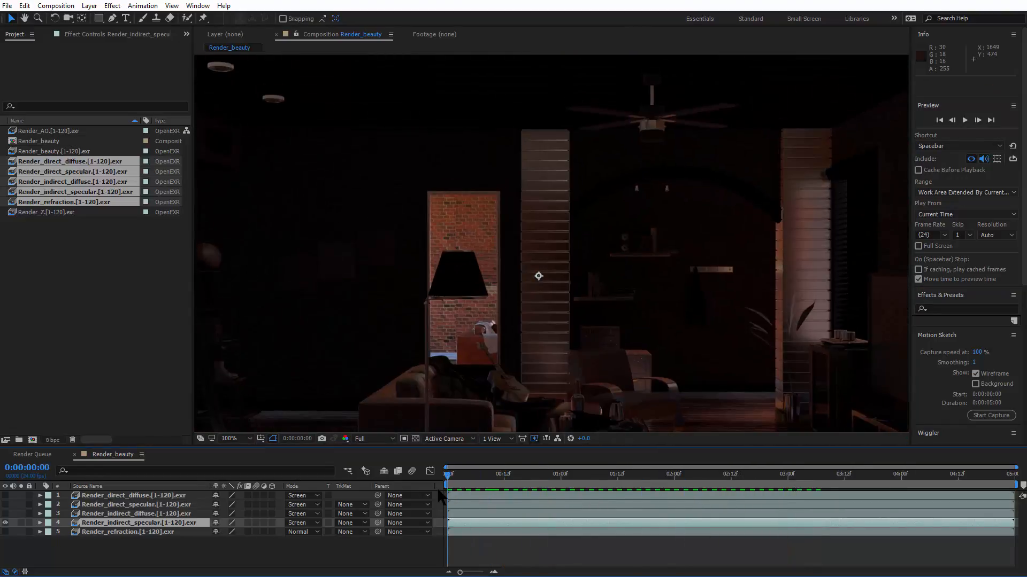
Step: Apply the Remove Grain effect to the Render_indirect_specular layer
{"action": "right_click", "coordinate": [150, 523]}
{"action": "left_click", "coordinate": [146, 526]}
{"action": "right_click", "coordinate": [145, 525]}
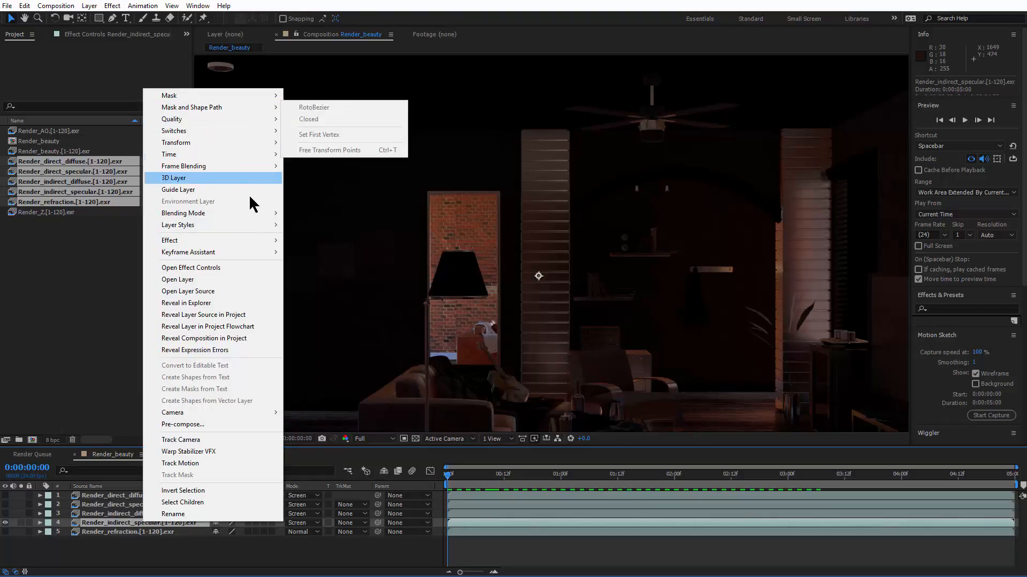
{"action": "mouse_move", "coordinate": [252, 241]}
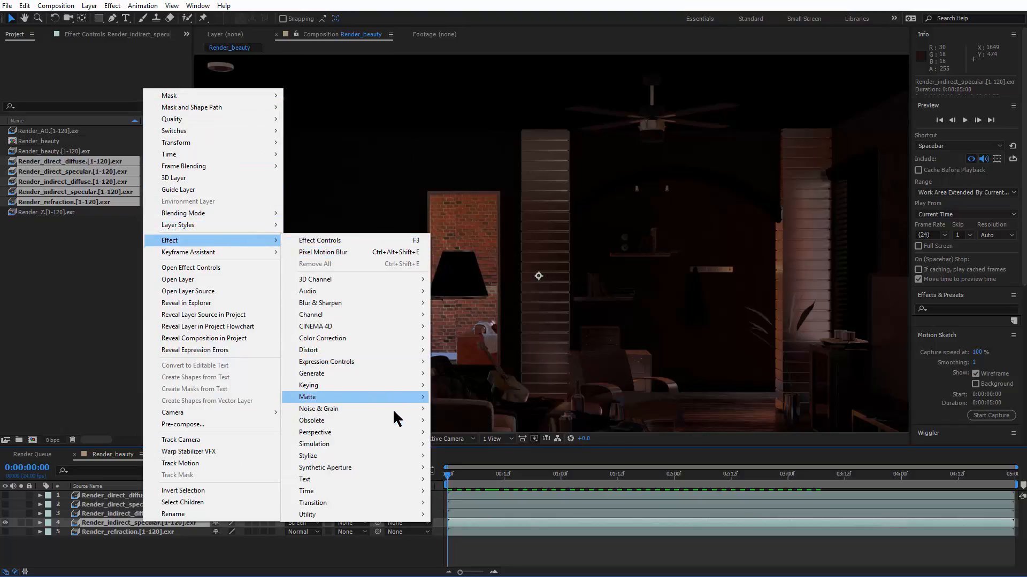
{"action": "mouse_move", "coordinate": [393, 410]}
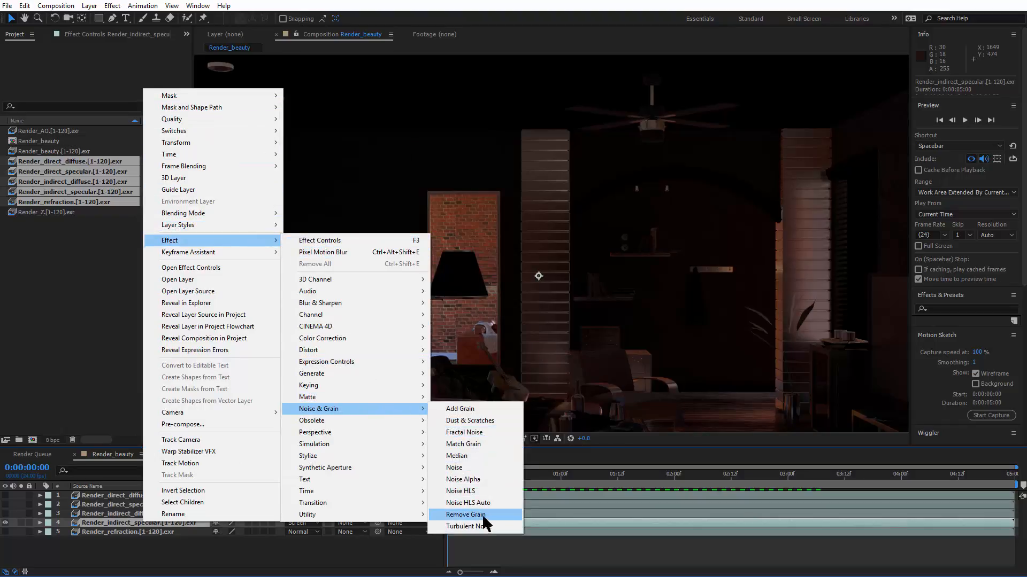
{"action": "left_click", "coordinate": [483, 516]}
Step: Set the Remove Grain effect's Noise Reduction to 4 on the indirect specular layer
{"action": "scroll", "coordinate": [558, 263], "scroll_direction": "up", "scroll_amount": 6}
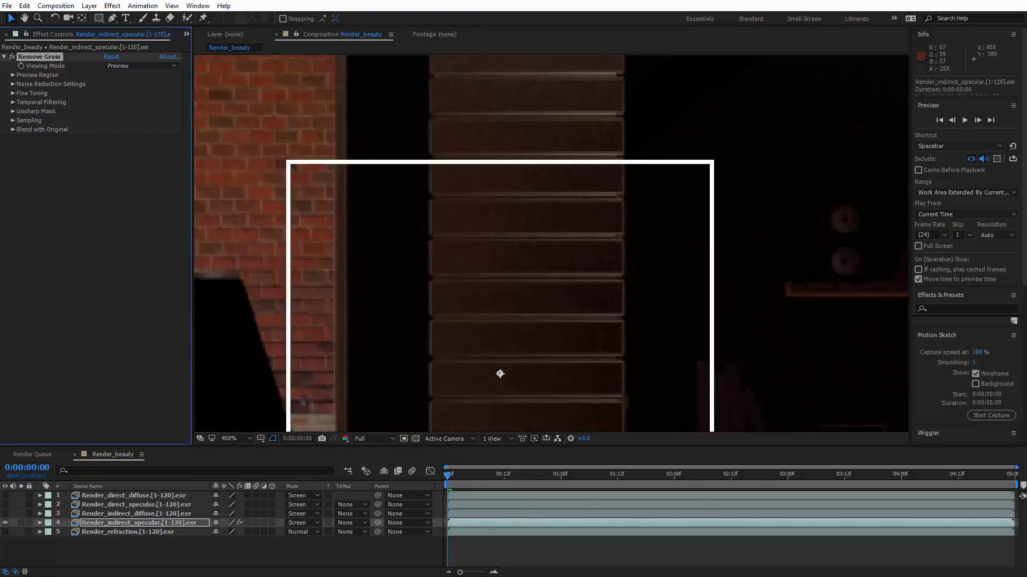
{"action": "left_click", "coordinate": [13, 84]}
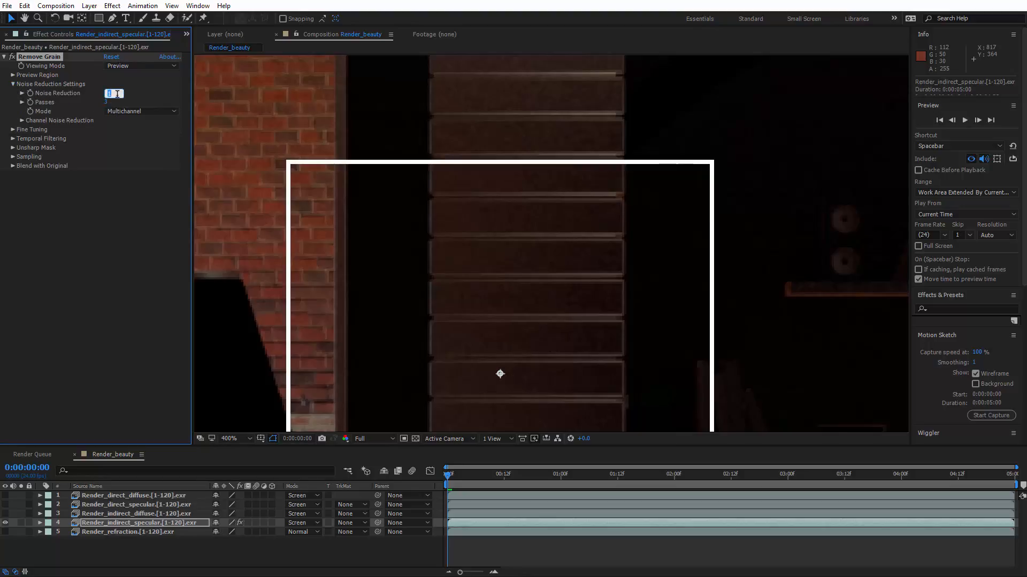
{"action": "key", "text": "Return"}
Step: Compare the denoised preview region with its surroundings on the wood-panelled column and brick wall of the indirect specular pass
{"action": "left_click_drag", "start_coordinate": [507, 272], "coordinate": [505, 189]}
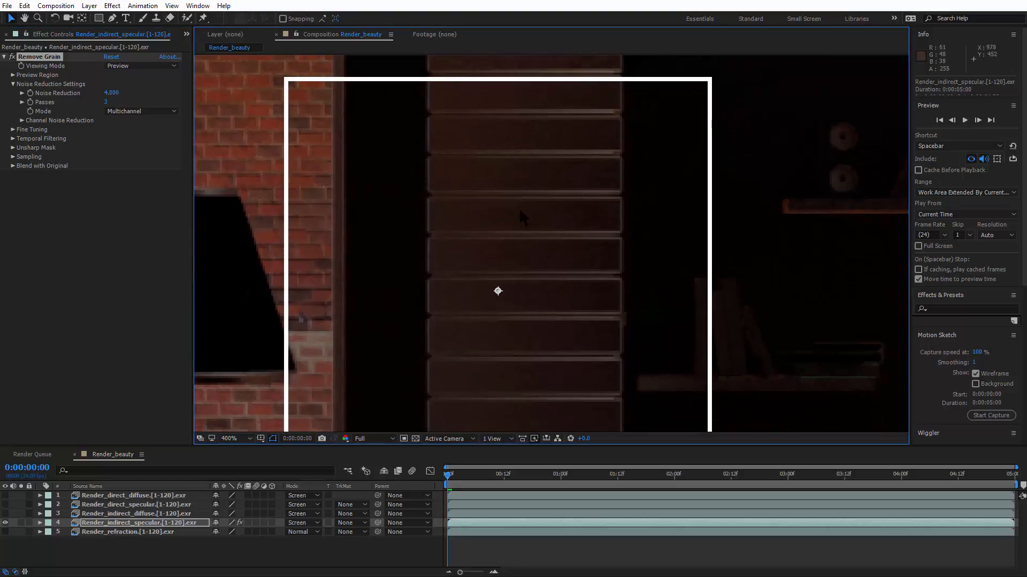
{"action": "scroll", "coordinate": [558, 206], "scroll_direction": "up", "scroll_amount": 1}
{"action": "left_click_drag", "start_coordinate": [576, 216], "coordinate": [556, 288]}
{"action": "scroll", "coordinate": [567, 292], "scroll_direction": "down", "scroll_amount": 3}
{"action": "scroll", "coordinate": [573, 255], "scroll_direction": "up", "scroll_amount": 1}
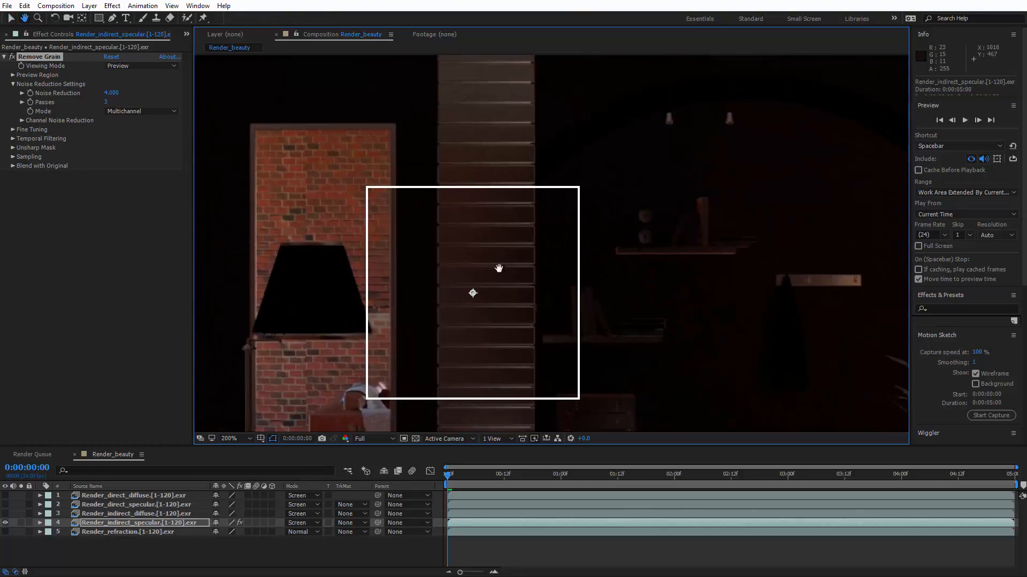
{"action": "scroll", "coordinate": [499, 268], "scroll_direction": "down", "scroll_amount": 1}
{"action": "left_click_drag", "start_coordinate": [463, 327], "coordinate": [465, 272]}
{"action": "scroll", "coordinate": [460, 271], "scroll_direction": "up", "scroll_amount": 2}
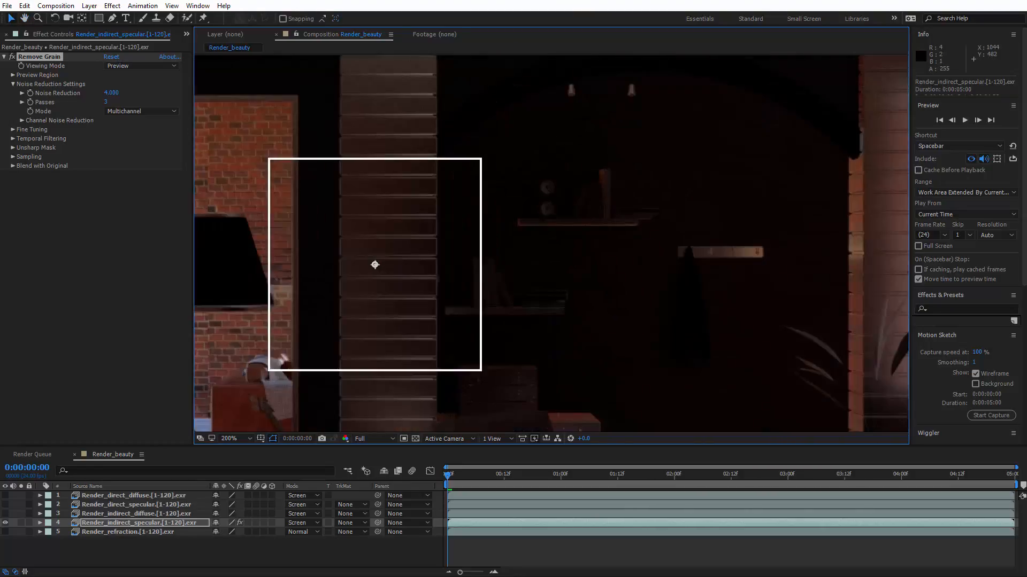
{"action": "left_click_drag", "start_coordinate": [349, 259], "coordinate": [547, 239]}
{"action": "scroll", "coordinate": [570, 279], "scroll_direction": "down", "scroll_amount": 2}
{"action": "scroll", "coordinate": [570, 279], "scroll_direction": "down", "scroll_amount": 2}
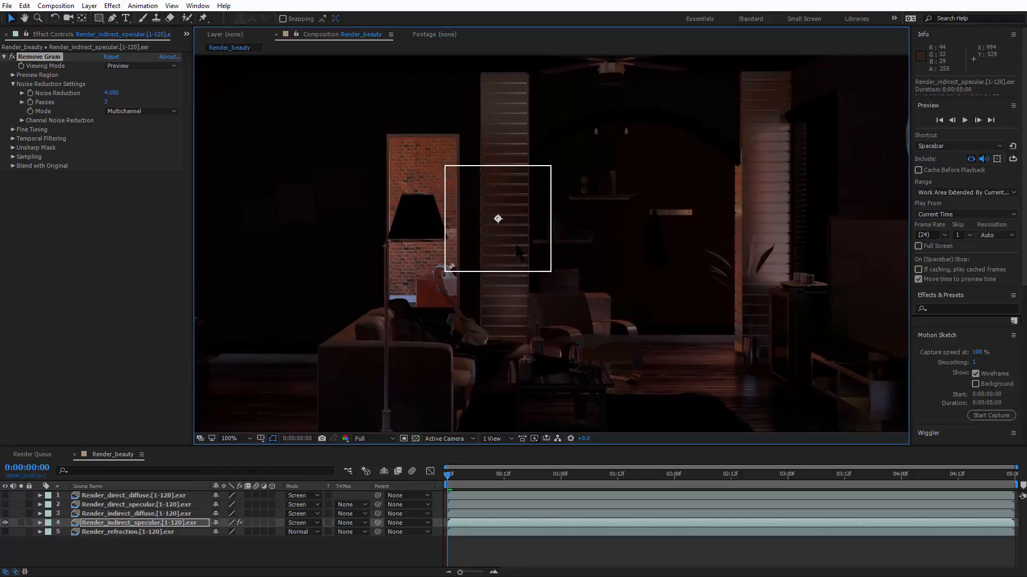
{"action": "scroll", "coordinate": [517, 248], "scroll_direction": "up", "scroll_amount": 2}
{"action": "left_click_drag", "start_coordinate": [439, 182], "coordinate": [596, 411]}
{"action": "left_click_drag", "start_coordinate": [538, 241], "coordinate": [526, 284]}
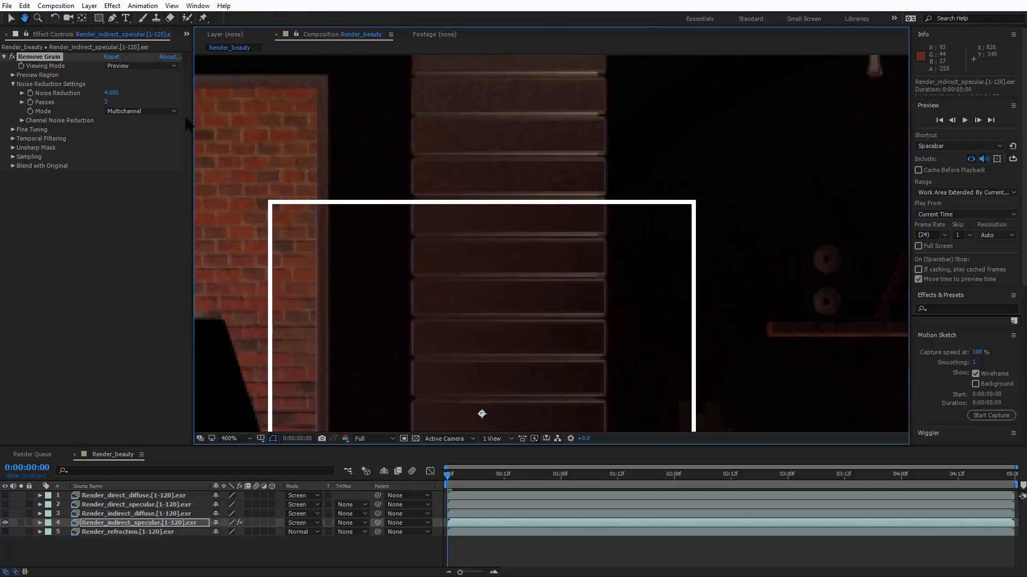
Step: Set the indirect specular layer's Remove Grain viewing mode to Final Output and check the denoised frame
{"action": "left_click", "coordinate": [153, 66]}
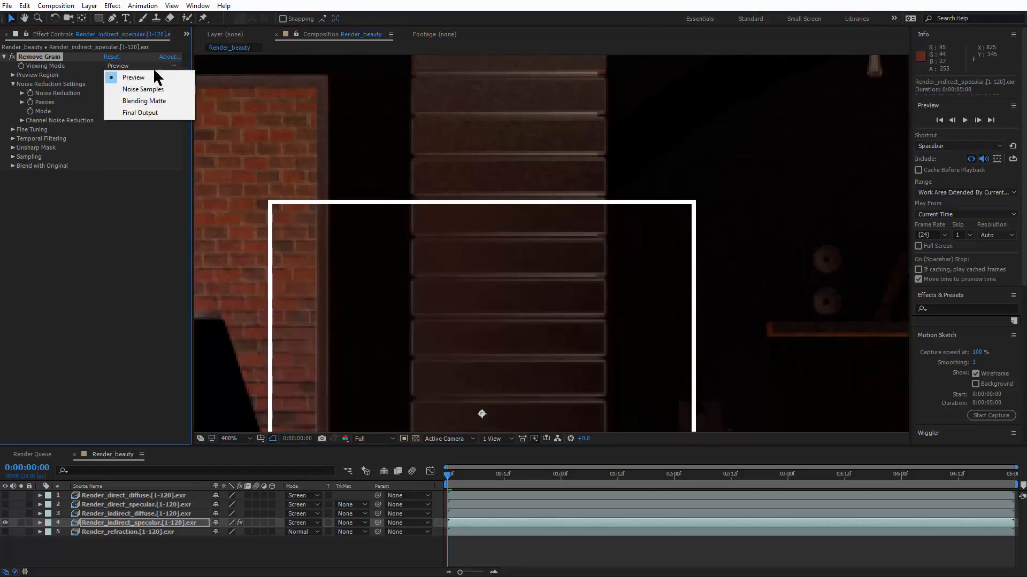
{"action": "left_click", "coordinate": [156, 113]}
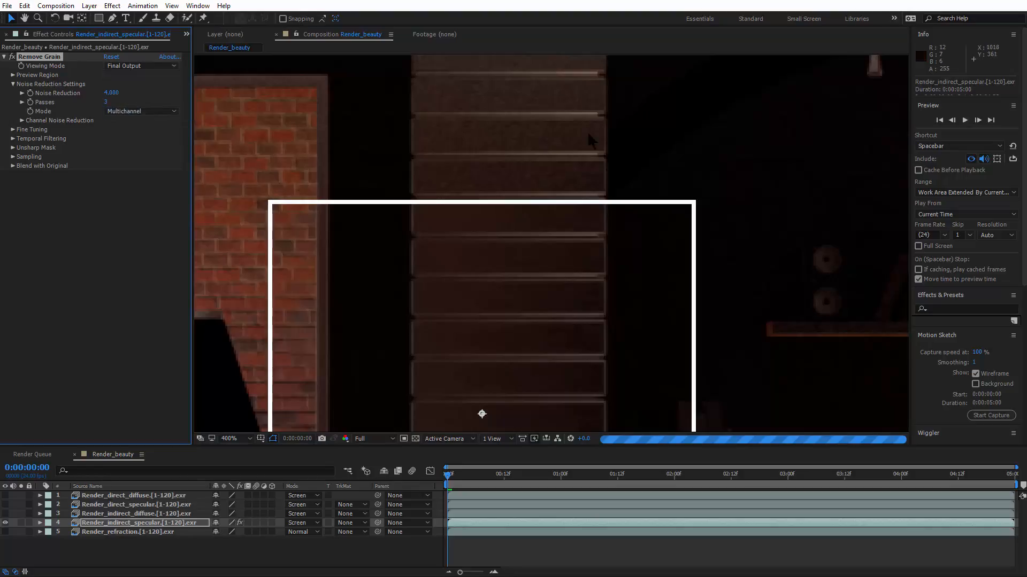
{"action": "scroll", "coordinate": [470, 220], "scroll_direction": "down", "scroll_amount": 1}
{"action": "left_click_drag", "start_coordinate": [451, 212], "coordinate": [436, 79]}
{"action": "mouse_move", "coordinate": [584, 293]}
{"action": "left_mouse_down"}
{"action": "mouse_move", "coordinate": [470, 166]}
{"action": "mouse_move", "coordinate": [228, 161]}
{"action": "mouse_move", "coordinate": [136, 172]}
{"action": "mouse_move", "coordinate": [190, 170]}
{"action": "mouse_move", "coordinate": [709, 60]}
{"action": "mouse_move", "coordinate": [468, 163]}
{"action": "left_mouse_up"}
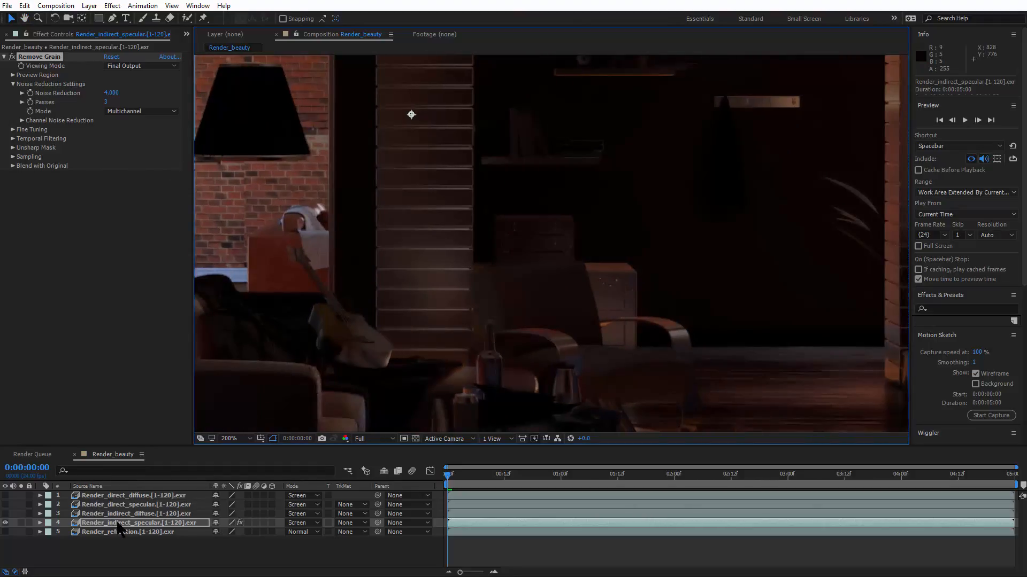
Step: Show Render_indirect_diffuse in place of Render_indirect_specular and play back the indirect diffuse pass to check for noise
{"action": "left_click", "coordinate": [5, 513]}
{"action": "left_click", "coordinate": [6, 522]}
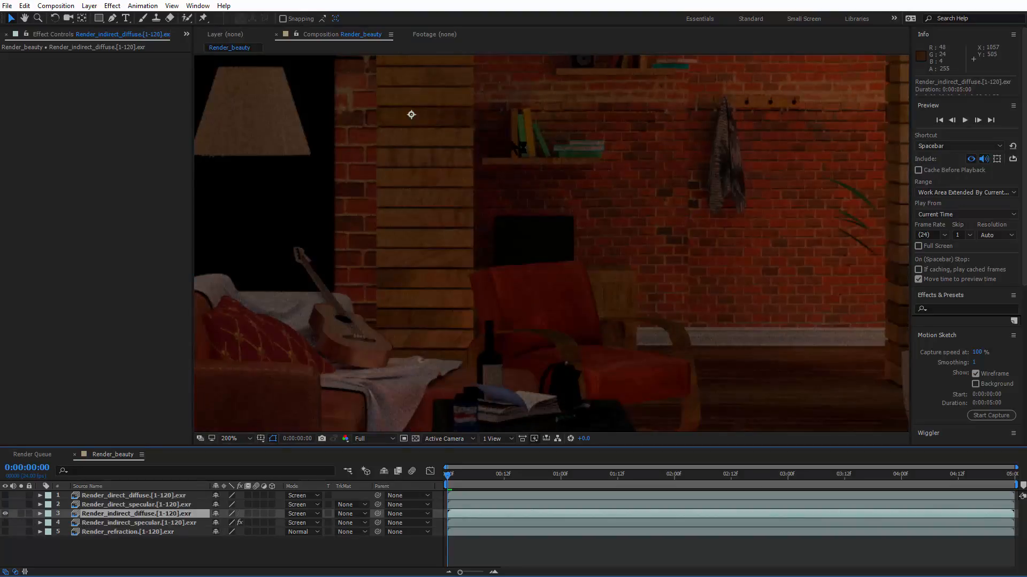
{"action": "left_click_drag", "start_coordinate": [515, 146], "coordinate": [510, 452]}
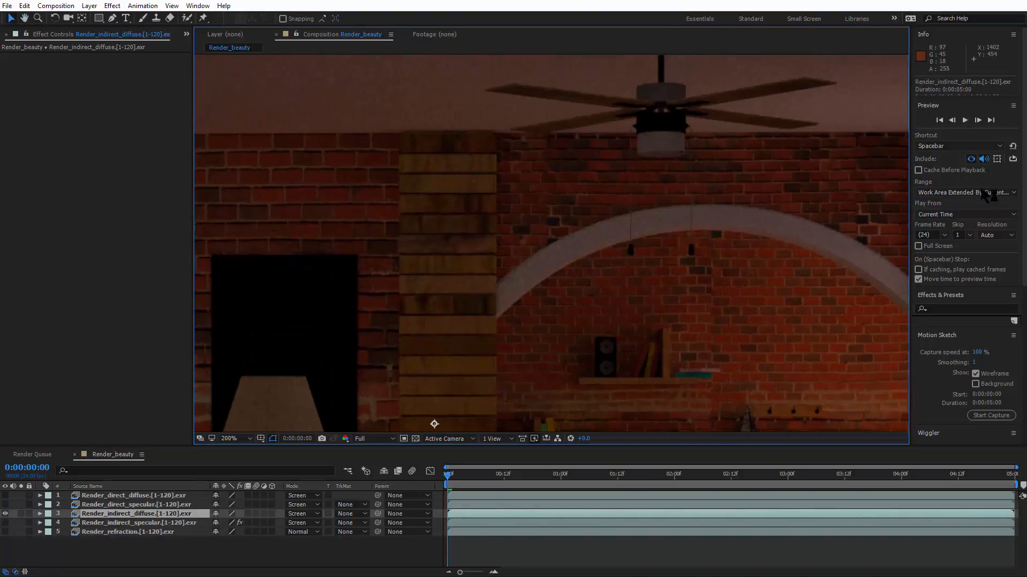
{"action": "left_click", "coordinate": [965, 121]}
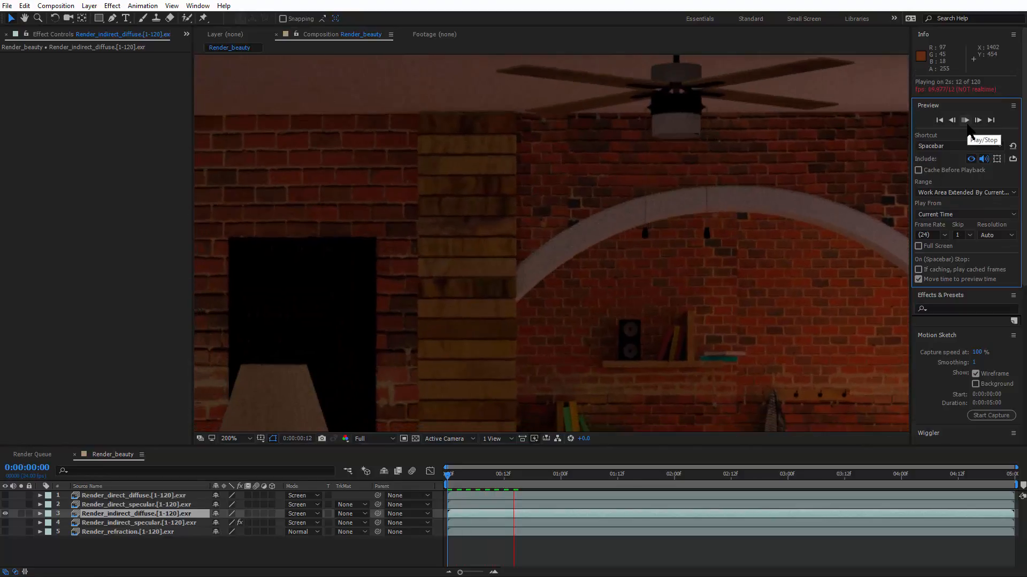
{"action": "left_click_drag", "start_coordinate": [474, 476], "coordinate": [445, 484]}
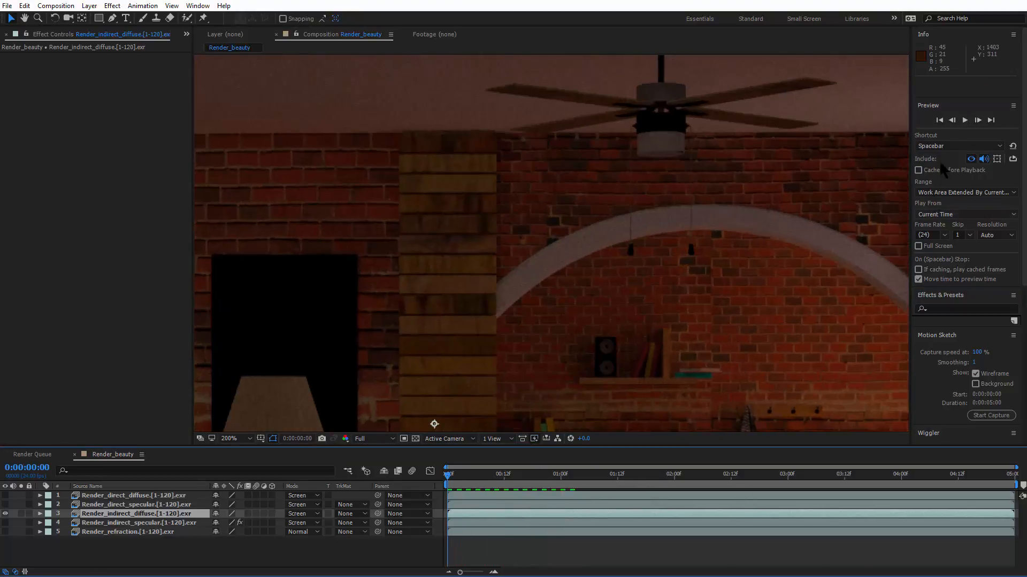
Step: Apply the Remove Grain effect to the Render_indirect_diffuse layer
{"action": "right_click", "coordinate": [151, 513]}
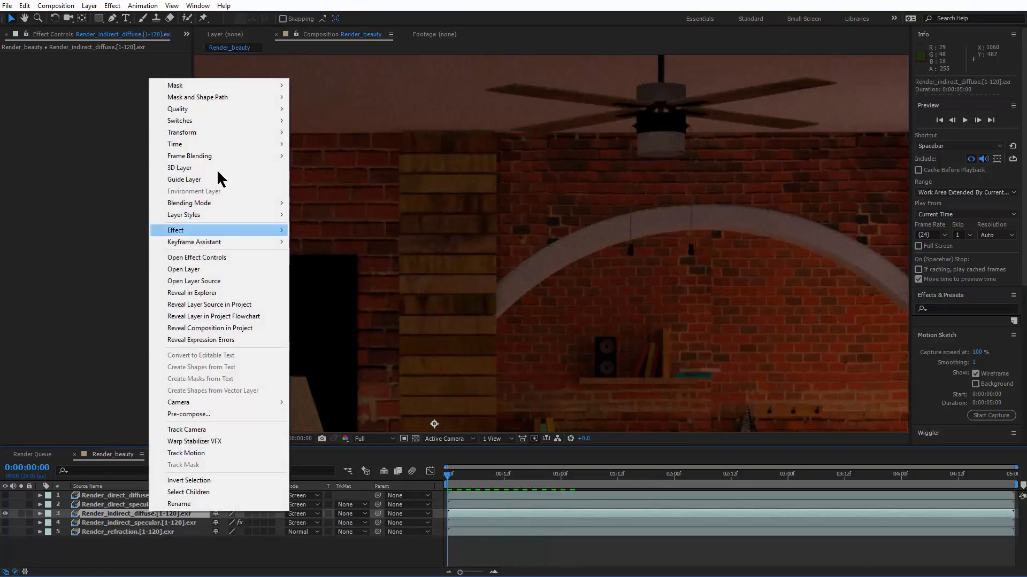
{"action": "mouse_move", "coordinate": [274, 231]}
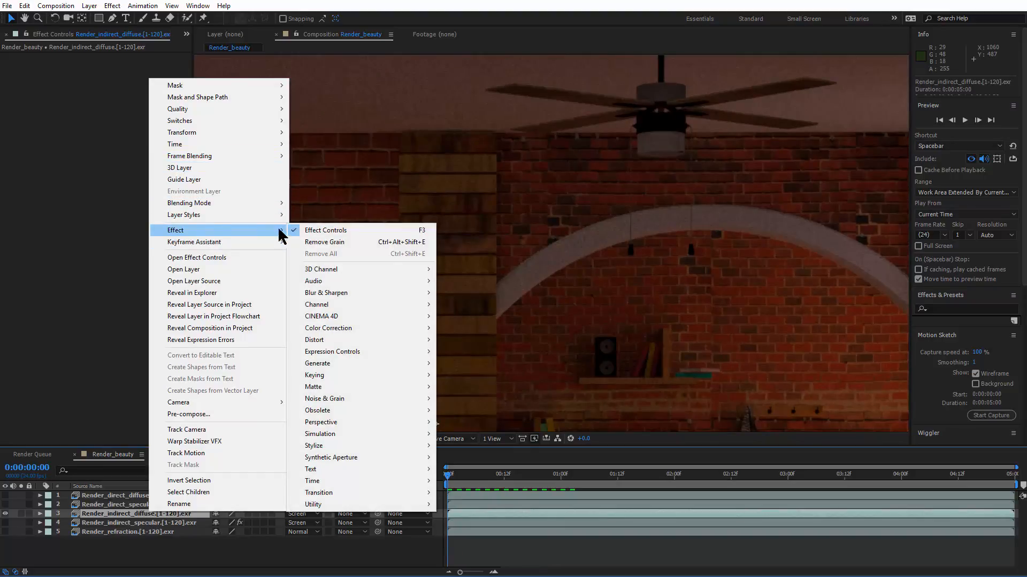
{"action": "mouse_move", "coordinate": [390, 373]}
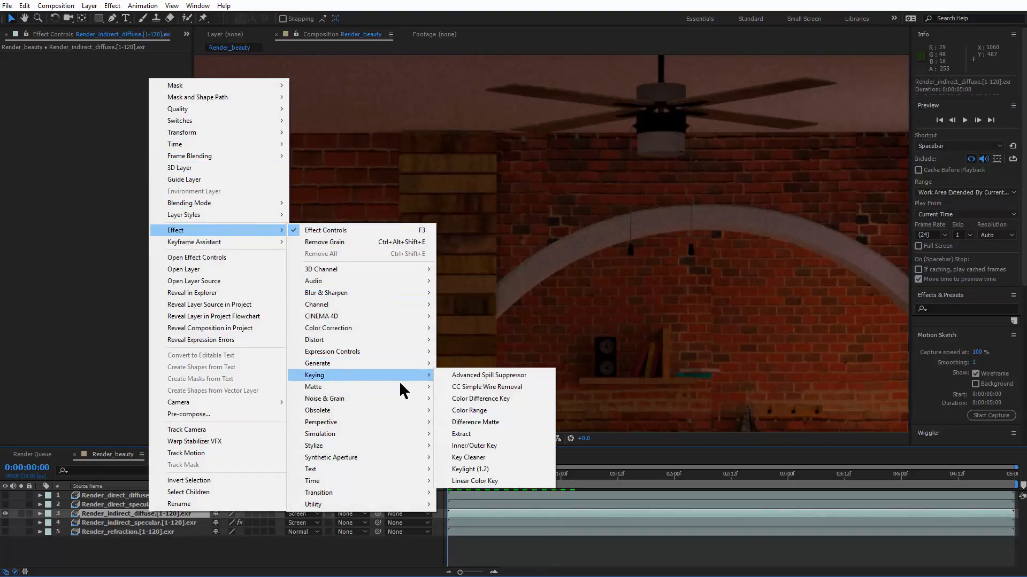
{"action": "mouse_move", "coordinate": [401, 400]}
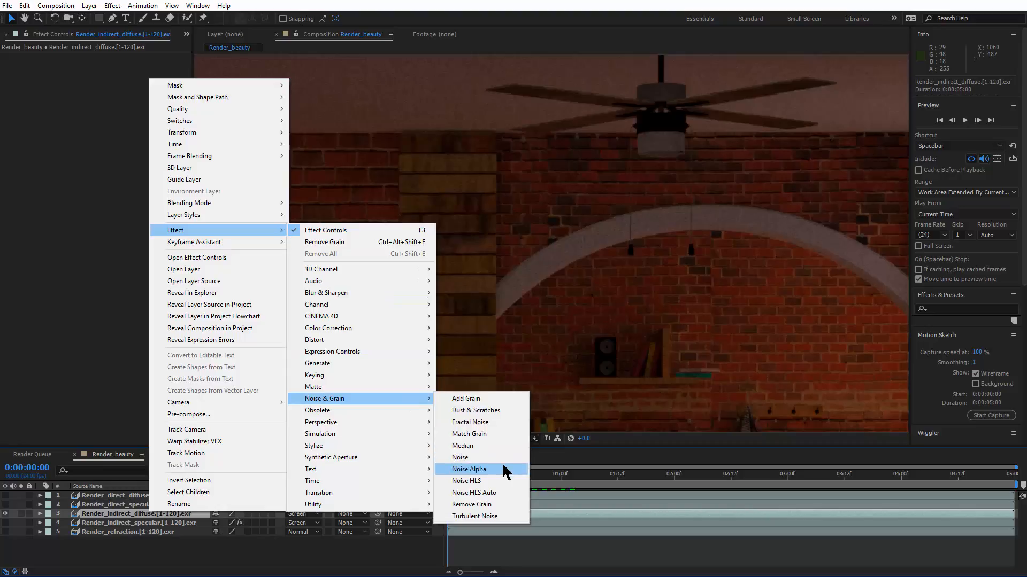
{"action": "left_click", "coordinate": [492, 504]}
Step: Check the Remove Grain preview on the indirect diffuse layer, expand its noise reduction settings, and set the viewing mode to Final Output
{"action": "left_click_drag", "start_coordinate": [428, 318], "coordinate": [438, 188]}
{"action": "scroll", "coordinate": [439, 214], "scroll_direction": "up", "scroll_amount": 2}
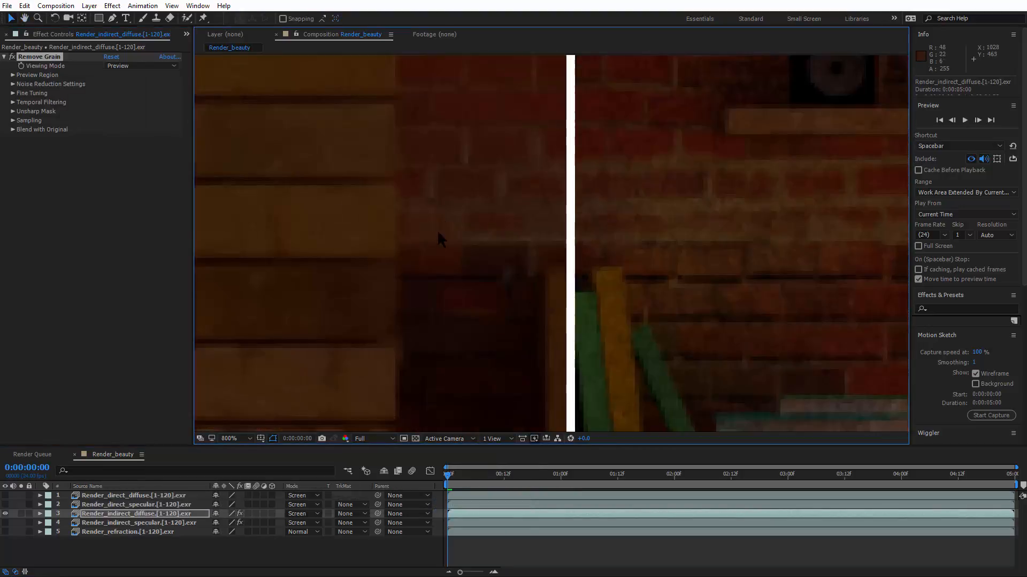
{"action": "left_click_drag", "start_coordinate": [509, 280], "coordinate": [637, 325]}
{"action": "left_click", "coordinate": [148, 106]}
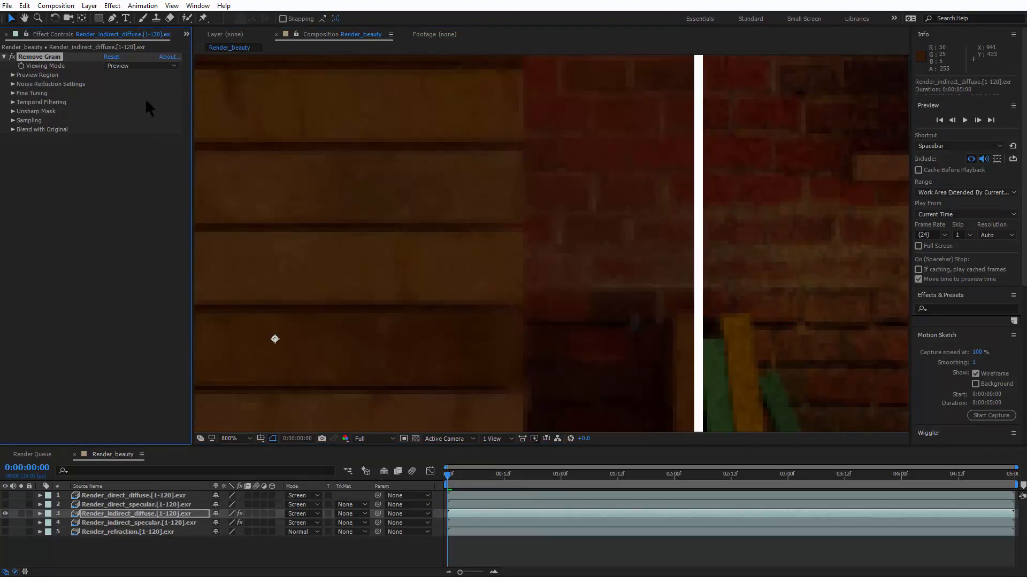
{"action": "left_click", "coordinate": [13, 84]}
{"action": "left_click_drag", "start_coordinate": [327, 161], "coordinate": [405, 143]}
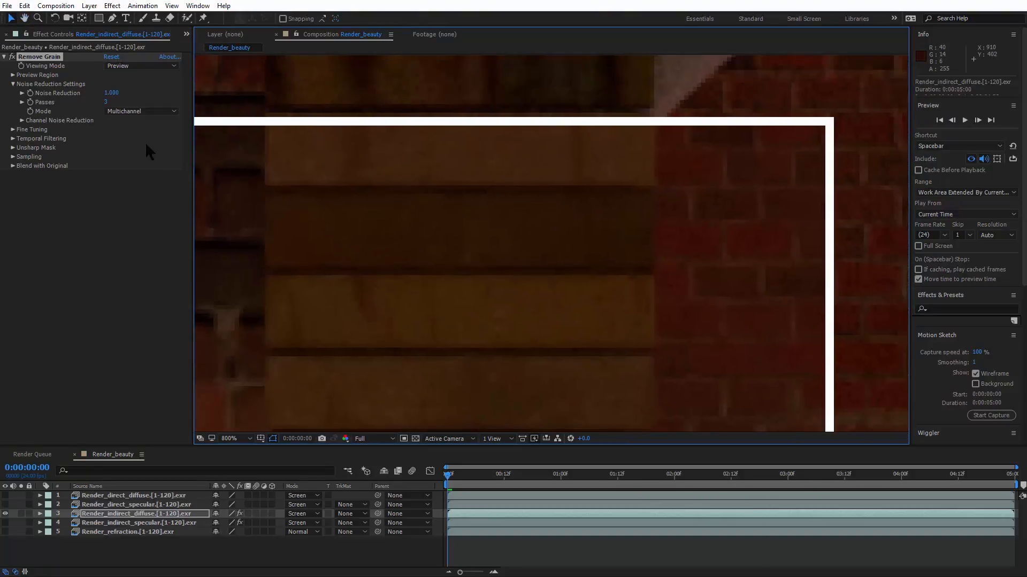
{"action": "left_click", "coordinate": [142, 66]}
{"action": "left_click", "coordinate": [135, 110]}
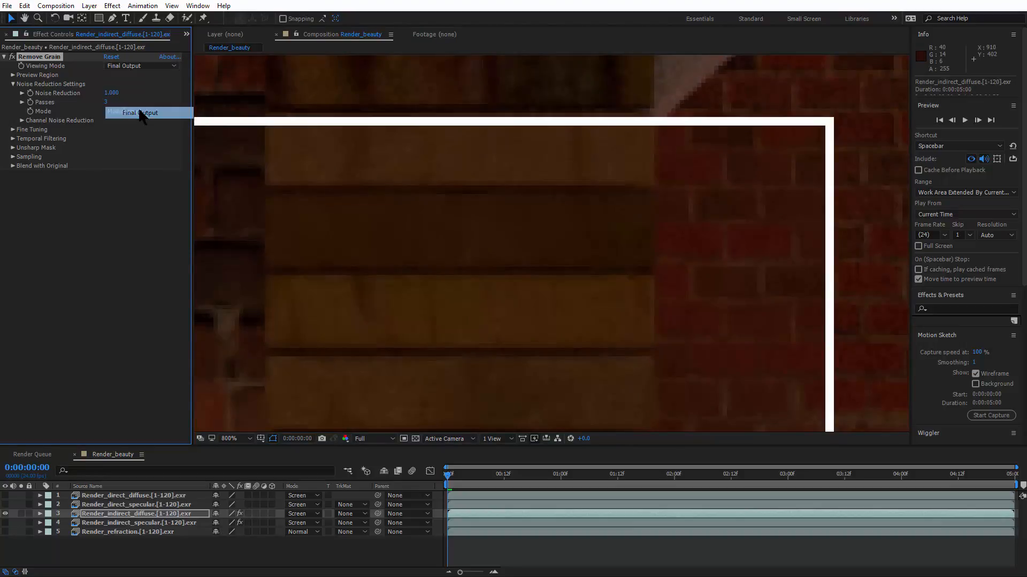
{"action": "scroll", "coordinate": [531, 253], "scroll_direction": "down", "scroll_amount": 6}
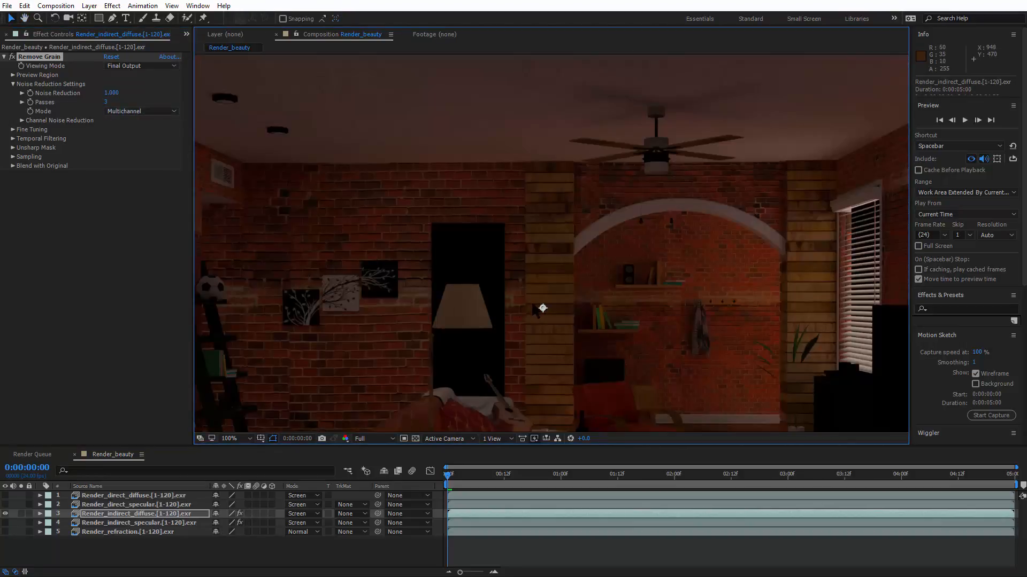
{"action": "scroll", "coordinate": [429, 244], "scroll_direction": "up", "scroll_amount": 4}
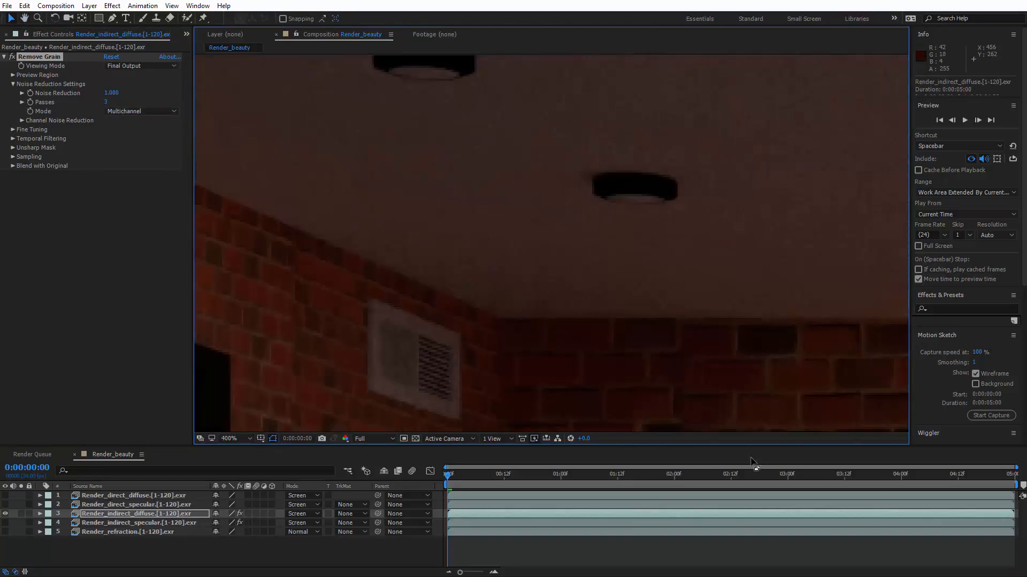
Step: Play back the indirect diffuse pass with Remove Grain applied to check it for remaining noise
{"action": "left_click", "coordinate": [964, 121]}
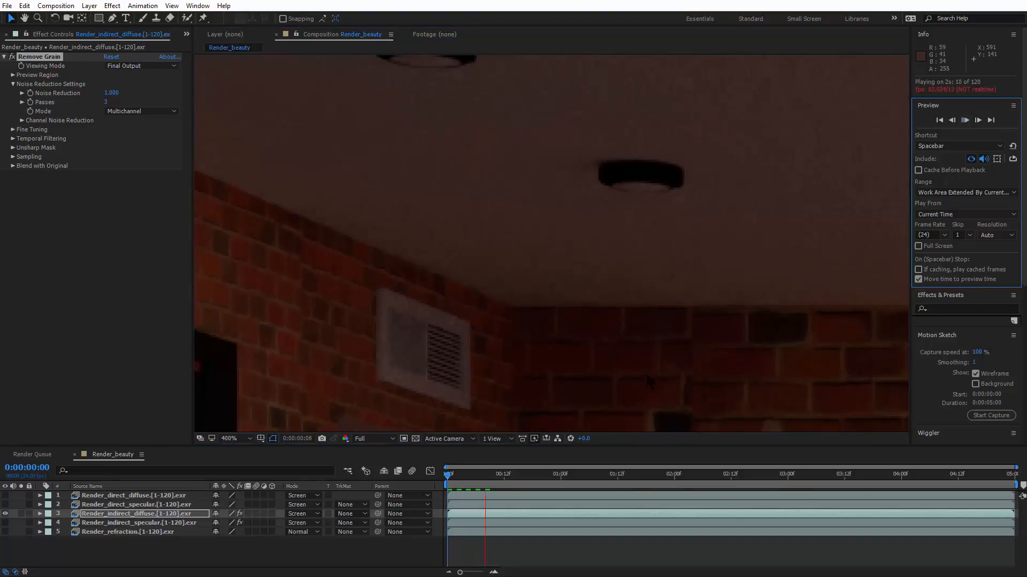
{"action": "key", "text": "space"}
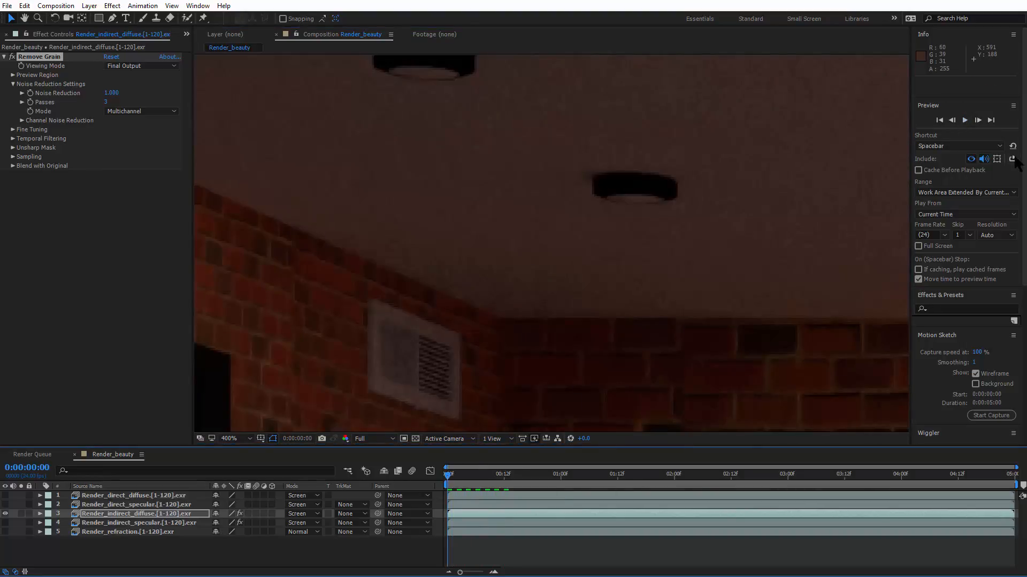
{"action": "left_click", "coordinate": [964, 120]}
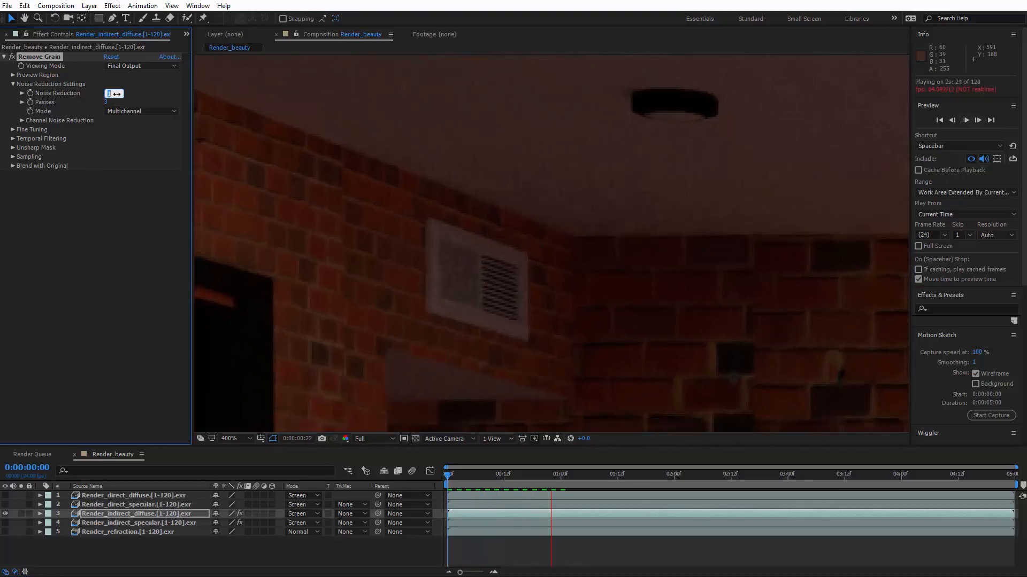
Step: Set the Remove Grain noise reduction on the indirect diffuse layer to 3
{"action": "left_click", "coordinate": [115, 93]}
{"action": "type", "text": "3"}
{"action": "key", "text": "Return"}
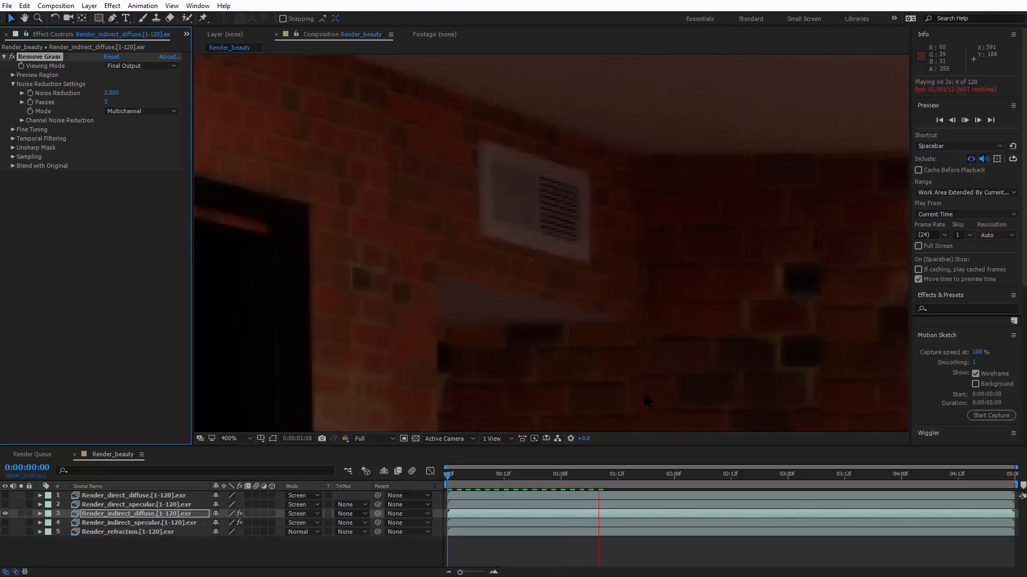
Step: Play back the more strongly denoised indirect diffuse pass, return to the first frame, and inspect the whole room
{"action": "left_click", "coordinate": [963, 119]}
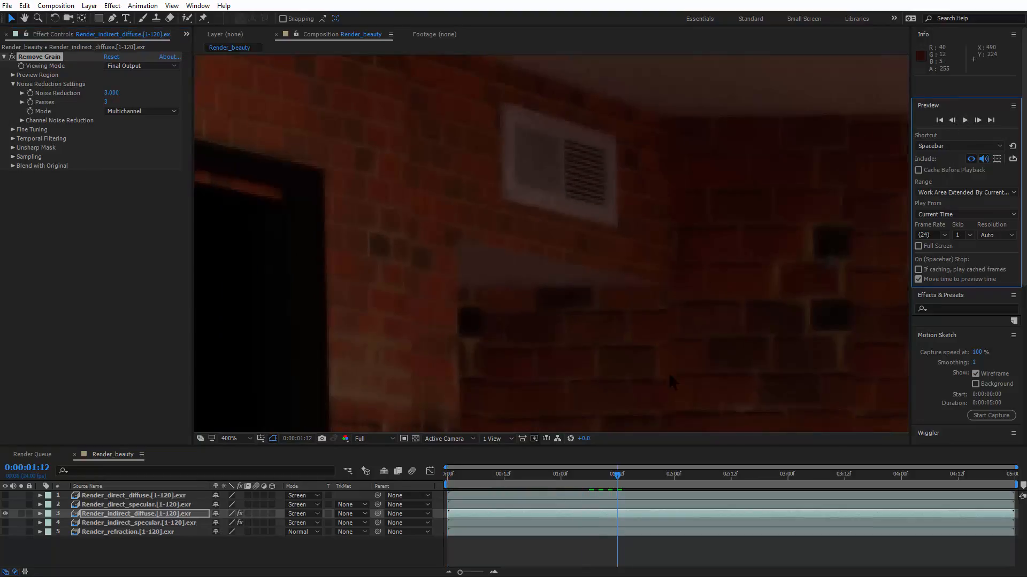
{"action": "left_click_drag", "start_coordinate": [612, 480], "coordinate": [448, 476]}
{"action": "key", "text": "space"}
{"action": "mouse_move", "coordinate": [602, 285]}
{"action": "left_mouse_down"}
{"action": "mouse_move", "coordinate": [550, 175]}
{"action": "mouse_move", "coordinate": [508, 152]}
{"action": "left_mouse_up"}
{"action": "mouse_move", "coordinate": [784, 208]}
{"action": "left_mouse_down"}
{"action": "mouse_move", "coordinate": [472, 142]}
{"action": "mouse_move", "coordinate": [428, 109]}
{"action": "left_mouse_up"}
{"action": "left_click_drag", "start_coordinate": [478, 420], "coordinate": [239, 281]}
{"action": "scroll", "coordinate": [553, 249], "scroll_direction": "down", "scroll_amount": 3}
{"action": "scroll", "coordinate": [552, 248], "scroll_direction": "up", "scroll_amount": 1}
{"action": "left_click_drag", "start_coordinate": [550, 244], "coordinate": [525, 261]}
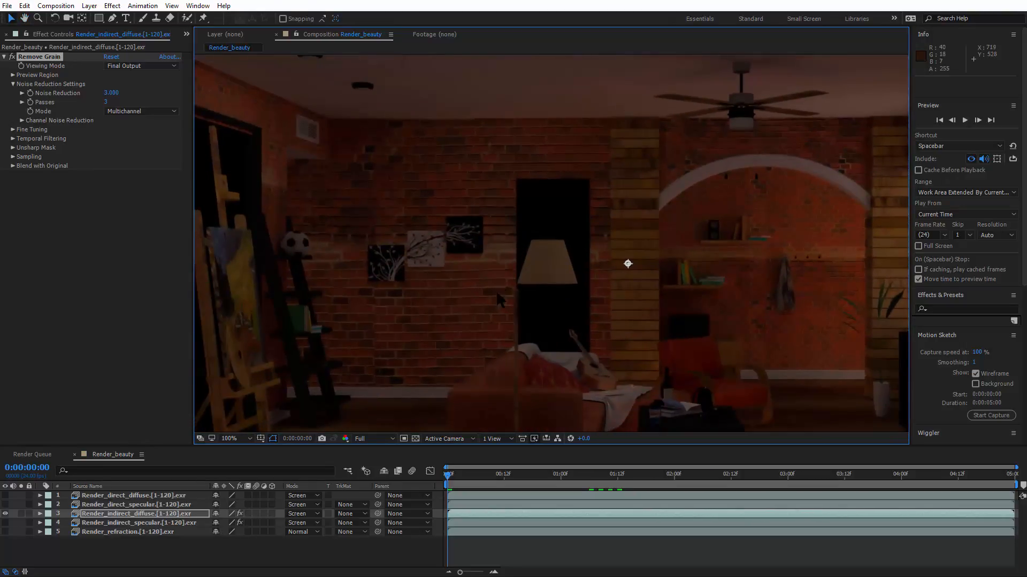
Step: Show the indirect specular and refraction passes together with indirect diffuse to review the blend, and hide all three
{"action": "left_click", "coordinate": [6, 523]}
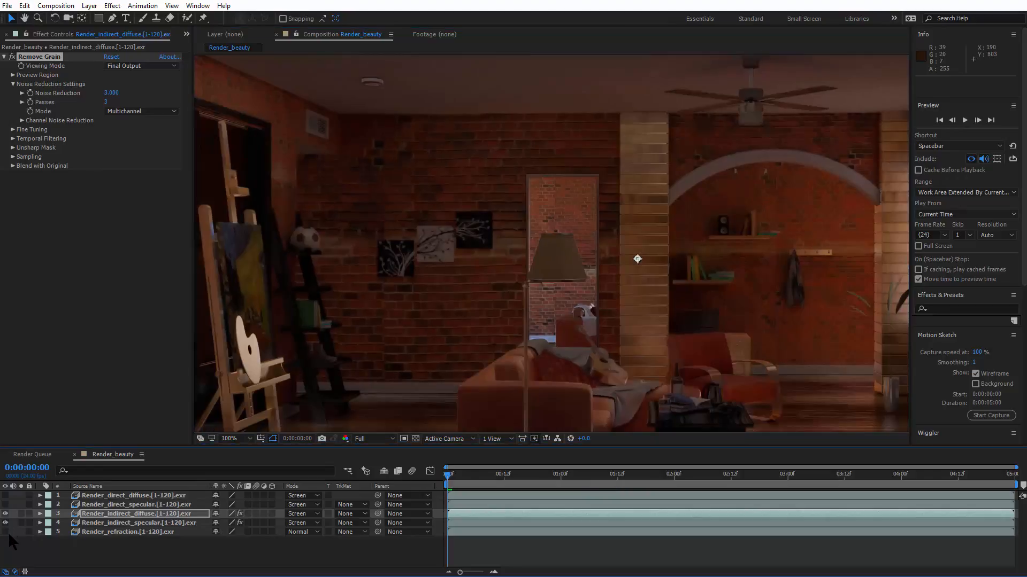
{"action": "left_click", "coordinate": [5, 531]}
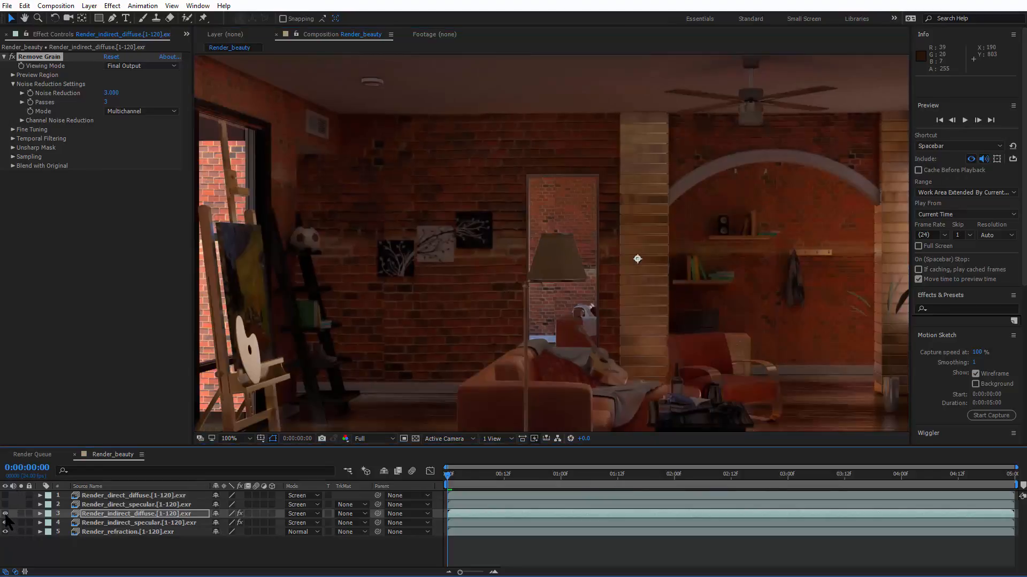
{"action": "left_click", "coordinate": [5, 514]}
{"action": "left_click", "coordinate": [5, 523]}
{"action": "left_click", "coordinate": [5, 532]}
Step: Show only the Render_direct_specular layer and examine the door frame and wooden column close up for noise
{"action": "left_click", "coordinate": [92, 505]}
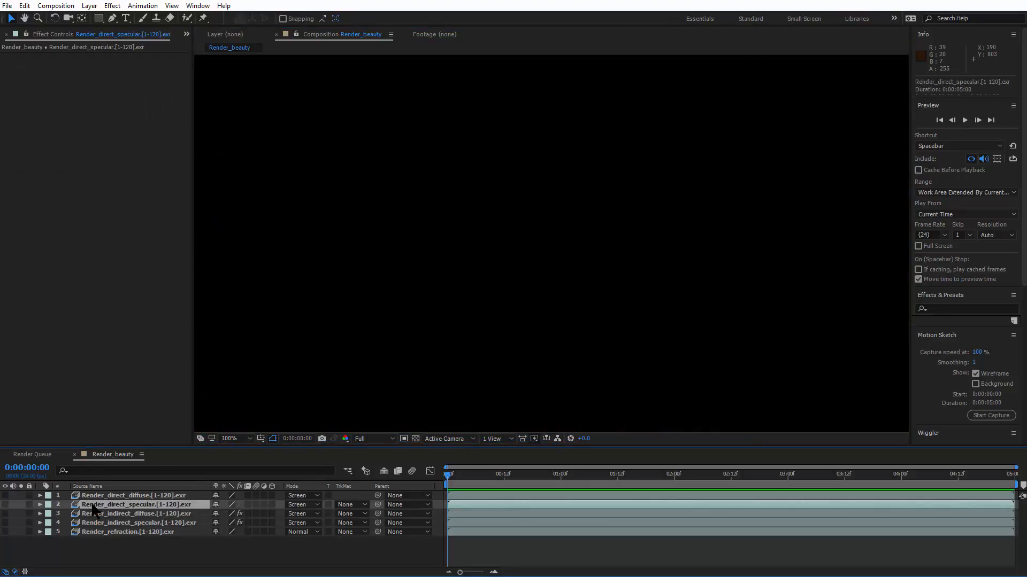
{"action": "left_click", "coordinate": [6, 505]}
{"action": "scroll", "coordinate": [588, 267], "scroll_direction": "up", "scroll_amount": 4}
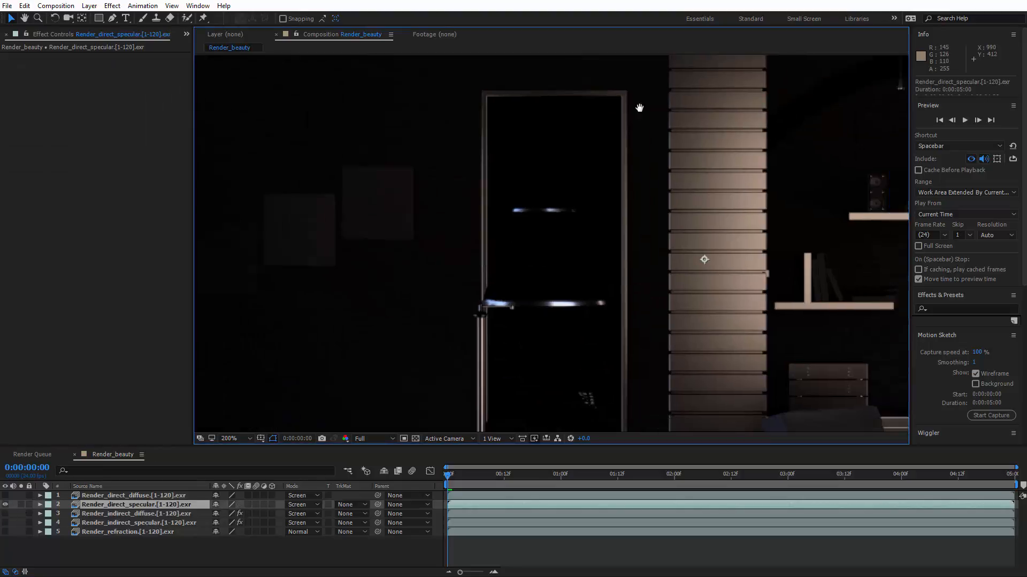
{"action": "left_click_drag", "start_coordinate": [615, 274], "coordinate": [409, 367]}
{"action": "left_click_drag", "start_coordinate": [358, 126], "coordinate": [682, 150]}
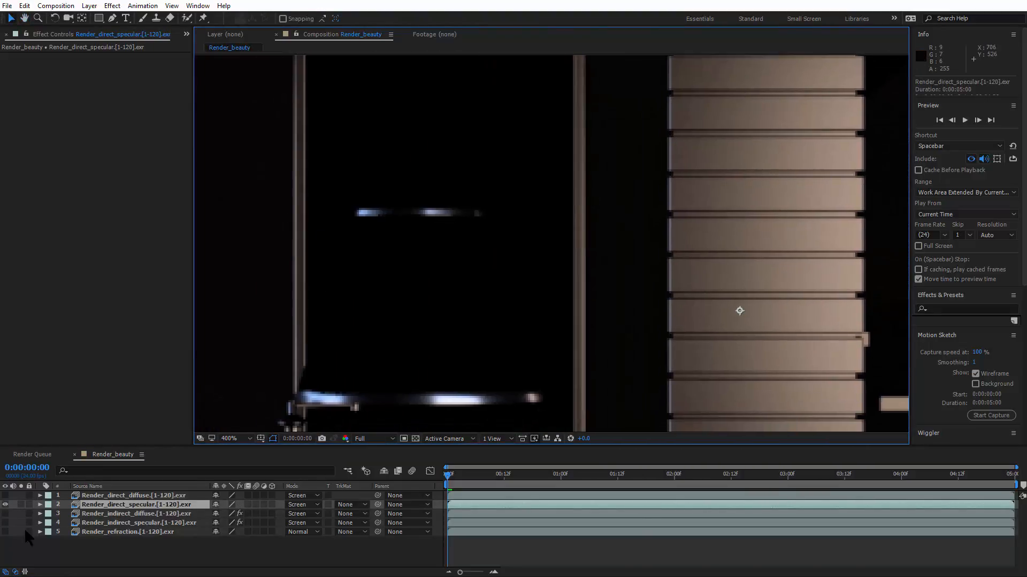
Step: Show Render_direct_diffuse in place of Render_direct_specular and examine the ceiling corner close up for noise
{"action": "left_click", "coordinate": [5, 504]}
{"action": "left_click", "coordinate": [5, 496]}
{"action": "left_click_drag", "start_coordinate": [418, 275], "coordinate": [844, 427]}
{"action": "left_click_drag", "start_coordinate": [422, 150], "coordinate": [426, 207]}
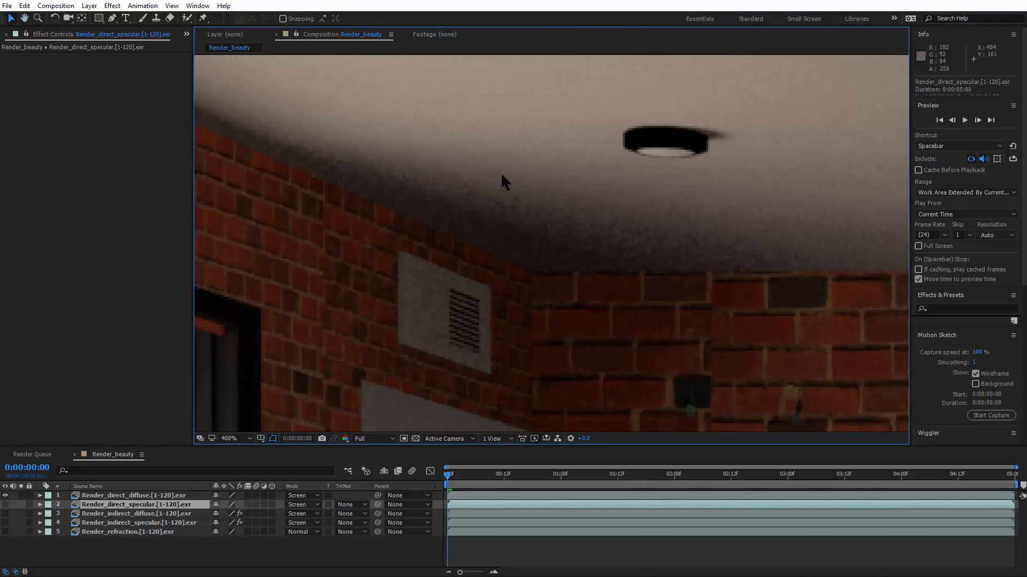
Step: Apply the Remove Grain effect to the Render_direct_diffuse layer
{"action": "left_click", "coordinate": [164, 497]}
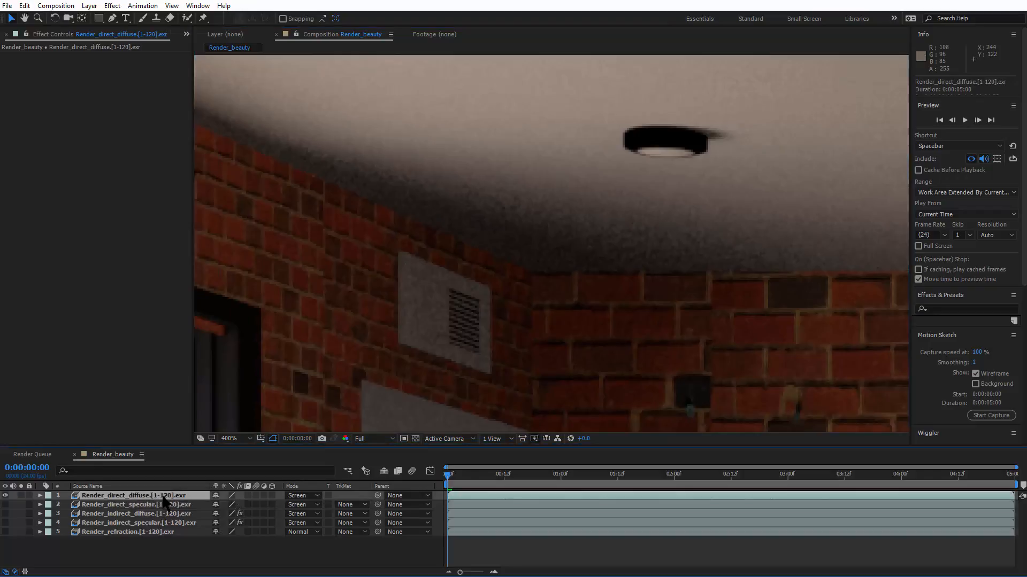
{"action": "right_click", "coordinate": [165, 497]}
{"action": "mouse_move", "coordinate": [274, 212]}
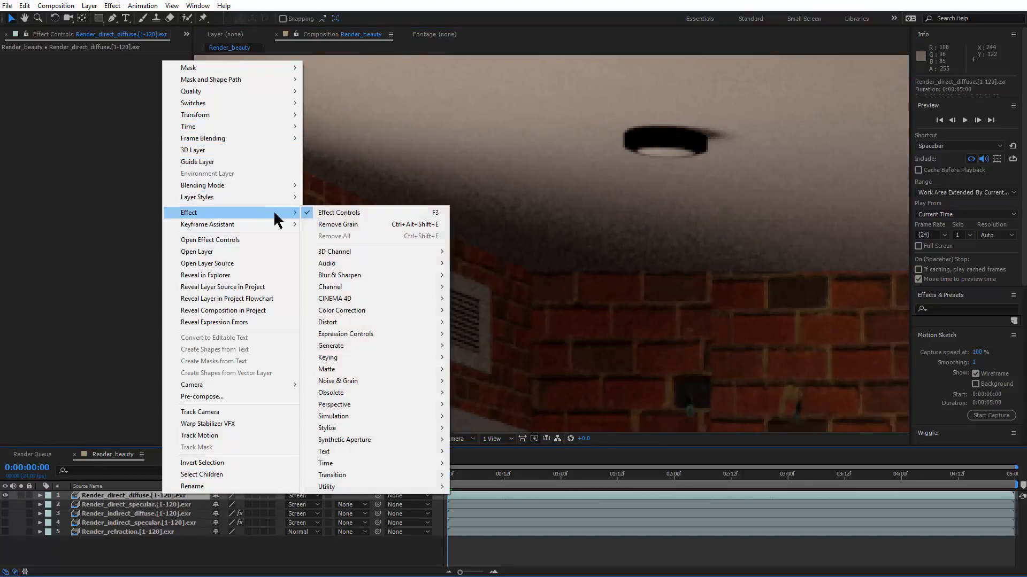
{"action": "mouse_move", "coordinate": [435, 370]}
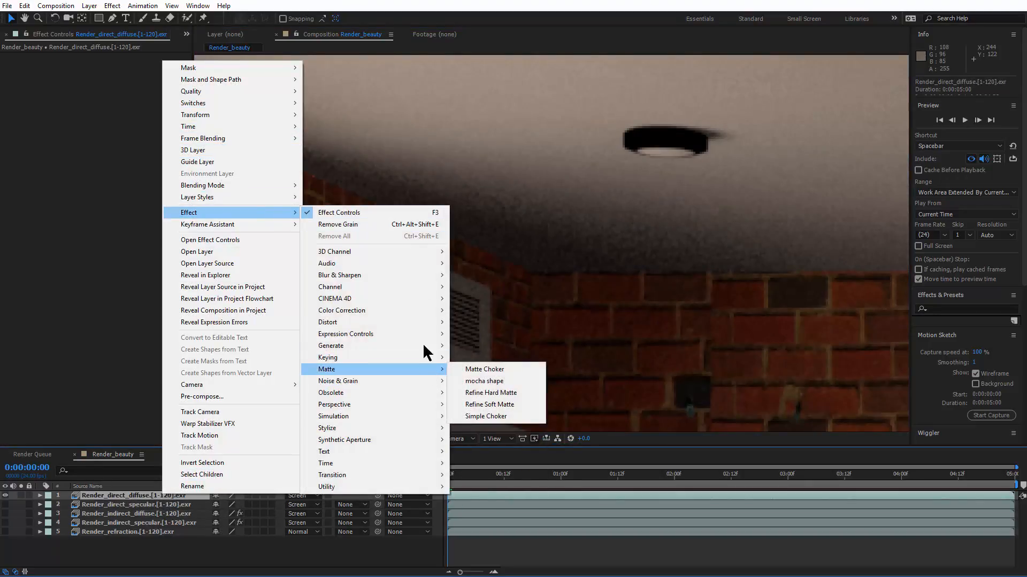
{"action": "left_click", "coordinate": [363, 222]}
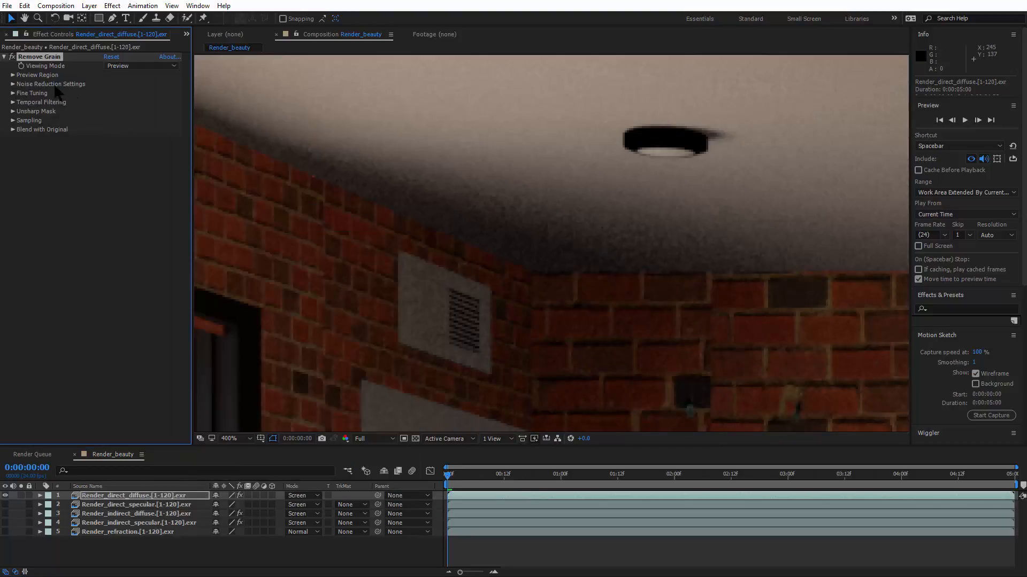
Step: Expand the direct diffuse layer's noise reduction settings, try a noise reduction of 2 in the preview, and return it to 1
{"action": "left_click", "coordinate": [13, 84]}
{"action": "left_click_drag", "start_coordinate": [506, 236], "coordinate": [462, 225]}
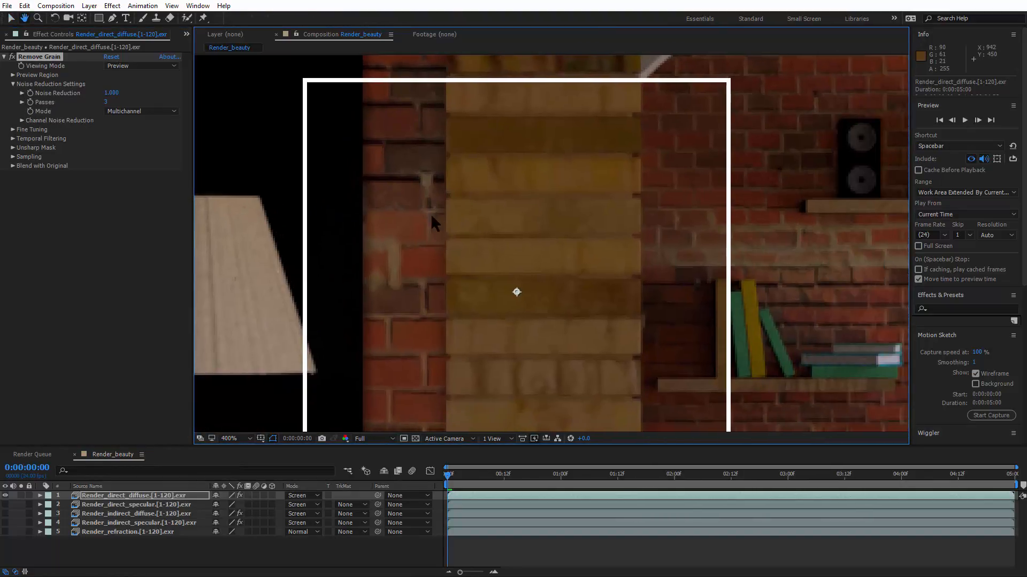
{"action": "left_click", "coordinate": [107, 104]}
{"action": "left_click", "coordinate": [108, 102]}
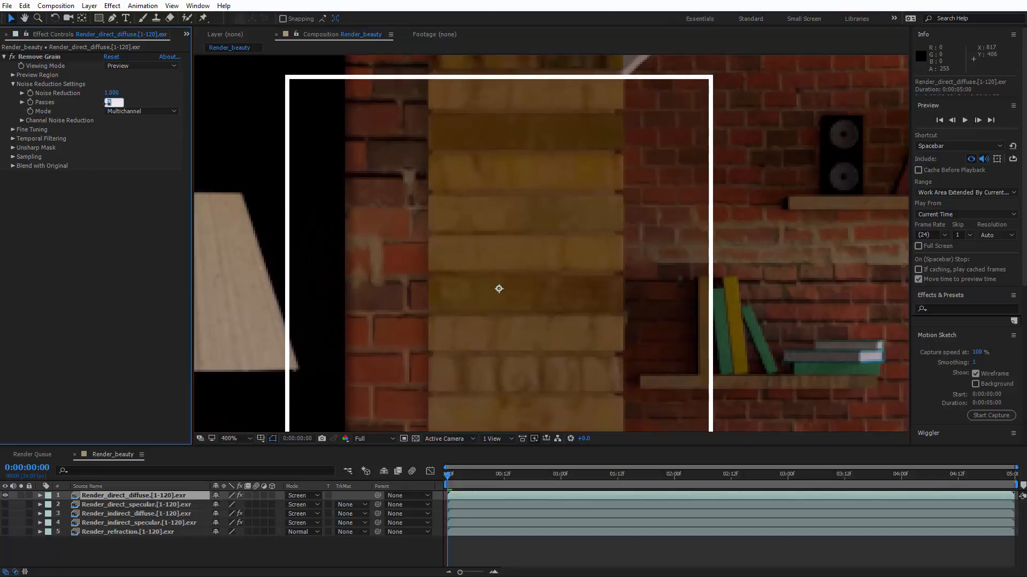
{"action": "left_click", "coordinate": [112, 94]}
{"action": "key", "text": "Return"}
{"action": "scroll", "coordinate": [411, 145], "scroll_direction": "down", "scroll_amount": 2}
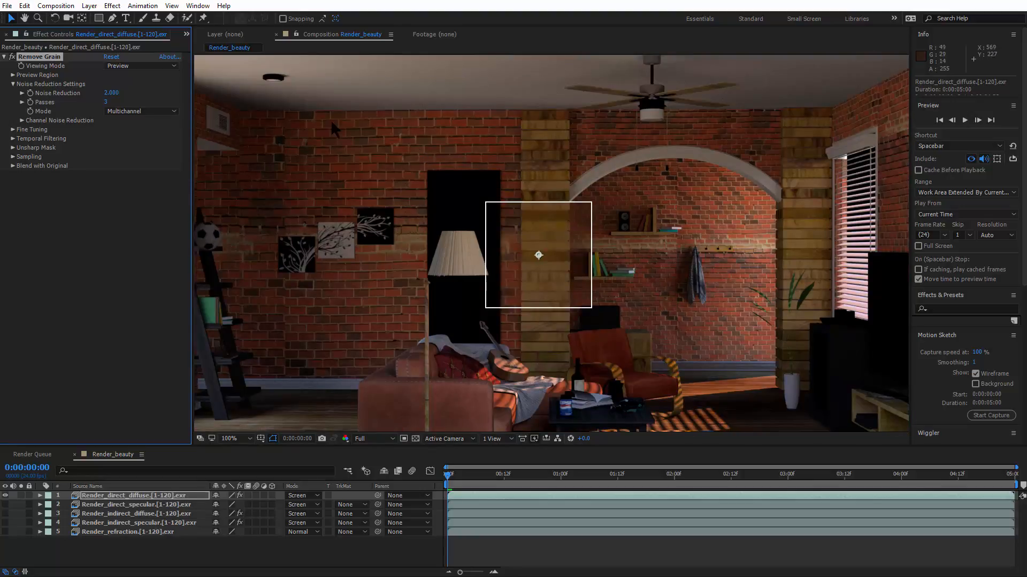
{"action": "scroll", "coordinate": [400, 146], "scroll_direction": "up", "scroll_amount": 1}
{"action": "scroll", "coordinate": [489, 193], "scroll_direction": "up", "scroll_amount": 1}
{"action": "left_click", "coordinate": [112, 94]}
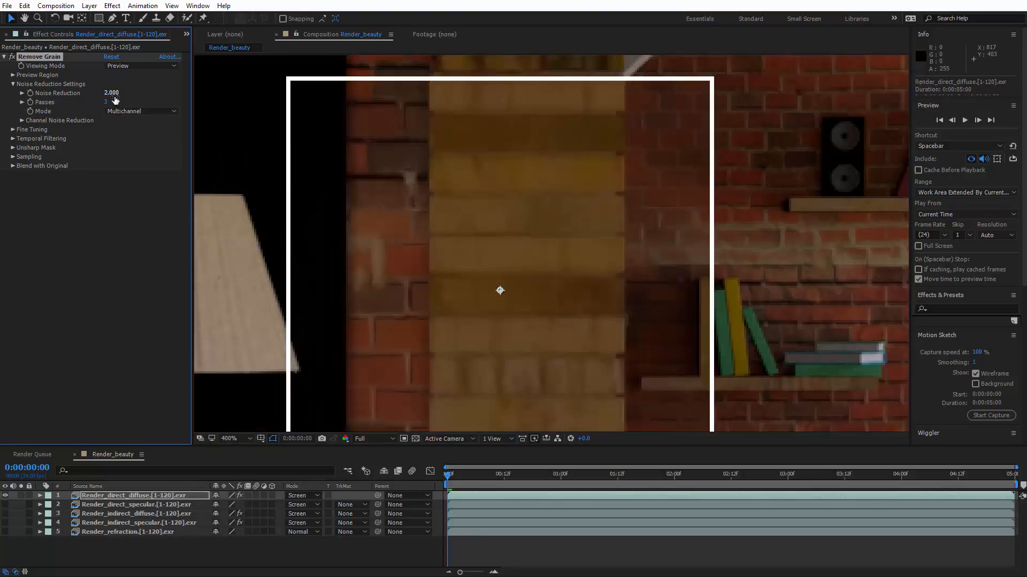
{"action": "key", "text": "Return"}
Step: Set the direct diffuse layer's Remove Grain viewing mode to Final Output and check the denoised frame
{"action": "left_click", "coordinate": [134, 66]}
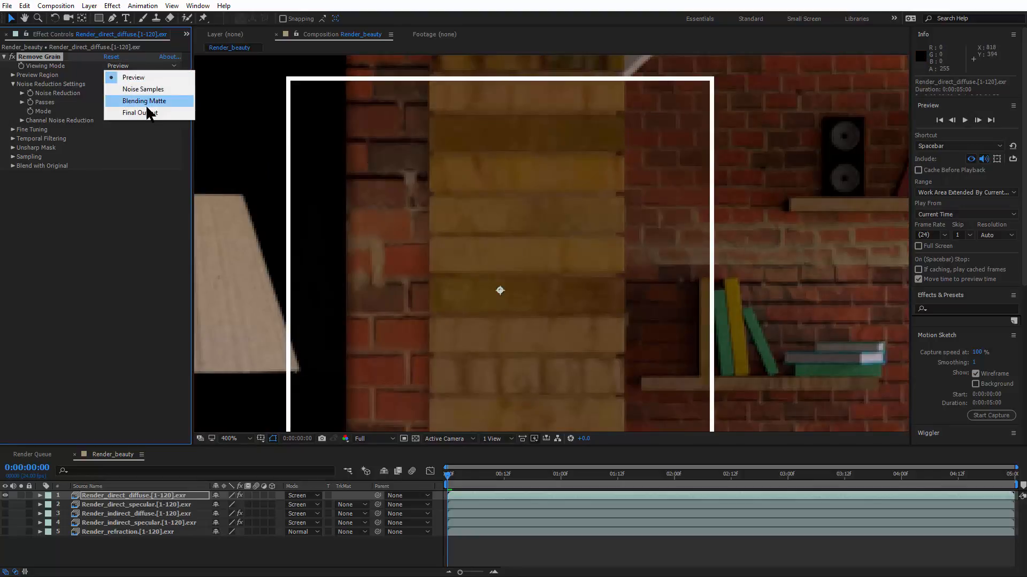
{"action": "left_click", "coordinate": [134, 111]}
{"action": "scroll", "coordinate": [437, 181], "scroll_direction": "down", "scroll_amount": 2}
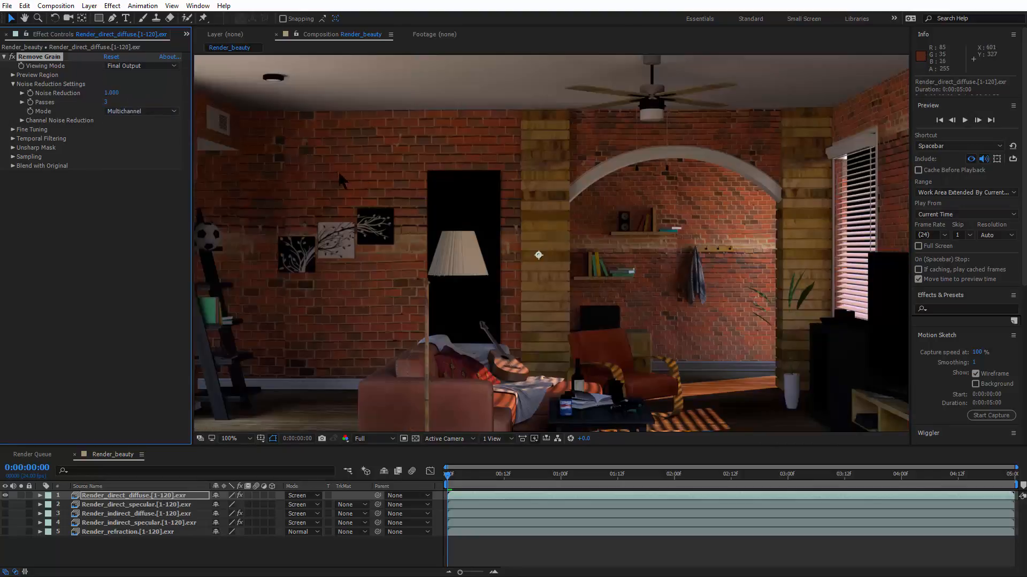
{"action": "left_click_drag", "start_coordinate": [340, 175], "coordinate": [449, 184]}
Step: Make the direct specular, indirect diffuse, indirect specular, and refraction layers visible again to rebuild the full composite
{"action": "left_click", "coordinate": [6, 505]}
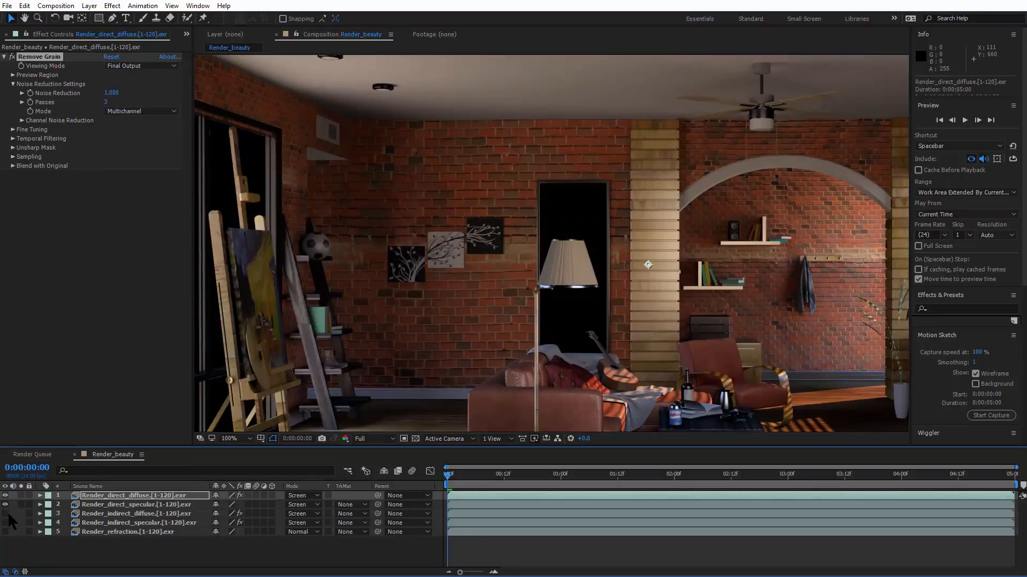
{"action": "left_click", "coordinate": [5, 514]}
{"action": "left_click", "coordinate": [5, 523]}
{"action": "left_click", "coordinate": [6, 532]}
Step: Examine the ceiling and brick wall of the combined denoised composite close up for remaining noise
{"action": "scroll", "coordinate": [473, 259], "scroll_direction": "up", "scroll_amount": 1}
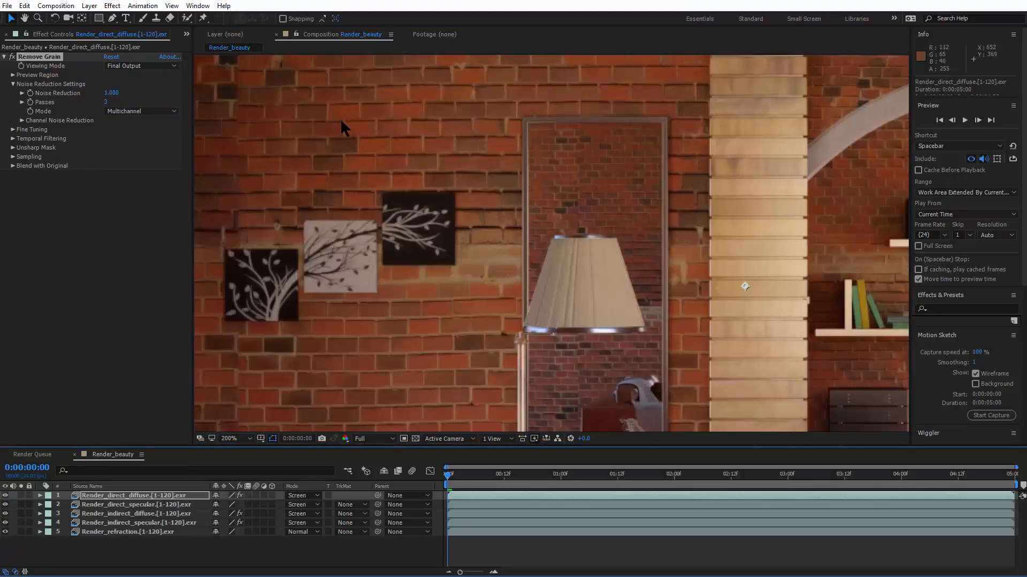
{"action": "left_click_drag", "start_coordinate": [344, 128], "coordinate": [656, 356]}
{"action": "scroll", "coordinate": [422, 237], "scroll_direction": "up", "scroll_amount": 2}
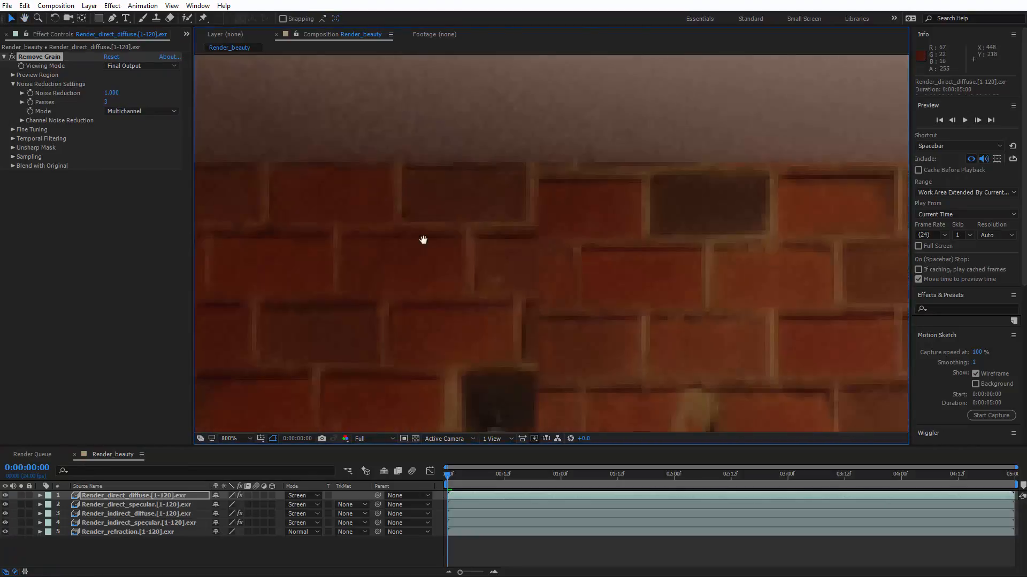
{"action": "left_click_drag", "start_coordinate": [422, 237], "coordinate": [657, 353]}
{"action": "scroll", "coordinate": [395, 204], "scroll_direction": "down", "scroll_amount": 4}
{"action": "left_click_drag", "start_coordinate": [743, 319], "coordinate": [611, 253]}
{"action": "scroll", "coordinate": [555, 241], "scroll_direction": "up", "scroll_amount": 1}
Step: Scrub partway through the composite, return to the first frame, deselect all layers, and review the full image
{"action": "left_click_drag", "start_coordinate": [464, 475], "coordinate": [609, 476]}
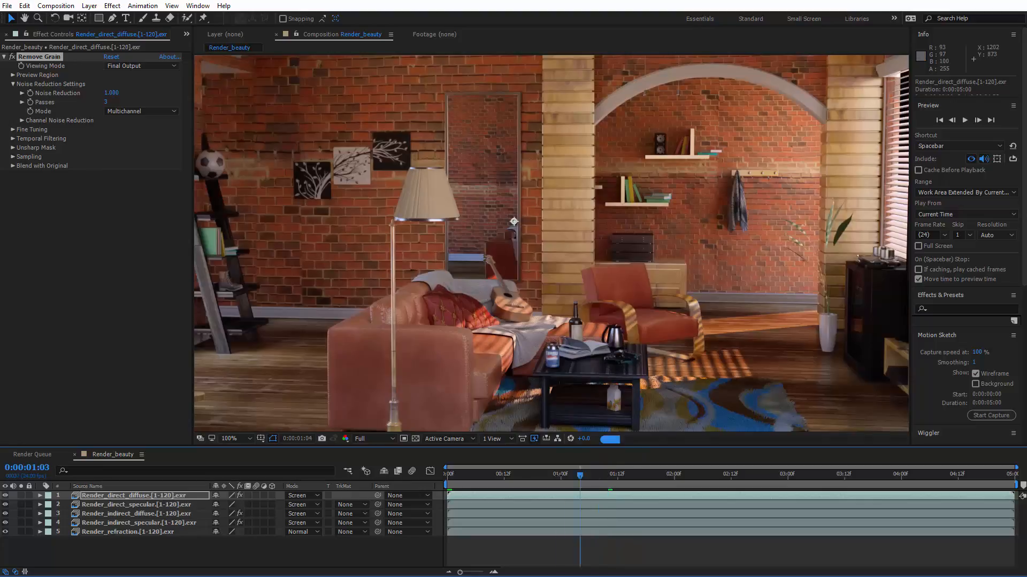
{"action": "key", "text": "Home"}
{"action": "left_click", "coordinate": [82, 556]}
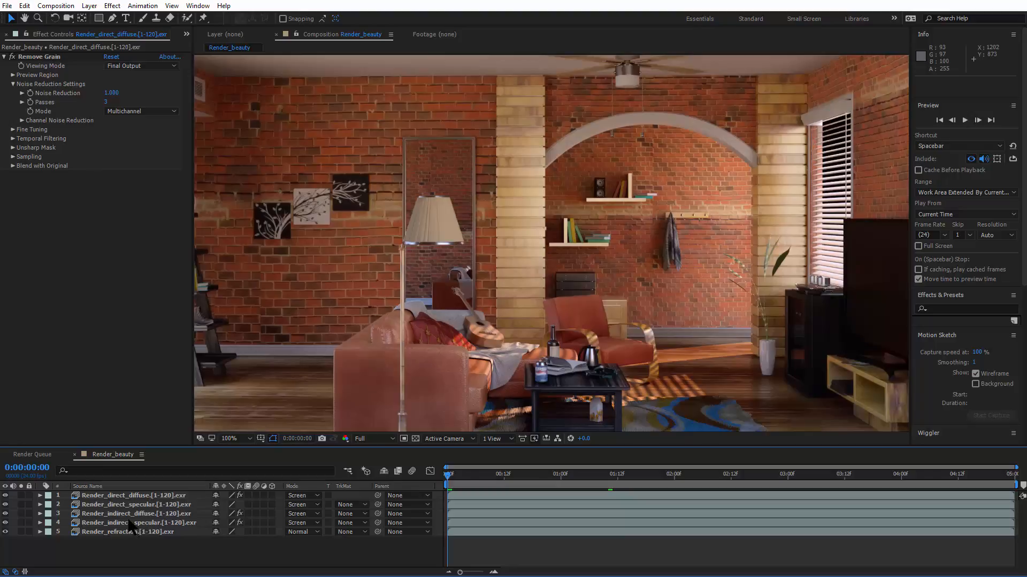
{"action": "scroll", "coordinate": [454, 334], "scroll_direction": "up", "scroll_amount": 1}
{"action": "scroll", "coordinate": [453, 335], "scroll_direction": "down", "scroll_amount": 1}
{"action": "left_click_drag", "start_coordinate": [657, 282], "coordinate": [661, 328]}
{"action": "key", "text": "v"}
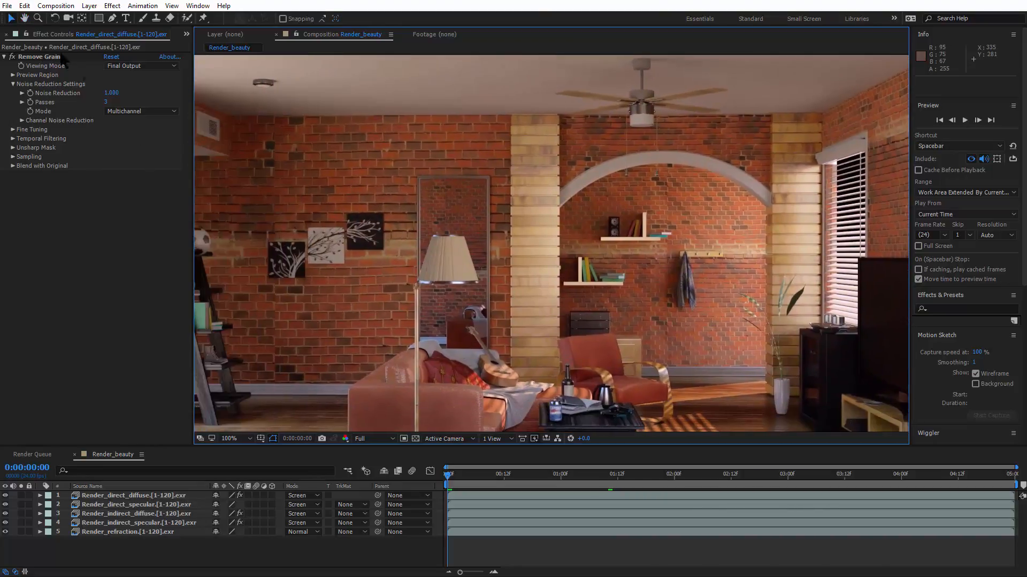
Step: Bring up the project's footage list, select Render_beauty.[1-120].exr, and review the composite against its thumbnail
{"action": "left_click", "coordinate": [186, 33]}
{"action": "left_click", "coordinate": [205, 49]}
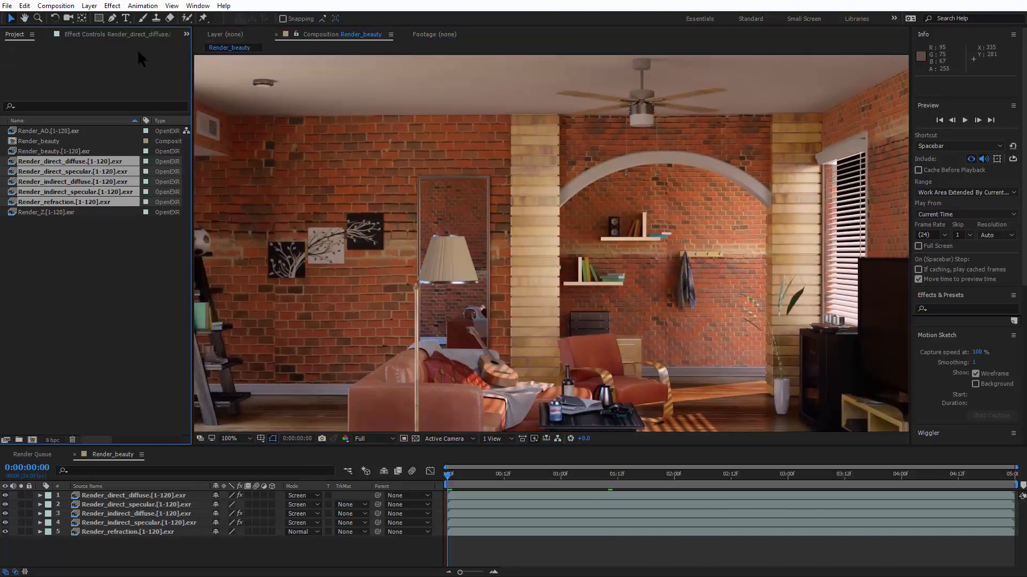
{"action": "left_click", "coordinate": [54, 151]}
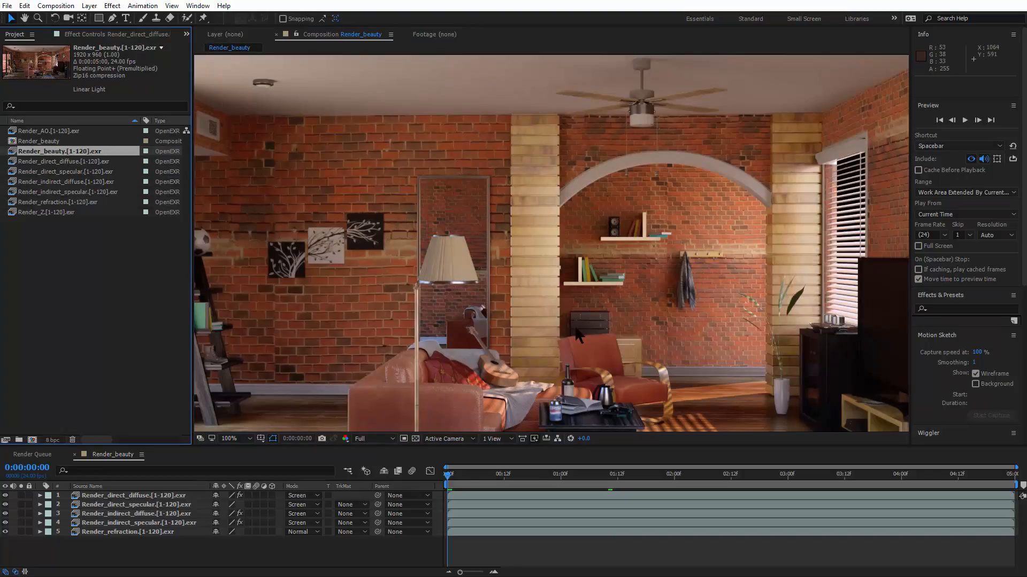
{"action": "scroll", "coordinate": [560, 334], "scroll_direction": "down", "scroll_amount": 3}
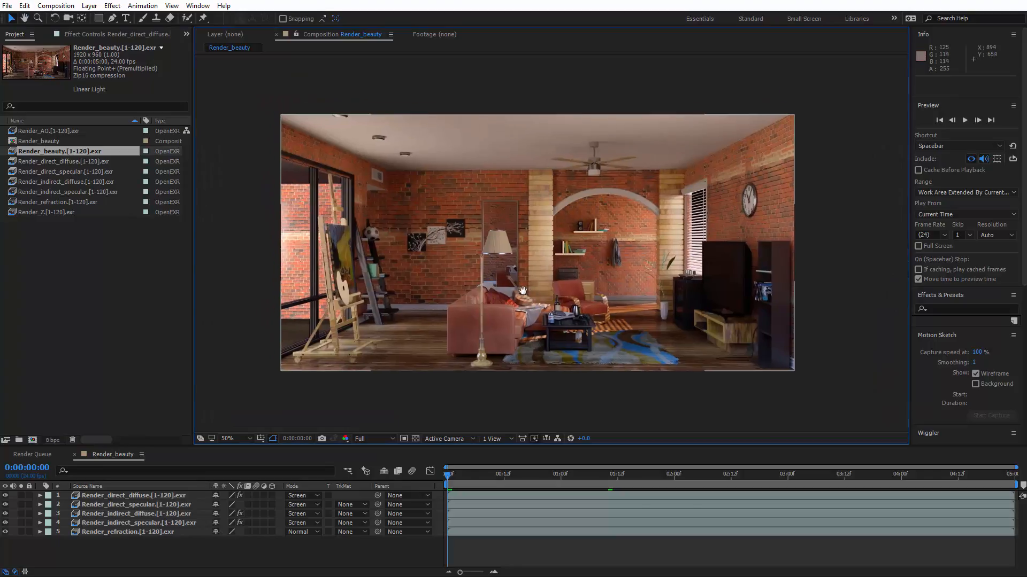
{"action": "scroll", "coordinate": [536, 273], "scroll_direction": "up", "scroll_amount": 3}
{"action": "left_click_drag", "start_coordinate": [537, 273], "coordinate": [547, 265]}
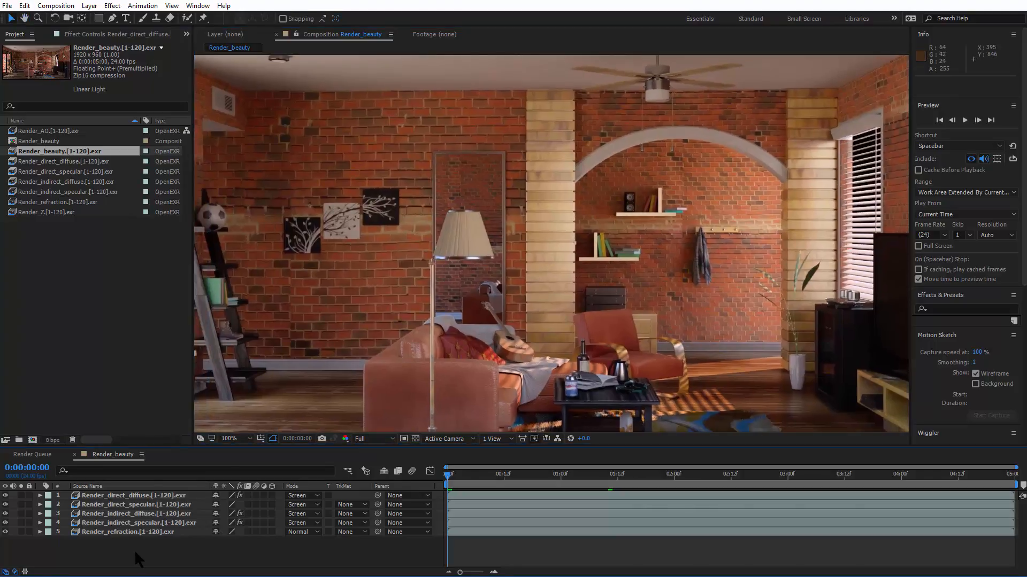
{"action": "right_click", "coordinate": [135, 552]}
{"action": "left_click", "coordinate": [110, 543]}
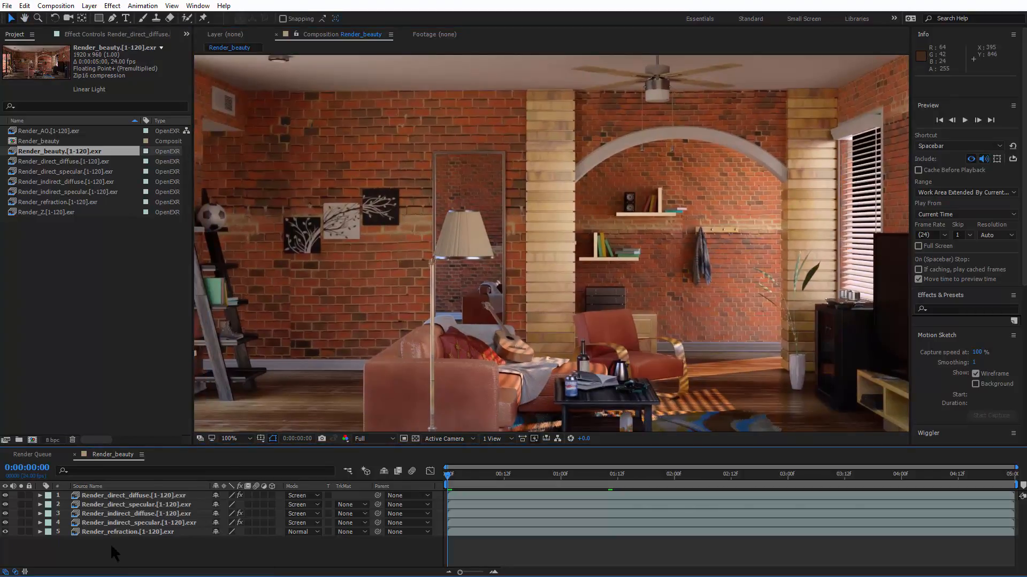
{"action": "right_click", "coordinate": [150, 547]}
{"action": "mouse_move", "coordinate": [208, 556]}
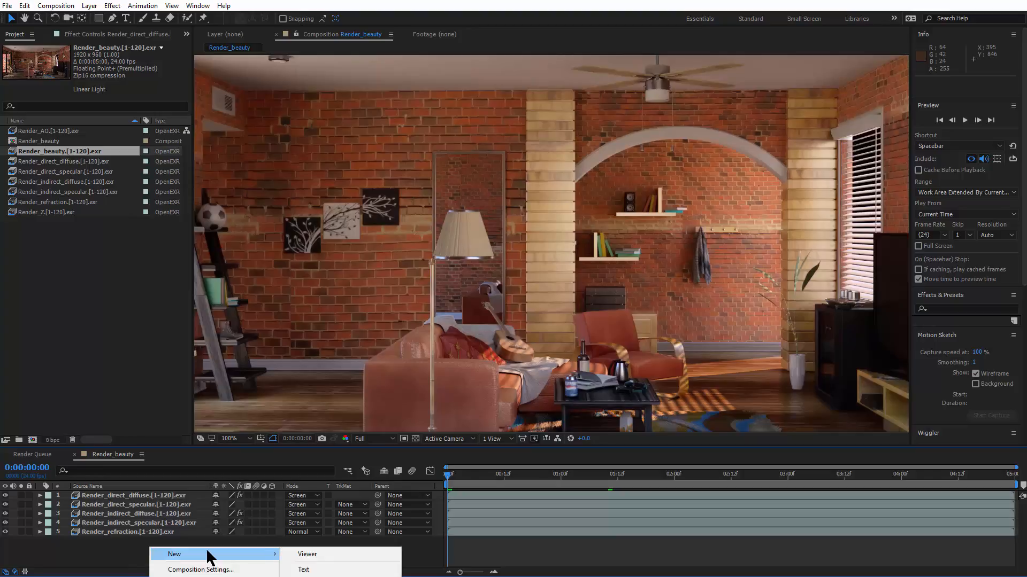
{"action": "left_click", "coordinate": [109, 559]}
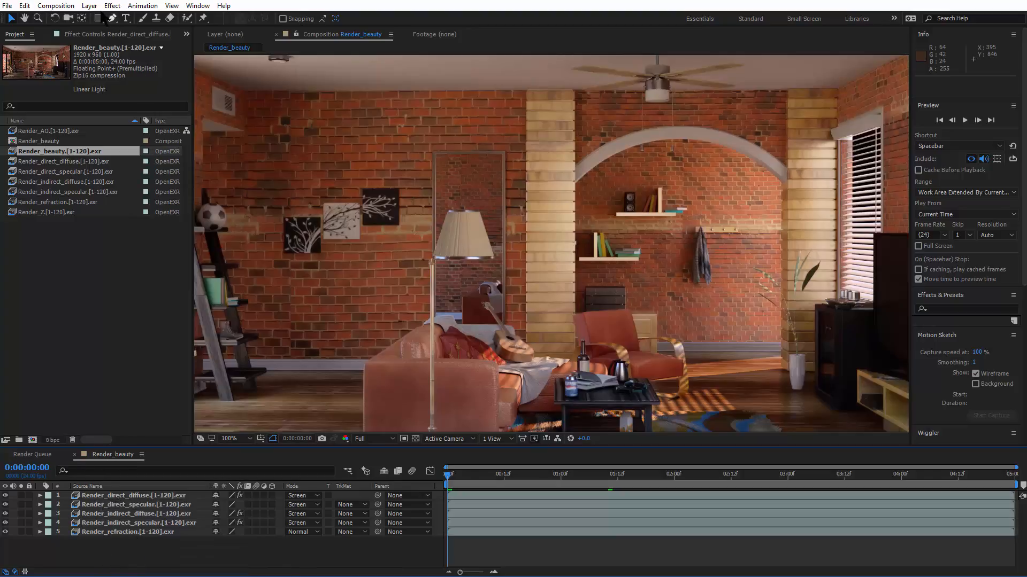
Step: Add a new adjustment layer above the render pass layers and rename it ColorCorrection
{"action": "left_click", "coordinate": [90, 6]}
{"action": "mouse_move", "coordinate": [225, 19]}
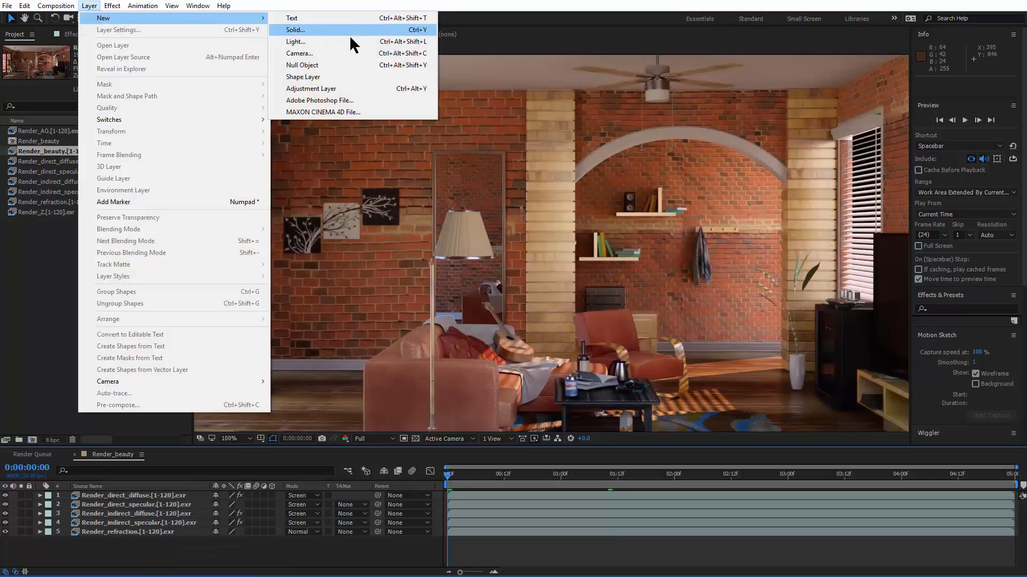
{"action": "left_click", "coordinate": [343, 89]}
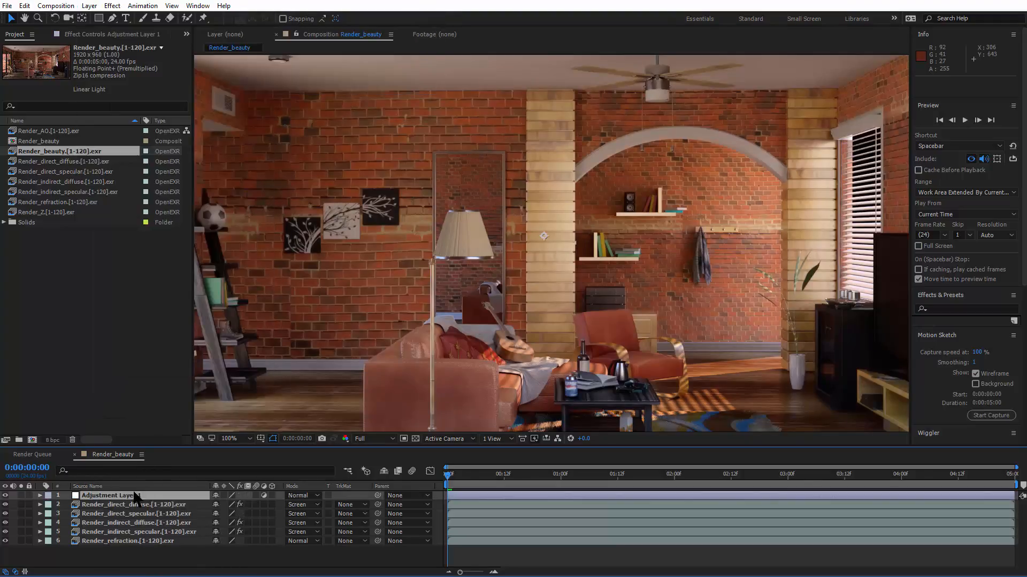
{"action": "right_click", "coordinate": [134, 496]}
{"action": "right_click", "coordinate": [125, 496]}
{"action": "left_click", "coordinate": [151, 485]}
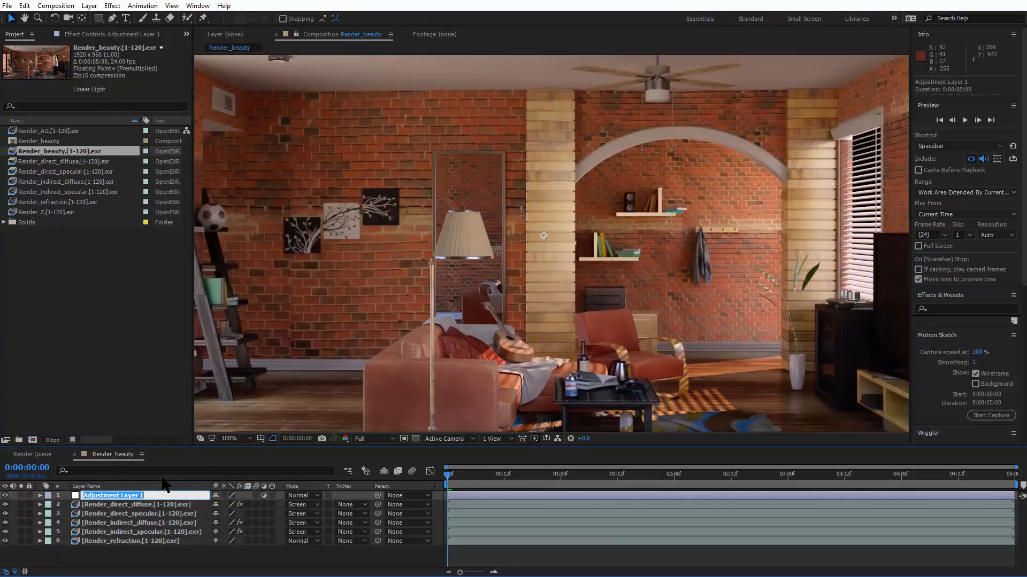
{"action": "type", "text": "ColorCorrection"}
{"action": "key", "text": "Return"}
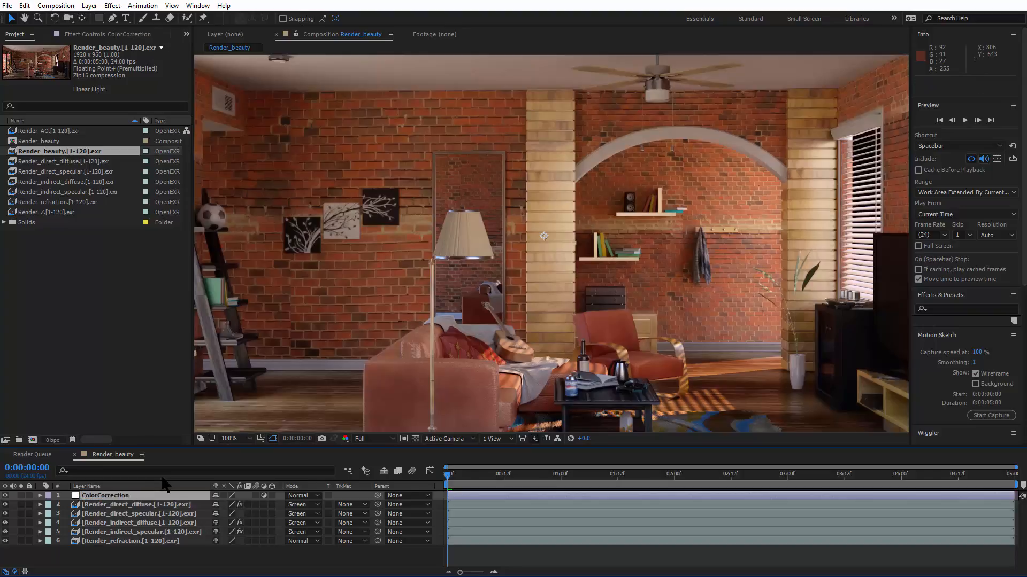
Step: Return to the Render_beauty composition view and apply the Brightness & Contrast effect to the ColorCorrection layer
{"action": "double_click", "coordinate": [128, 496]}
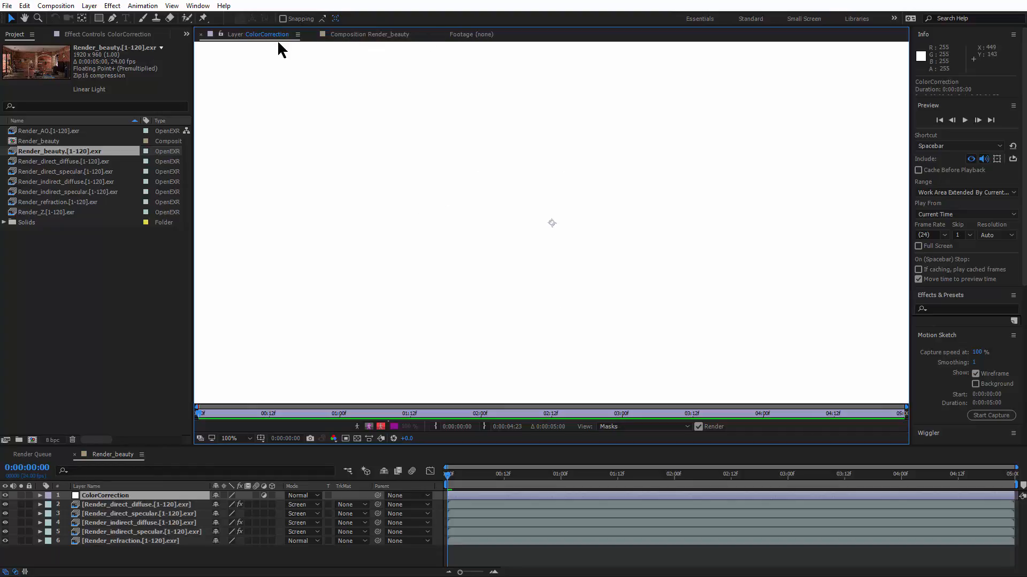
{"action": "left_click", "coordinate": [358, 37]}
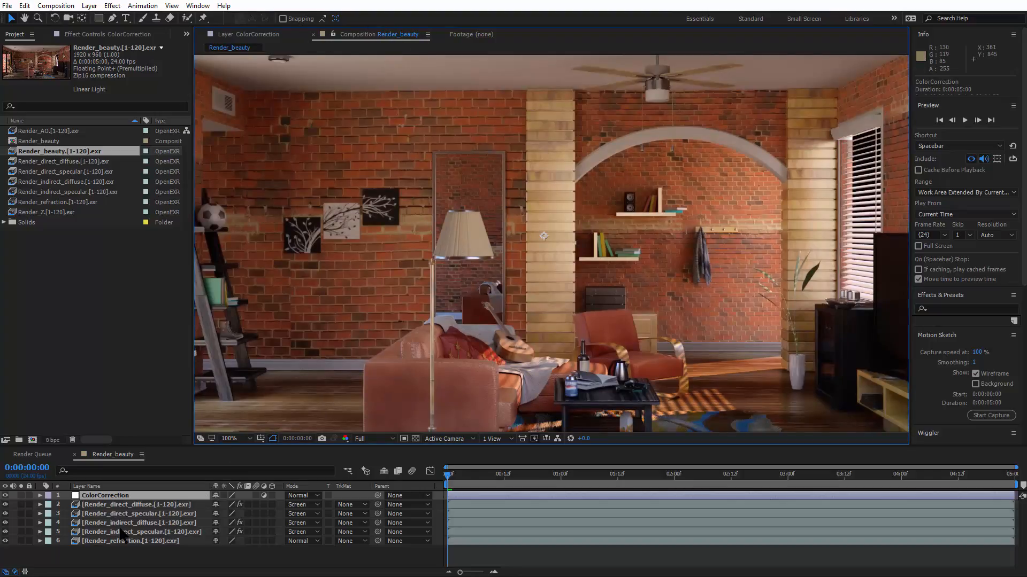
{"action": "right_click", "coordinate": [132, 499]}
{"action": "mouse_move", "coordinate": [235, 212]}
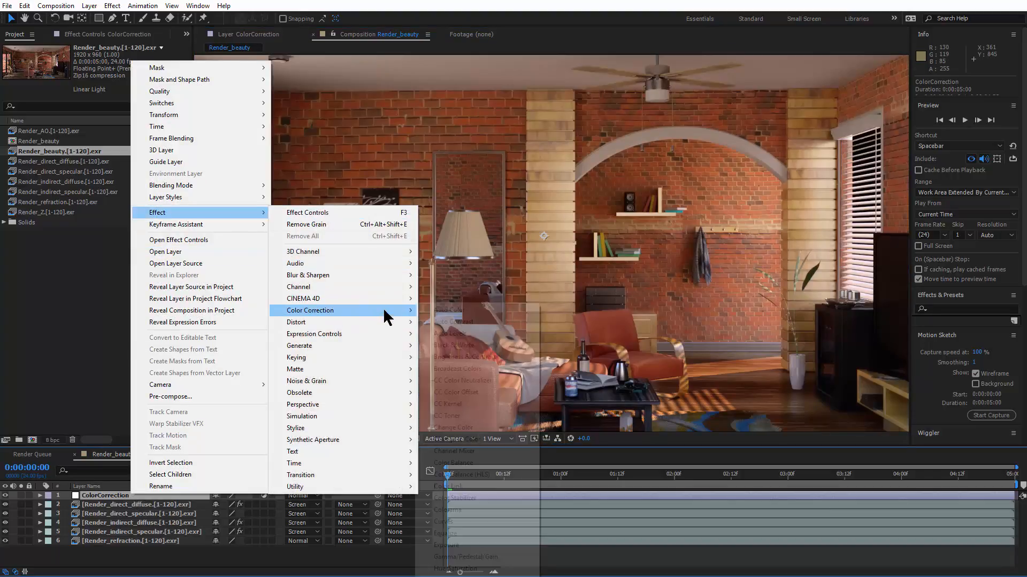
{"action": "mouse_move", "coordinate": [385, 310]}
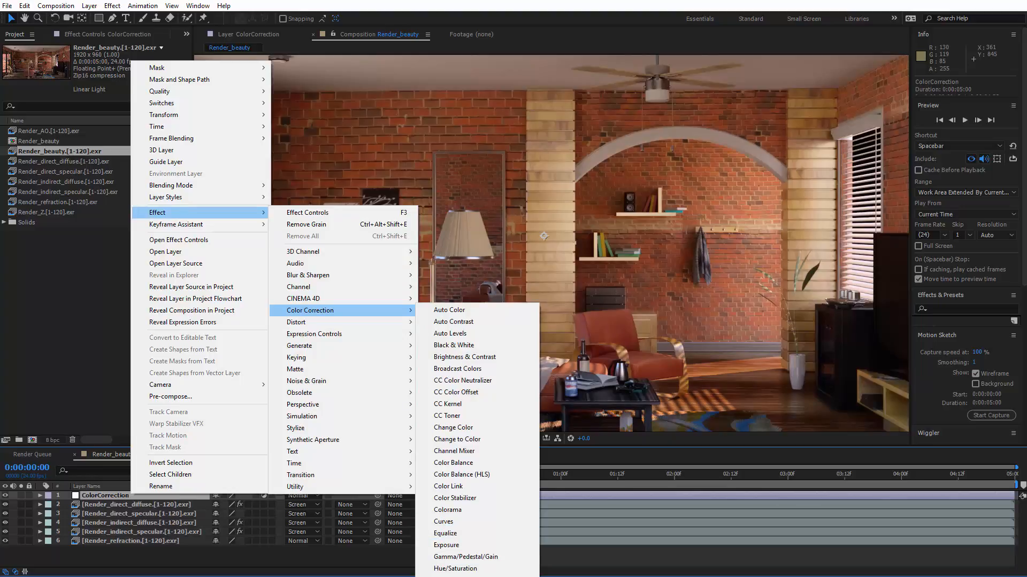
{"action": "left_click", "coordinate": [480, 357]}
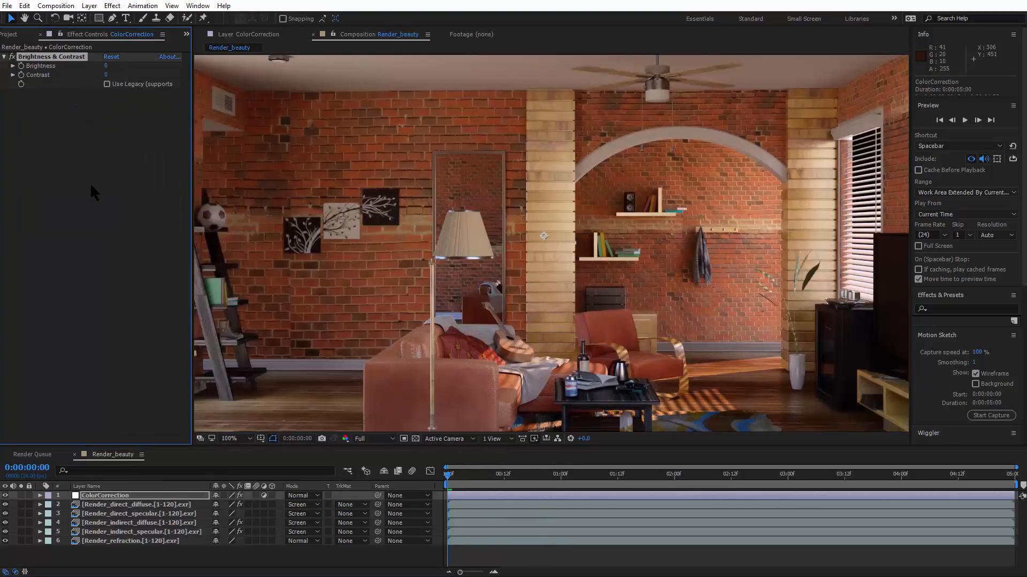
Step: Add a Hue/Saturation effect to the ColorCorrection layer below Brightness & Contrast
{"action": "right_click", "coordinate": [103, 188]}
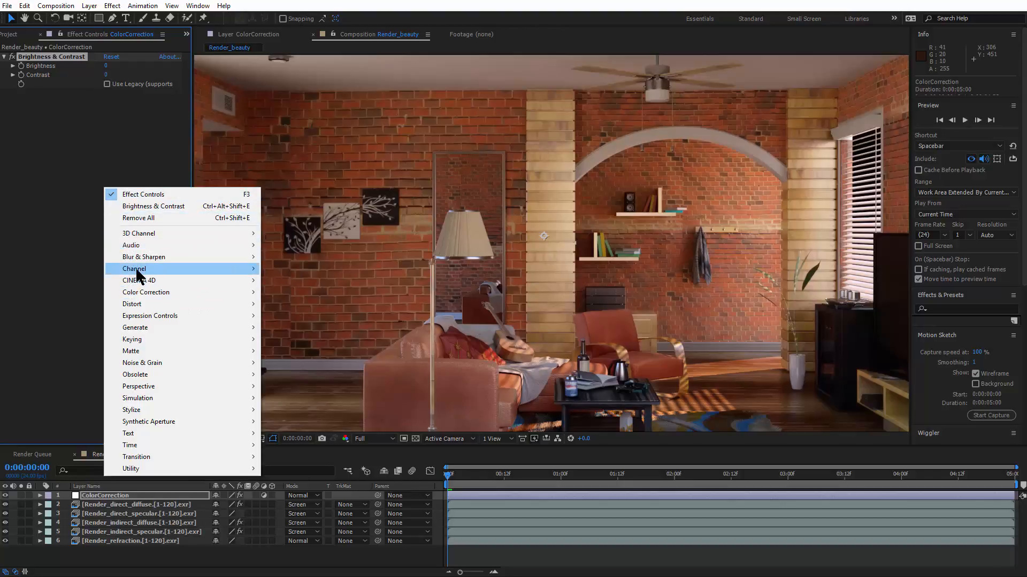
{"action": "mouse_move", "coordinate": [169, 259]}
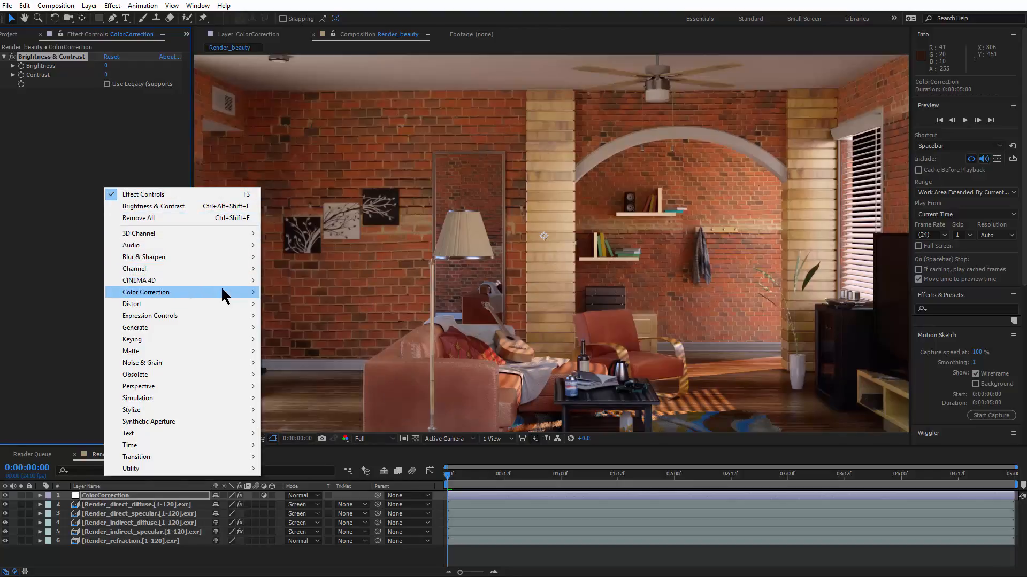
{"action": "mouse_move", "coordinate": [224, 292]}
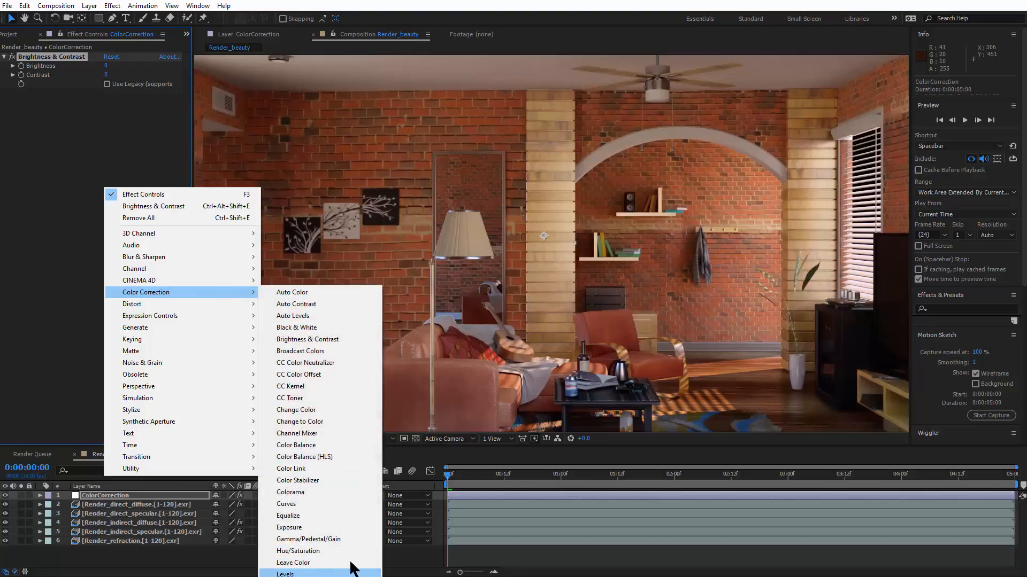
{"action": "left_click", "coordinate": [323, 552]}
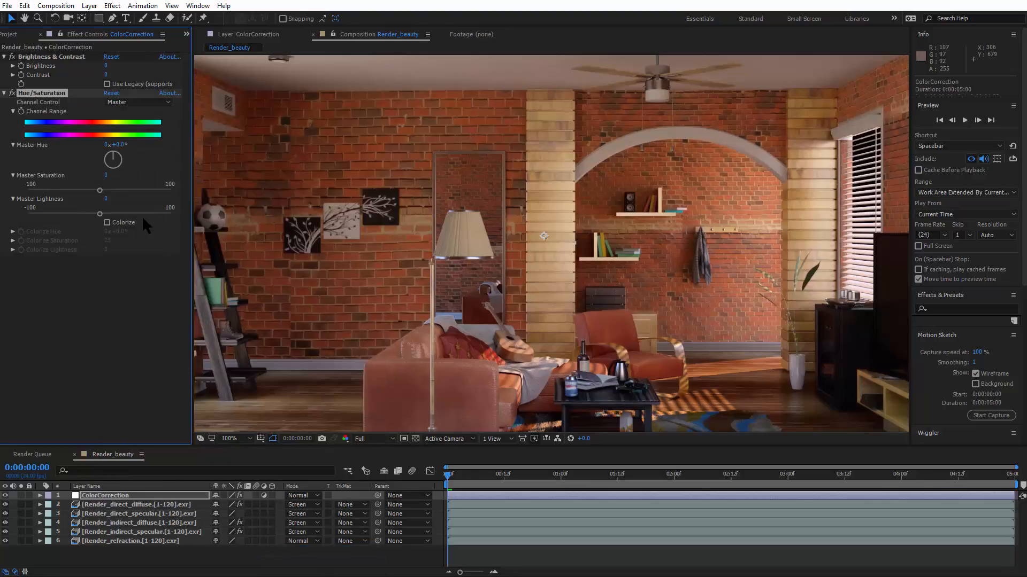
Step: Raise the Contrast of the Brightness & Contrast effect to 57
{"action": "left_click_drag", "start_coordinate": [605, 329], "coordinate": [592, 288]}
{"action": "scroll", "coordinate": [598, 249], "scroll_direction": "down", "scroll_amount": 1}
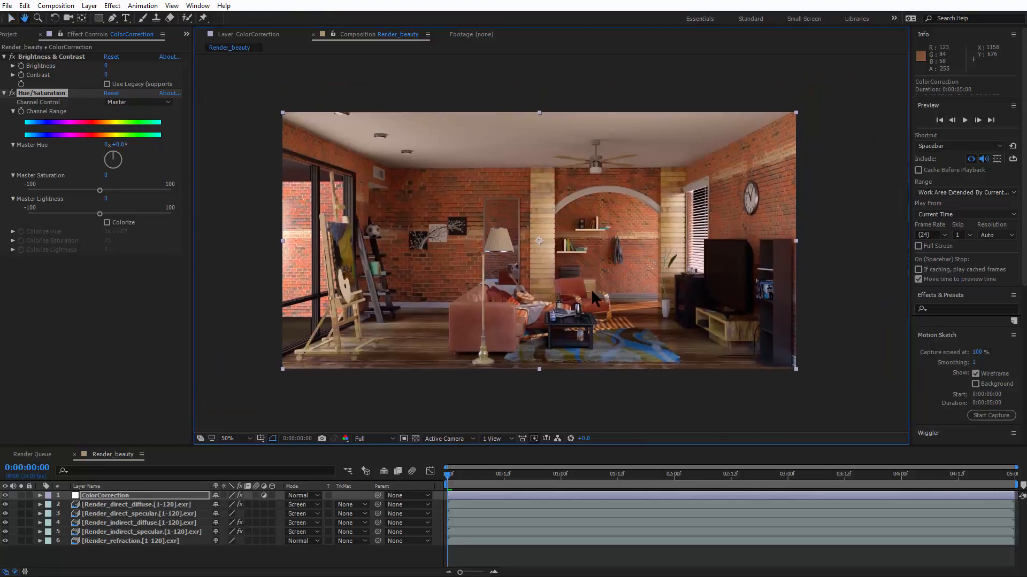
{"action": "scroll", "coordinate": [592, 289], "scroll_direction": "up", "scroll_amount": 1}
{"action": "left_click_drag", "start_coordinate": [421, 231], "coordinate": [439, 201]}
{"action": "key", "text": "v"}
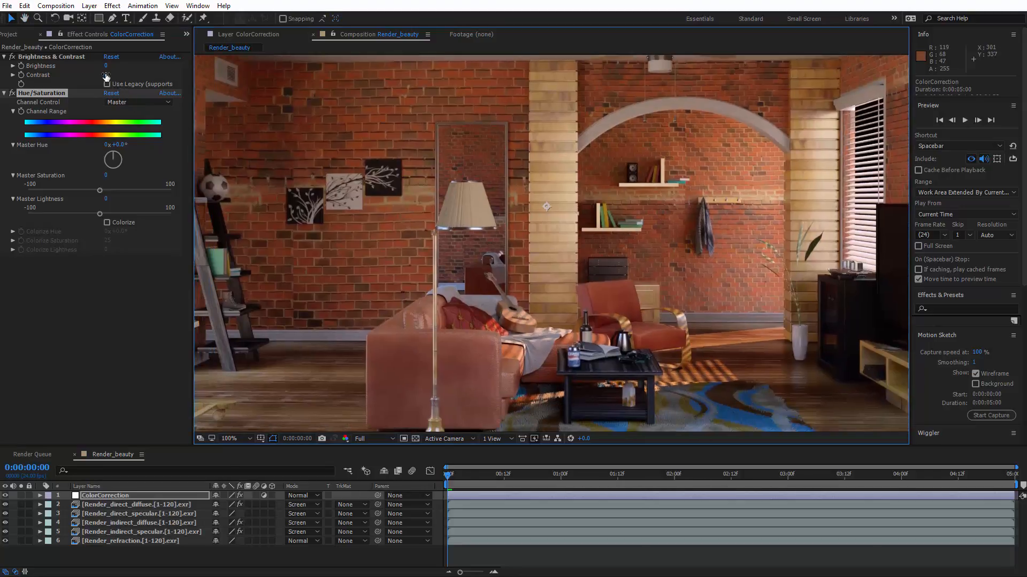
{"action": "left_click_drag", "start_coordinate": [105, 75], "coordinate": [143, 83]}
Step: Lower the Master Saturation of the Hue/Saturation effect to -47, check the image, and ease it back to -33
{"action": "left_click_drag", "start_coordinate": [99, 191], "coordinate": [56, 191]}
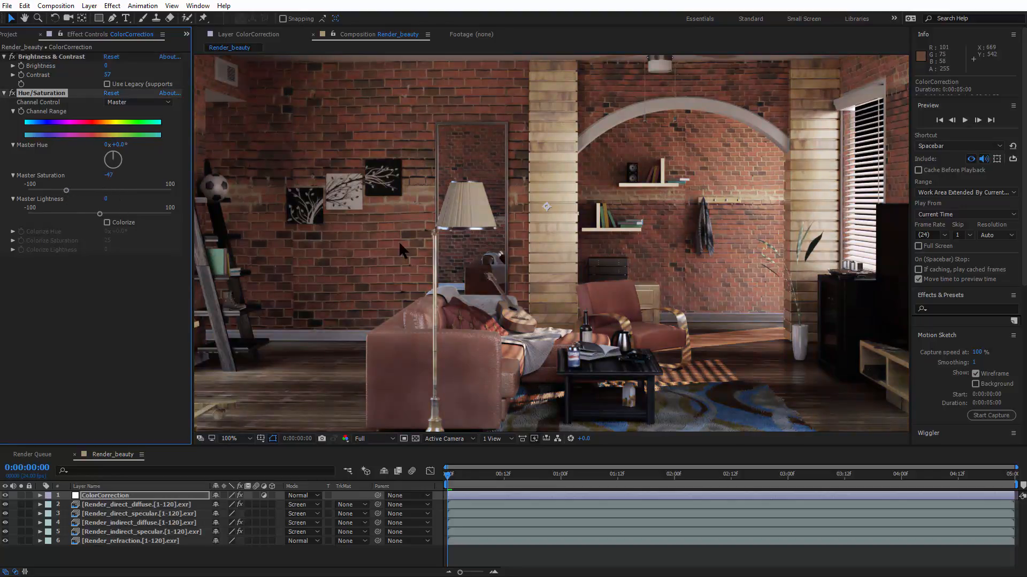
{"action": "scroll", "coordinate": [406, 241], "scroll_direction": "up", "scroll_amount": 1}
{"action": "scroll", "coordinate": [408, 242], "scroll_direction": "down", "scroll_amount": 1}
{"action": "left_click_drag", "start_coordinate": [411, 244], "coordinate": [352, 306]}
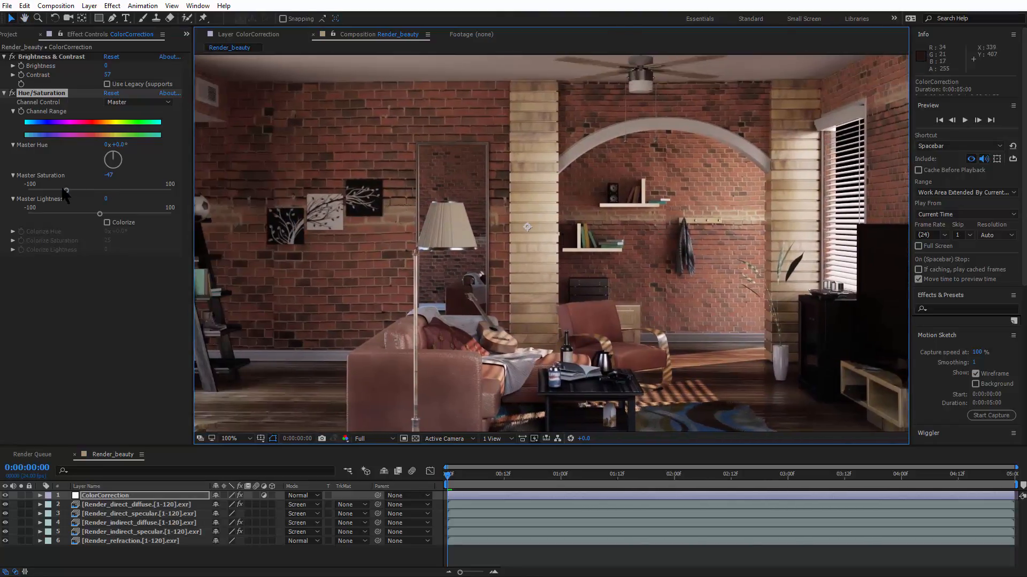
{"action": "left_click_drag", "start_coordinate": [67, 191], "coordinate": [76, 190]}
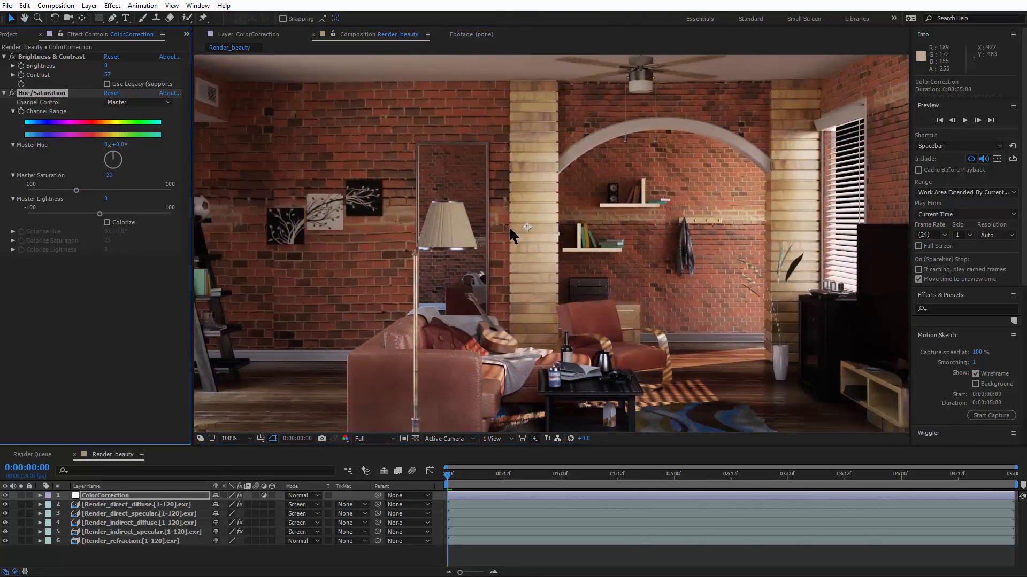
Step: Examine the graded composite across the brick walls, window blinds, furniture, rug and easel, both close up and as a full frame
{"action": "left_click_drag", "start_coordinate": [456, 258], "coordinate": [420, 292]}
{"action": "left_click_drag", "start_coordinate": [696, 316], "coordinate": [769, 299]}
{"action": "left_click_drag", "start_coordinate": [360, 208], "coordinate": [579, 235]}
{"action": "left_click_drag", "start_coordinate": [535, 260], "coordinate": [579, 186]}
{"action": "scroll", "coordinate": [577, 225], "scroll_direction": "up", "scroll_amount": 2}
{"action": "left_click_drag", "start_coordinate": [576, 342], "coordinate": [532, 79]}
{"action": "scroll", "coordinate": [576, 280], "scroll_direction": "down", "scroll_amount": 6}
{"action": "scroll", "coordinate": [658, 160], "scroll_direction": "up", "scroll_amount": 4}
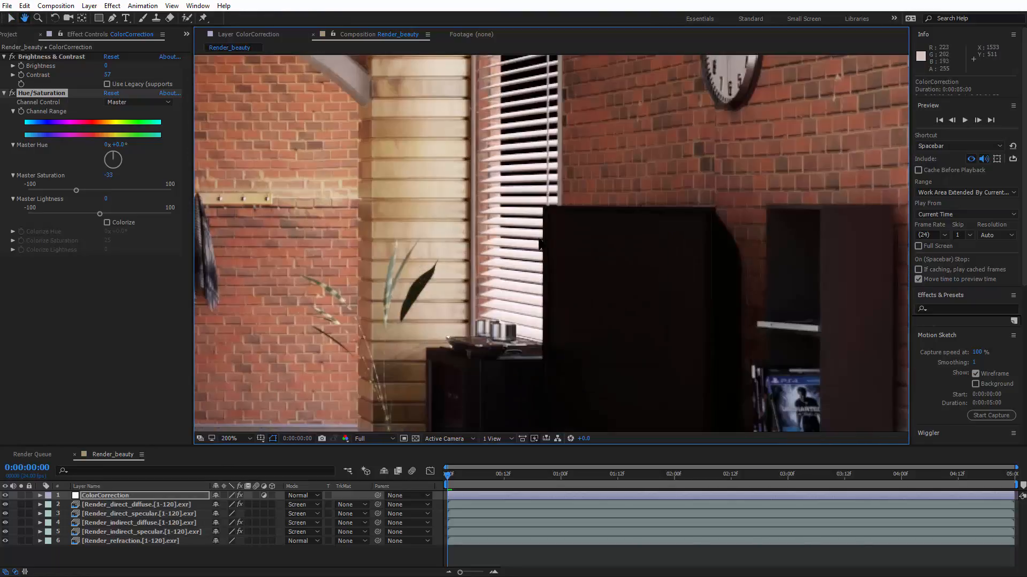
{"action": "scroll", "coordinate": [467, 179], "scroll_direction": "down", "scroll_amount": 1}
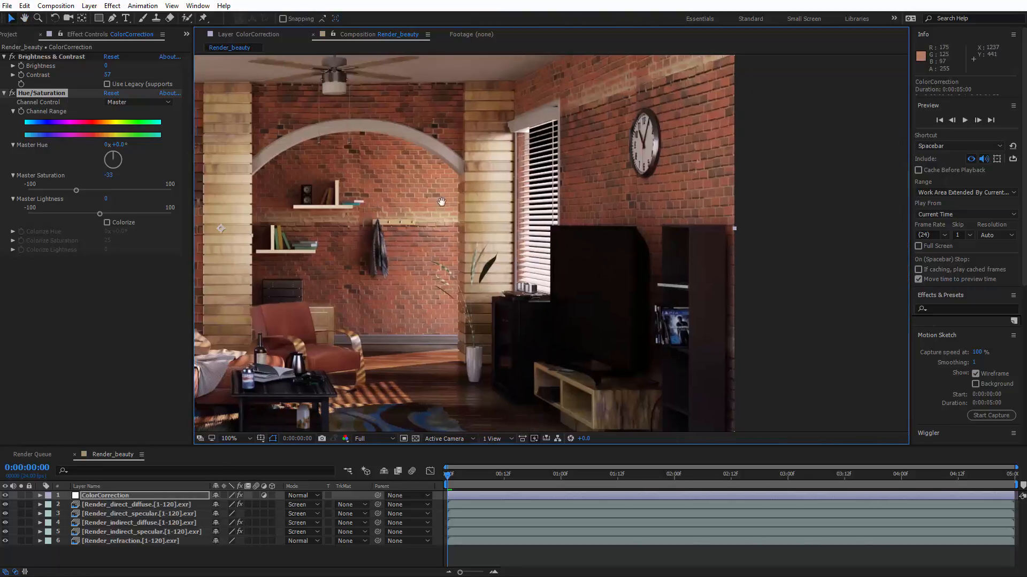
{"action": "left_click_drag", "start_coordinate": [442, 201], "coordinate": [533, 189]}
{"action": "scroll", "coordinate": [533, 190], "scroll_direction": "down", "scroll_amount": 2}
{"action": "scroll", "coordinate": [427, 235], "scroll_direction": "up", "scroll_amount": 1}
{"action": "left_click_drag", "start_coordinate": [394, 242], "coordinate": [469, 214]}
{"action": "scroll", "coordinate": [458, 227], "scroll_direction": "up", "scroll_amount": 1}
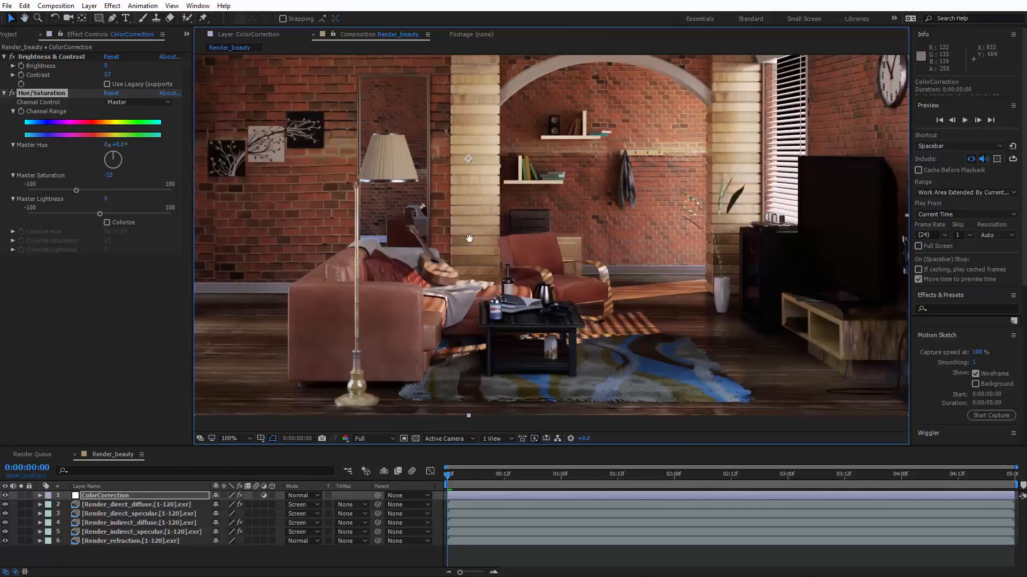
{"action": "mouse_move", "coordinate": [330, 290]}
{"action": "left_mouse_down"}
{"action": "mouse_move", "coordinate": [512, 258]}
{"action": "mouse_move", "coordinate": [515, 248]}
{"action": "mouse_move", "coordinate": [338, 286]}
{"action": "left_mouse_up"}
{"action": "left_click_drag", "start_coordinate": [557, 241], "coordinate": [369, 351]}
{"action": "scroll", "coordinate": [507, 254], "scroll_direction": "down", "scroll_amount": 1}
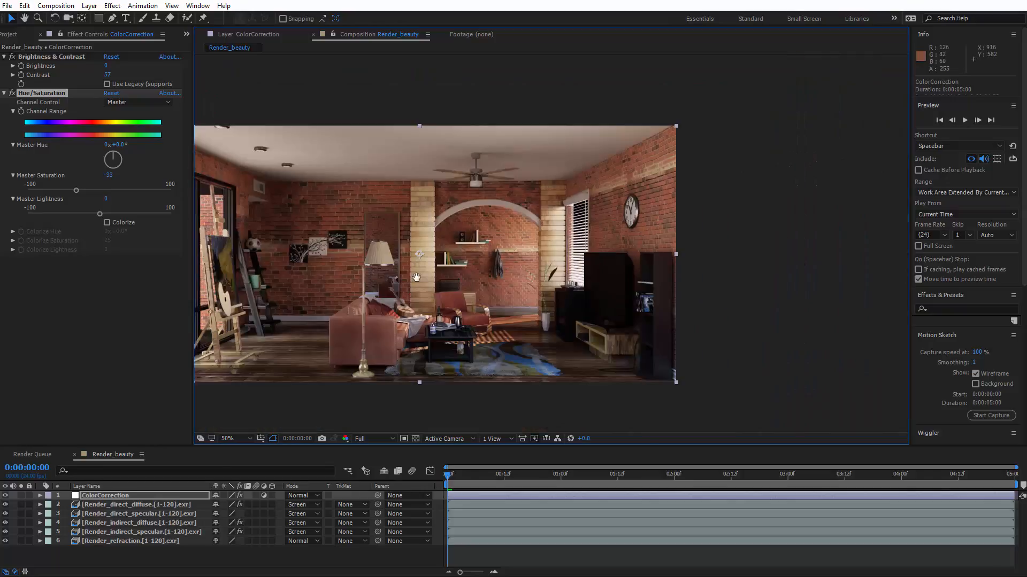
{"action": "left_click_drag", "start_coordinate": [411, 279], "coordinate": [559, 257]}
{"action": "scroll", "coordinate": [531, 262], "scroll_direction": "up", "scroll_amount": 1}
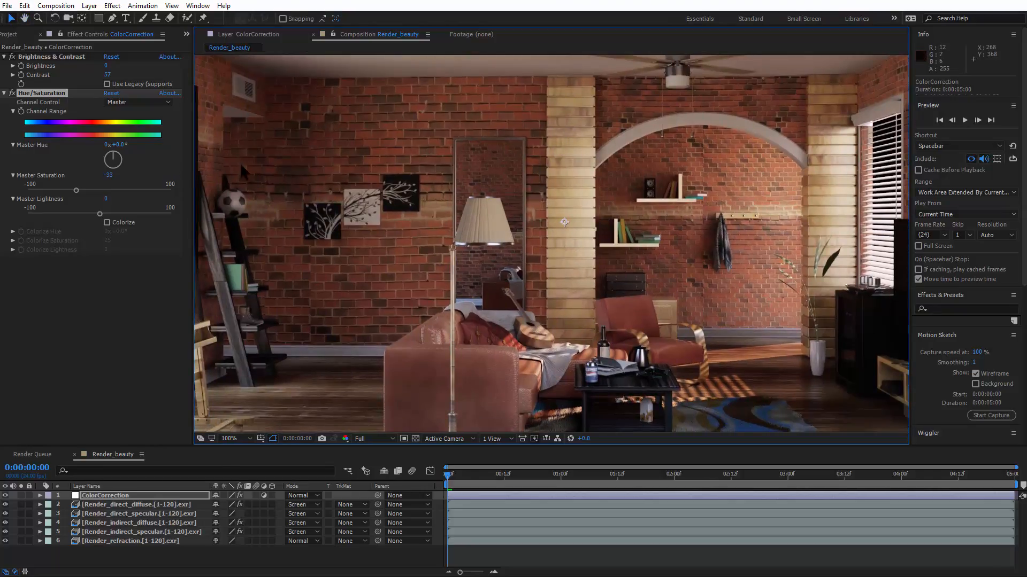
{"action": "left_click_drag", "start_coordinate": [574, 256], "coordinate": [653, 186]}
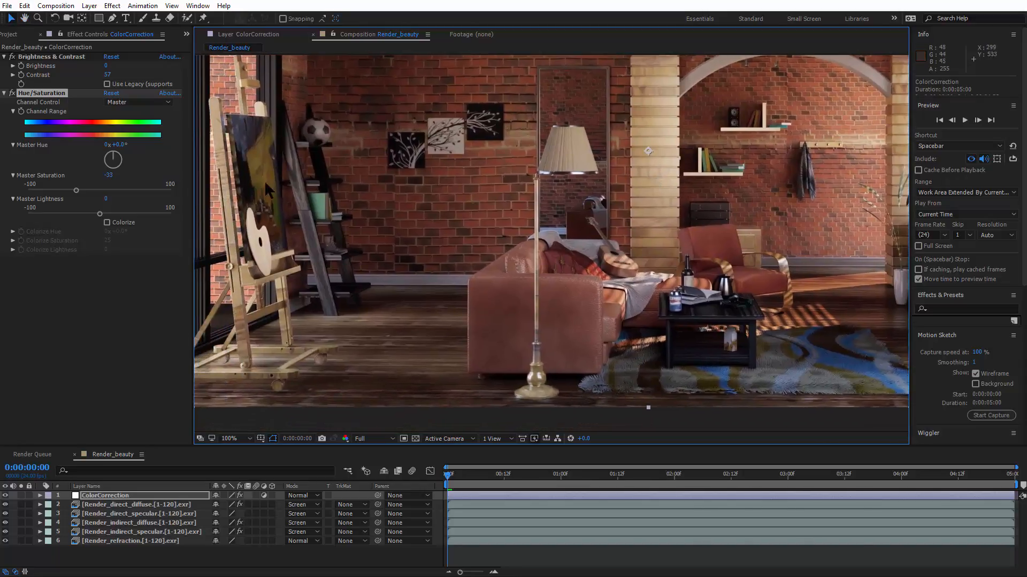
Step: Set the Hue/Saturation effect's Master Saturation to -20 and check the brick wall and sofa
{"action": "left_click_drag", "start_coordinate": [75, 190], "coordinate": [86, 191]}
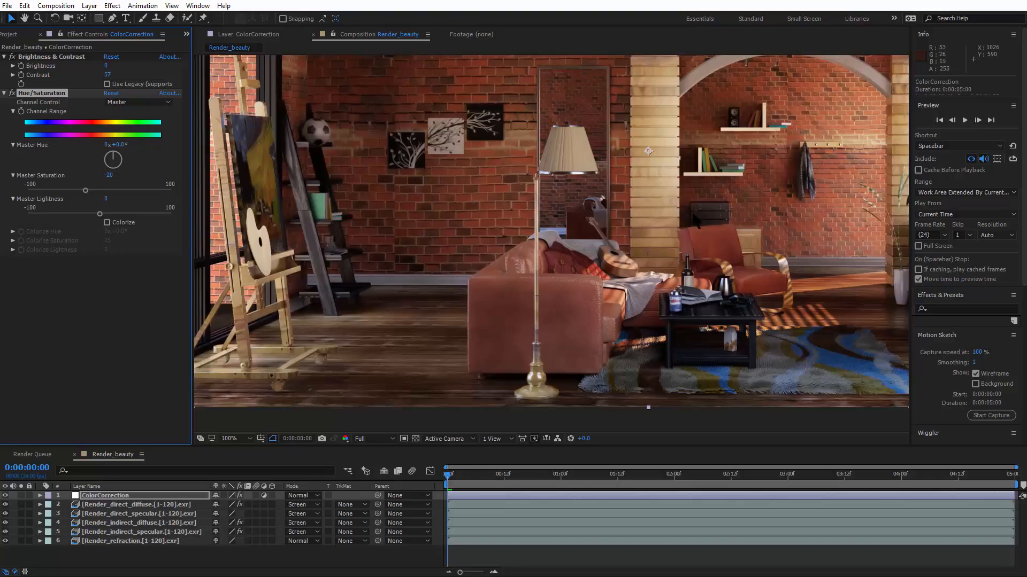
{"action": "key", "text": "space"}
{"action": "left_click_drag", "start_coordinate": [687, 225], "coordinate": [577, 301]}
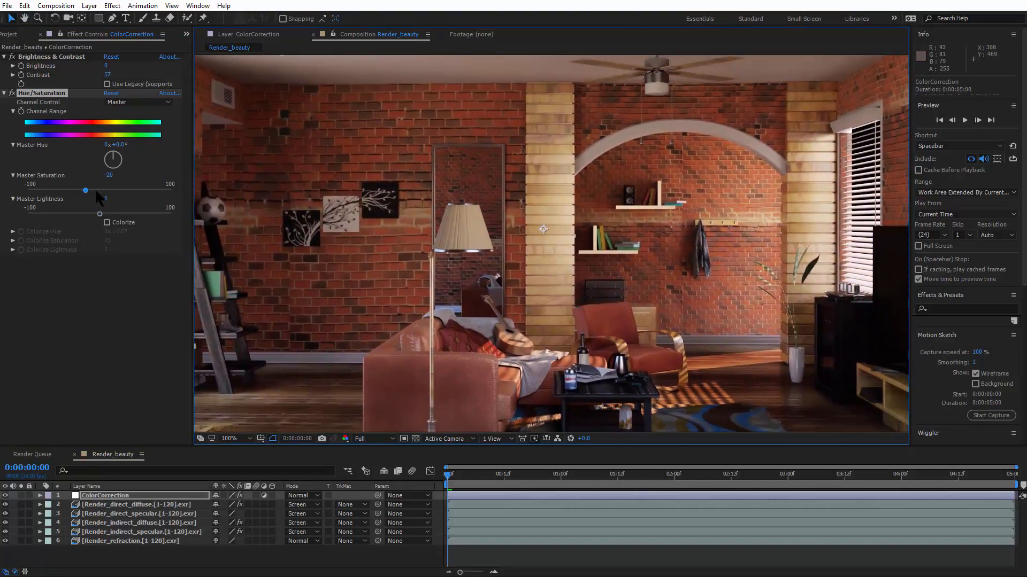
Step: Set the Hue/Saturation effect's Master Saturation to -36 and check the result across the room
{"action": "left_click_drag", "start_coordinate": [89, 191], "coordinate": [76, 196]}
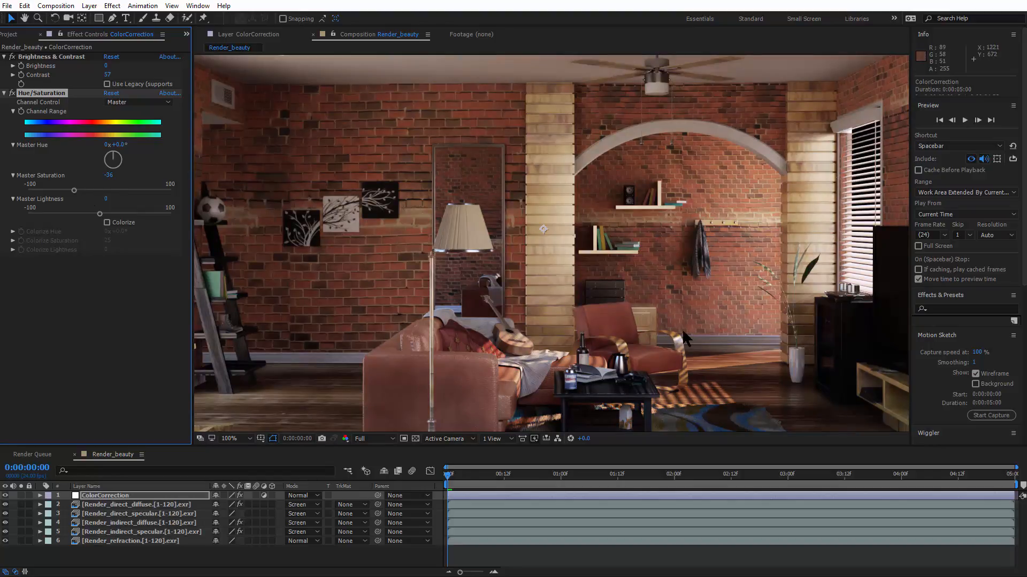
{"action": "left_click_drag", "start_coordinate": [682, 329], "coordinate": [560, 239]}
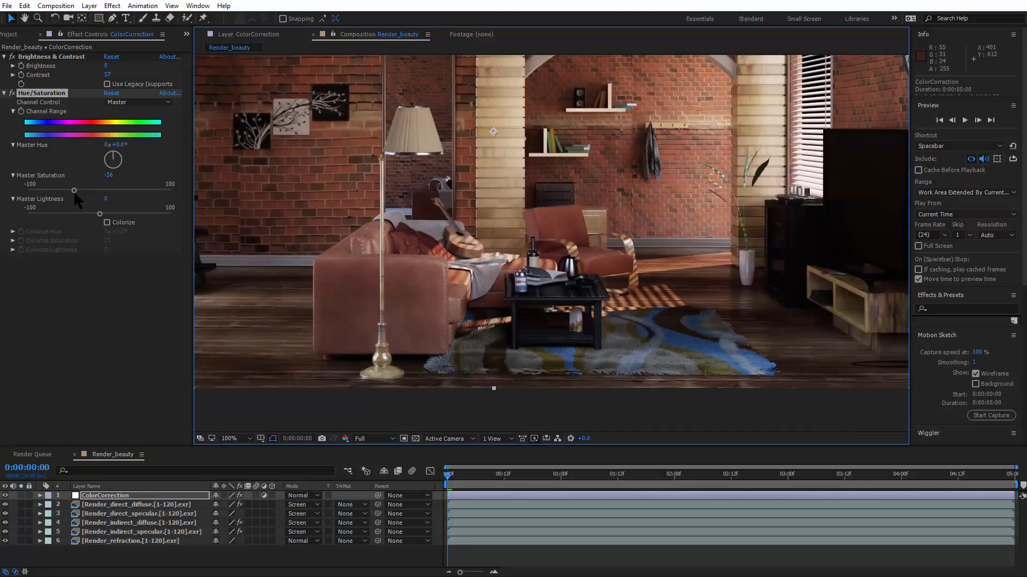
{"action": "scroll", "coordinate": [453, 222], "scroll_direction": "down", "scroll_amount": 1}
{"action": "scroll", "coordinate": [404, 208], "scroll_direction": "up", "scroll_amount": 1}
{"action": "left_click_drag", "start_coordinate": [372, 169], "coordinate": [428, 199]}
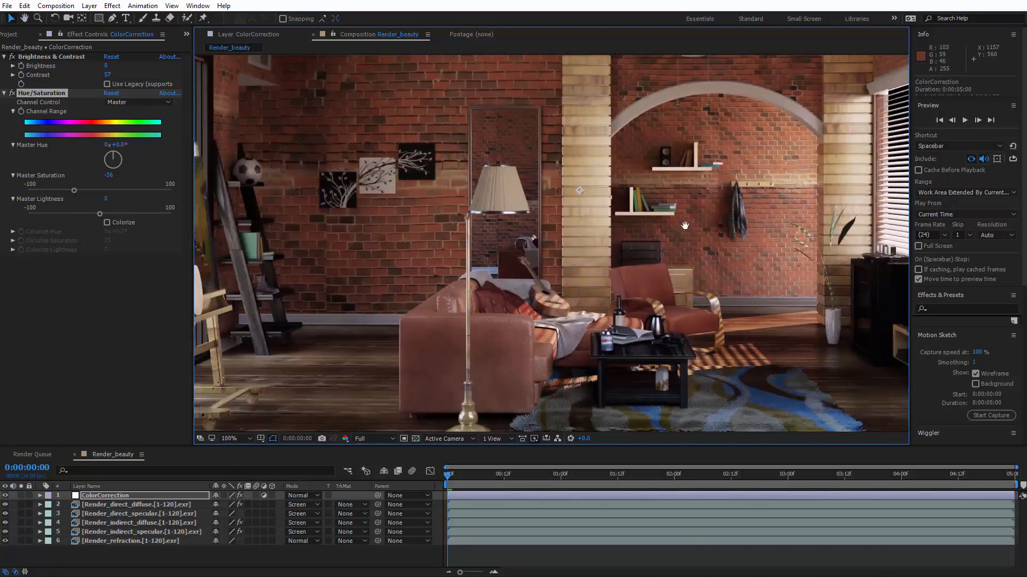
{"action": "left_click_drag", "start_coordinate": [690, 240], "coordinate": [637, 254]}
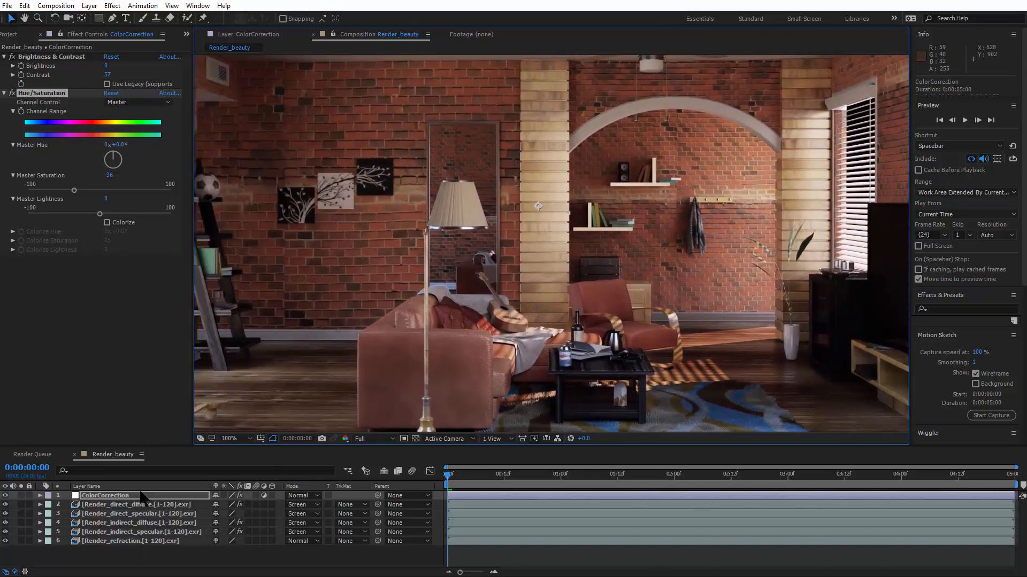
{"action": "right_click", "coordinate": [116, 312]}
{"action": "mouse_move", "coordinate": [227, 383]}
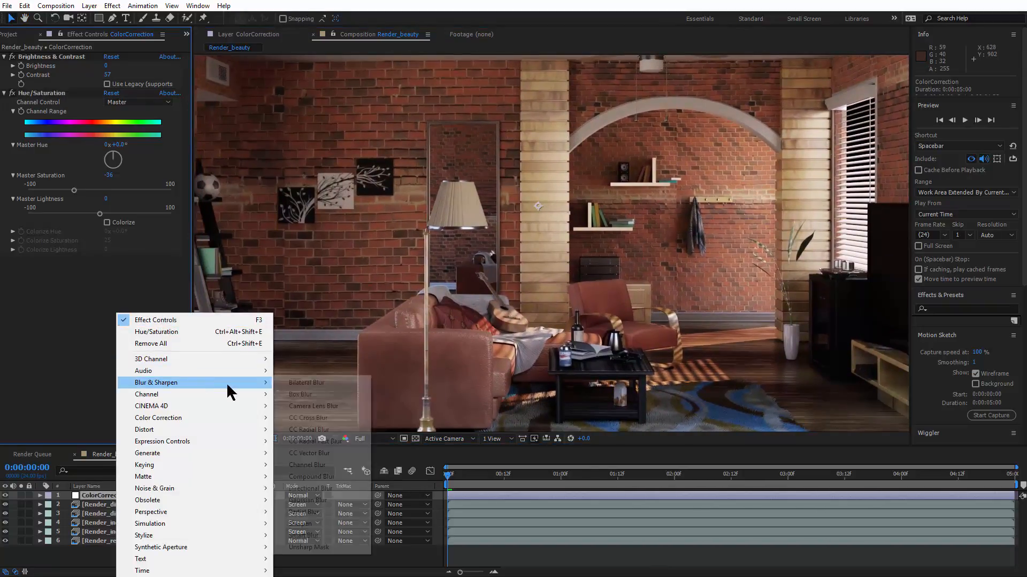
{"action": "mouse_move", "coordinate": [230, 416]}
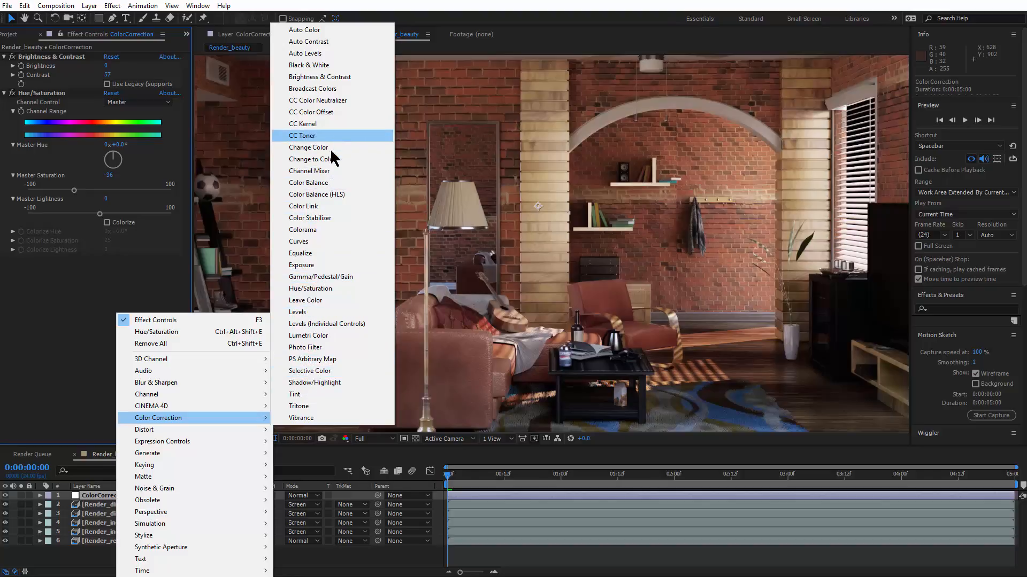
{"action": "left_click", "coordinate": [94, 280]}
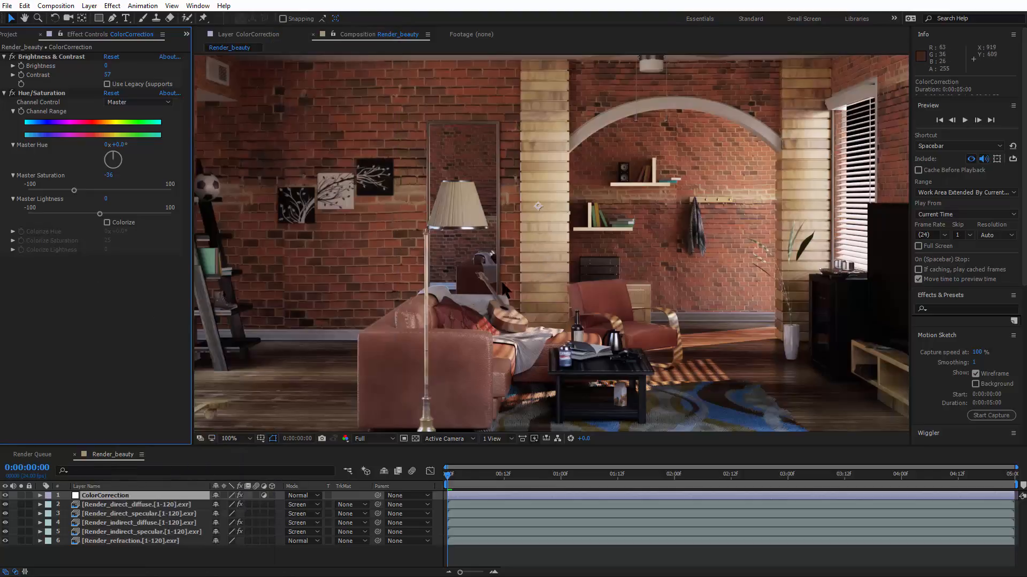
{"action": "key", "text": "h"}
{"action": "left_click_drag", "start_coordinate": [506, 289], "coordinate": [358, 207]}
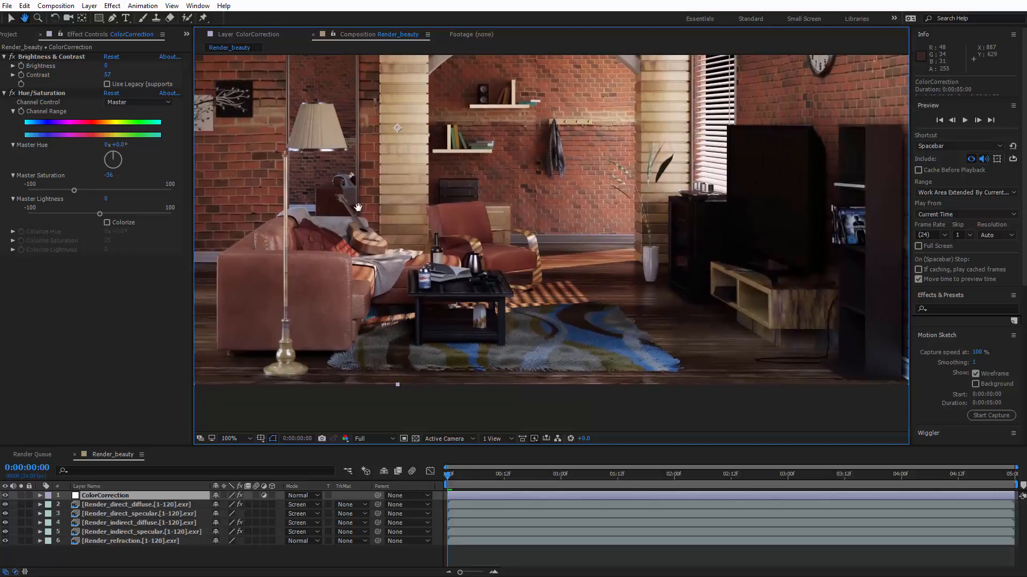
{"action": "left_click_drag", "start_coordinate": [357, 207], "coordinate": [433, 284]}
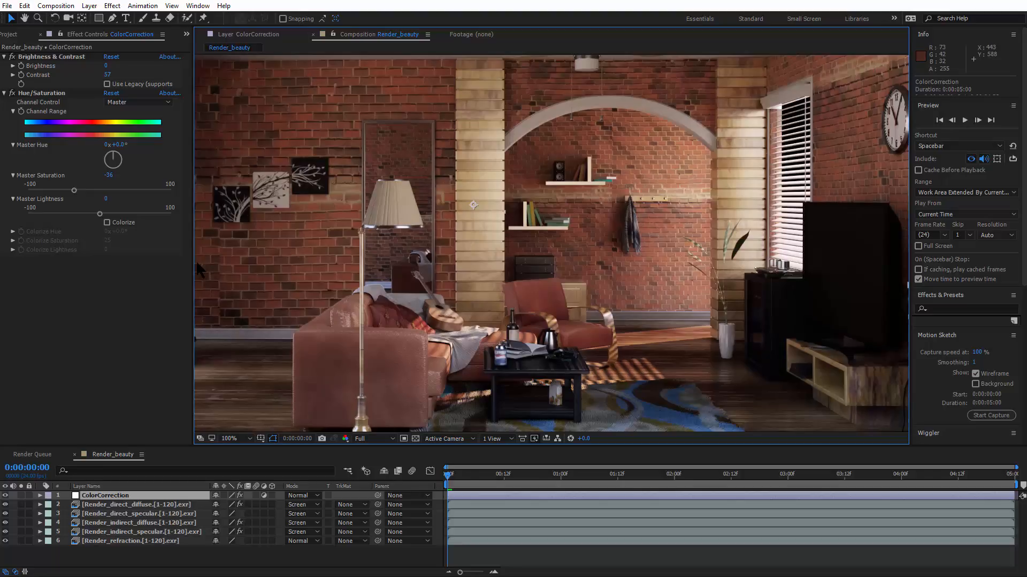
Step: Add the Render_AO.[1-120].exr footage directly beneath the ColorCorrection layer and set its blending mode to Multiply
{"action": "left_click", "coordinate": [15, 35]}
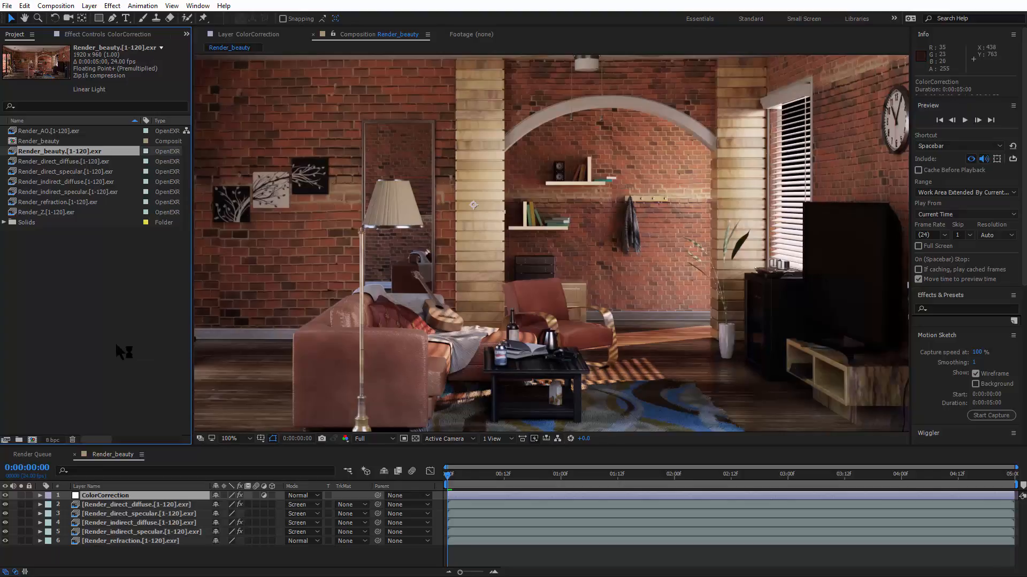
{"action": "left_click", "coordinate": [80, 316]}
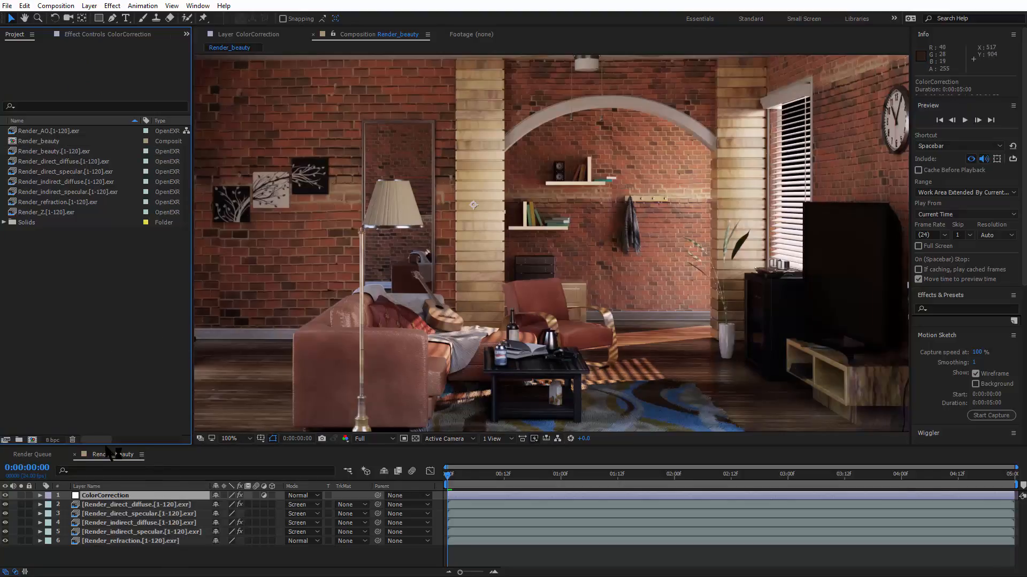
{"action": "left_click_drag", "start_coordinate": [53, 131], "coordinate": [124, 498]}
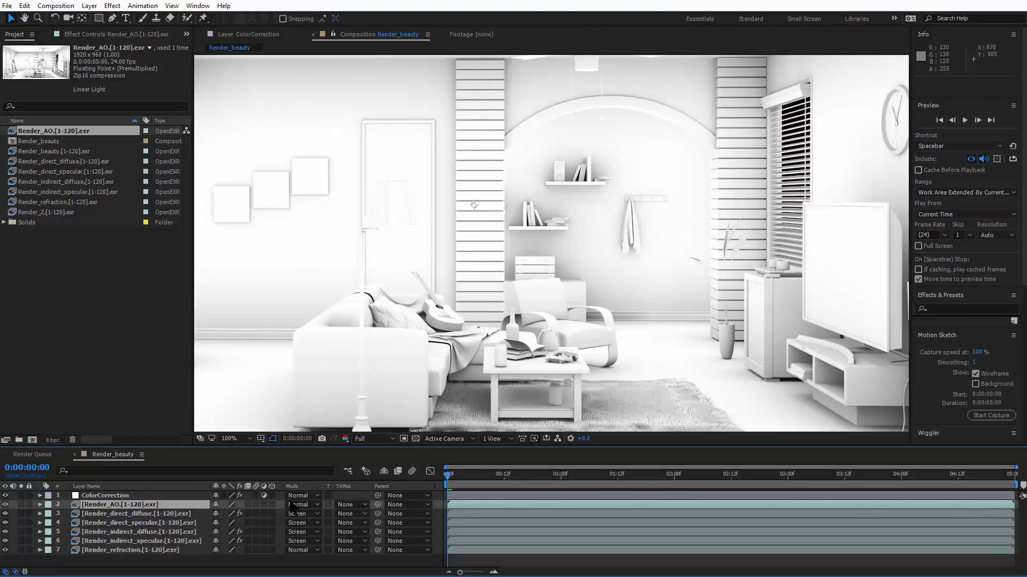
{"action": "left_click", "coordinate": [293, 505]}
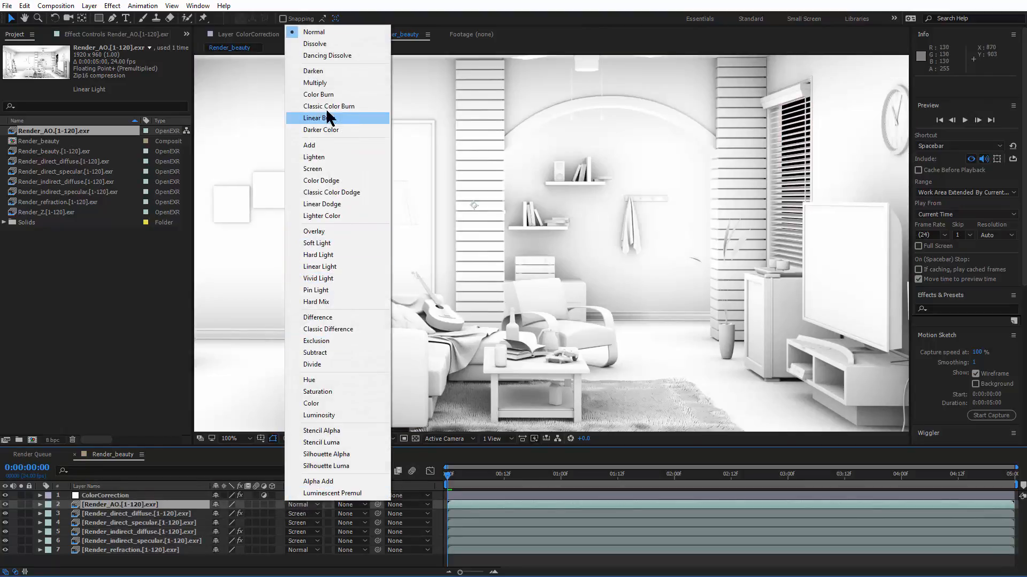
{"action": "left_click", "coordinate": [330, 82]}
Step: Compare the composite with and without the Render_AO layer around the easel, shelf and brick corner
{"action": "key", "text": "h"}
{"action": "left_click_drag", "start_coordinate": [423, 244], "coordinate": [860, 324]}
{"action": "scroll", "coordinate": [855, 321], "scroll_direction": "up", "scroll_amount": 1}
{"action": "left_click", "coordinate": [7, 504]}
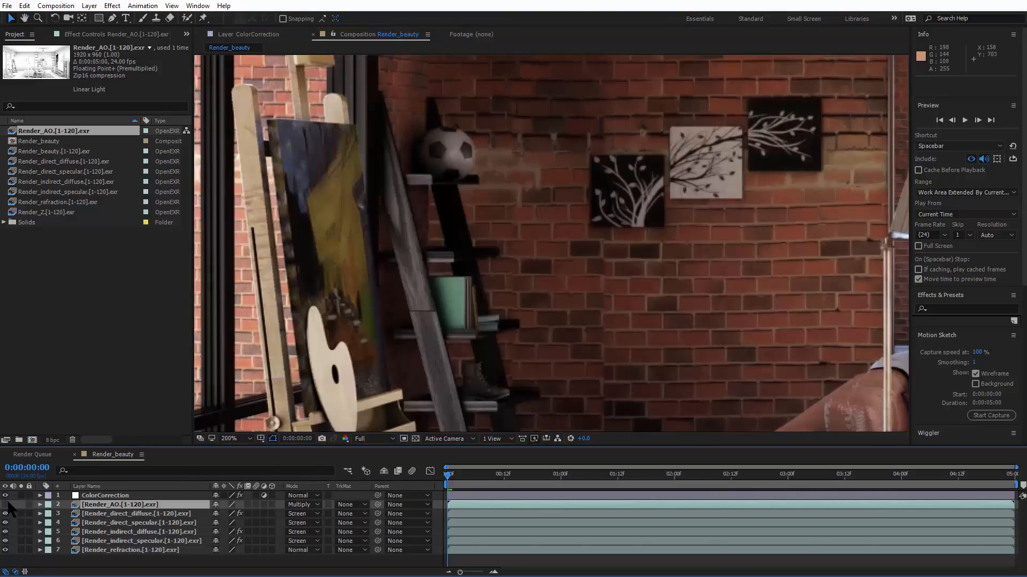
{"action": "left_click", "coordinate": [7, 503]}
{"action": "left_click", "coordinate": [6, 503]}
{"action": "left_click", "coordinate": [6, 504]}
{"action": "left_click", "coordinate": [6, 503]}
{"action": "left_click", "coordinate": [7, 503]}
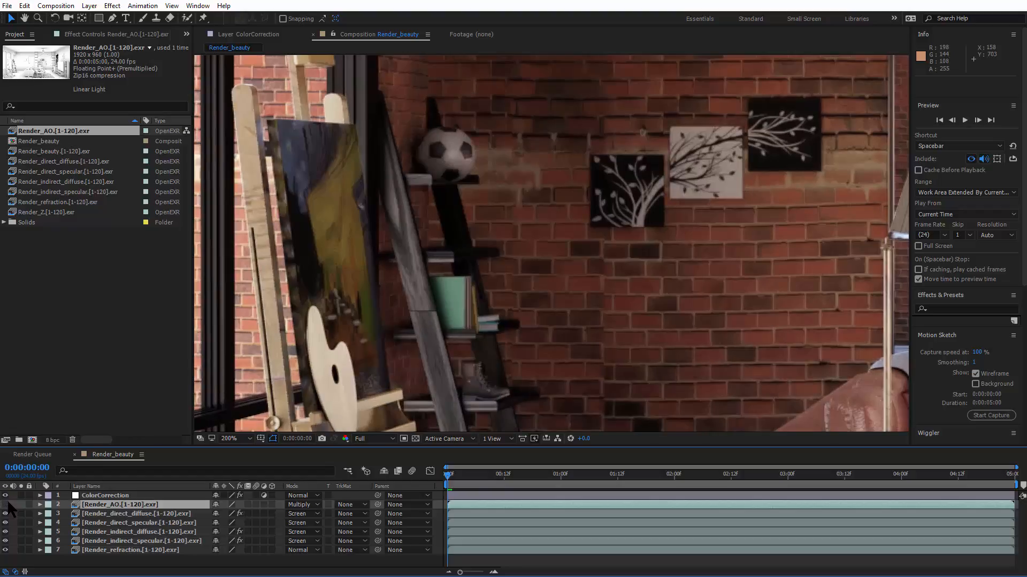
{"action": "left_click", "coordinate": [6, 504]}
{"action": "left_click", "coordinate": [7, 503]}
{"action": "left_click", "coordinate": [7, 503]}
Step: Compare the composite with and without the Render_AO layer around the sofa and coffee table
{"action": "left_click_drag", "start_coordinate": [661, 288], "coordinate": [408, 51]}
{"action": "left_click_drag", "start_coordinate": [516, 262], "coordinate": [319, 278]}
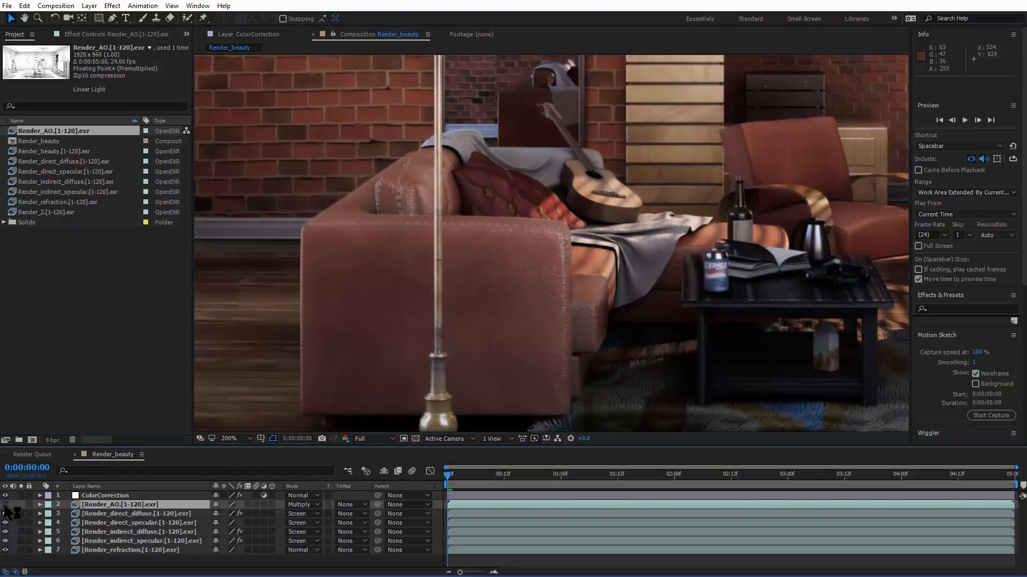
{"action": "left_click", "coordinate": [6, 504]}
{"action": "left_click", "coordinate": [6, 505]}
{"action": "left_click", "coordinate": [7, 505]}
{"action": "left_click", "coordinate": [7, 505]}
Step: Examine the ambient occlusion shading on the coffee table, rug, ceiling and window corner, and across the full frame
{"action": "left_click_drag", "start_coordinate": [552, 308], "coordinate": [323, 284]}
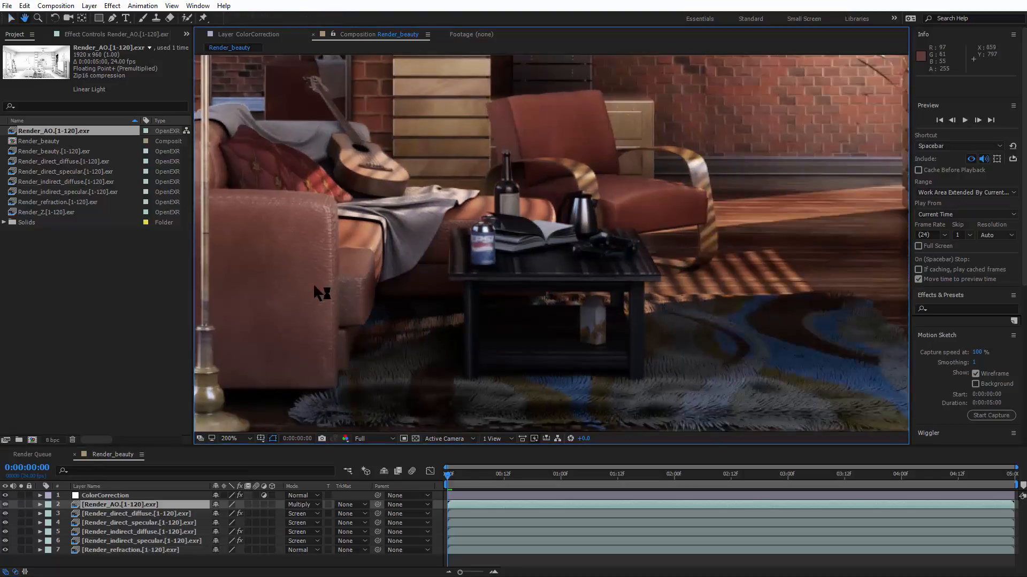
{"action": "scroll", "coordinate": [342, 292], "scroll_direction": "down", "scroll_amount": 1}
{"action": "left_click_drag", "start_coordinate": [508, 321], "coordinate": [473, 422]}
{"action": "left_click_drag", "start_coordinate": [526, 297], "coordinate": [549, 320]}
{"action": "scroll", "coordinate": [549, 320], "scroll_direction": "down", "scroll_amount": 1}
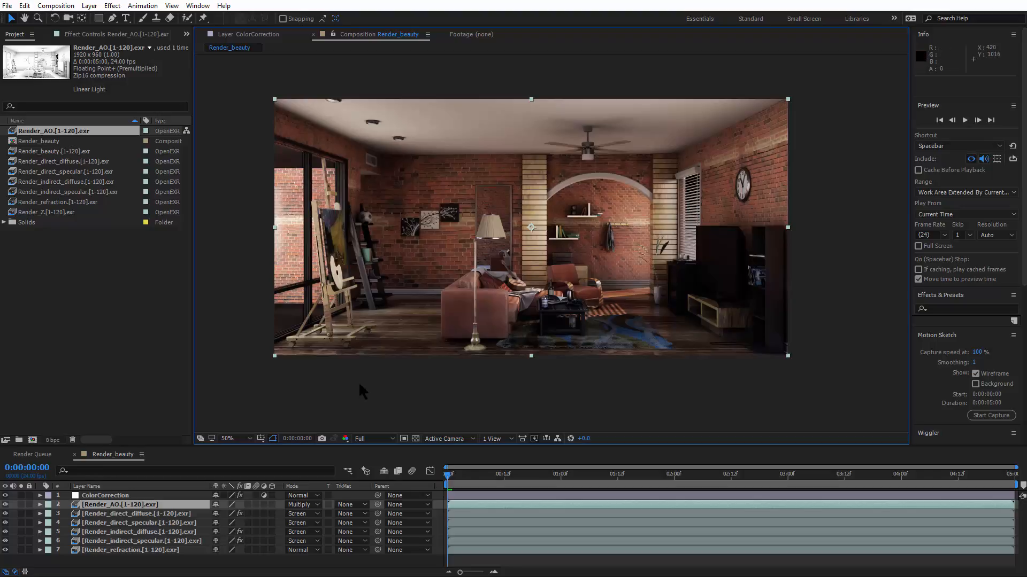
{"action": "scroll", "coordinate": [440, 247], "scroll_direction": "up", "scroll_amount": 1}
{"action": "scroll", "coordinate": [435, 323], "scroll_direction": "up", "scroll_amount": 1}
{"action": "left_click_drag", "start_coordinate": [780, 86], "coordinate": [509, 270]}
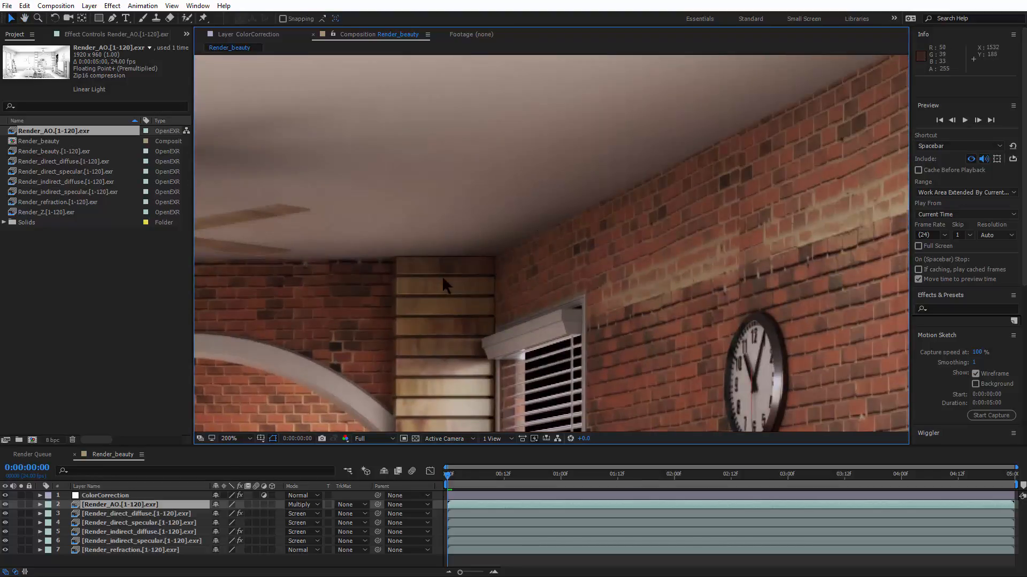
{"action": "scroll", "coordinate": [473, 284], "scroll_direction": "down", "scroll_amount": 2}
{"action": "scroll", "coordinate": [605, 237], "scroll_direction": "up", "scroll_amount": 1}
{"action": "scroll", "coordinate": [604, 237], "scroll_direction": "down", "scroll_amount": 1}
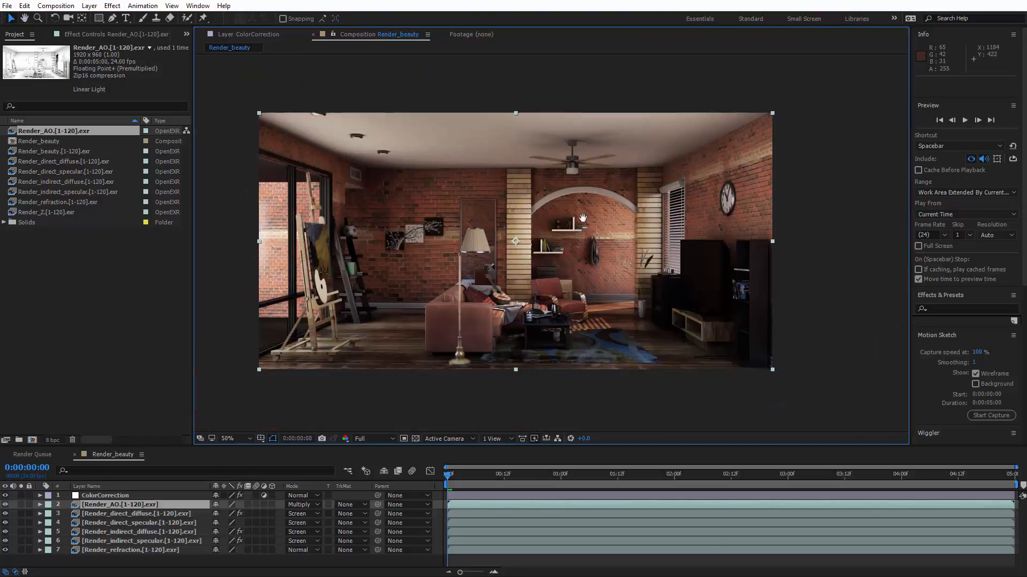
Step: Reduce the Render_AO layer's opacity to 30%
{"action": "left_click", "coordinate": [124, 505]}
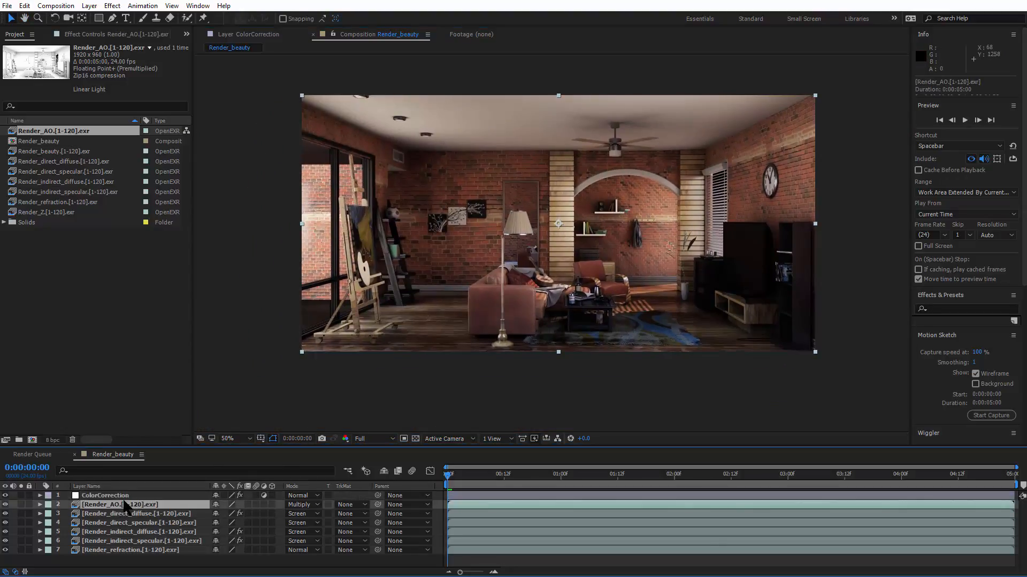
{"action": "key", "text": "t"}
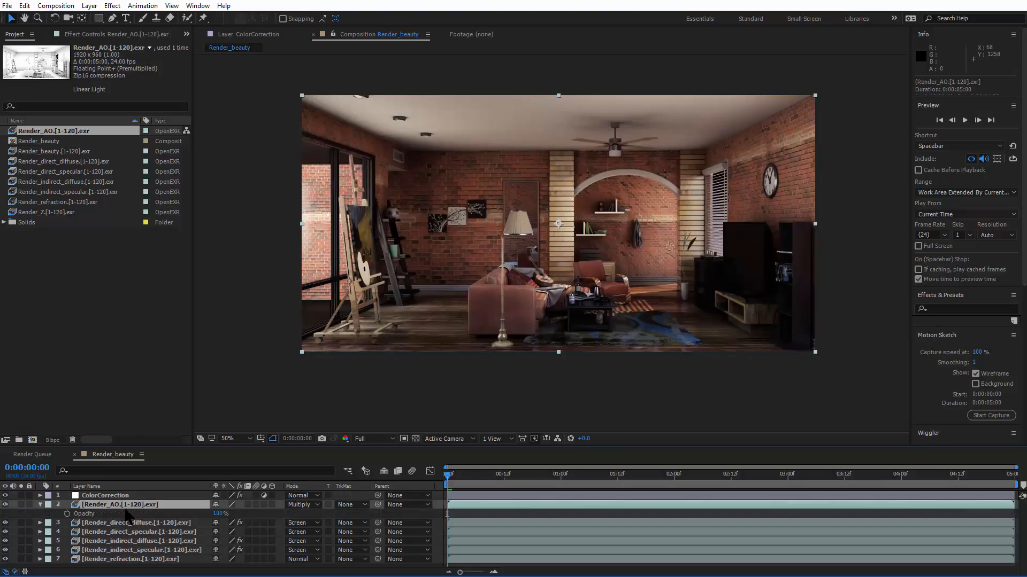
{"action": "left_click_drag", "start_coordinate": [216, 514], "coordinate": [171, 512]}
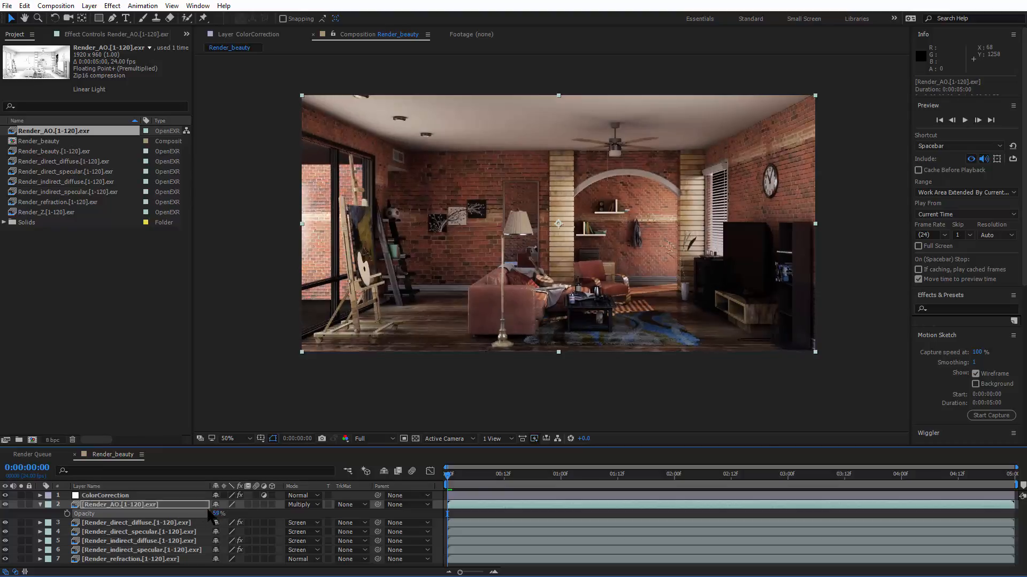
{"action": "left_click", "coordinate": [213, 515]}
{"action": "left_click", "coordinate": [216, 513]}
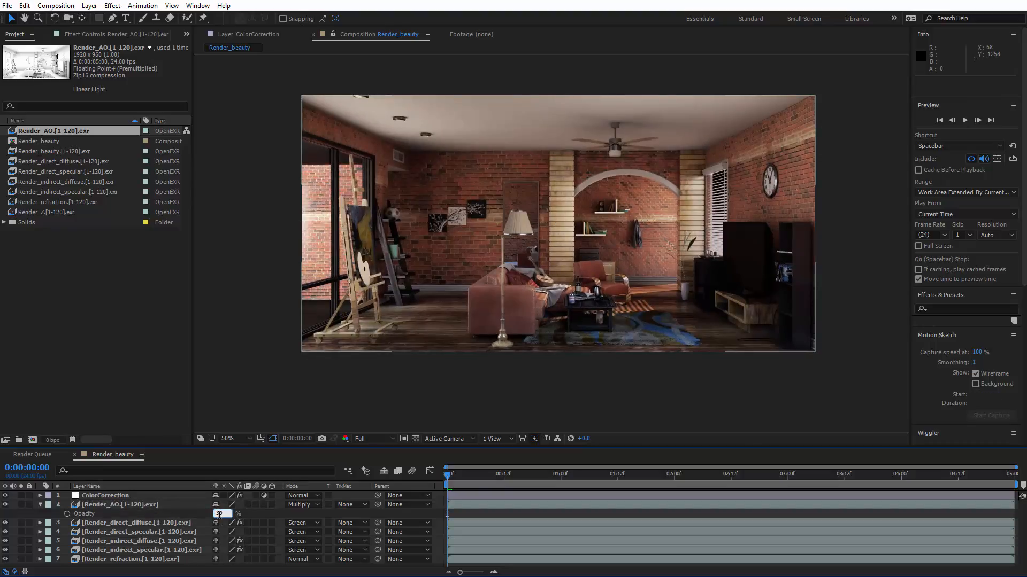
{"action": "key", "text": "Return"}
Step: Examine the softened ambient occlusion on the easel, brick walls, sofa and ceiling, close up and as a full frame
{"action": "key", "text": "period"}
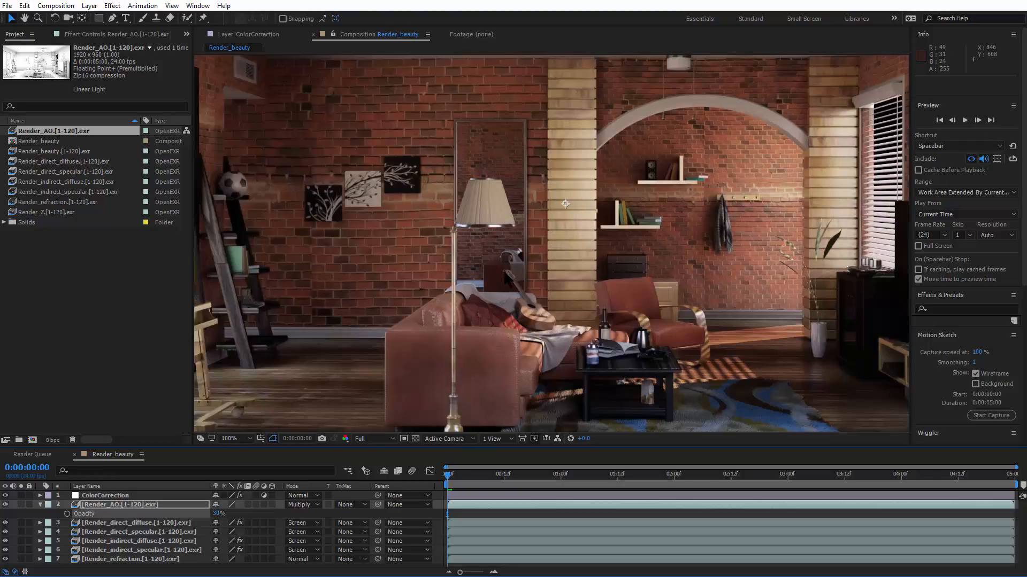
{"action": "left_click_drag", "start_coordinate": [507, 277], "coordinate": [785, 378]}
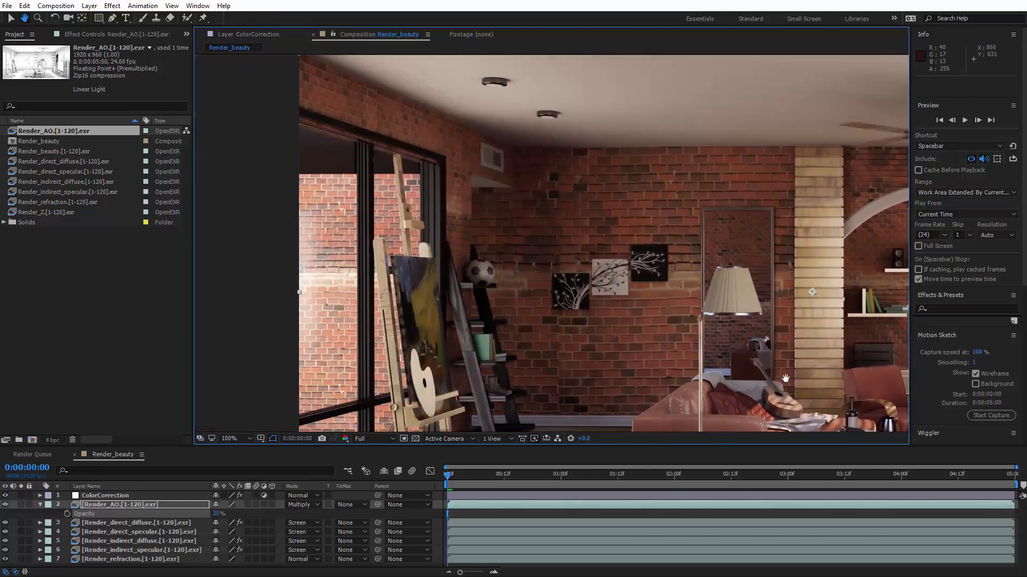
{"action": "scroll", "coordinate": [574, 285], "scroll_direction": "up", "scroll_amount": 4}
{"action": "left_click_drag", "start_coordinate": [781, 81], "coordinate": [470, 59]}
{"action": "scroll", "coordinate": [632, 261], "scroll_direction": "down", "scroll_amount": 4}
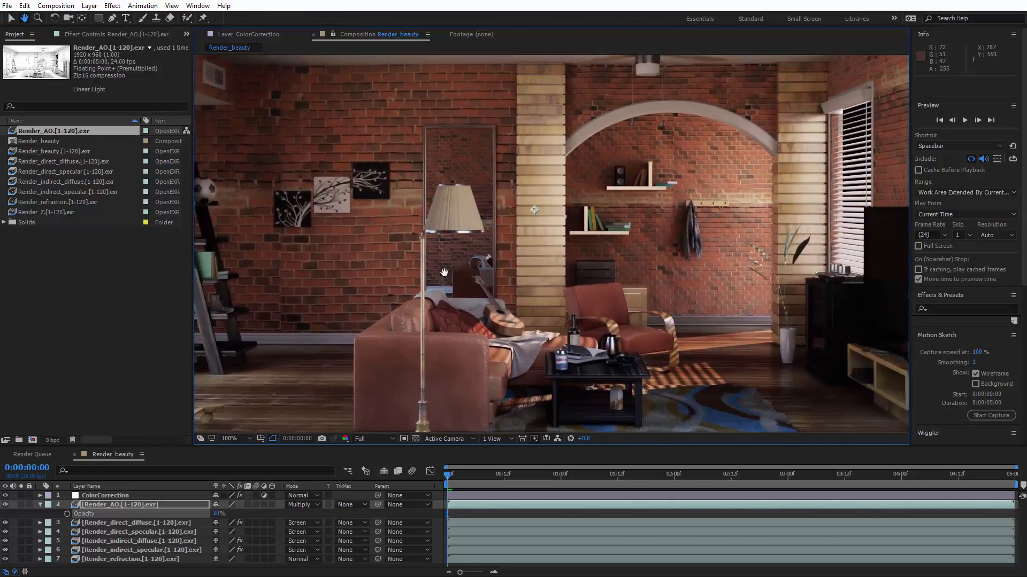
{"action": "left_click_drag", "start_coordinate": [444, 272], "coordinate": [451, 302]}
{"action": "scroll", "coordinate": [497, 288], "scroll_direction": "down", "scroll_amount": 1}
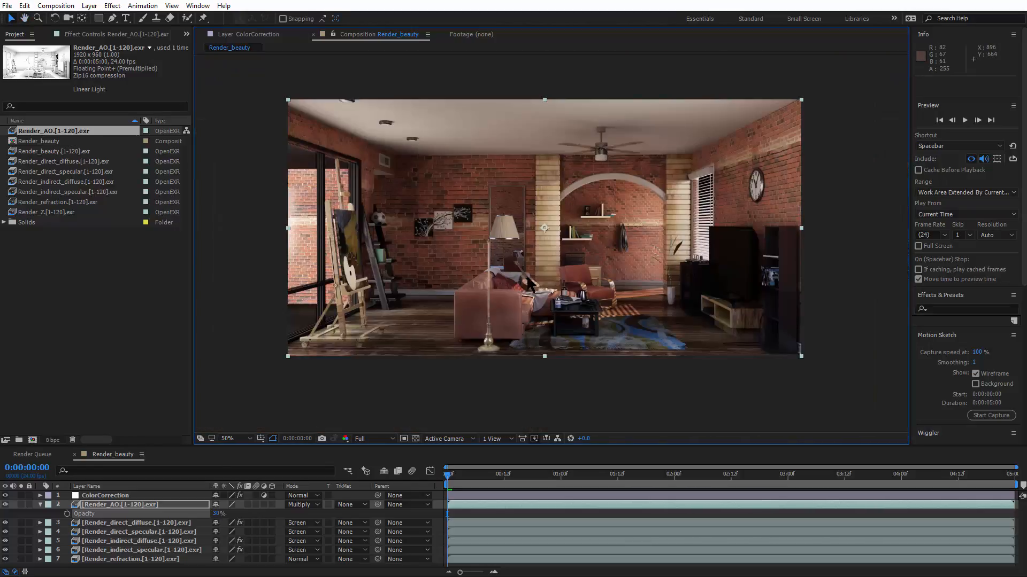
{"action": "scroll", "coordinate": [543, 323], "scroll_direction": "up", "scroll_amount": 1}
{"action": "left_click_drag", "start_coordinate": [535, 289], "coordinate": [574, 290]}
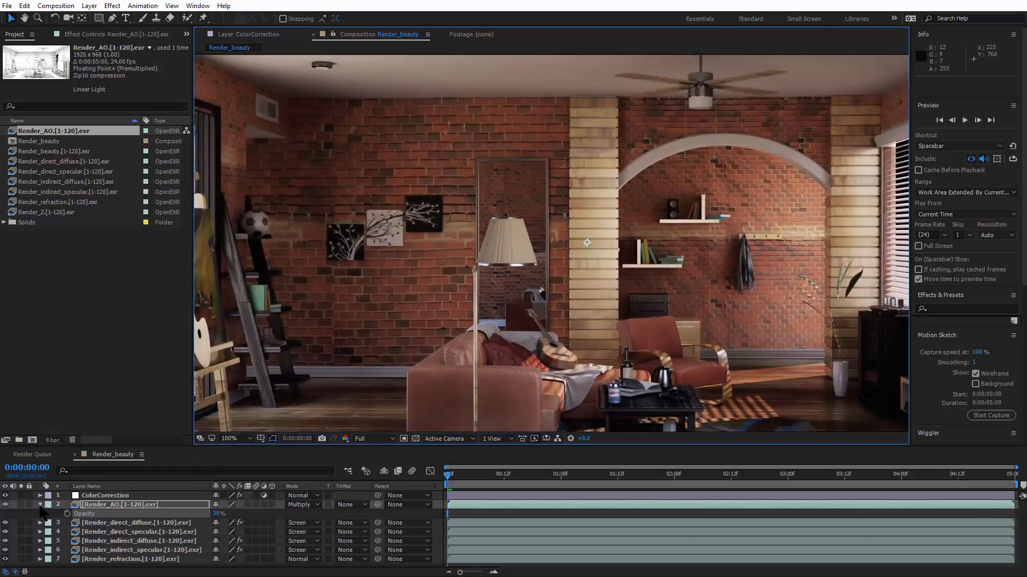
Step: Collapse the Render_AO layer's properties and clear the layer selection
{"action": "left_click", "coordinate": [41, 504]}
{"action": "left_click", "coordinate": [127, 351]}
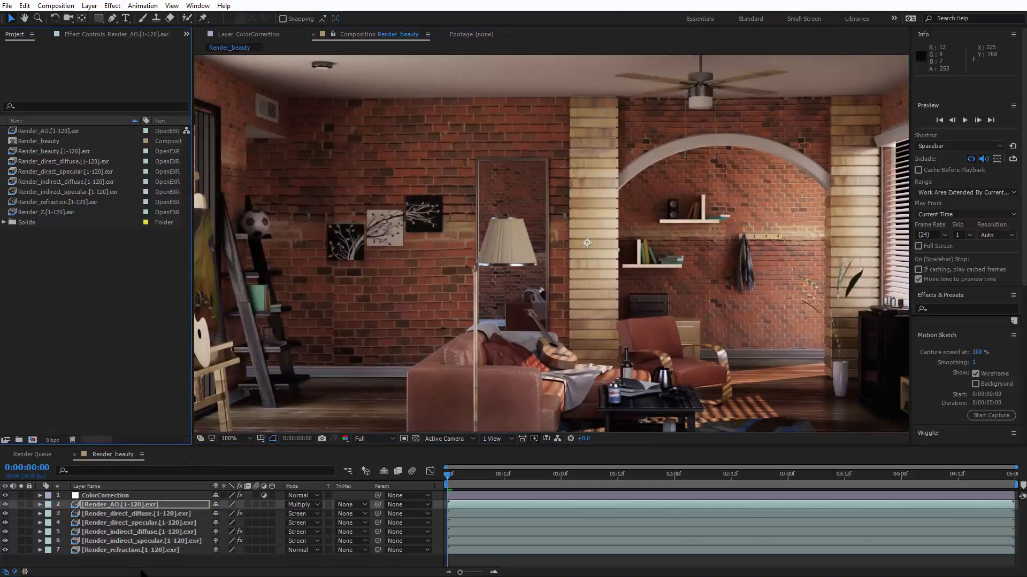
{"action": "left_click_drag", "start_coordinate": [118, 562], "coordinate": [122, 483]}
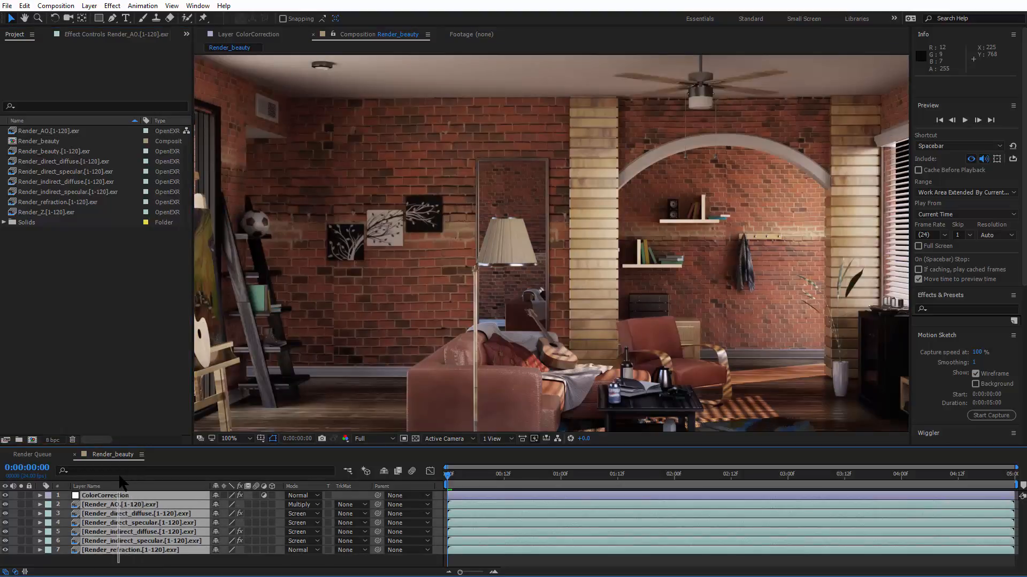
{"action": "left_click", "coordinate": [138, 563]}
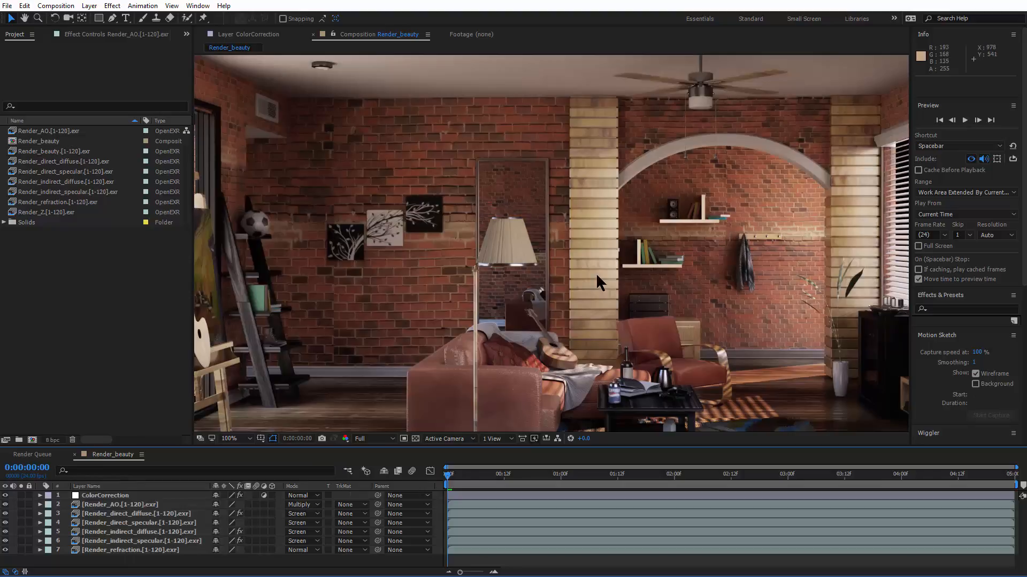
{"action": "key", "text": "h"}
{"action": "left_click_drag", "start_coordinate": [597, 275], "coordinate": [538, 260]}
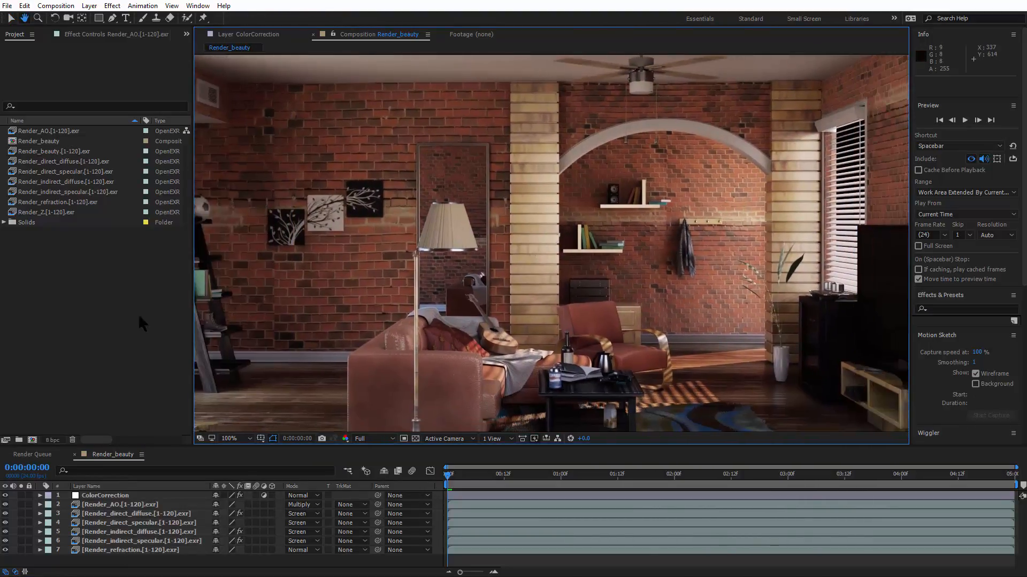
Step: Create a new composition from the Render_Z.[1-120].exr footage
{"action": "key", "text": "v"}
{"action": "left_click", "coordinate": [88, 300]}
{"action": "left_click", "coordinate": [35, 214]}
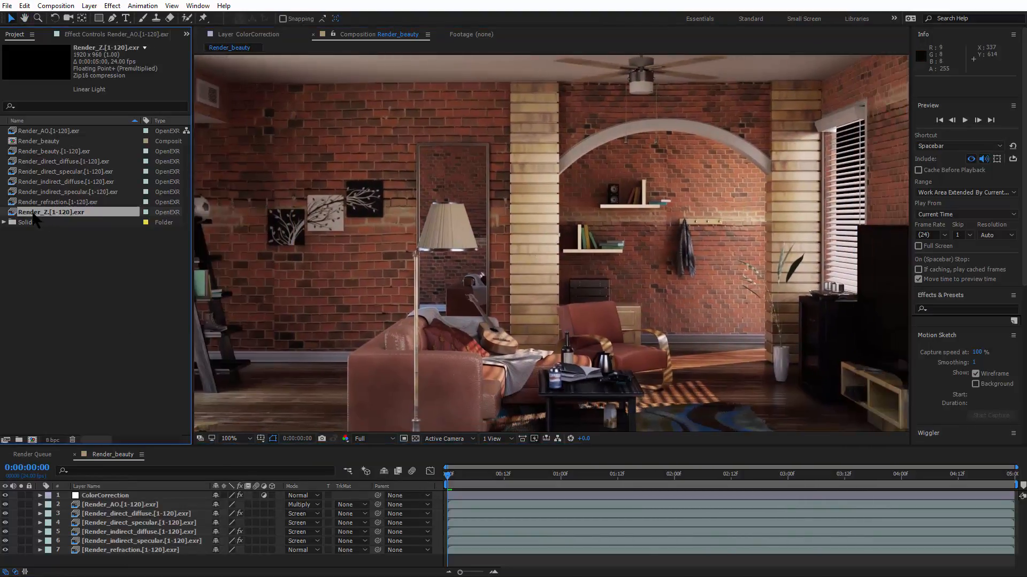
{"action": "left_click_drag", "start_coordinate": [46, 218], "coordinate": [27, 440]}
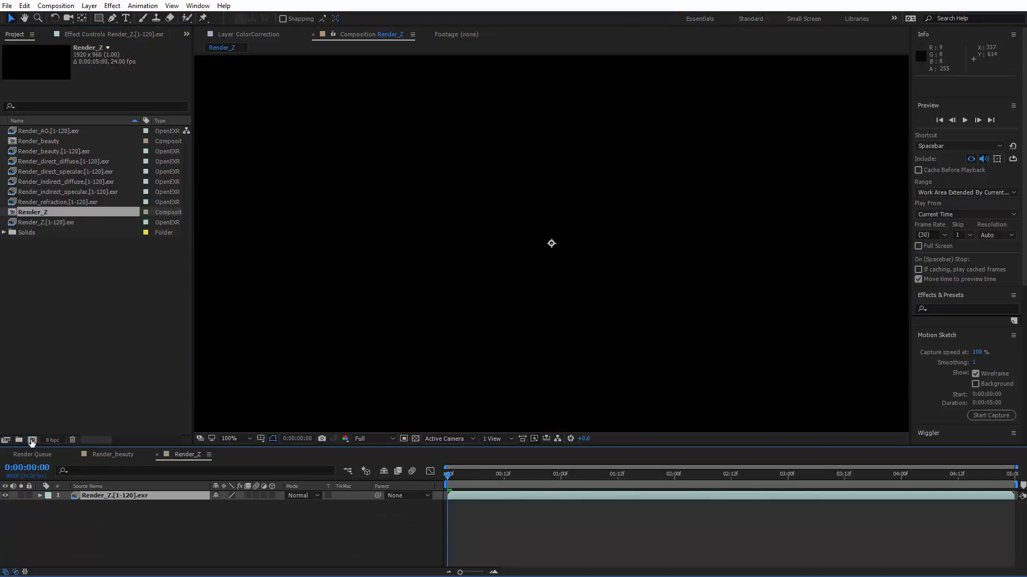
Step: Apply the EXtractoR 3D Channel effect to the Render_Z.[1-120].exr layer
{"action": "left_click", "coordinate": [123, 506]}
{"action": "left_click", "coordinate": [134, 496]}
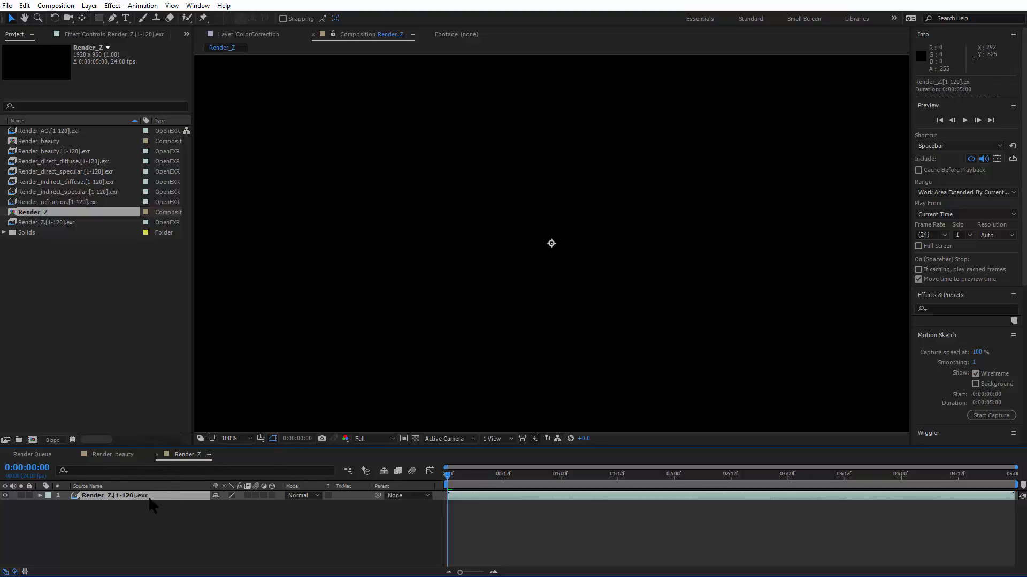
{"action": "right_click", "coordinate": [151, 497]}
{"action": "mouse_move", "coordinate": [259, 133]}
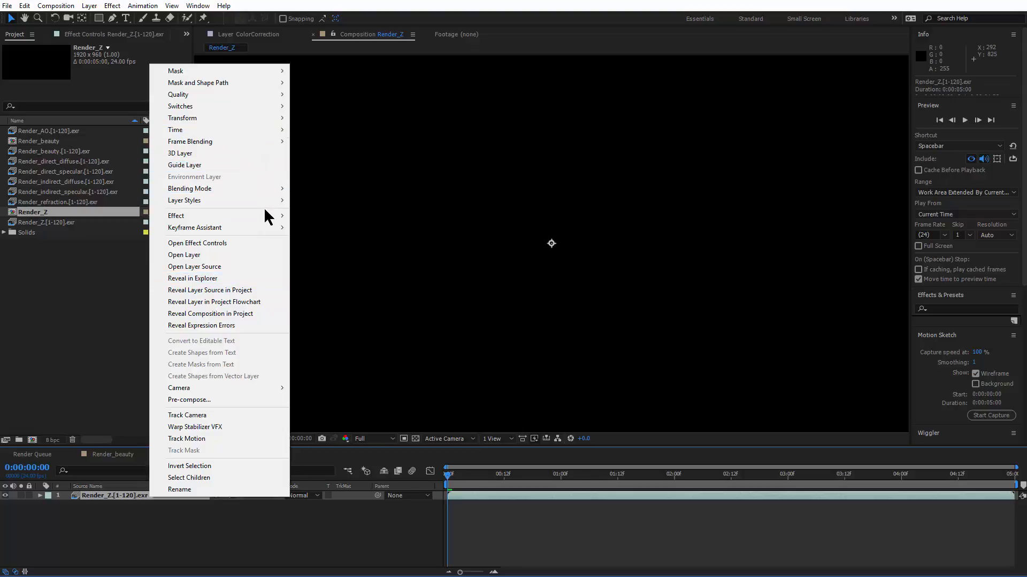
{"action": "mouse_move", "coordinate": [268, 216]}
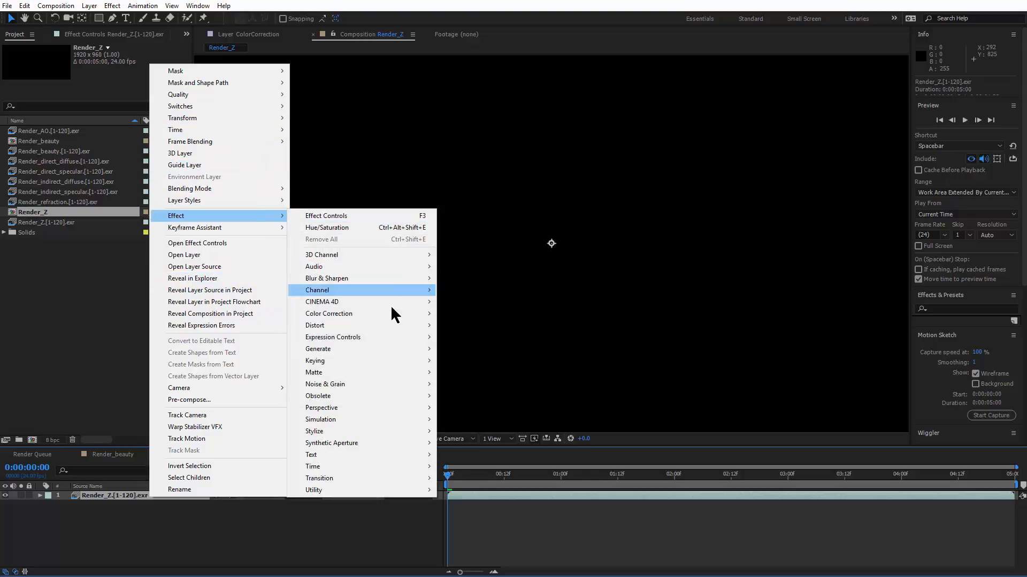
{"action": "mouse_move", "coordinate": [420, 256]}
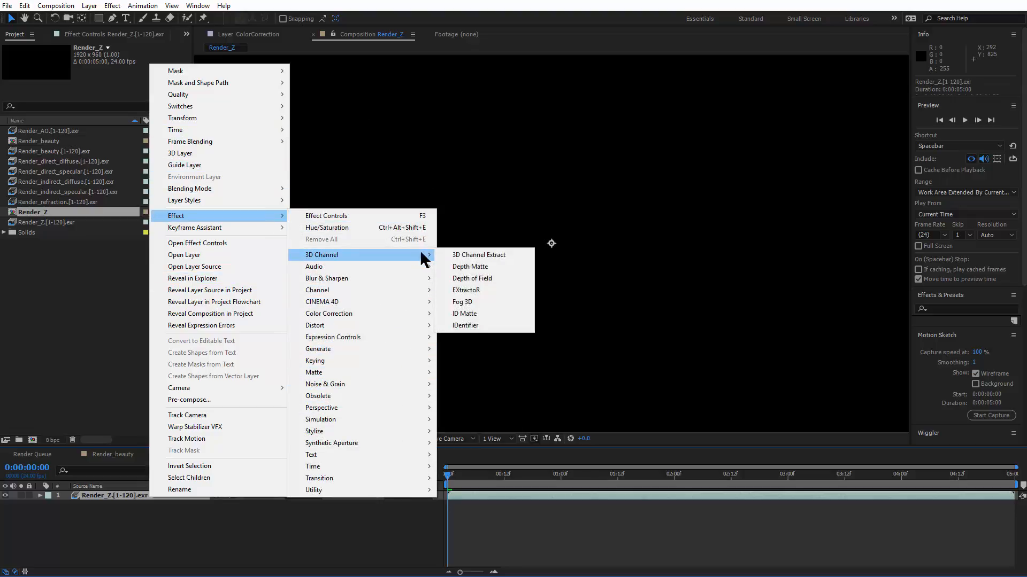
{"action": "left_click", "coordinate": [490, 290]}
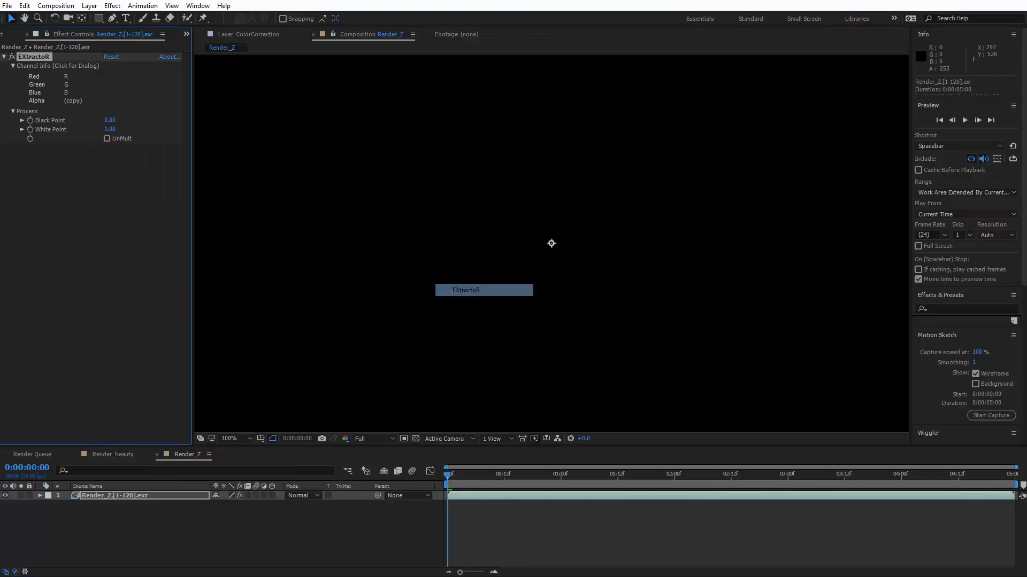
Step: Assign channel A to EXtractoR's red, green and blue outputs, keeping alpha on (copy)
{"action": "left_click", "coordinate": [66, 89]}
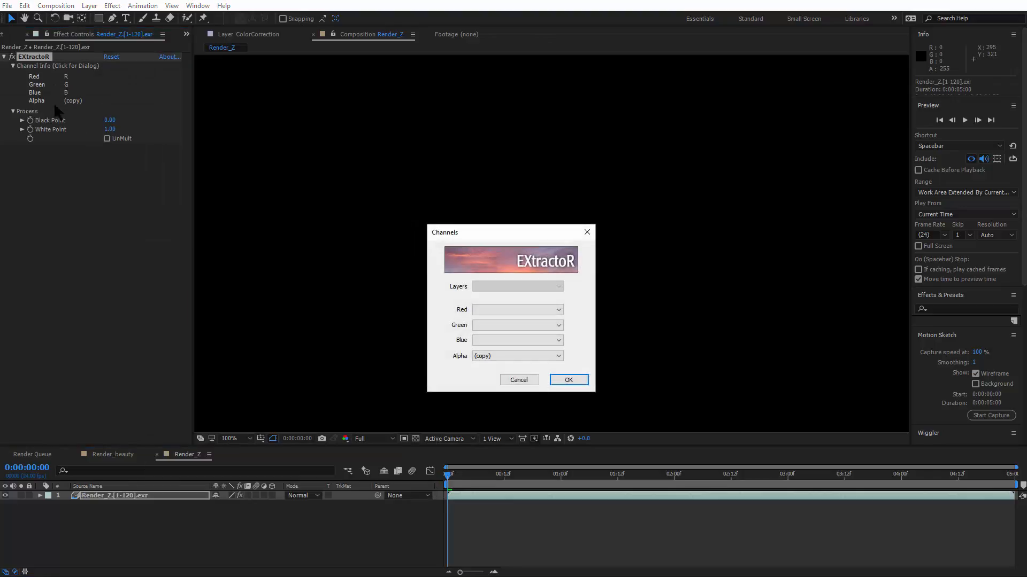
{"action": "left_click", "coordinate": [501, 308]}
{"action": "left_click", "coordinate": [495, 326]}
{"action": "left_click", "coordinate": [490, 325]}
{"action": "left_click", "coordinate": [483, 340]}
{"action": "left_click", "coordinate": [483, 340]}
{"action": "left_click", "coordinate": [489, 355]}
{"action": "left_click", "coordinate": [489, 356]}
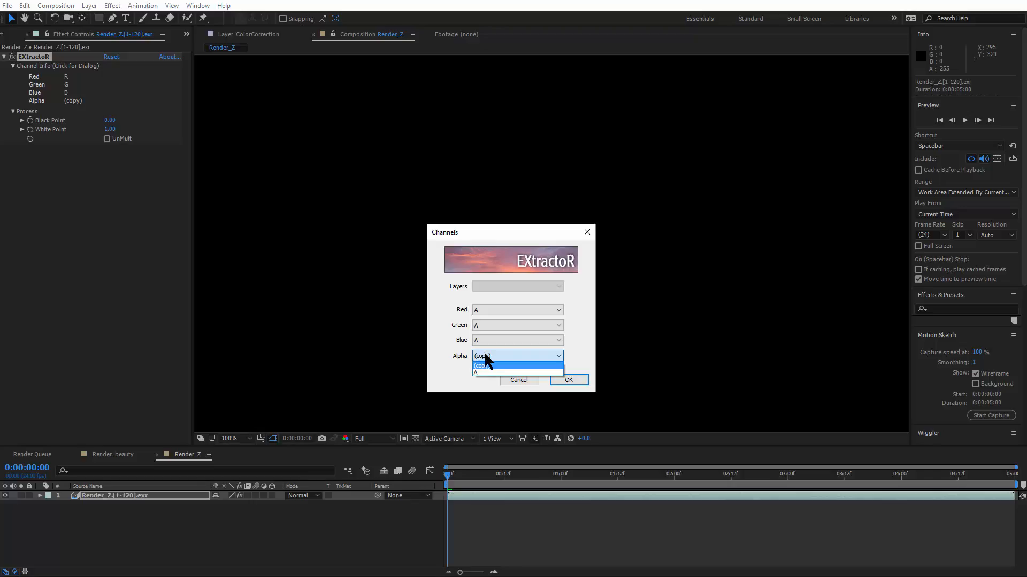
{"action": "left_click", "coordinate": [454, 367]}
{"action": "left_click", "coordinate": [567, 381]}
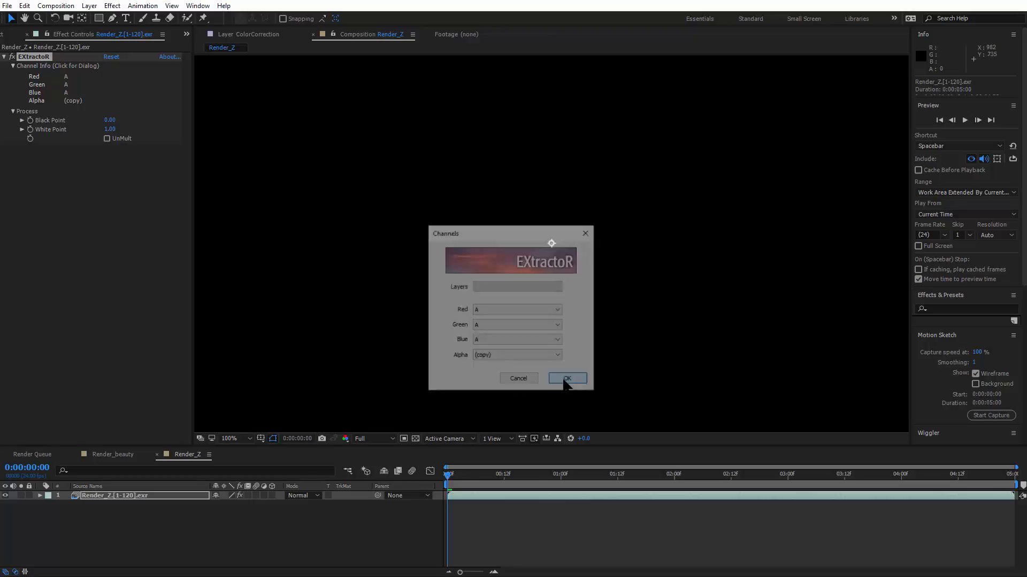
Step: Raise EXtractoR's Black Point to 1520 and inspect the depth pass close up
{"action": "mouse_move", "coordinate": [448, 473]}
{"action": "left_mouse_down"}
{"action": "mouse_move", "coordinate": [539, 475]}
{"action": "mouse_move", "coordinate": [445, 472]}
{"action": "left_mouse_up"}
{"action": "left_click_drag", "start_coordinate": [109, 120], "coordinate": [216, 147]}
{"action": "scroll", "coordinate": [640, 247], "scroll_direction": "up", "scroll_amount": 2}
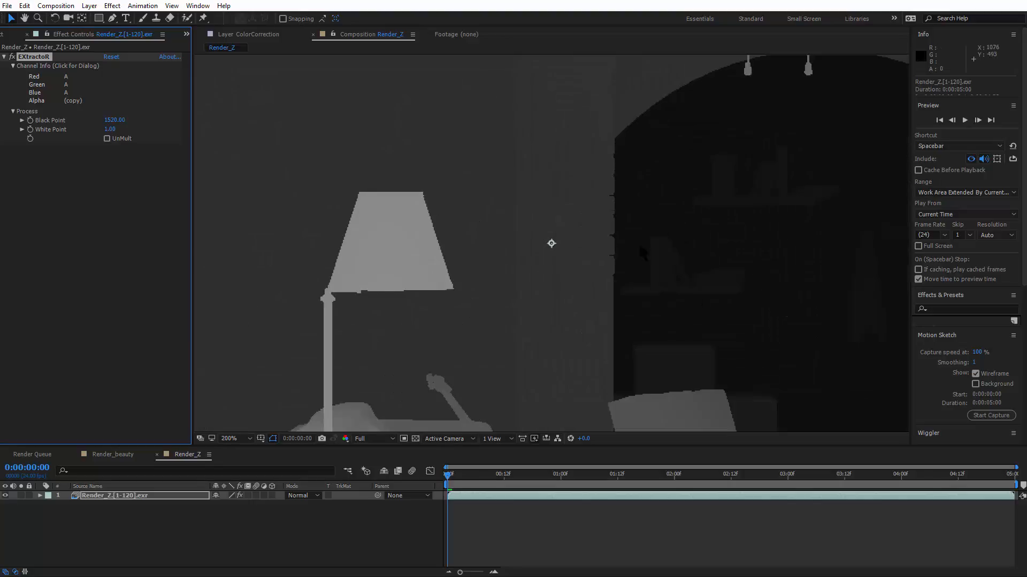
Step: Set EXtractoR's Black Point to 1480 on the Render_Z.[1-120].exr layer, checking the dark archway area
{"action": "left_click_drag", "start_coordinate": [718, 194], "coordinate": [466, 389]}
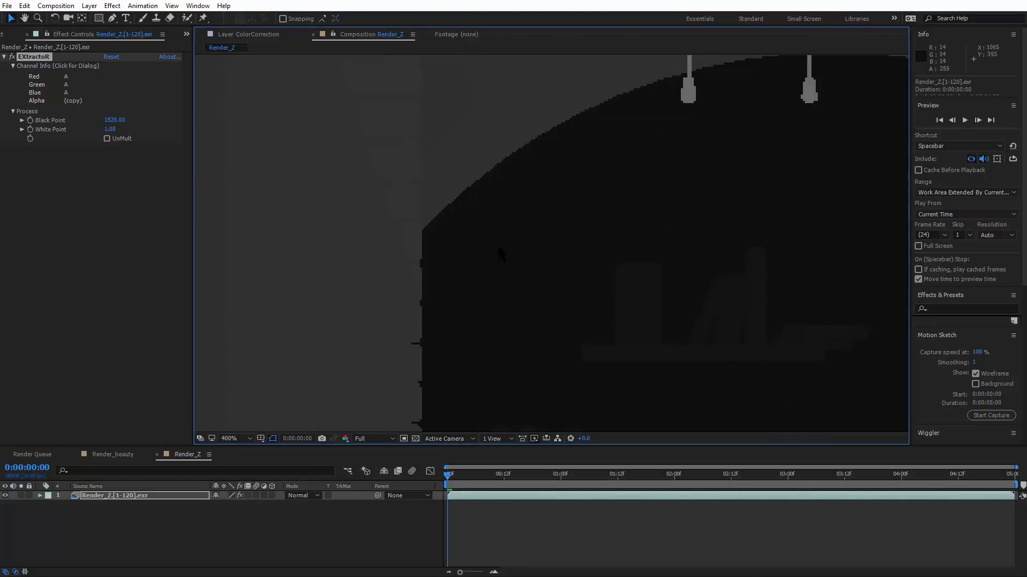
{"action": "left_click_drag", "start_coordinate": [110, 123], "coordinate": [102, 121]}
{"action": "key", "text": "comma"}
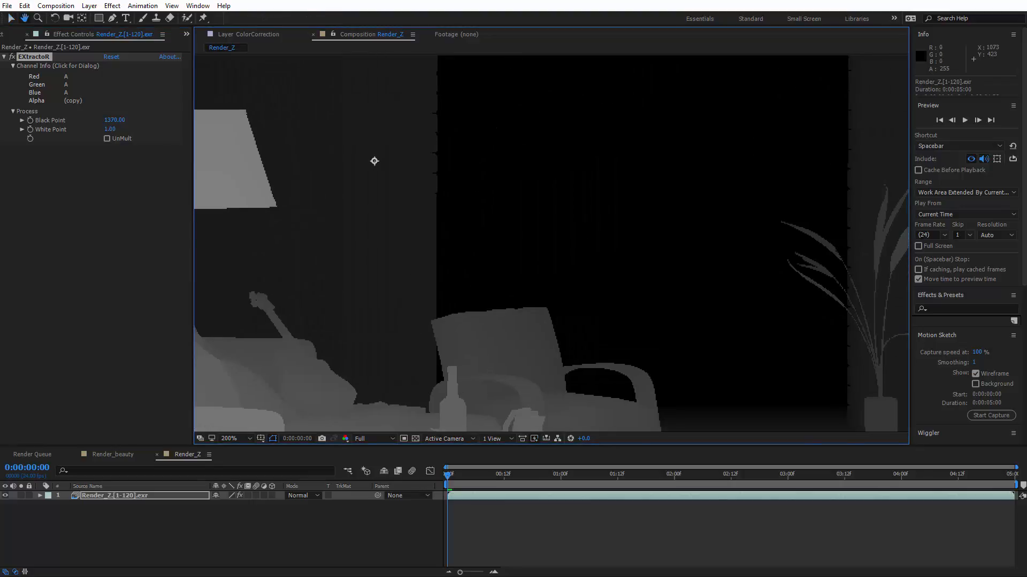
{"action": "left_click_drag", "start_coordinate": [118, 124], "coordinate": [123, 120]}
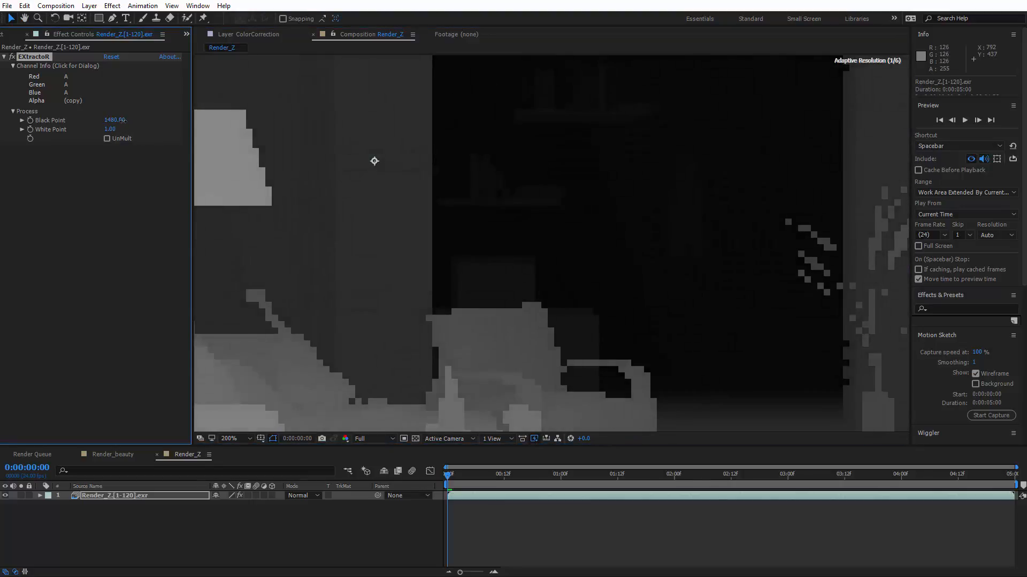
{"action": "left_click_drag", "start_coordinate": [244, 221], "coordinate": [264, 130]}
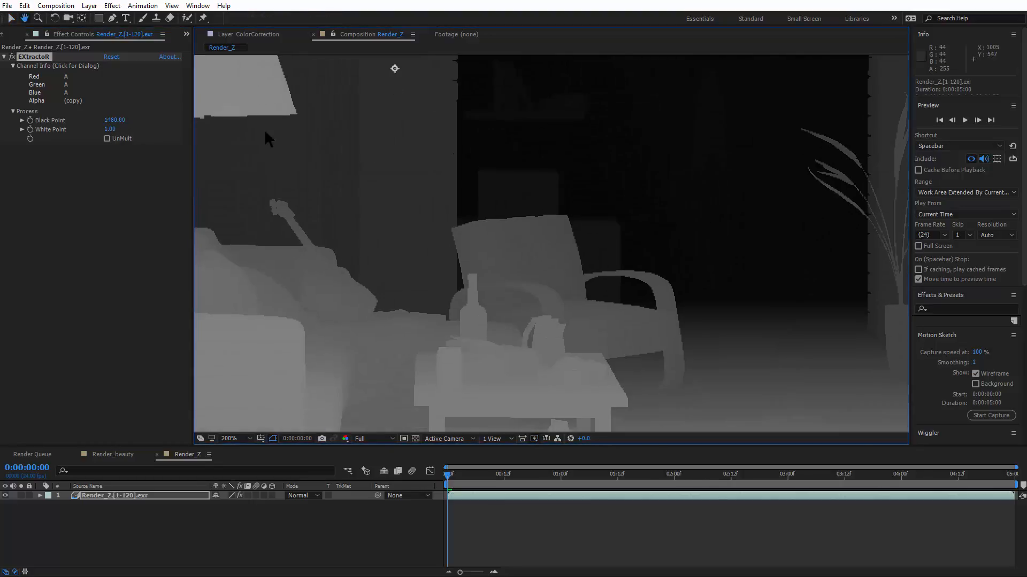
{"action": "scroll", "coordinate": [324, 203], "scroll_direction": "down", "scroll_amount": 2}
{"action": "scroll", "coordinate": [373, 263], "scroll_direction": "up", "scroll_amount": 1}
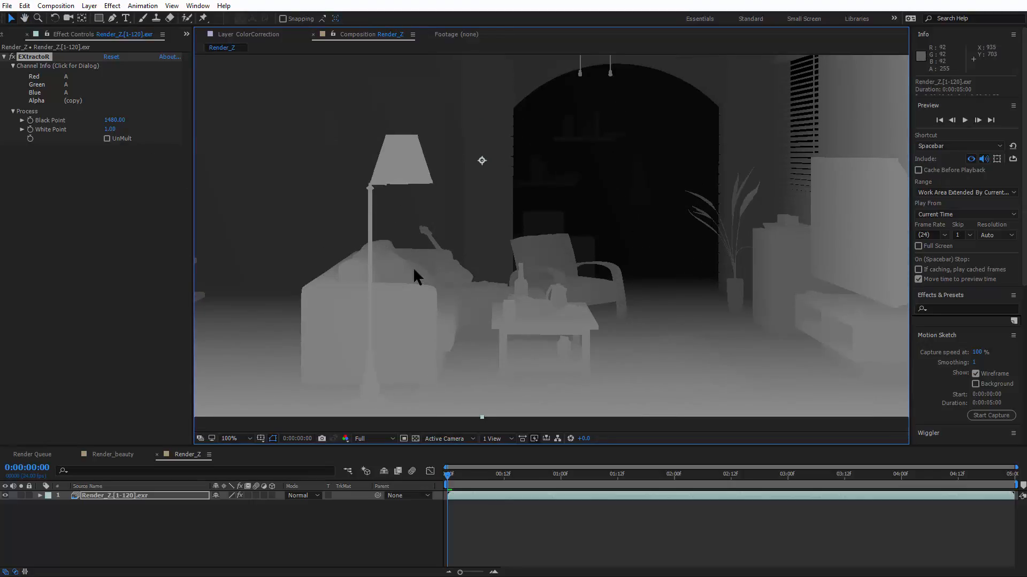
Step: Set EXtractoR's White Point to 621 on the depth layer
{"action": "scroll", "coordinate": [597, 303], "scroll_direction": "down", "scroll_amount": 2}
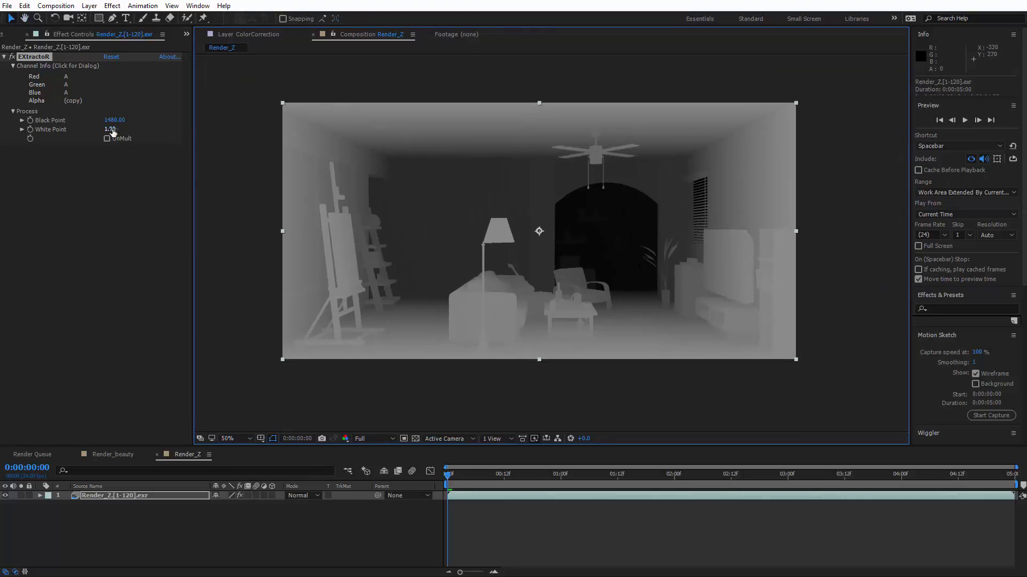
{"action": "left_click_drag", "start_coordinate": [110, 129], "coordinate": [147, 131]}
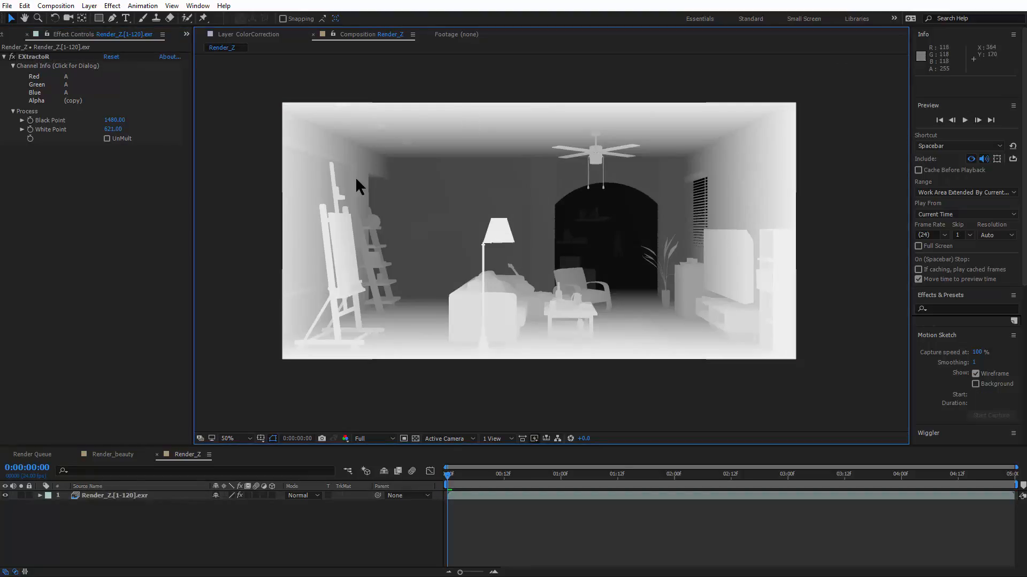
{"action": "key", "text": "slash"}
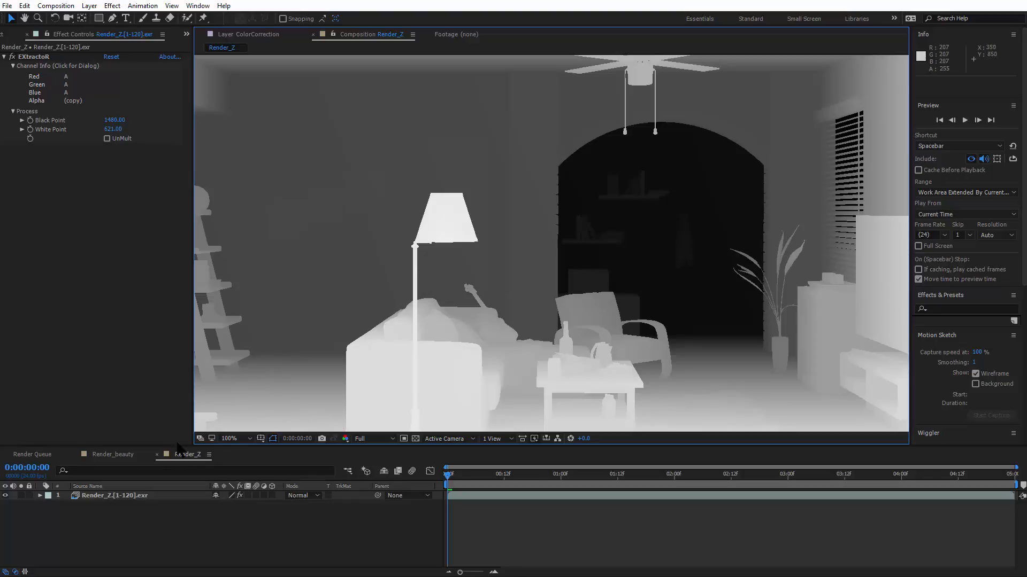
Step: Add the Render_Z composition as the top layer of the Render_beauty composition
{"action": "left_click", "coordinate": [32, 455]}
{"action": "left_click", "coordinate": [109, 455]}
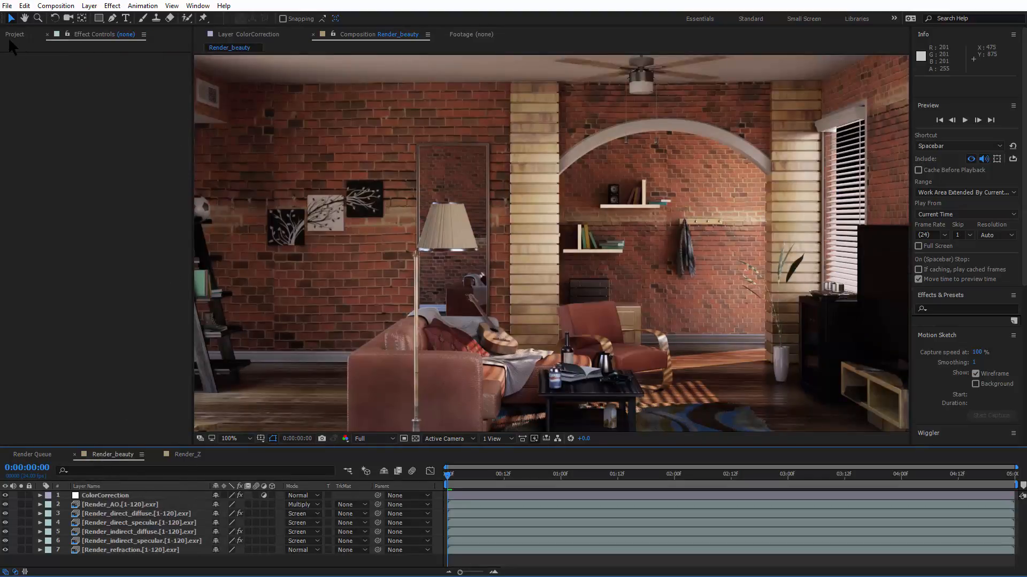
{"action": "left_click", "coordinate": [14, 34]}
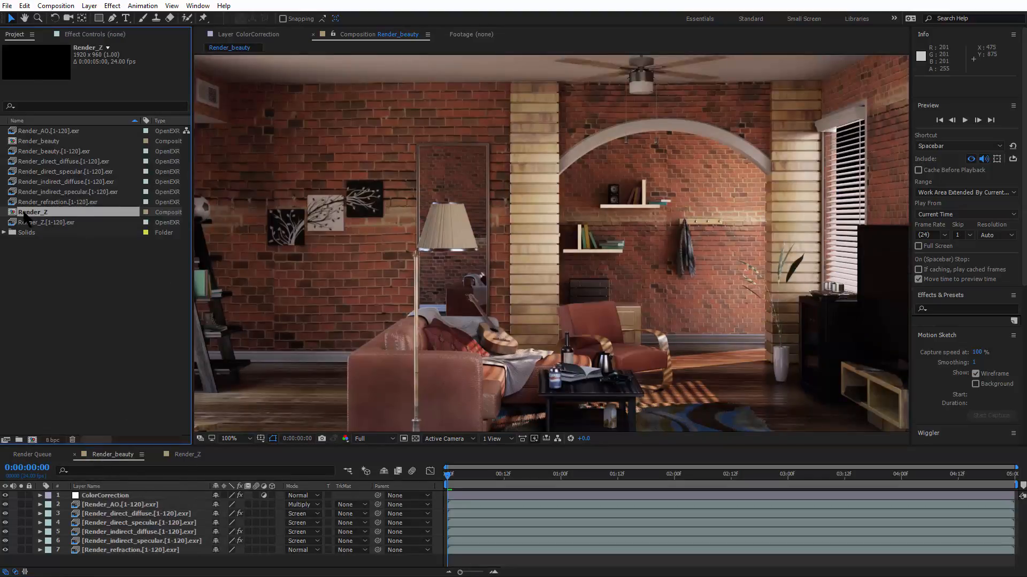
{"action": "left_click_drag", "start_coordinate": [24, 218], "coordinate": [78, 496]}
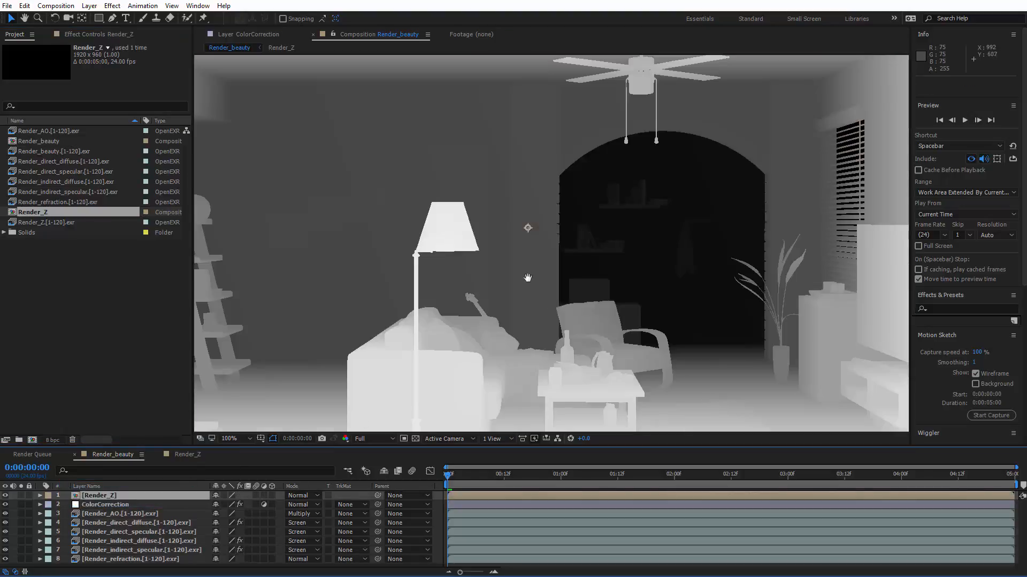
{"action": "scroll", "coordinate": [449, 236], "scroll_direction": "down", "scroll_amount": 1}
{"action": "left_click_drag", "start_coordinate": [449, 231], "coordinate": [454, 262]}
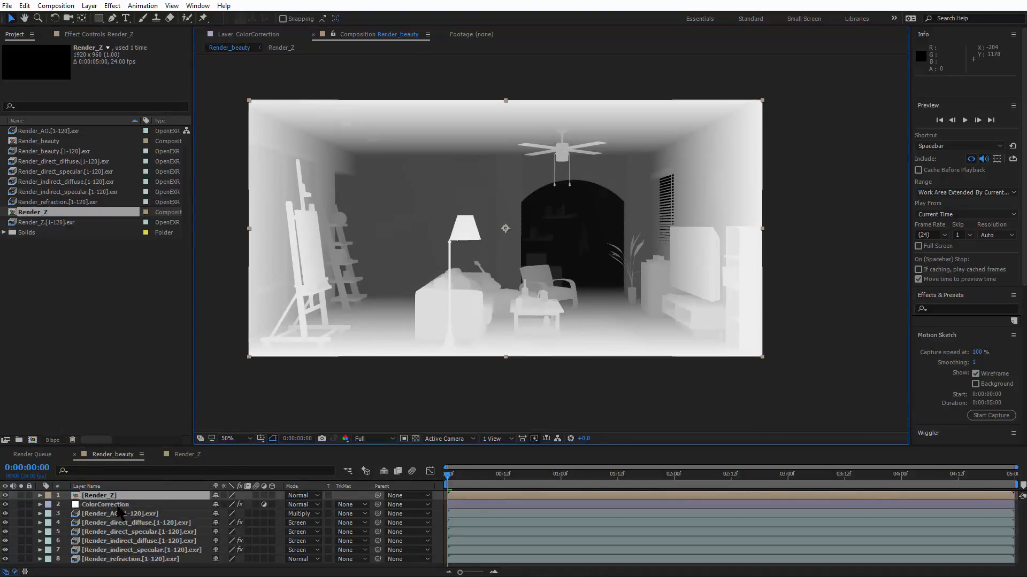
Step: Create a new adjustment layer above Render_Z and name it DOF
{"action": "left_click", "coordinate": [88, 6]}
{"action": "mouse_move", "coordinate": [149, 21]}
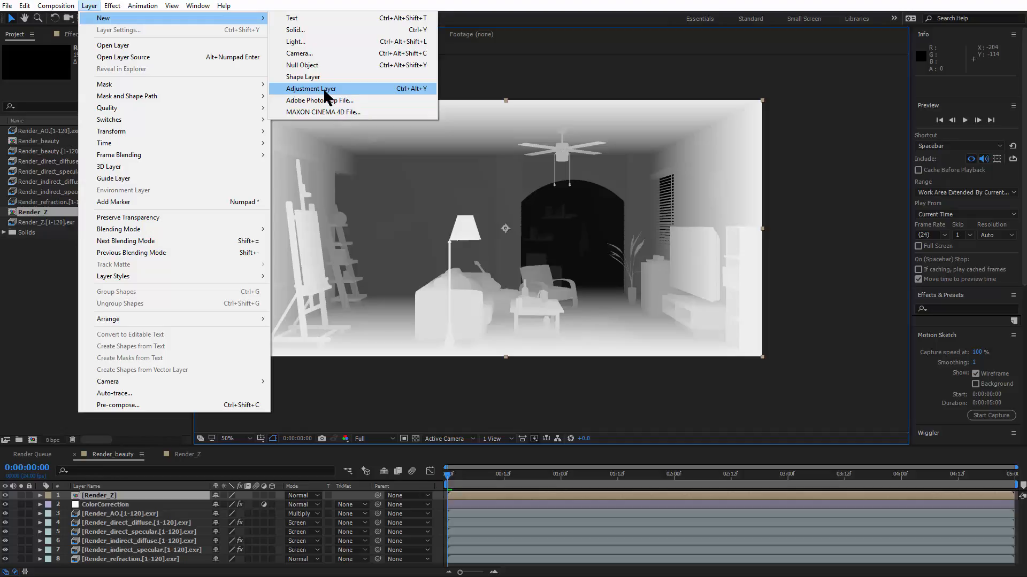
{"action": "left_click", "coordinate": [323, 88]}
{"action": "right_click", "coordinate": [112, 495]}
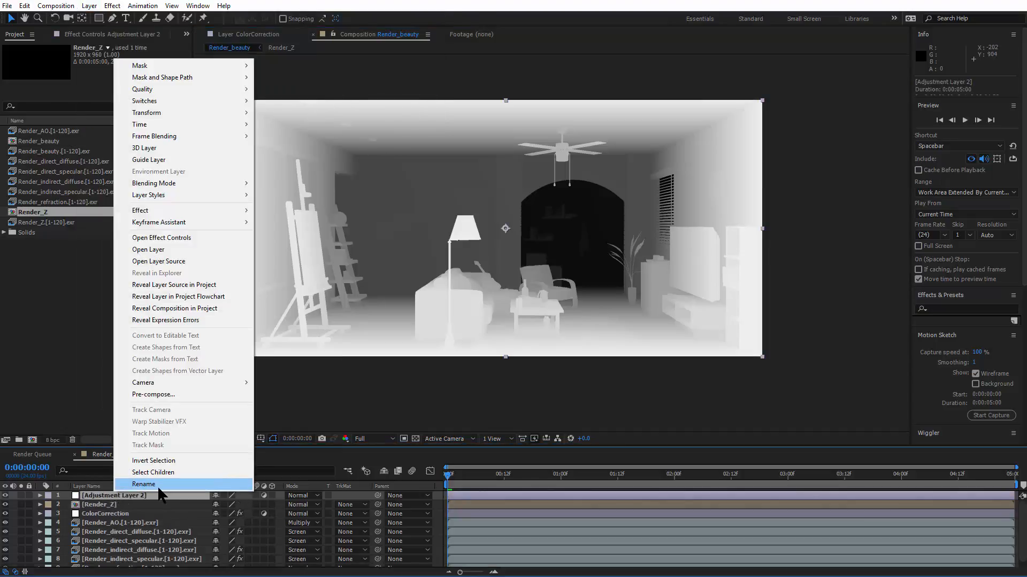
{"action": "left_click", "coordinate": [136, 484]}
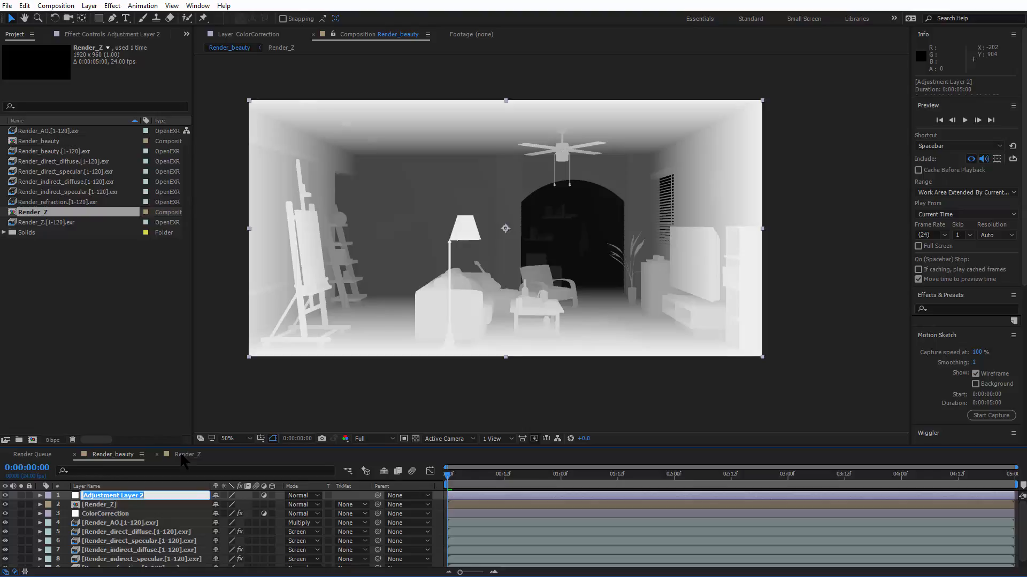
{"action": "type", "text": "FO"}
{"action": "type", "text": "F"}
{"action": "key", "text": "Return"}
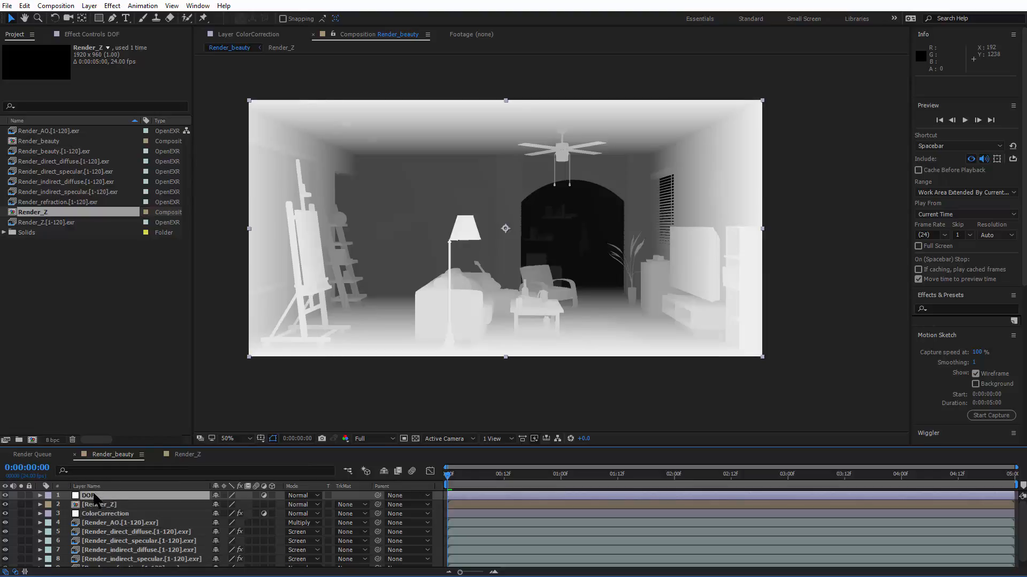
Step: Compare the DOF and ColorCorrection layers' custom names with their source names in the timeline
{"action": "left_click", "coordinate": [104, 515]}
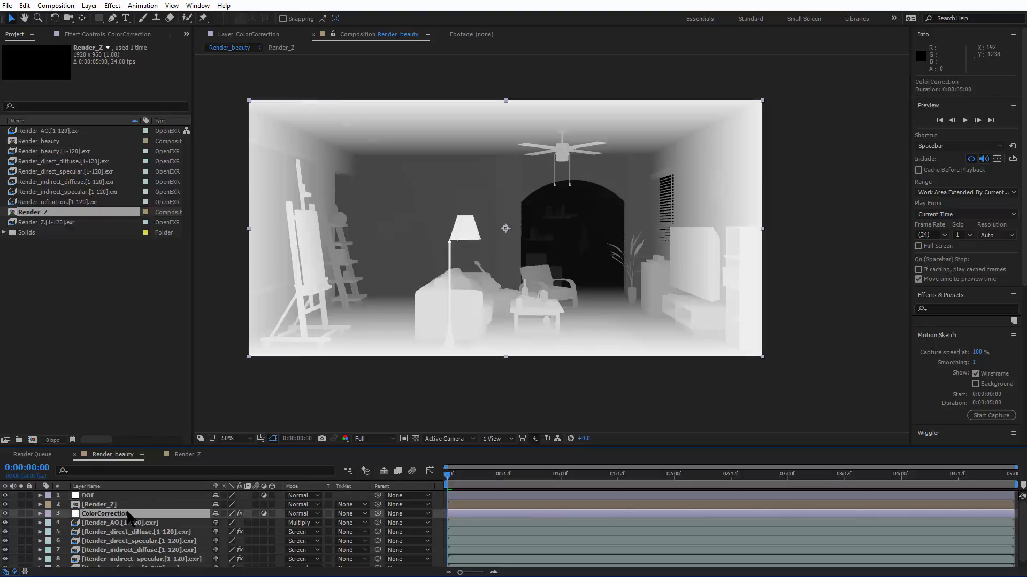
{"action": "left_click", "coordinate": [88, 495]}
{"action": "left_click", "coordinate": [105, 515], "text": "ctrl"}
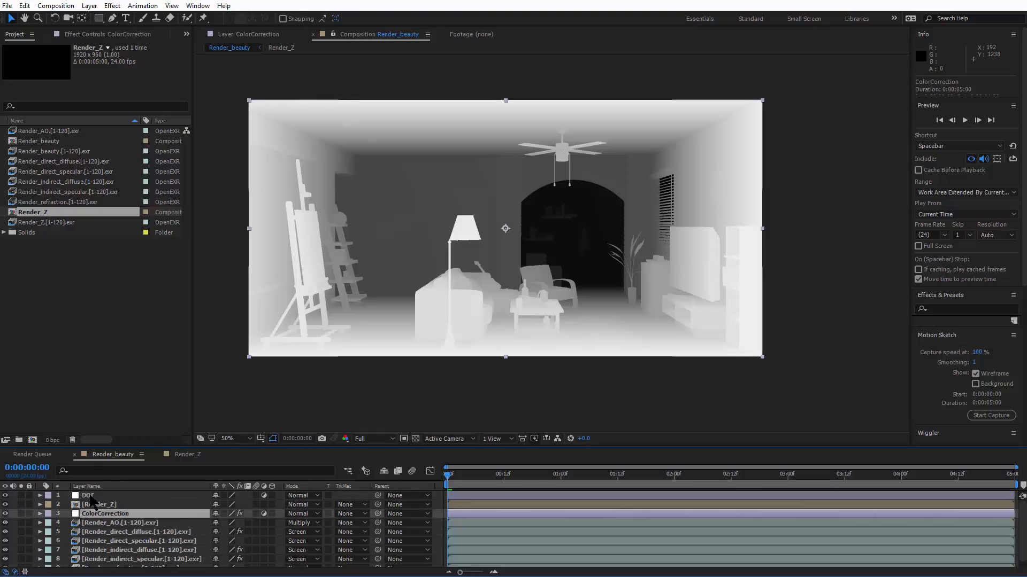
{"action": "left_click", "coordinate": [95, 496]}
{"action": "left_click", "coordinate": [102, 514]}
{"action": "left_click", "coordinate": [88, 487]}
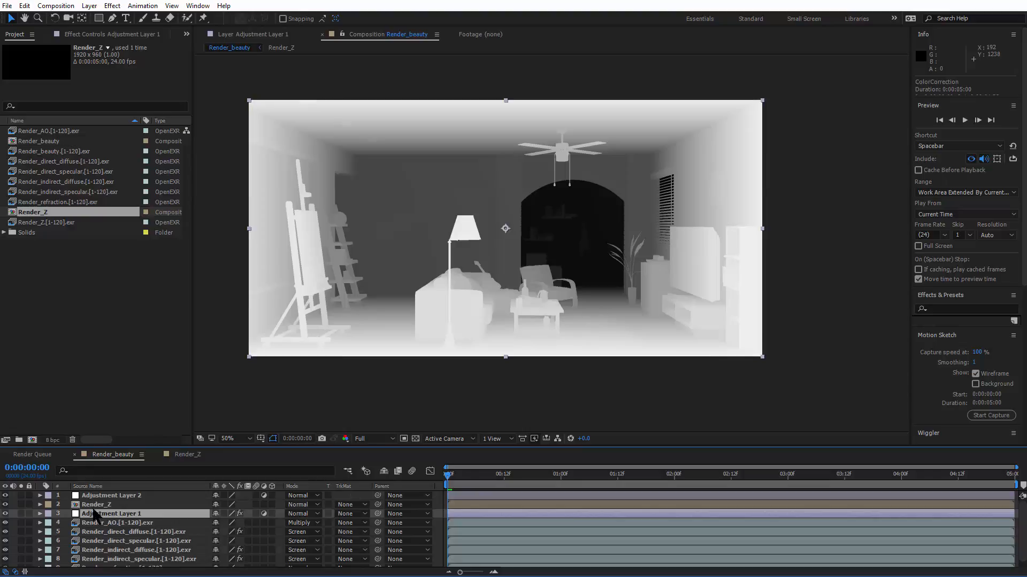
{"action": "left_click", "coordinate": [92, 488]}
{"action": "left_click", "coordinate": [102, 496]}
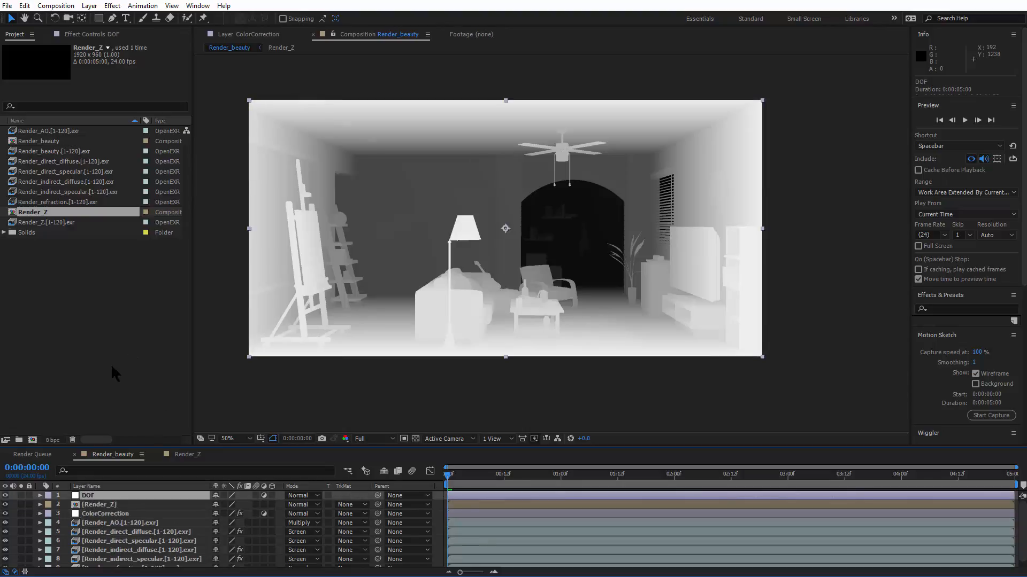
Step: Apply the Camera Lens Blur effect to the DOF layer and re-enable the preview refresh
{"action": "right_click", "coordinate": [98, 496]}
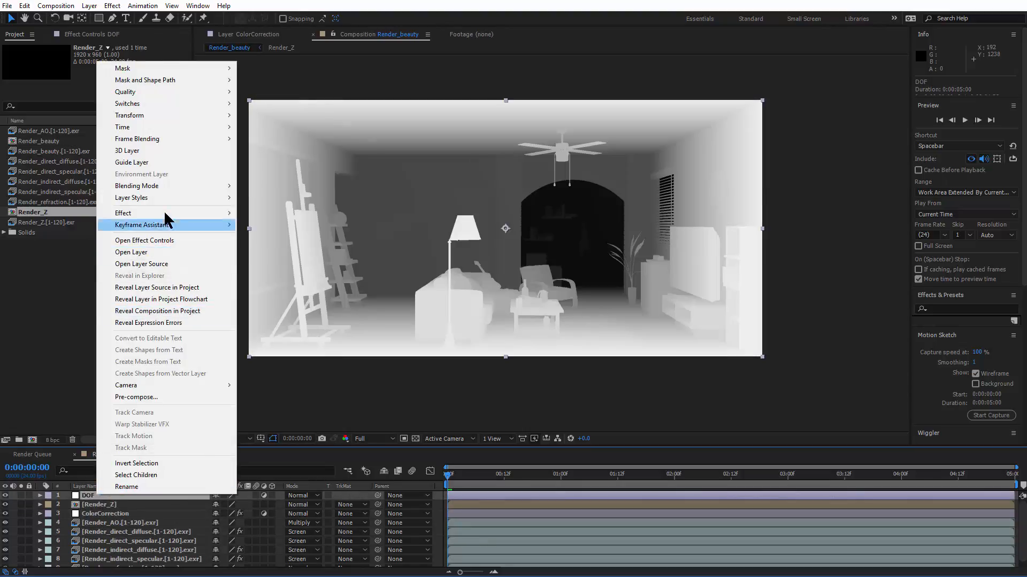
{"action": "mouse_move", "coordinate": [199, 217]}
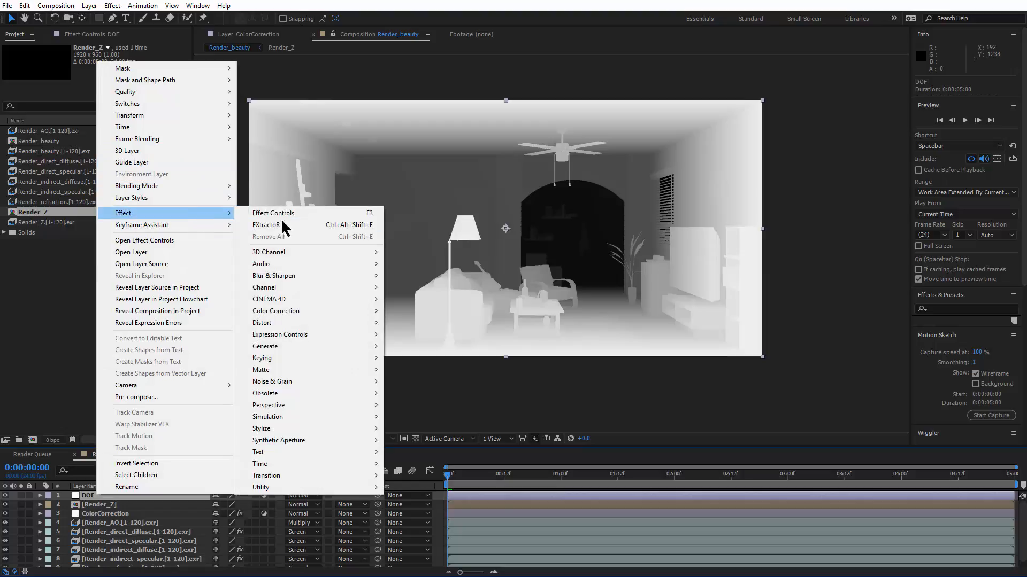
{"action": "mouse_move", "coordinate": [295, 418]}
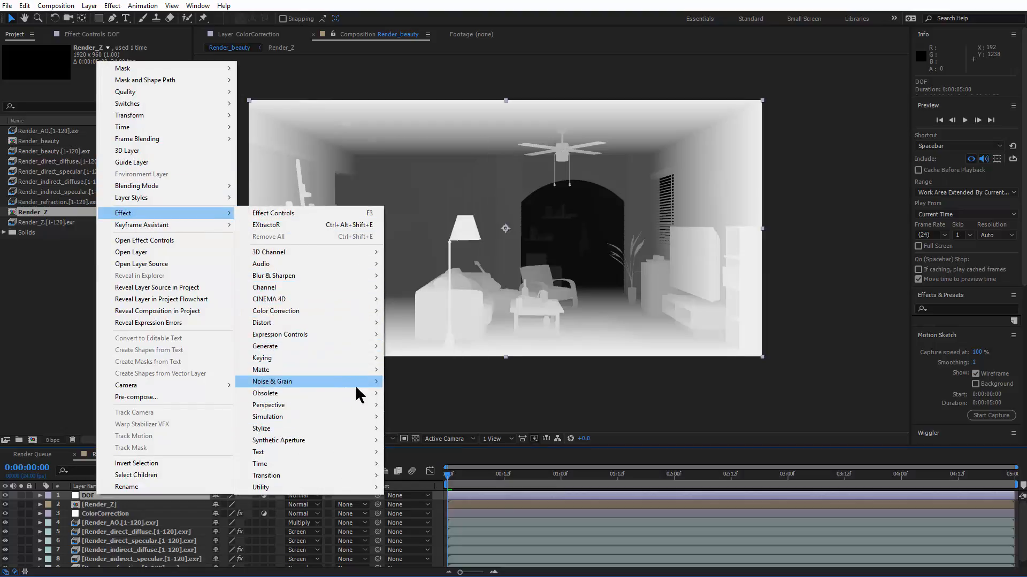
{"action": "mouse_move", "coordinate": [348, 279]}
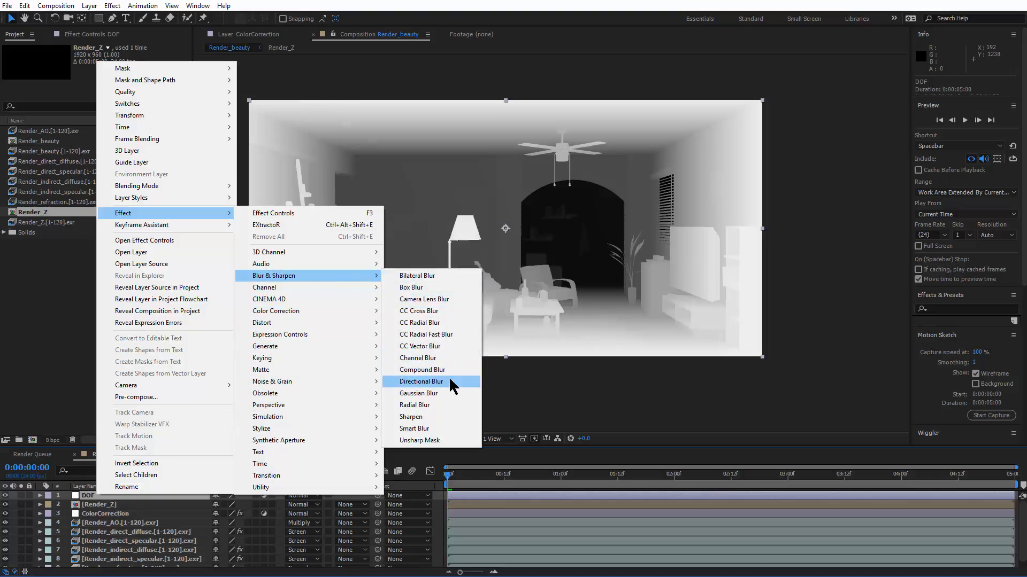
{"action": "left_click", "coordinate": [448, 298]}
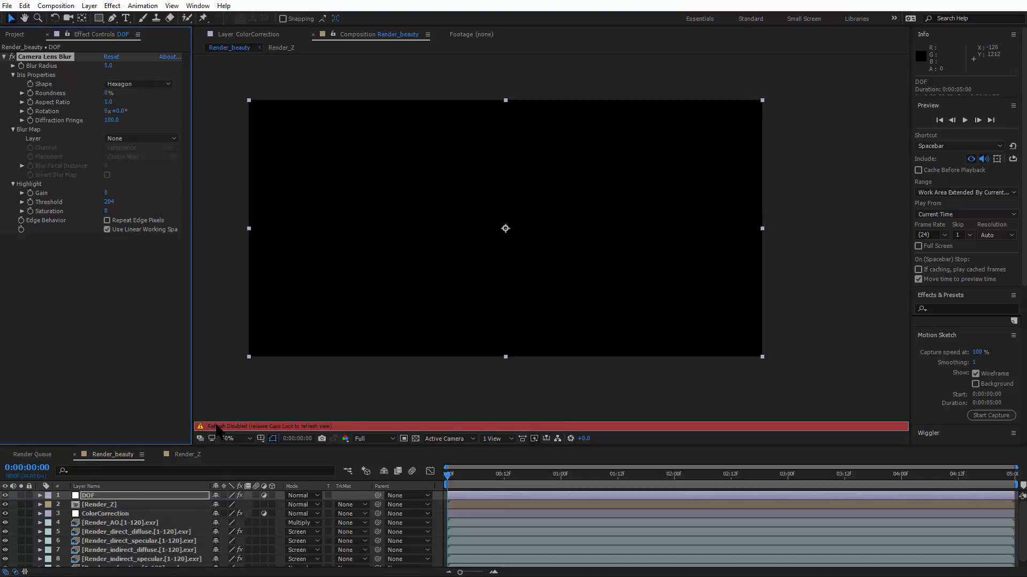
{"action": "key", "text": "Caps_Lock"}
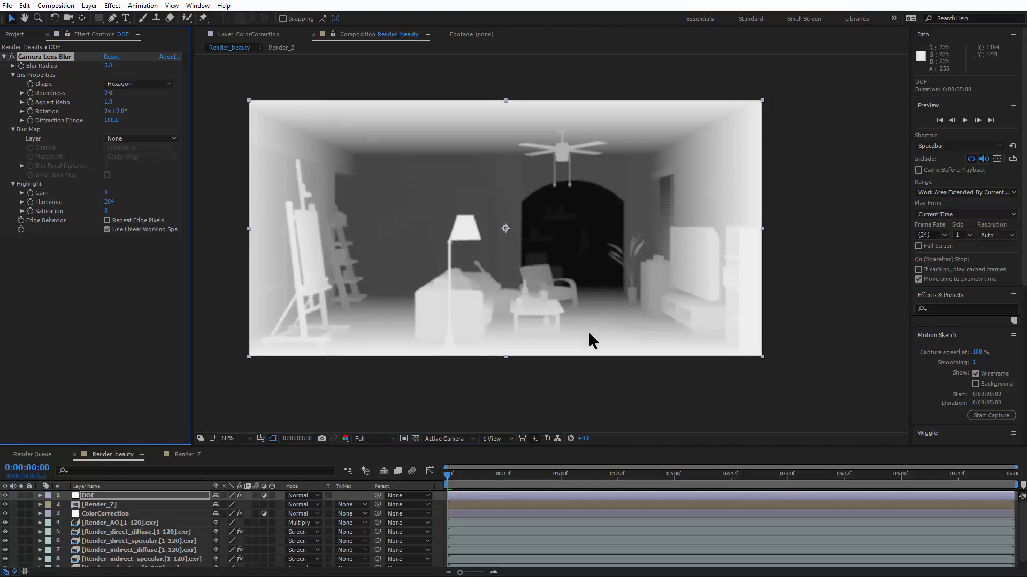
Step: Use the Render_Z layer as Camera Lens Blur's blur map and inspect the near and far blur close up
{"action": "key", "text": "slash"}
{"action": "left_click_drag", "start_coordinate": [541, 295], "coordinate": [524, 246]}
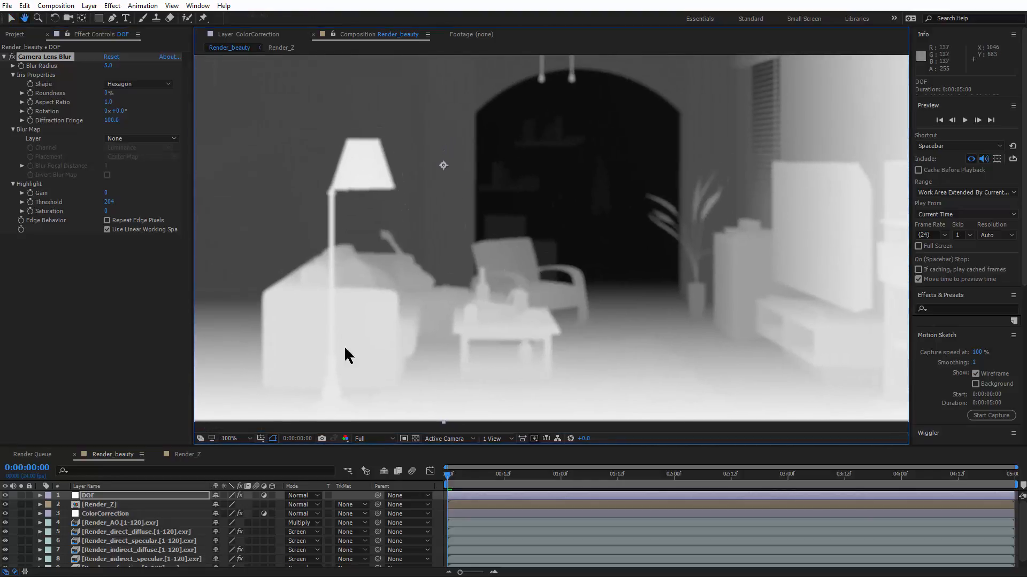
{"action": "left_click", "coordinate": [145, 140]}
{"action": "left_click", "coordinate": [150, 178]}
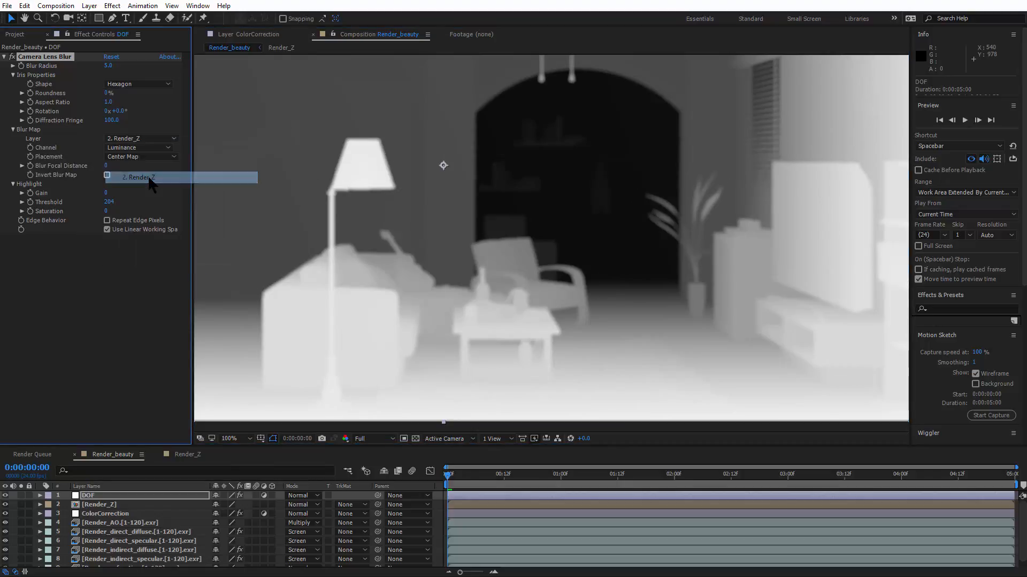
{"action": "scroll", "coordinate": [552, 283], "scroll_direction": "down", "scroll_amount": 2}
{"action": "scroll", "coordinate": [494, 290], "scroll_direction": "up", "scroll_amount": 2}
{"action": "scroll", "coordinate": [486, 291], "scroll_direction": "up", "scroll_amount": 2}
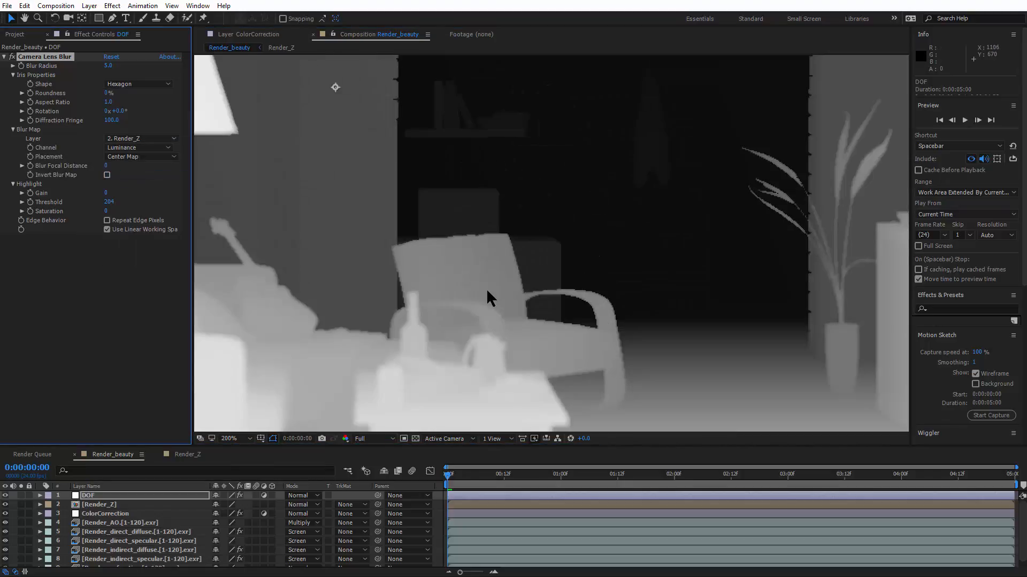
{"action": "scroll", "coordinate": [487, 291], "scroll_direction": "down", "scroll_amount": 1}
{"action": "left_click_drag", "start_coordinate": [566, 289], "coordinate": [781, 266]}
{"action": "left_click_drag", "start_coordinate": [704, 176], "coordinate": [556, 261]}
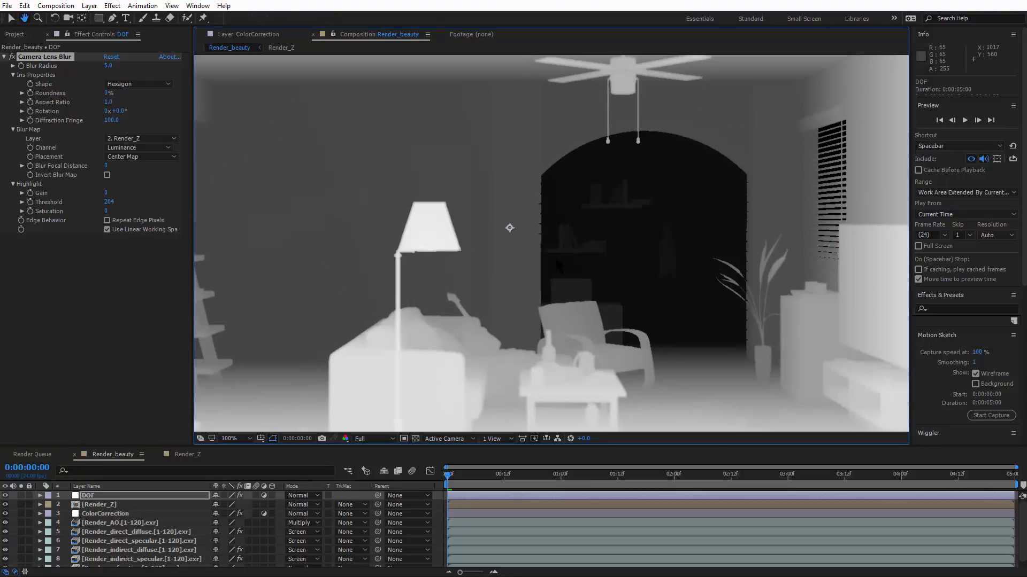
{"action": "left_click_drag", "start_coordinate": [438, 328], "coordinate": [418, 267]}
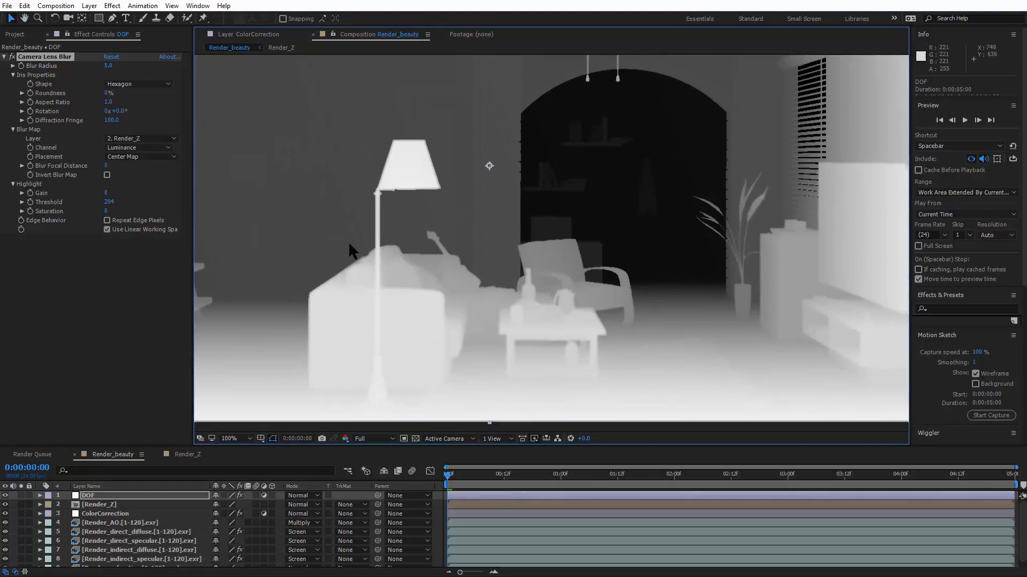
Step: Set Camera Lens Blur's Blur Focal Distance to 201 and inspect the focus on the table and archway
{"action": "key", "text": "shift+slash"}
{"action": "left_click", "coordinate": [22, 166]}
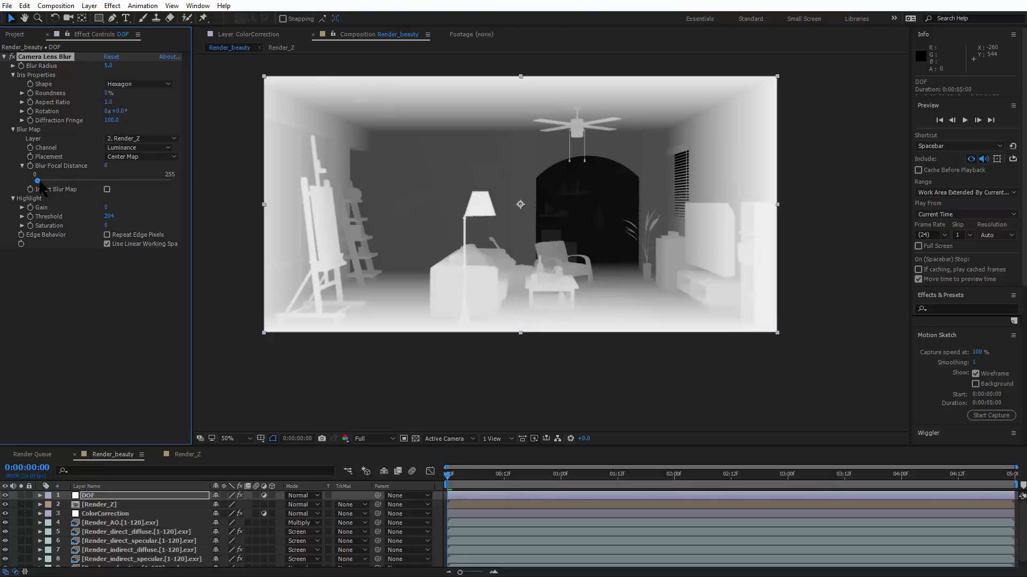
{"action": "left_click_drag", "start_coordinate": [37, 181], "coordinate": [105, 190]}
{"action": "mouse_move", "coordinate": [140, 192]}
{"action": "left_mouse_down"}
{"action": "mouse_move", "coordinate": [126, 187]}
{"action": "mouse_move", "coordinate": [141, 180]}
{"action": "left_mouse_up"}
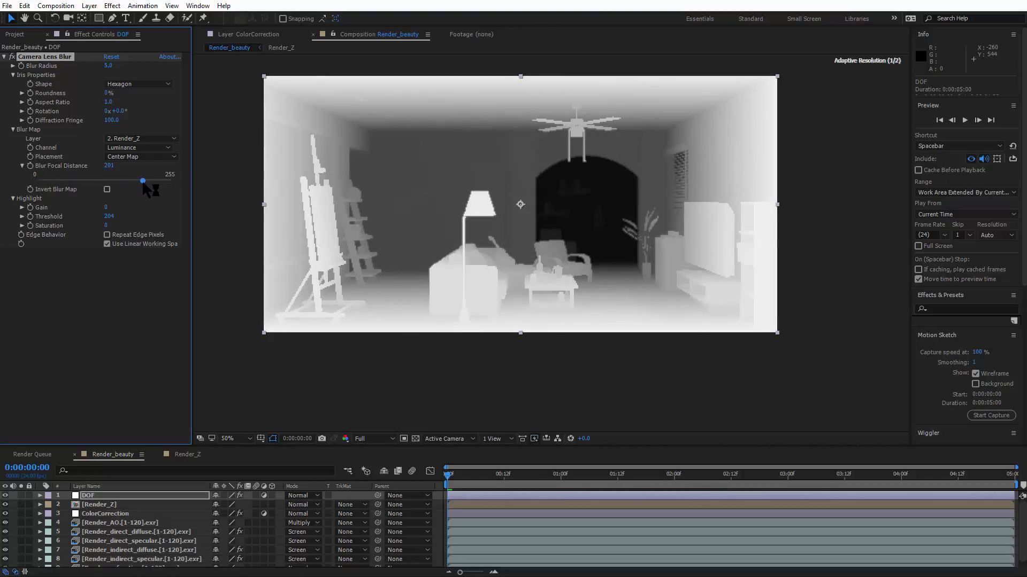
{"action": "scroll", "coordinate": [552, 243], "scroll_direction": "up", "scroll_amount": 1}
{"action": "left_click_drag", "start_coordinate": [591, 322], "coordinate": [606, 249]}
{"action": "scroll", "coordinate": [551, 219], "scroll_direction": "up", "scroll_amount": 1}
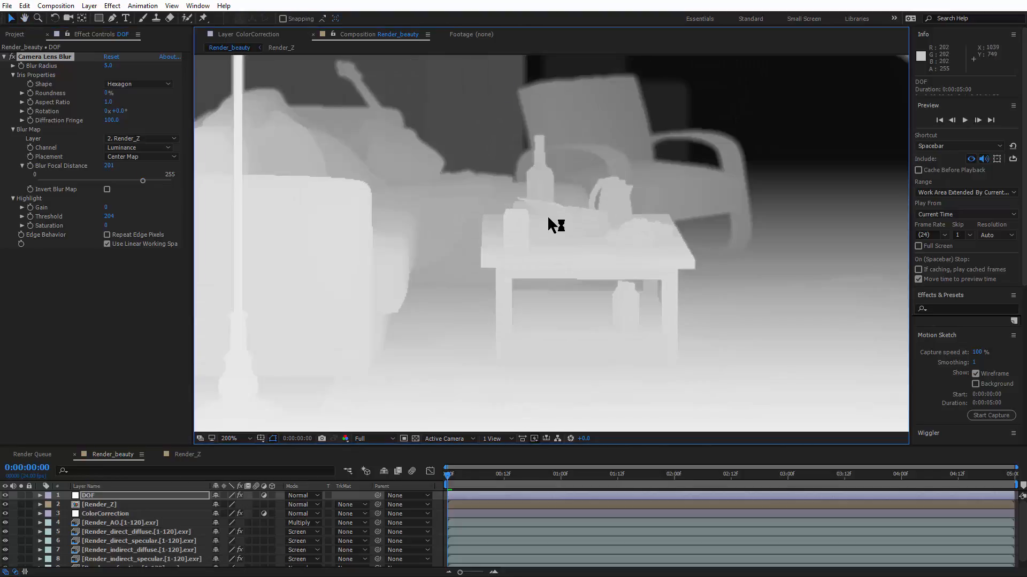
{"action": "left_click_drag", "start_coordinate": [603, 155], "coordinate": [321, 417]}
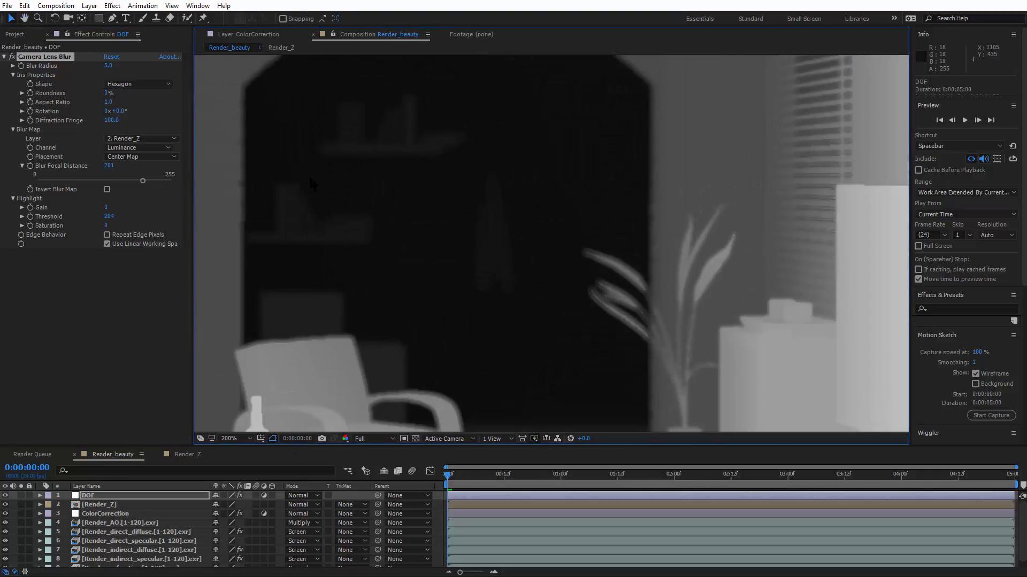
Step: Review the depth shading across the Z pass and hide the Render_Z layer in the Render_beauty composition
{"action": "scroll", "coordinate": [452, 188], "scroll_direction": "down", "scroll_amount": 1}
{"action": "left_click_drag", "start_coordinate": [390, 255], "coordinate": [534, 249]}
{"action": "scroll", "coordinate": [501, 230], "scroll_direction": "down", "scroll_amount": 1}
{"action": "scroll", "coordinate": [535, 249], "scroll_direction": "up", "scroll_amount": 1}
{"action": "left_click_drag", "start_coordinate": [634, 263], "coordinate": [600, 251]}
{"action": "left_click", "coordinate": [102, 514]}
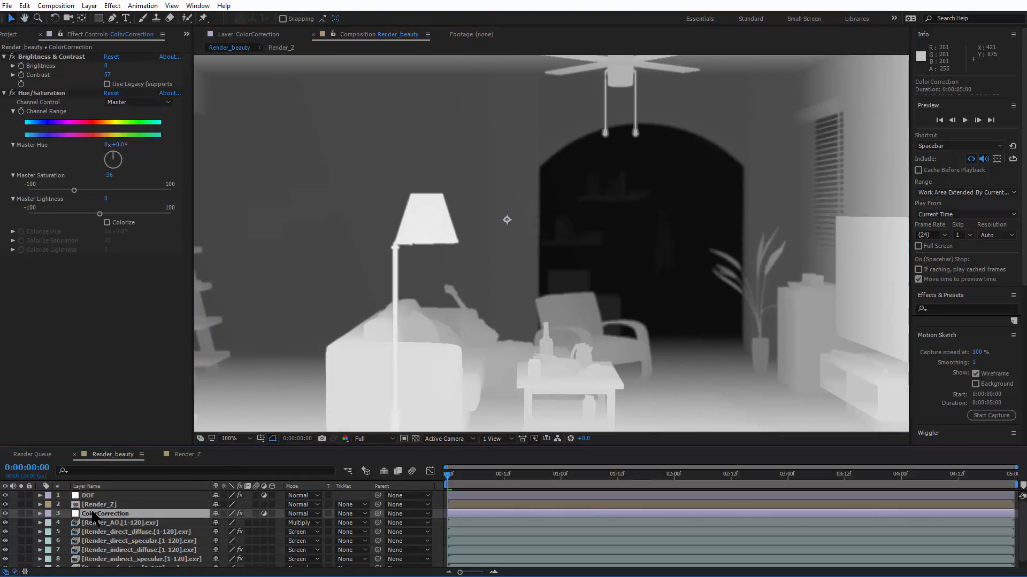
{"action": "left_click", "coordinate": [63, 504]}
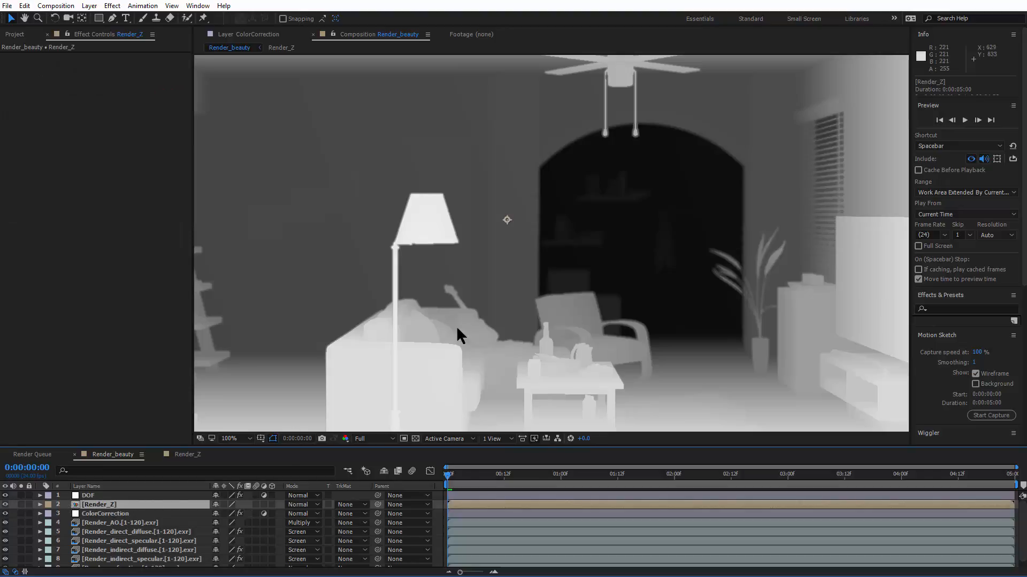
{"action": "scroll", "coordinate": [502, 283], "scroll_direction": "down", "scroll_amount": 1}
{"action": "mouse_move", "coordinate": [477, 325]}
{"action": "left_mouse_down"}
{"action": "mouse_move", "coordinate": [502, 283]}
{"action": "mouse_move", "coordinate": [492, 329]}
{"action": "left_mouse_up"}
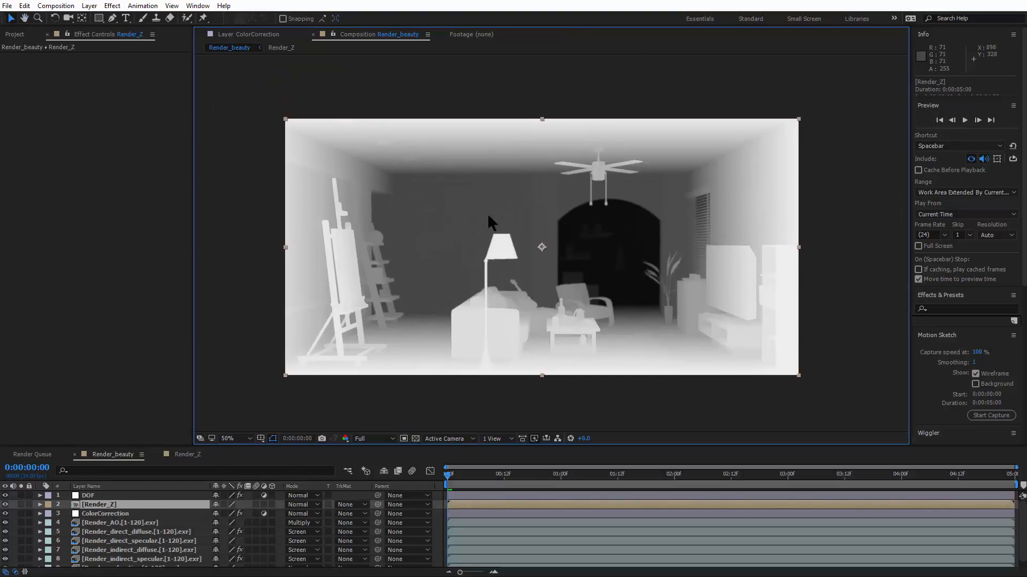
{"action": "left_click", "coordinate": [5, 505]}
Step: Inspect the depth-of-field blur on the archway shelves, sofa and coffee table, and the blur edges around the plant leaves
{"action": "scroll", "coordinate": [509, 288], "scroll_direction": "up", "scroll_amount": 1}
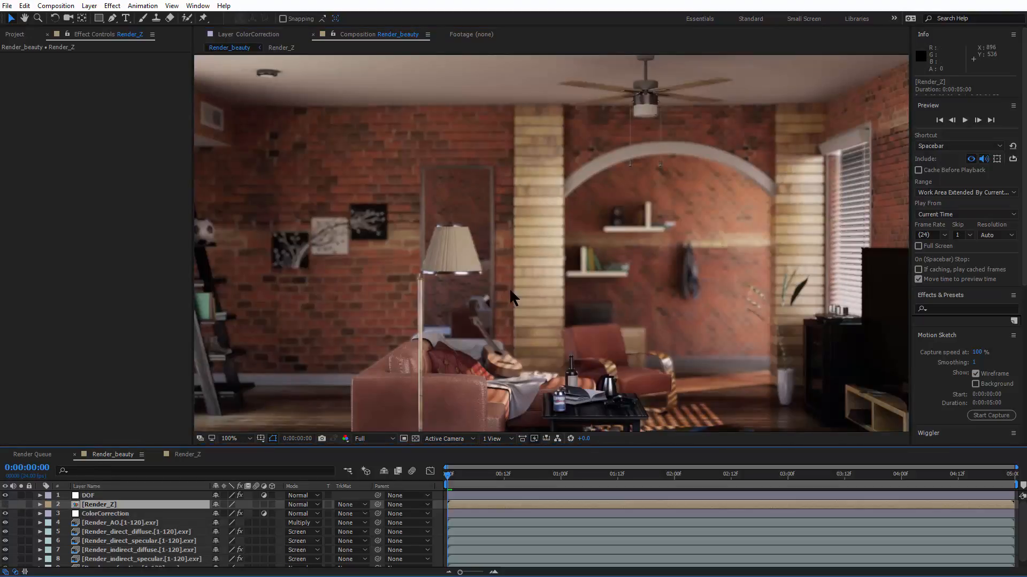
{"action": "left_click_drag", "start_coordinate": [567, 216], "coordinate": [563, 233]}
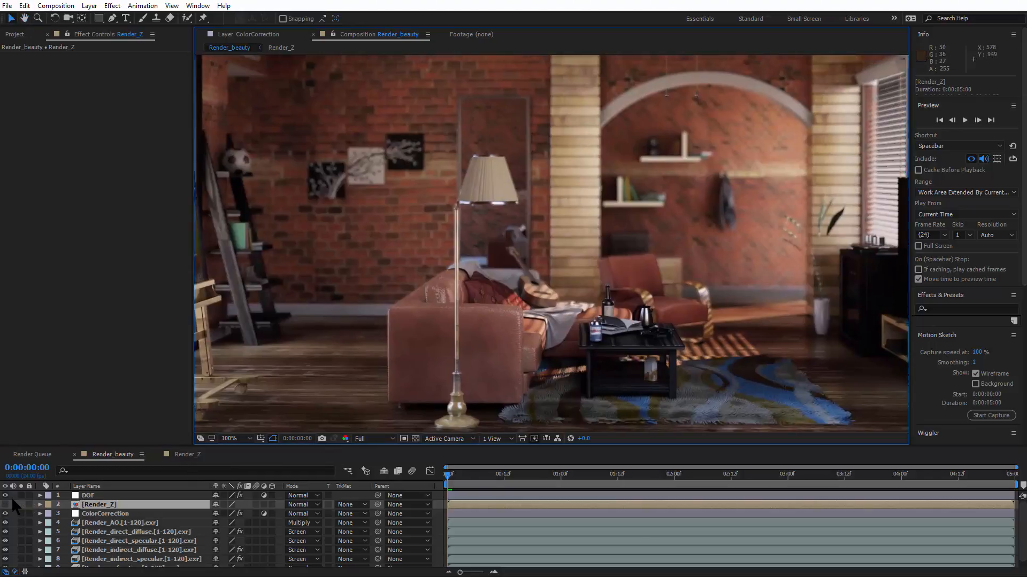
{"action": "scroll", "coordinate": [645, 258], "scroll_direction": "up", "scroll_amount": 1}
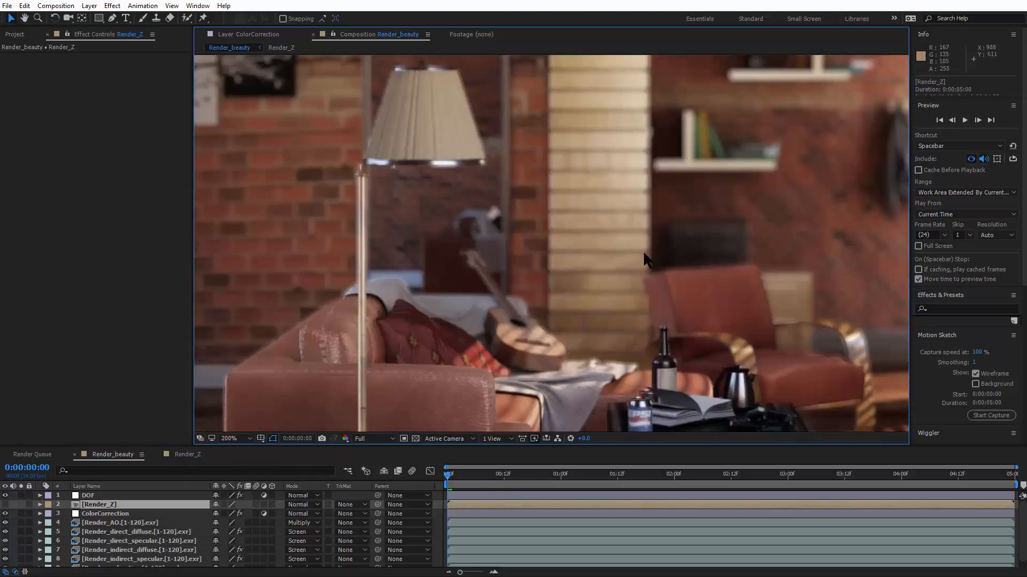
{"action": "left_click_drag", "start_coordinate": [643, 255], "coordinate": [493, 265]}
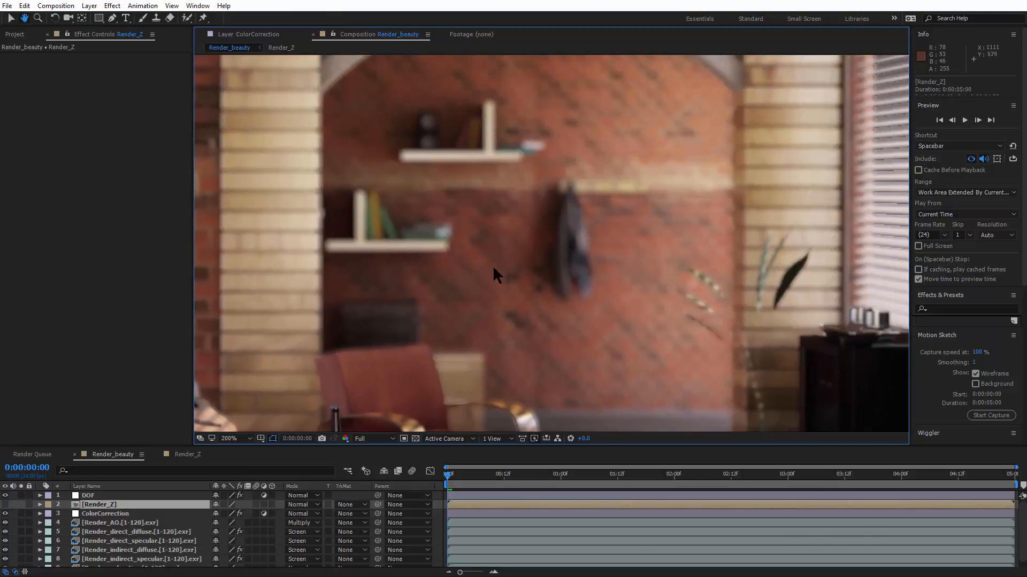
{"action": "left_click_drag", "start_coordinate": [374, 245], "coordinate": [481, 209]}
{"action": "left_click_drag", "start_coordinate": [472, 411], "coordinate": [557, 258]}
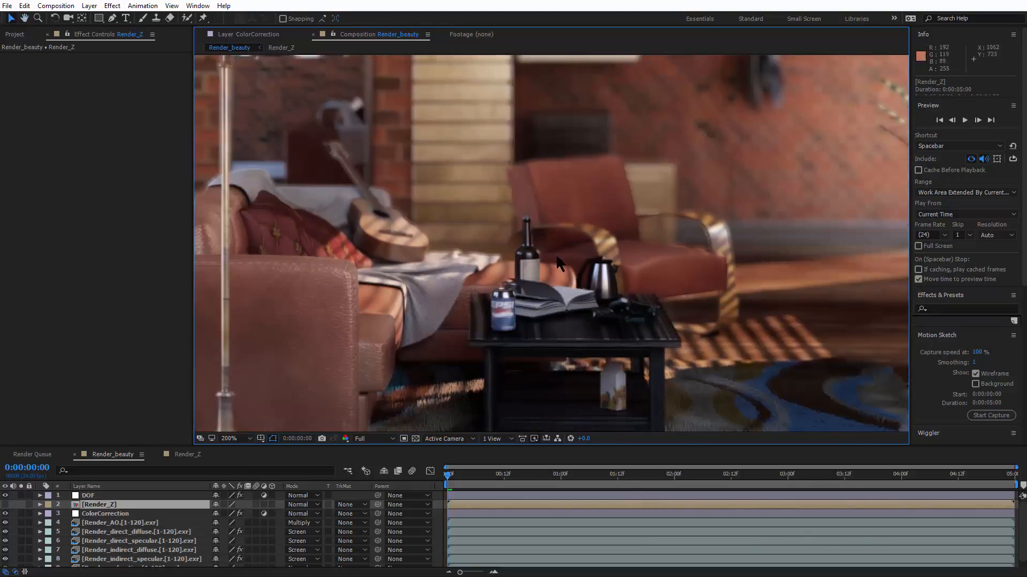
{"action": "scroll", "coordinate": [541, 257], "scroll_direction": "down", "scroll_amount": 2}
{"action": "left_click_drag", "start_coordinate": [501, 279], "coordinate": [478, 244]}
{"action": "scroll", "coordinate": [470, 336], "scroll_direction": "up", "scroll_amount": 1}
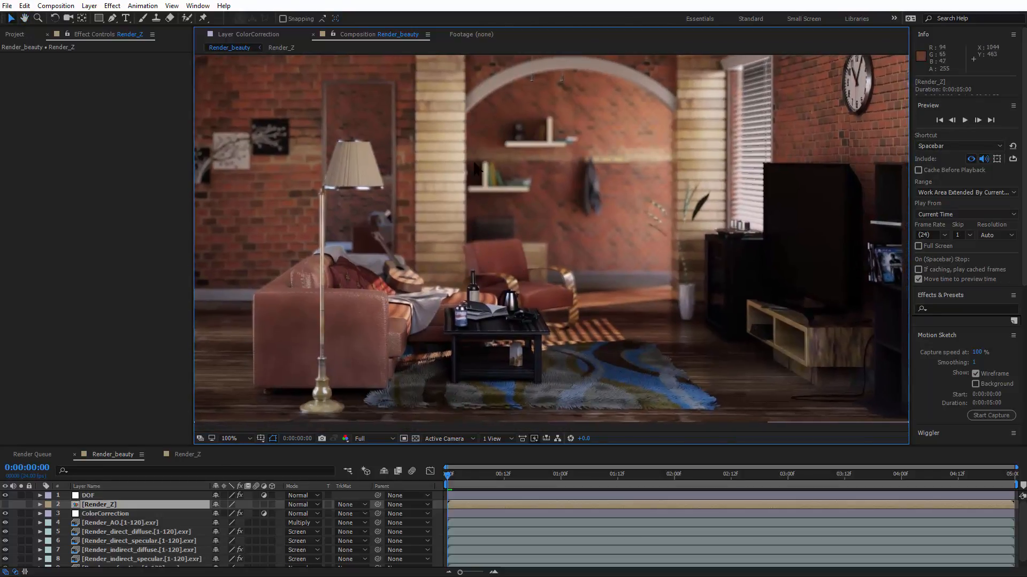
{"action": "scroll", "coordinate": [722, 224], "scroll_direction": "up", "scroll_amount": 2}
{"action": "left_click_drag", "start_coordinate": [660, 244], "coordinate": [259, 413]}
{"action": "scroll", "coordinate": [567, 302], "scroll_direction": "up", "scroll_amount": 1}
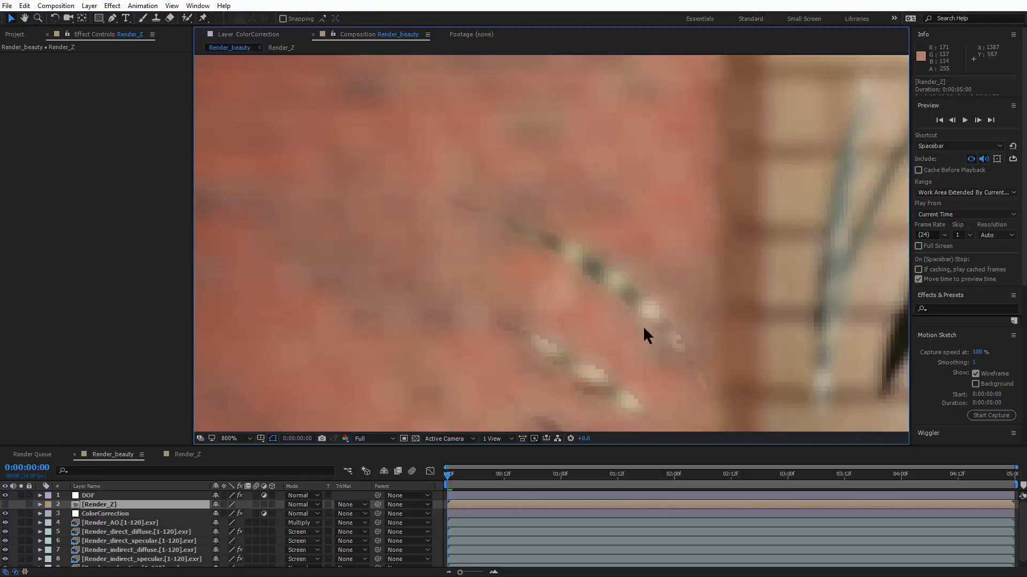
Step: Open the Render_Z precomposition and apply a Gaussian Blur effect to the Render_Z.[1-120].exr layer
{"action": "double_click", "coordinate": [96, 504]}
{"action": "right_click", "coordinate": [124, 495]}
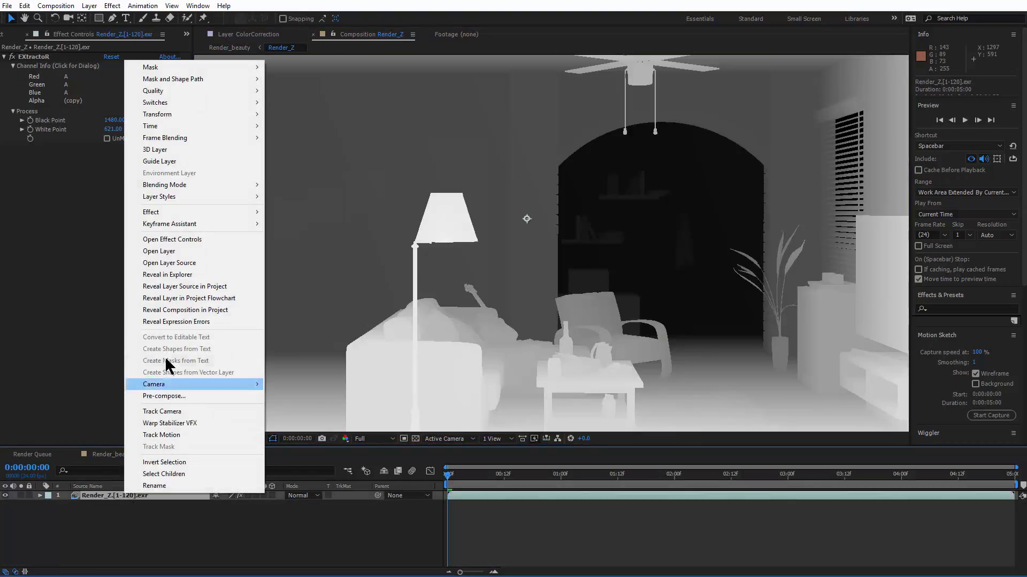
{"action": "mouse_move", "coordinate": [227, 214]}
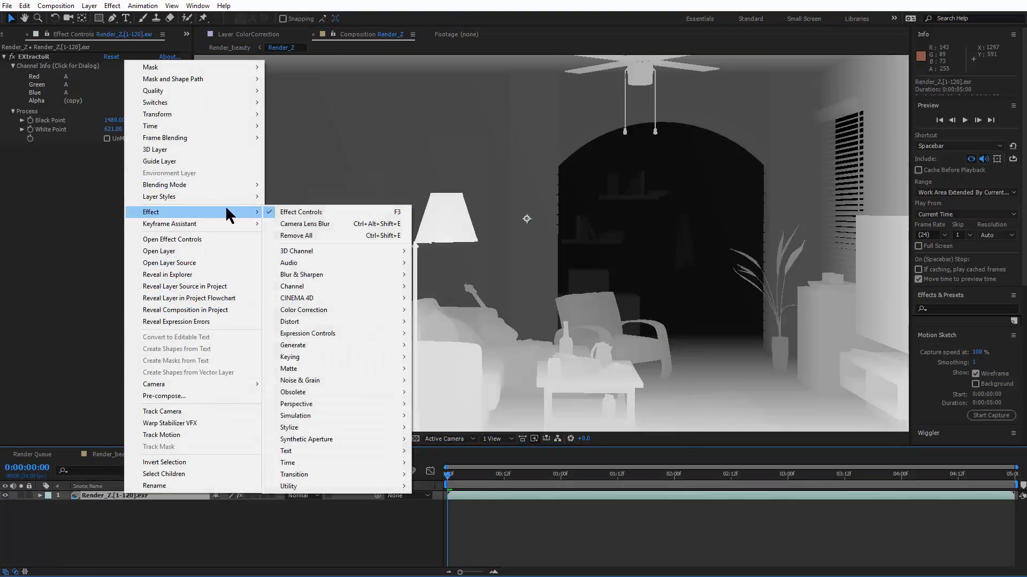
{"action": "mouse_move", "coordinate": [374, 269]}
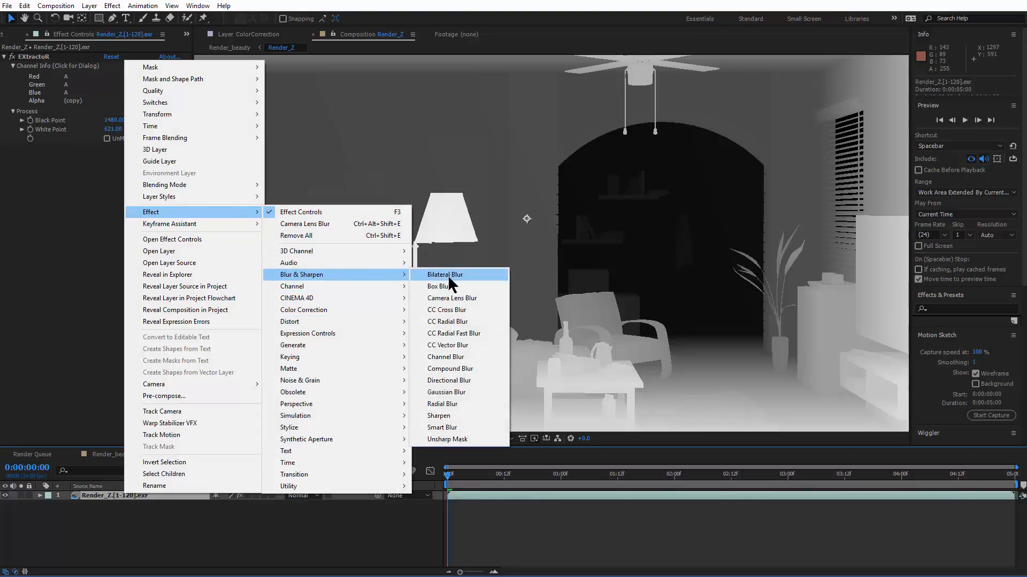
{"action": "left_click", "coordinate": [454, 393]}
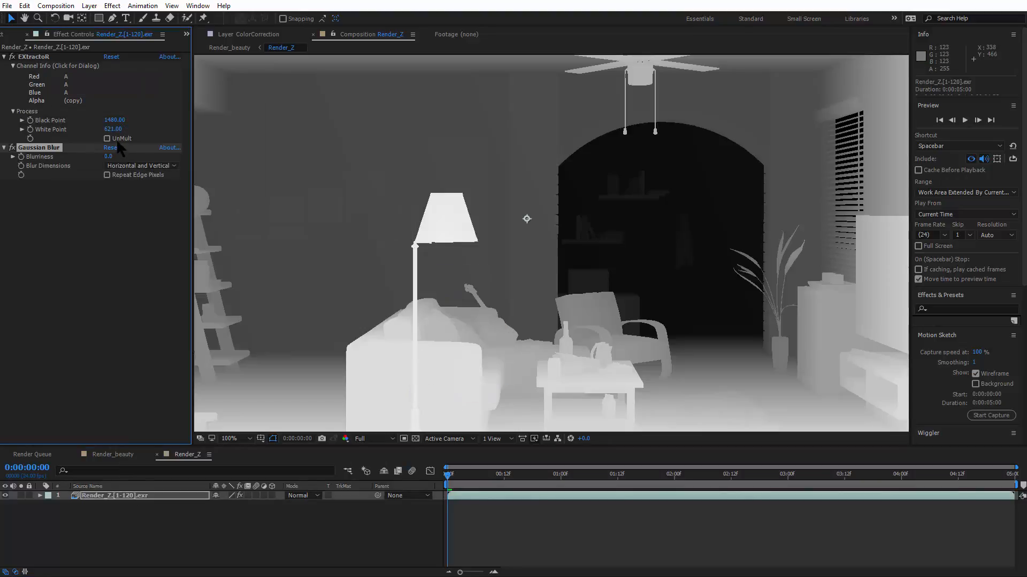
Step: Check the jagged edges of the depth pass up close and set Gaussian Blur's Blurriness to 16.1
{"action": "scroll", "coordinate": [726, 271], "scroll_direction": "up", "scroll_amount": 4}
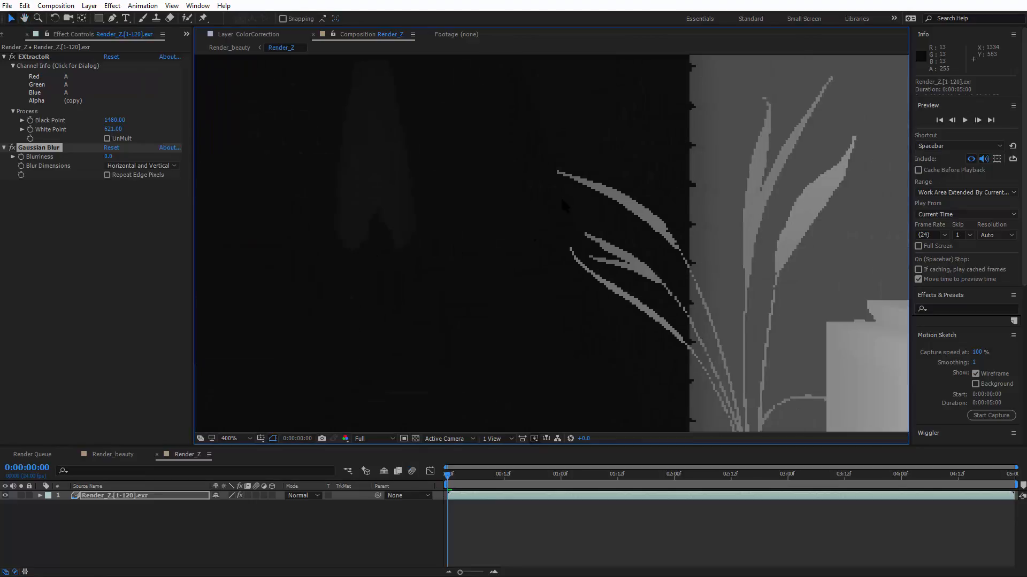
{"action": "scroll", "coordinate": [562, 204], "scroll_direction": "up", "scroll_amount": 2}
{"action": "scroll", "coordinate": [627, 317], "scroll_direction": "down", "scroll_amount": 8}
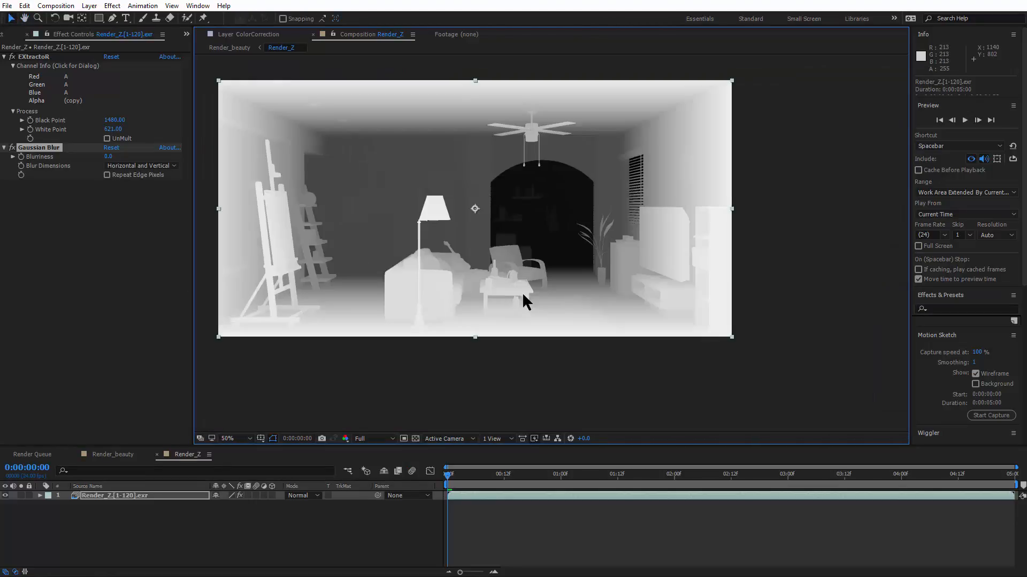
{"action": "key", "text": "h"}
{"action": "scroll", "coordinate": [597, 334], "scroll_direction": "up", "scroll_amount": 1}
{"action": "mouse_move", "coordinate": [590, 321]}
{"action": "left_mouse_down"}
{"action": "mouse_move", "coordinate": [591, 295]}
{"action": "mouse_move", "coordinate": [607, 308]}
{"action": "left_mouse_up"}
{"action": "left_click_drag", "start_coordinate": [352, 278], "coordinate": [362, 257]}
{"action": "key", "text": "v"}
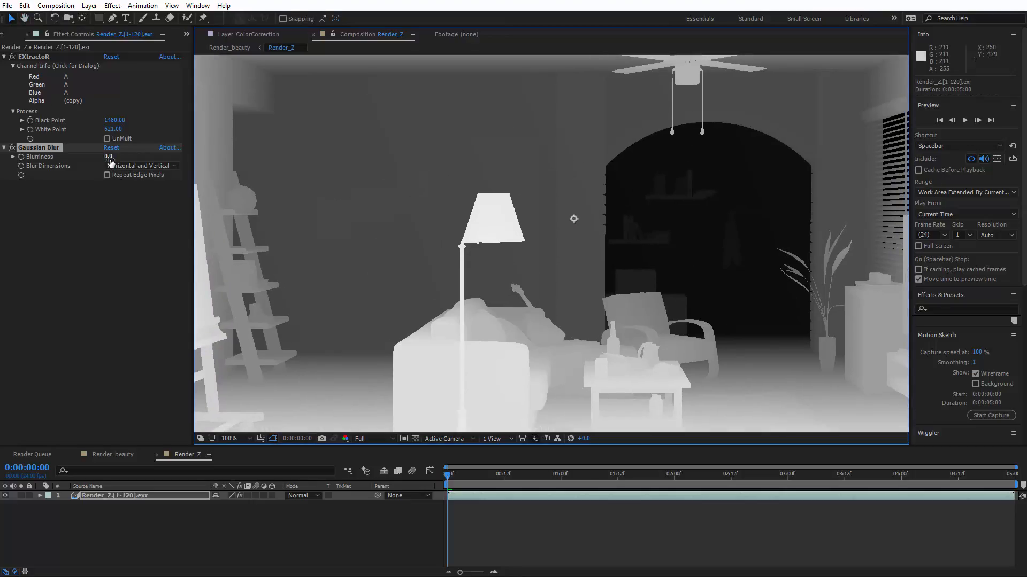
{"action": "left_click_drag", "start_coordinate": [110, 158], "coordinate": [191, 159]}
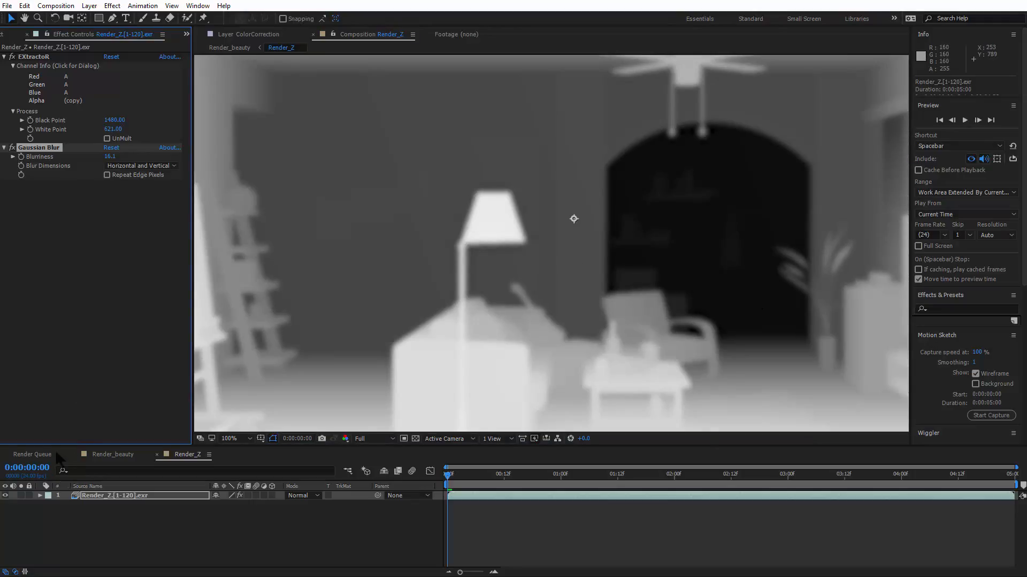
Step: Return to the Render_beauty composition and examine the blur transitions around the plant, sofa, guitar and lamp
{"action": "left_click", "coordinate": [109, 455]}
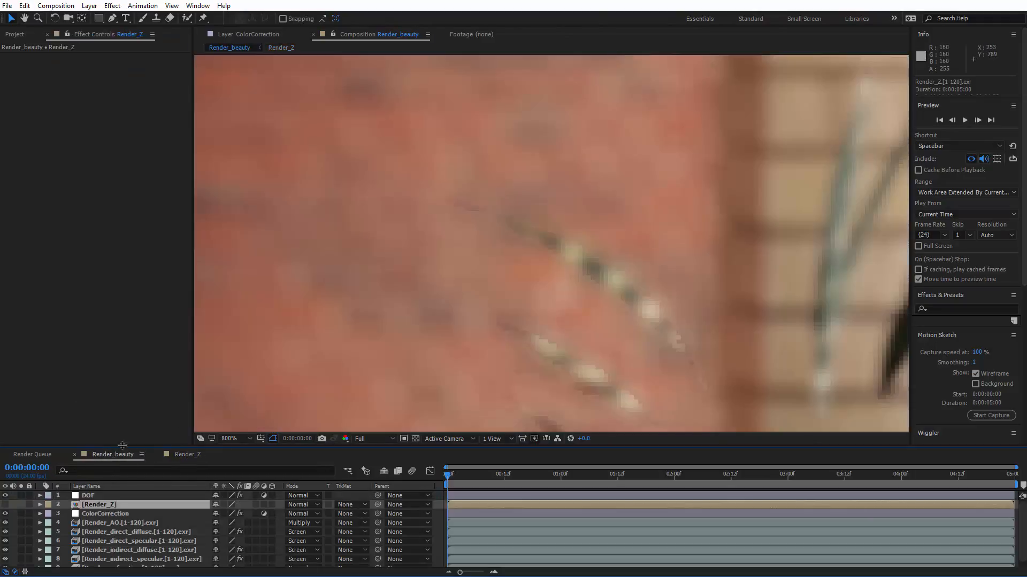
{"action": "scroll", "coordinate": [591, 303], "scroll_direction": "down", "scroll_amount": 3}
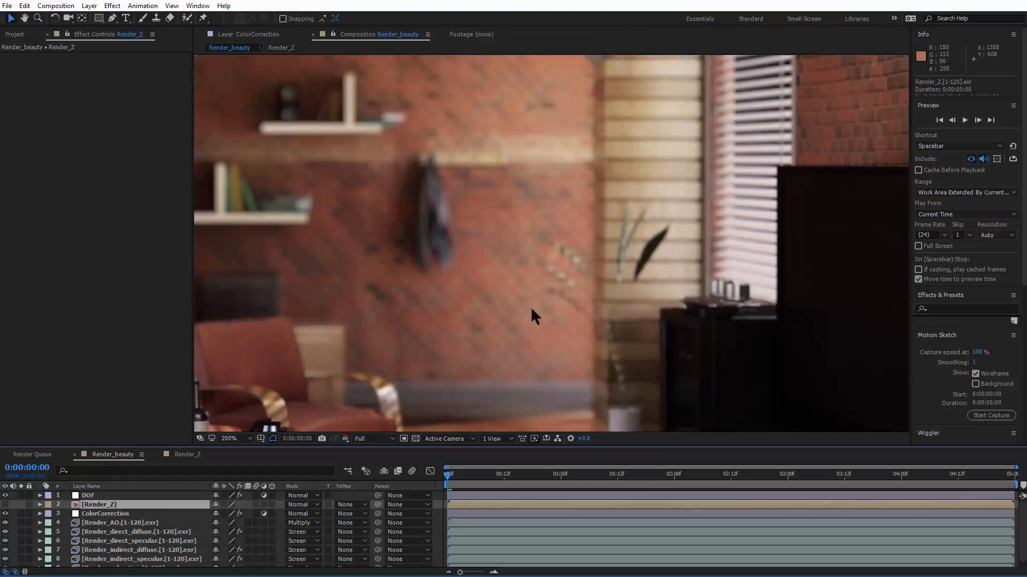
{"action": "left_click_drag", "start_coordinate": [509, 308], "coordinate": [684, 319]}
{"action": "scroll", "coordinate": [374, 306], "scroll_direction": "up", "scroll_amount": 4}
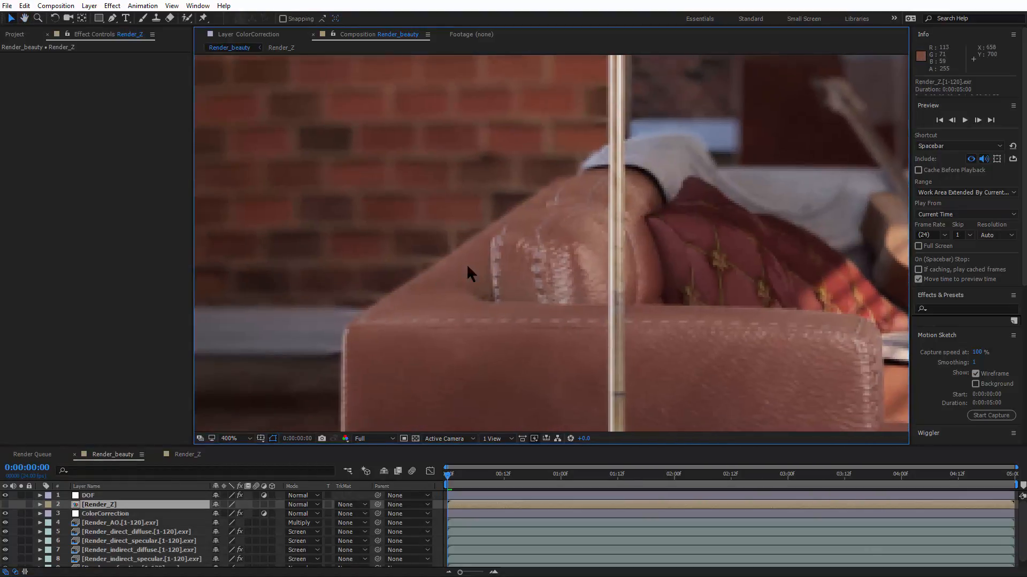
{"action": "left_click_drag", "start_coordinate": [585, 233], "coordinate": [535, 284]}
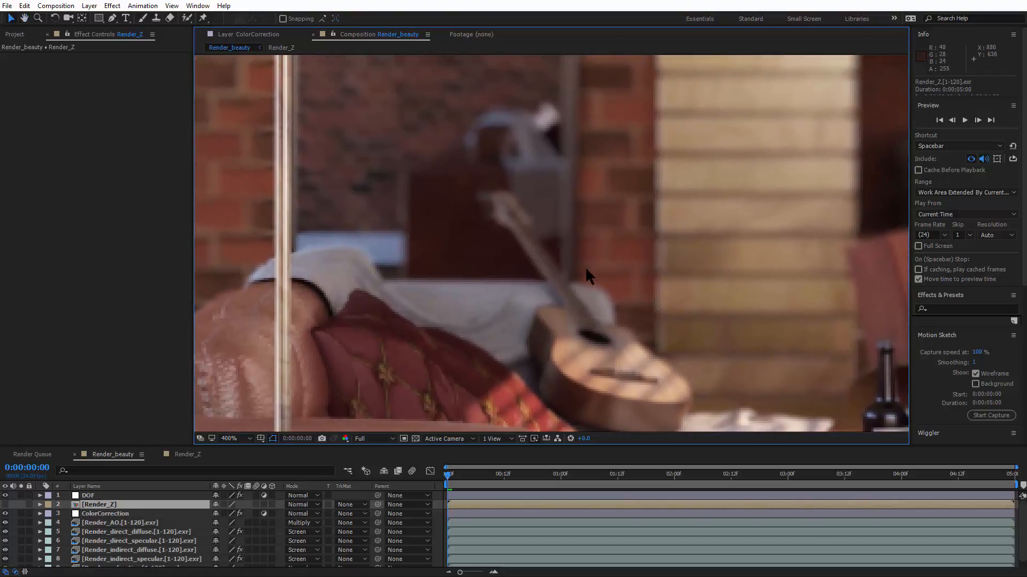
{"action": "scroll", "coordinate": [504, 332], "scroll_direction": "down", "scroll_amount": 2}
{"action": "scroll", "coordinate": [500, 331], "scroll_direction": "down", "scroll_amount": 4}
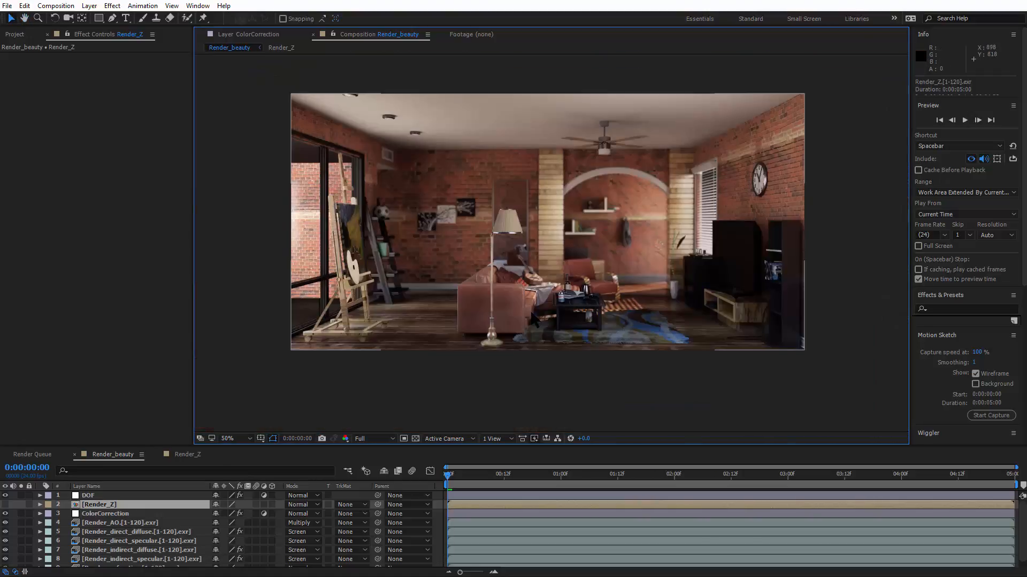
{"action": "scroll", "coordinate": [505, 315], "scroll_direction": "up", "scroll_amount": 2}
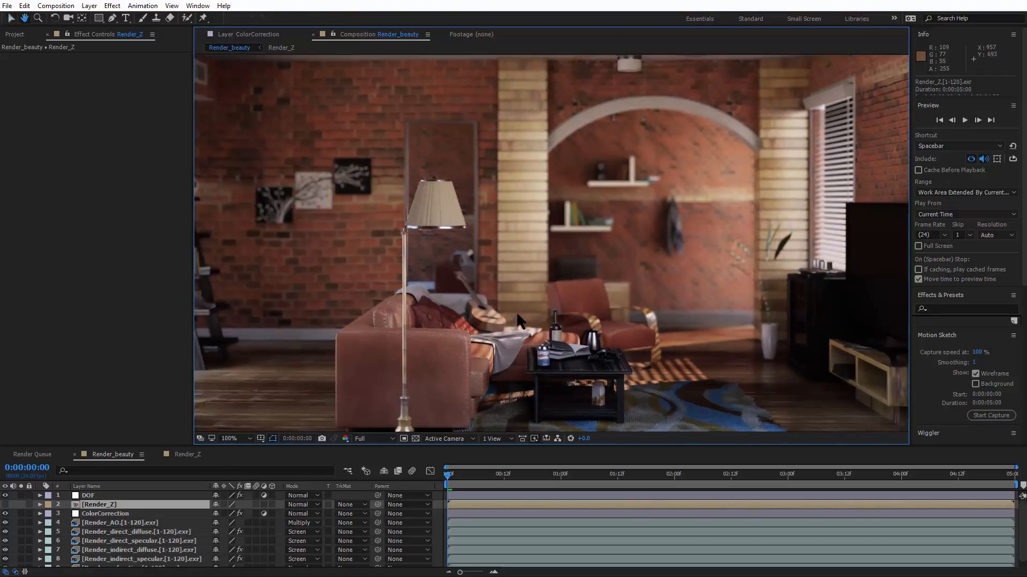
{"action": "scroll", "coordinate": [509, 310], "scroll_direction": "down", "scroll_amount": 2}
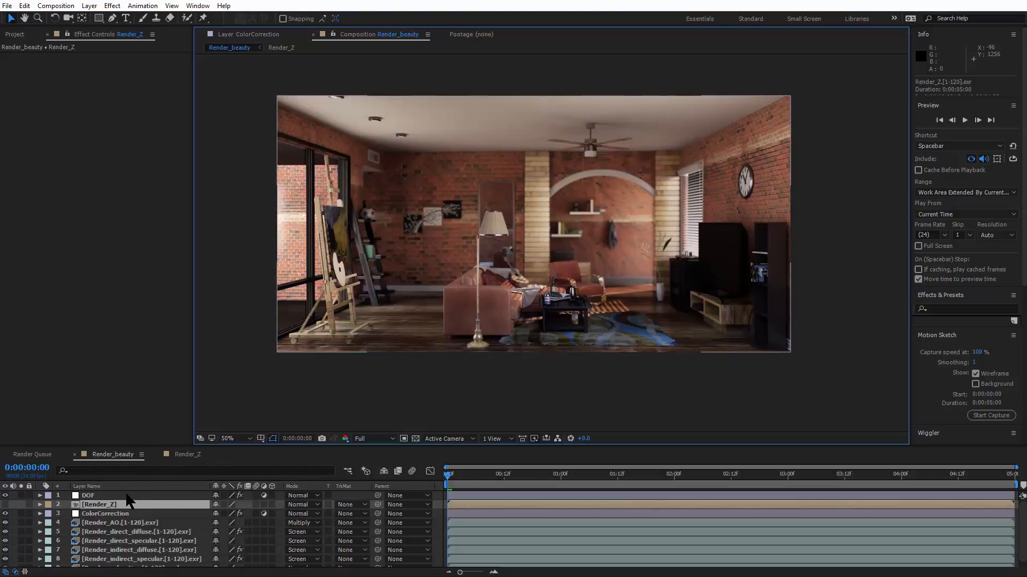
Step: Create a 1920 x 960 px solid layer in light orange, color DEA976, above the Render_Z layer
{"action": "left_click", "coordinate": [89, 5]}
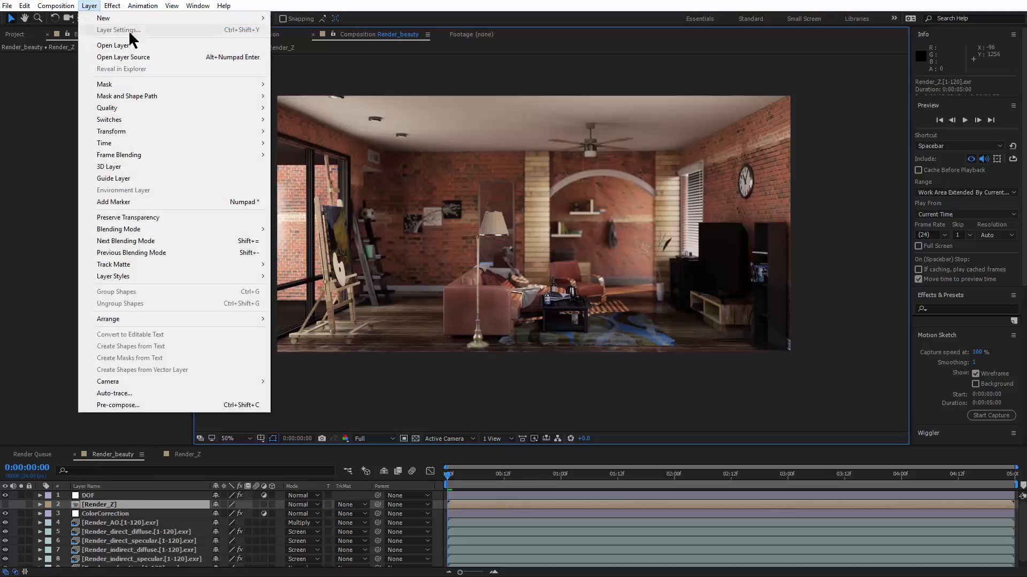
{"action": "mouse_move", "coordinate": [256, 18]}
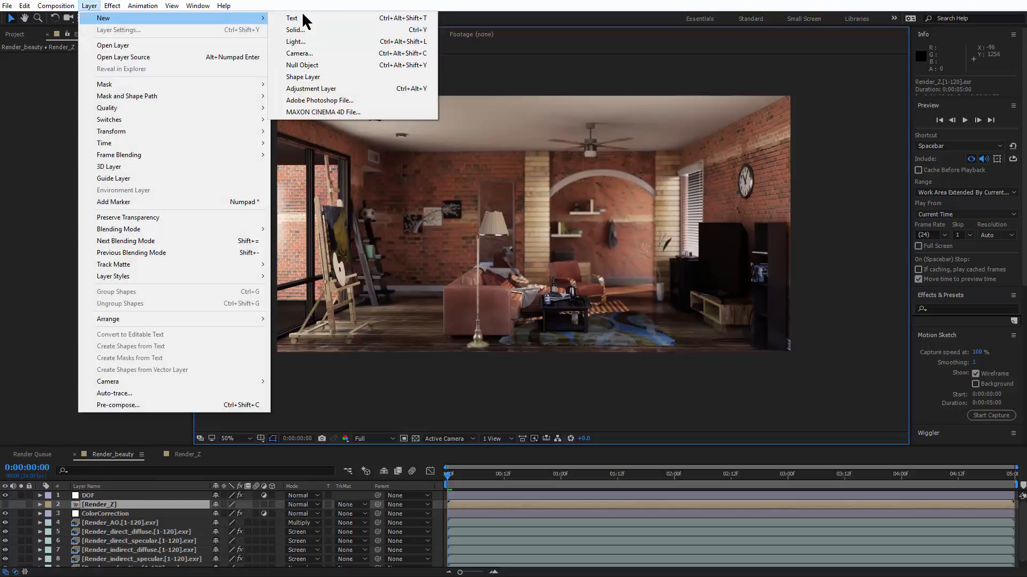
{"action": "left_click", "coordinate": [328, 31]}
{"action": "left_click", "coordinate": [509, 381]}
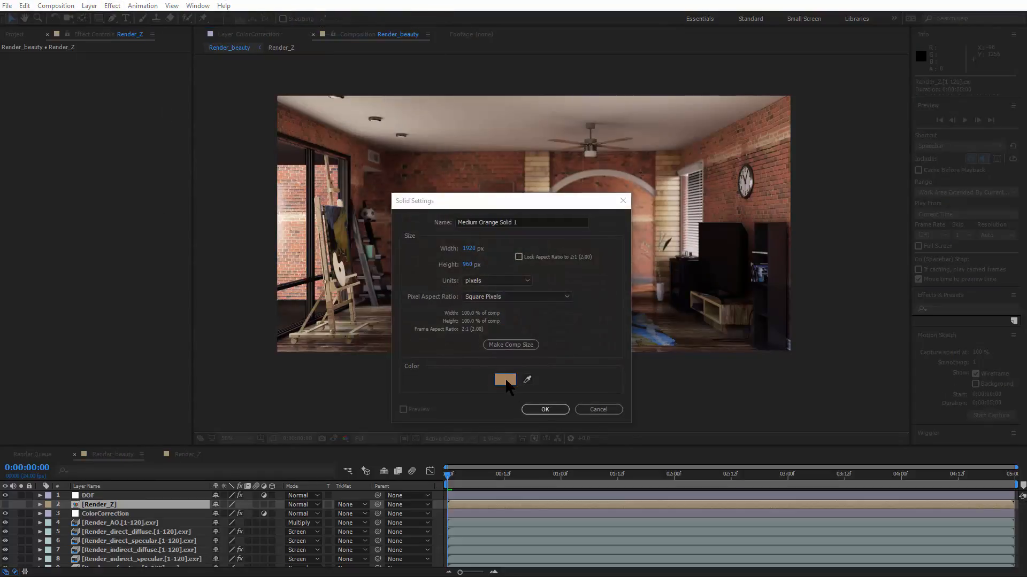
{"action": "left_click_drag", "start_coordinate": [446, 272], "coordinate": [448, 265]}
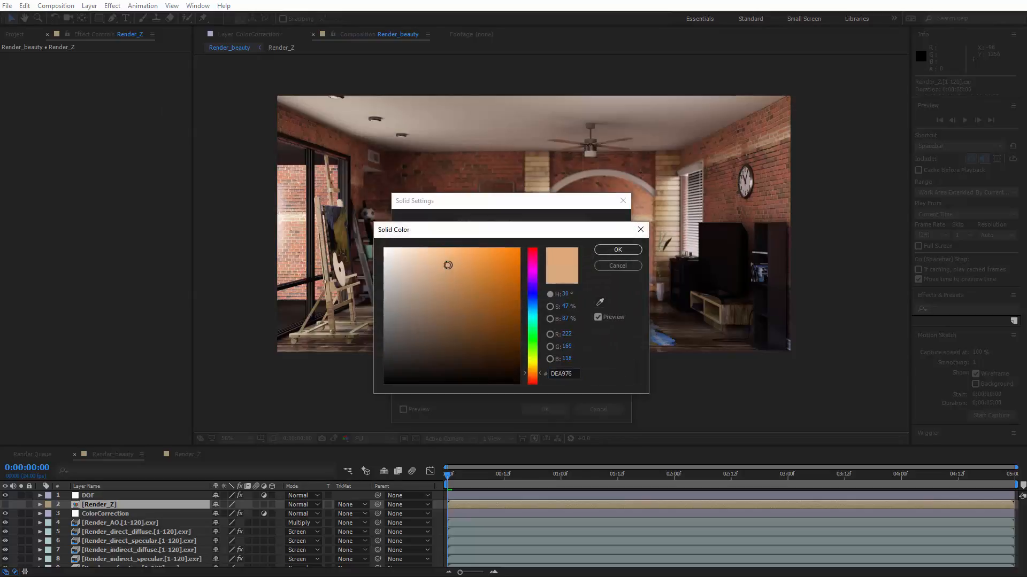
{"action": "left_click", "coordinate": [617, 249]}
{"action": "left_click", "coordinate": [544, 410]}
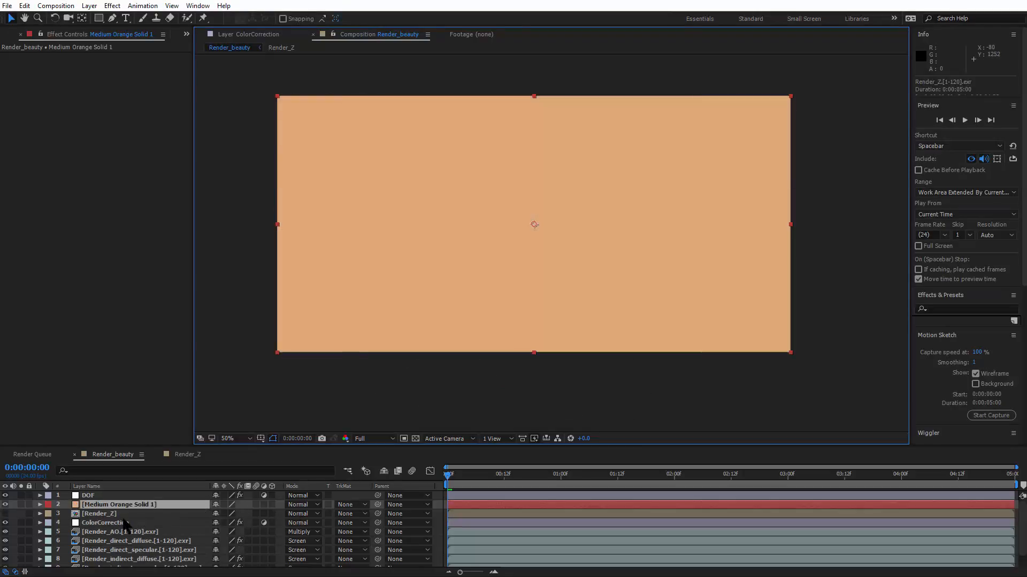
Step: Rename the new orange solid layer as Dust
{"action": "right_click", "coordinate": [104, 507]}
{"action": "left_click", "coordinate": [122, 502]}
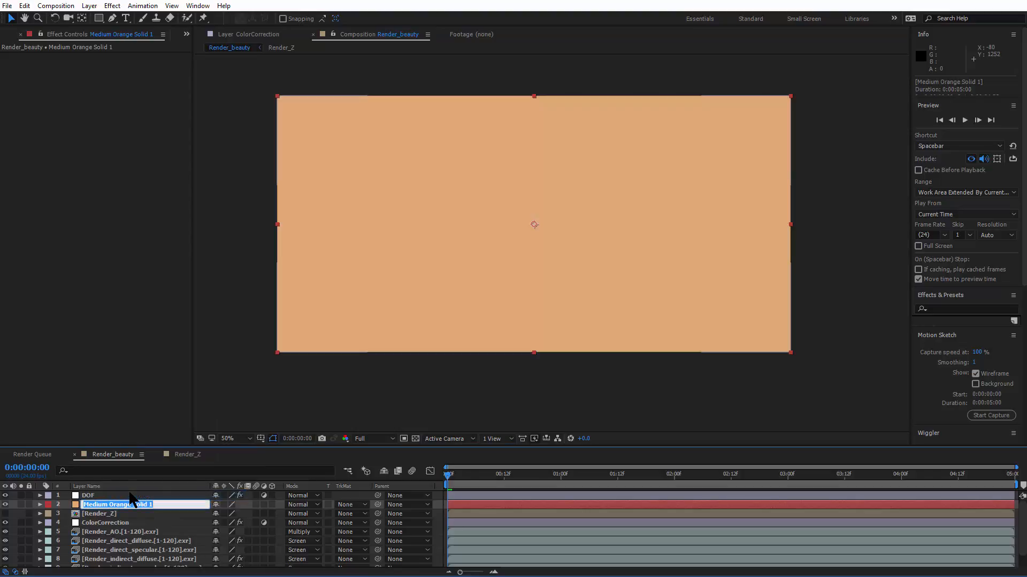
{"action": "type", "text": "Dust"}
{"action": "key", "text": "Return"}
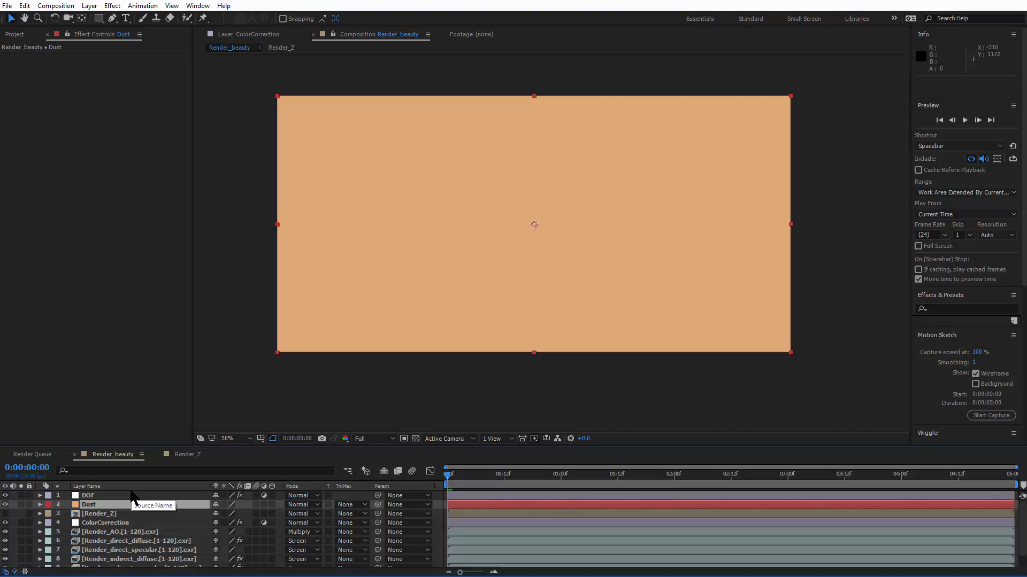
Step: Check the Dust layer's track matte options and move Dust directly beneath the Render_Z layer
{"action": "left_click", "coordinate": [360, 504]}
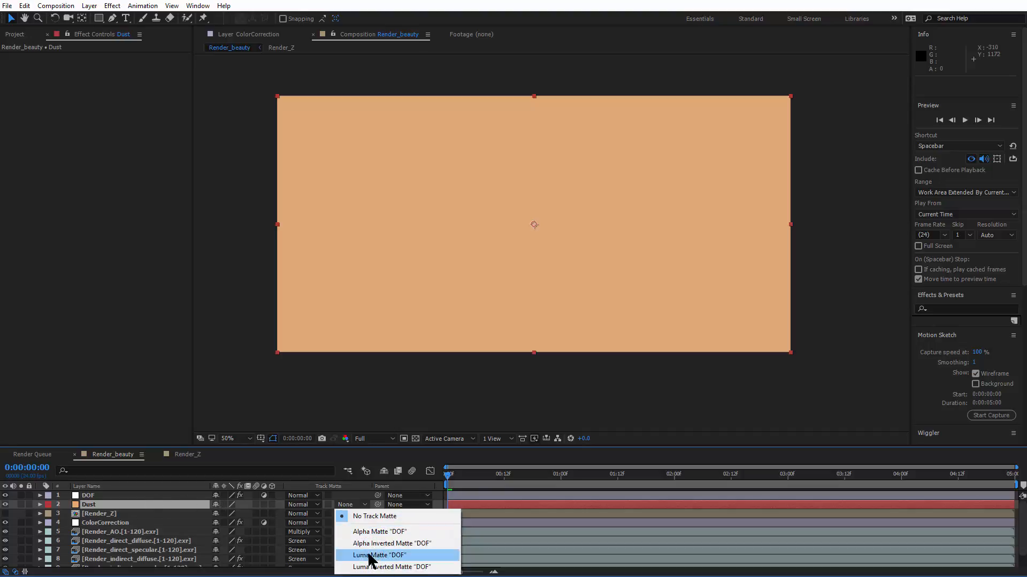
{"action": "left_click", "coordinate": [138, 508]}
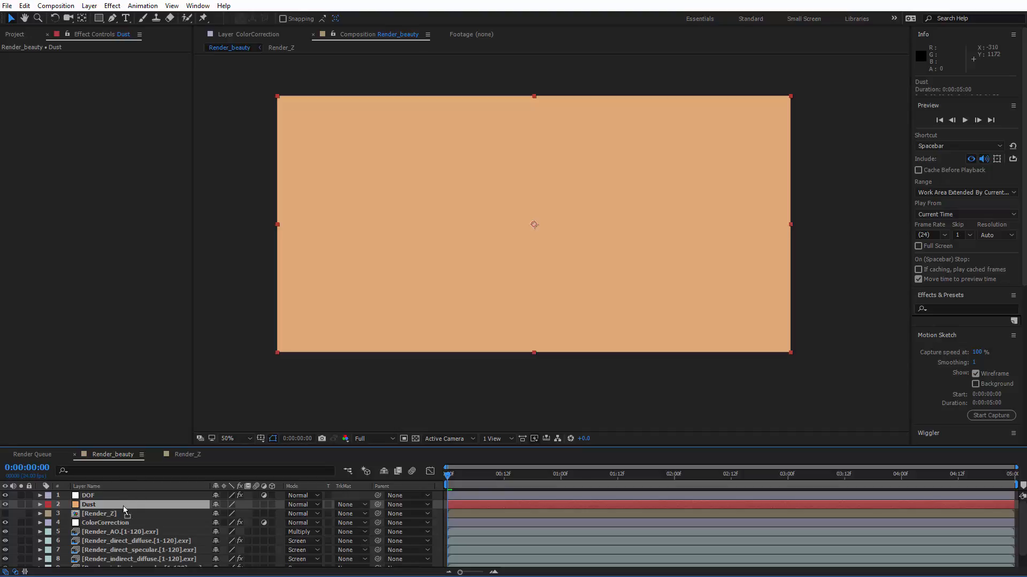
{"action": "left_click_drag", "start_coordinate": [123, 506], "coordinate": [123, 521]}
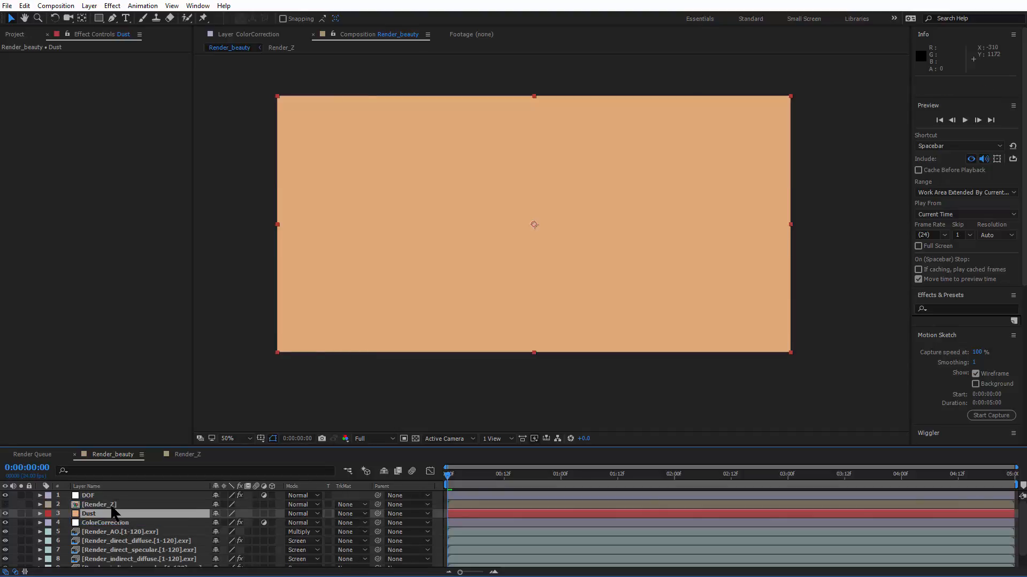
Step: Set the Dust layer's track matte to Luma Matte "[Render_Z]" and check the resulting haze
{"action": "left_click", "coordinate": [317, 513]}
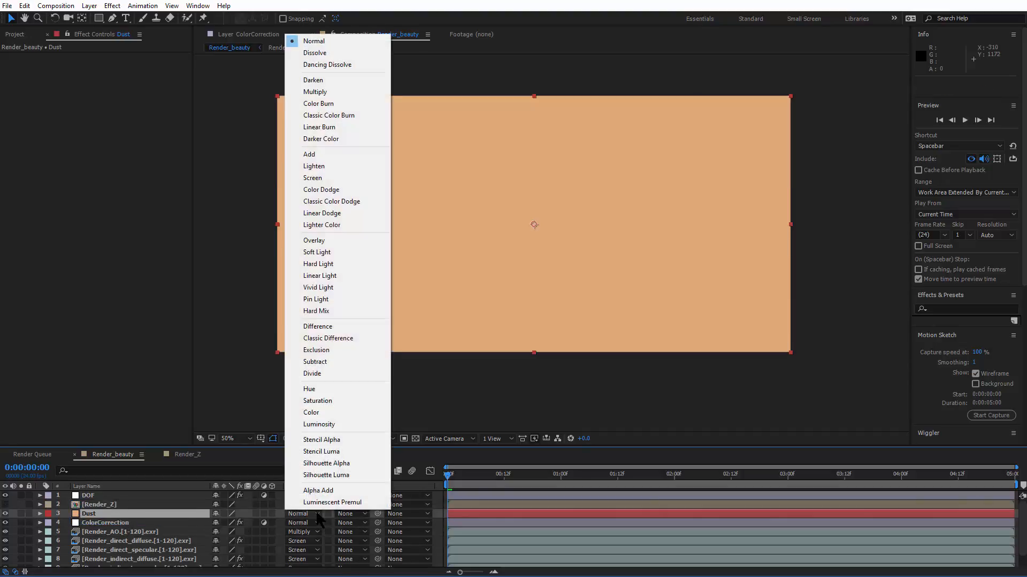
{"action": "left_click", "coordinate": [347, 514]}
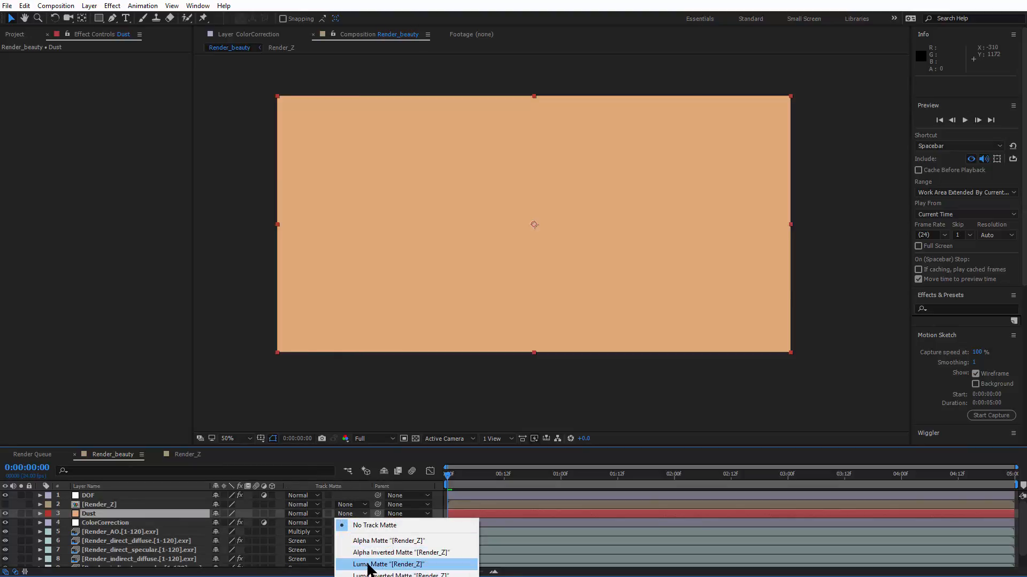
{"action": "left_click", "coordinate": [369, 565]}
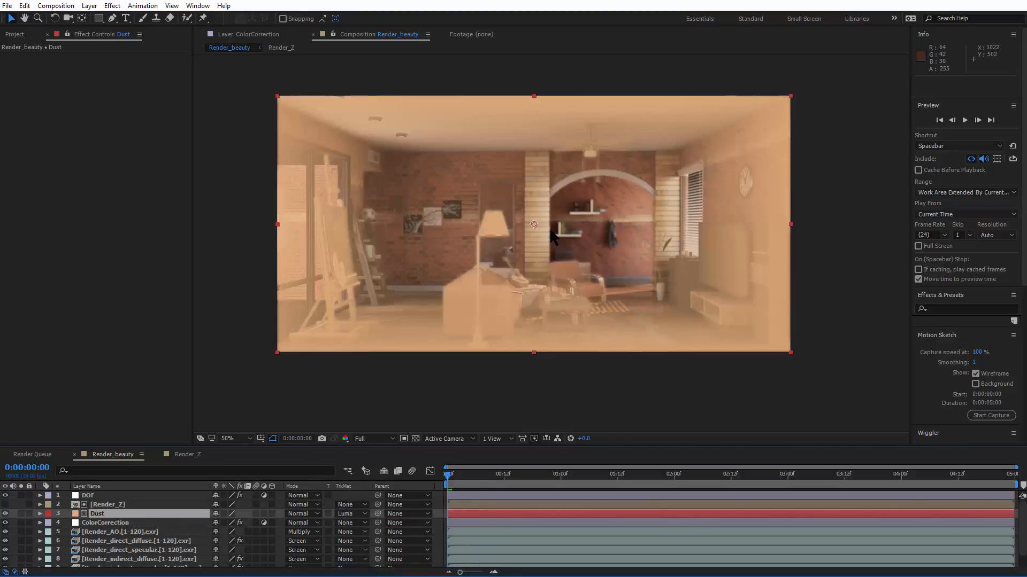
{"action": "key", "text": "period"}
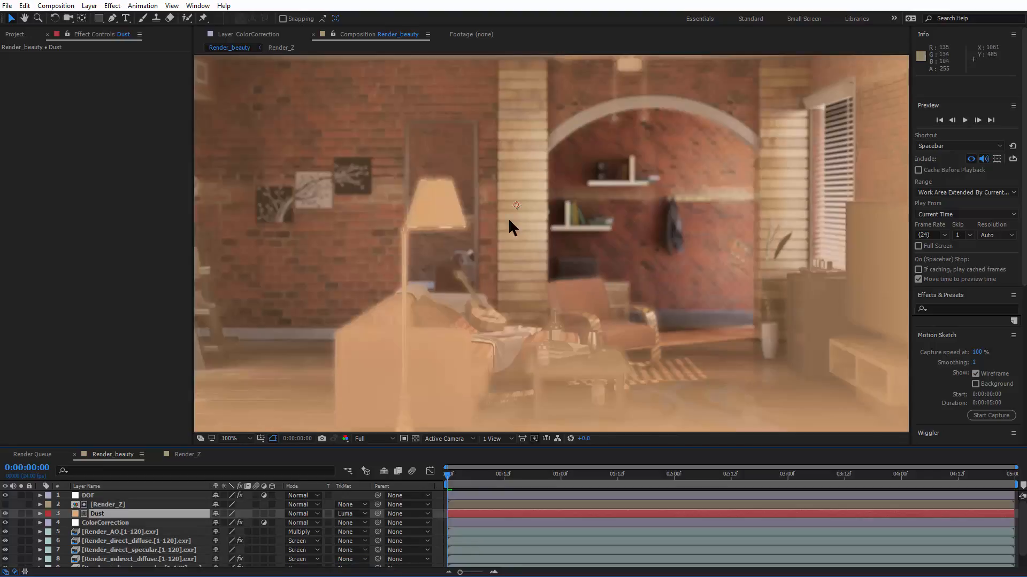
Step: Set the Dust layer's track matte to Luma Inverted Matte "[Render_Z]" and check the dust distribution up close and in full view
{"action": "left_click", "coordinate": [351, 514]}
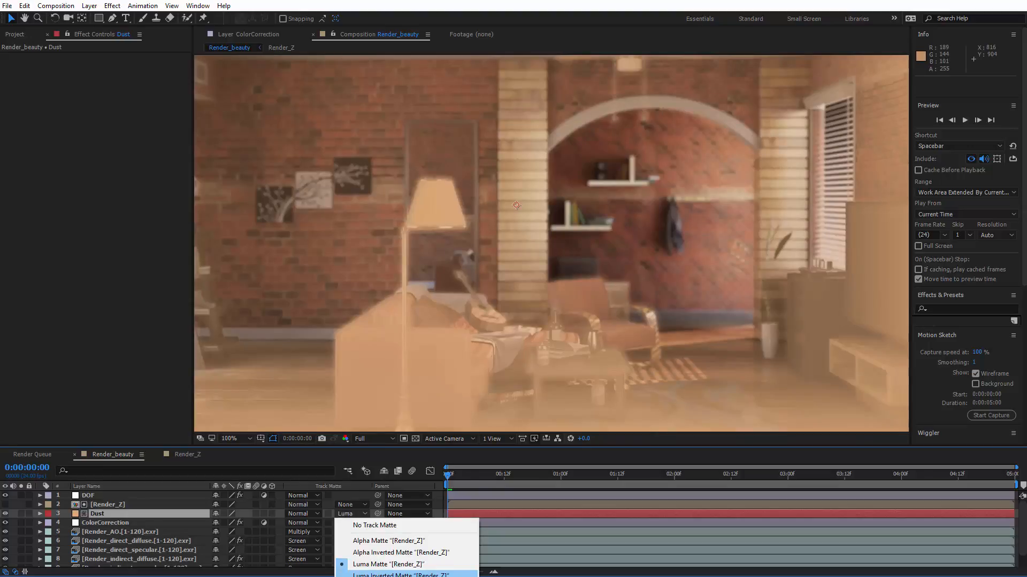
{"action": "left_click", "coordinate": [385, 575]}
{"action": "key", "text": "comma"}
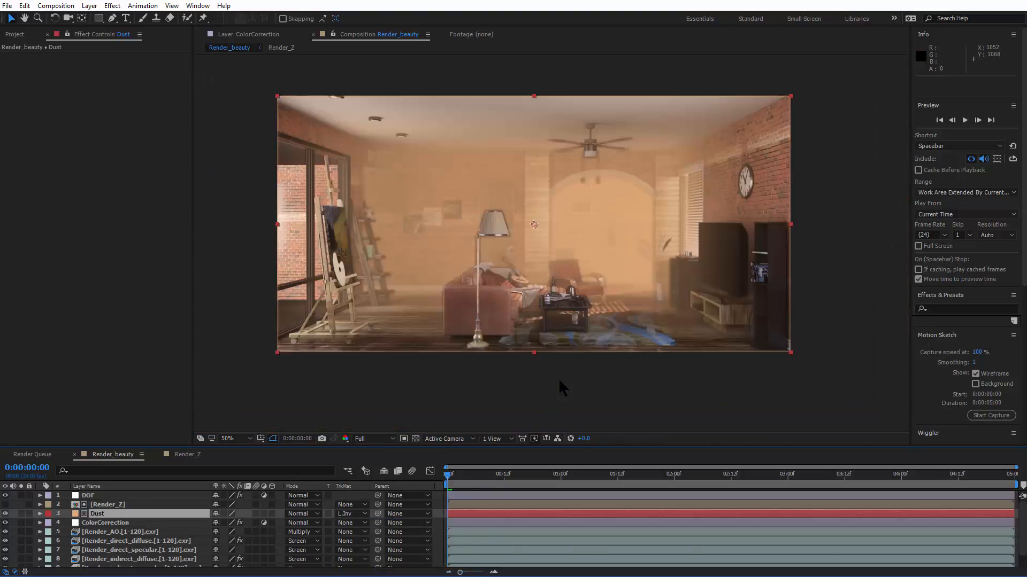
{"action": "key", "text": "period"}
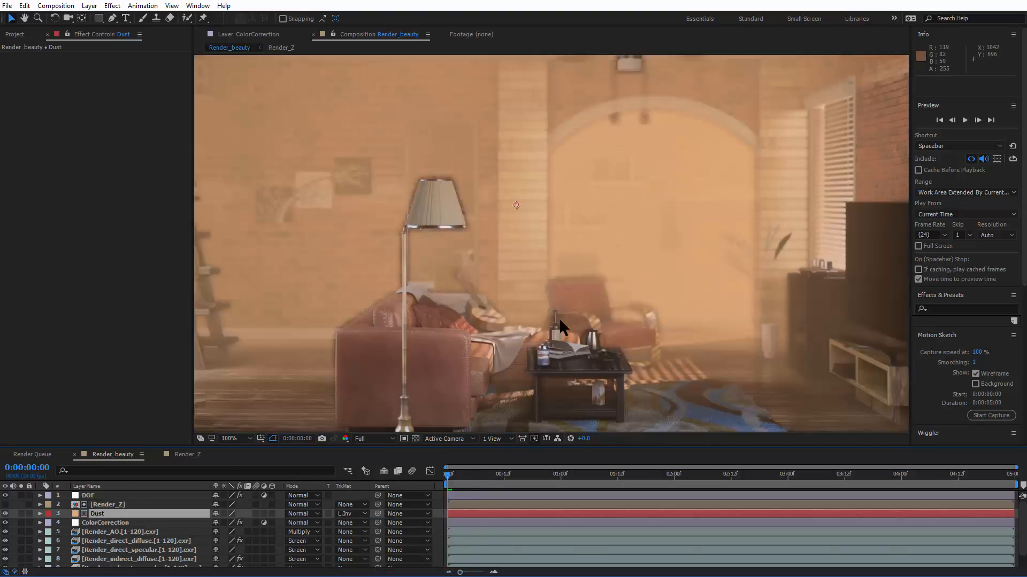
{"action": "key", "text": "comma"}
{"action": "key", "text": "period"}
{"action": "key", "text": "comma"}
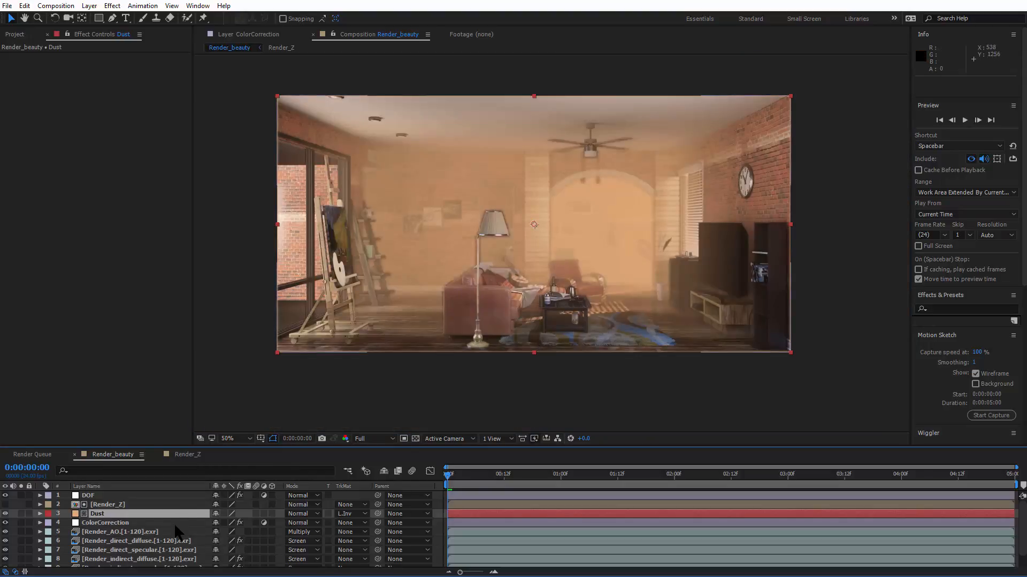
Step: Lower the Dust layer's opacity to about 42% and inspect the haze across the room
{"action": "key", "text": "t"}
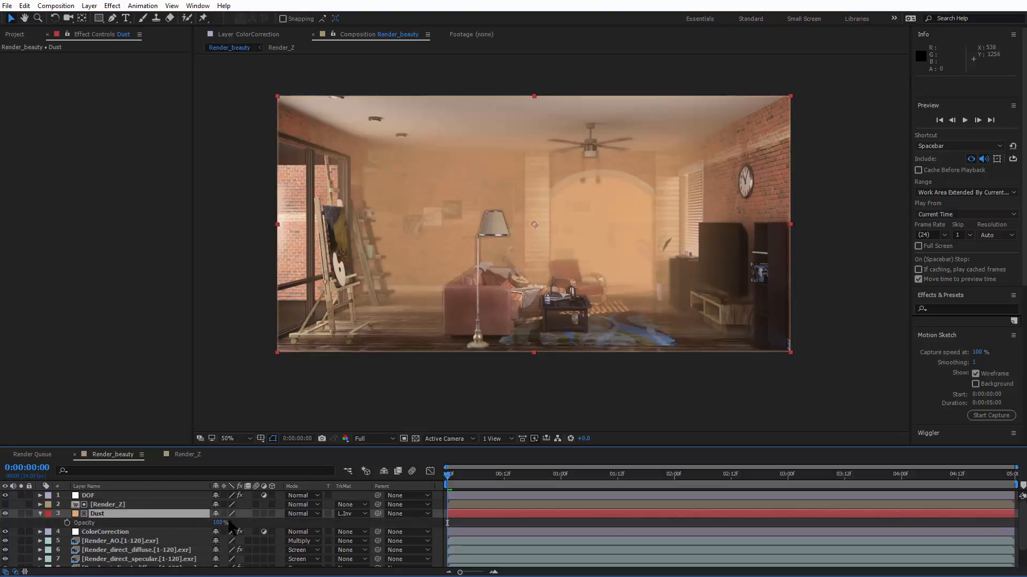
{"action": "left_click_drag", "start_coordinate": [218, 522], "coordinate": [179, 517]}
{"action": "scroll", "coordinate": [589, 273], "scroll_direction": "up", "scroll_amount": 1}
{"action": "left_click_drag", "start_coordinate": [570, 267], "coordinate": [418, 229]}
{"action": "left_click_drag", "start_coordinate": [538, 233], "coordinate": [613, 269]}
{"action": "scroll", "coordinate": [618, 274], "scroll_direction": "down", "scroll_amount": 1}
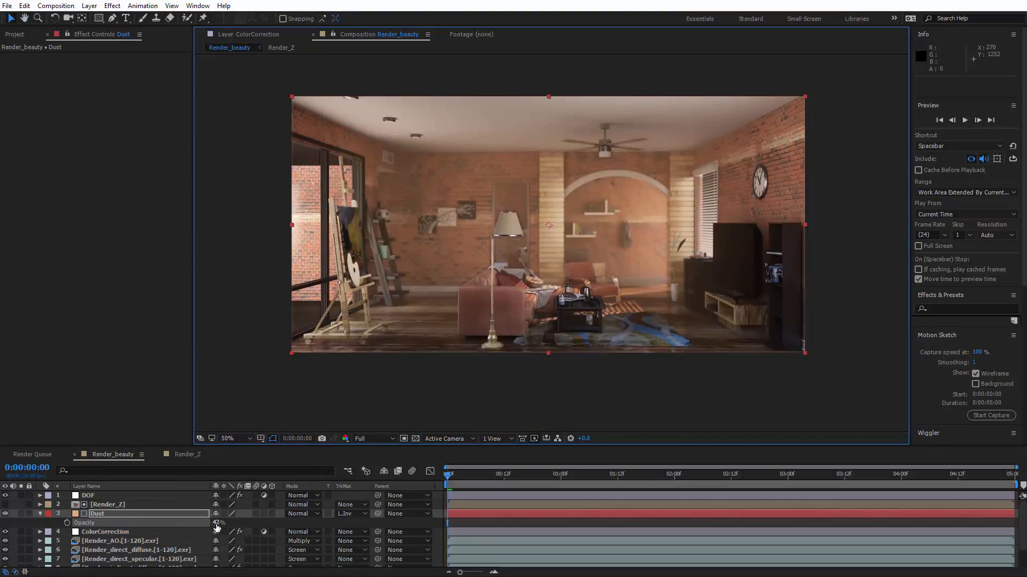
Step: Try a fainter dust haze by lowering the Dust layer's opacity to 16%
{"action": "left_click_drag", "start_coordinate": [216, 524], "coordinate": [202, 524]}
{"action": "scroll", "coordinate": [466, 368], "scroll_direction": "up", "scroll_amount": 2}
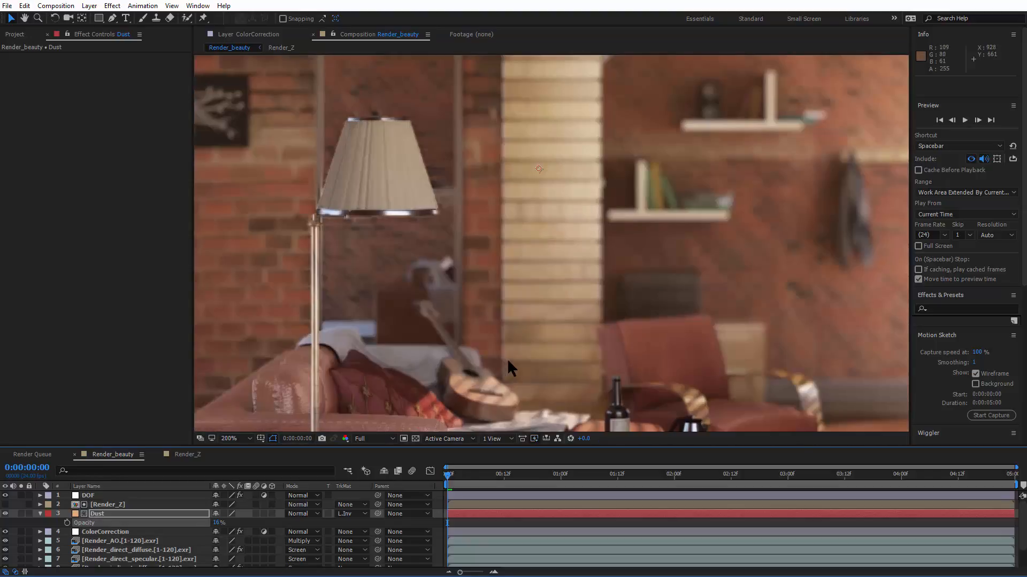
{"action": "scroll", "coordinate": [511, 359], "scroll_direction": "down", "scroll_amount": 4}
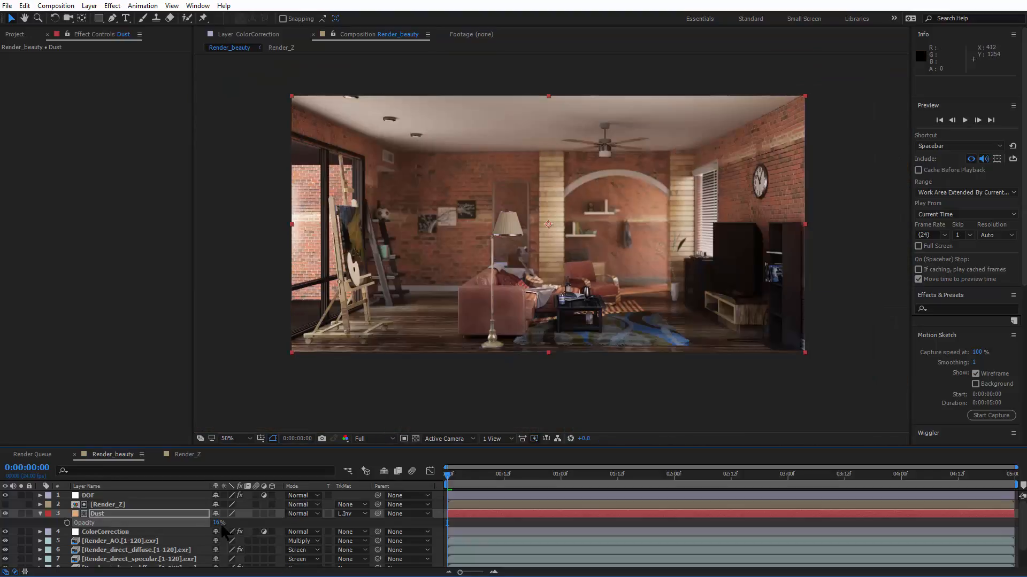
Step: Raise the Dust layer's opacity to 41% and check the edges of the lampshade
{"action": "left_click_drag", "start_coordinate": [222, 527], "coordinate": [235, 526]}
{"action": "scroll", "coordinate": [502, 240], "scroll_direction": "up", "scroll_amount": 1}
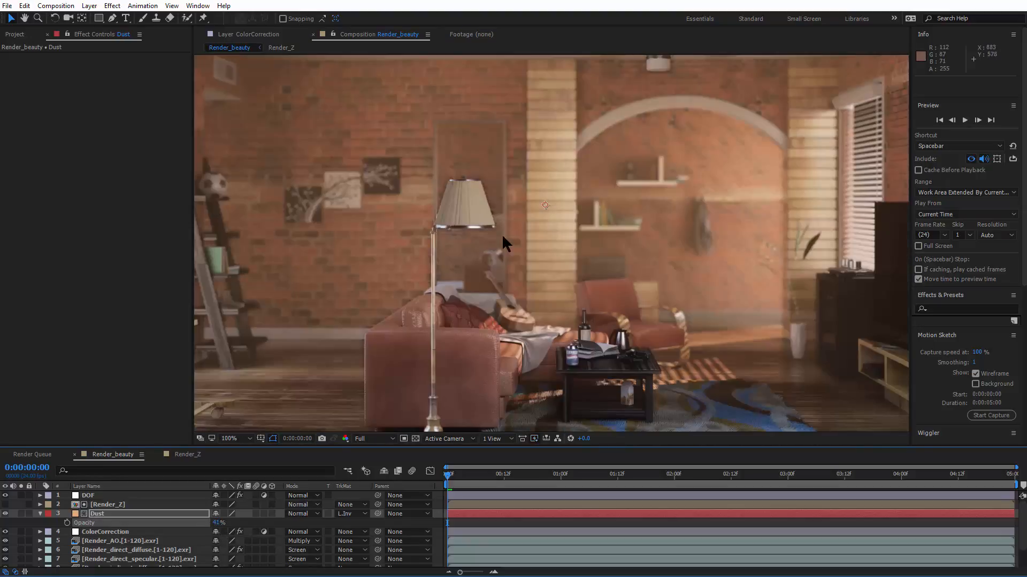
{"action": "scroll", "coordinate": [503, 238], "scroll_direction": "up", "scroll_amount": 3}
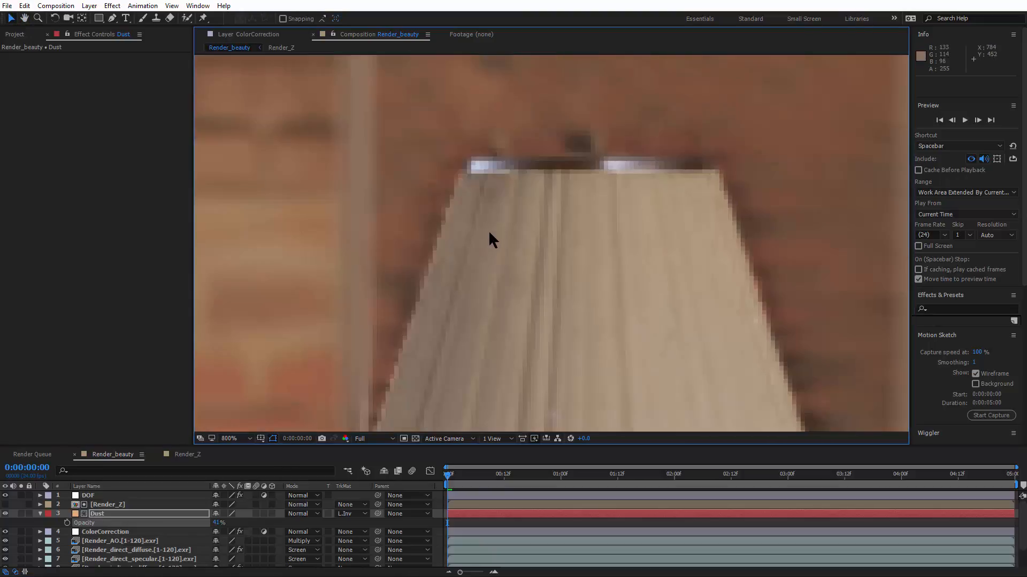
{"action": "scroll", "coordinate": [445, 199], "scroll_direction": "down", "scroll_amount": 4}
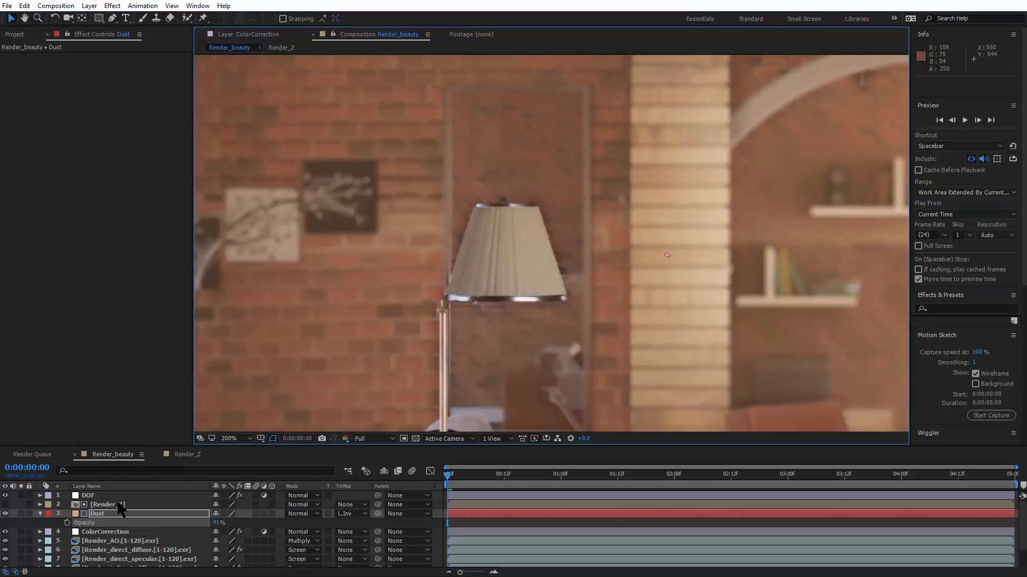
Step: Examine how the Render_Z matte and Dust layer affect the lamp, back wall, sofa and coffee table
{"action": "left_click", "coordinate": [118, 504]}
{"action": "left_click", "coordinate": [41, 515]}
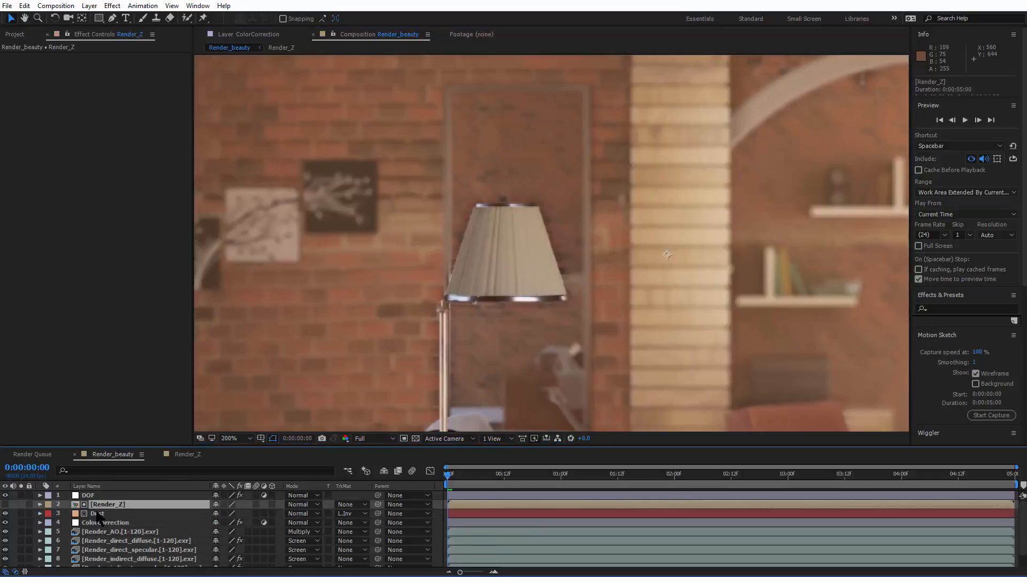
{"action": "left_click", "coordinate": [97, 513]}
{"action": "left_click", "coordinate": [116, 504]}
{"action": "left_click_drag", "start_coordinate": [494, 373], "coordinate": [361, 370]}
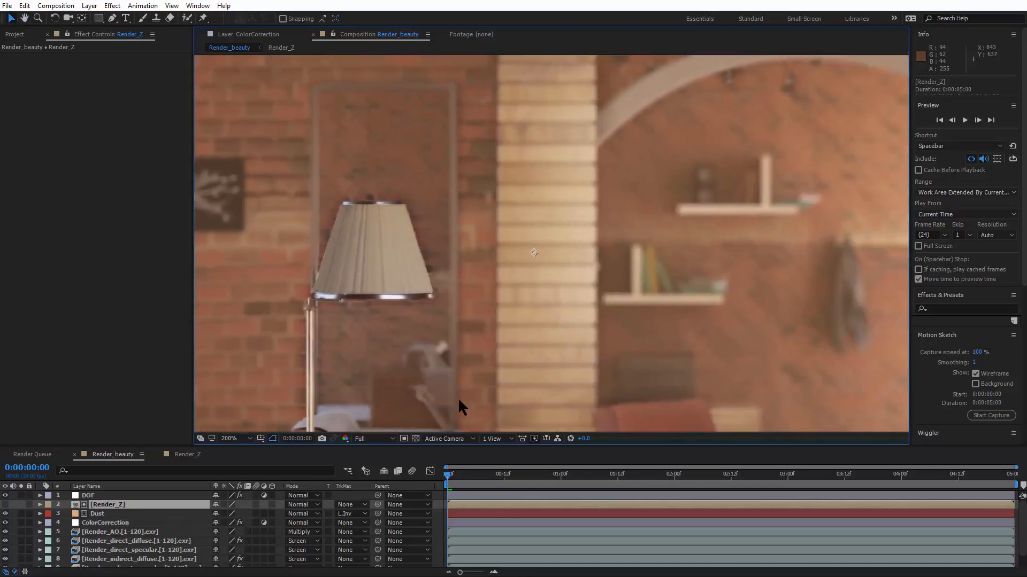
{"action": "scroll", "coordinate": [364, 239], "scroll_direction": "up", "scroll_amount": 1}
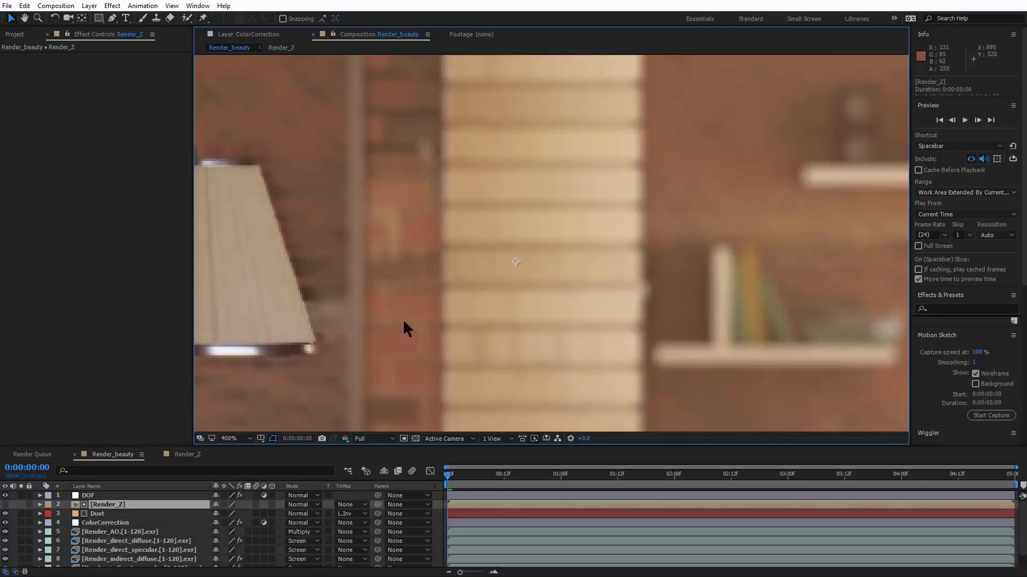
{"action": "scroll", "coordinate": [580, 342], "scroll_direction": "down", "scroll_amount": 6}
{"action": "scroll", "coordinate": [549, 343], "scroll_direction": "up", "scroll_amount": 2}
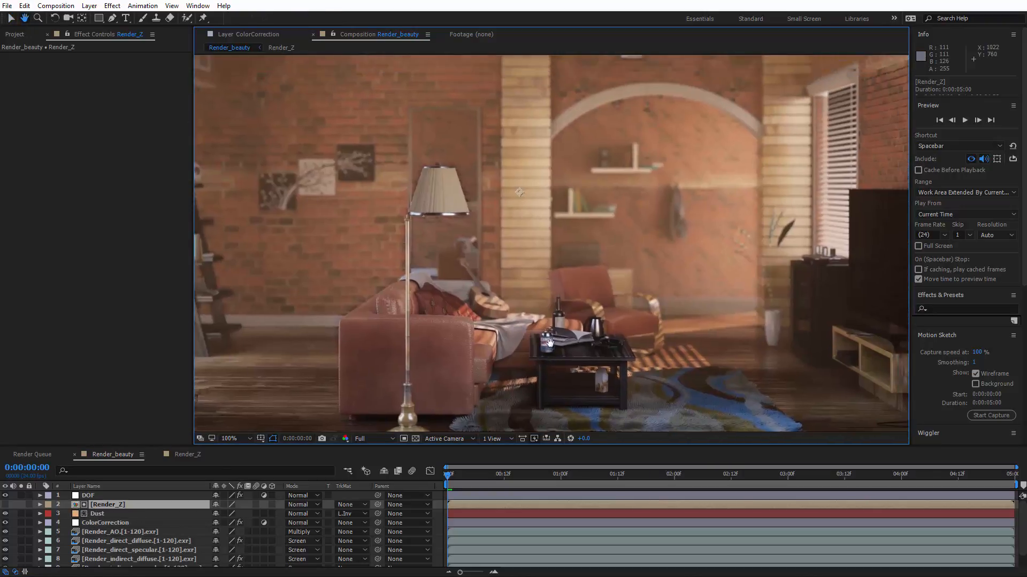
{"action": "left_click_drag", "start_coordinate": [549, 342], "coordinate": [454, 276]}
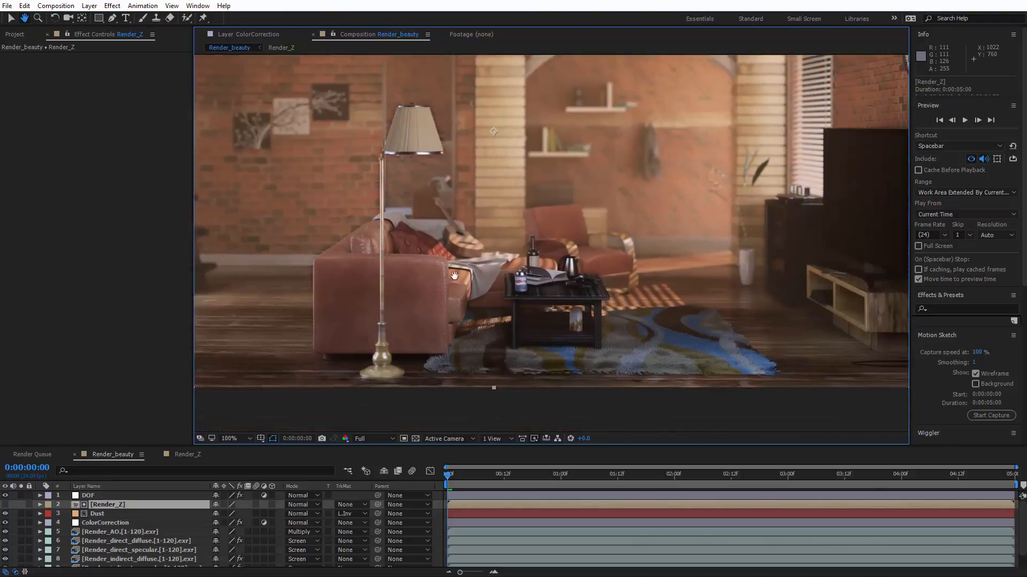
{"action": "scroll", "coordinate": [567, 353], "scroll_direction": "down", "scroll_amount": 2}
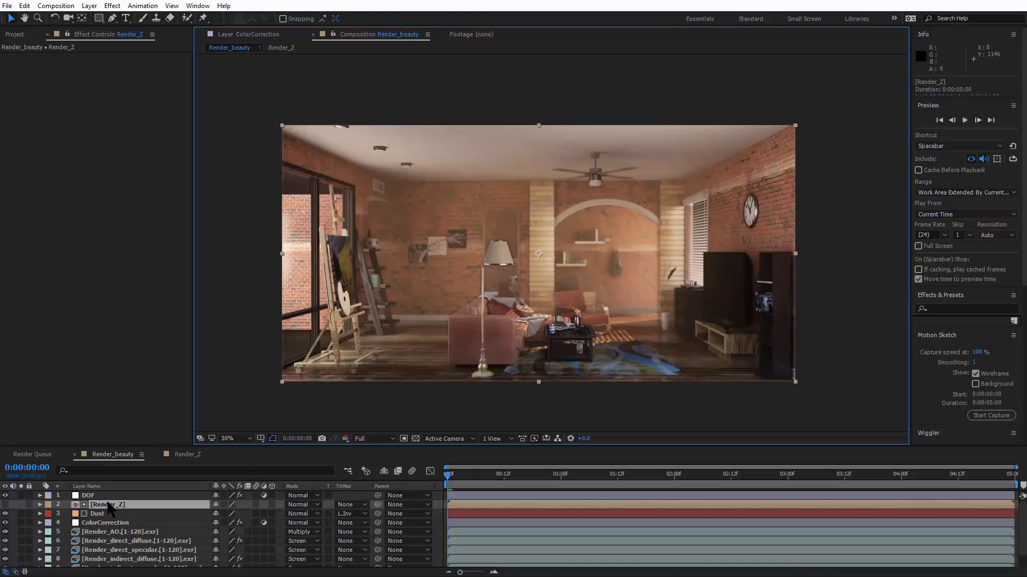
Step: Create a 1920 x 960 px solid named Medium Orange Solid 2 in the same orange above the DOF layer
{"action": "left_click", "coordinate": [88, 496]}
{"action": "scroll", "coordinate": [140, 555], "scroll_direction": "down", "scroll_amount": 1}
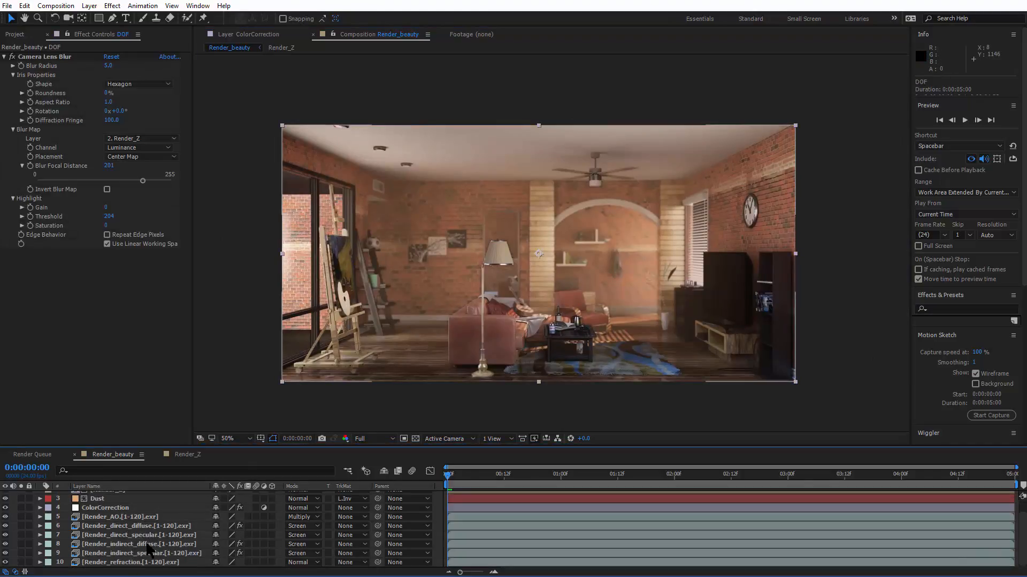
{"action": "scroll", "coordinate": [140, 556], "scroll_direction": "up", "scroll_amount": 1}
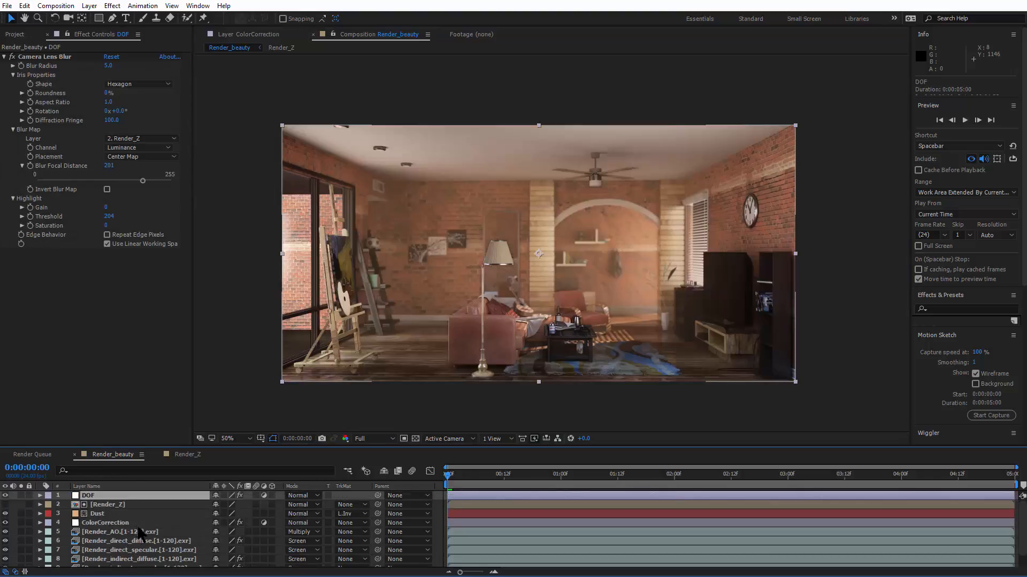
{"action": "right_click", "coordinate": [99, 496]}
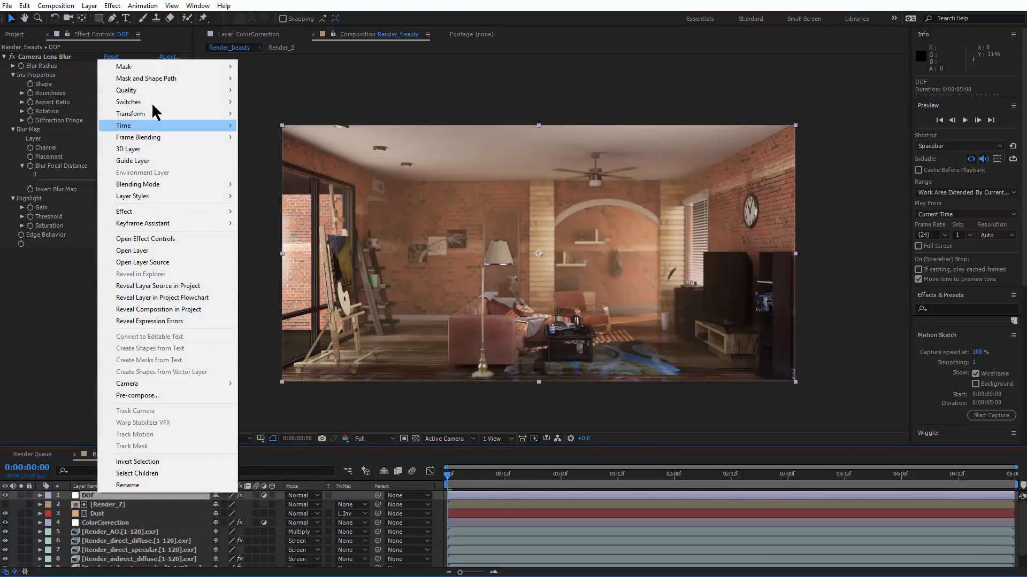
{"action": "left_click", "coordinate": [88, 6]}
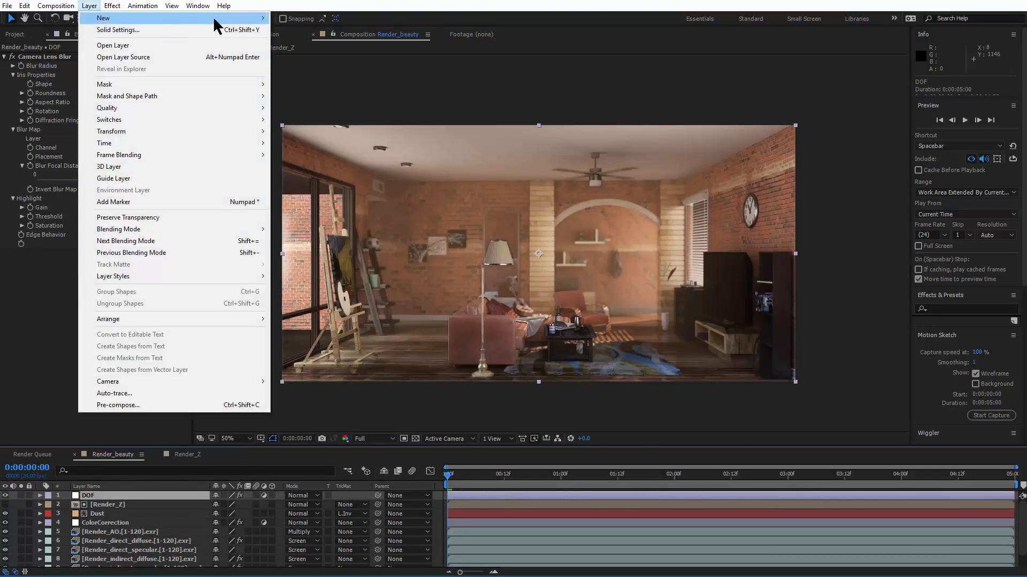
{"action": "mouse_move", "coordinate": [252, 28]}
{"action": "left_click", "coordinate": [318, 31]}
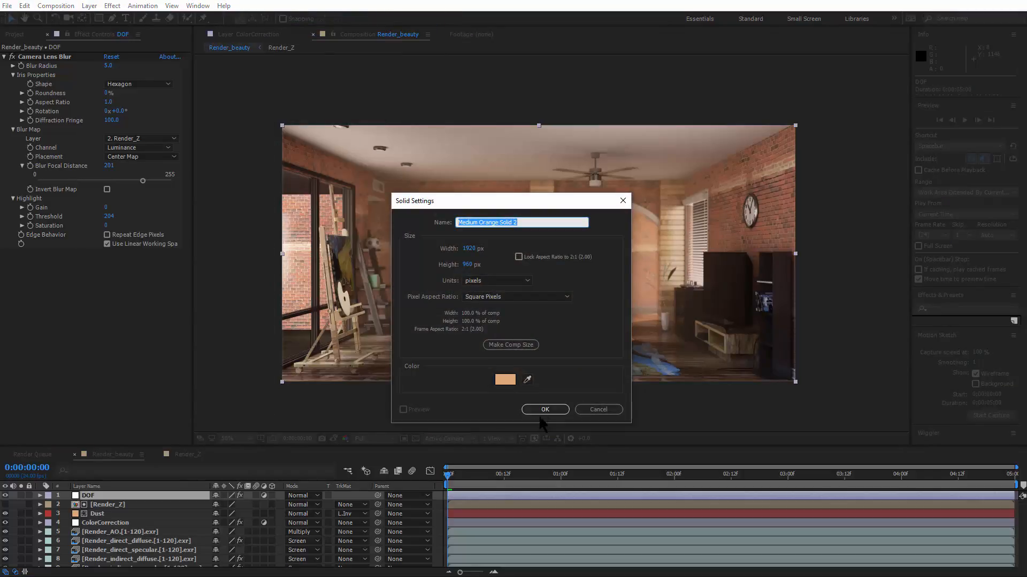
{"action": "left_click", "coordinate": [542, 409]}
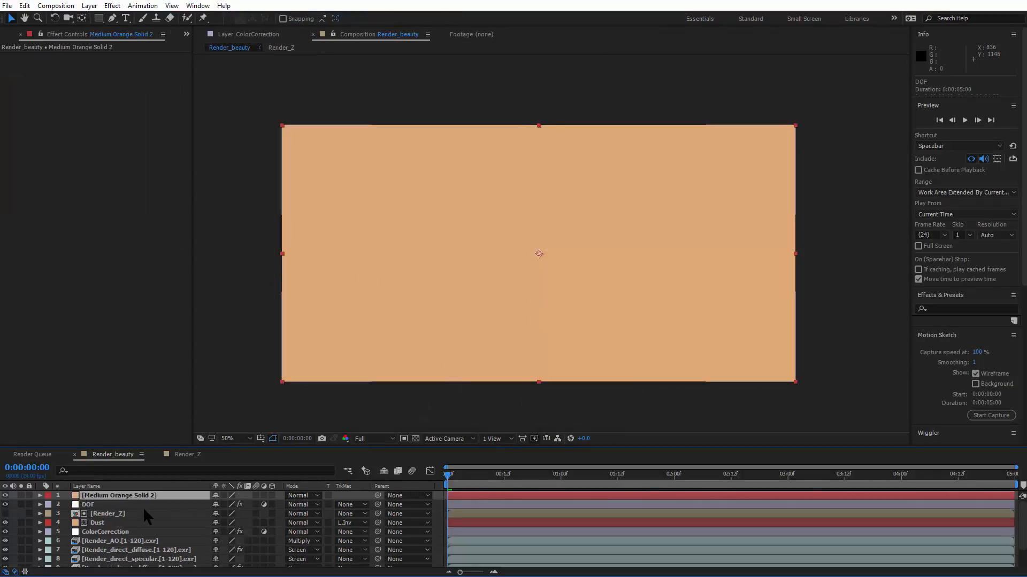
Step: Set the Medium Orange Solid 2 layer's blending mode to Overlay and its opacity to 22%
{"action": "left_click", "coordinate": [315, 496]}
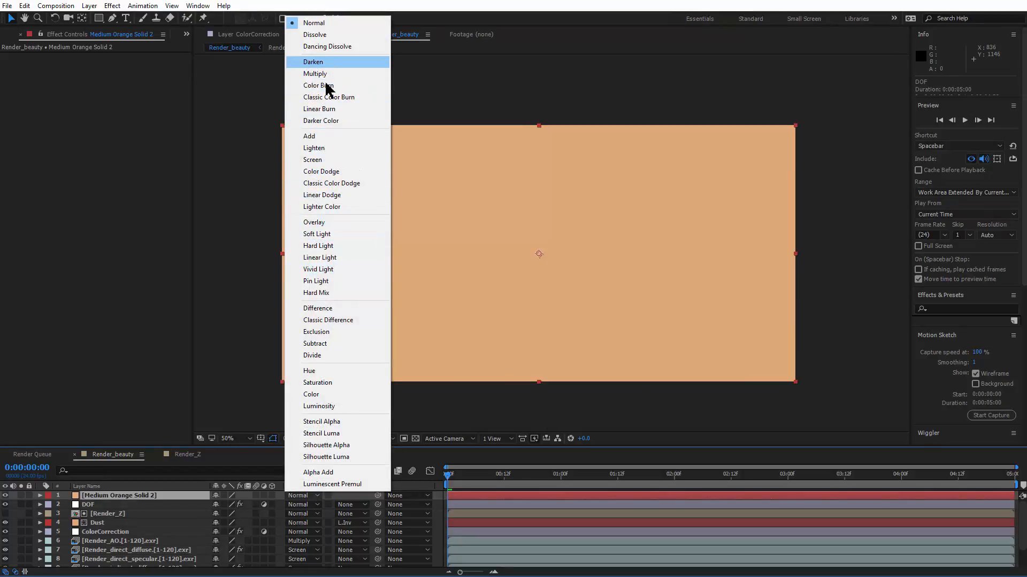
{"action": "left_click", "coordinate": [325, 222]}
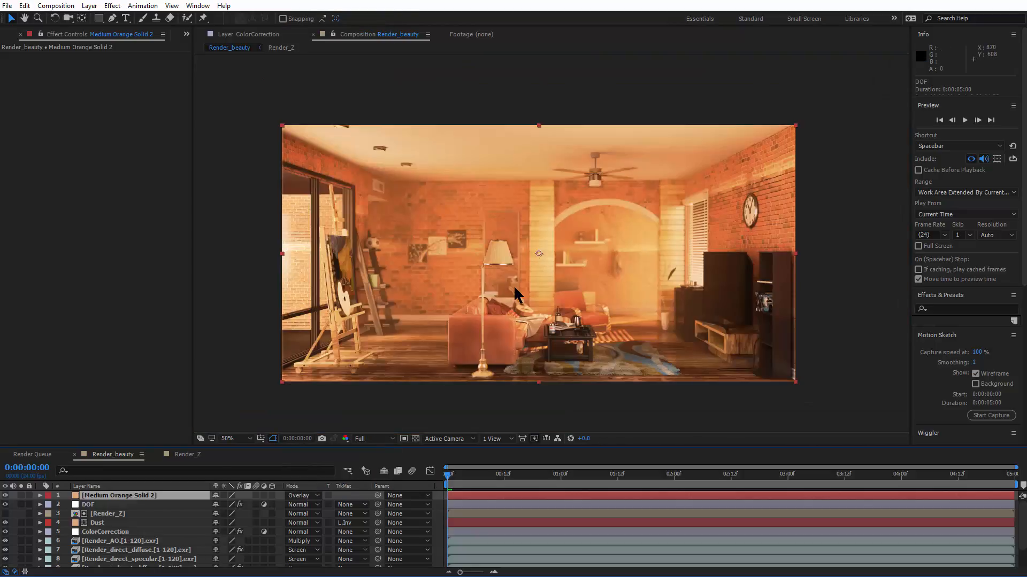
{"action": "key", "text": "t"}
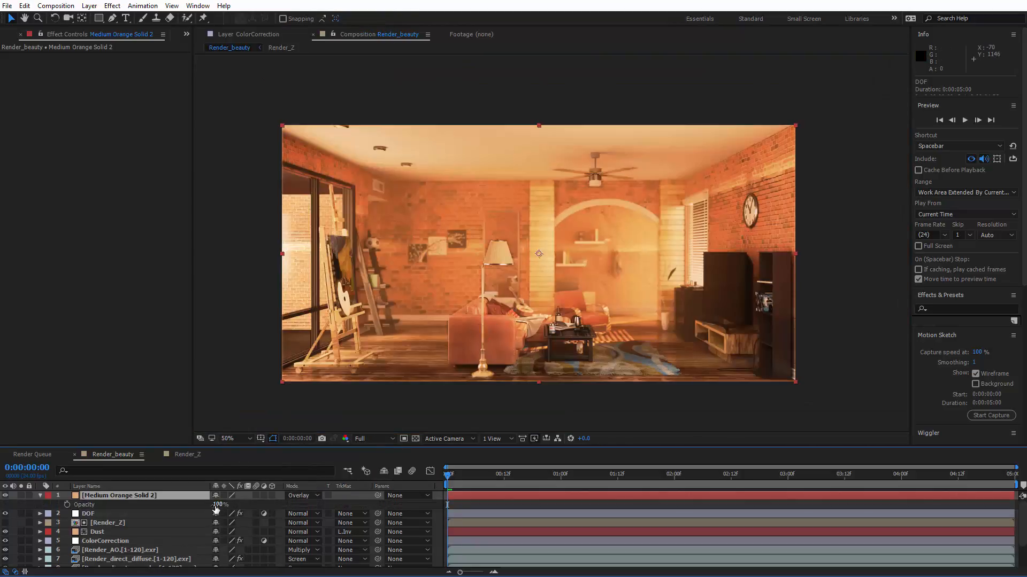
{"action": "left_click_drag", "start_coordinate": [216, 508], "coordinate": [142, 493]}
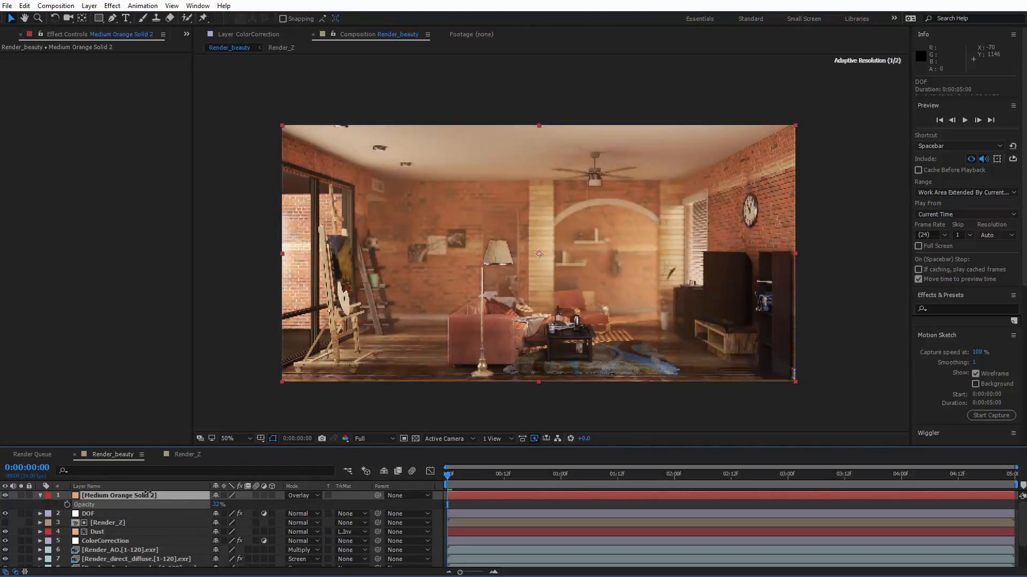
{"action": "scroll", "coordinate": [428, 343], "scroll_direction": "up", "scroll_amount": 1}
{"action": "left_click_drag", "start_coordinate": [565, 262], "coordinate": [605, 108]}
{"action": "left_click_drag", "start_coordinate": [605, 226], "coordinate": [461, 253]}
Step: Try Soft Light on the Dust layer and settle on Lighten as its blending mode
{"action": "left_click", "coordinate": [103, 533]}
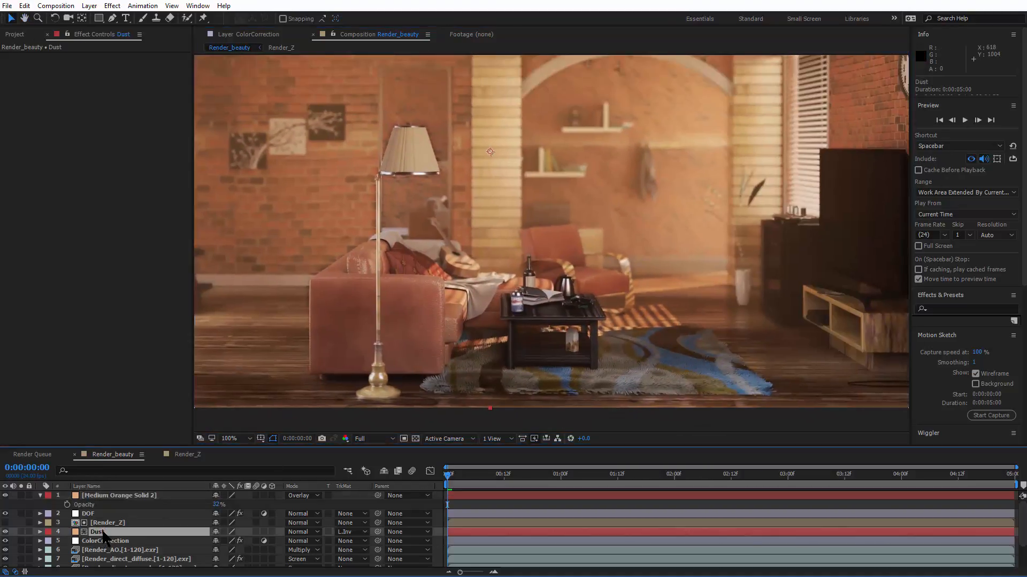
{"action": "left_click", "coordinate": [301, 533]}
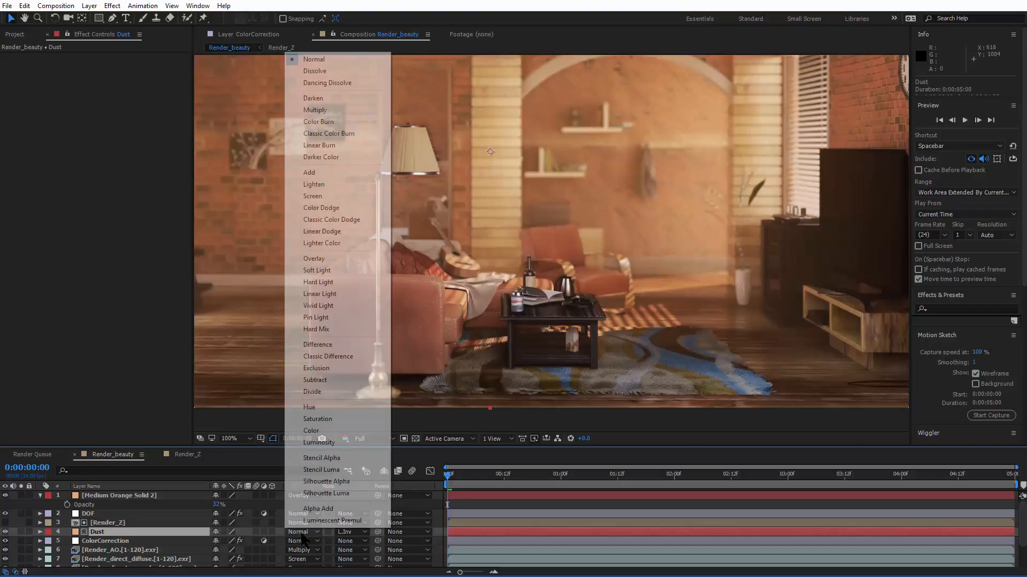
{"action": "left_click", "coordinate": [333, 269]}
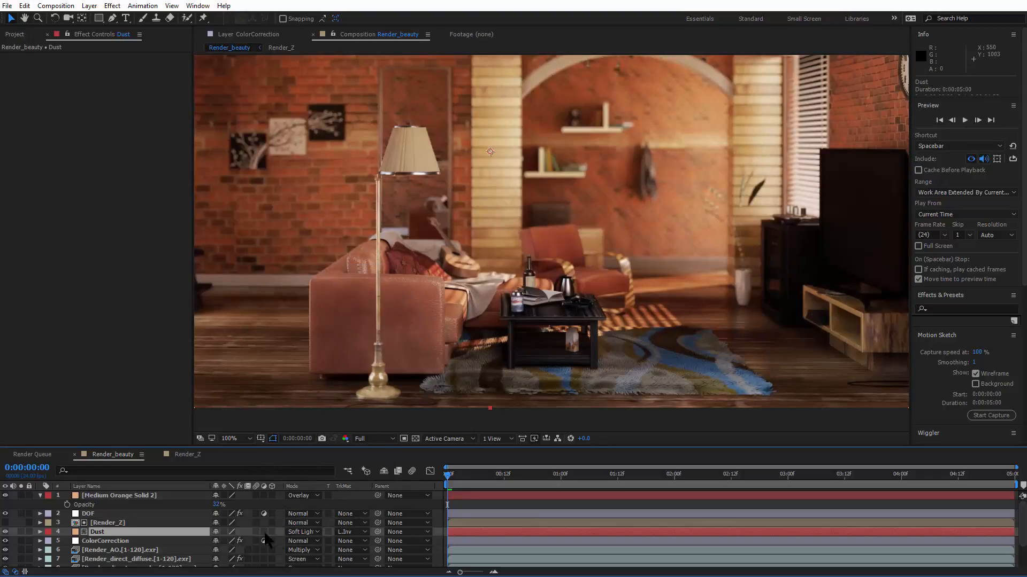
{"action": "left_click", "coordinate": [293, 533]}
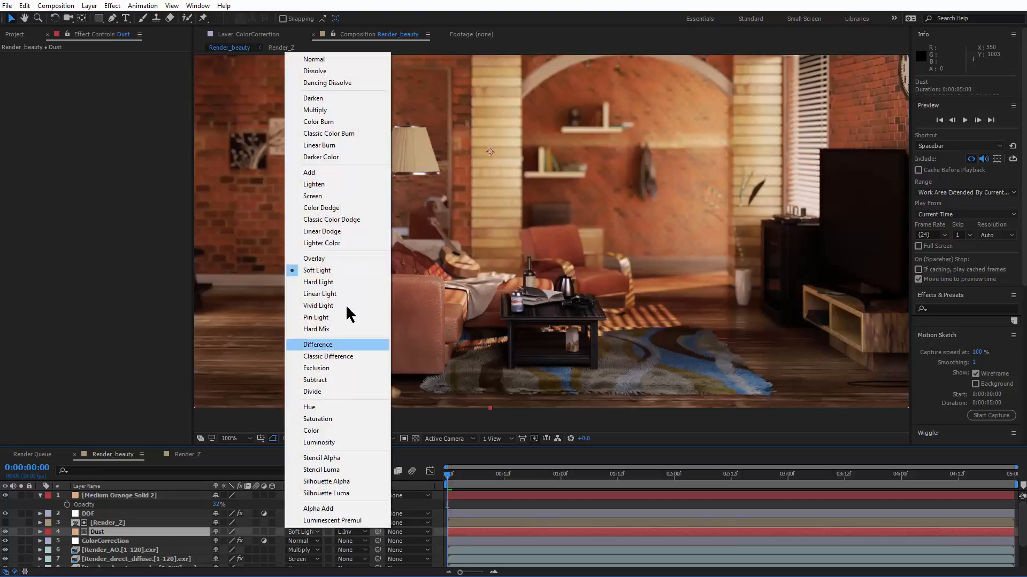
{"action": "left_click", "coordinate": [344, 182]}
Step: Examine how the Dust layer's haze affects the whole room, the back wall, lamp, sofa and coffee table
{"action": "left_click_drag", "start_coordinate": [587, 256], "coordinate": [540, 351]}
{"action": "scroll", "coordinate": [585, 302], "scroll_direction": "down", "scroll_amount": 4}
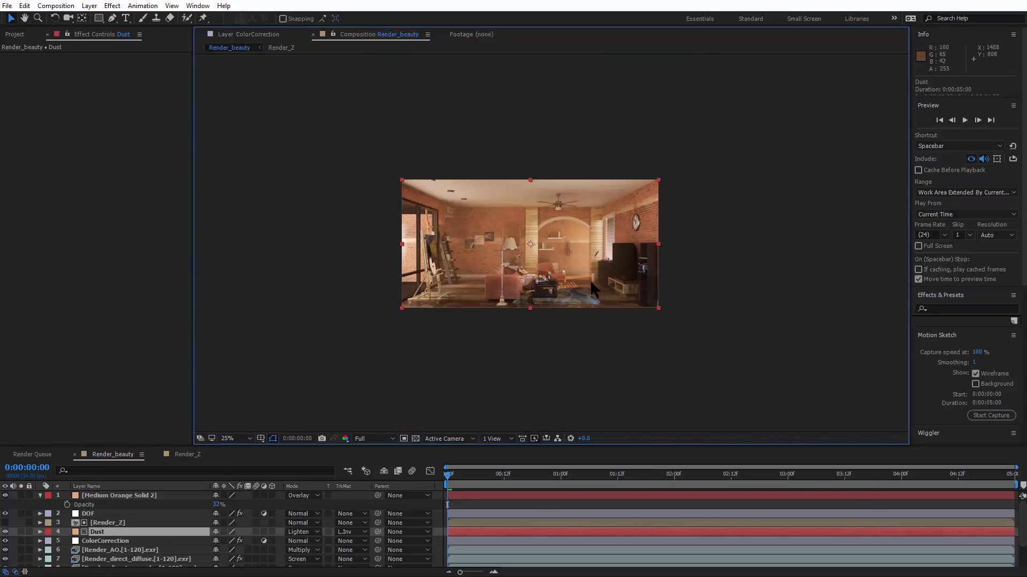
{"action": "scroll", "coordinate": [588, 273], "scroll_direction": "up", "scroll_amount": 4}
{"action": "scroll", "coordinate": [586, 264], "scroll_direction": "down", "scroll_amount": 2}
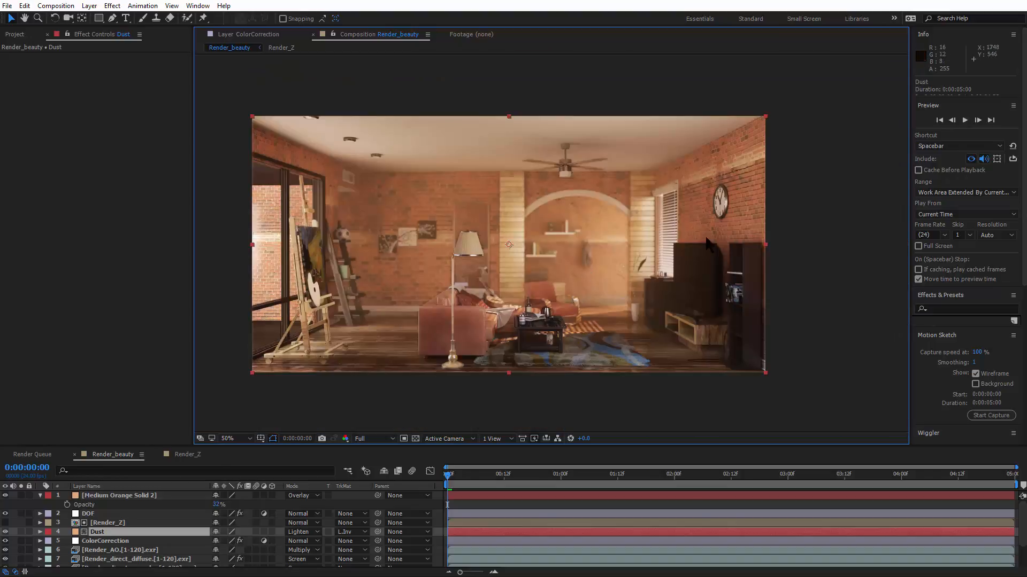
{"action": "scroll", "coordinate": [614, 307], "scroll_direction": "up", "scroll_amount": 1}
{"action": "left_click_drag", "start_coordinate": [695, 267], "coordinate": [903, 371]}
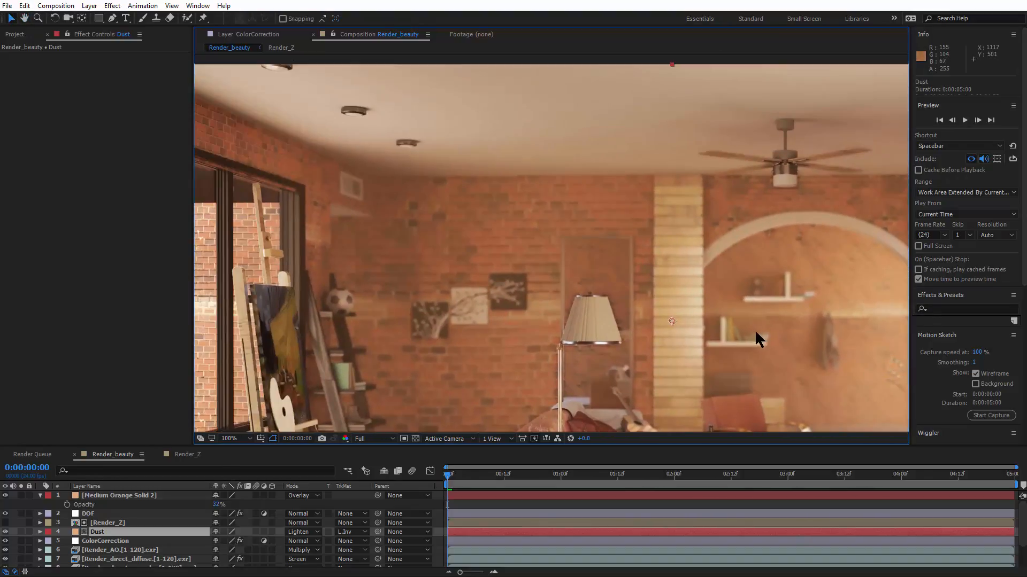
{"action": "left_click_drag", "start_coordinate": [755, 329], "coordinate": [853, 361]}
{"action": "scroll", "coordinate": [482, 243], "scroll_direction": "up", "scroll_amount": 1}
{"action": "left_click_drag", "start_coordinate": [315, 209], "coordinate": [112, 163]}
{"action": "left_click_drag", "start_coordinate": [855, 184], "coordinate": [645, 13]}
{"action": "left_click_drag", "start_coordinate": [719, 287], "coordinate": [729, 113]}
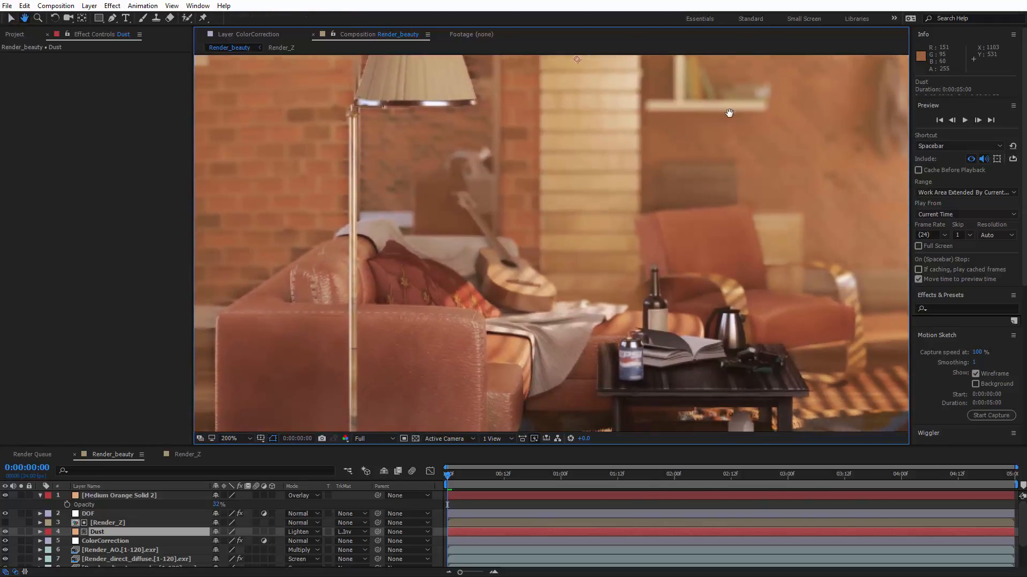
{"action": "left_click_drag", "start_coordinate": [623, 274], "coordinate": [435, 389]}
{"action": "scroll", "coordinate": [508, 351], "scroll_direction": "down", "scroll_amount": 1}
{"action": "scroll", "coordinate": [514, 349], "scroll_direction": "down", "scroll_amount": 1}
{"action": "scroll", "coordinate": [522, 345], "scroll_direction": "up", "scroll_amount": 1}
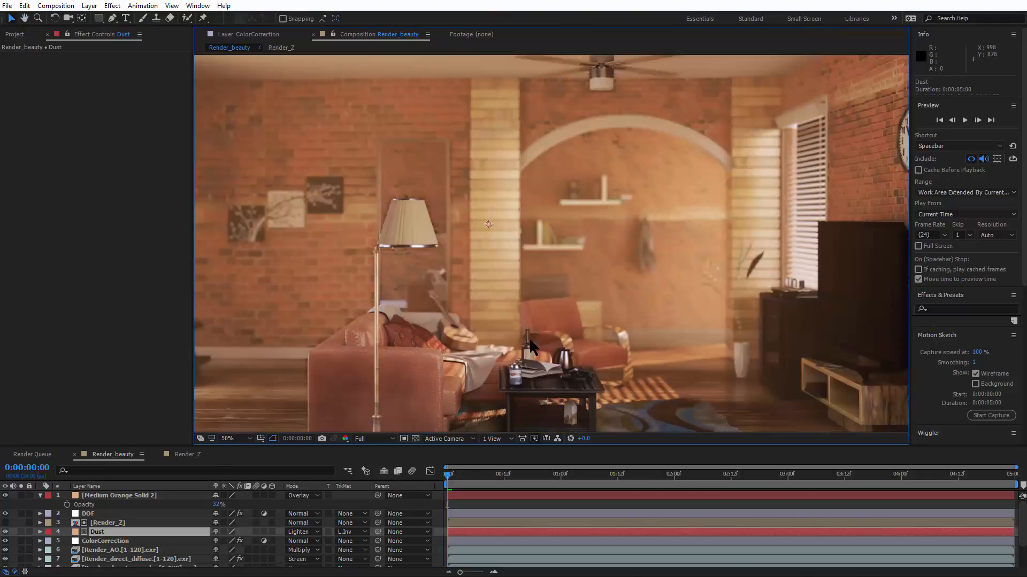
{"action": "scroll", "coordinate": [529, 341], "scroll_direction": "down", "scroll_amount": 1}
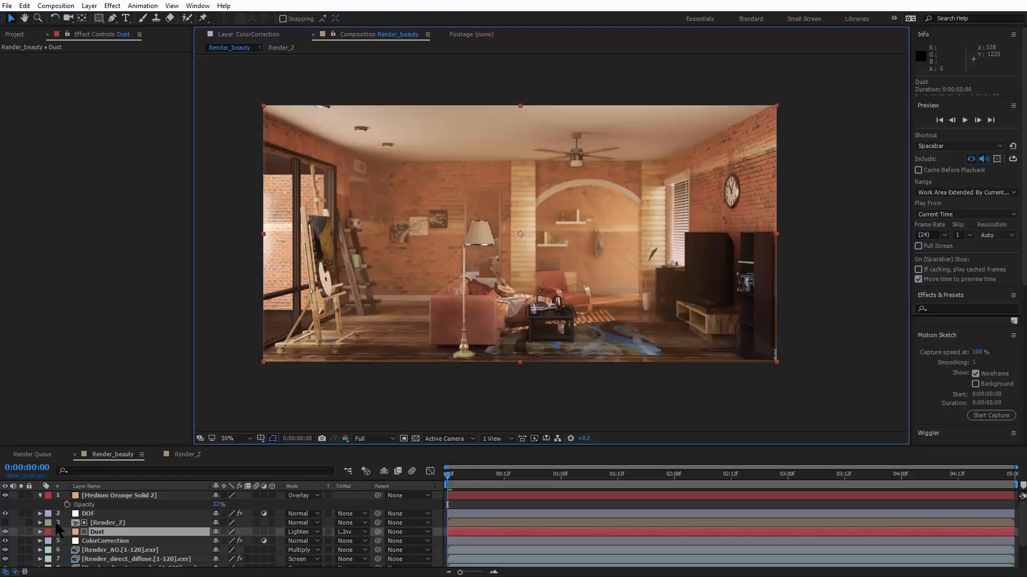
Step: Collapse the Medium Orange Solid 2 layer's properties and set the ColorCorrection layer's Master Saturation to -57
{"action": "left_click", "coordinate": [41, 496]}
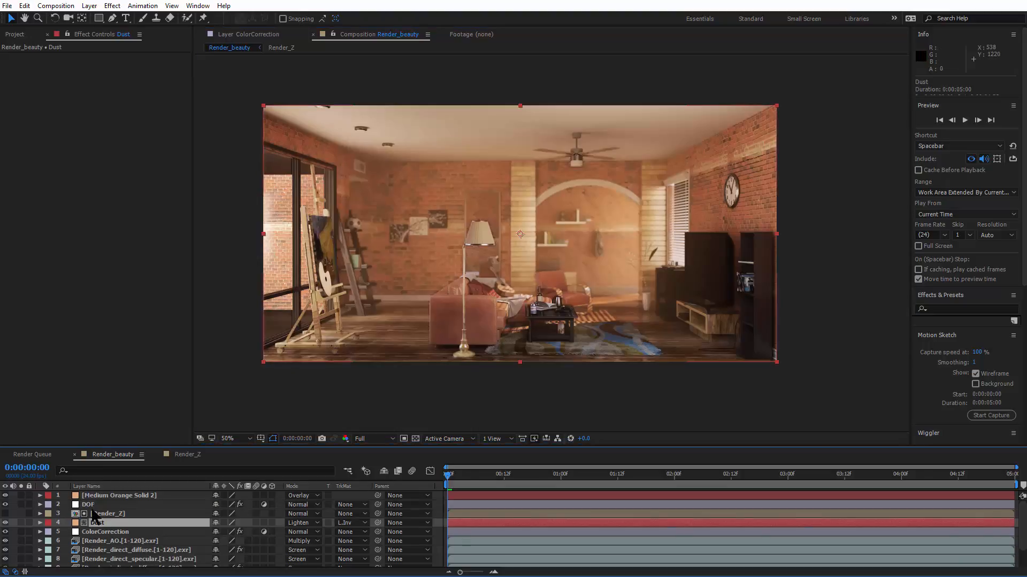
{"action": "left_click", "coordinate": [143, 531]}
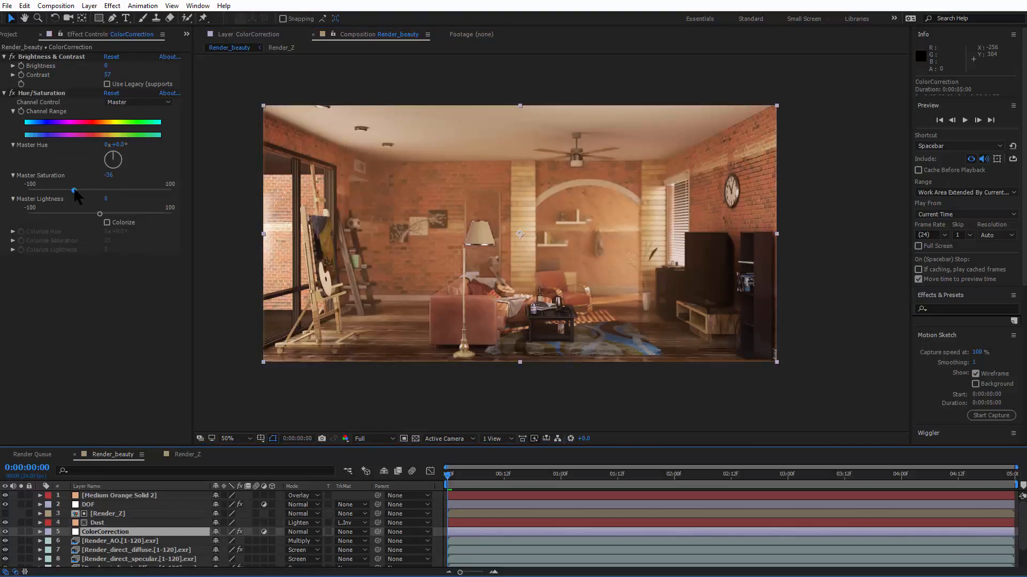
{"action": "left_click_drag", "start_coordinate": [76, 188], "coordinate": [59, 193]}
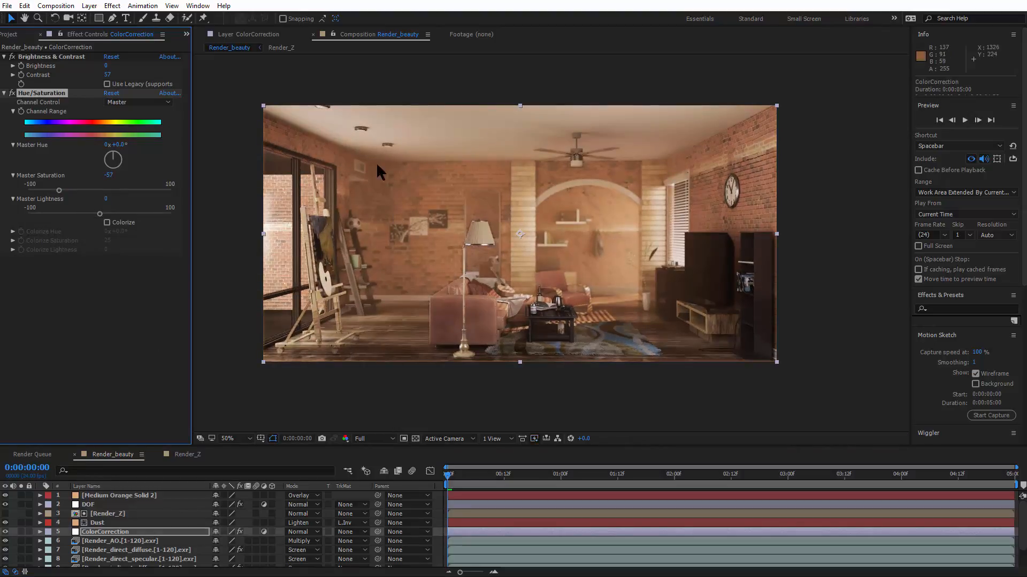
Step: Pre-compose all layers of Render_beauty into a composition named colorcorrectionAndDOF, moving all attributes, and re-enable the view refresh
{"action": "scroll", "coordinate": [145, 543], "scroll_direction": "down", "scroll_amount": 3}
{"action": "left_click", "coordinate": [123, 563]}
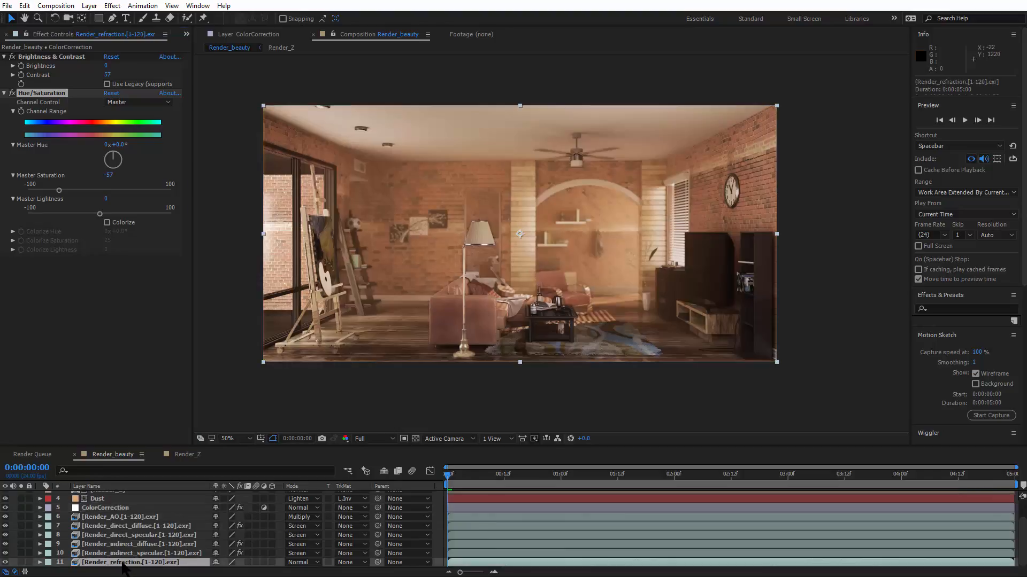
{"action": "scroll", "coordinate": [140, 535], "scroll_direction": "up", "scroll_amount": 3}
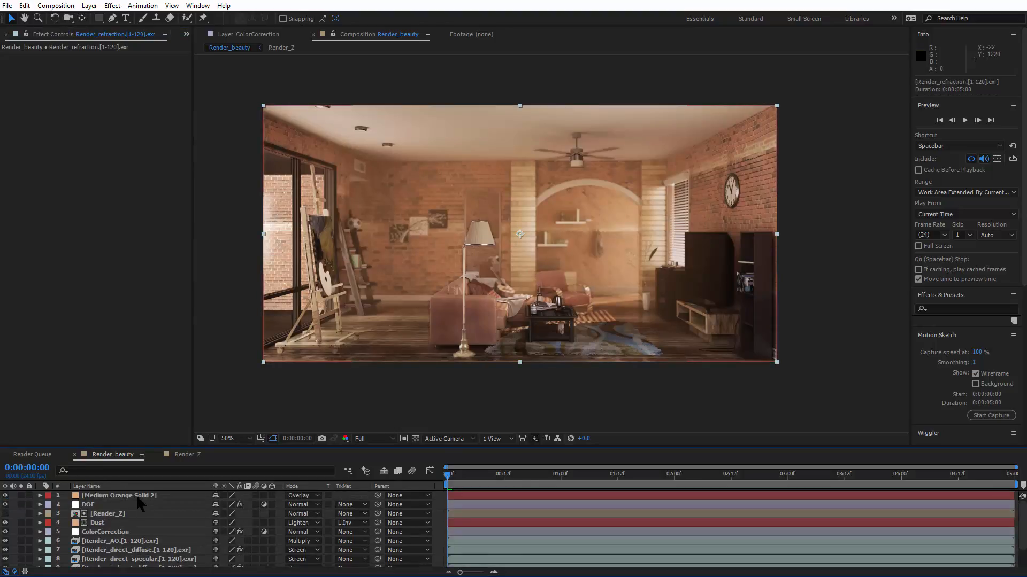
{"action": "key", "text": "ctrl+a"}
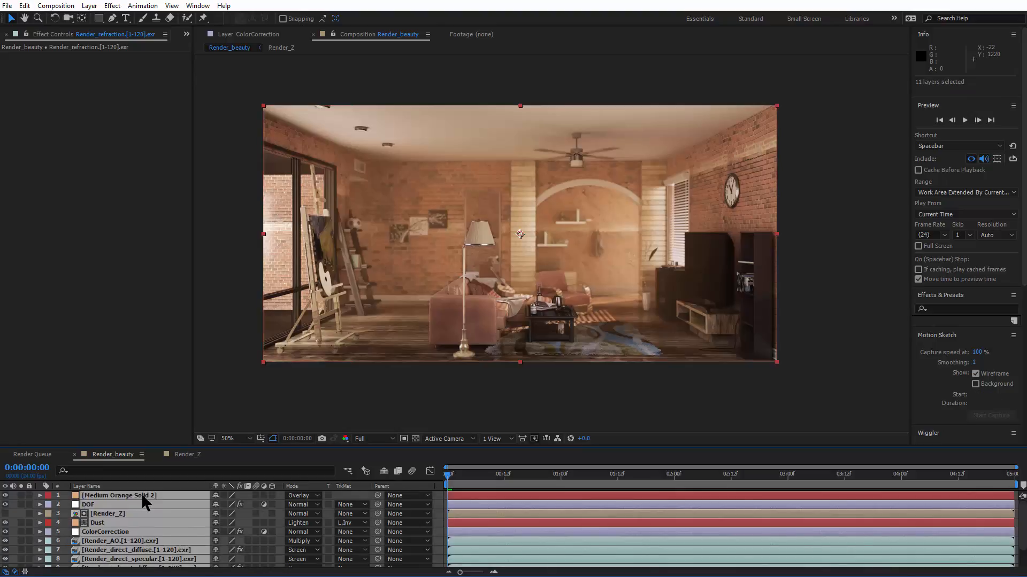
{"action": "right_click", "coordinate": [136, 504]}
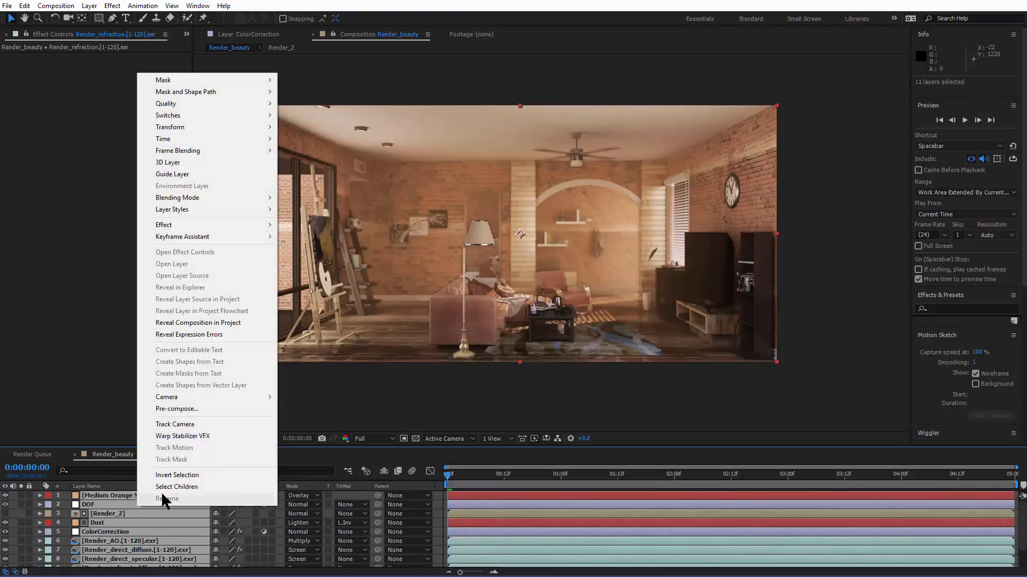
{"action": "left_click", "coordinate": [207, 409]}
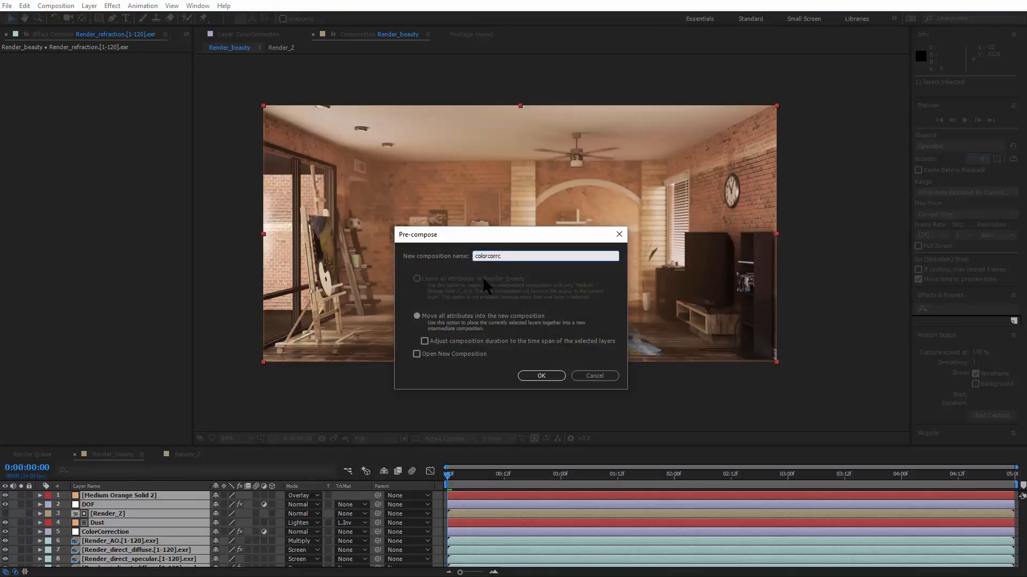
{"action": "type", "text": "colorcorrectionAndDOF"}
{"action": "left_click", "coordinate": [551, 375]}
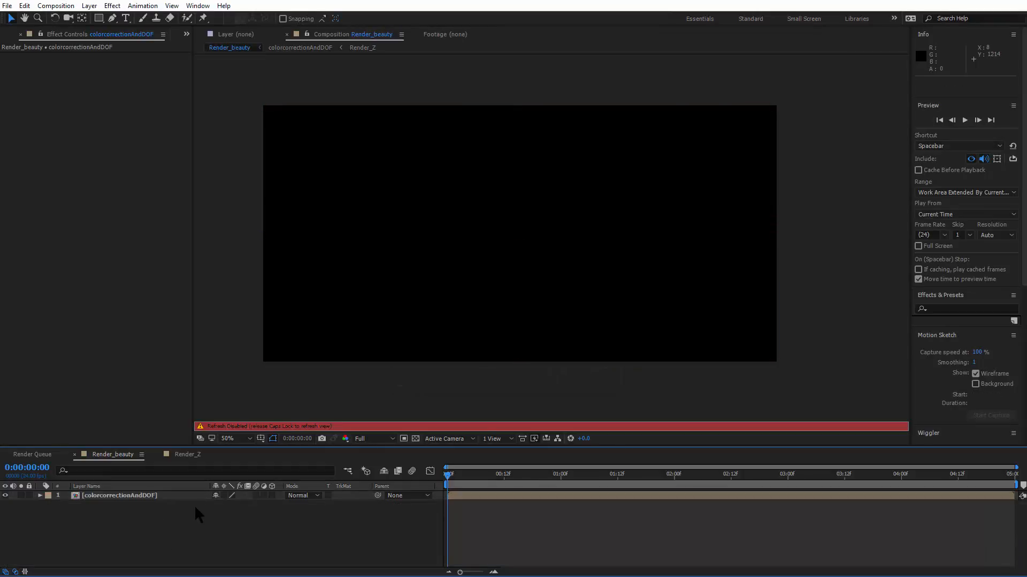
{"action": "key", "text": "Caps_Lock"}
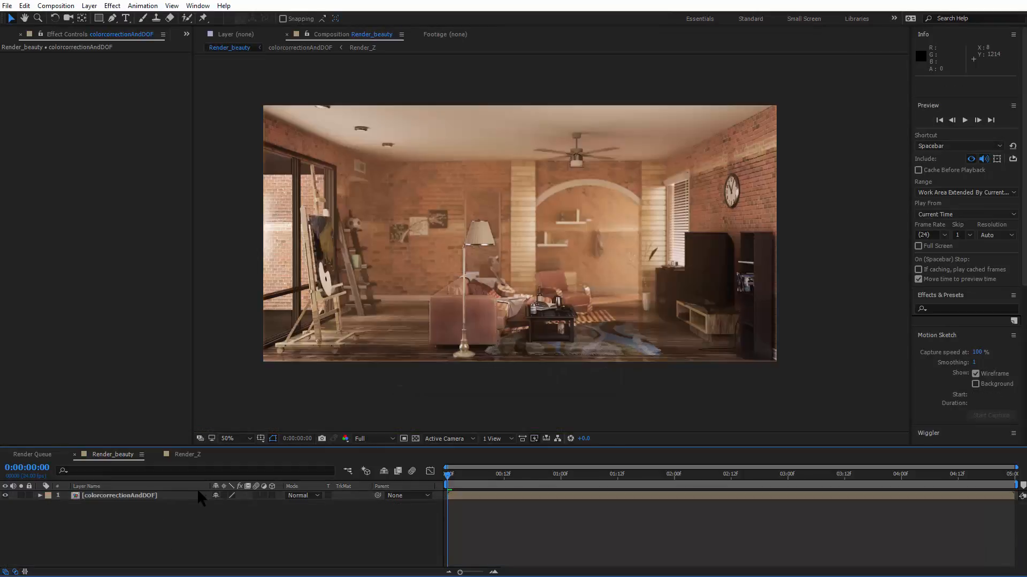
Step: Examine the layers in the colorcorrectionAndDOF and Render_Z compositions, and return to the Render_beauty composition
{"action": "double_click", "coordinate": [96, 497]}
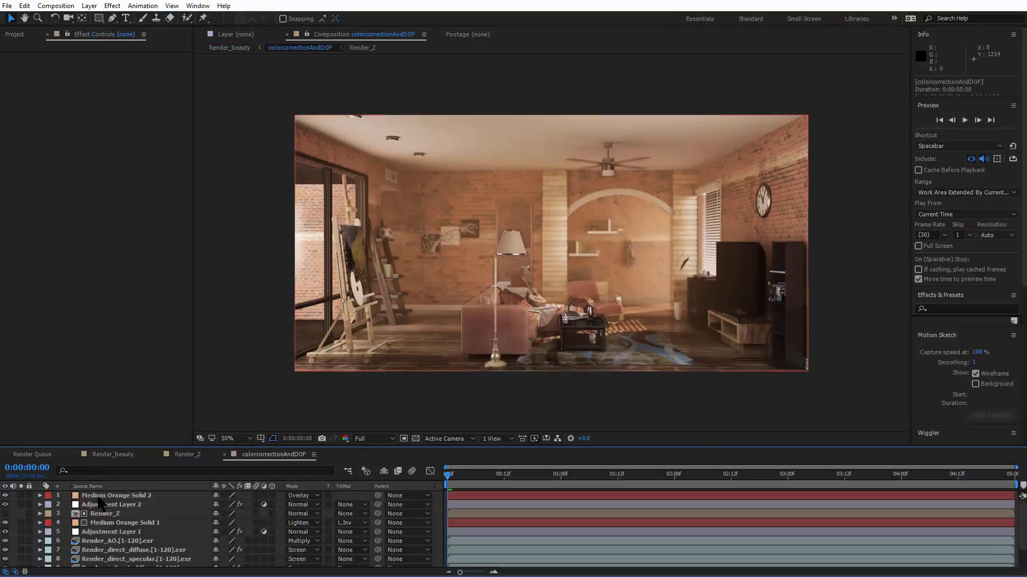
{"action": "scroll", "coordinate": [134, 527], "scroll_direction": "down", "scroll_amount": 3}
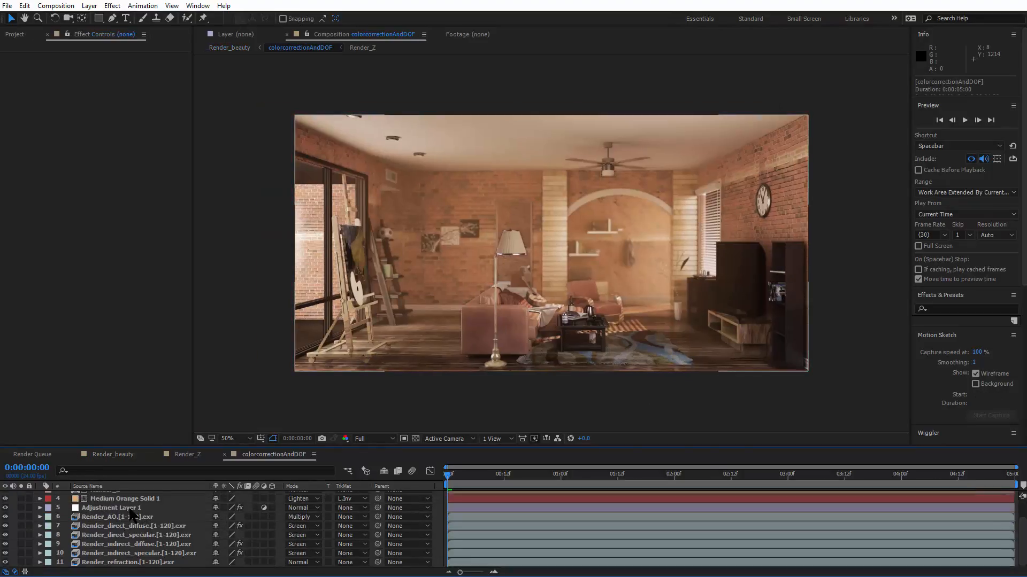
{"action": "left_click", "coordinate": [113, 454]}
{"action": "left_click", "coordinate": [84, 512]}
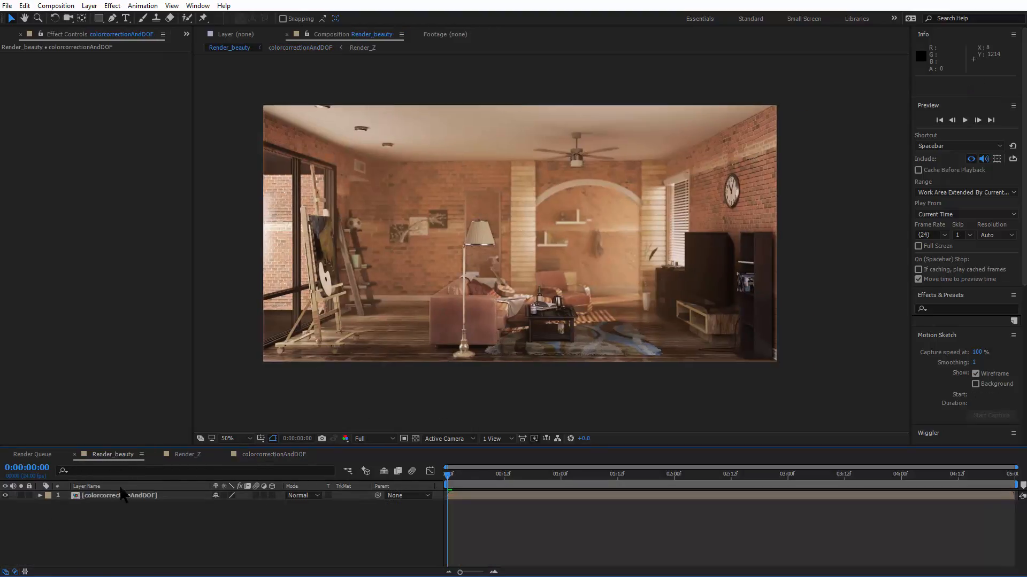
{"action": "left_click", "coordinate": [273, 454]}
{"action": "left_click", "coordinate": [188, 454]}
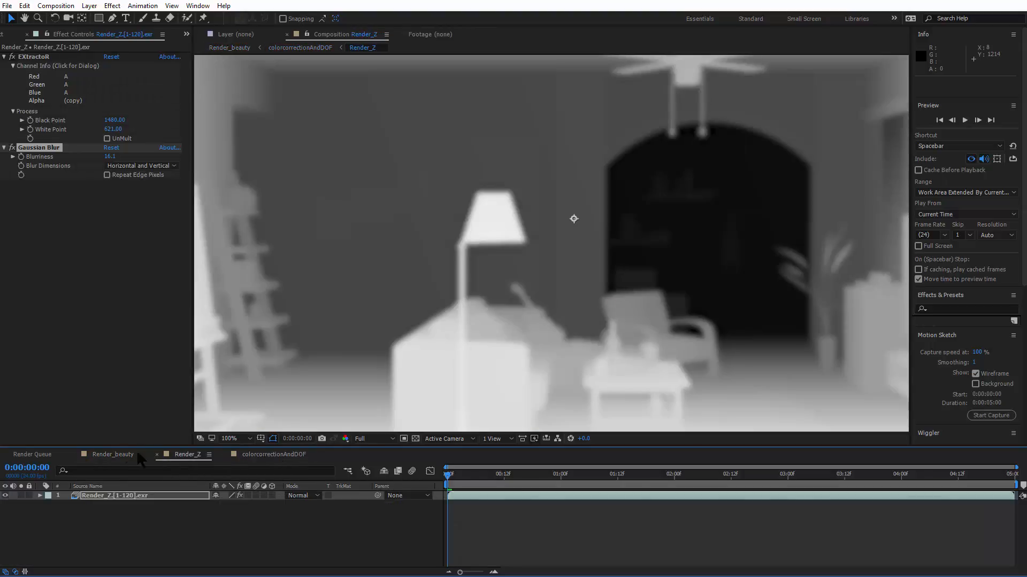
{"action": "left_click", "coordinate": [112, 455]}
{"action": "left_click", "coordinate": [187, 455]}
{"action": "left_click", "coordinate": [274, 455]}
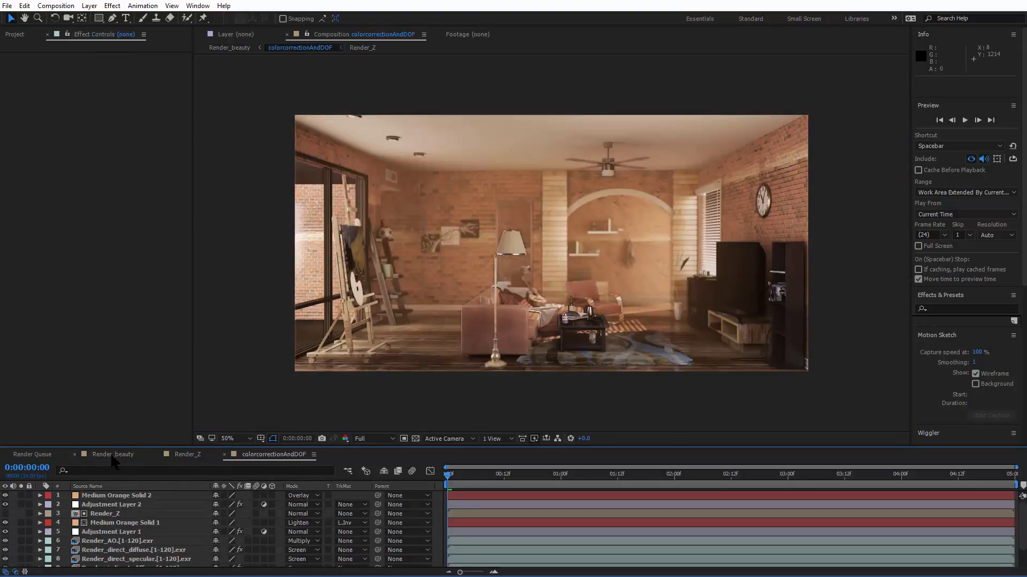
{"action": "left_click", "coordinate": [112, 455]}
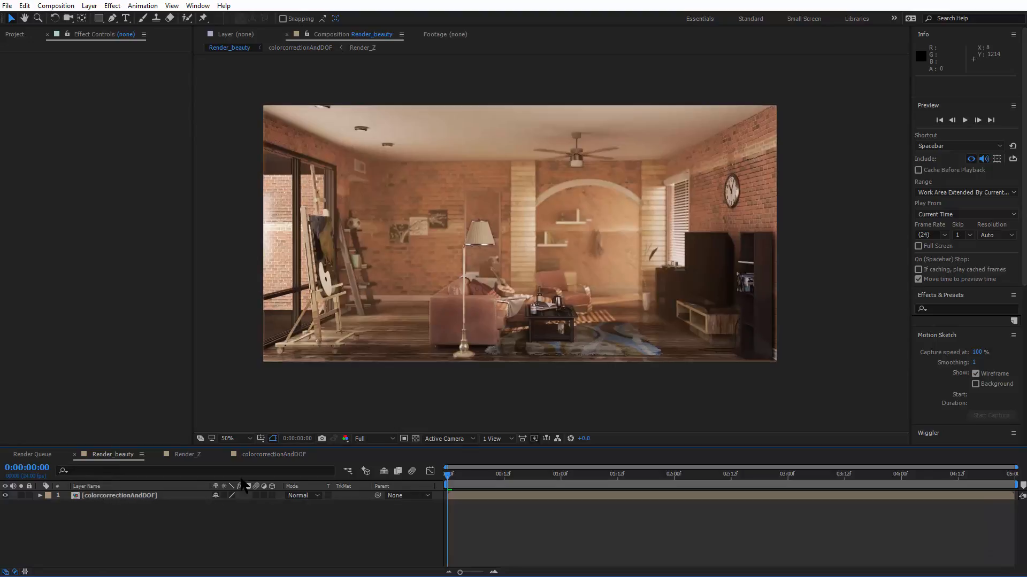
Step: Duplicate the colorcorrectionAndDOF layer twice in Render_beauty to get three identical layers
{"action": "left_click", "coordinate": [130, 497]}
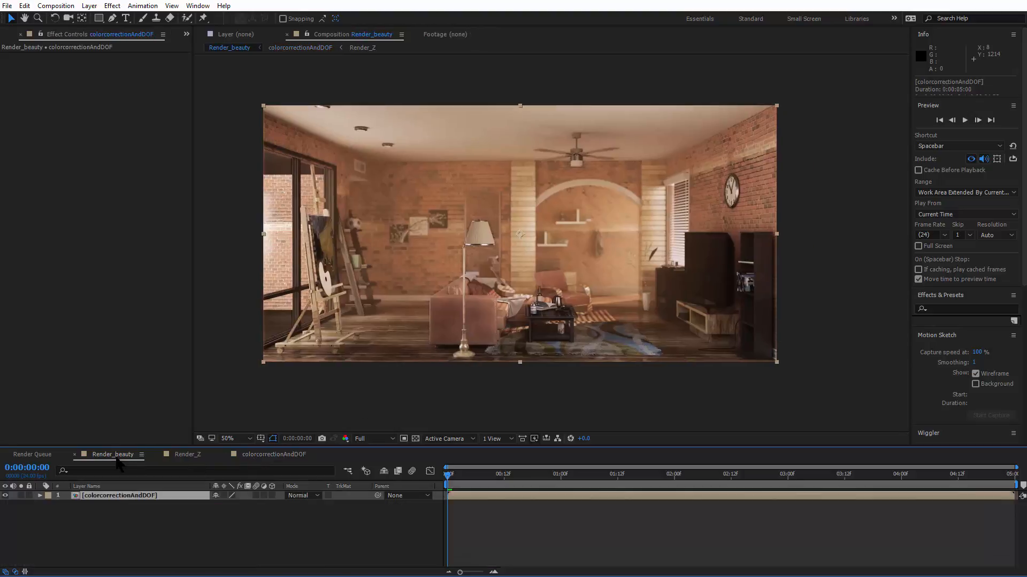
{"action": "left_click", "coordinate": [154, 533]}
{"action": "left_click", "coordinate": [138, 497]}
{"action": "key", "text": "ctrl+d"}
{"action": "key", "text": "ctrl+d"}
{"action": "key", "text": "ctrl+shift+a"}
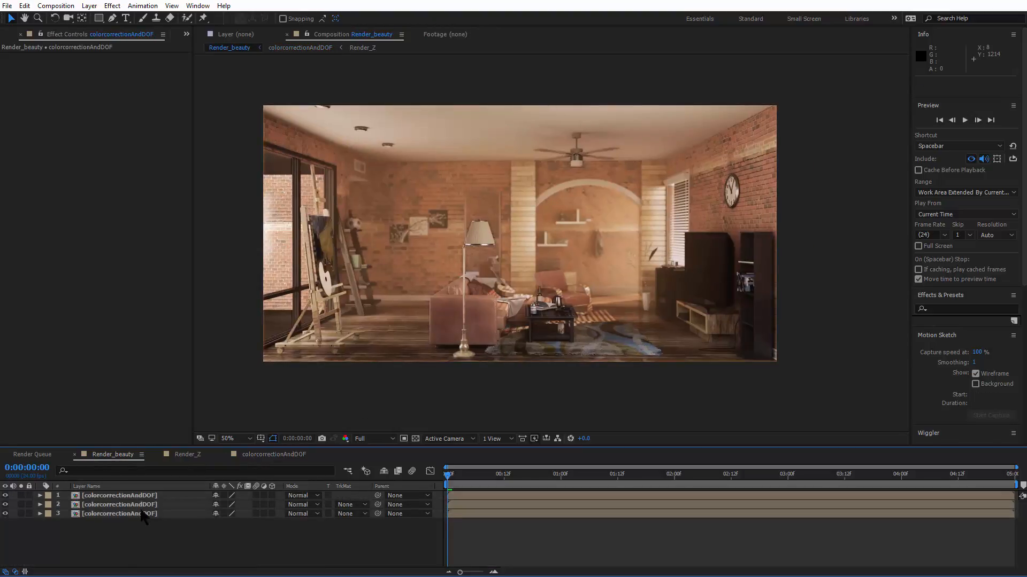
Step: Apply the Set Channels effect to all three colorcorrectionAndDOF layers at once
{"action": "left_click", "coordinate": [143, 515]}
{"action": "left_click", "coordinate": [140, 496], "text": "shift"}
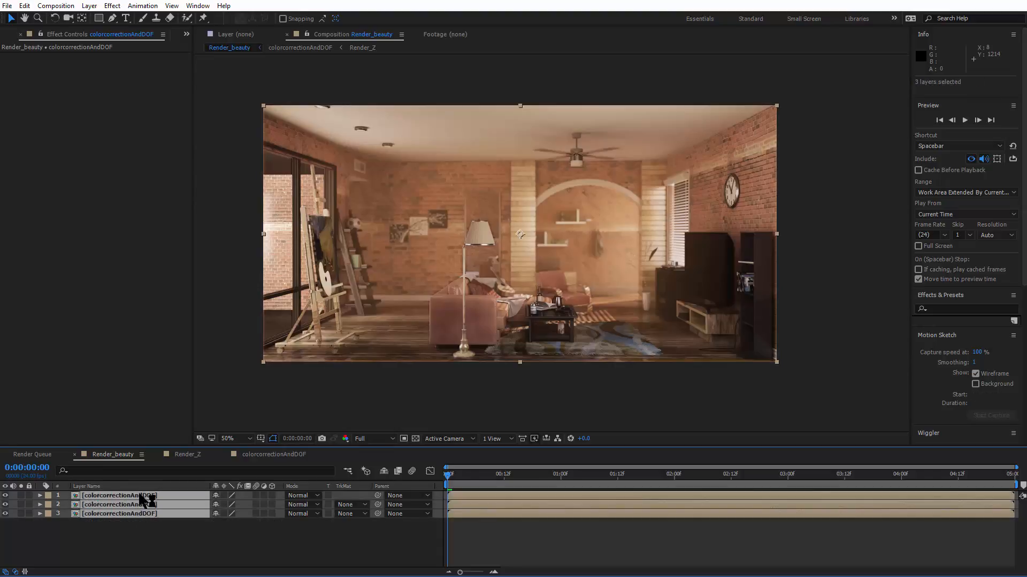
{"action": "right_click", "coordinate": [137, 503]}
{"action": "mouse_move", "coordinate": [195, 218]}
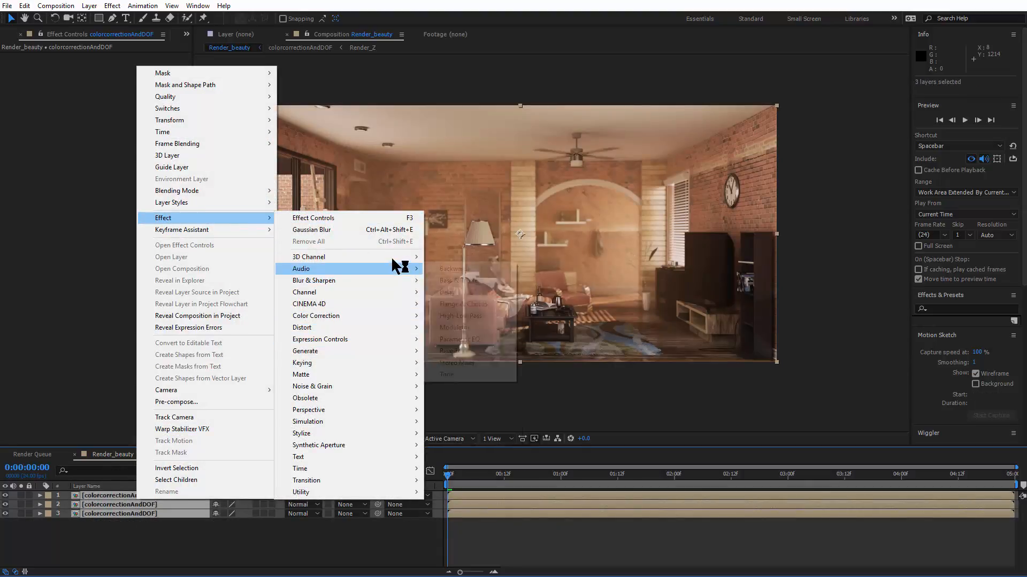
{"action": "mouse_move", "coordinate": [393, 263]}
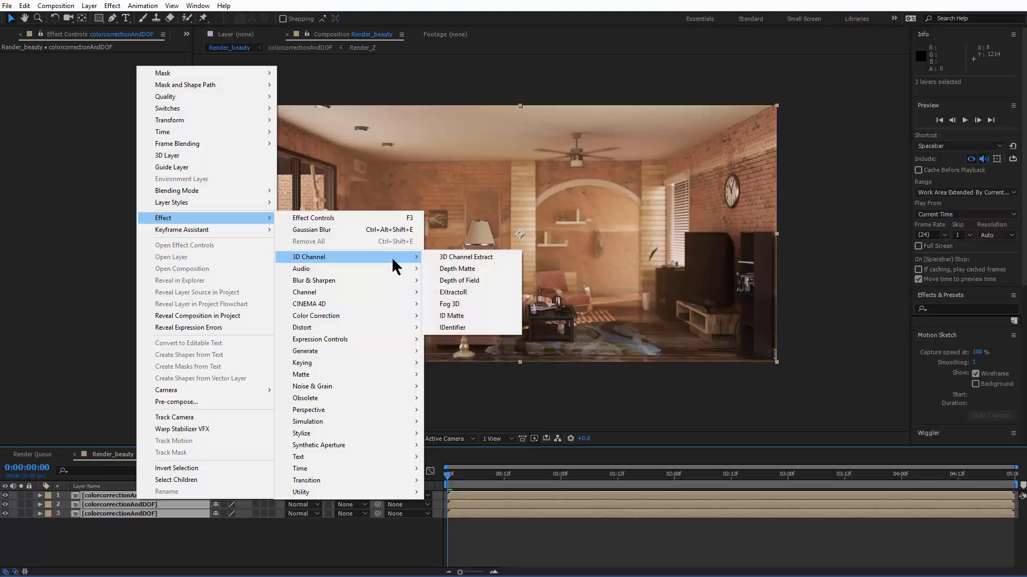
{"action": "mouse_move", "coordinate": [396, 292]}
{"action": "left_click", "coordinate": [460, 399]}
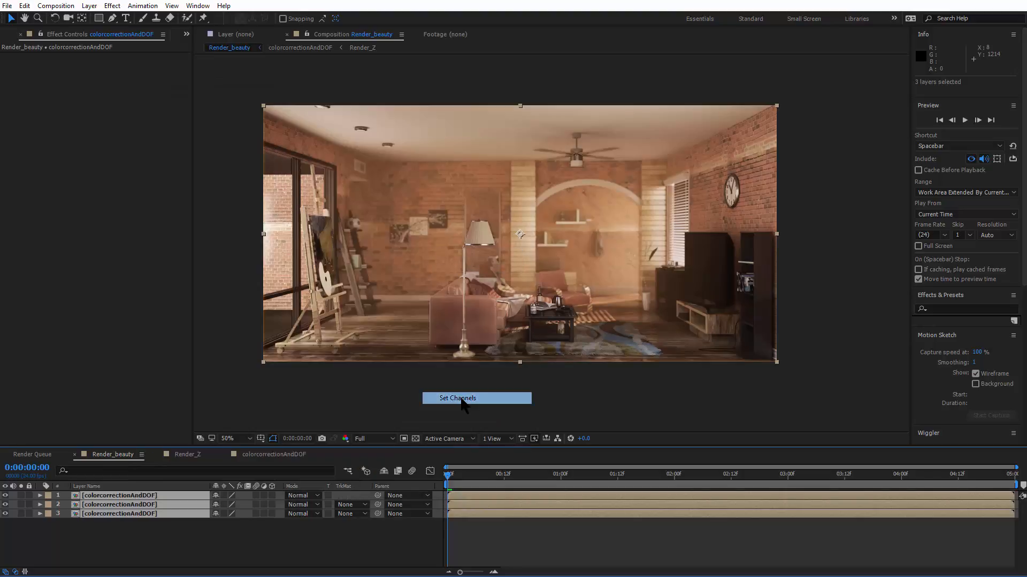
Step: Hide the two upper layers and set the green and blue channels of layer 3 to Off in Set Channels
{"action": "left_click", "coordinate": [129, 527]}
{"action": "left_click", "coordinate": [125, 505]}
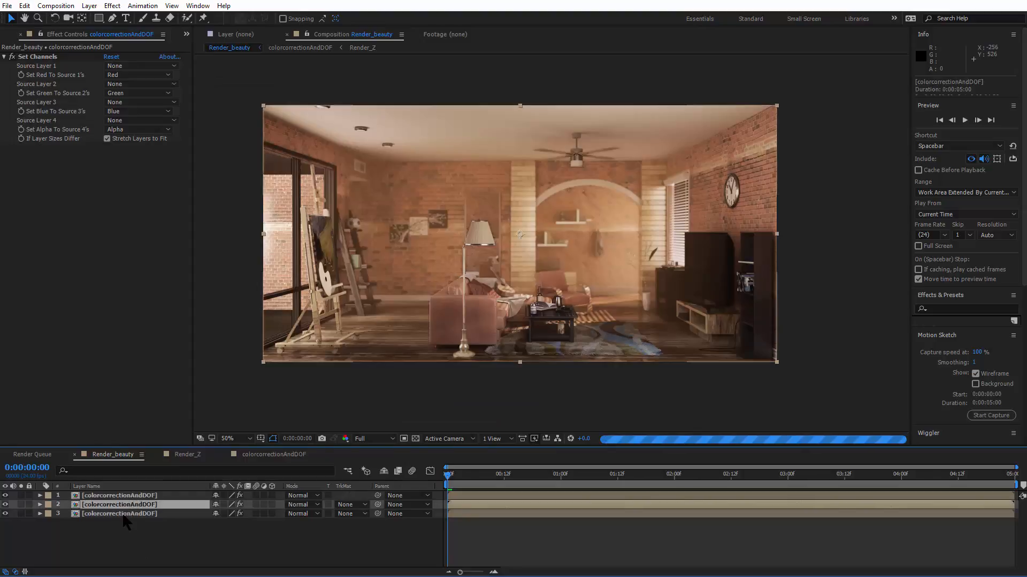
{"action": "left_click", "coordinate": [129, 513]}
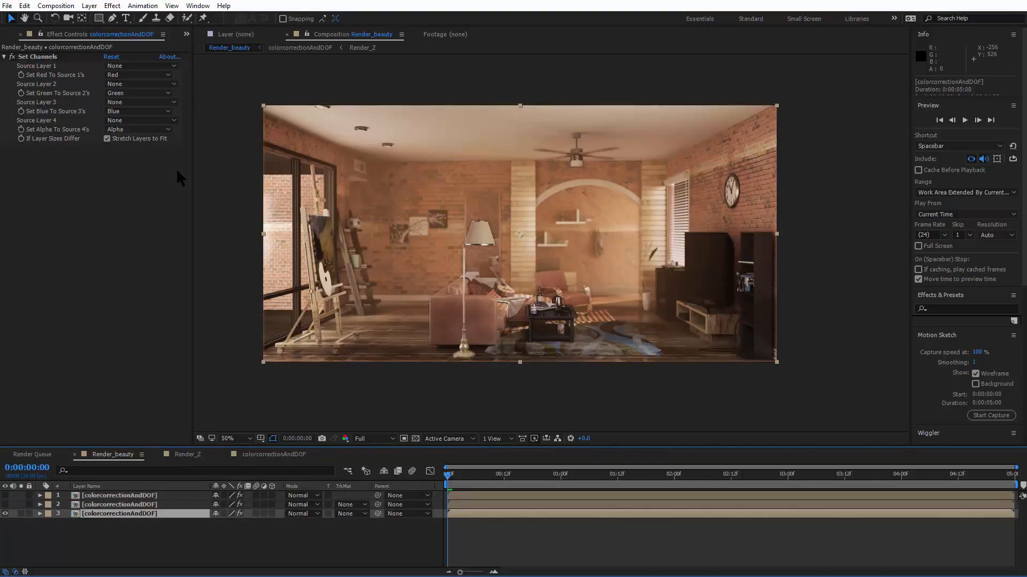
{"action": "left_click", "coordinate": [150, 93]}
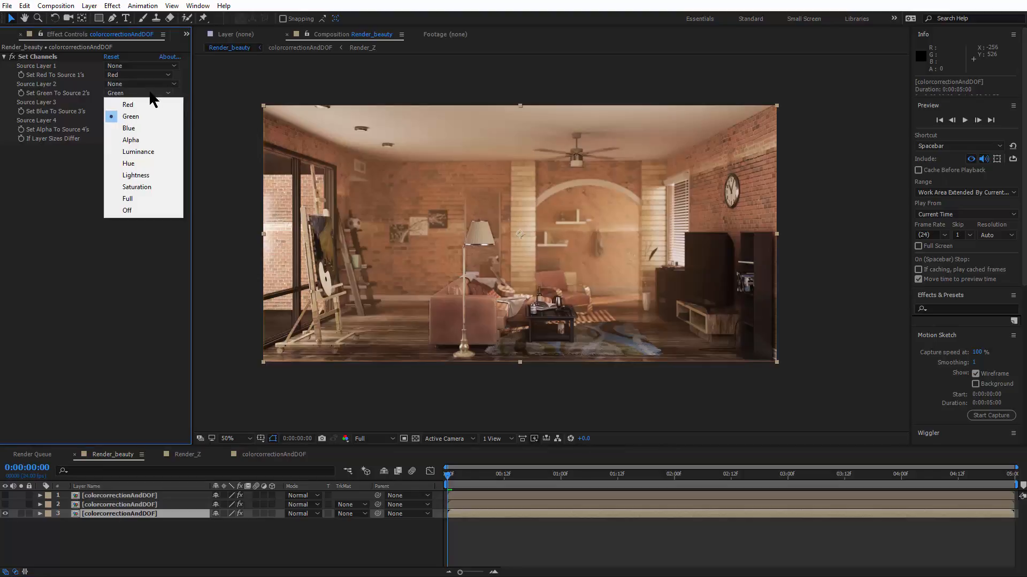
{"action": "left_click", "coordinate": [145, 210]}
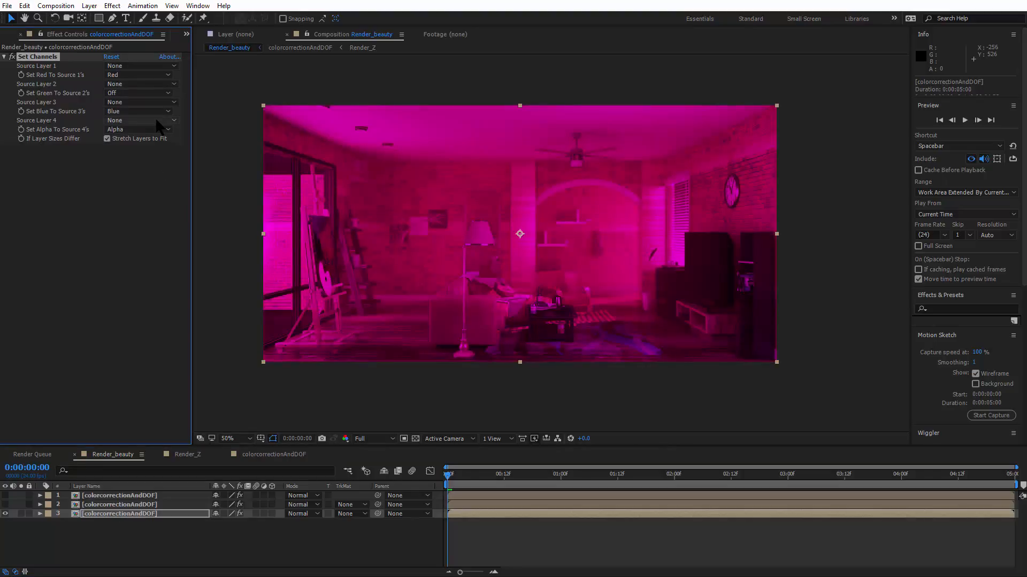
{"action": "left_click", "coordinate": [155, 110]}
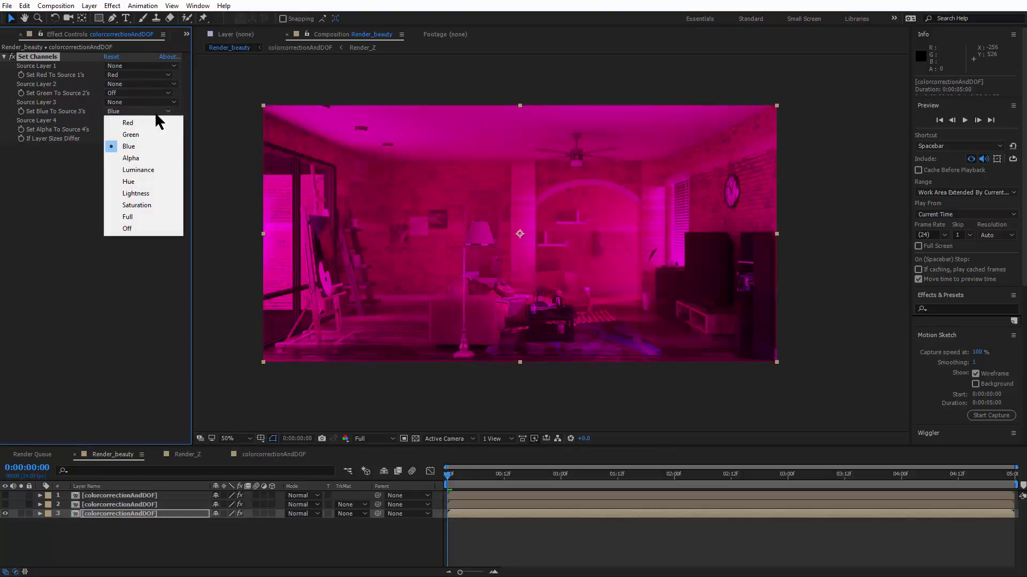
{"action": "left_click", "coordinate": [136, 229]}
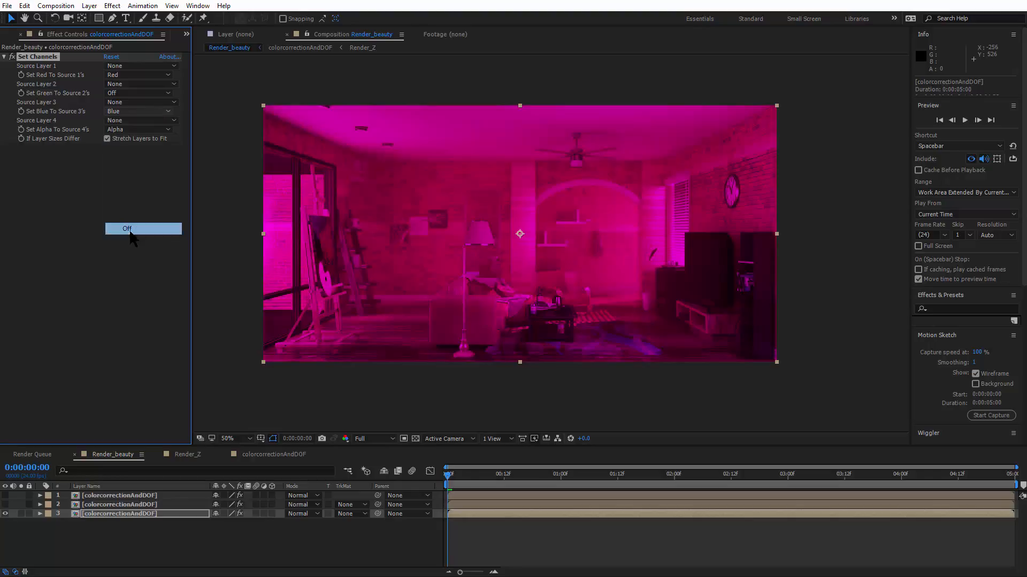
Step: Show only layer 2 and set its red and blue channels to Off in Set Channels
{"action": "left_click", "coordinate": [124, 505]}
{"action": "left_click", "coordinate": [6, 513]}
{"action": "left_click", "coordinate": [5, 505]}
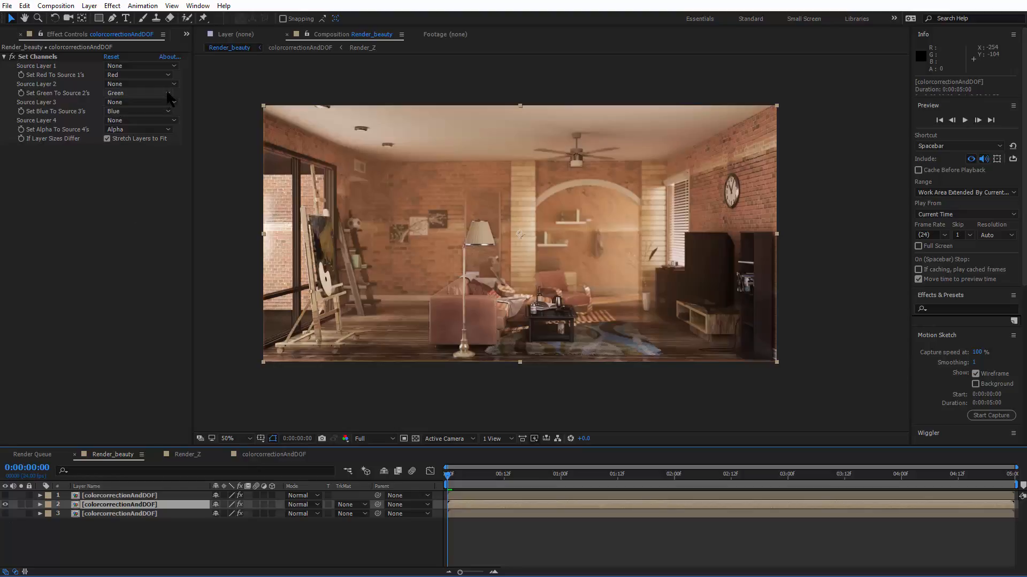
{"action": "left_click", "coordinate": [164, 75]}
{"action": "left_click", "coordinate": [137, 193]}
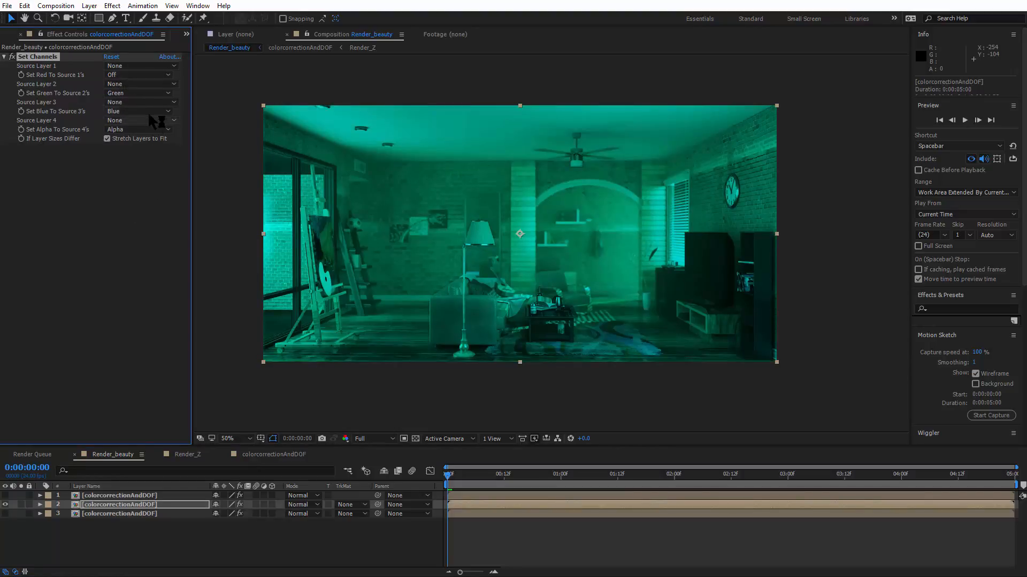
{"action": "left_click", "coordinate": [148, 111]}
{"action": "left_click", "coordinate": [138, 229]}
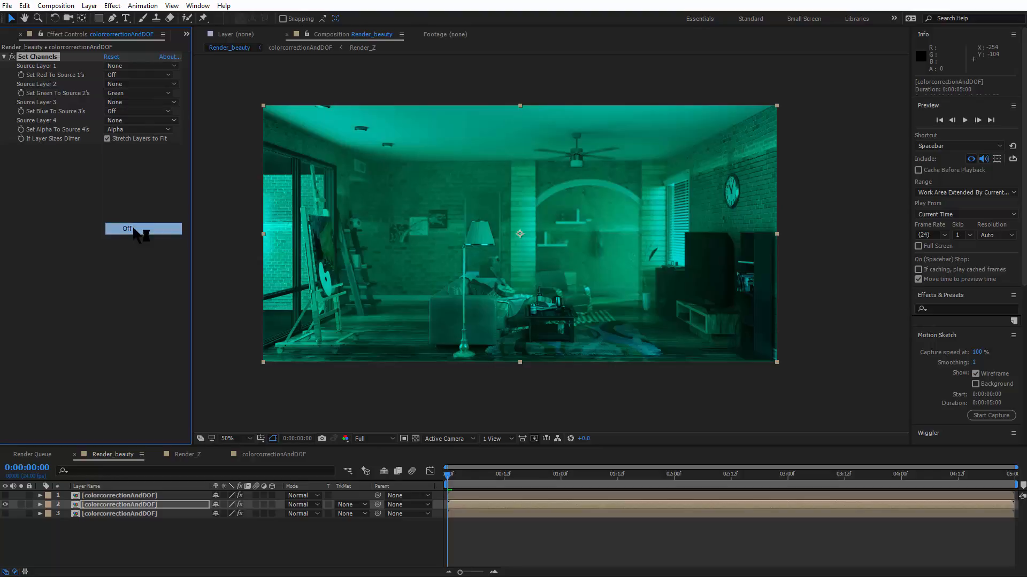
Step: Show only layer 1 and set its red and green channels to Off in Set Channels
{"action": "left_click", "coordinate": [101, 495]}
{"action": "left_click", "coordinate": [4, 496]}
{"action": "left_click", "coordinate": [5, 505]}
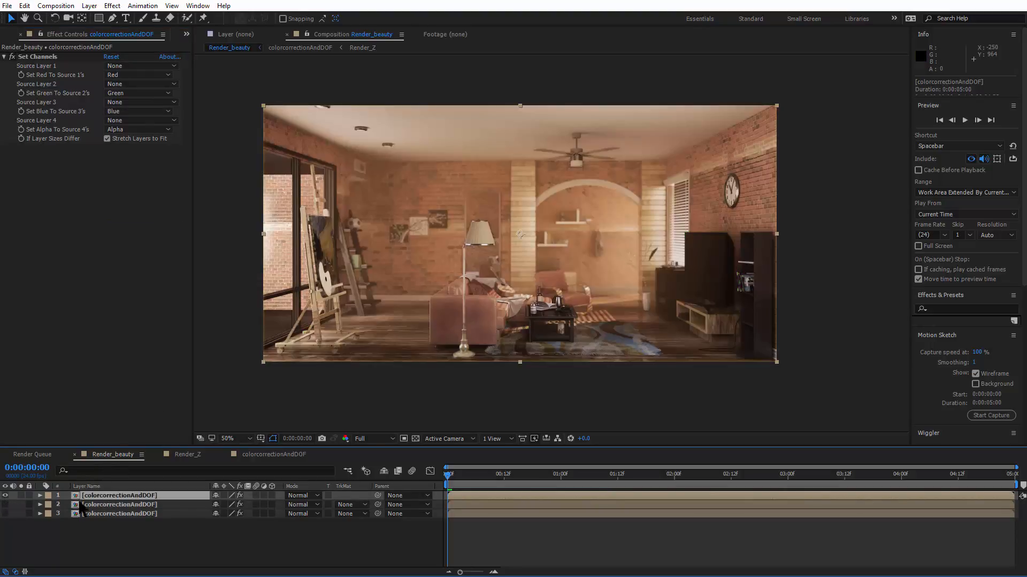
{"action": "left_click", "coordinate": [161, 75]}
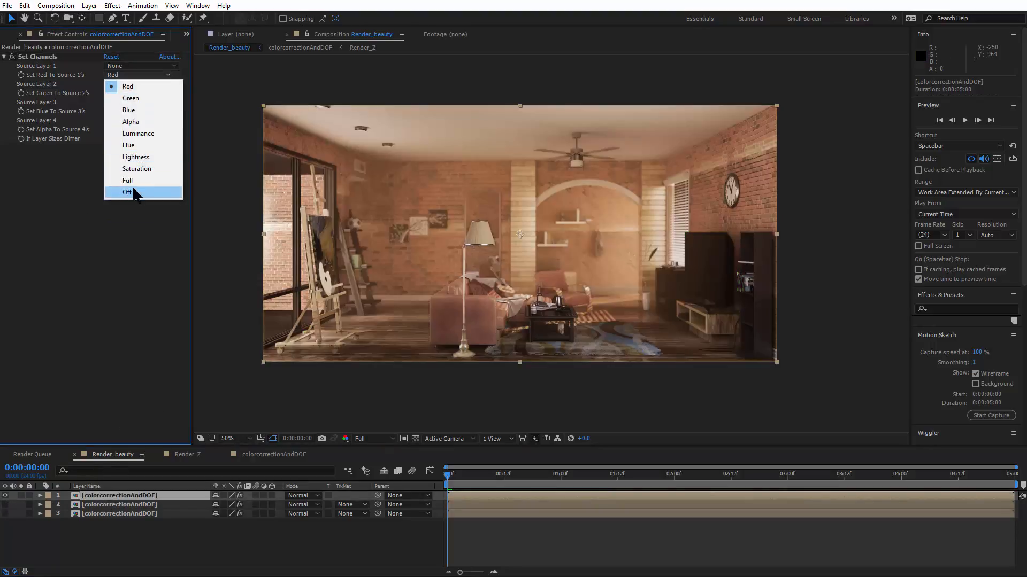
{"action": "left_click", "coordinate": [136, 193]}
{"action": "left_click", "coordinate": [168, 93]}
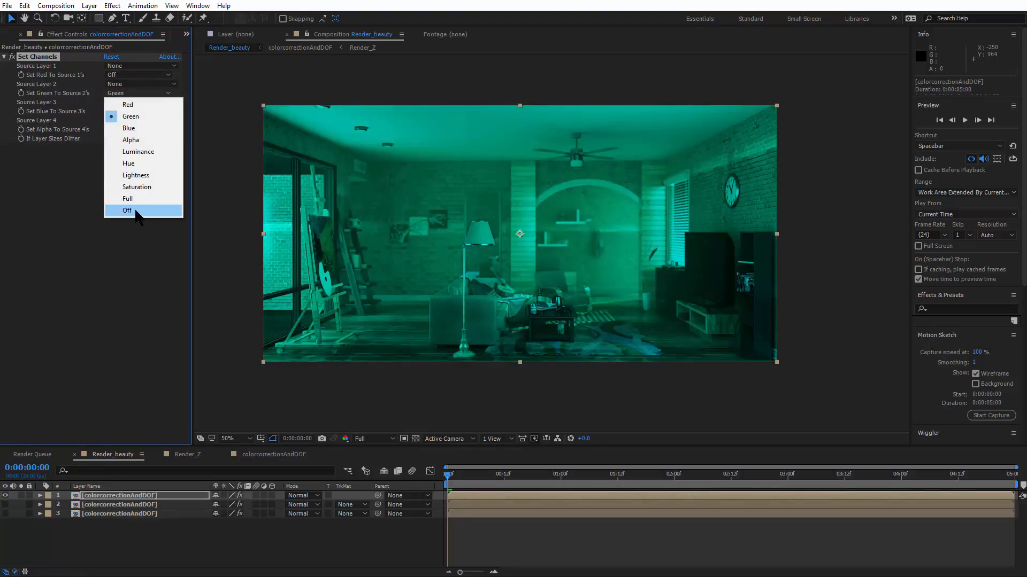
{"action": "left_click", "coordinate": [131, 207]}
Step: Check the single-channel layers by toggling their visibility, and leave all three layers switched on
{"action": "left_click", "coordinate": [5, 497]}
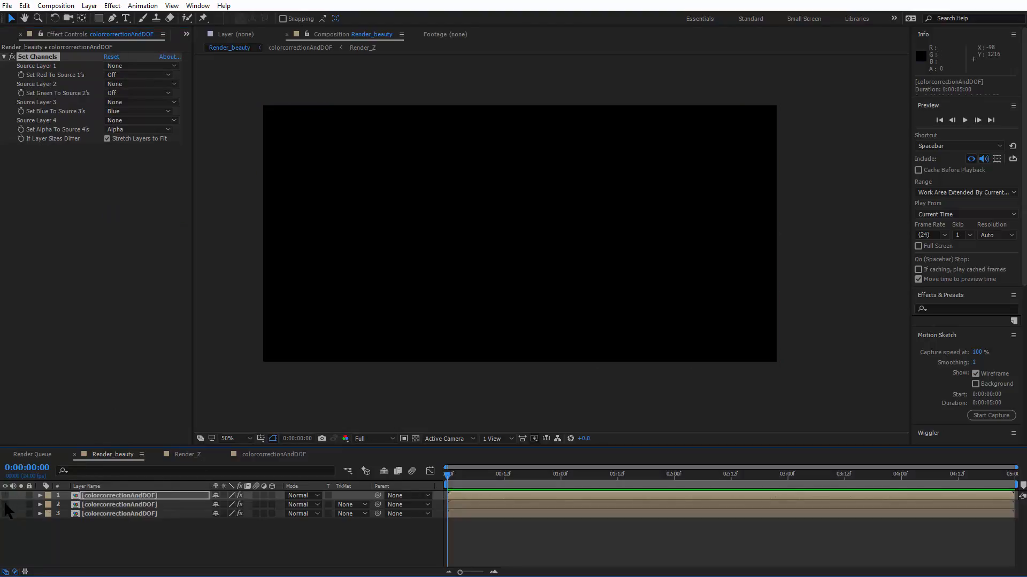
{"action": "left_click", "coordinate": [5, 505]}
{"action": "left_click", "coordinate": [5, 505]}
{"action": "left_click", "coordinate": [4, 514]}
{"action": "left_click", "coordinate": [5, 515]}
{"action": "left_click", "coordinate": [4, 514]}
{"action": "left_click", "coordinate": [5, 505]}
{"action": "left_click", "coordinate": [5, 496]}
{"action": "left_click", "coordinate": [4, 514]}
Step: Set the blending mode of all three colorcorrectionAndDOF layers to Screen
{"action": "left_click", "coordinate": [140, 514]}
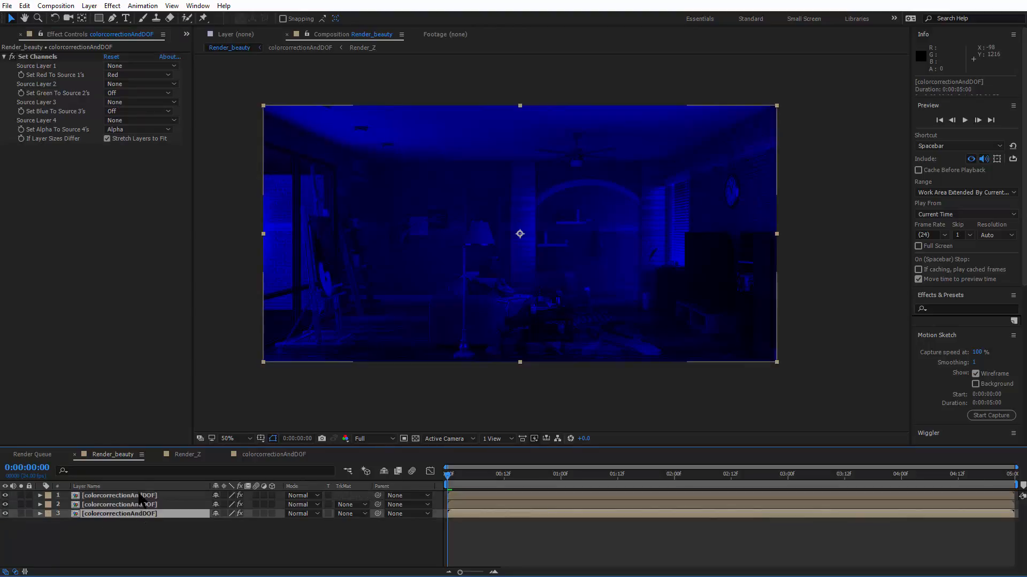
{"action": "left_click", "coordinate": [146, 497], "text": "shift"}
{"action": "right_click", "coordinate": [142, 499]}
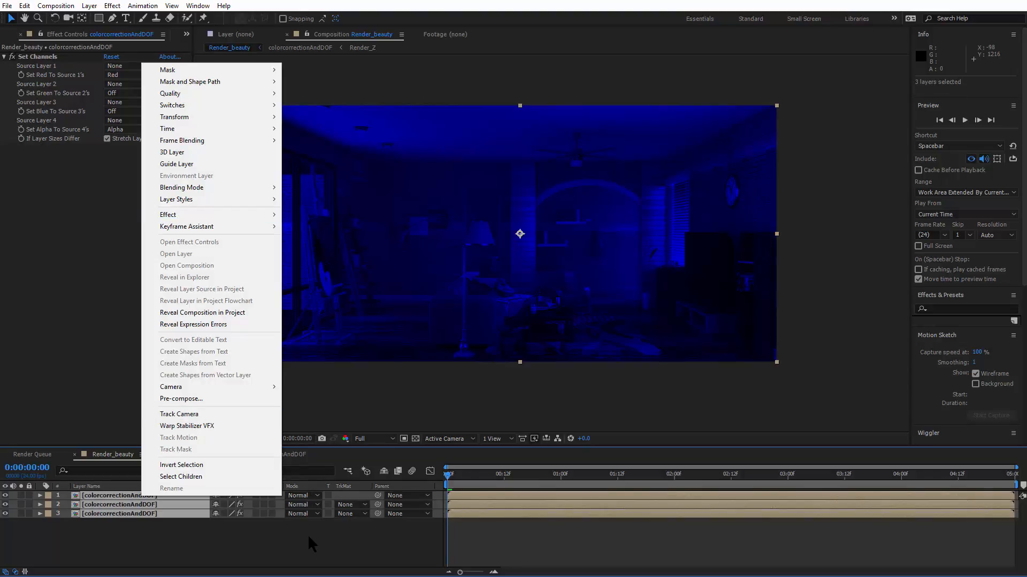
{"action": "left_click", "coordinate": [316, 503]}
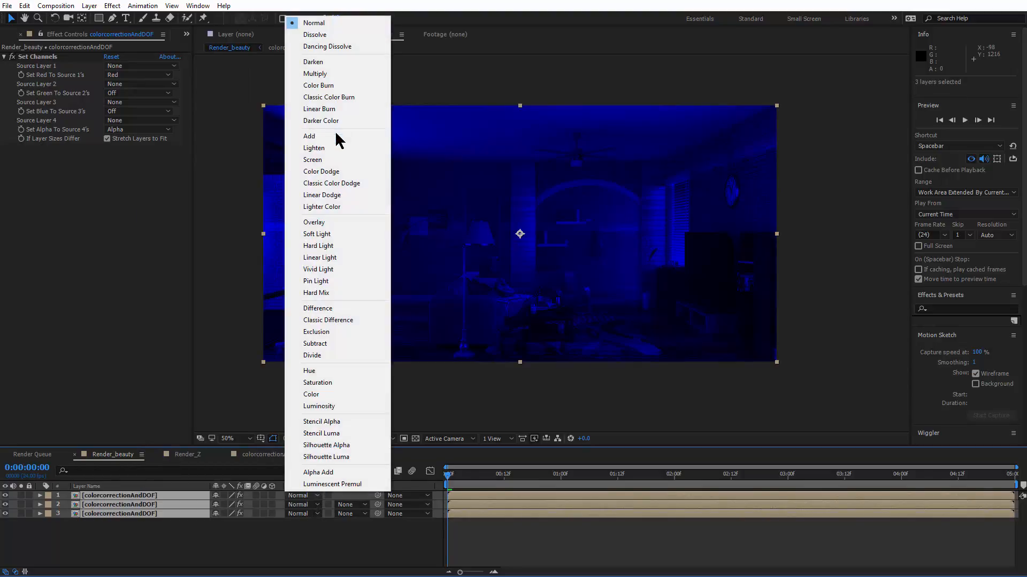
{"action": "left_click", "coordinate": [342, 160]}
Step: Examine the recombined image up close around the lamp, sofa, easel and window for differences from the original render
{"action": "scroll", "coordinate": [459, 259], "scroll_direction": "up", "scroll_amount": 2}
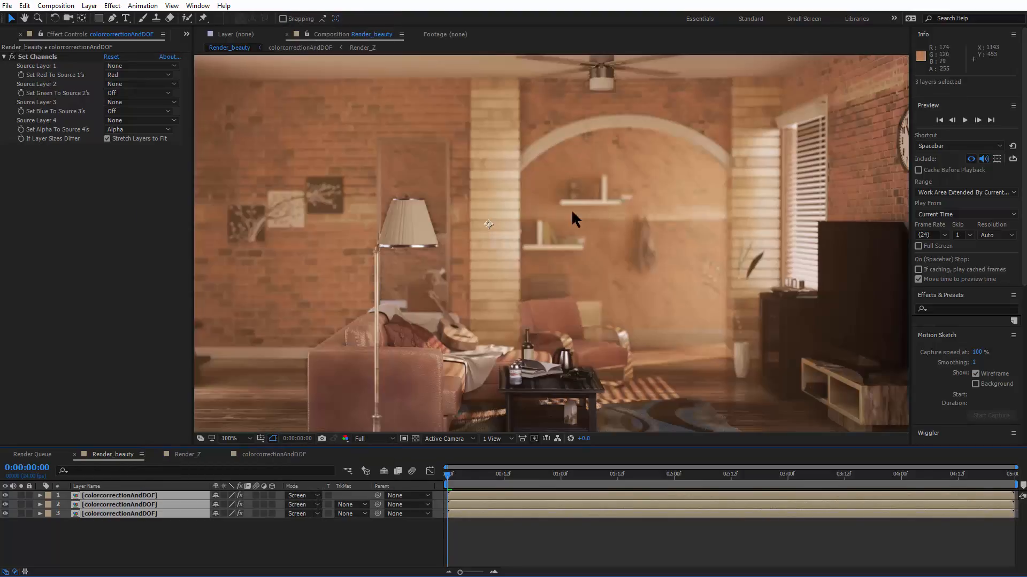
{"action": "left_click_drag", "start_coordinate": [567, 259], "coordinate": [637, 255]}
{"action": "left_click", "coordinate": [201, 549]}
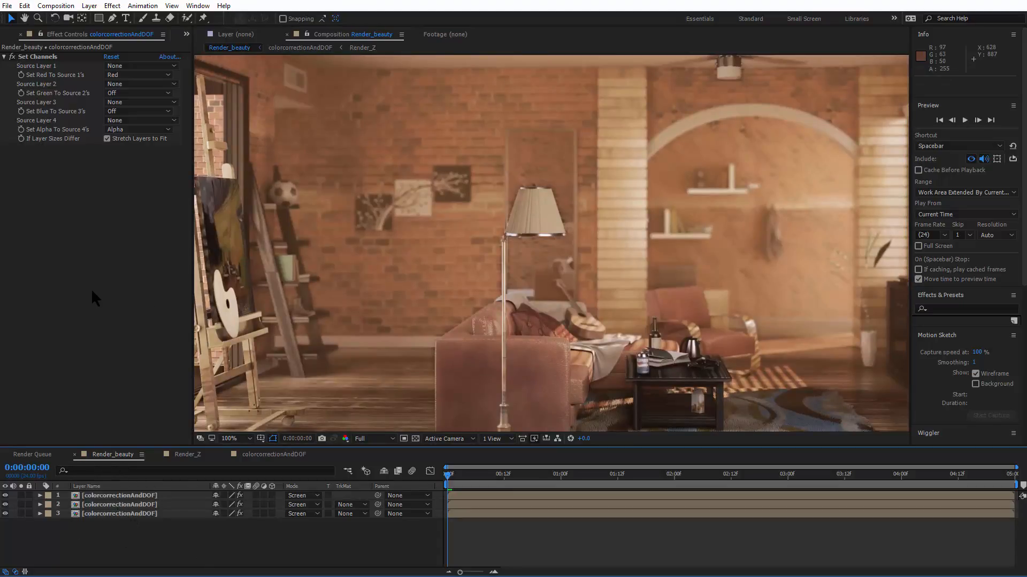
{"action": "left_click_drag", "start_coordinate": [419, 282], "coordinate": [721, 277]}
{"action": "scroll", "coordinate": [721, 277], "scroll_direction": "up", "scroll_amount": 1}
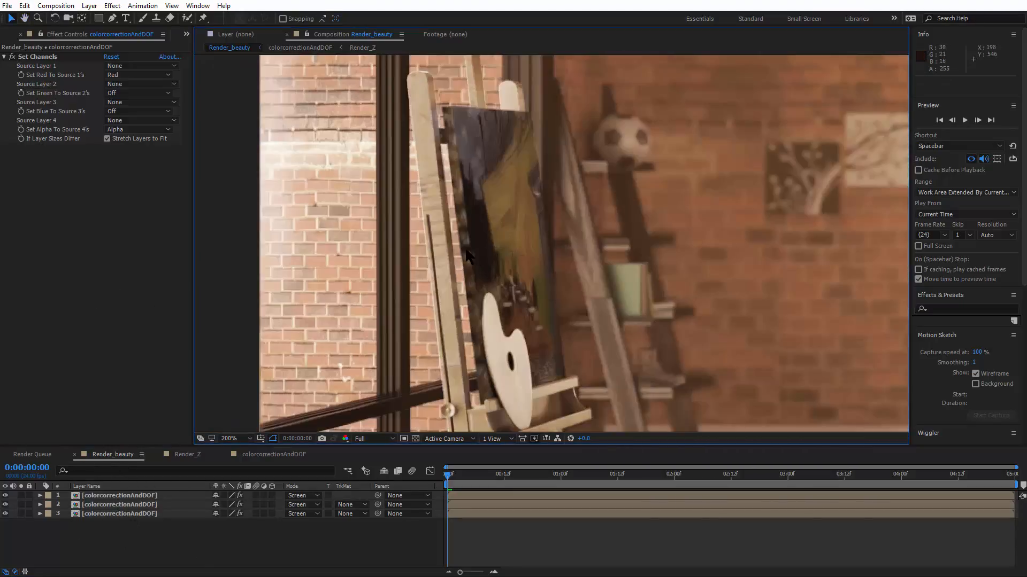
{"action": "left_click_drag", "start_coordinate": [402, 225], "coordinate": [582, 259]}
{"action": "scroll", "coordinate": [582, 259], "scroll_direction": "up", "scroll_amount": 2}
{"action": "scroll", "coordinate": [615, 262], "scroll_direction": "down", "scroll_amount": 3}
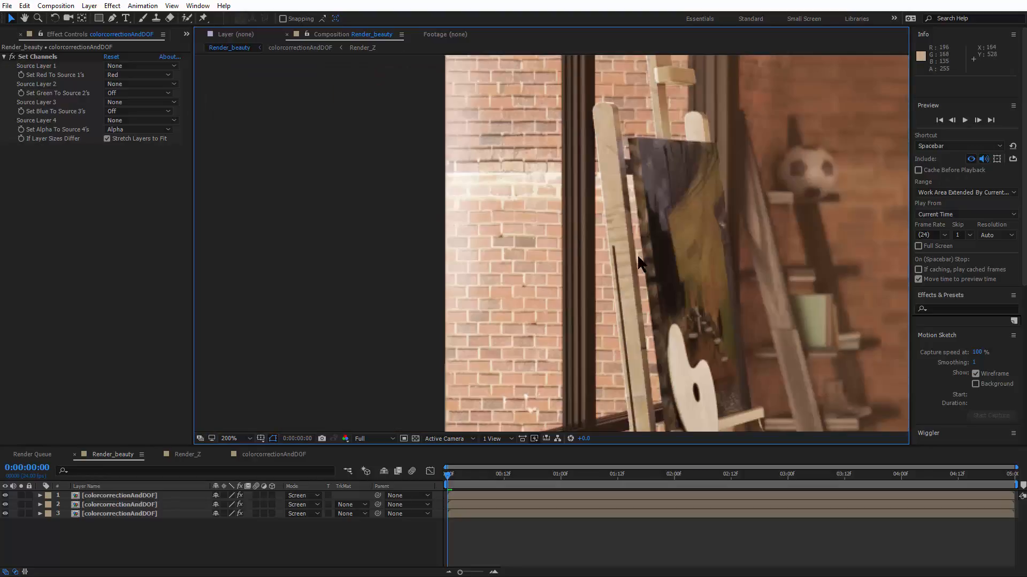
{"action": "scroll", "coordinate": [746, 263], "scroll_direction": "down", "scroll_amount": 2}
{"action": "scroll", "coordinate": [542, 263], "scroll_direction": "down", "scroll_amount": 1}
{"action": "left_click_drag", "start_coordinate": [624, 269], "coordinate": [526, 274]}
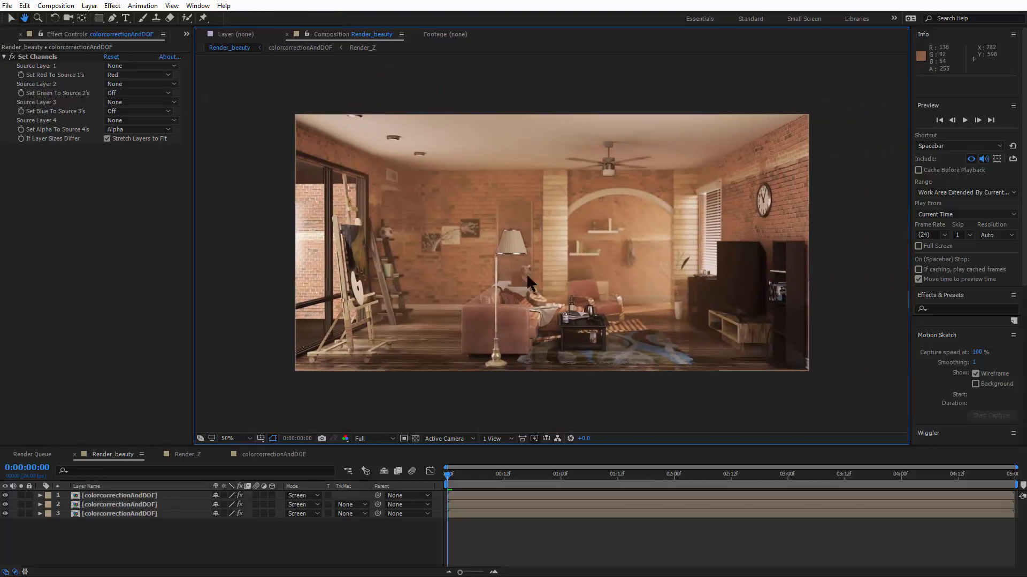
{"action": "scroll", "coordinate": [532, 278], "scroll_direction": "up", "scroll_amount": 2}
{"action": "left_click_drag", "start_coordinate": [537, 237], "coordinate": [536, 213]}
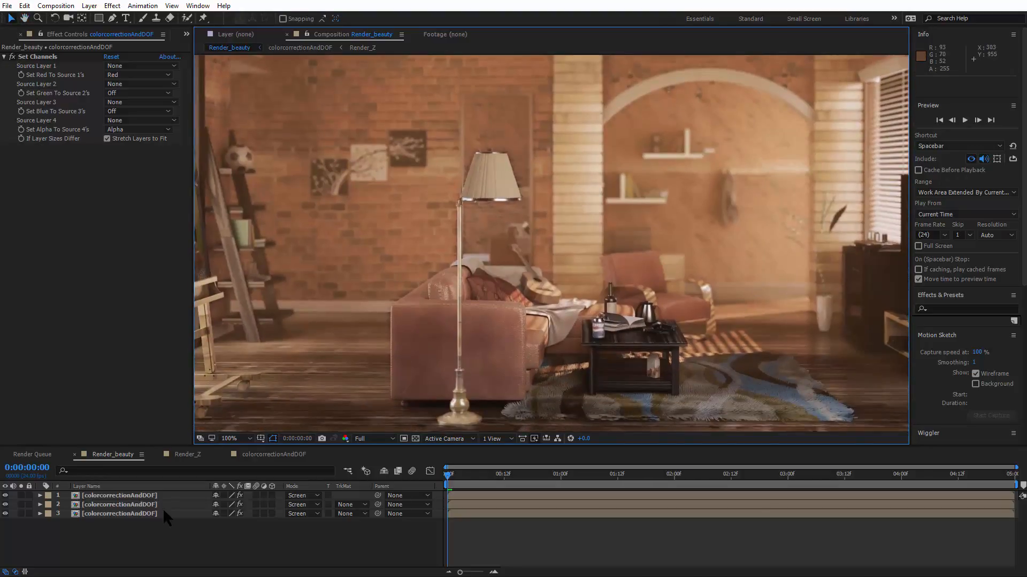
Step: Apply the Optics Compensation distort effect to the red-channel layer 3
{"action": "left_click", "coordinate": [119, 514]}
{"action": "right_click", "coordinate": [130, 517]}
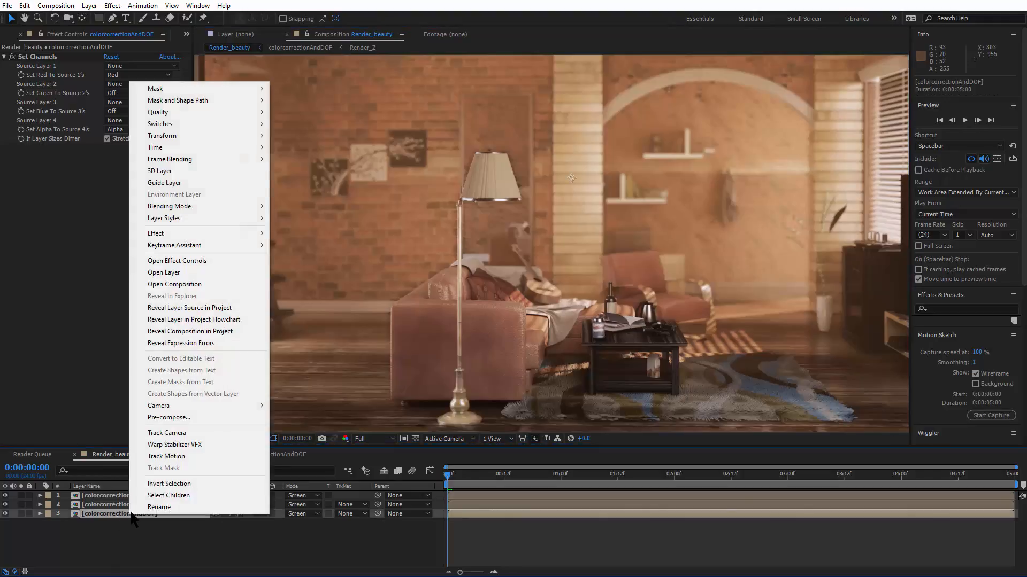
{"action": "mouse_move", "coordinate": [248, 233]}
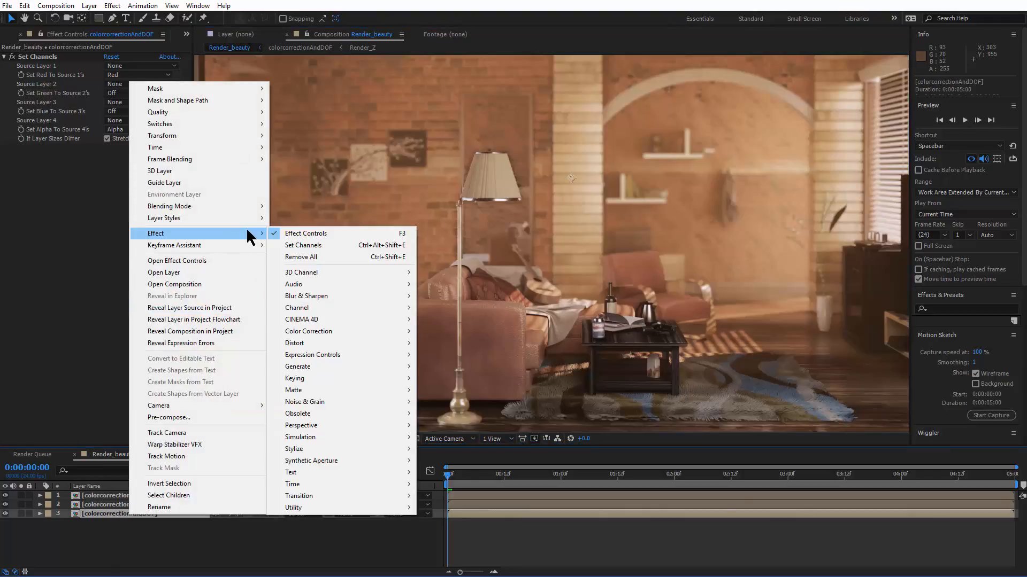
{"action": "mouse_move", "coordinate": [367, 343]}
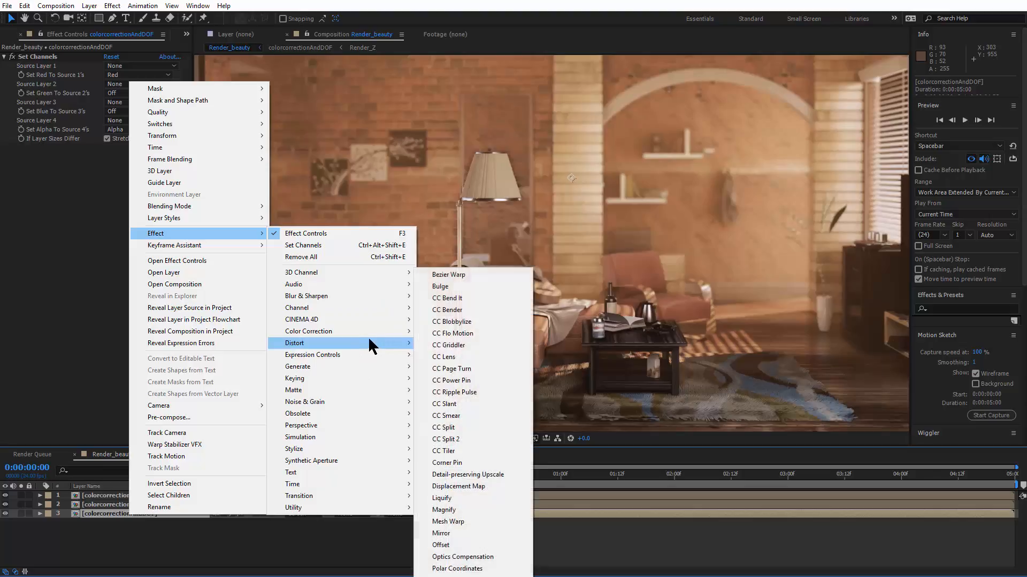
{"action": "left_click", "coordinate": [503, 558]}
Step: Set layer 3's Optics Compensation field of view to 5.0 with the image's outer edge in view
{"action": "left_click_drag", "start_coordinate": [257, 278], "coordinate": [360, 284]}
{"action": "left_click_drag", "start_coordinate": [220, 198], "coordinate": [455, 243]}
{"action": "scroll", "coordinate": [335, 262], "scroll_direction": "up", "scroll_amount": 1}
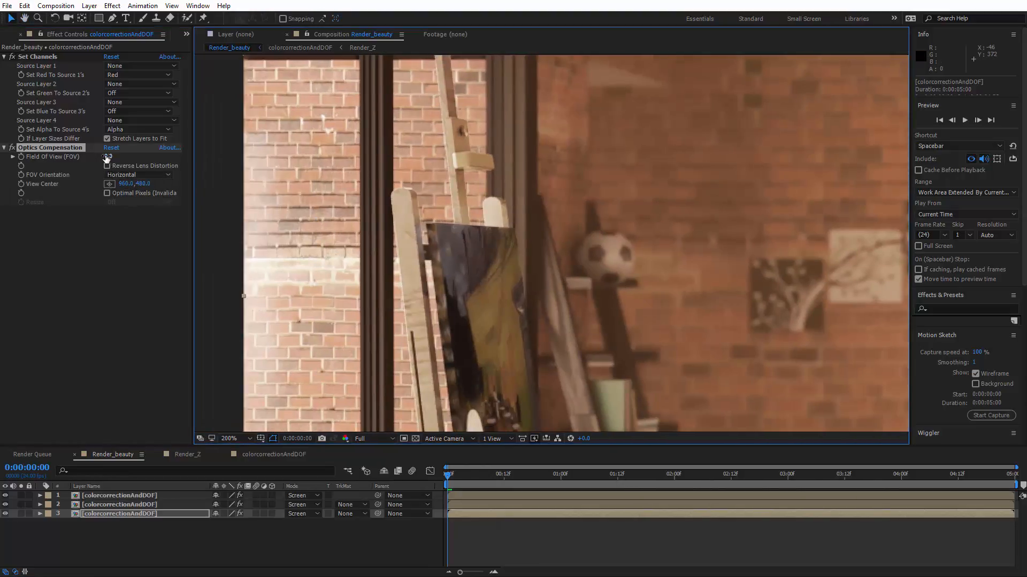
{"action": "left_click_drag", "start_coordinate": [107, 158], "coordinate": [144, 163]}
Step: Examine the colour fringing around the window, easel and image edge, and compare it with the middle of the room
{"action": "scroll", "coordinate": [366, 218], "scroll_direction": "up", "scroll_amount": 1}
{"action": "left_click_drag", "start_coordinate": [366, 220], "coordinate": [576, 304]}
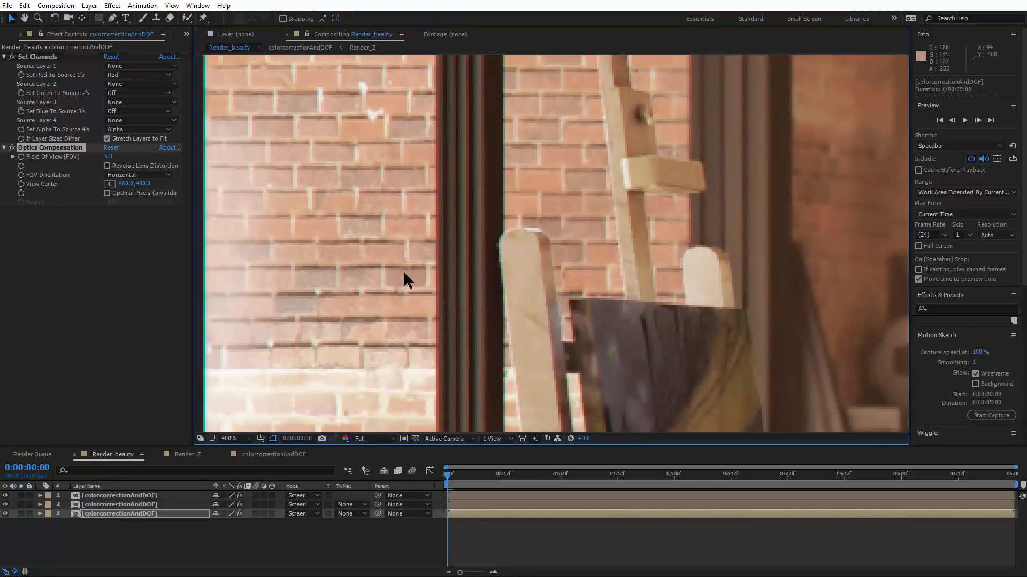
{"action": "left_click_drag", "start_coordinate": [402, 241], "coordinate": [527, 294]}
{"action": "scroll", "coordinate": [527, 290], "scroll_direction": "up", "scroll_amount": 1}
{"action": "scroll", "coordinate": [592, 247], "scroll_direction": "down", "scroll_amount": 5}
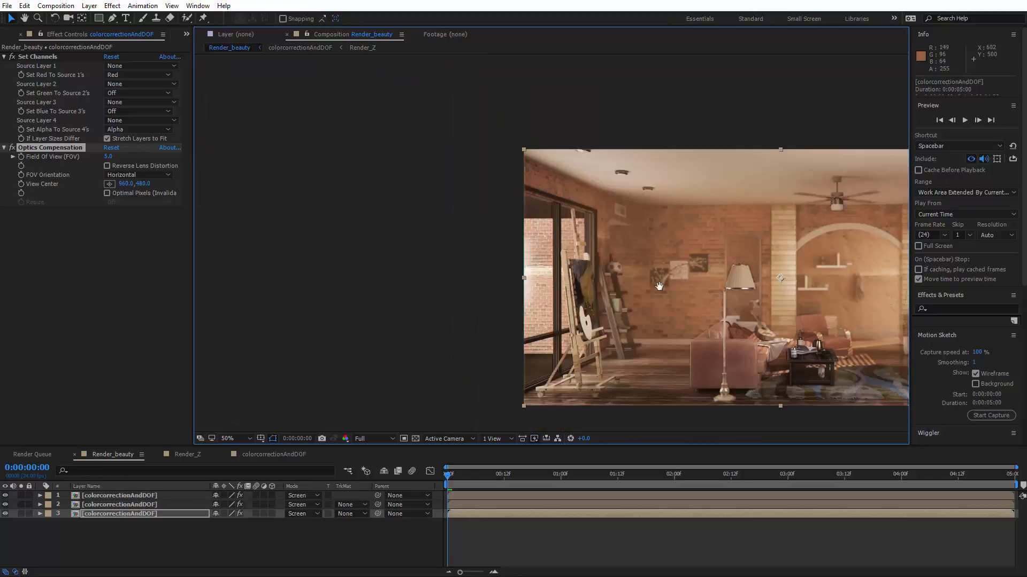
{"action": "scroll", "coordinate": [503, 265], "scroll_direction": "up", "scroll_amount": 4}
{"action": "scroll", "coordinate": [540, 262], "scroll_direction": "up", "scroll_amount": 1}
{"action": "mouse_move", "coordinate": [536, 276]}
{"action": "left_mouse_down"}
{"action": "mouse_move", "coordinate": [507, 64]}
{"action": "mouse_move", "coordinate": [518, 139]}
{"action": "mouse_move", "coordinate": [497, 92]}
{"action": "left_mouse_up"}
{"action": "left_click_drag", "start_coordinate": [321, 260], "coordinate": [583, 235]}
{"action": "left_click_drag", "start_coordinate": [399, 240], "coordinate": [711, 230]}
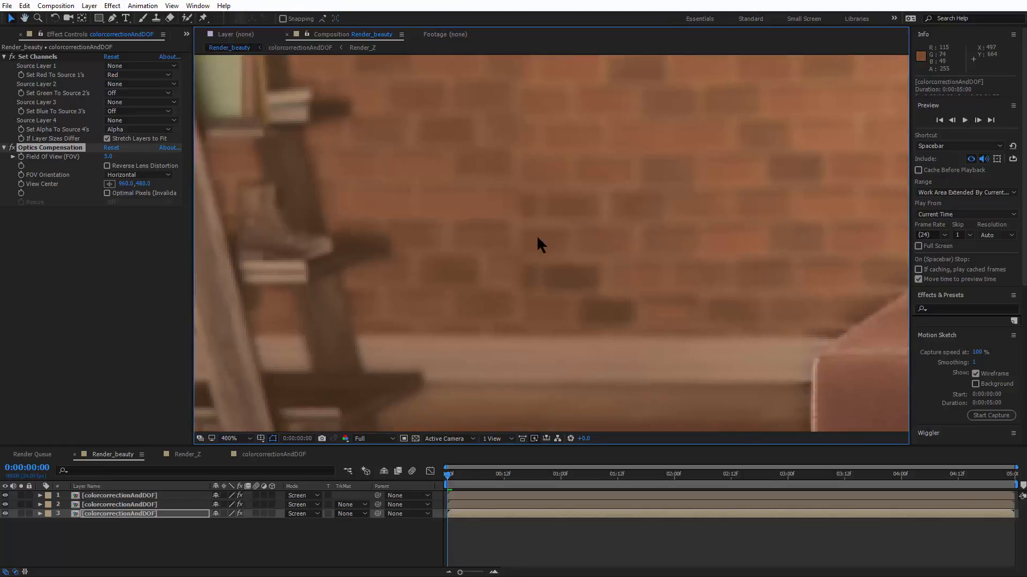
{"action": "left_click_drag", "start_coordinate": [458, 239], "coordinate": [659, 267]}
{"action": "left_click_drag", "start_coordinate": [552, 243], "coordinate": [562, 246]}
{"action": "left_click_drag", "start_coordinate": [289, 114], "coordinate": [476, 211]}
{"action": "mouse_move", "coordinate": [278, 301]}
{"action": "left_mouse_down"}
{"action": "mouse_move", "coordinate": [421, 244]}
{"action": "mouse_move", "coordinate": [464, 155]}
{"action": "left_mouse_up"}
{"action": "scroll", "coordinate": [411, 234], "scroll_direction": "up", "scroll_amount": 1}
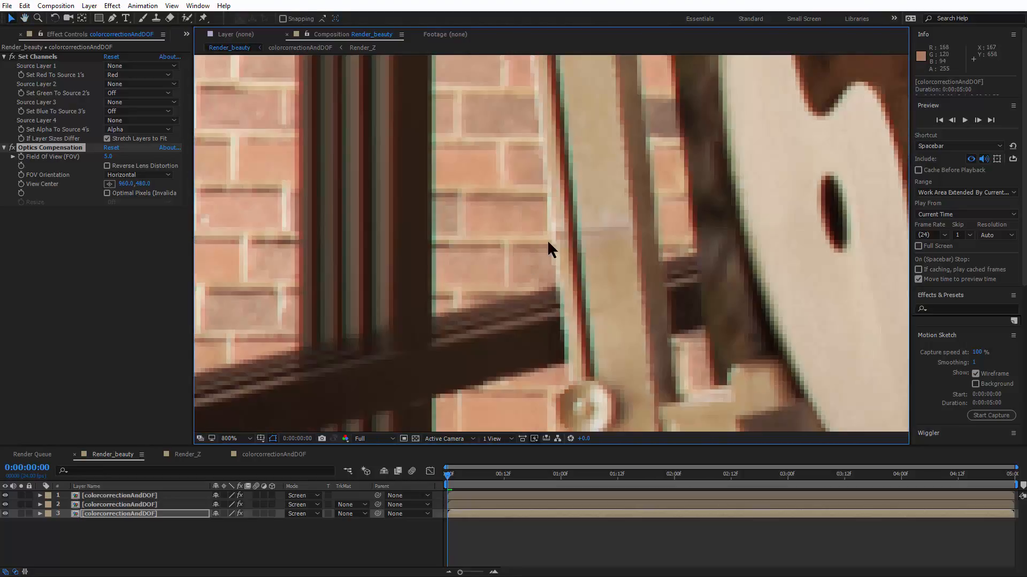
{"action": "left_click_drag", "start_coordinate": [455, 219], "coordinate": [724, 376]}
{"action": "left_click_drag", "start_coordinate": [487, 276], "coordinate": [903, 315]}
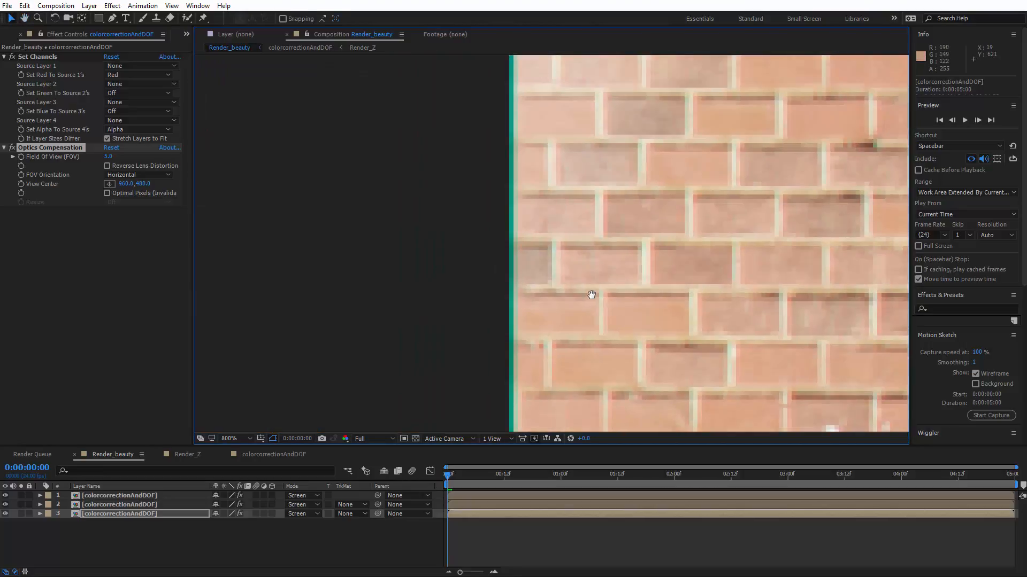
{"action": "scroll", "coordinate": [528, 226], "scroll_direction": "down", "scroll_amount": 3}
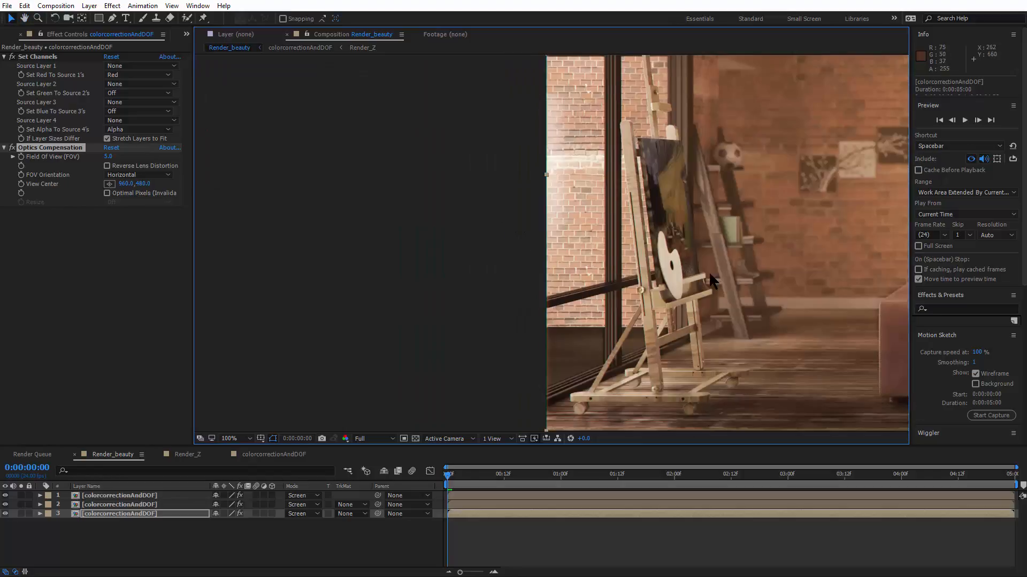
{"action": "scroll", "coordinate": [527, 225], "scroll_direction": "down", "scroll_amount": 2}
{"action": "key", "text": "v"}
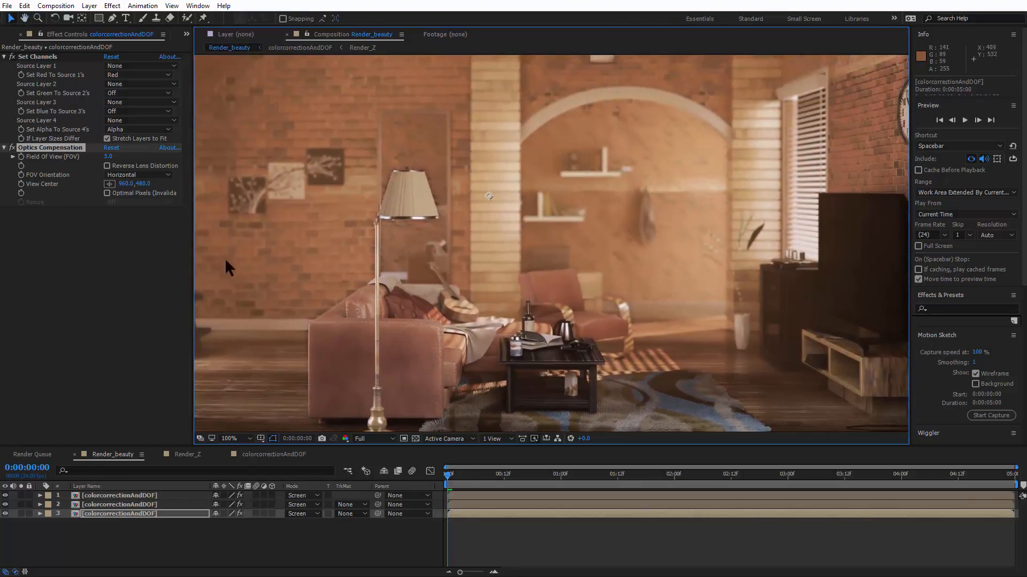
Step: Set the horizontal position of the red-channel layer 3 to 961
{"action": "left_click", "coordinate": [151, 524]}
{"action": "left_click", "coordinate": [149, 515]}
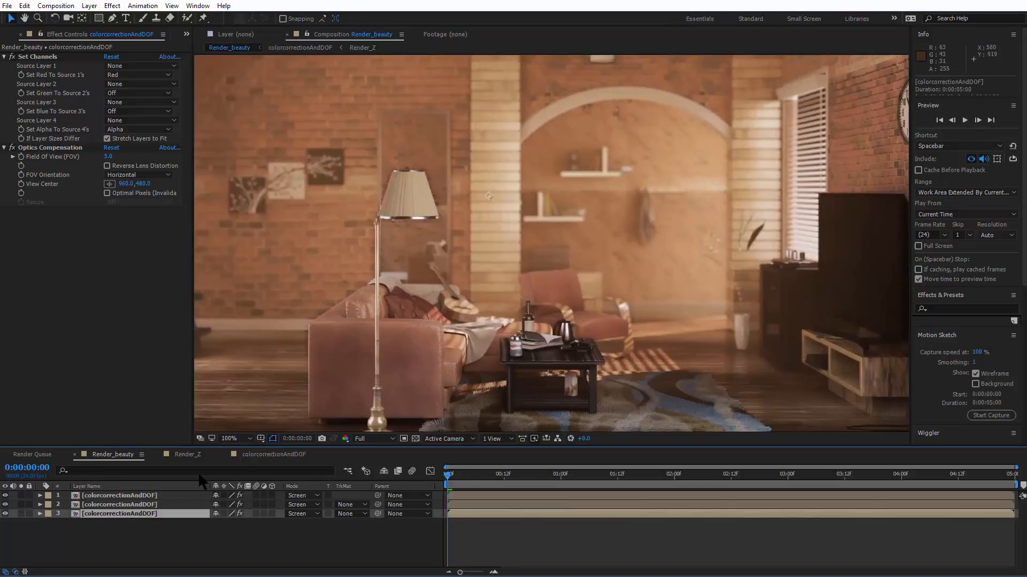
{"action": "scroll", "coordinate": [367, 335], "scroll_direction": "up", "scroll_amount": 1}
{"action": "key", "text": "h"}
{"action": "left_click_drag", "start_coordinate": [398, 335], "coordinate": [707, 212]}
{"action": "key", "text": "v"}
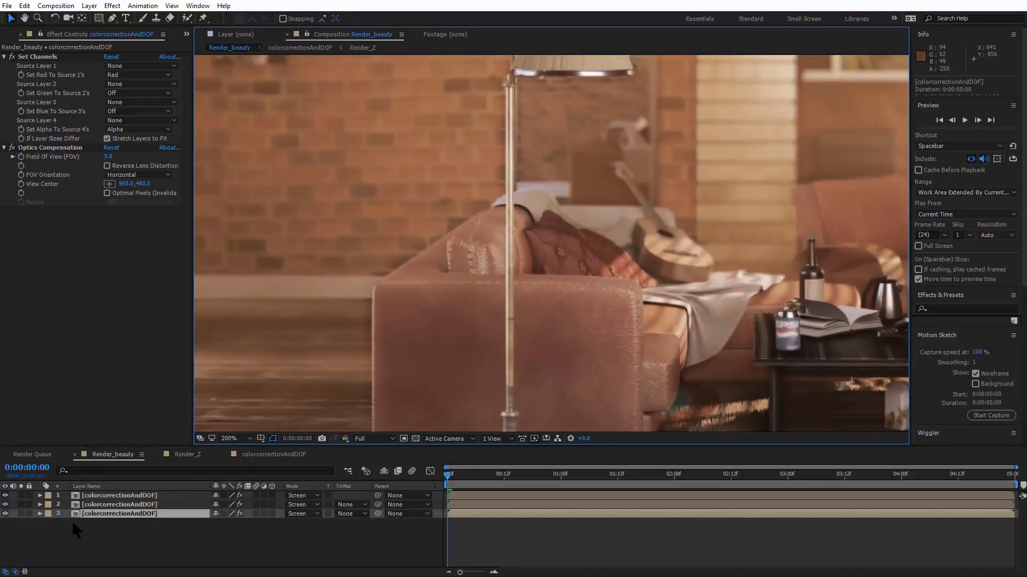
{"action": "key", "text": "p"}
{"action": "left_click", "coordinate": [220, 522]}
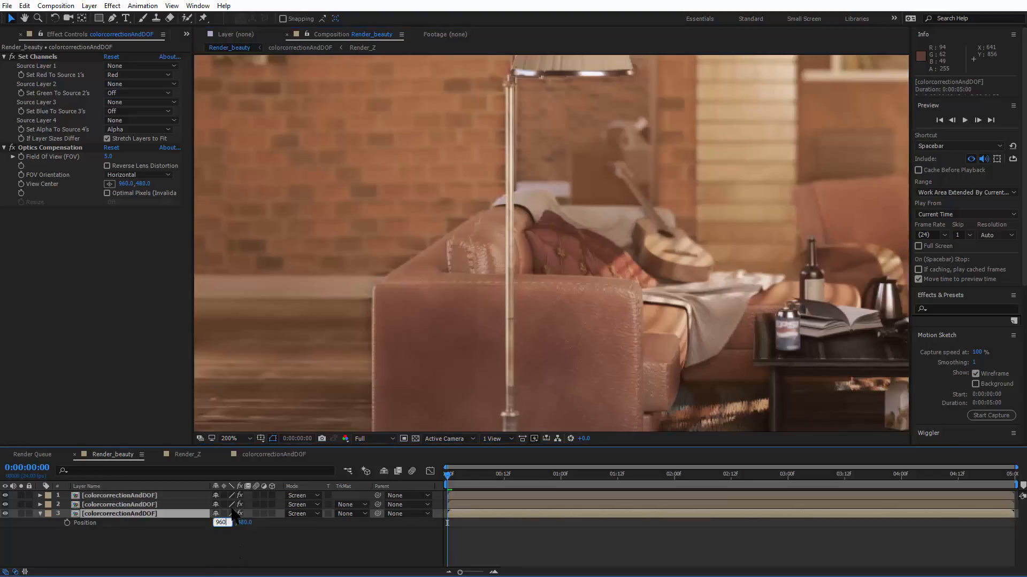
{"action": "type", "text": "961"}
{"action": "key", "text": "Return"}
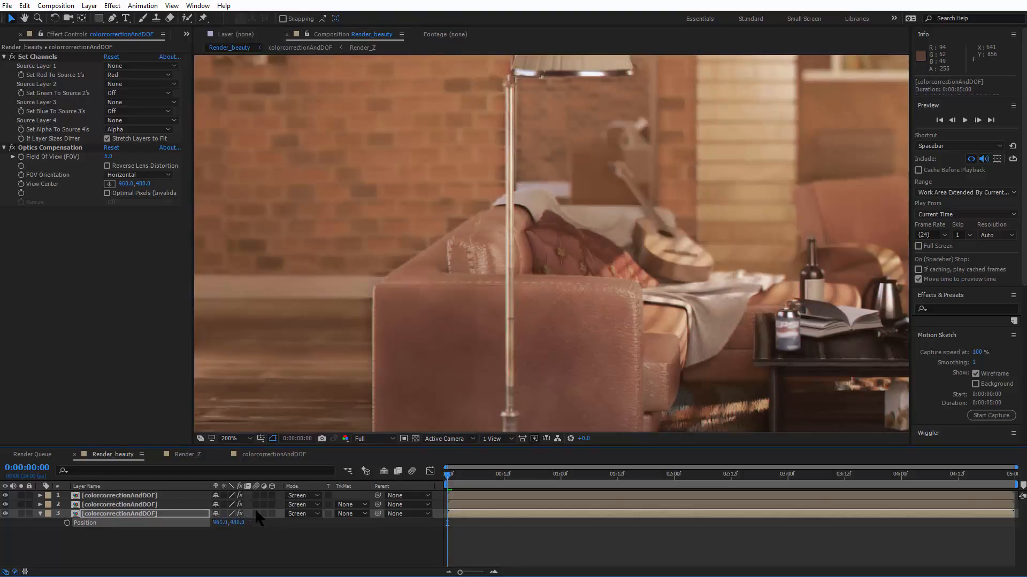
Step: Examine the shifted red channel along the sofa, lamp pole, can, book and coffee table, and check the full room
{"action": "scroll", "coordinate": [353, 352], "scroll_direction": "up", "scroll_amount": 1}
{"action": "left_click_drag", "start_coordinate": [463, 272], "coordinate": [775, 94]}
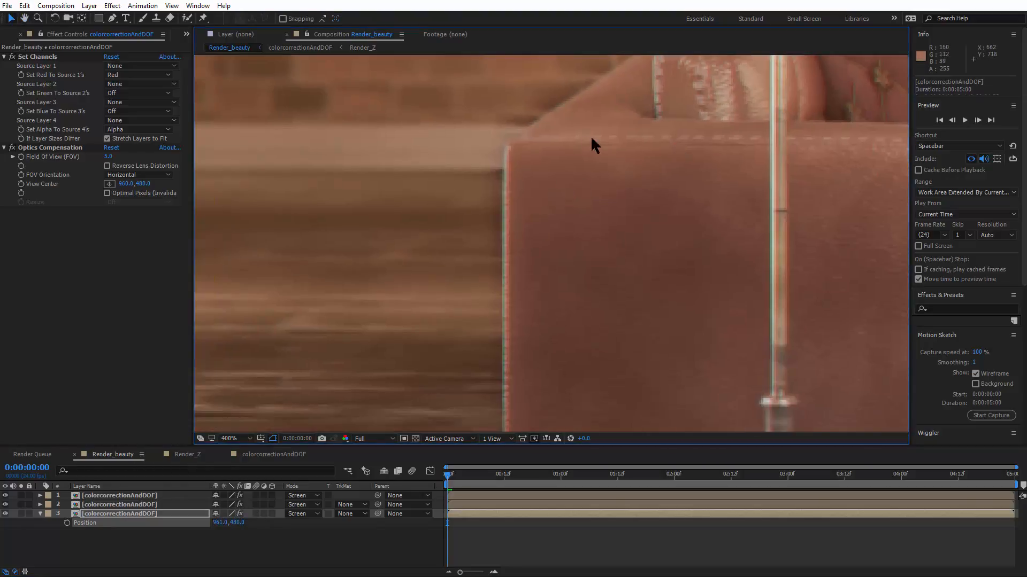
{"action": "left_click_drag", "start_coordinate": [590, 136], "coordinate": [423, 251]}
{"action": "left_click_drag", "start_coordinate": [722, 201], "coordinate": [582, 242]}
{"action": "left_click_drag", "start_coordinate": [701, 284], "coordinate": [386, 261]}
{"action": "left_click_drag", "start_coordinate": [644, 283], "coordinate": [639, 211]}
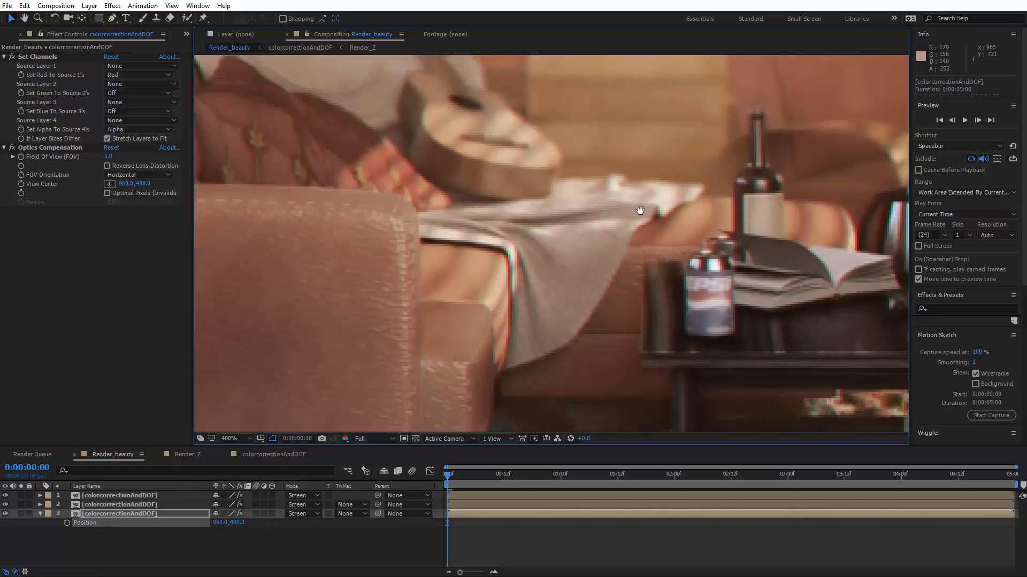
{"action": "scroll", "coordinate": [519, 259], "scroll_direction": "up", "scroll_amount": 1}
{"action": "left_click_drag", "start_coordinate": [877, 292], "coordinate": [471, 297]}
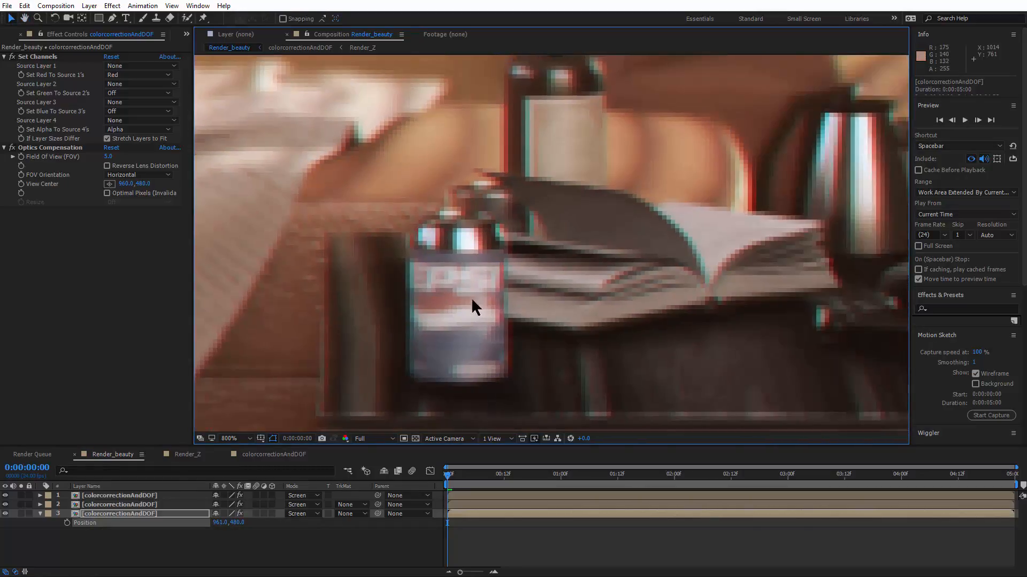
{"action": "left_click_drag", "start_coordinate": [802, 315], "coordinate": [382, 323]}
{"action": "left_click_drag", "start_coordinate": [630, 327], "coordinate": [481, 340]}
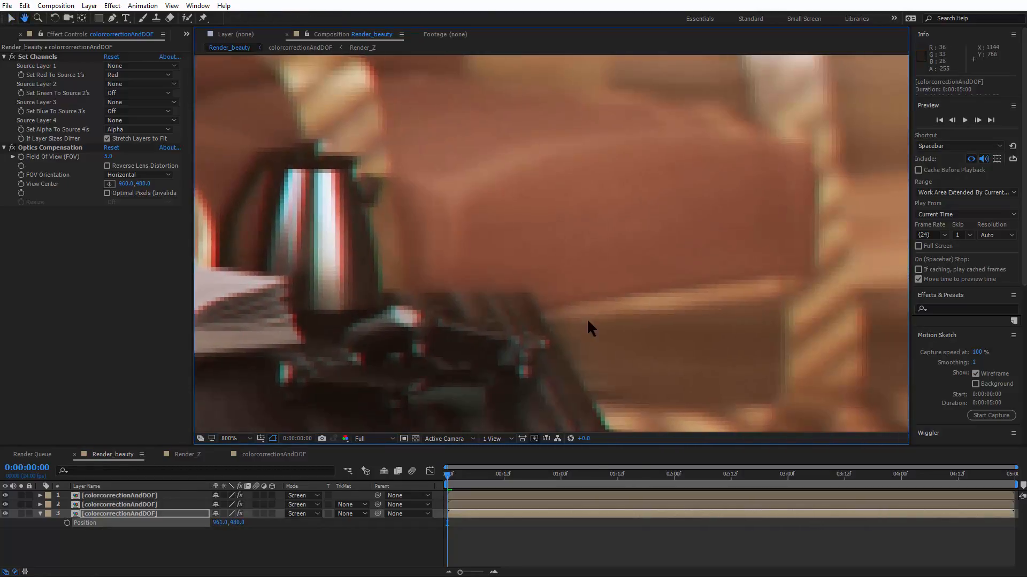
{"action": "left_click_drag", "start_coordinate": [749, 284], "coordinate": [487, 321]}
{"action": "left_click_drag", "start_coordinate": [861, 214], "coordinate": [206, 266]}
{"action": "scroll", "coordinate": [648, 207], "scroll_direction": "down", "scroll_amount": 3}
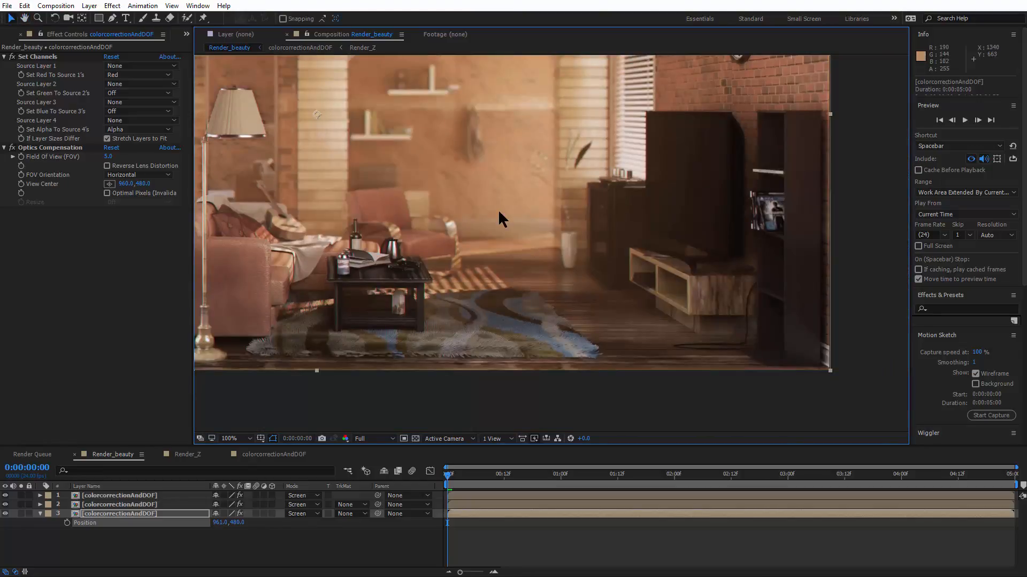
{"action": "left_click_drag", "start_coordinate": [498, 210], "coordinate": [617, 303]}
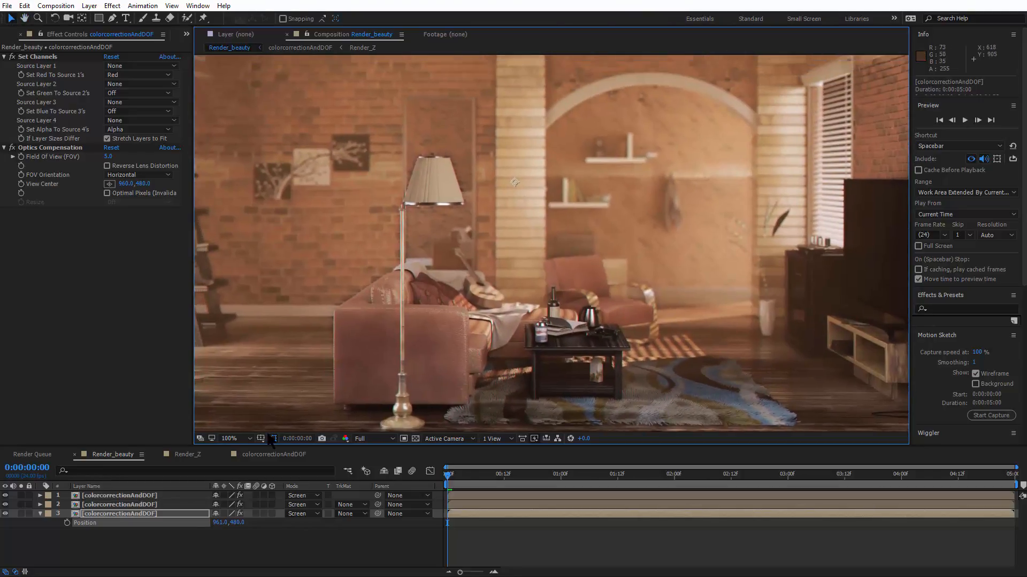
Step: Collapse layer 3's Position property in the timeline
{"action": "left_click", "coordinate": [126, 549]}
{"action": "left_click", "coordinate": [40, 513]}
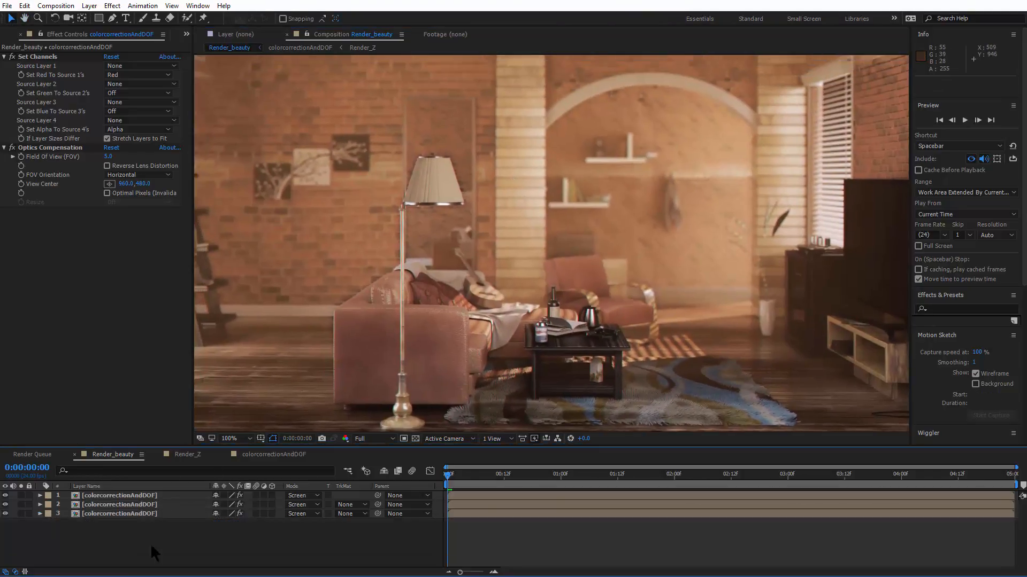
{"action": "right_click", "coordinate": [146, 508]}
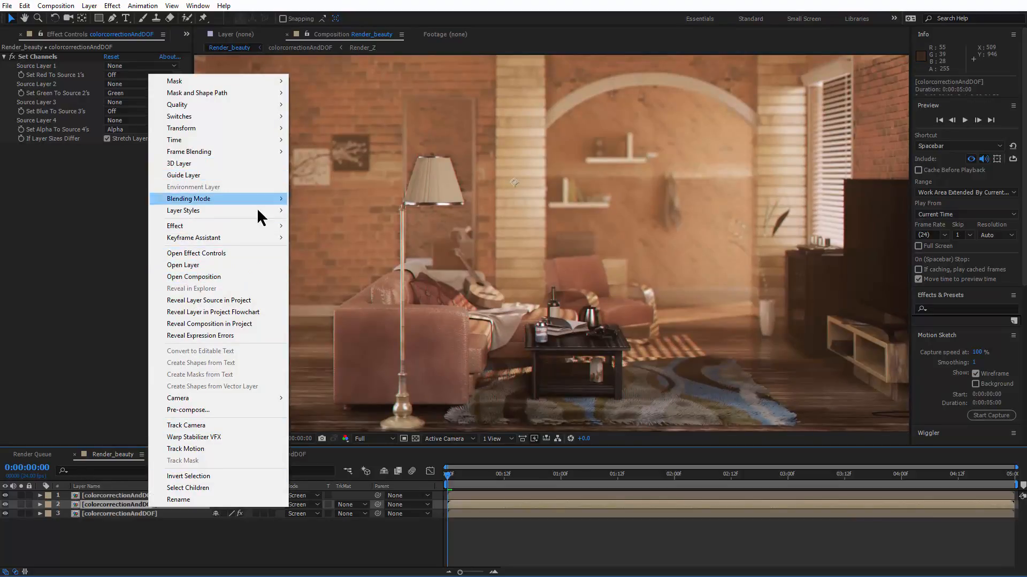
{"action": "left_click", "coordinate": [129, 152]}
Step: Apply Optics Compensation to the blue-channel layer 1 and set its field of view to 5.0
{"action": "right_click", "coordinate": [170, 496]}
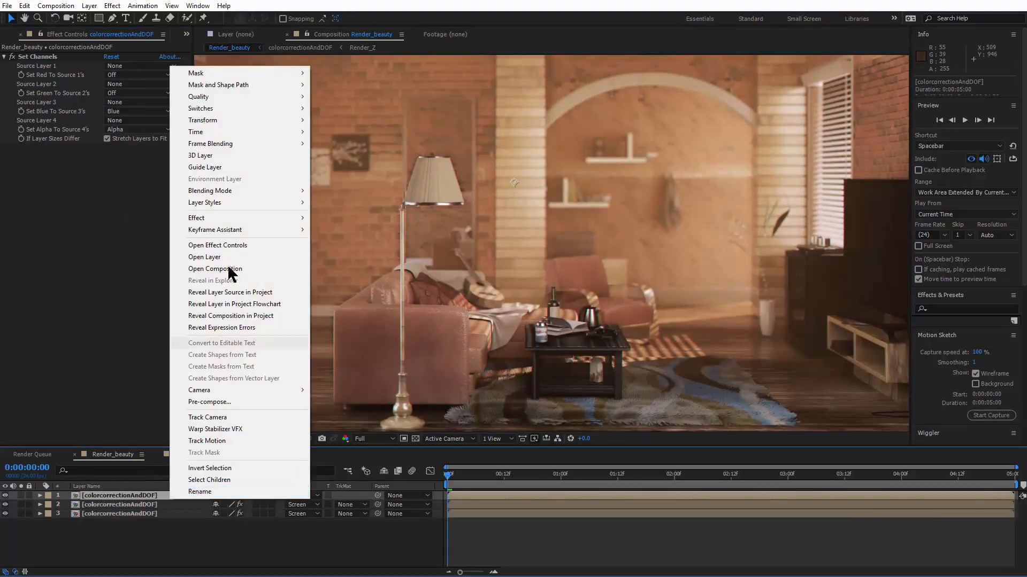
{"action": "mouse_move", "coordinate": [285, 218]}
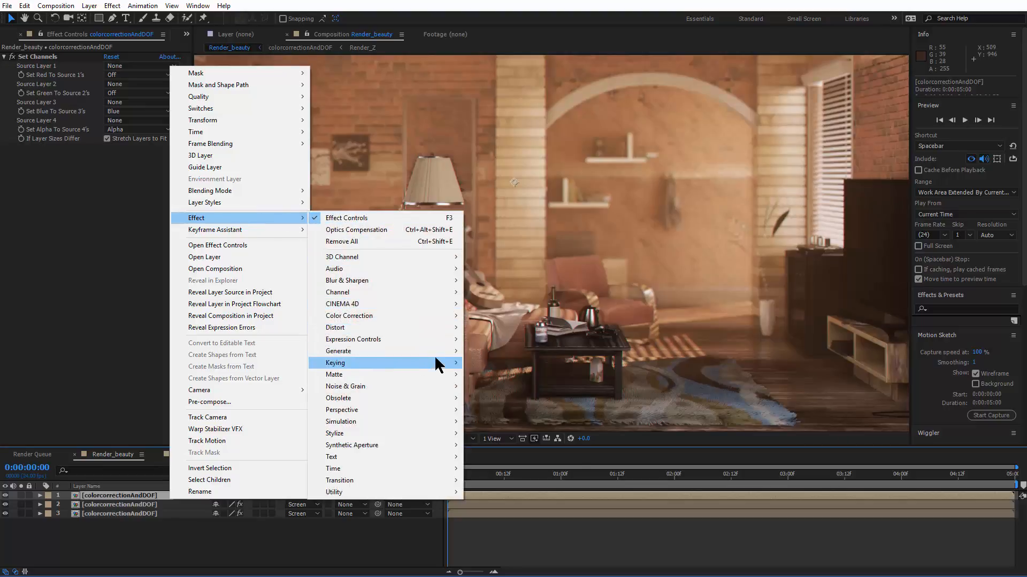
{"action": "mouse_move", "coordinate": [422, 326]}
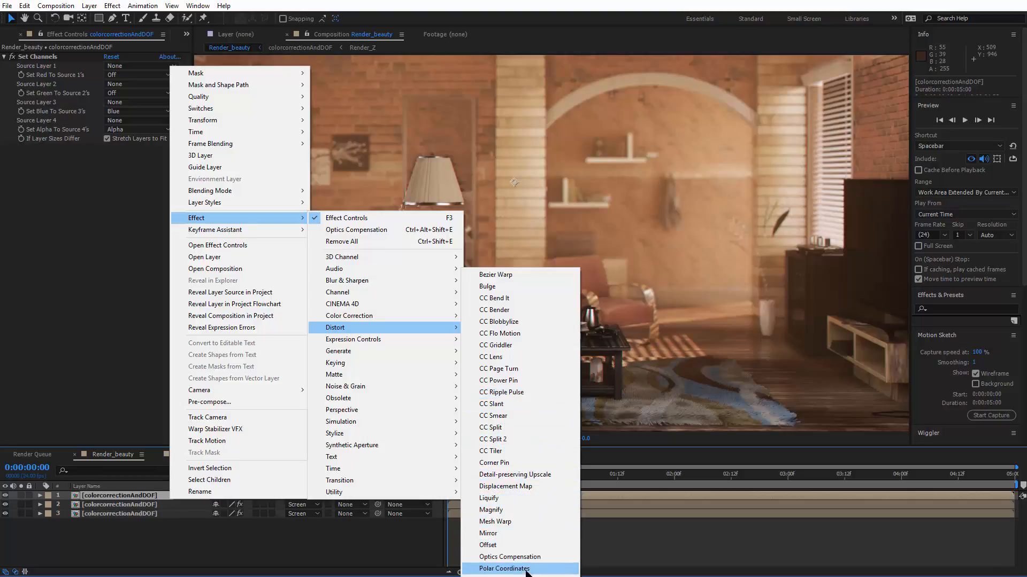
{"action": "left_click", "coordinate": [513, 557]}
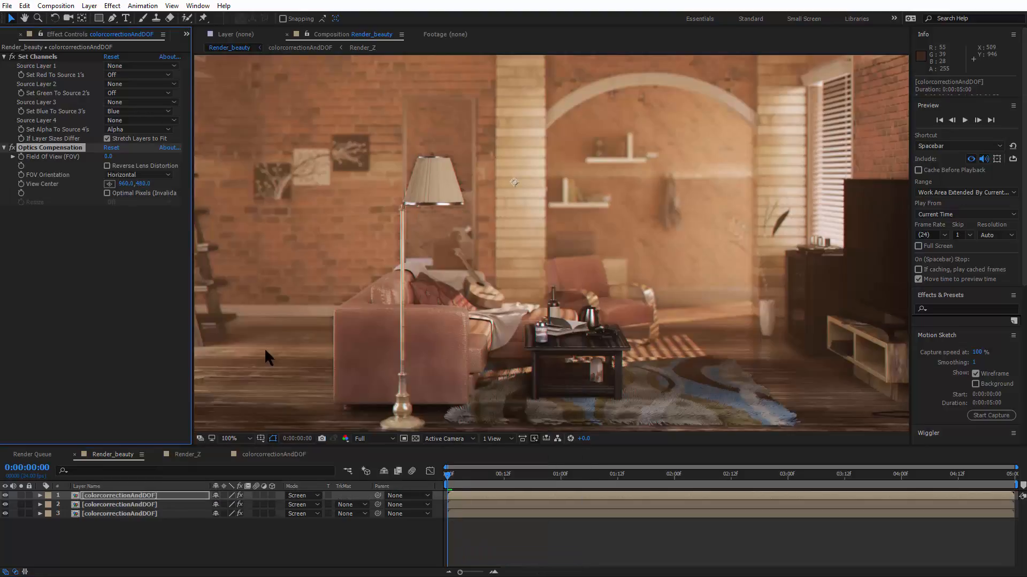
{"action": "left_click", "coordinate": [108, 156]}
{"action": "key", "text": "Return"}
Step: Try Reverse Lens Distortion on layer 1's Optics Compensation, check the sofa, and undo the change
{"action": "left_click", "coordinate": [107, 167]}
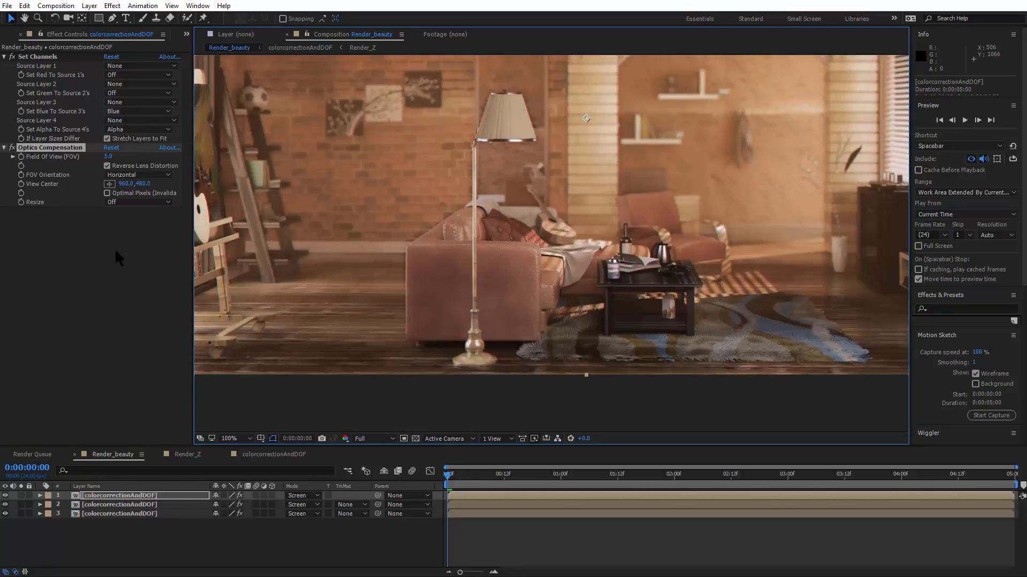
{"action": "left_click", "coordinate": [114, 496]}
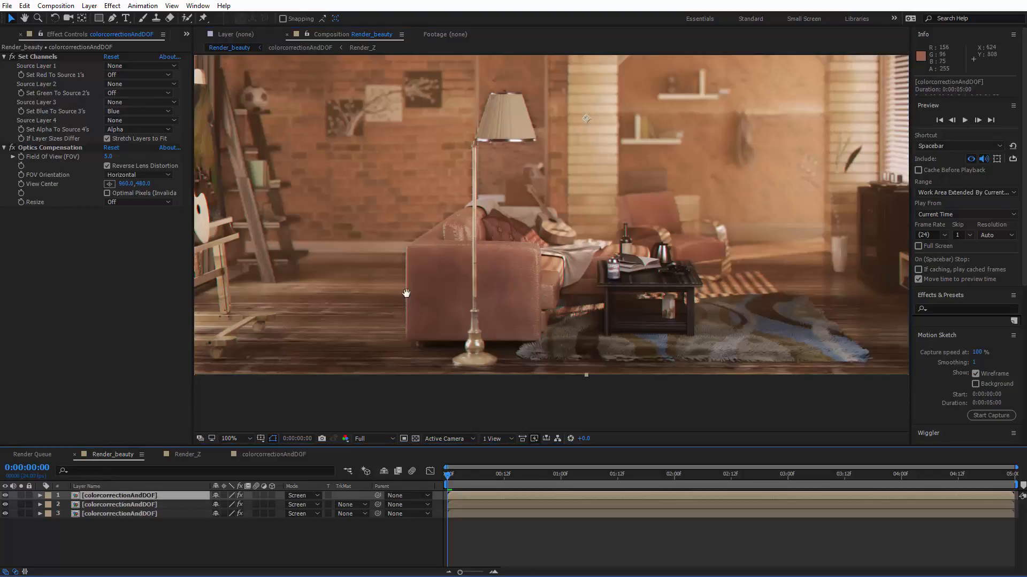
{"action": "scroll", "coordinate": [406, 293], "scroll_direction": "up", "scroll_amount": 1}
{"action": "key", "text": "ctrl+z"}
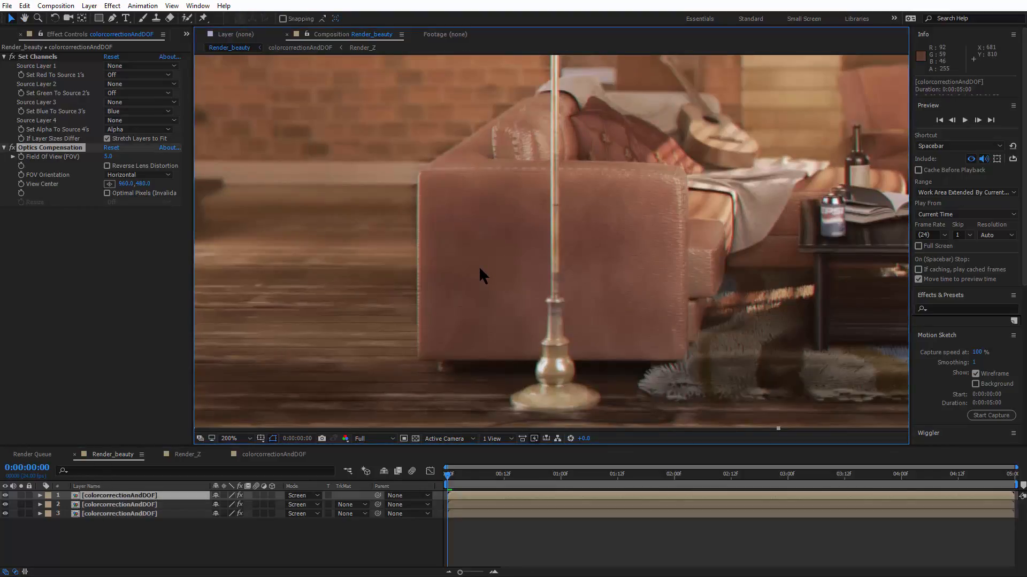
Step: Move the Optics Compensation effect from layer 1 to the green-channel layer 2 and check the sofa edge
{"action": "left_click", "coordinate": [42, 155]}
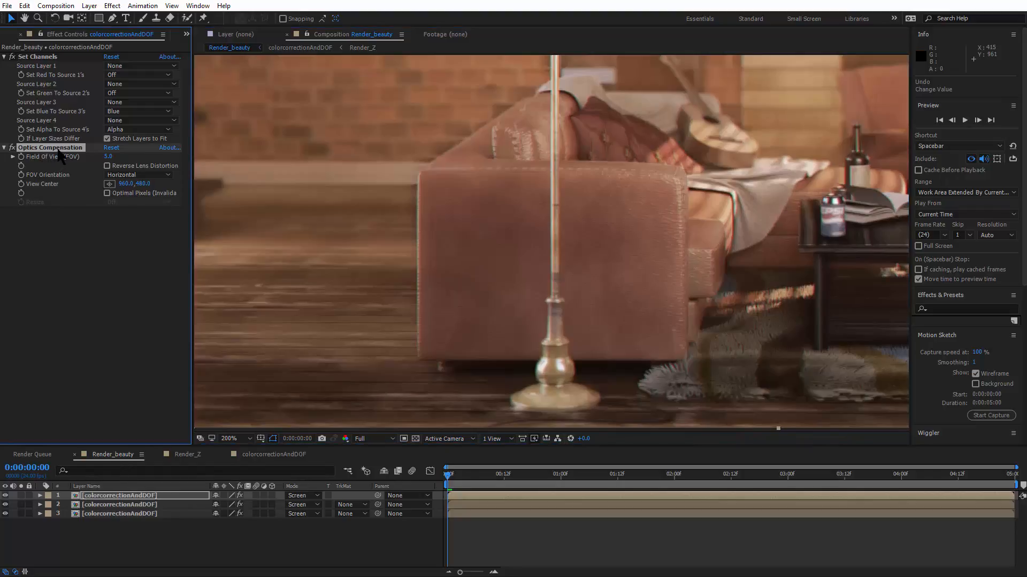
{"action": "key", "text": "Delete"}
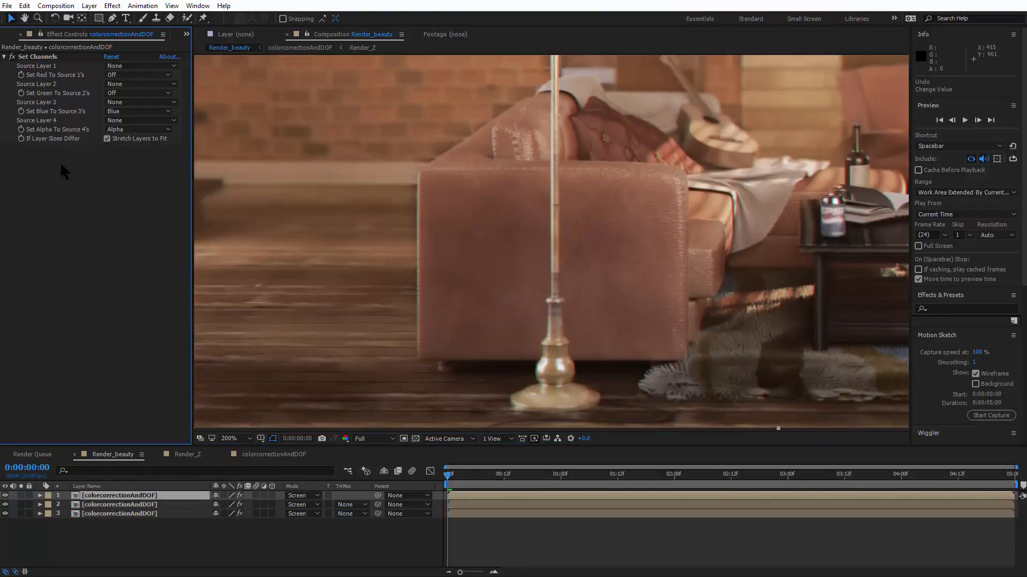
{"action": "left_click", "coordinate": [114, 505]}
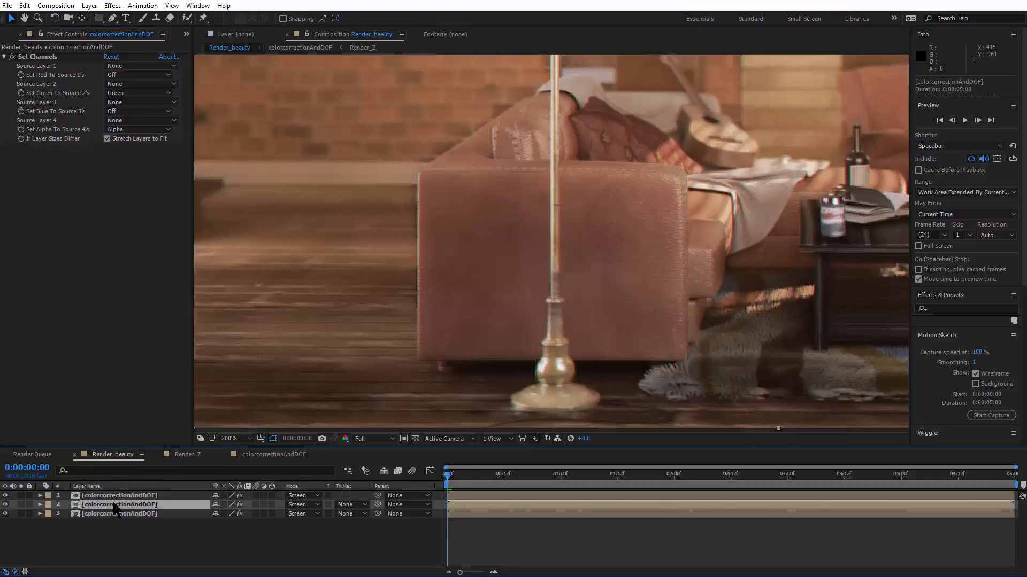
{"action": "key", "text": "ctrl+v"}
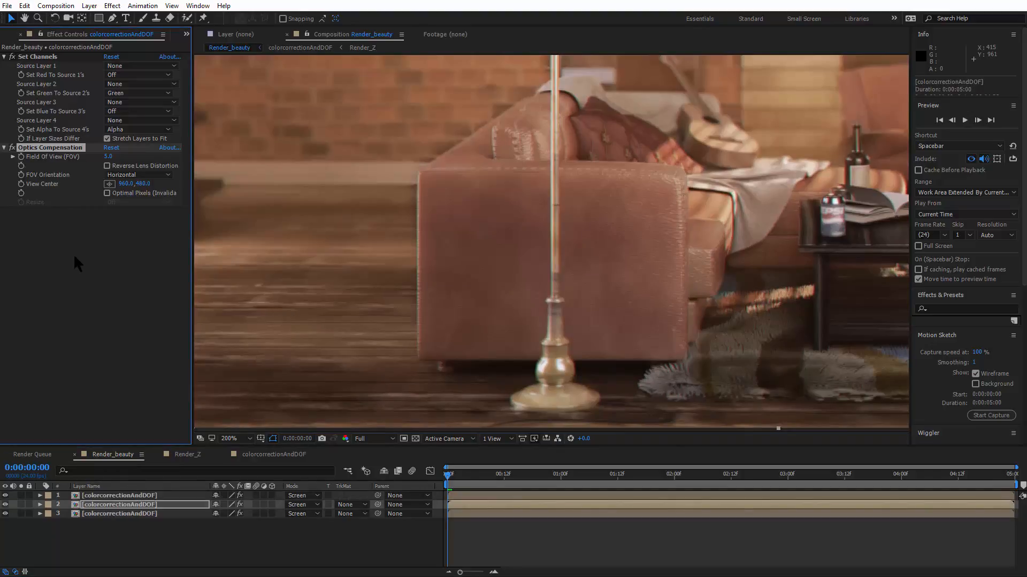
{"action": "left_click_drag", "start_coordinate": [411, 295], "coordinate": [589, 341]}
{"action": "scroll", "coordinate": [660, 363], "scroll_direction": "up", "scroll_amount": 1}
{"action": "scroll", "coordinate": [660, 362], "scroll_direction": "down", "scroll_amount": 2}
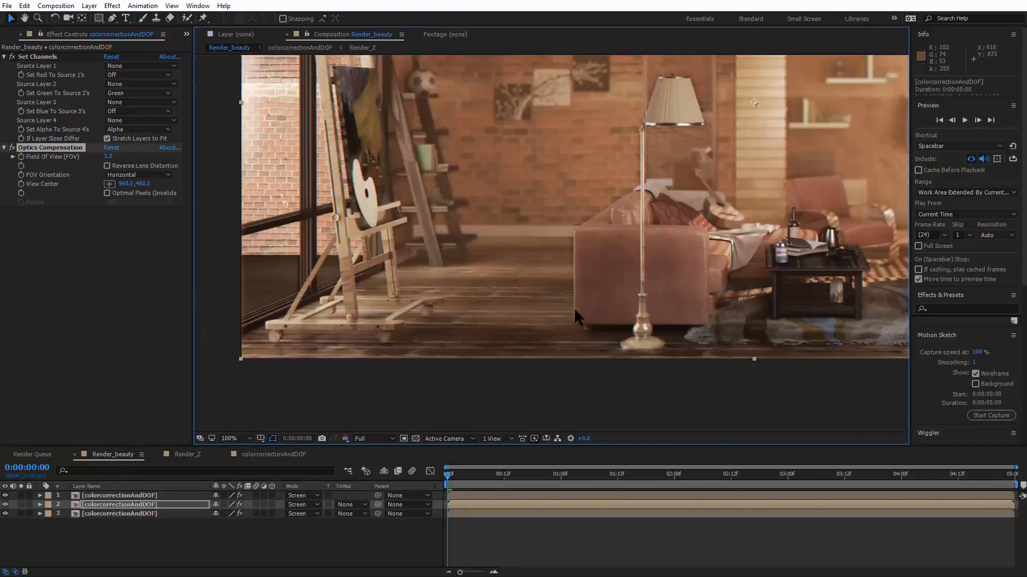
Step: Examine the fringing around the easel and enable Reverse Lens Distortion on the green-channel layer 2's Optics Compensation
{"action": "scroll", "coordinate": [690, 321], "scroll_direction": "up", "scroll_amount": 2}
{"action": "left_click_drag", "start_coordinate": [704, 302], "coordinate": [410, 346]}
{"action": "left_click_drag", "start_coordinate": [382, 228], "coordinate": [759, 310]}
{"action": "left_click_drag", "start_coordinate": [374, 262], "coordinate": [775, 267]}
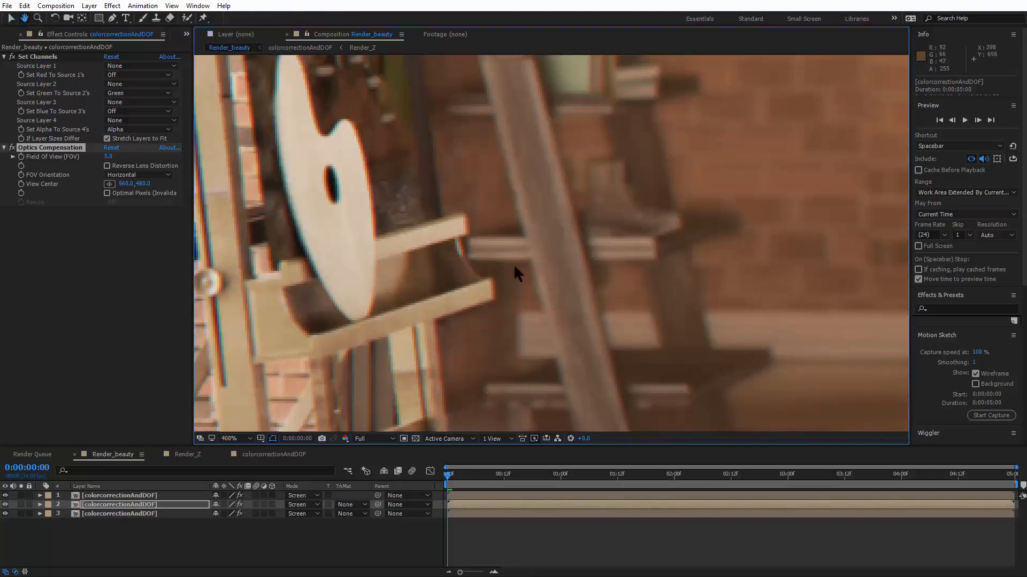
{"action": "left_click_drag", "start_coordinate": [513, 264], "coordinate": [639, 399]}
{"action": "left_click_drag", "start_coordinate": [473, 252], "coordinate": [516, 412]}
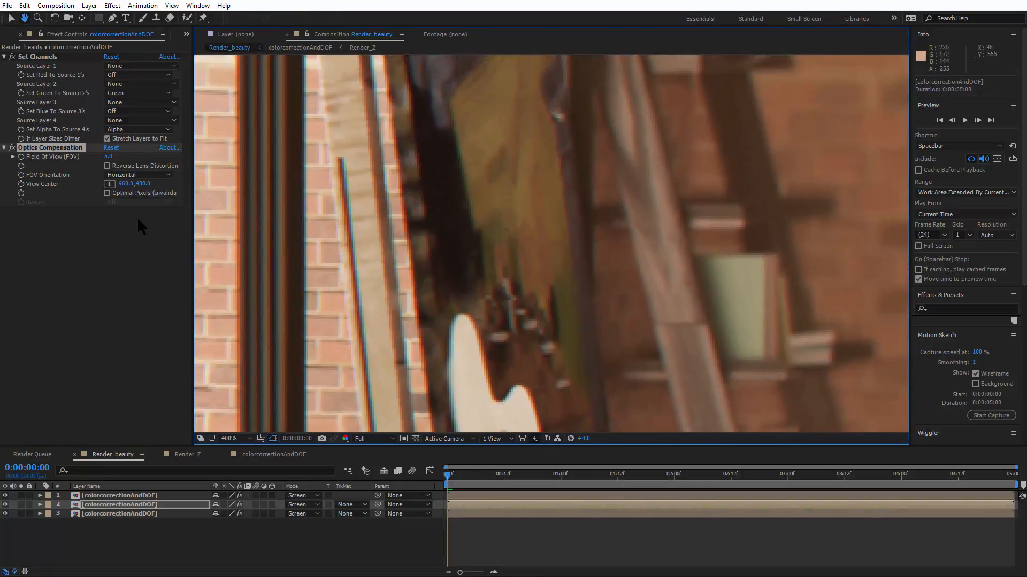
{"action": "left_click", "coordinate": [106, 170]}
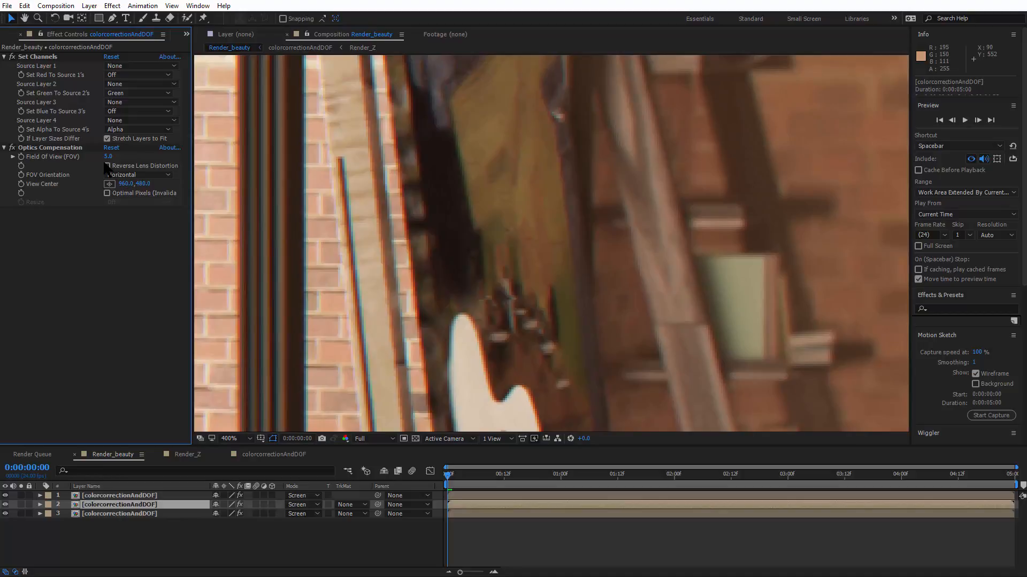
{"action": "left_click", "coordinate": [109, 166]}
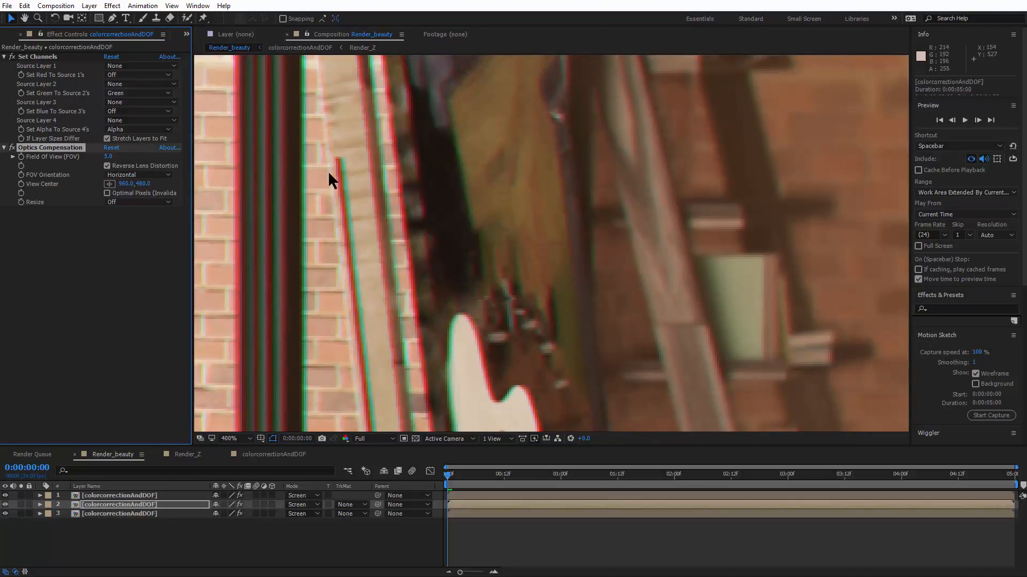
Step: Try a field of view of 3.0 on layer 2's Optics Compensation, then reduce it to 1.0
{"action": "left_click", "coordinate": [109, 156]}
{"action": "type", "text": "3"}
{"action": "key", "text": "Return"}
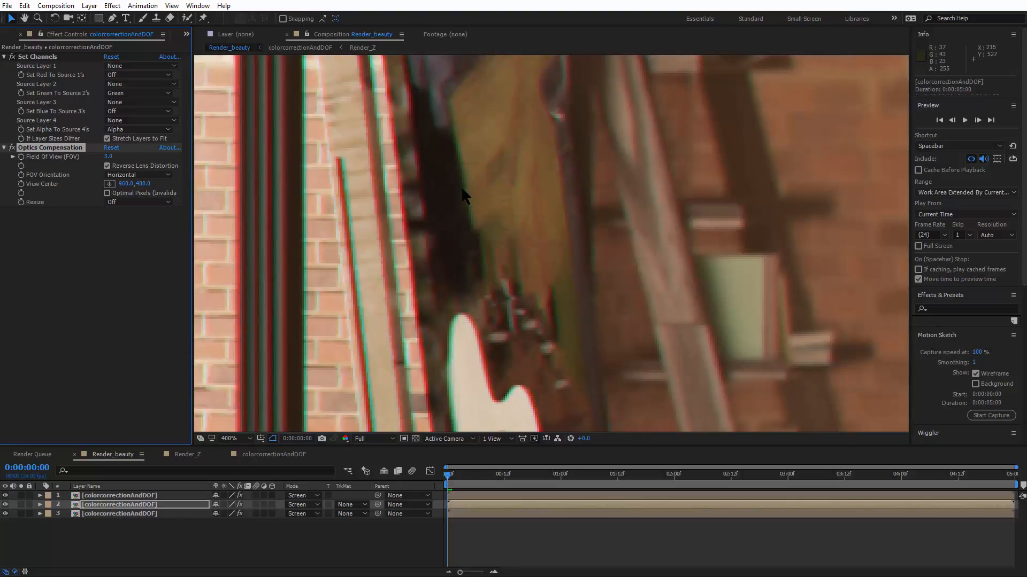
{"action": "key", "text": "Return"}
{"action": "left_click", "coordinate": [115, 162]}
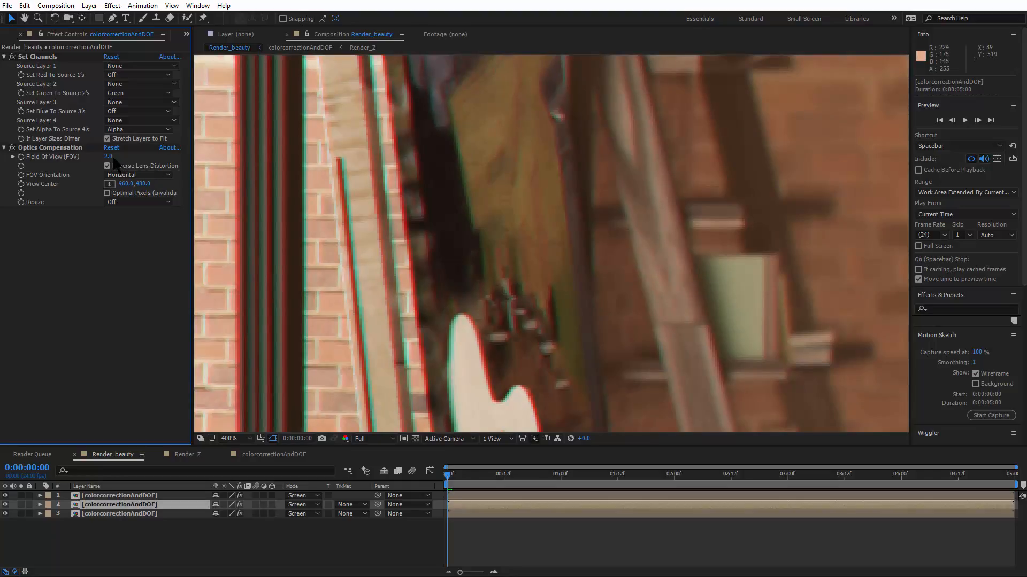
{"action": "type", "text": "1"}
{"action": "key", "text": "Return"}
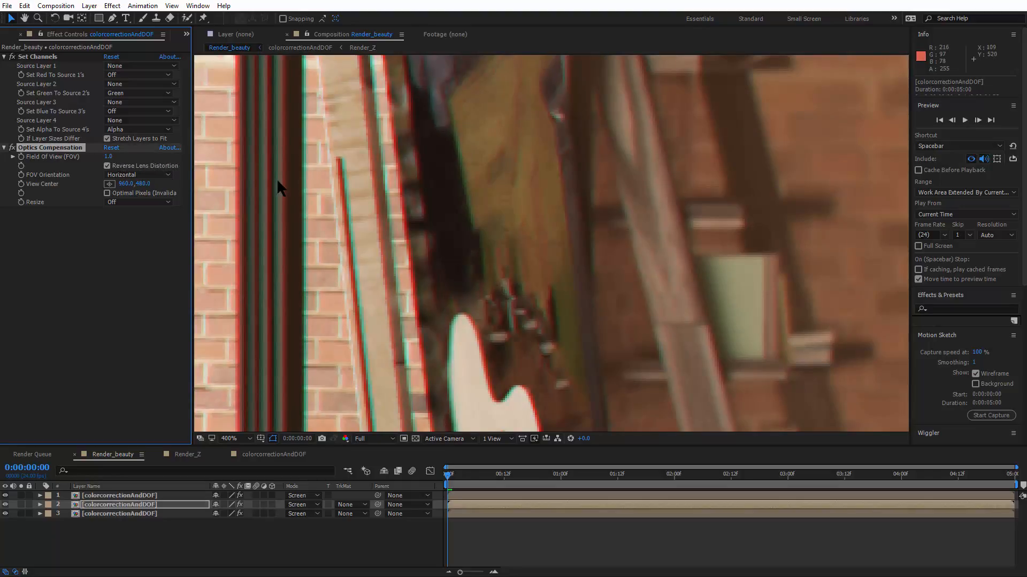
Step: Examine the colour fringing on the coffee table, open book, can and sofa blanket, and return to the whole render
{"action": "scroll", "coordinate": [371, 226], "scroll_direction": "down", "scroll_amount": 4}
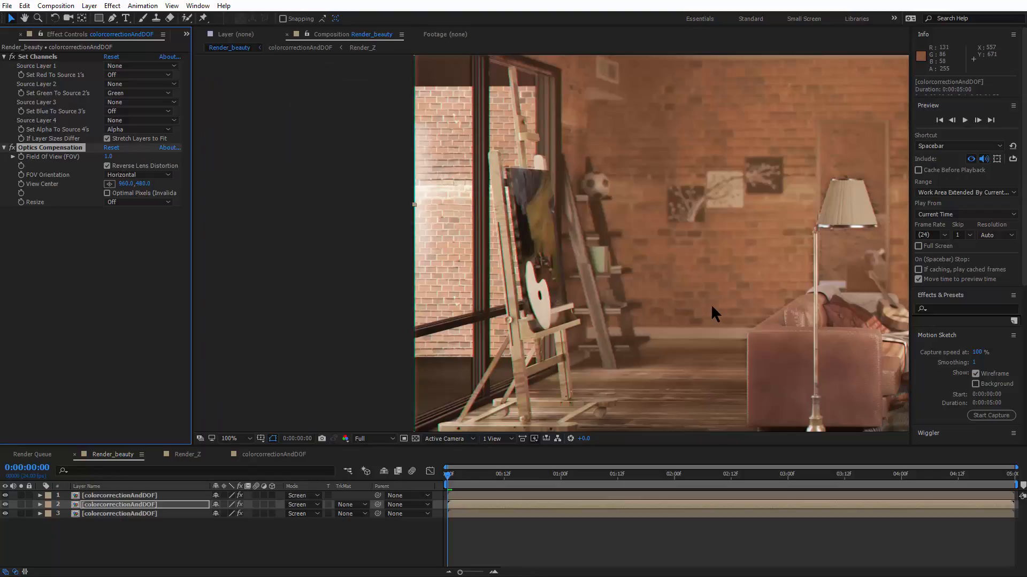
{"action": "left_click_drag", "start_coordinate": [711, 307], "coordinate": [336, 189]}
{"action": "scroll", "coordinate": [458, 239], "scroll_direction": "up", "scroll_amount": 2}
{"action": "left_click_drag", "start_coordinate": [555, 235], "coordinate": [424, 301]}
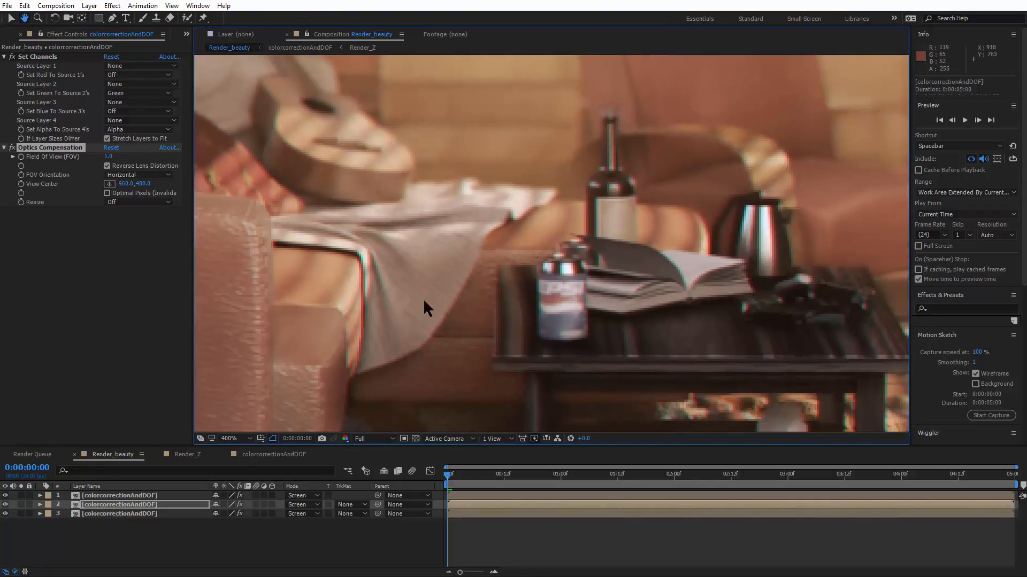
{"action": "left_click_drag", "start_coordinate": [596, 276], "coordinate": [328, 333]}
{"action": "scroll", "coordinate": [543, 243], "scroll_direction": "up", "scroll_amount": 1}
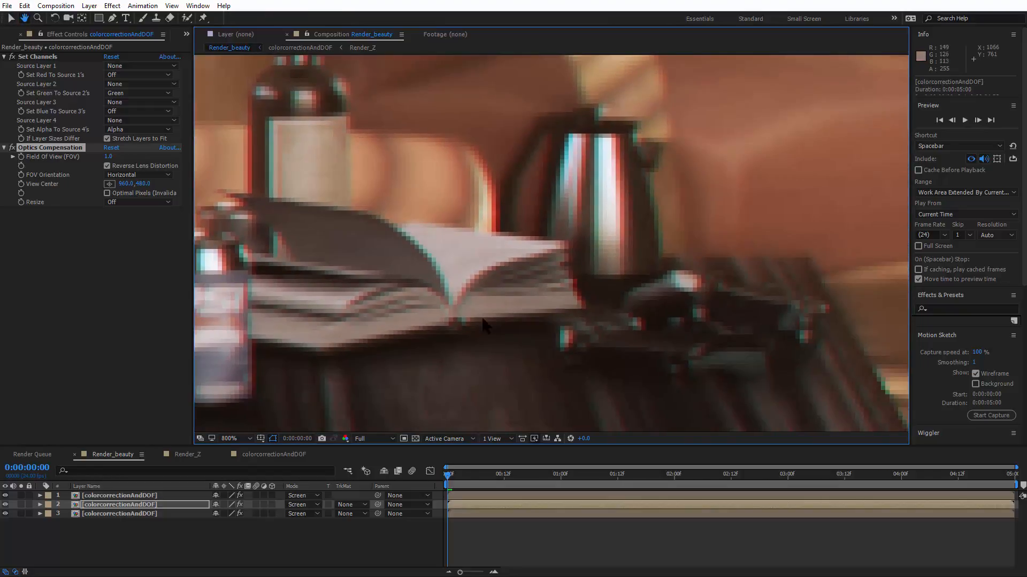
{"action": "left_click_drag", "start_coordinate": [579, 310], "coordinate": [520, 237]}
{"action": "left_click_drag", "start_coordinate": [341, 291], "coordinate": [954, 264]}
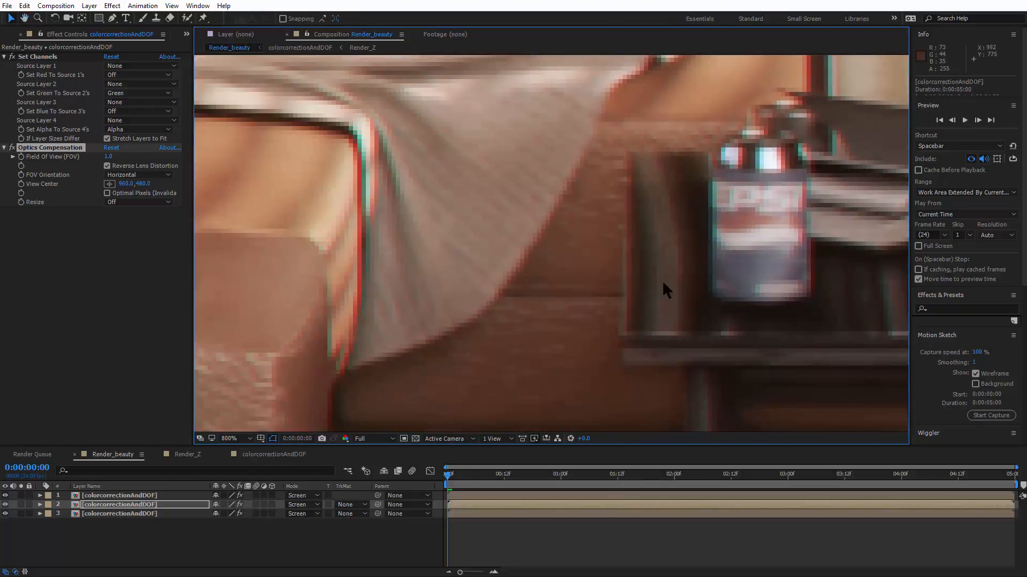
{"action": "scroll", "coordinate": [438, 344], "scroll_direction": "down", "scroll_amount": 5}
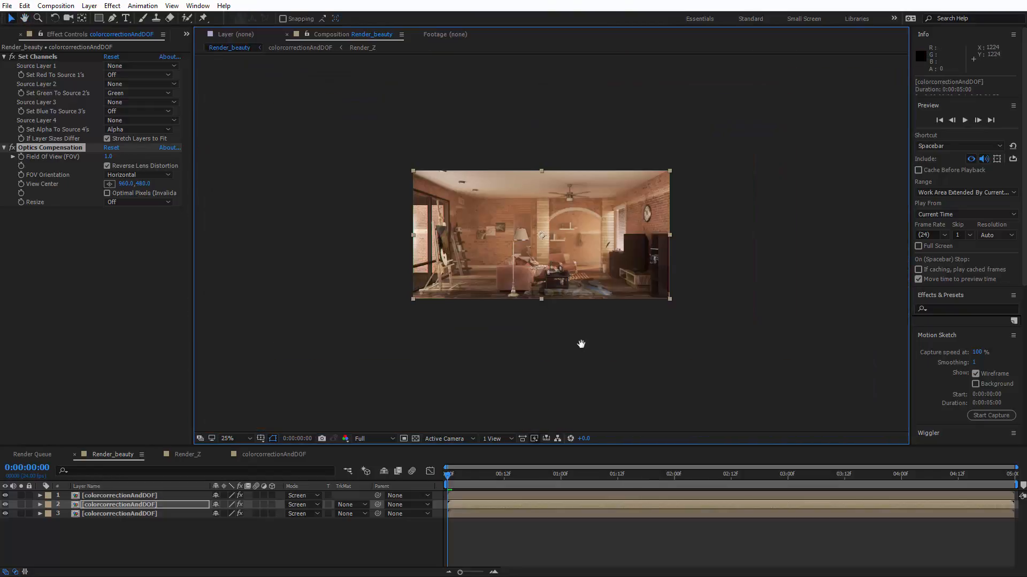
{"action": "scroll", "coordinate": [587, 357], "scroll_direction": "up", "scroll_amount": 1}
{"action": "left_click_drag", "start_coordinate": [581, 344], "coordinate": [629, 332]}
Step: Add an adjustment layer above the three channel layers and rename it LensDistortion
{"action": "left_click", "coordinate": [142, 532]}
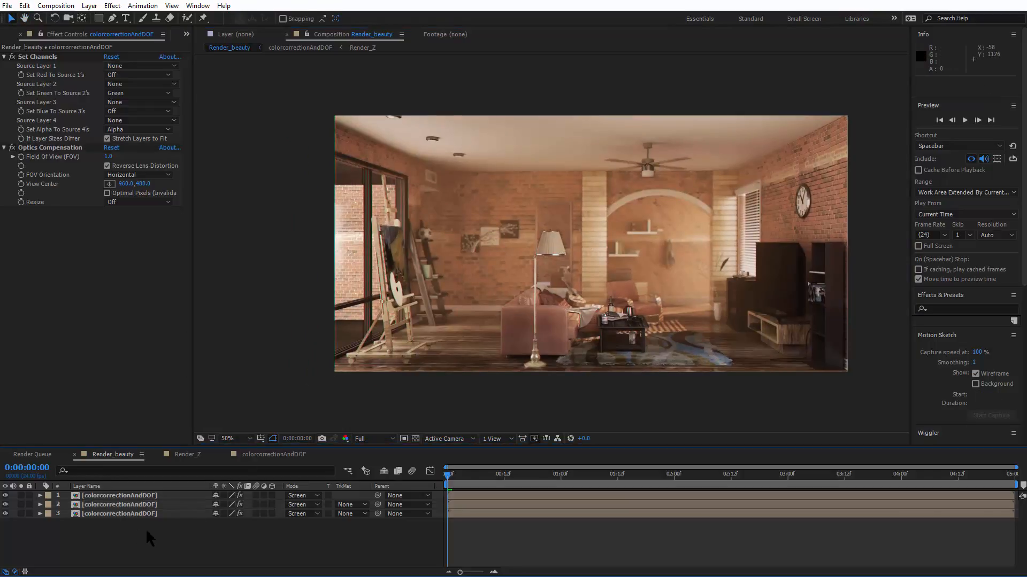
{"action": "right_click", "coordinate": [167, 543]}
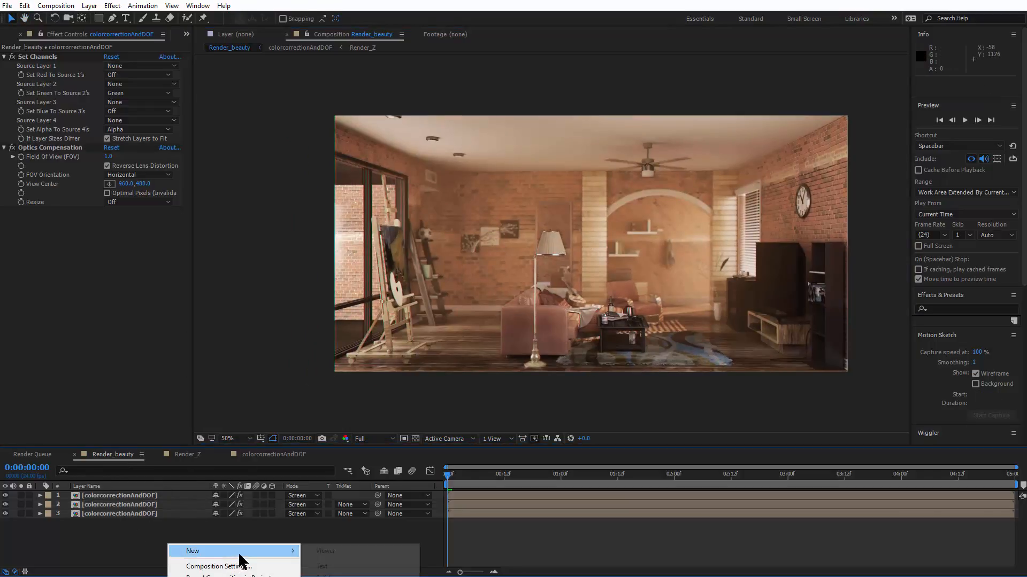
{"action": "mouse_move", "coordinate": [239, 555]}
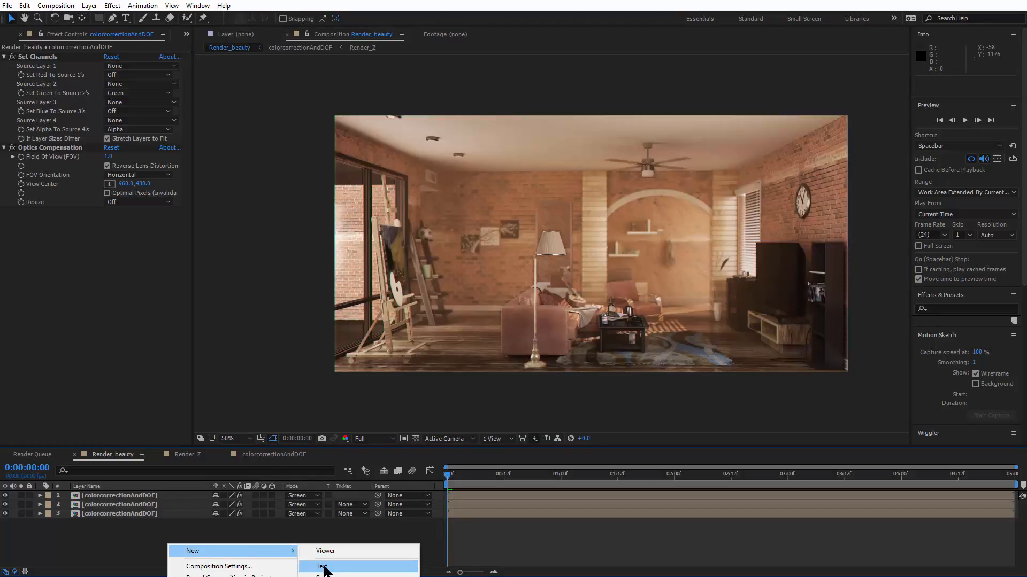
{"action": "left_click", "coordinate": [89, 5]}
{"action": "mouse_move", "coordinate": [168, 19]}
{"action": "left_click", "coordinate": [361, 90]}
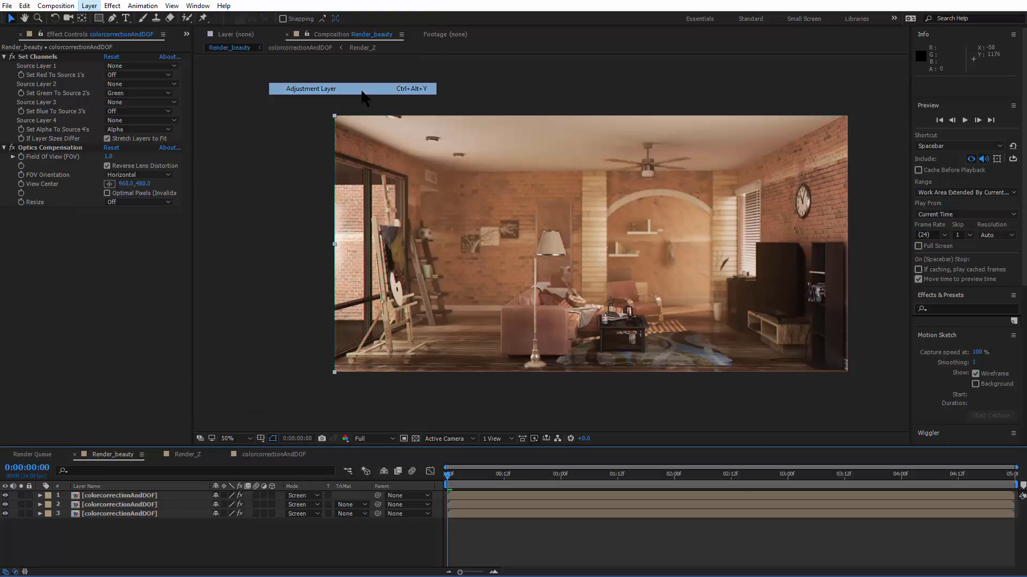
{"action": "right_click", "coordinate": [151, 498]}
{"action": "left_click", "coordinate": [167, 491]}
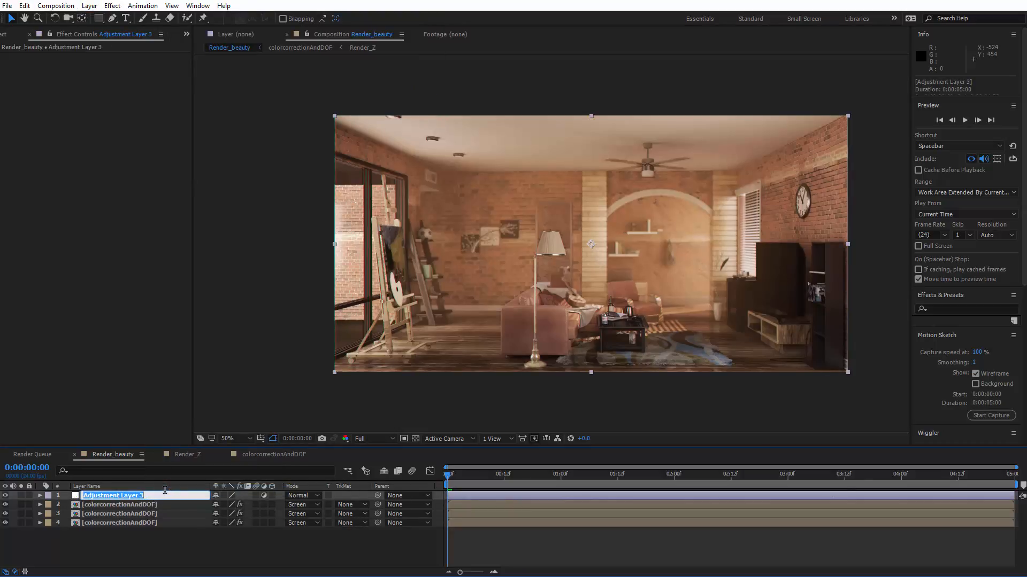
{"action": "type", "text": "LensDistortion"}
{"action": "key", "text": "Return"}
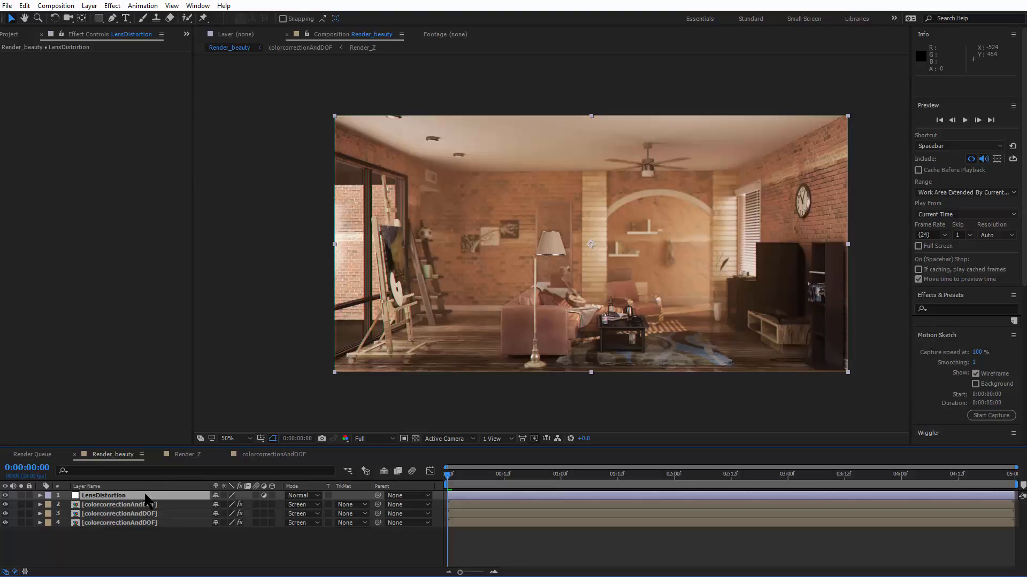
Step: Apply Optics Compensation to the LensDistortion layer and raise its field of view to 69.7
{"action": "right_click", "coordinate": [111, 366]}
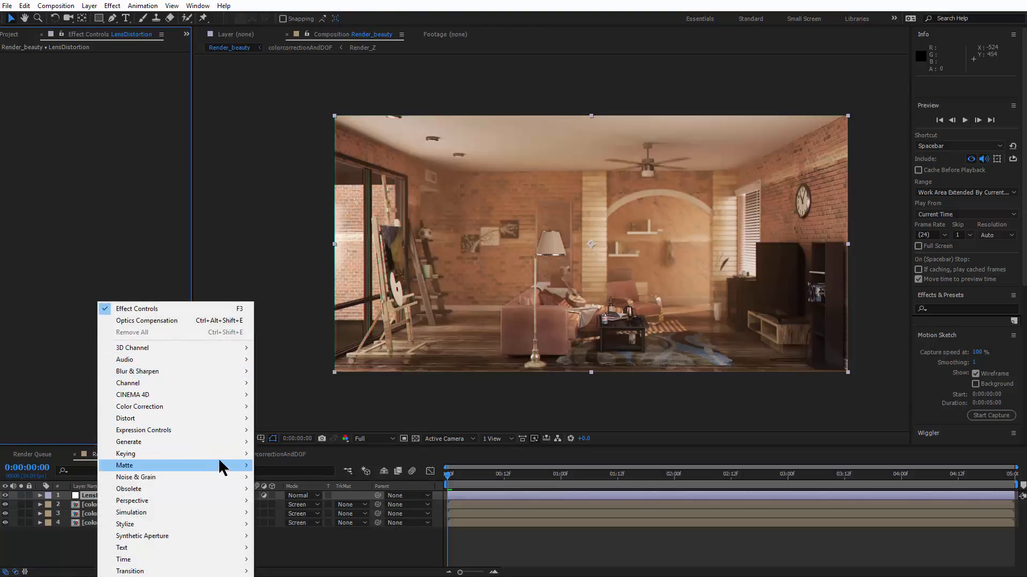
{"action": "mouse_move", "coordinate": [228, 376]}
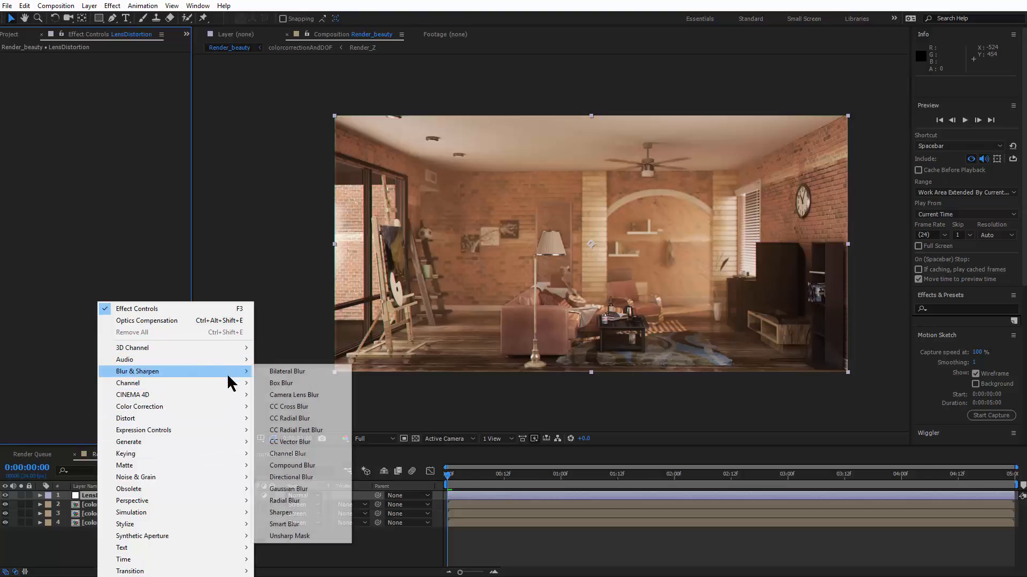
{"action": "mouse_move", "coordinate": [219, 420]}
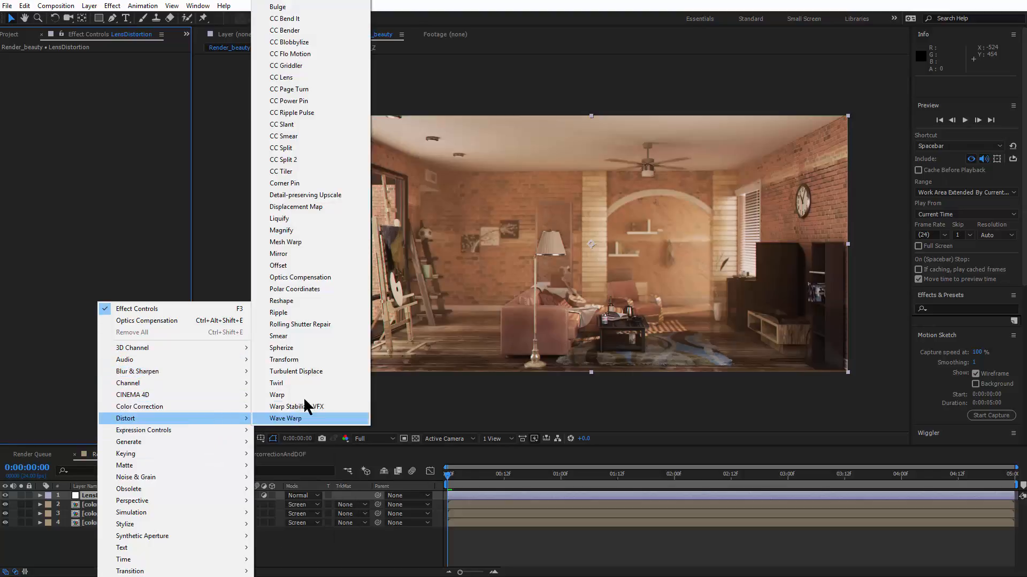
{"action": "left_click", "coordinate": [319, 280]}
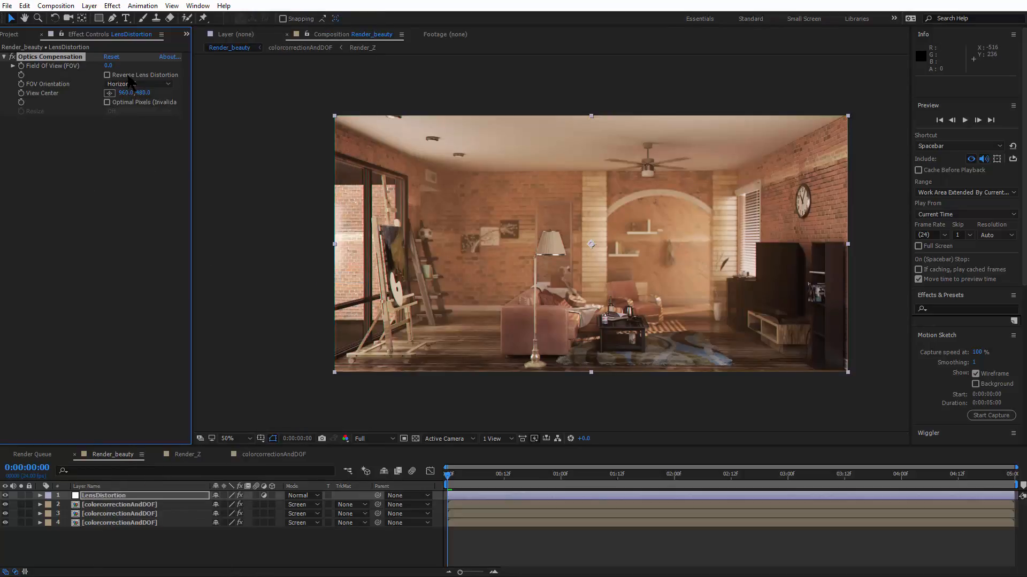
{"action": "left_click_drag", "start_coordinate": [125, 65], "coordinate": [163, 107]}
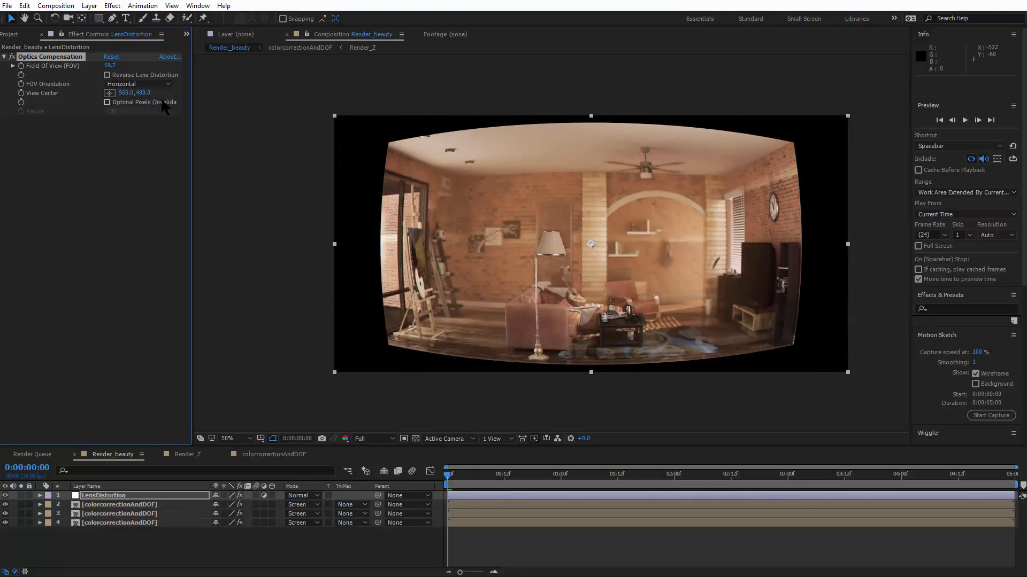
Step: Try Reverse Lens Distortion on the LensDistortion layer, inspect the room's table and television side, and disable it again
{"action": "left_click", "coordinate": [108, 75]}
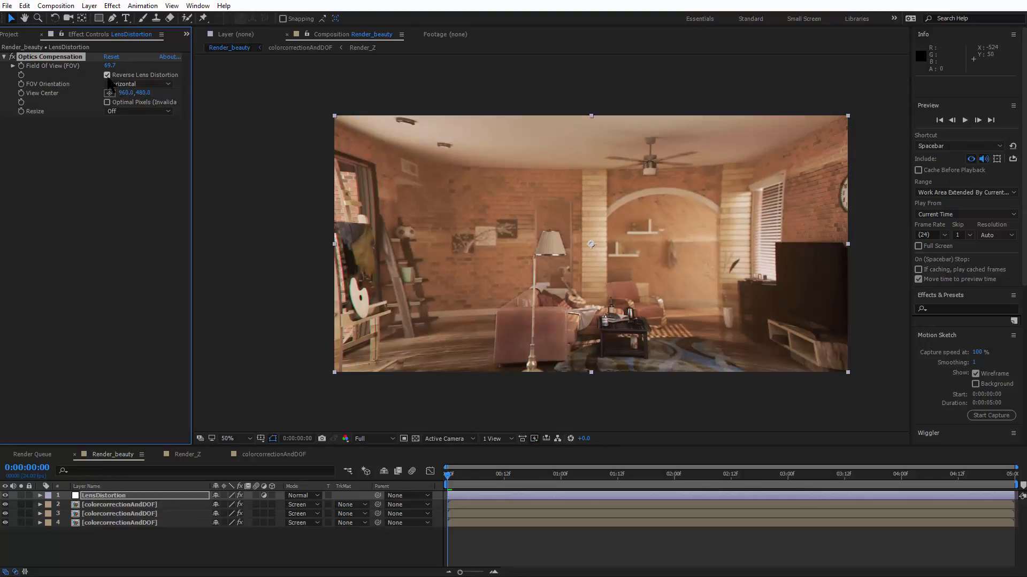
{"action": "scroll", "coordinate": [511, 235], "scroll_direction": "up", "scroll_amount": 1}
{"action": "left_click_drag", "start_coordinate": [476, 236], "coordinate": [310, 174]}
{"action": "left_click_drag", "start_coordinate": [599, 283], "coordinate": [403, 329]}
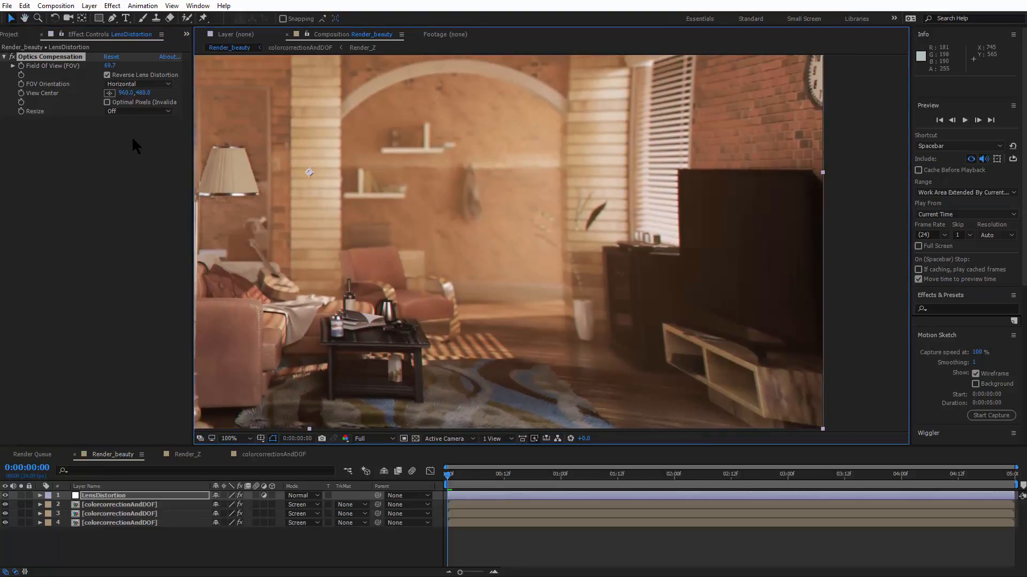
{"action": "left_click", "coordinate": [107, 75]}
Step: Lower the LensDistortion field of view to 22.3 and check the render's edge near the window
{"action": "left_click_drag", "start_coordinate": [110, 66], "coordinate": [0, 74]}
{"action": "scroll", "coordinate": [416, 226], "scroll_direction": "down", "scroll_amount": 2}
{"action": "scroll", "coordinate": [416, 227], "scroll_direction": "up", "scroll_amount": 1}
{"action": "left_click", "coordinate": [392, 349]}
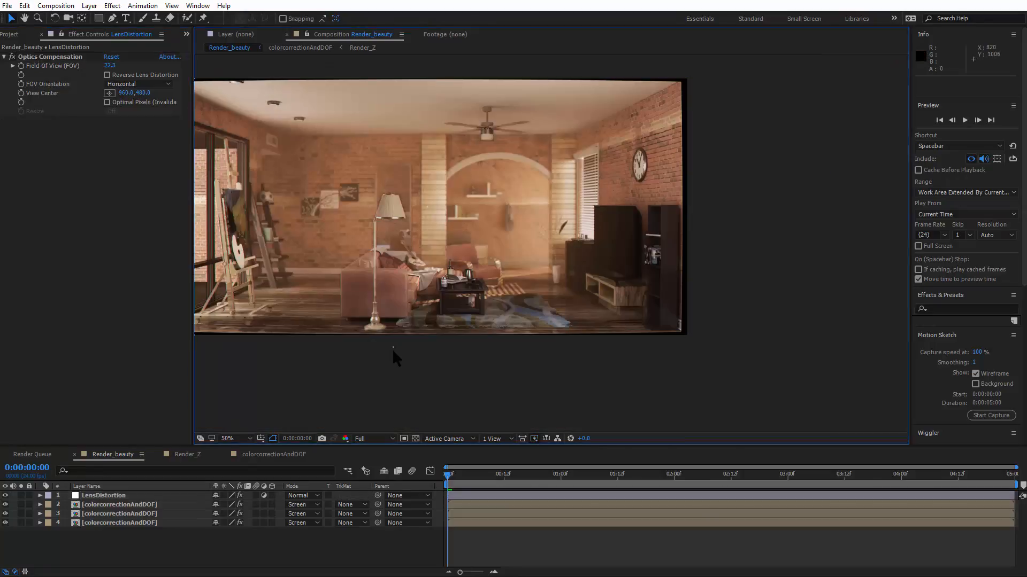
{"action": "left_click_drag", "start_coordinate": [412, 210], "coordinate": [648, 229]}
{"action": "scroll", "coordinate": [530, 241], "scroll_direction": "up", "scroll_amount": 2}
{"action": "left_click_drag", "start_coordinate": [518, 250], "coordinate": [676, 262]}
{"action": "left_click_drag", "start_coordinate": [559, 260], "coordinate": [550, 377]}
{"action": "left_click_drag", "start_coordinate": [579, 208], "coordinate": [559, 350]}
{"action": "scroll", "coordinate": [558, 351], "scroll_direction": "down", "scroll_amount": 4}
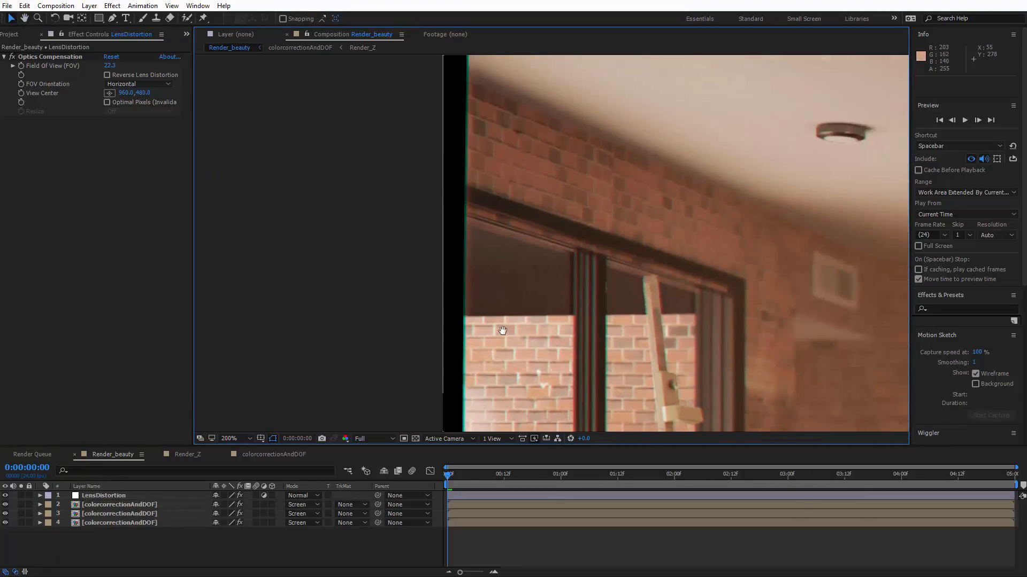
Step: Pre-compose the LensDistortion adjustment layer and the three channel layers into a composition named Distortion
{"action": "left_click_drag", "start_coordinate": [108, 539], "coordinate": [118, 498]}
{"action": "right_click", "coordinate": [117, 498]}
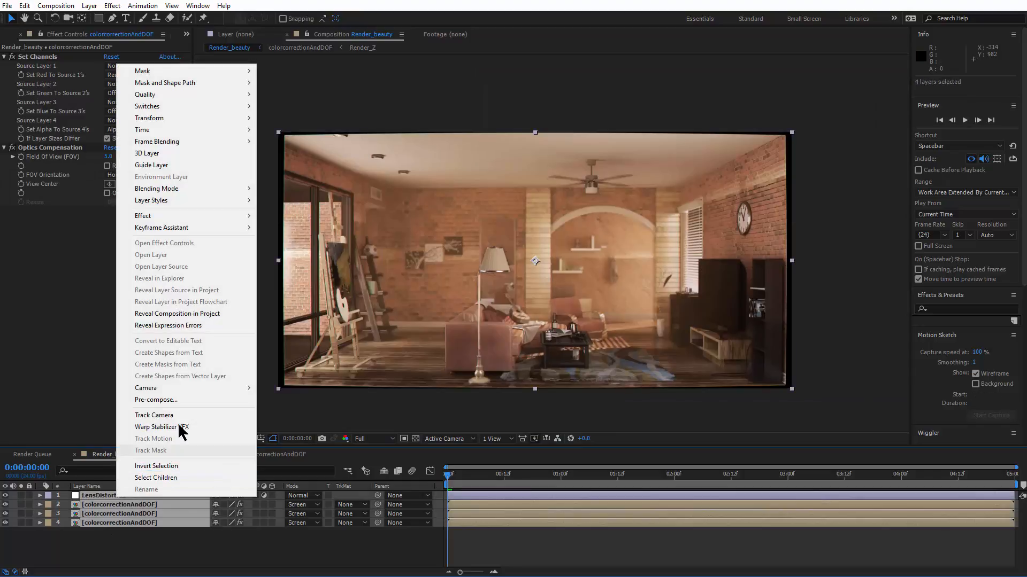
{"action": "left_click", "coordinate": [181, 399]}
{"action": "type", "text": "Dis"}
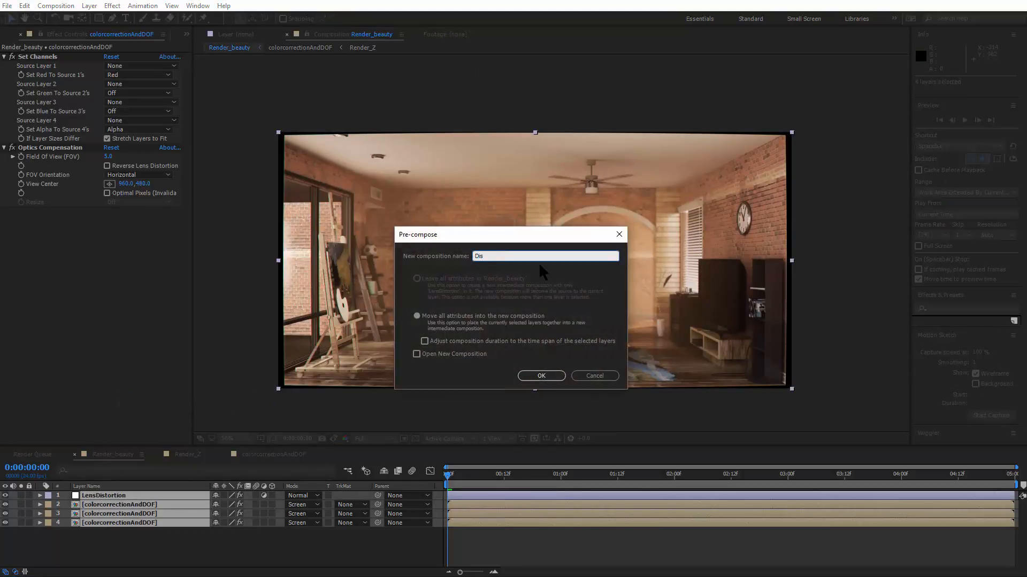
{"action": "type", "text": "tortion"}
{"action": "key", "text": "Return"}
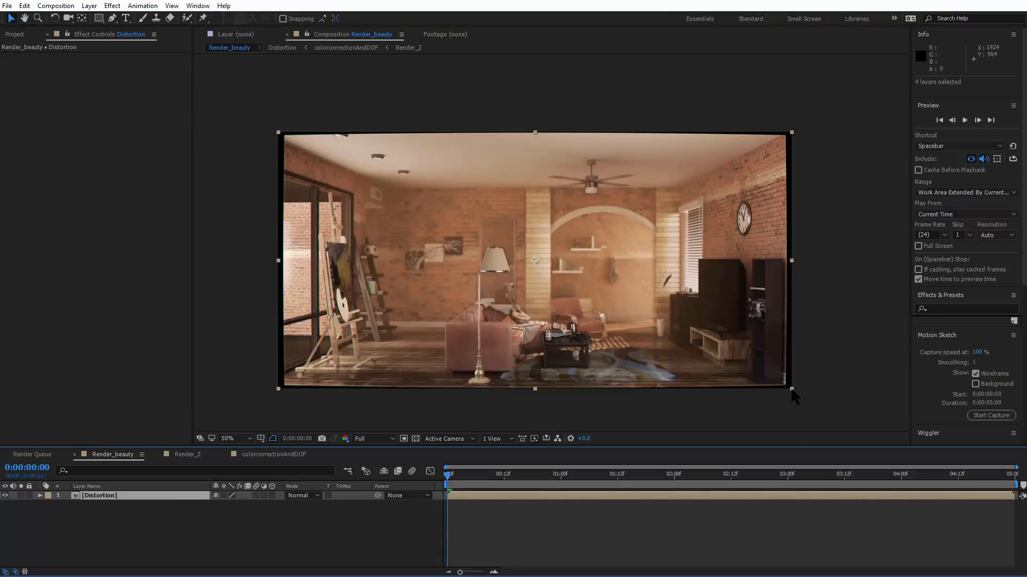
Step: Scale the Distortion layer up to about 103% to push its black borders outside the frame, and inspect the render
{"action": "left_click_drag", "start_coordinate": [792, 392], "coordinate": [802, 407]}
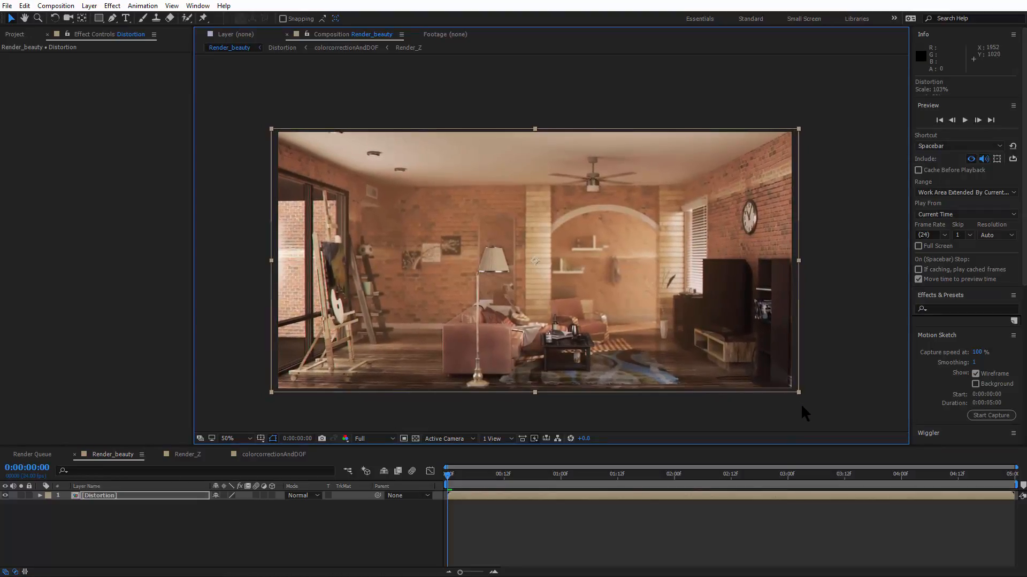
{"action": "left_click", "coordinate": [836, 393]}
{"action": "scroll", "coordinate": [560, 271], "scroll_direction": "up", "scroll_amount": 1}
{"action": "left_click_drag", "start_coordinate": [607, 279], "coordinate": [826, 270]}
{"action": "left_click_drag", "start_coordinate": [666, 262], "coordinate": [442, 319]}
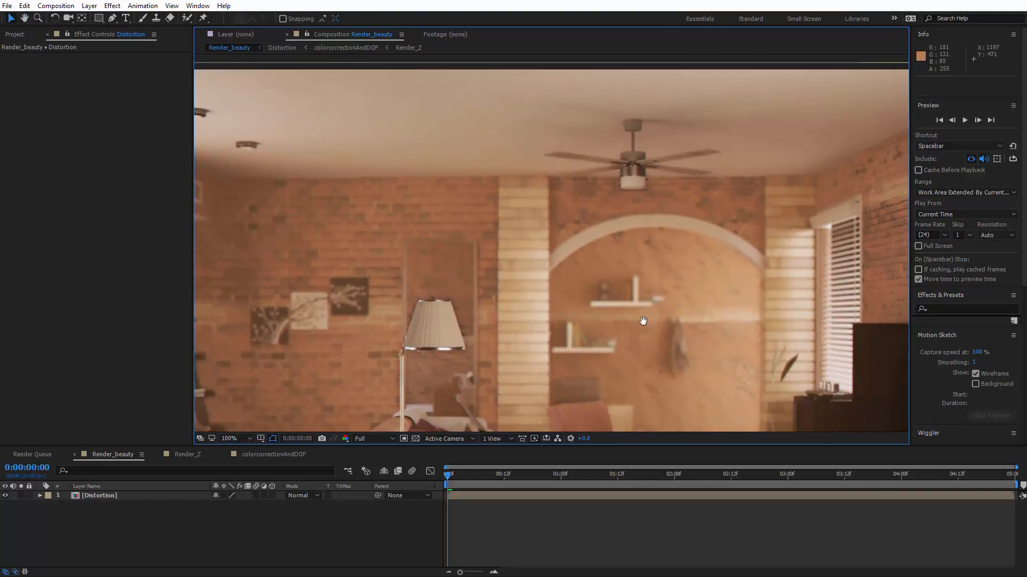
{"action": "left_click_drag", "start_coordinate": [643, 321], "coordinate": [661, 286]}
{"action": "scroll", "coordinate": [638, 305], "scroll_direction": "down", "scroll_amount": 1}
{"action": "scroll", "coordinate": [493, 335], "scroll_direction": "up", "scroll_amount": 1}
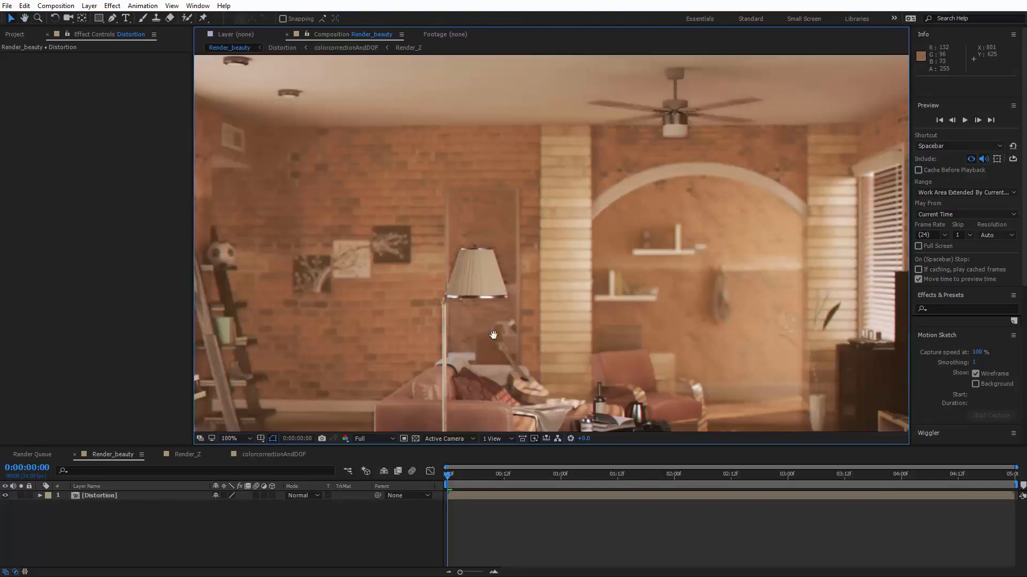
{"action": "left_click_drag", "start_coordinate": [493, 335], "coordinate": [577, 287]}
Step: Move to frame 0:00:00:11 and apply the Pixel Motion Blur effect to the Distortion layer
{"action": "left_click_drag", "start_coordinate": [449, 475], "coordinate": [500, 478]}
{"action": "left_click_drag", "start_coordinate": [710, 327], "coordinate": [426, 396]}
{"action": "right_click", "coordinate": [109, 496]}
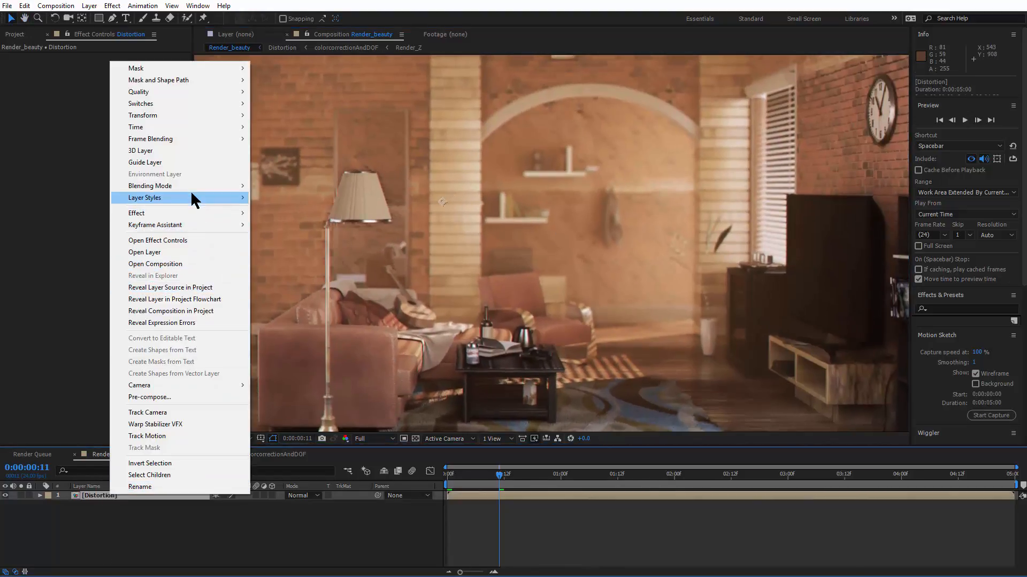
{"action": "mouse_move", "coordinate": [197, 212]}
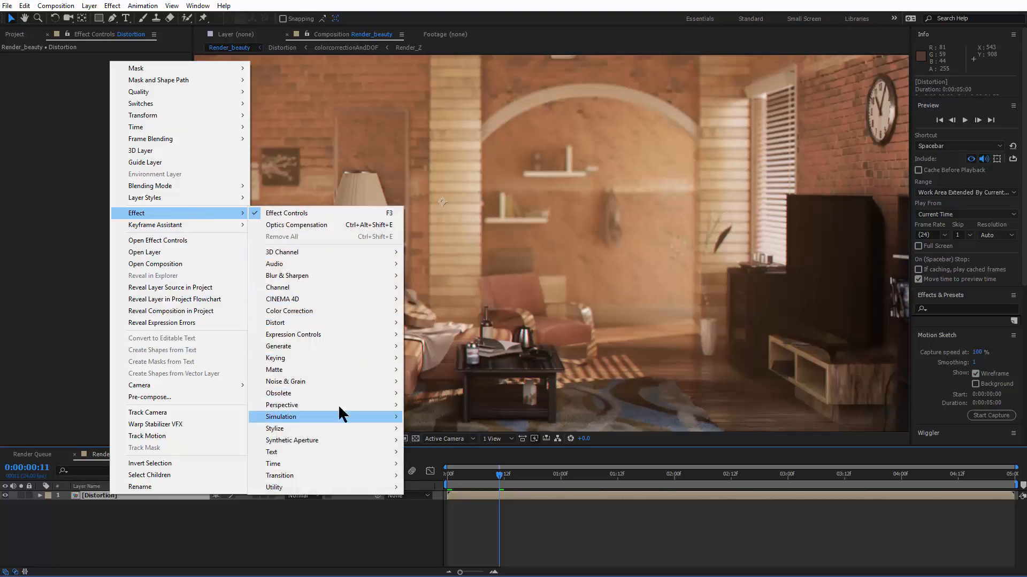
{"action": "mouse_move", "coordinate": [349, 278]}
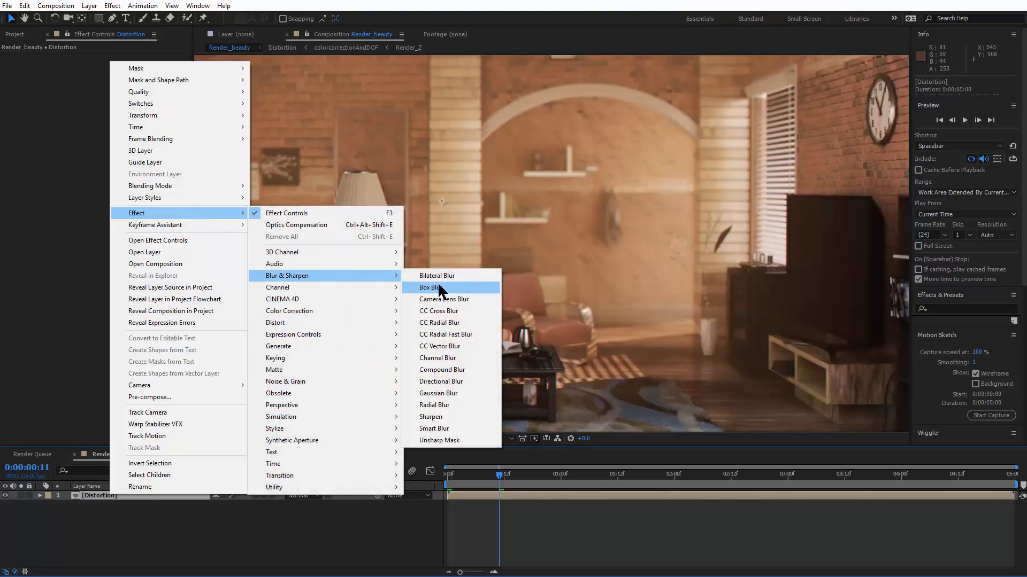
{"action": "mouse_move", "coordinate": [302, 465]}
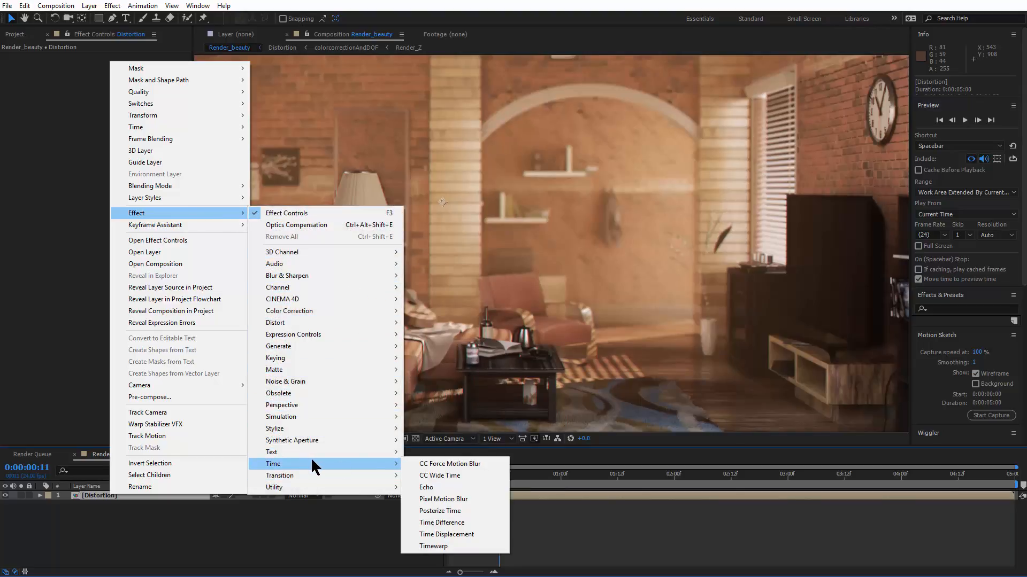
{"action": "left_click", "coordinate": [466, 499]}
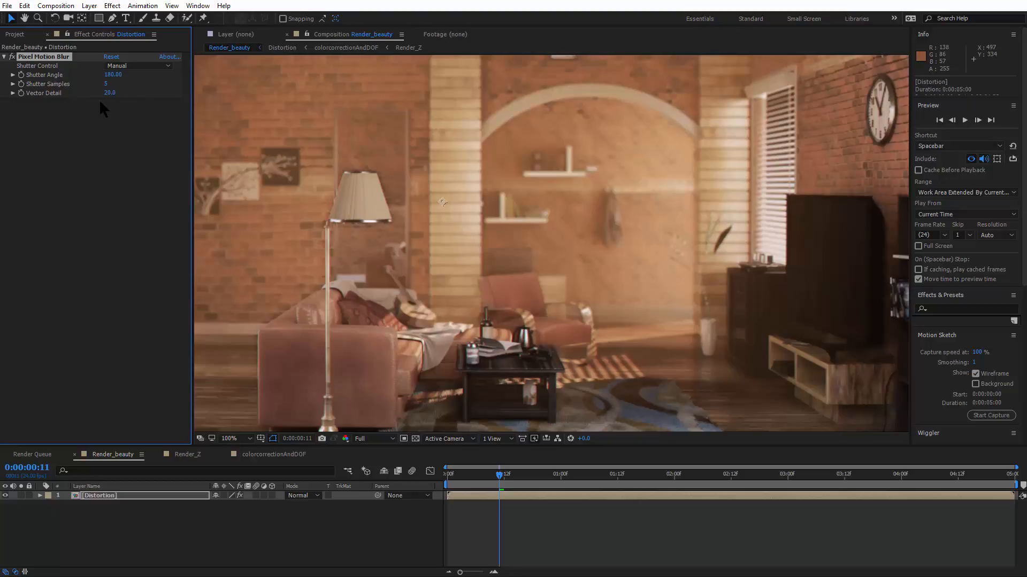
Step: Set the Pixel Motion Blur shutter angle to 300 and inspect the blur across the room
{"action": "left_click", "coordinate": [113, 75]}
{"action": "type", "text": "300"}
{"action": "key", "text": "Return"}
{"action": "key", "text": "period"}
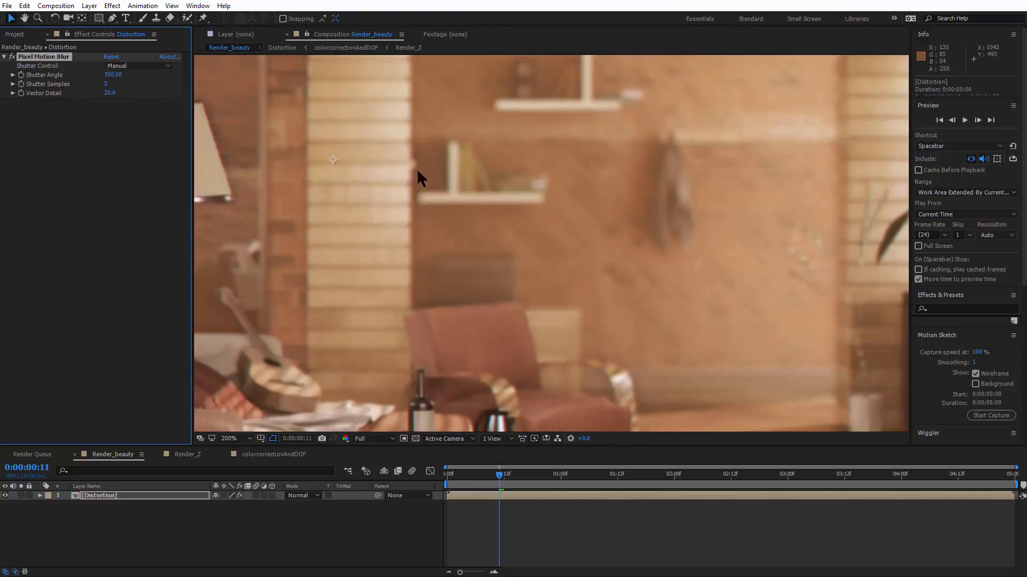
{"action": "scroll", "coordinate": [409, 201], "scroll_direction": "down", "scroll_amount": 2}
{"action": "left_click_drag", "start_coordinate": [408, 235], "coordinate": [532, 249]}
{"action": "scroll", "coordinate": [532, 248], "scroll_direction": "up", "scroll_amount": 1}
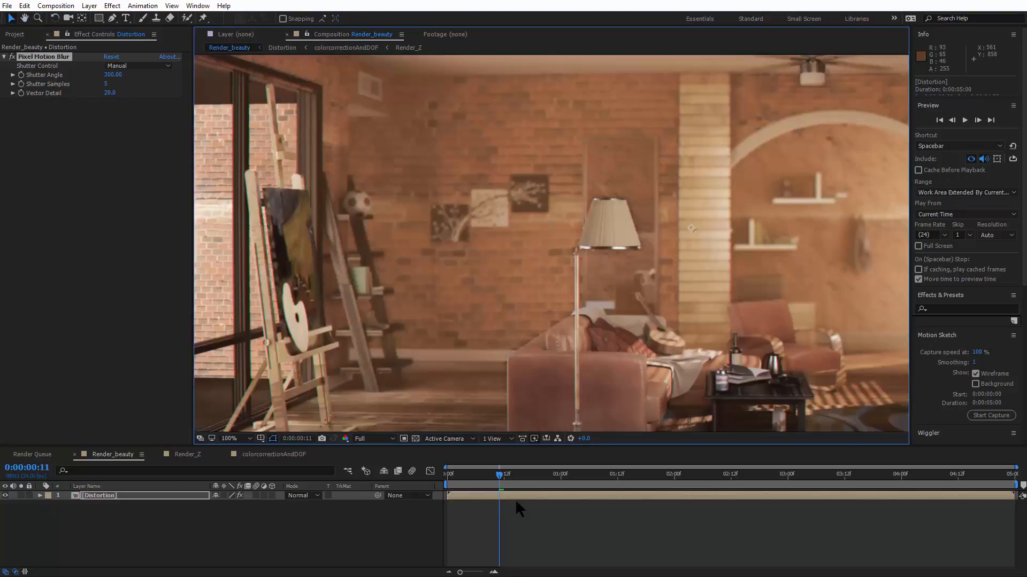
Step: At 0:00:01:06, compare the light column and brick wall beside the arch with Pixel Motion Blur off and on
{"action": "left_click_drag", "start_coordinate": [501, 480], "coordinate": [588, 477]}
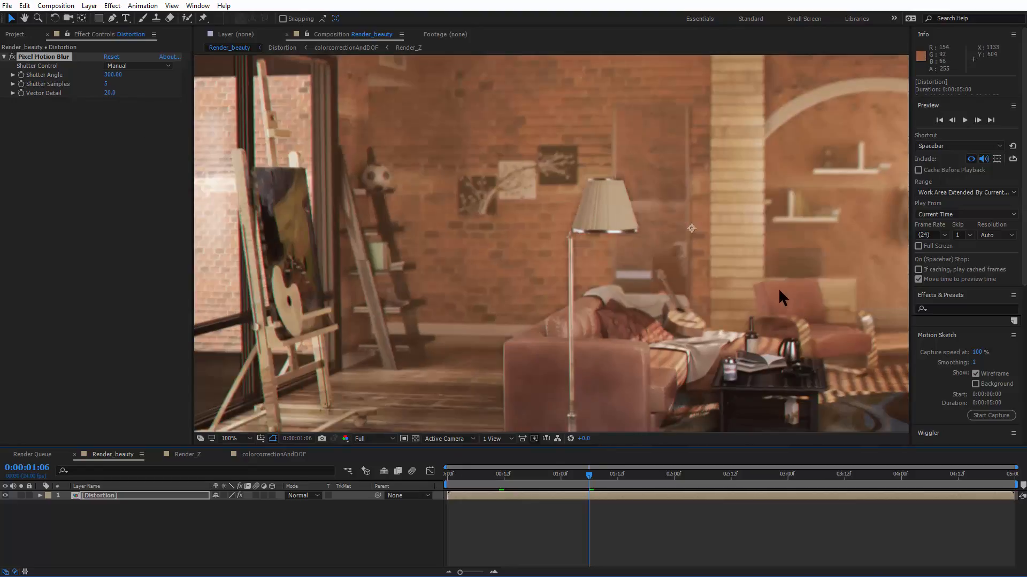
{"action": "left_click_drag", "start_coordinate": [768, 287], "coordinate": [456, 402]}
{"action": "scroll", "coordinate": [430, 290], "scroll_direction": "up", "scroll_amount": 2}
{"action": "left_click_drag", "start_coordinate": [431, 291], "coordinate": [844, 339]}
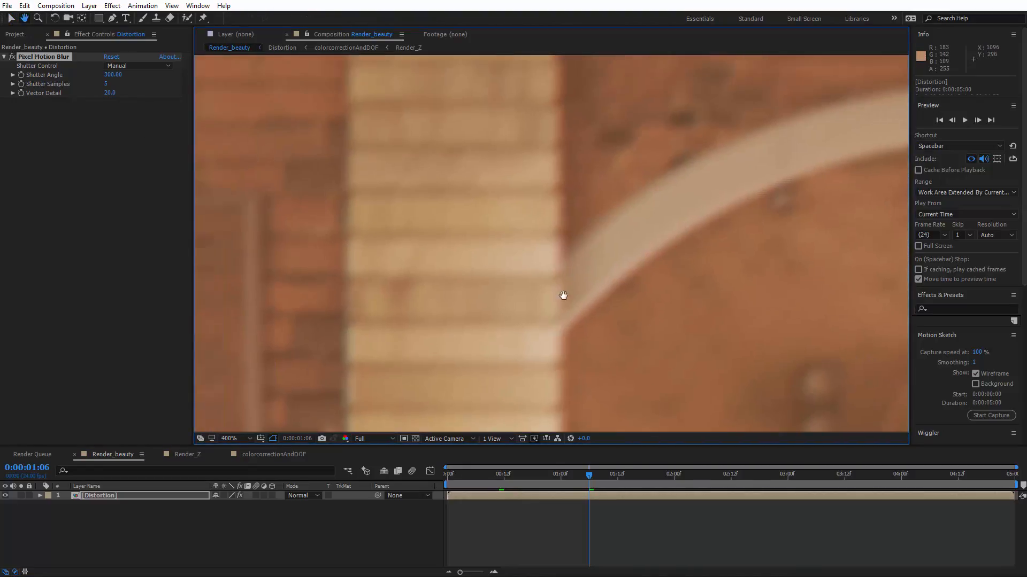
{"action": "left_click_drag", "start_coordinate": [564, 295], "coordinate": [749, 356]}
{"action": "left_click", "coordinate": [12, 57]}
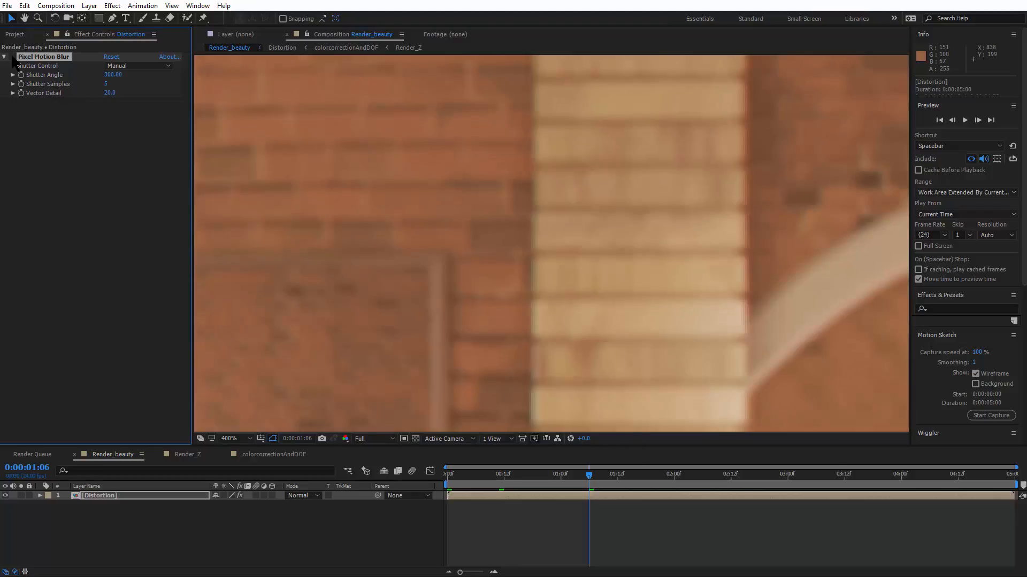
{"action": "left_click", "coordinate": [12, 56]}
{"action": "left_click", "coordinate": [12, 57]}
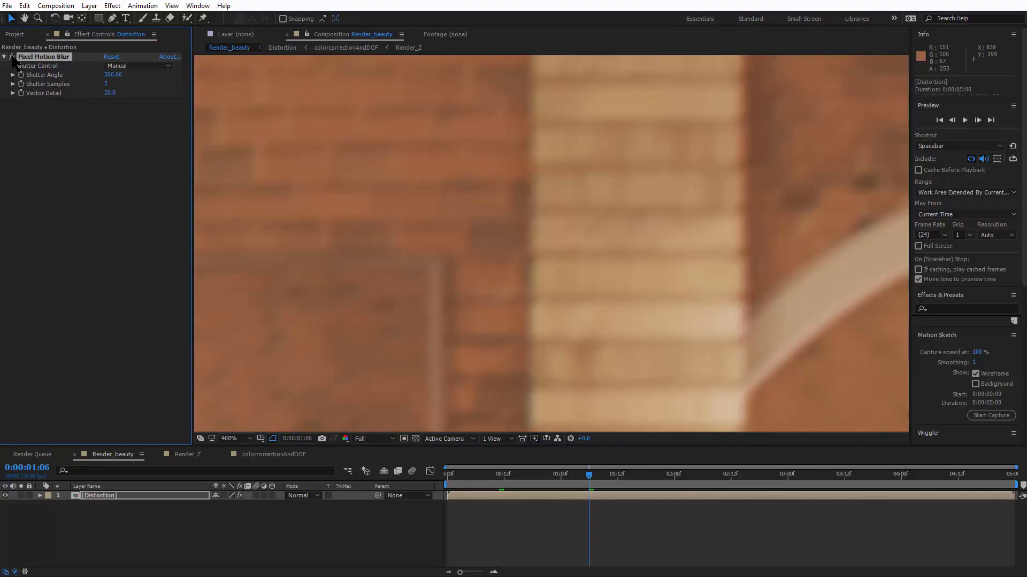
{"action": "left_click", "coordinate": [12, 57]}
{"action": "left_click", "coordinate": [12, 57]}
{"action": "left_click", "coordinate": [12, 56]}
{"action": "left_click", "coordinate": [13, 57]}
{"action": "left_click", "coordinate": [13, 57]}
{"action": "left_click", "coordinate": [12, 57]}
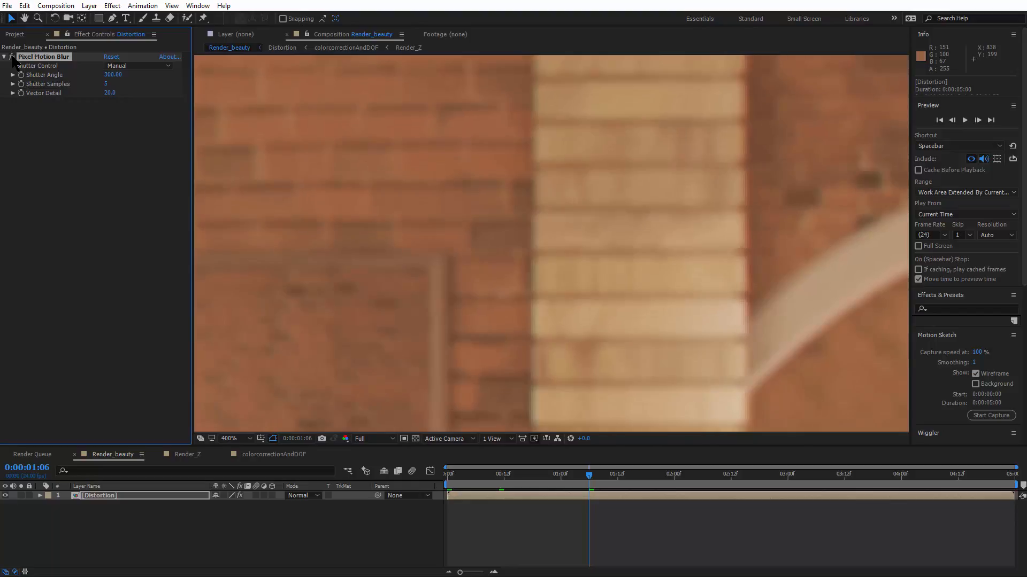
{"action": "left_click", "coordinate": [13, 57]}
{"action": "left_click", "coordinate": [12, 57]}
{"action": "left_click", "coordinate": [12, 57]}
{"action": "left_click", "coordinate": [12, 57]}
{"action": "left_click", "coordinate": [12, 56]}
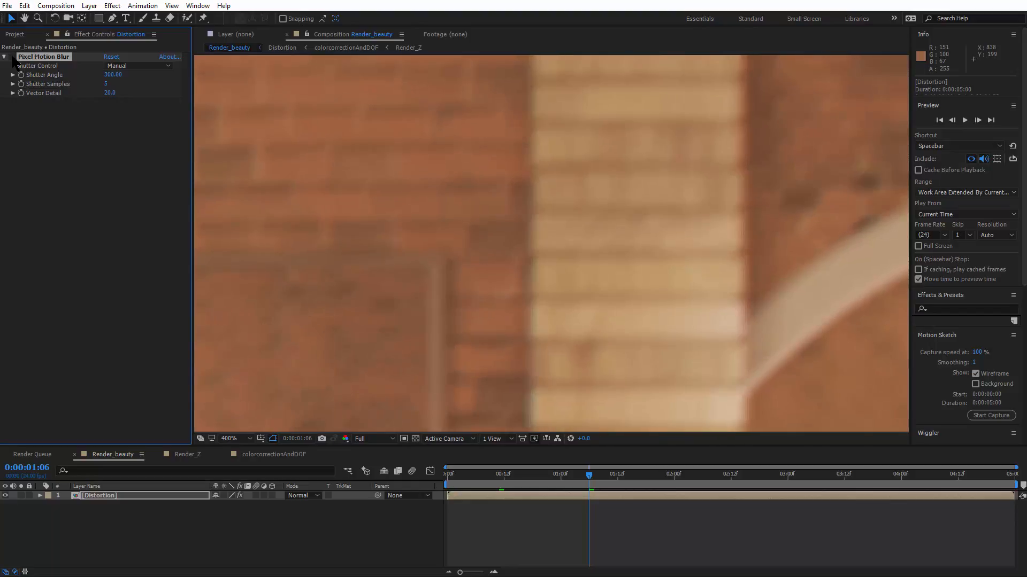
{"action": "left_click", "coordinate": [12, 56]}
{"action": "left_click", "coordinate": [12, 57]}
Step: Review the whole frame with the motion blur and return to the start of the composition
{"action": "scroll", "coordinate": [447, 274], "scroll_direction": "down", "scroll_amount": 3}
{"action": "left_click_drag", "start_coordinate": [570, 327], "coordinate": [601, 284]}
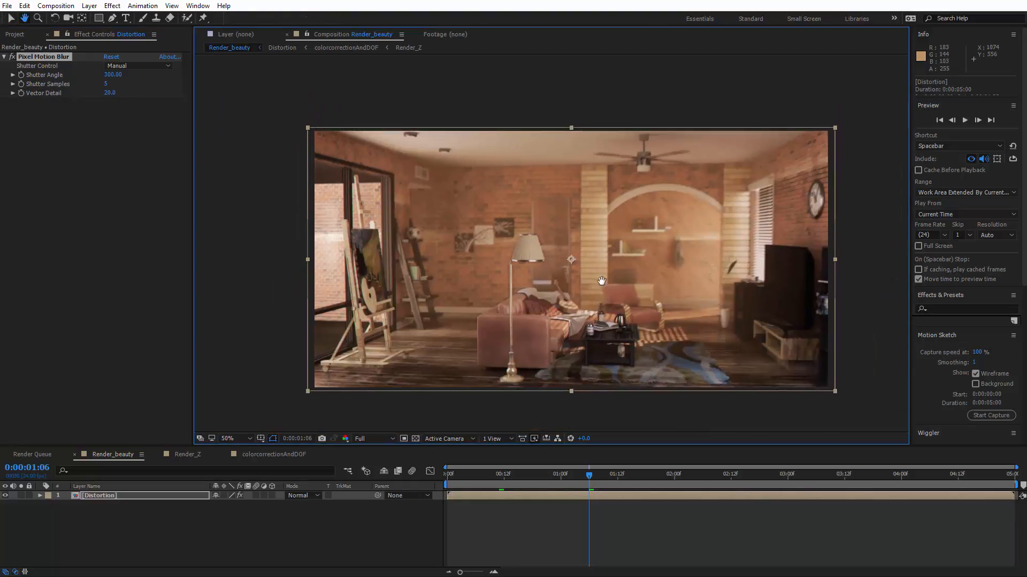
{"action": "scroll", "coordinate": [601, 285], "scroll_direction": "up", "scroll_amount": 1}
{"action": "scroll", "coordinate": [601, 288], "scroll_direction": "down", "scroll_amount": 2}
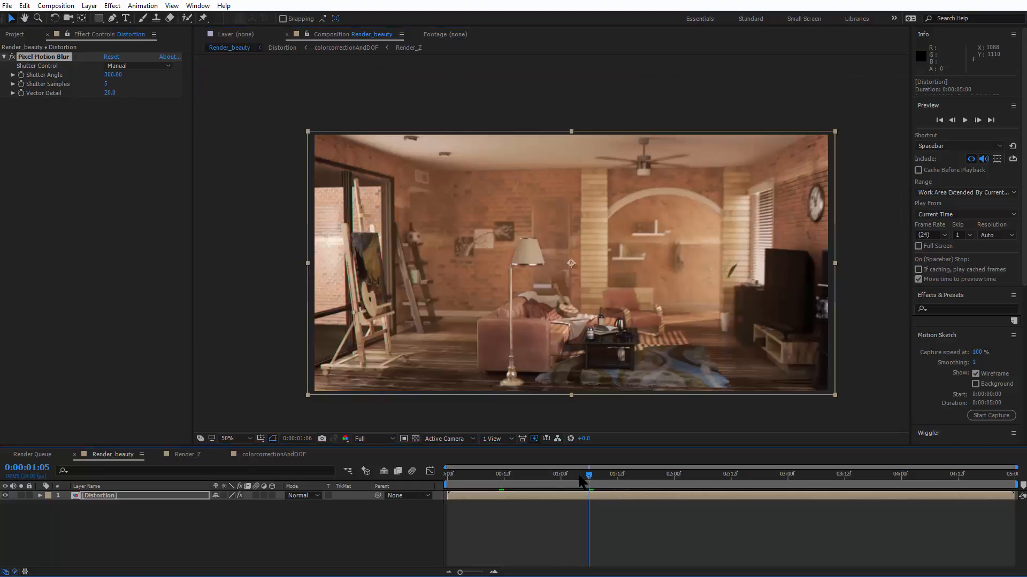
{"action": "left_click_drag", "start_coordinate": [588, 475], "coordinate": [446, 471]}
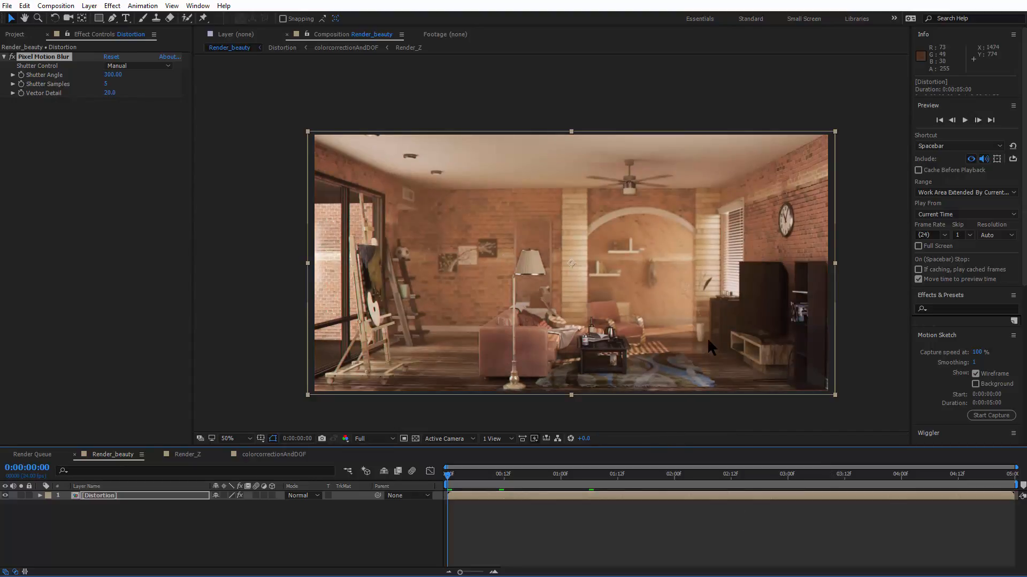
Step: Show source names instead of layer names in the timeline and add the Render_beauty composition to the render queue
{"action": "left_click", "coordinate": [299, 532]}
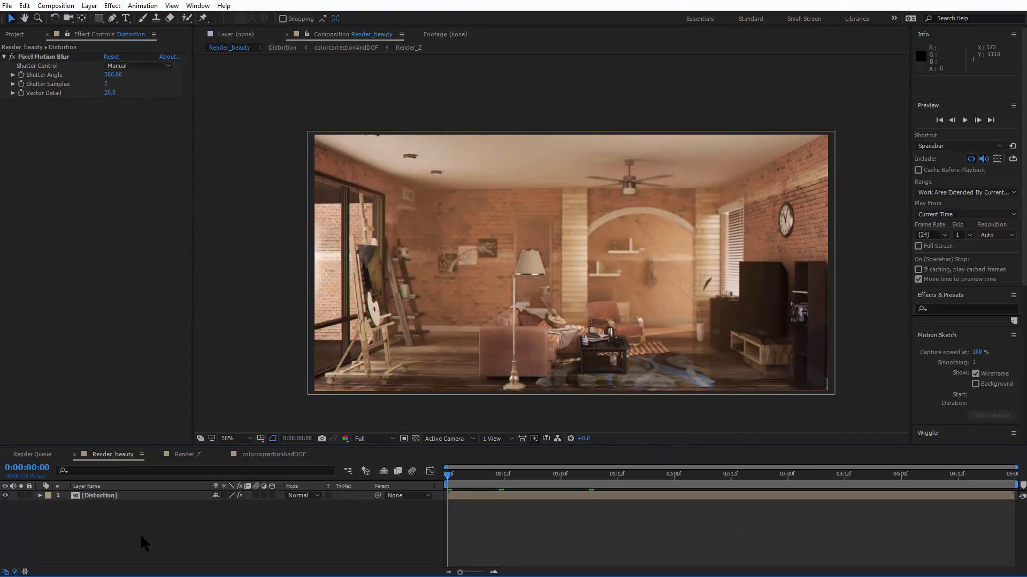
{"action": "left_click", "coordinate": [108, 486]}
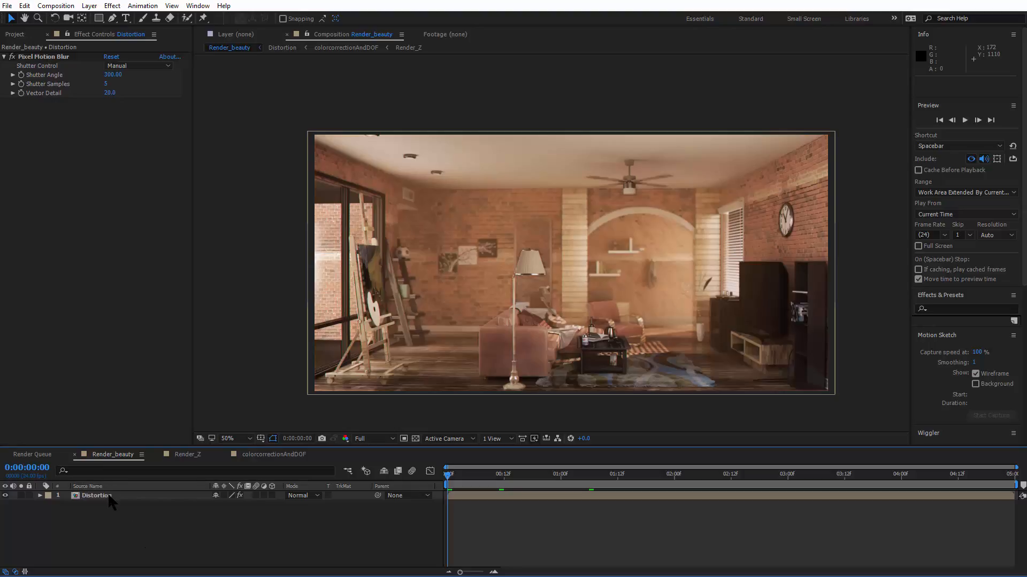
{"action": "left_click", "coordinate": [114, 497]}
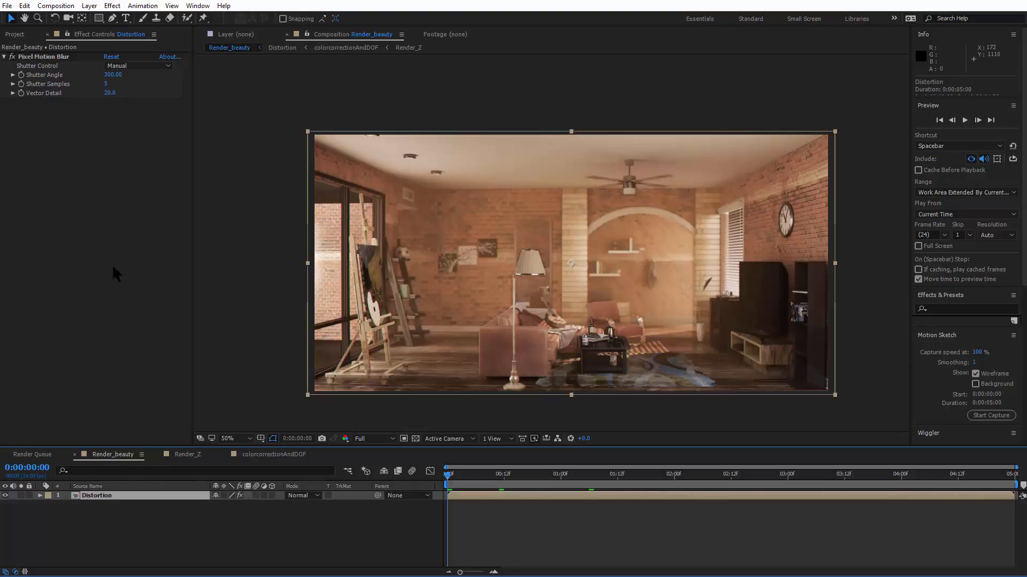
{"action": "left_click", "coordinate": [56, 6]}
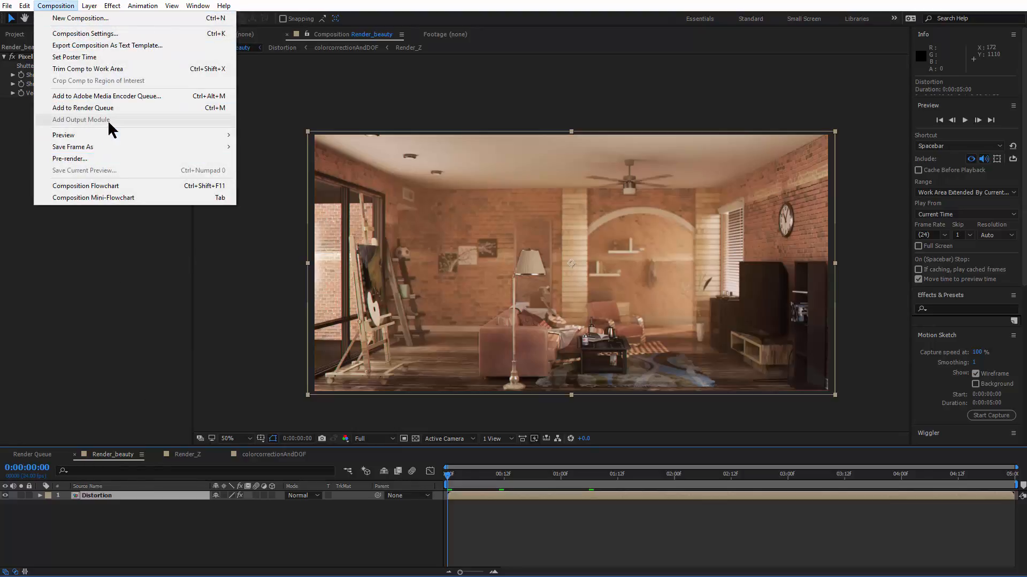
{"action": "left_click", "coordinate": [205, 111]}
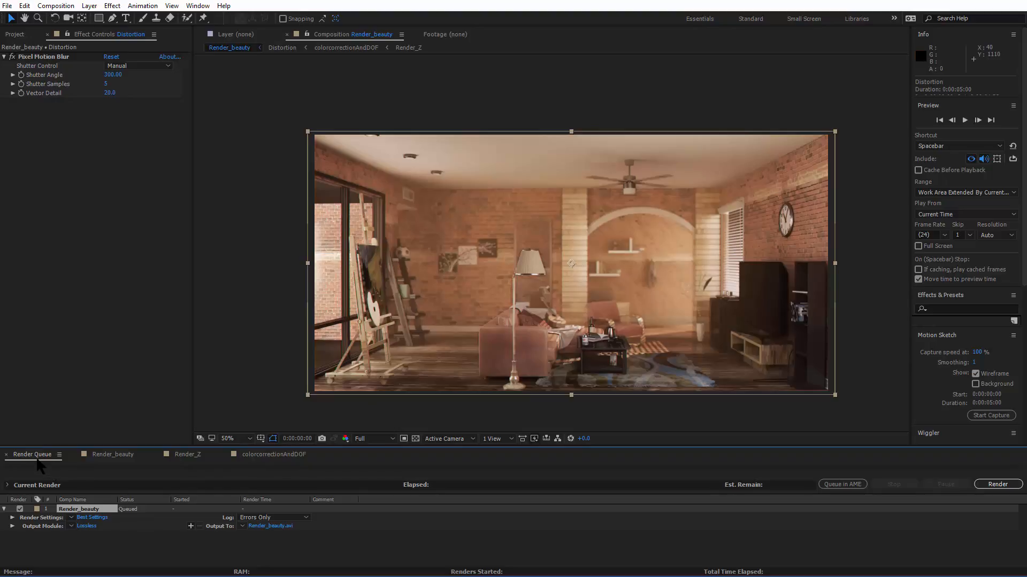
Step: Set the Render_beauty output module format to QuickTime, reviewing the available video codecs but keeping Animation
{"action": "left_click", "coordinate": [87, 527]}
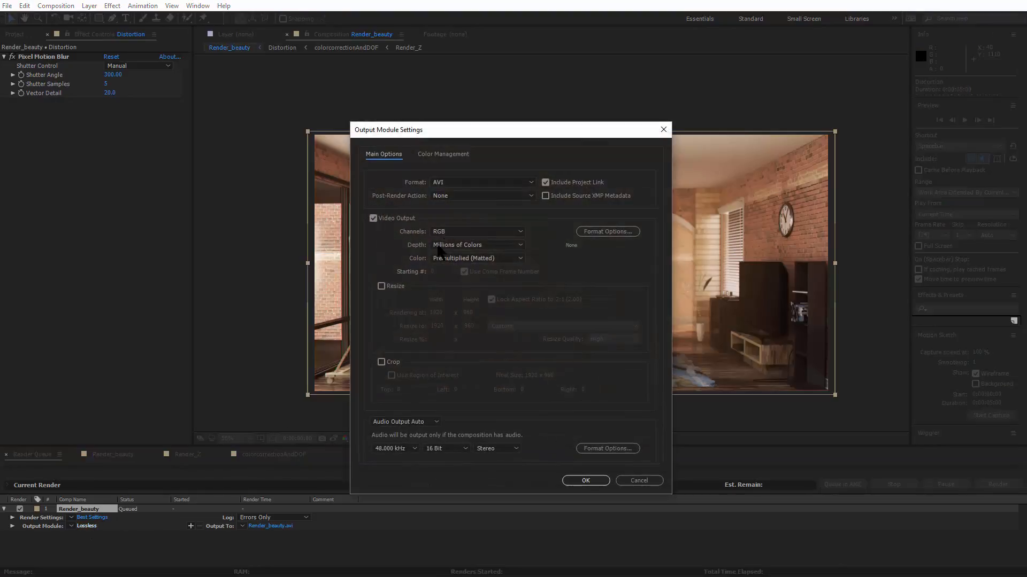
{"action": "left_click", "coordinate": [481, 183]}
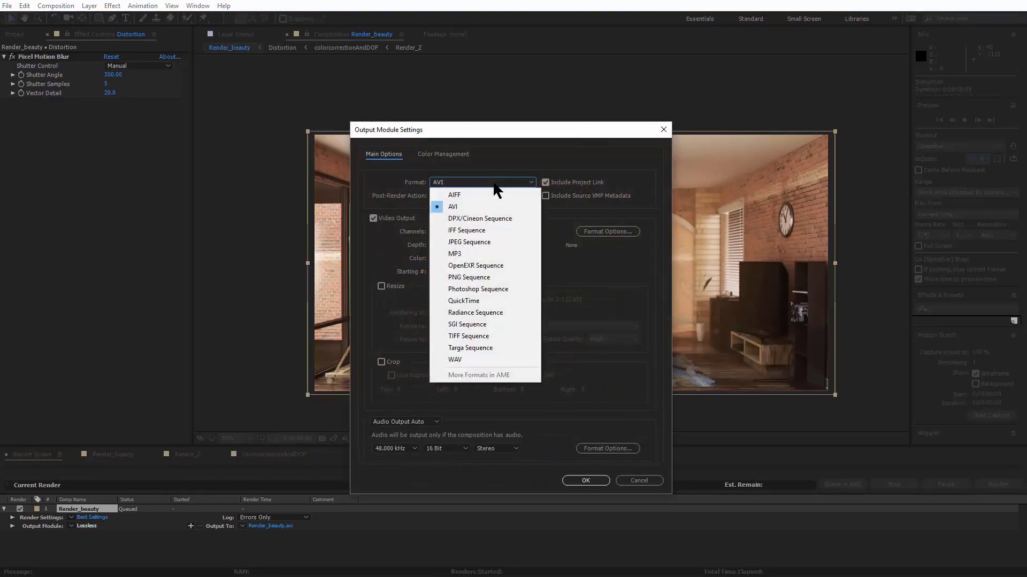
{"action": "left_click", "coordinate": [463, 301]}
{"action": "left_click", "coordinate": [608, 234]}
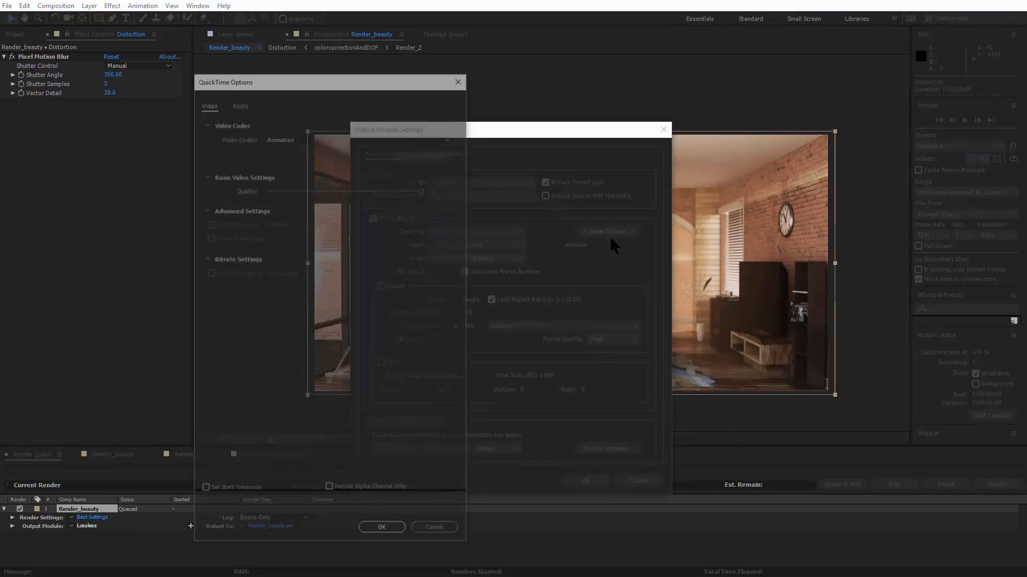
{"action": "left_click", "coordinate": [328, 137]}
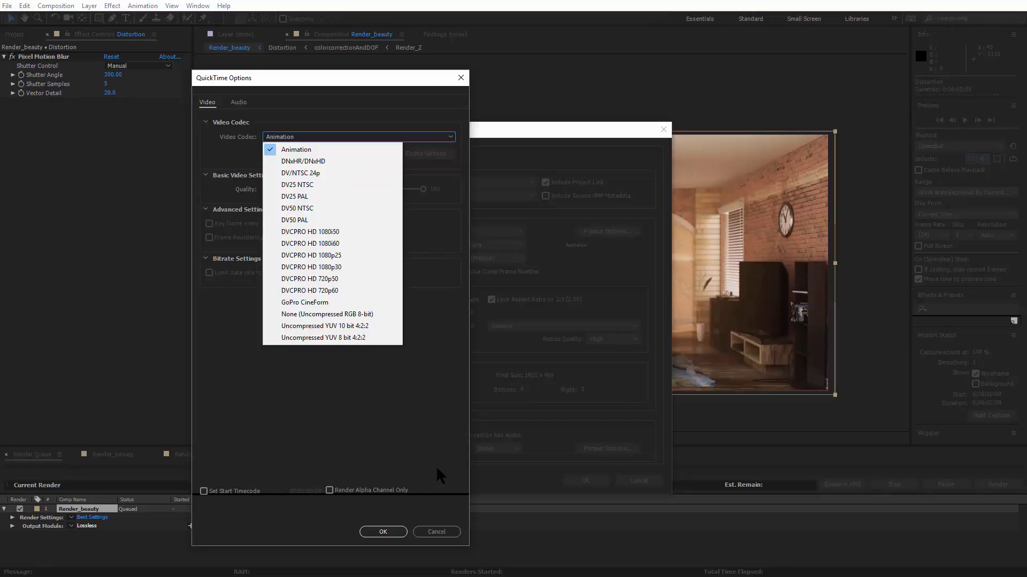
{"action": "left_click", "coordinate": [438, 532]}
{"action": "left_click", "coordinate": [436, 532]}
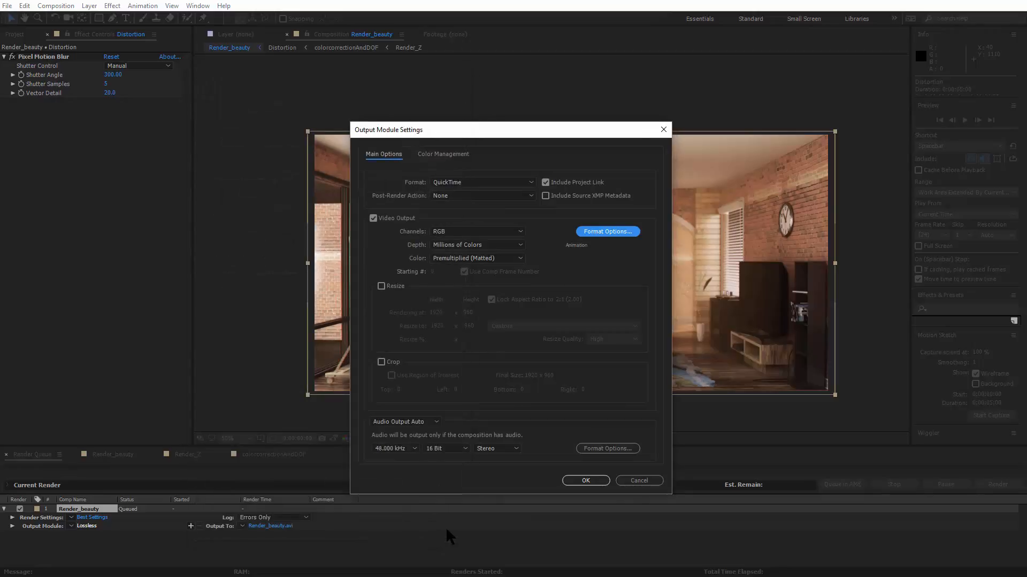
{"action": "left_click", "coordinate": [586, 481]}
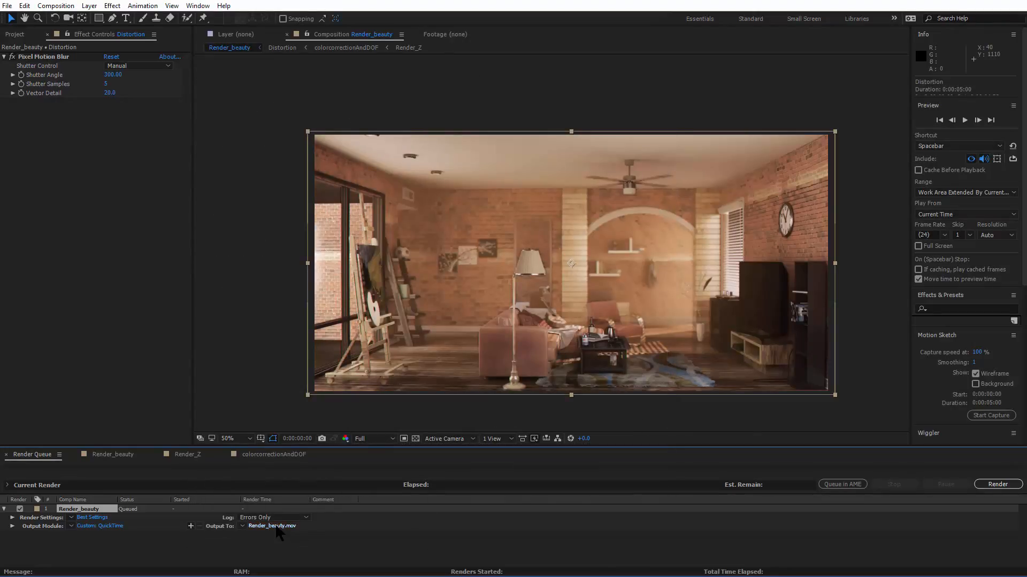
Step: Set the render output to a QuickTime file named Render_beauty on the Desktop
{"action": "left_click", "coordinate": [272, 526]}
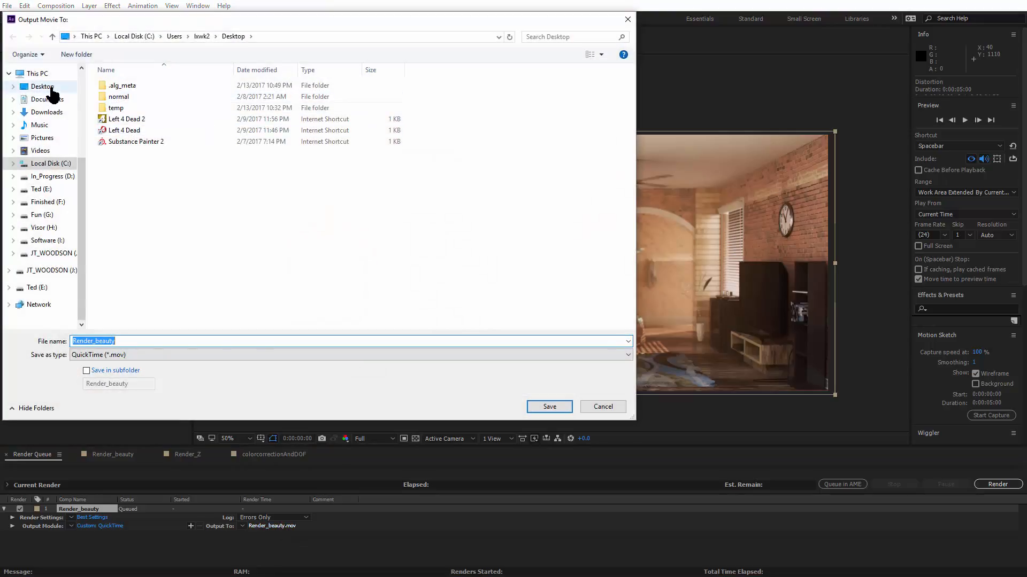
{"action": "left_click", "coordinate": [53, 87]}
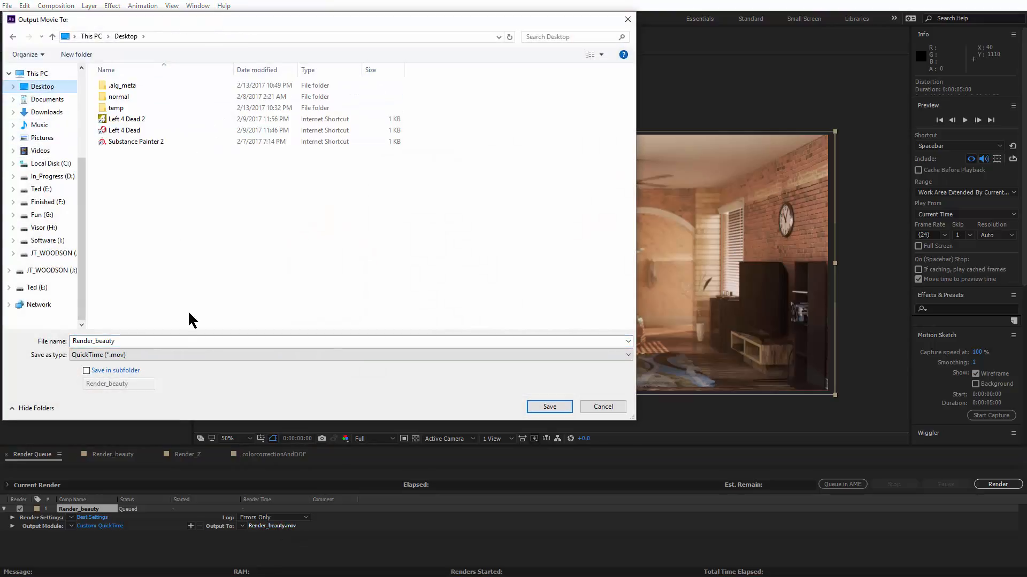
{"action": "left_click", "coordinate": [559, 408]}
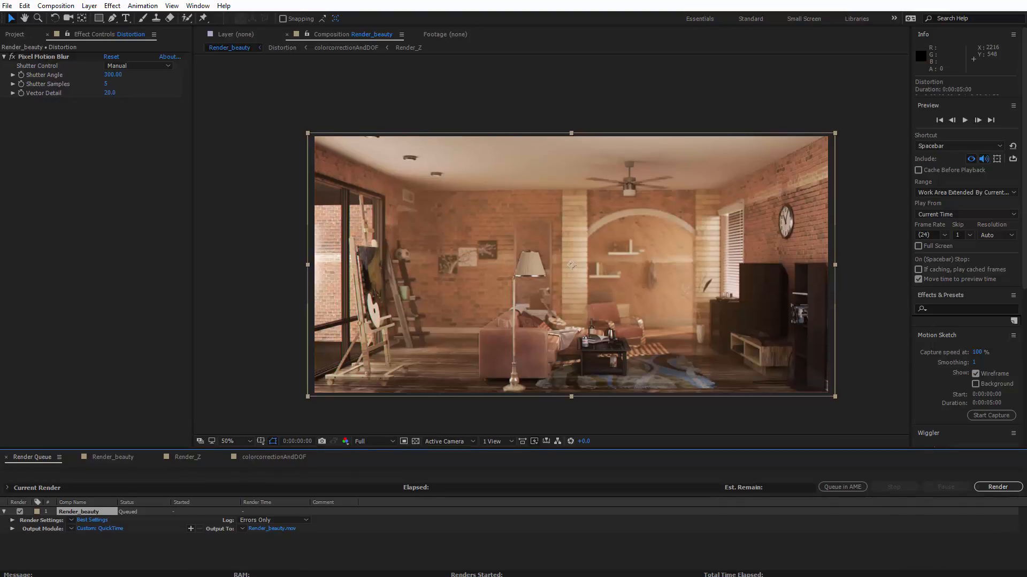
Step: Replay the finished Render_AO video in Movies & TV, move its window aside to reveal the composition, and close it
{"action": "scroll", "coordinate": [675, 364], "scroll_direction": "up", "scroll_amount": 1}
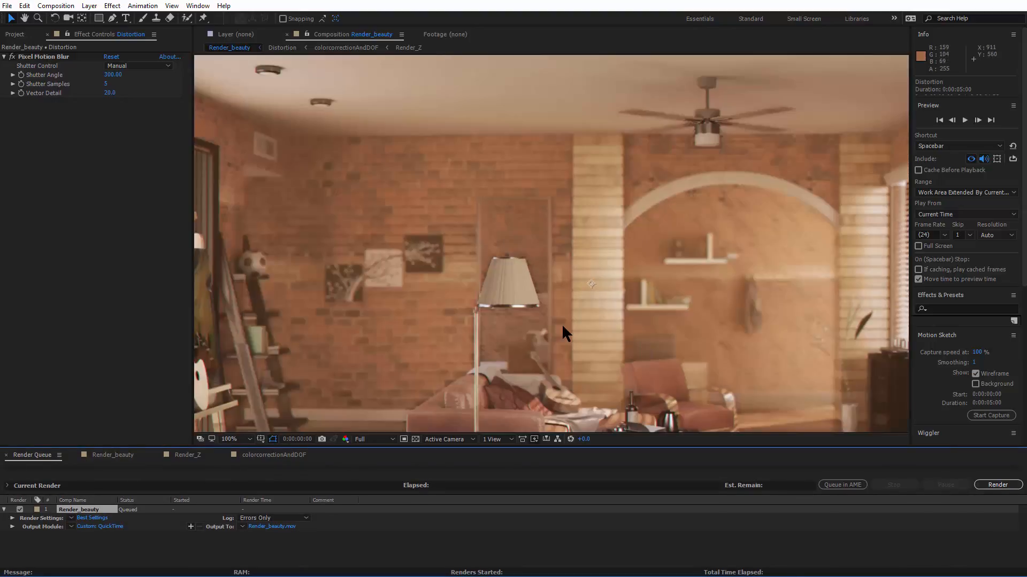
{"action": "left_click_drag", "start_coordinate": [562, 325], "coordinate": [527, 261]}
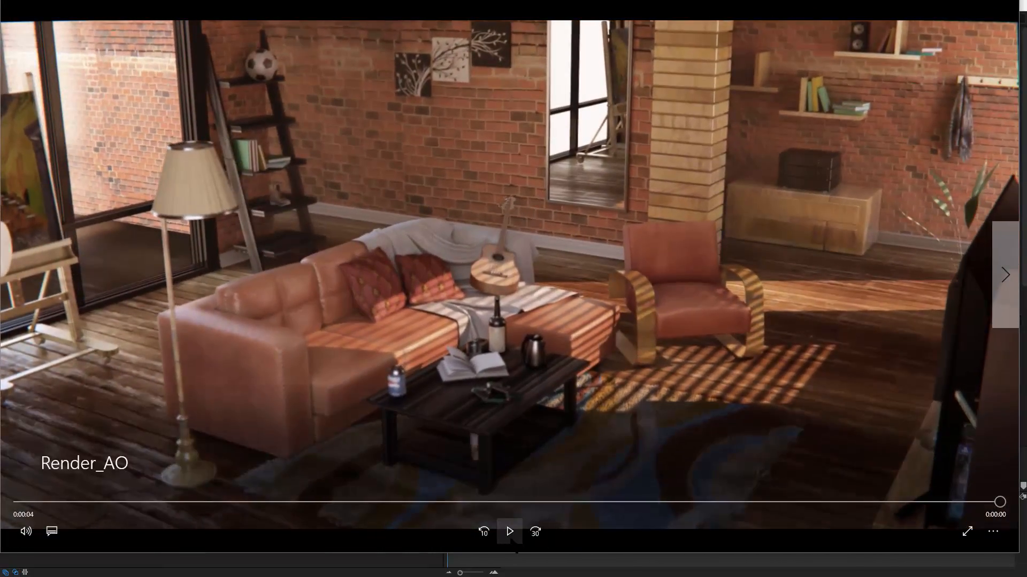
{"action": "left_click", "coordinate": [510, 532]}
{"action": "left_click_drag", "start_coordinate": [926, 0], "coordinate": [934, 37]}
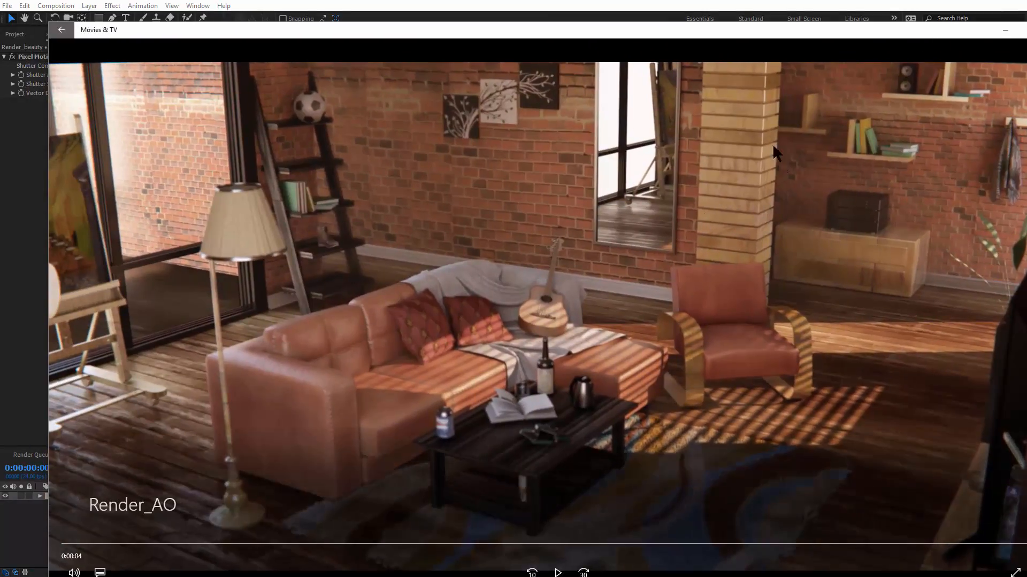
{"action": "left_click_drag", "start_coordinate": [889, 33], "coordinate": [542, 103]}
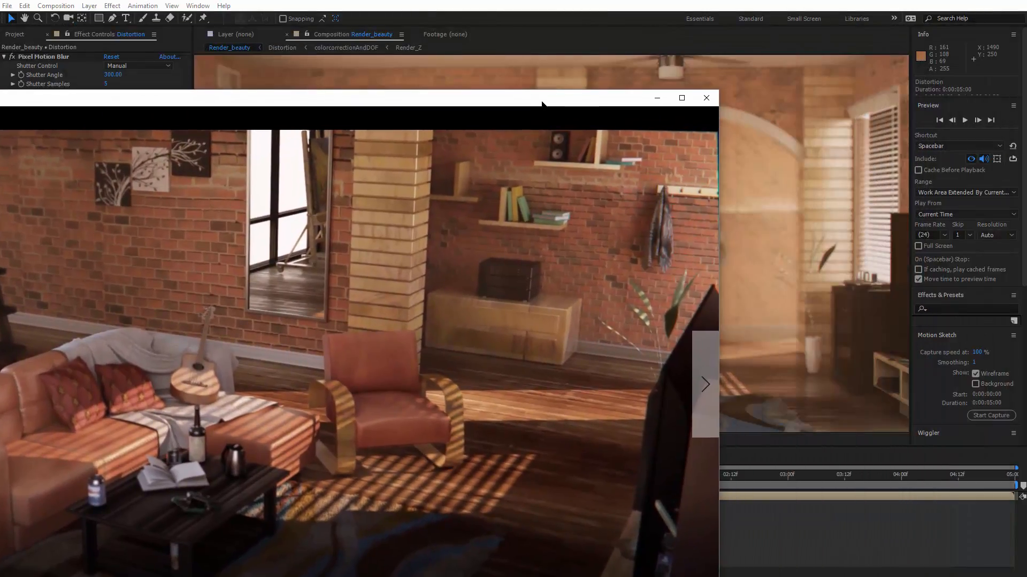
{"action": "left_click", "coordinate": [706, 99]}
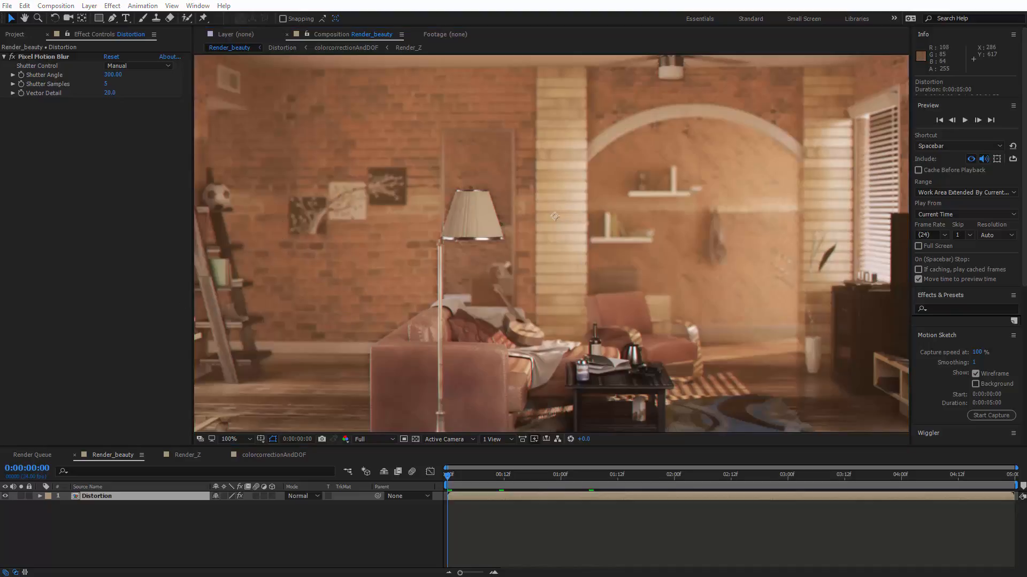
Step: Switch to Nuke, decline restoring the autosaved script, and fit its main window to the screen
{"action": "left_click_drag", "start_coordinate": [313, 74], "coordinate": [634, 101]}
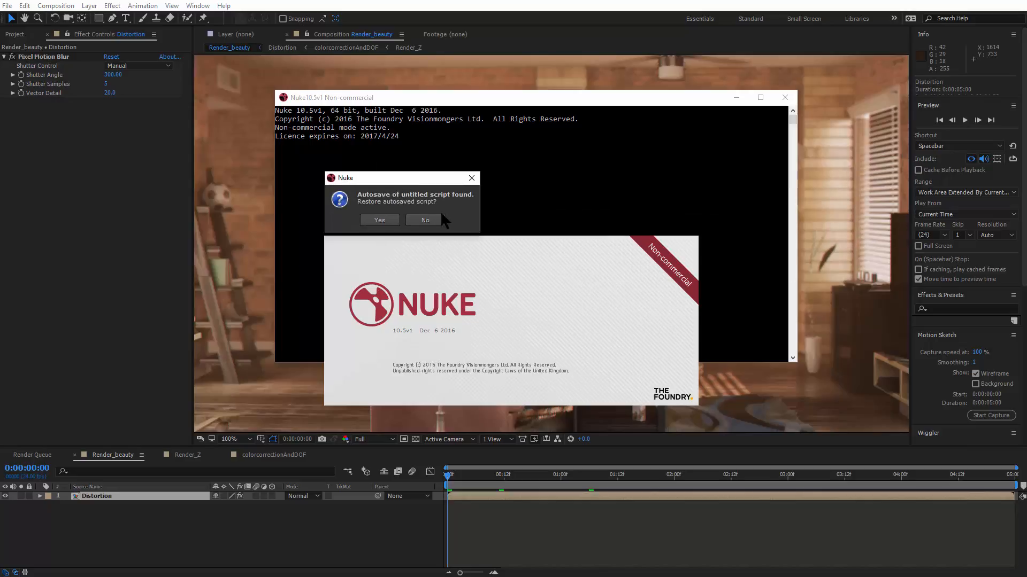
{"action": "left_click_drag", "start_coordinate": [429, 178], "coordinate": [512, 176]}
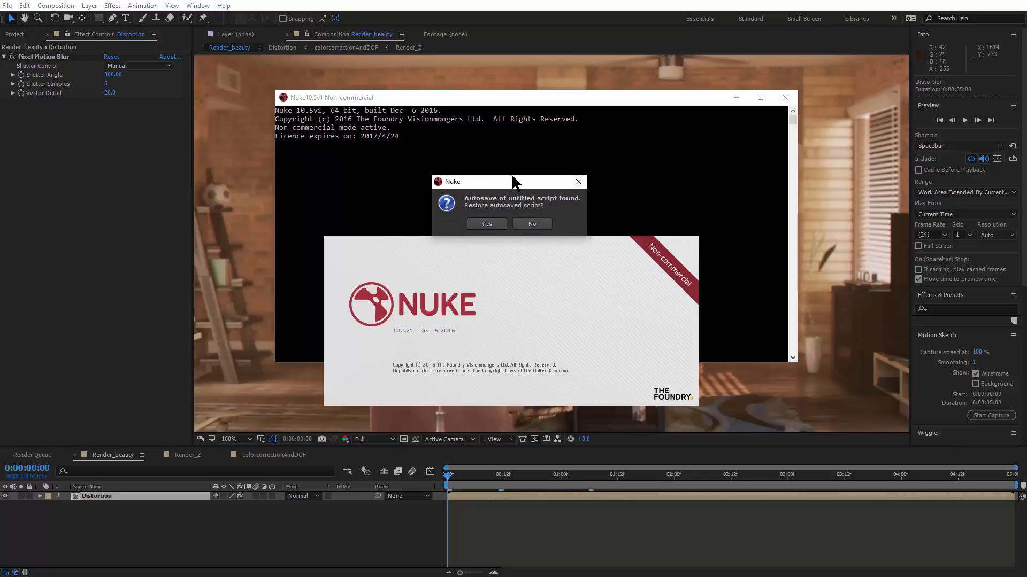
{"action": "left_click", "coordinate": [532, 223]}
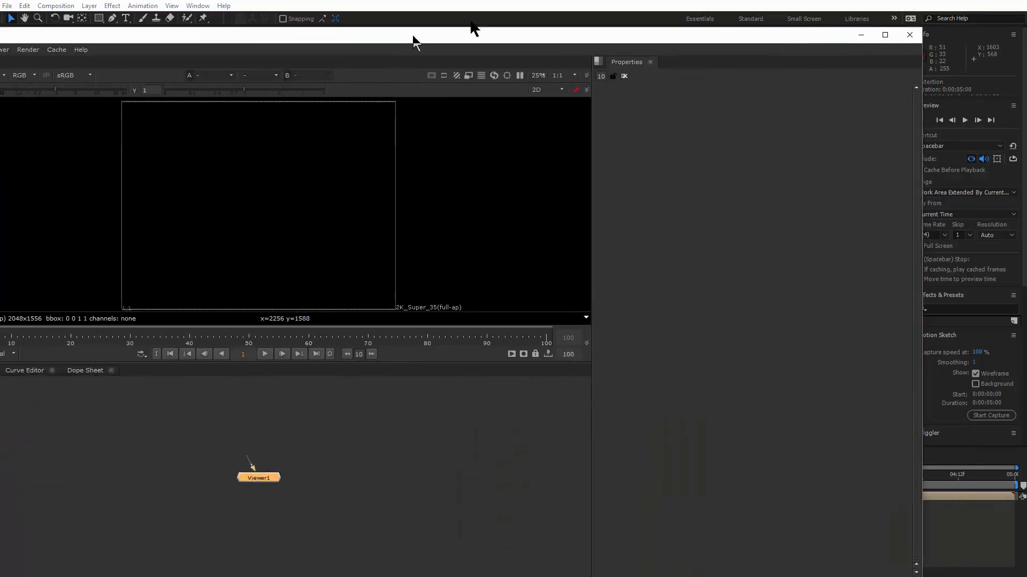
{"action": "left_click_drag", "start_coordinate": [412, 37], "coordinate": [510, 2]}
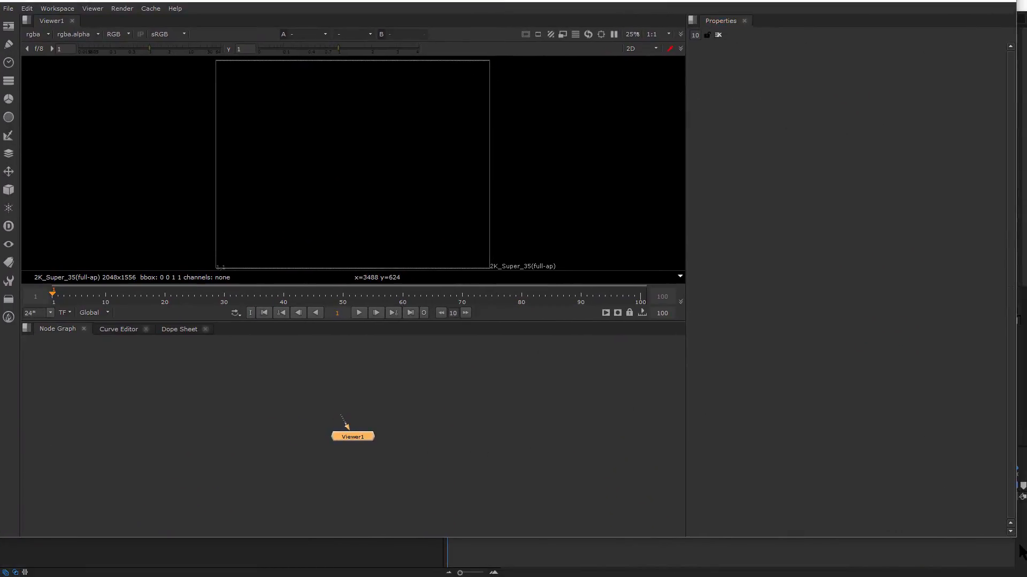
{"action": "left_click_drag", "start_coordinate": [1014, 541], "coordinate": [1023, 575]}
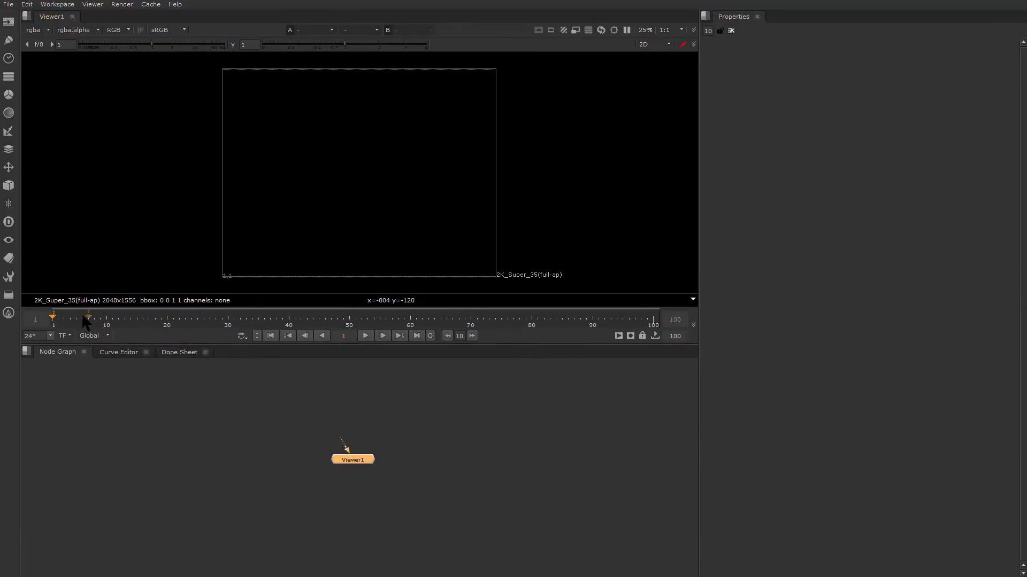
Step: Go to frame 2 on the timeline and move the Viewer1 node lower in the node graph
{"action": "left_click", "coordinate": [59, 321]}
{"action": "left_click_drag", "start_coordinate": [348, 460], "coordinate": [374, 520]}
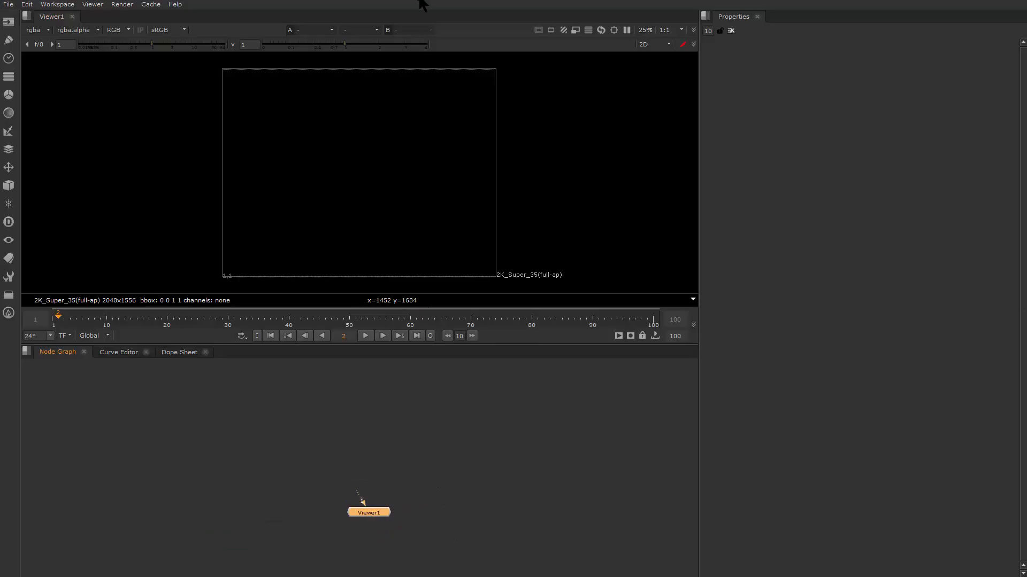
Step: Move the Nuke window aside to check the console behind it, and return the window to fill the screen
{"action": "left_click_drag", "start_coordinate": [419, 1], "coordinate": [871, 192]}
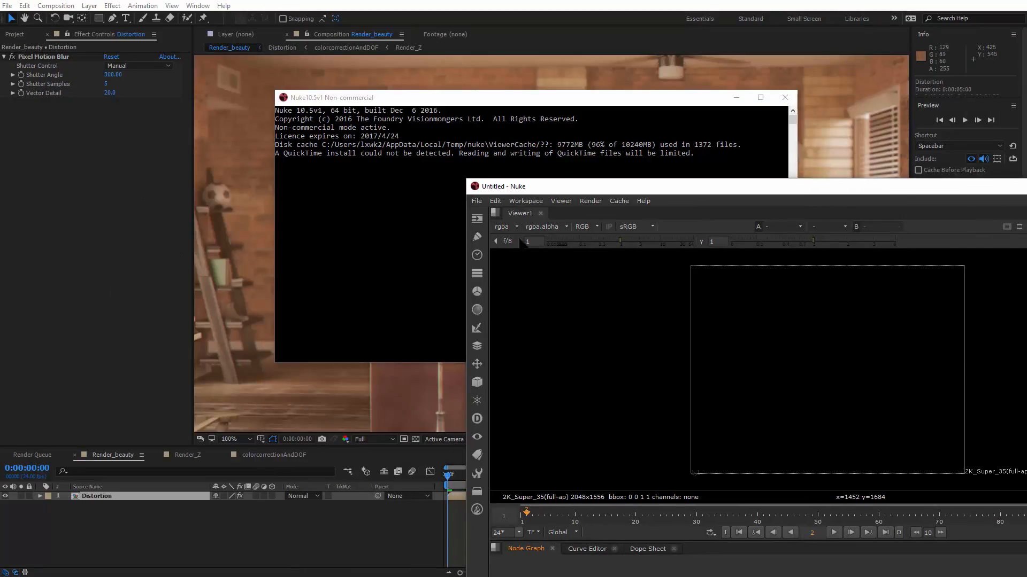
{"action": "left_click_drag", "start_coordinate": [634, 188], "coordinate": [422, 48]}
{"action": "left_click_drag", "start_coordinate": [635, 570], "coordinate": [561, 490]}
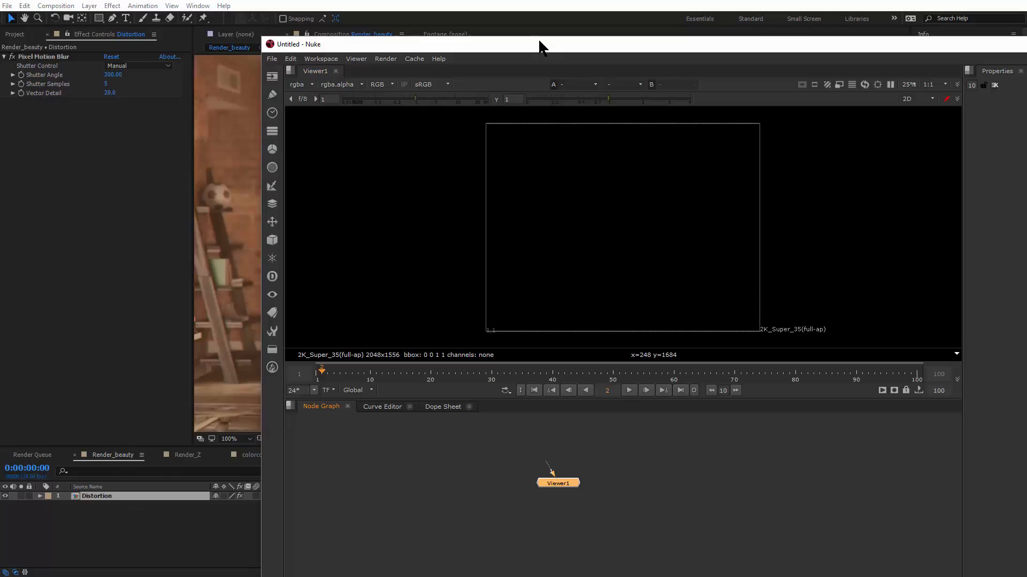
{"action": "left_click_drag", "start_coordinate": [538, 45], "coordinate": [277, 0]}
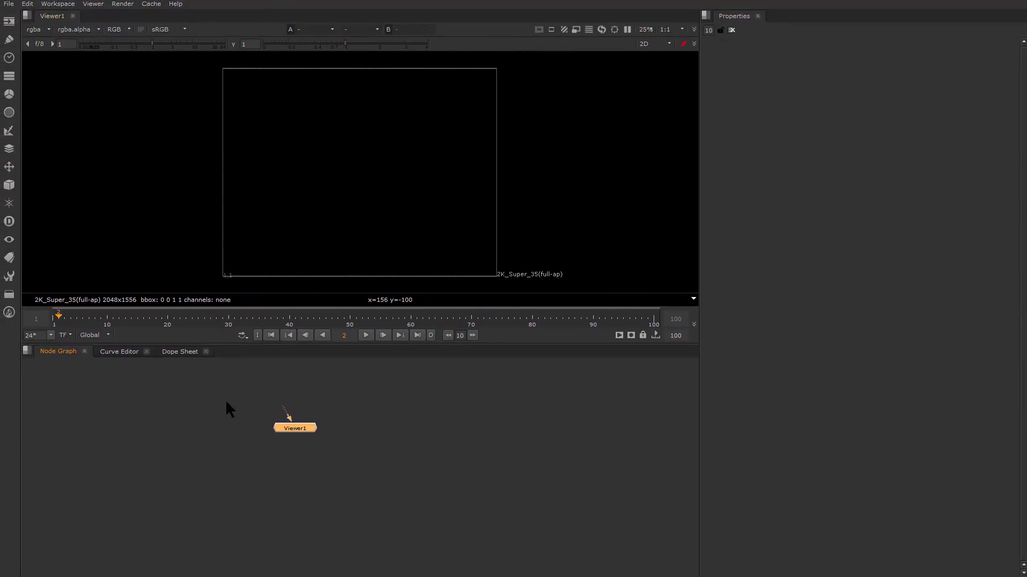
{"action": "left_click_drag", "start_coordinate": [295, 427], "coordinate": [349, 469]}
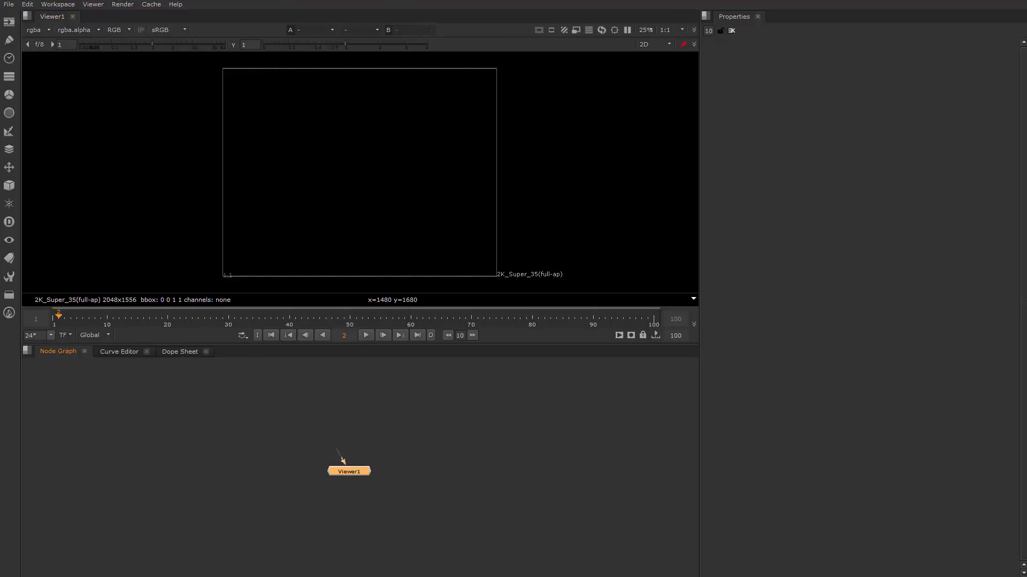
{"action": "left_click_drag", "start_coordinate": [355, 475], "coordinate": [380, 493]}
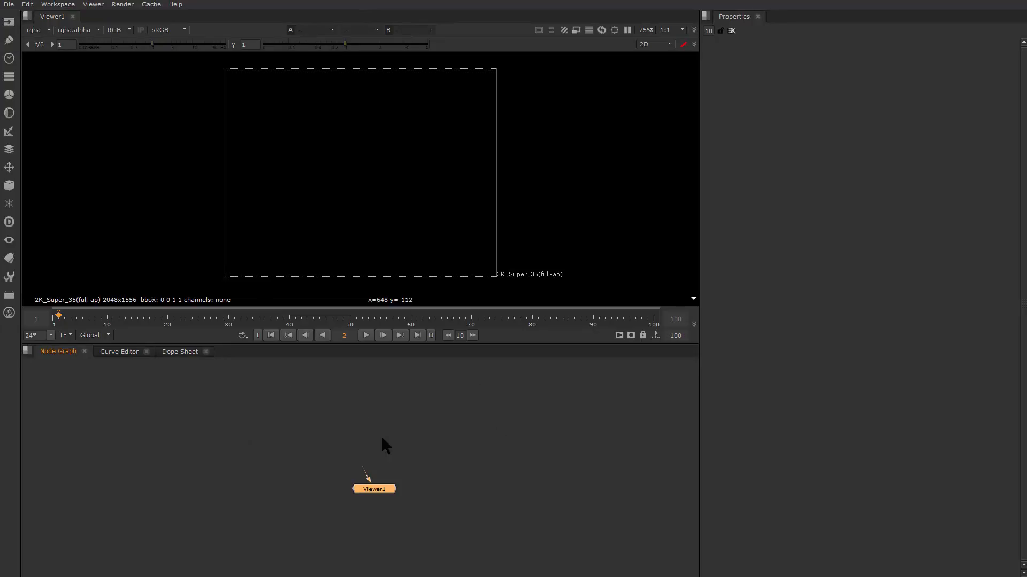
{"action": "left_click_drag", "start_coordinate": [359, 474], "coordinate": [374, 523]}
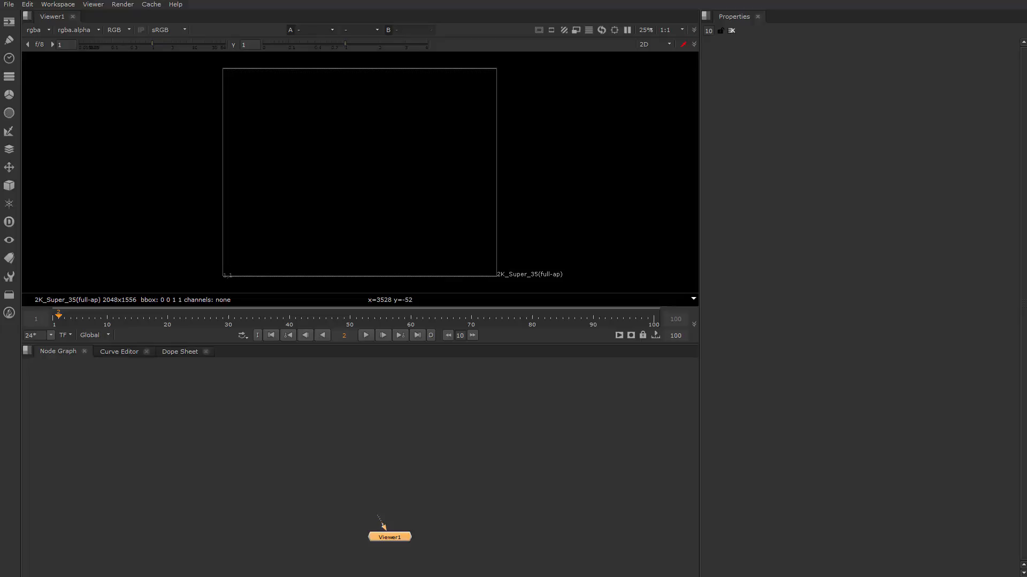
Step: Copy the ARender folder's path from File Explorer and return to Nuke's node graph
{"action": "left_click_drag", "start_coordinate": [670, 10], "coordinate": [569, 113]}
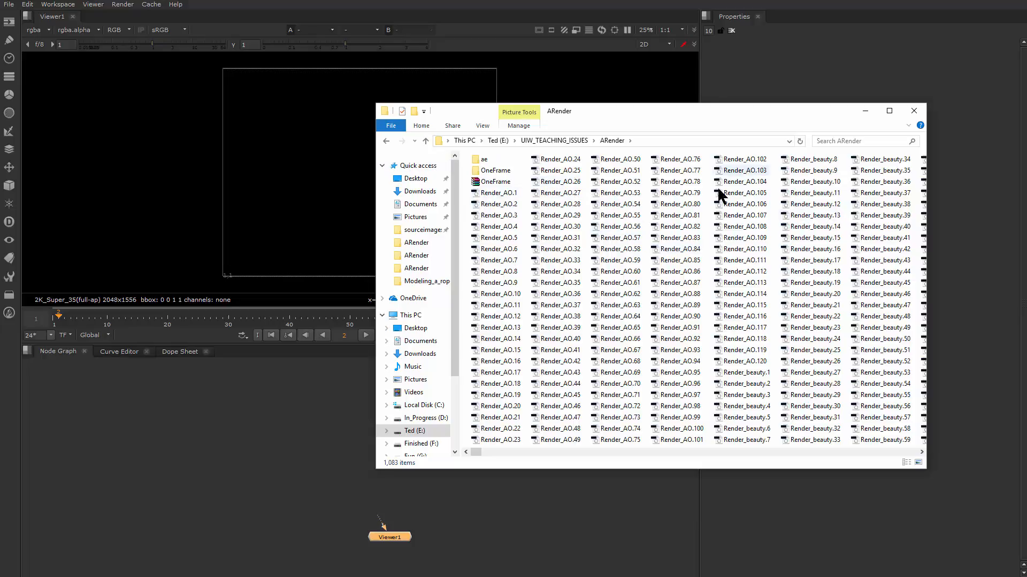
{"action": "left_click", "coordinate": [661, 141]}
{"action": "key", "text": "ctrl+c"}
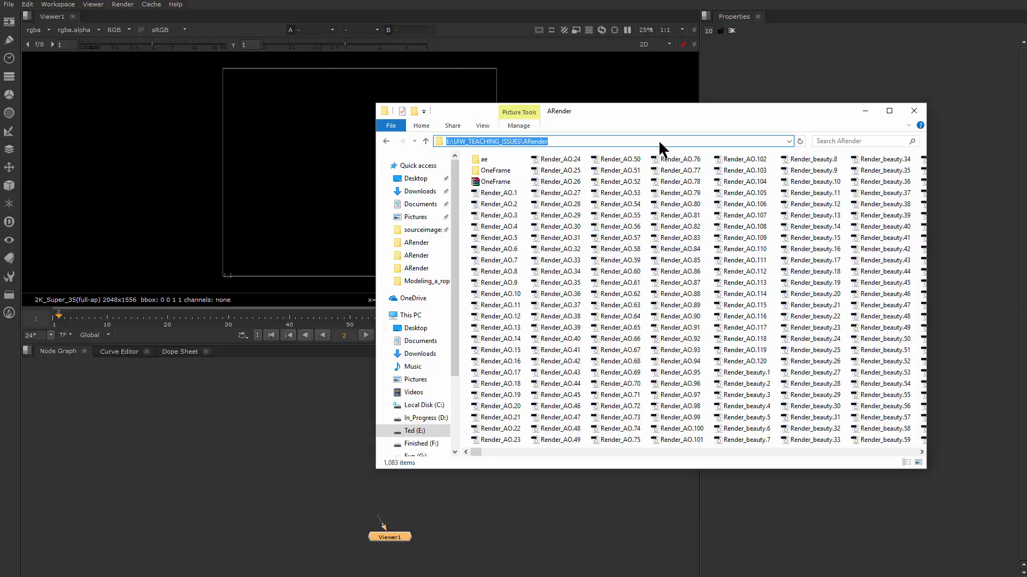
{"action": "left_click", "coordinate": [300, 431]}
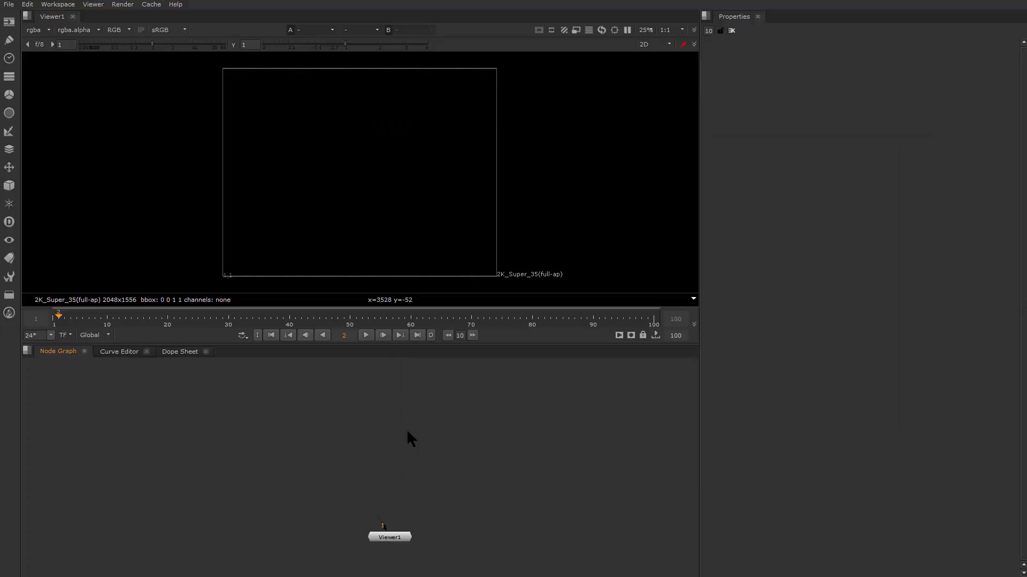
Step: Try to create a Read node directly from the folder path E:\UIW_TEACHING_ISSUES\ARender, and delete that node
{"action": "left_click_drag", "start_coordinate": [401, 412], "coordinate": [396, 456]}
{"action": "scroll", "coordinate": [394, 448], "scroll_direction": "down", "scroll_amount": 4}
{"action": "scroll", "coordinate": [394, 447], "scroll_direction": "up", "scroll_amount": 3}
{"action": "scroll", "coordinate": [391, 445], "scroll_direction": "down", "scroll_amount": 2}
{"action": "left_click_drag", "start_coordinate": [414, 419], "coordinate": [485, 359]}
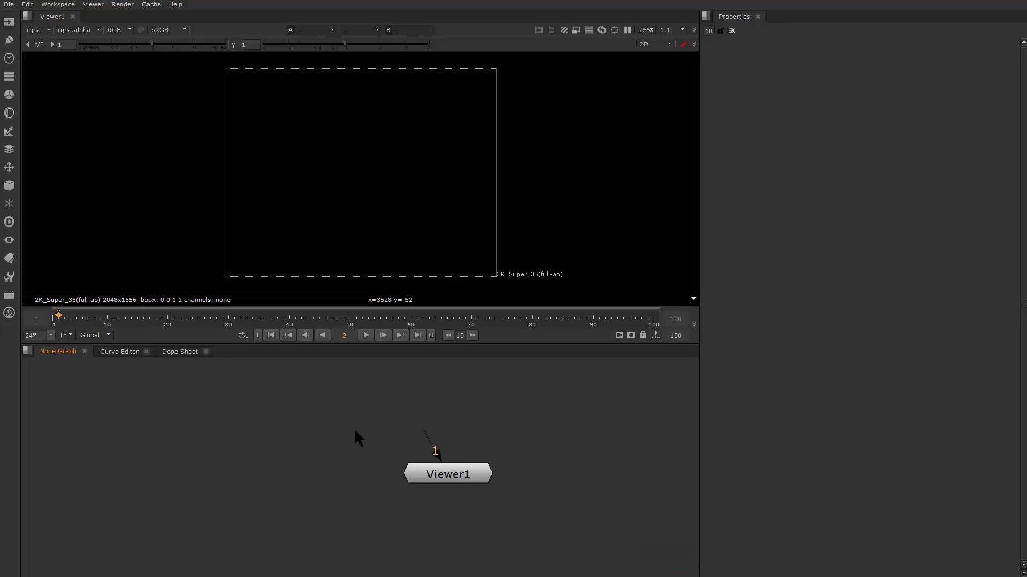
{"action": "key", "text": "r"}
{"action": "left_click_drag", "start_coordinate": [474, 178], "coordinate": [445, 129]}
{"action": "key", "text": "ctrl+a"}
{"action": "key", "text": "ctrl+v"}
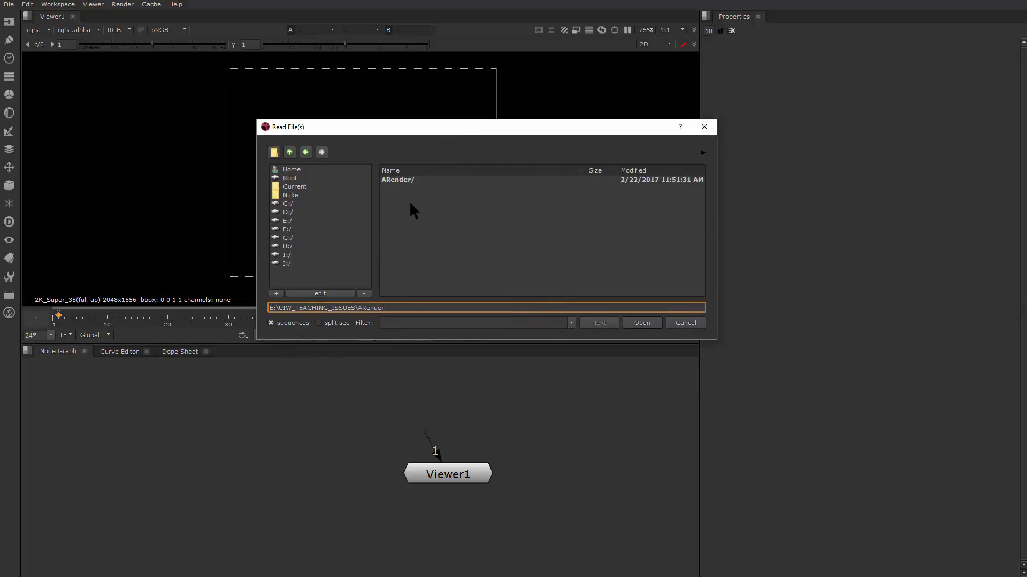
{"action": "key", "text": "Return"}
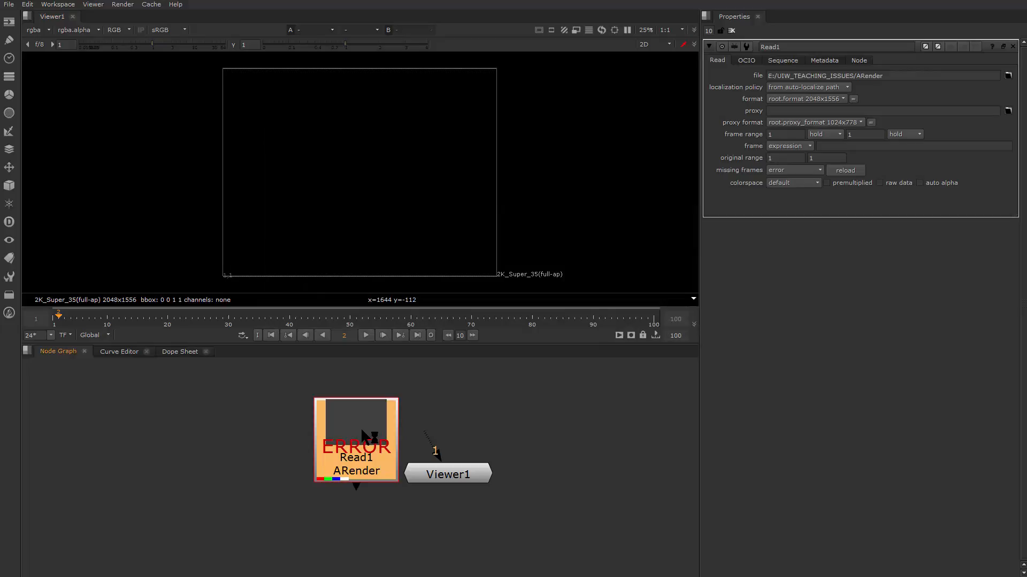
{"action": "key", "text": "Delete"}
Step: Read in all nine EXR sequences, Render_AO through Render_Z, frames 1-120, from E:/UIW_TEACHING_ISSUES/ARender
{"action": "key", "text": "r"}
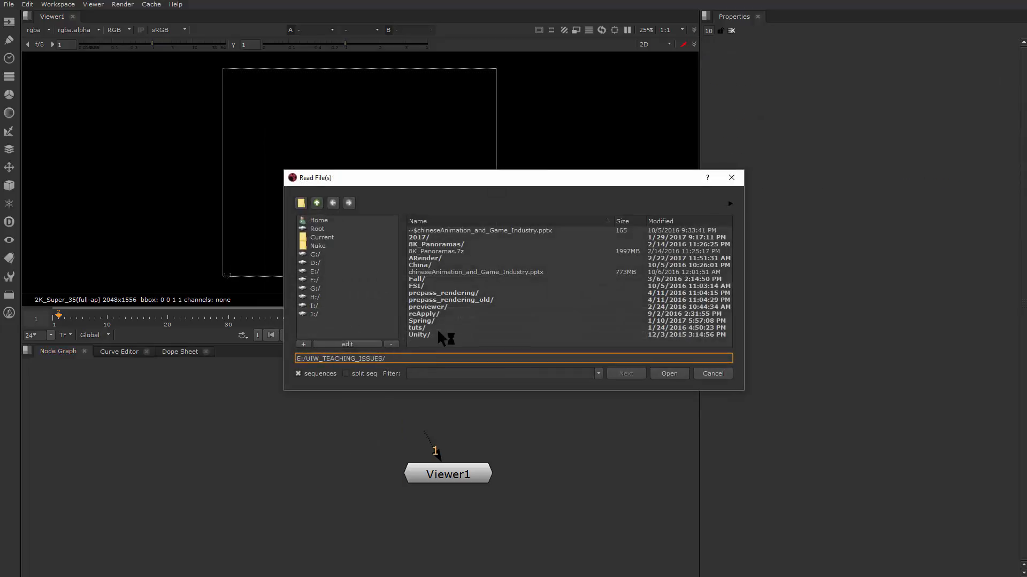
{"action": "key", "text": "ctrl+a"}
{"action": "type", "text": "E:/UIW_TEACHING_ISSUES/ARender"}
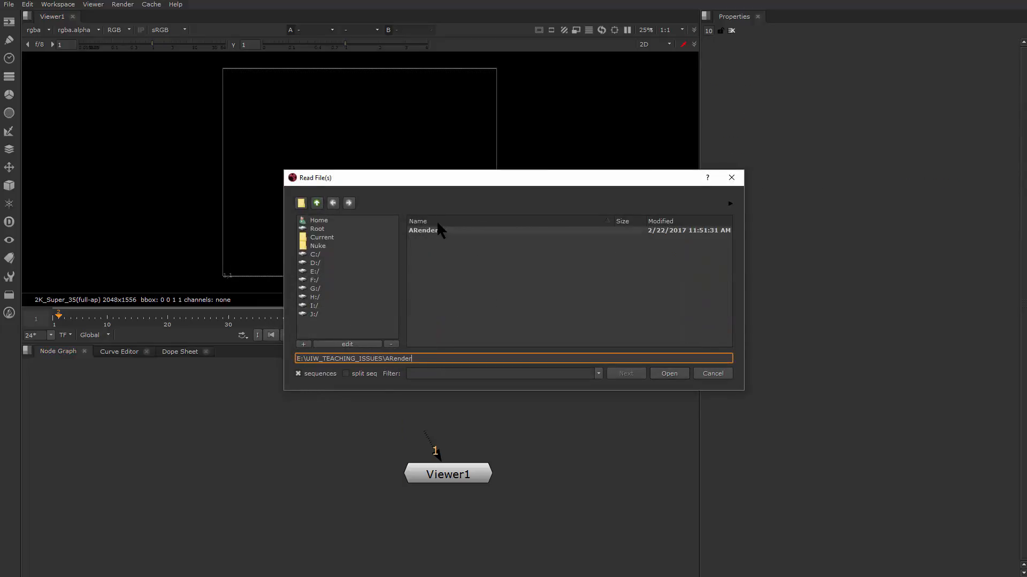
{"action": "double_click", "coordinate": [416, 230]}
{"action": "left_click_drag", "start_coordinate": [496, 182], "coordinate": [490, 114]}
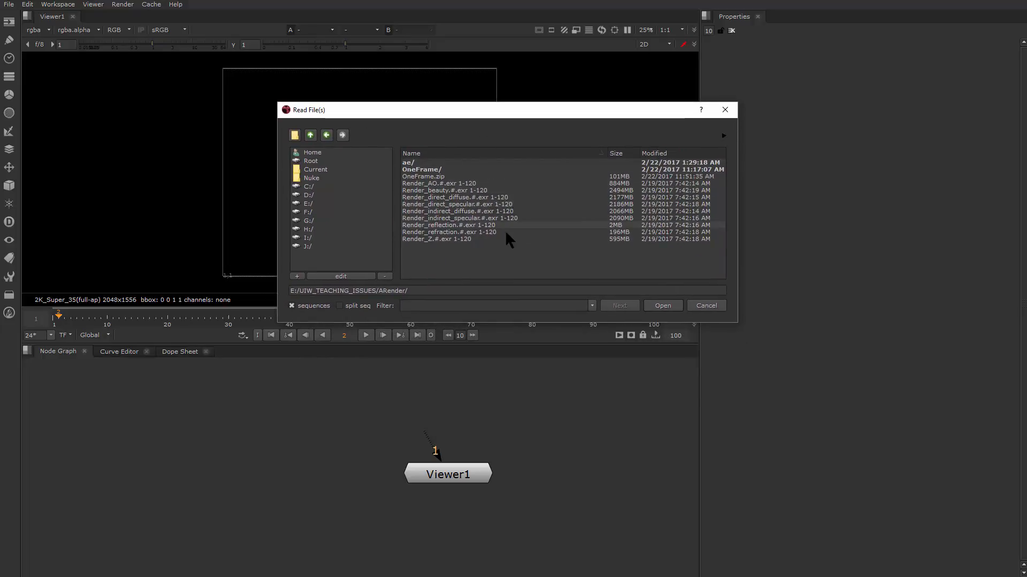
{"action": "left_click", "coordinate": [470, 183]}
{"action": "left_click", "coordinate": [463, 238], "text": "shift"}
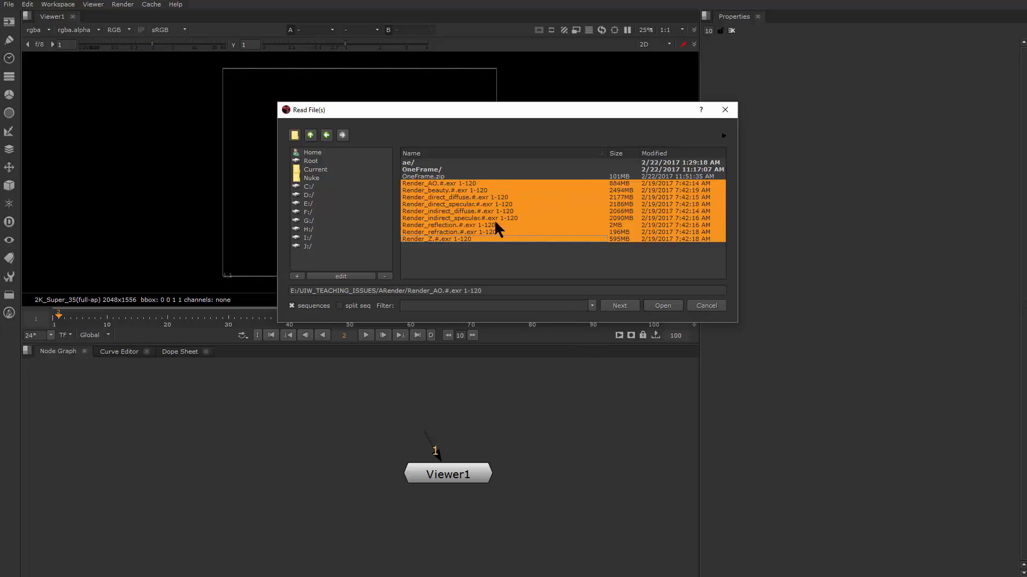
{"action": "left_click", "coordinate": [651, 304]}
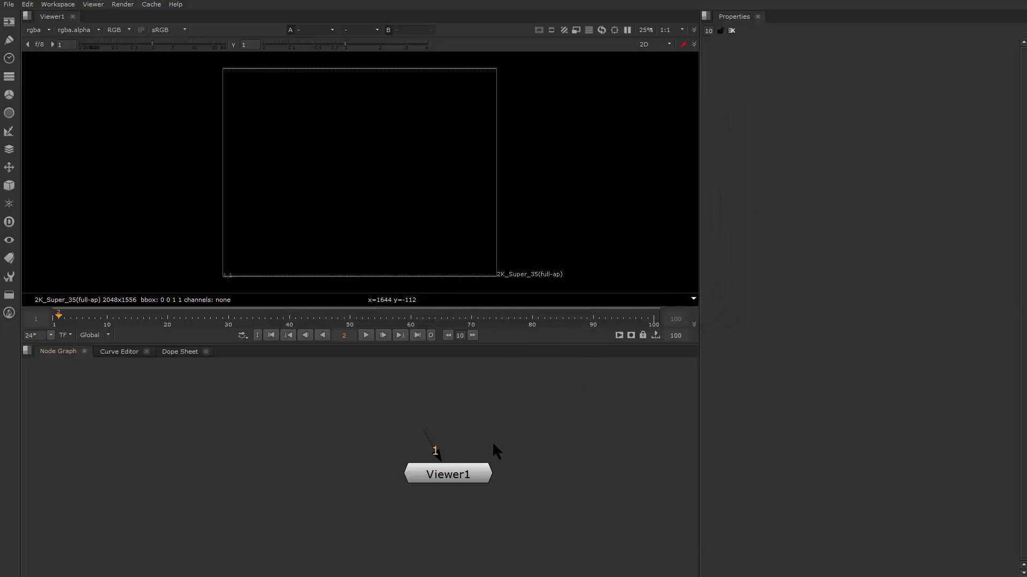
Step: Select the overlapping Read nodes together with Viewer1 and auto-arrange them into one horizontal row
{"action": "left_click_drag", "start_coordinate": [567, 560], "coordinate": [568, 562]}
{"action": "left_click_drag", "start_coordinate": [561, 539], "coordinate": [539, 407]}
{"action": "left_click_drag", "start_coordinate": [508, 517], "coordinate": [505, 406]}
{"action": "left_click_drag", "start_coordinate": [481, 516], "coordinate": [506, 413]}
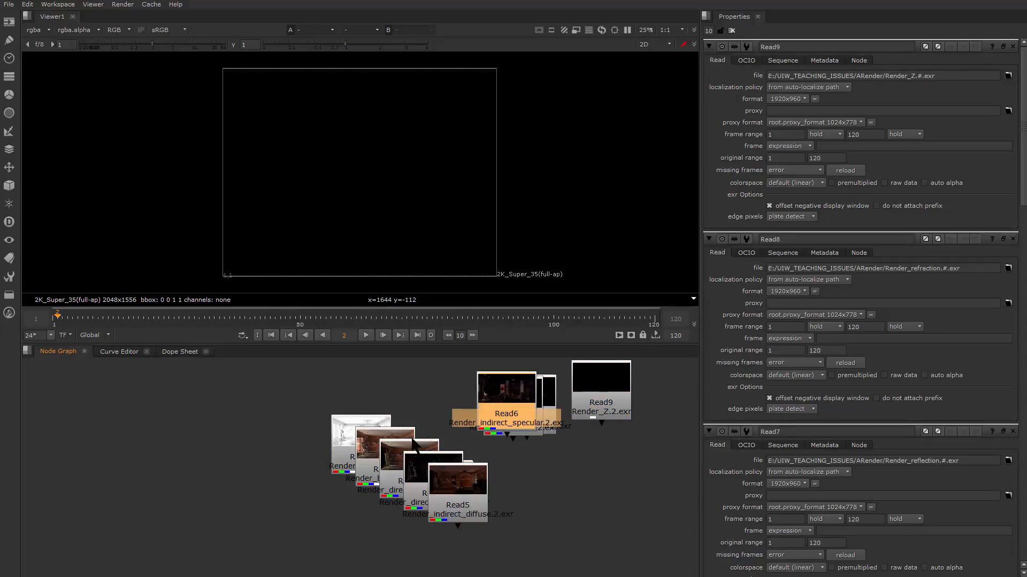
{"action": "left_click_drag", "start_coordinate": [236, 369], "coordinate": [695, 554]}
{"action": "scroll", "coordinate": [337, 388], "scroll_direction": "down", "scroll_amount": 1}
{"action": "left_click_drag", "start_coordinate": [336, 389], "coordinate": [326, 449]}
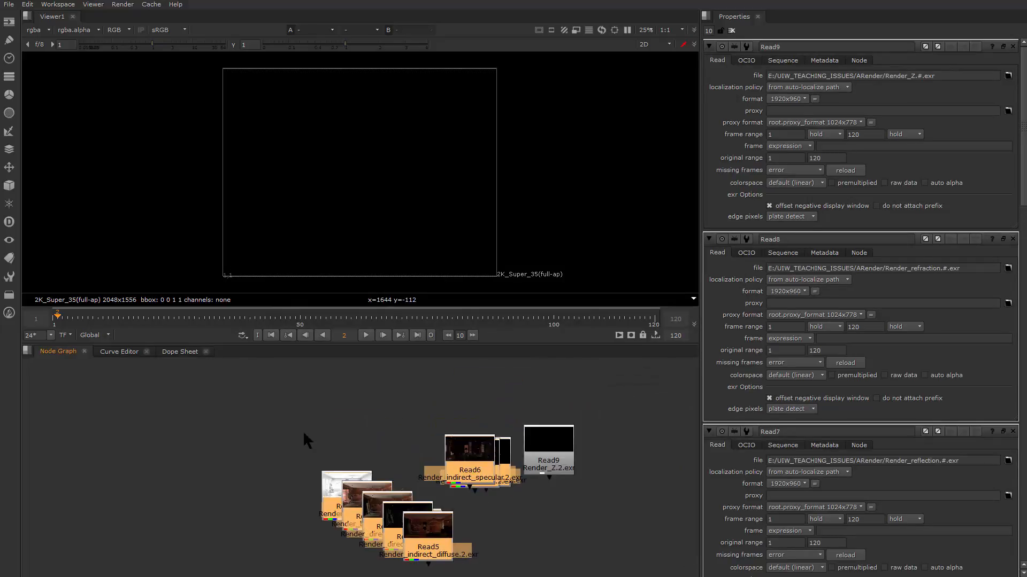
{"action": "left_click_drag", "start_coordinate": [268, 394], "coordinate": [629, 576]}
{"action": "left_click_drag", "start_coordinate": [492, 475], "coordinate": [447, 435]}
{"action": "key", "text": "l"}
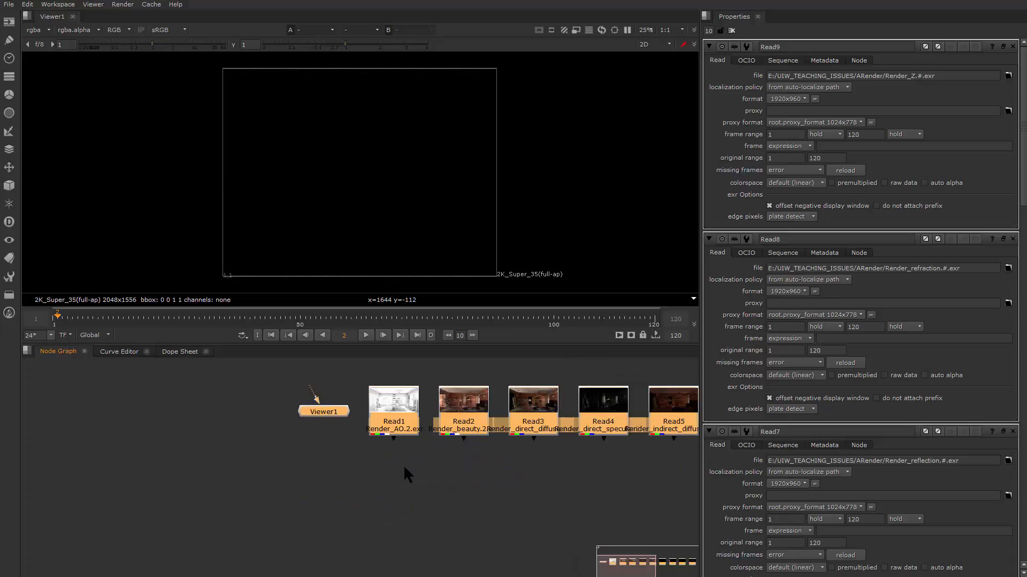
{"action": "left_click_drag", "start_coordinate": [403, 464], "coordinate": [216, 460]}
{"action": "left_click", "coordinate": [84, 465]}
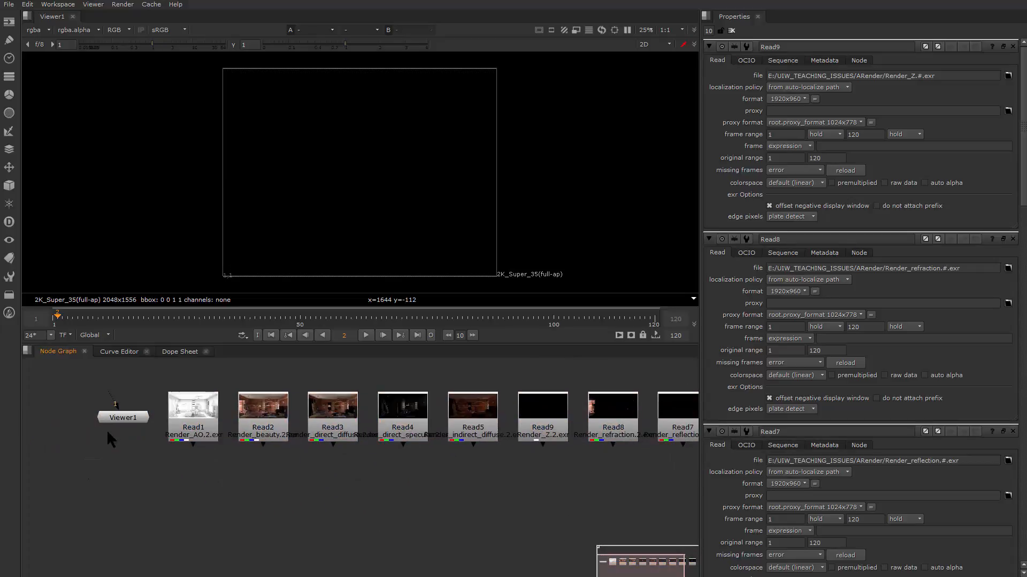
Step: Place Viewer1 below the row of Read nodes and connect it to the Render_beauty node to display that pass
{"action": "left_click_drag", "start_coordinate": [114, 416], "coordinate": [282, 522]}
{"action": "left_click", "coordinate": [274, 437]}
{"action": "key", "text": "1"}
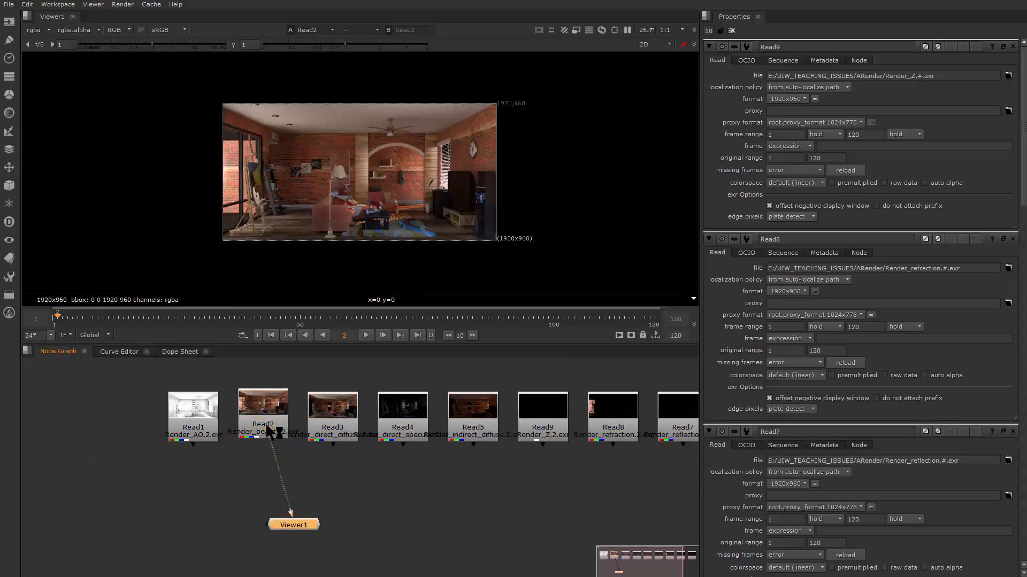
{"action": "mouse_move", "coordinate": [274, 437]}
{"action": "left_mouse_down"}
{"action": "mouse_move", "coordinate": [265, 425]}
{"action": "mouse_move", "coordinate": [258, 434]}
{"action": "left_mouse_up"}
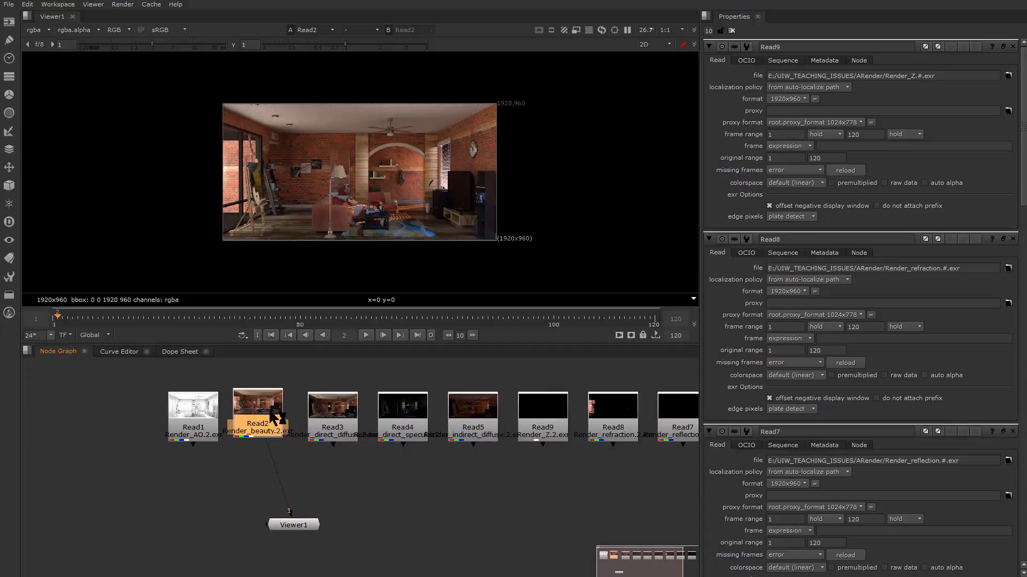
{"action": "scroll", "coordinate": [446, 221], "scroll_direction": "up", "scroll_amount": 5}
{"action": "left_click_drag", "start_coordinate": [377, 207], "coordinate": [361, 234]}
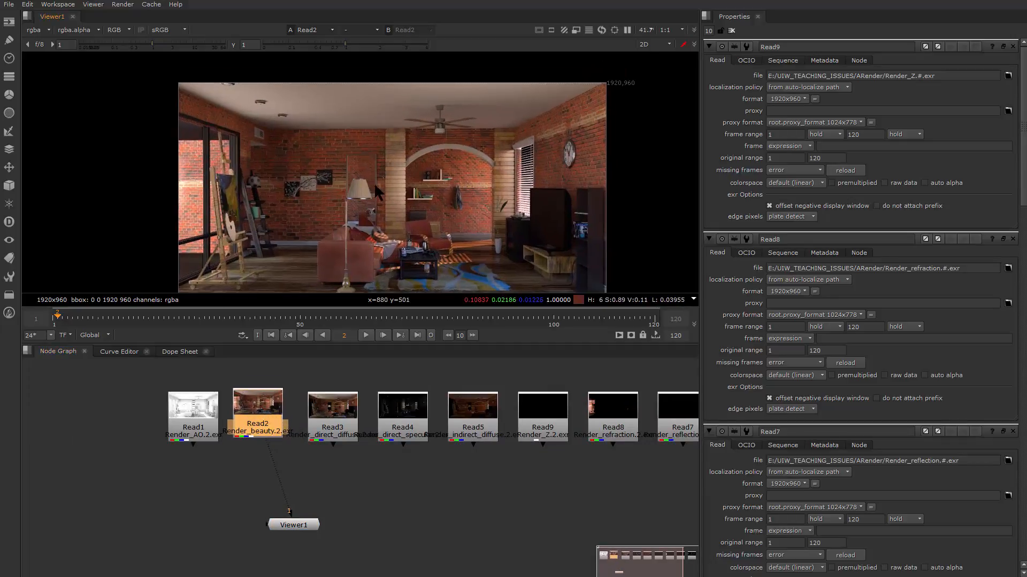
{"action": "mouse_move", "coordinate": [309, 527]}
{"action": "left_mouse_down"}
{"action": "mouse_move", "coordinate": [278, 521]}
{"action": "mouse_move", "coordinate": [293, 523]}
{"action": "left_mouse_up"}
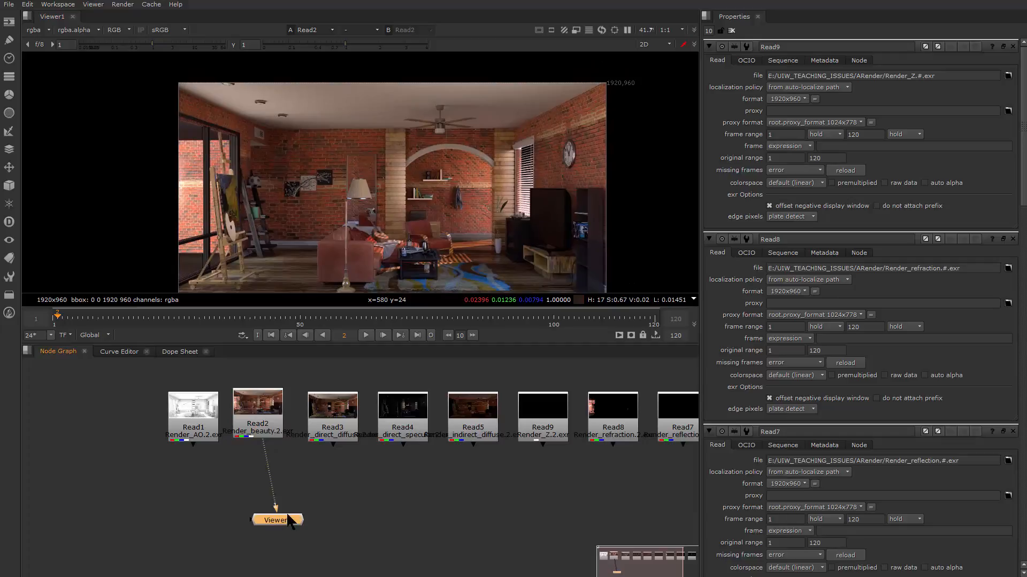
{"action": "left_click", "coordinate": [301, 493]}
{"action": "left_click", "coordinate": [253, 414]}
{"action": "scroll", "coordinate": [285, 488], "scroll_direction": "up", "scroll_amount": 1}
{"action": "middle_click", "coordinate": [294, 516]}
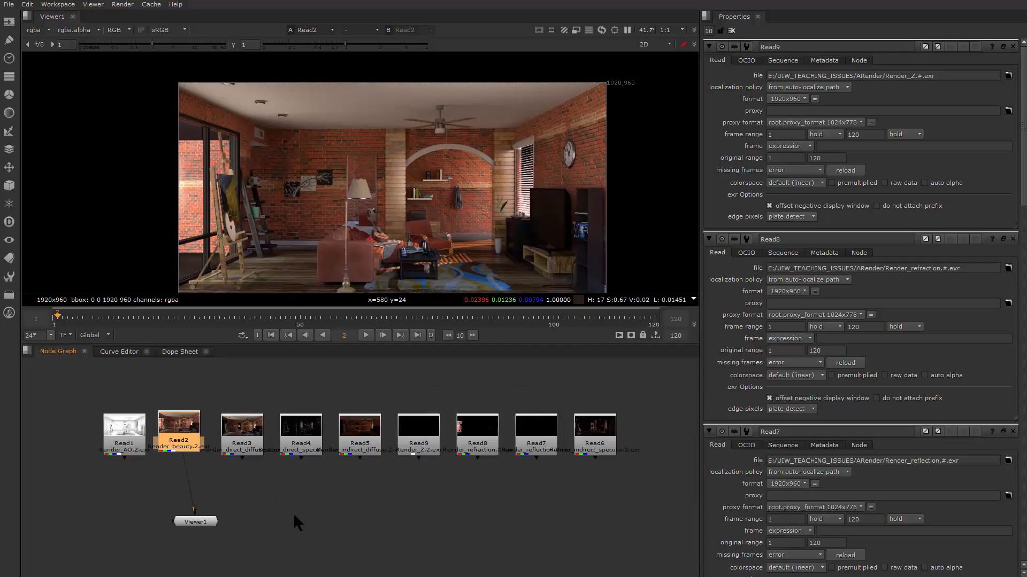
{"action": "left_click_drag", "start_coordinate": [195, 520], "coordinate": [219, 531]}
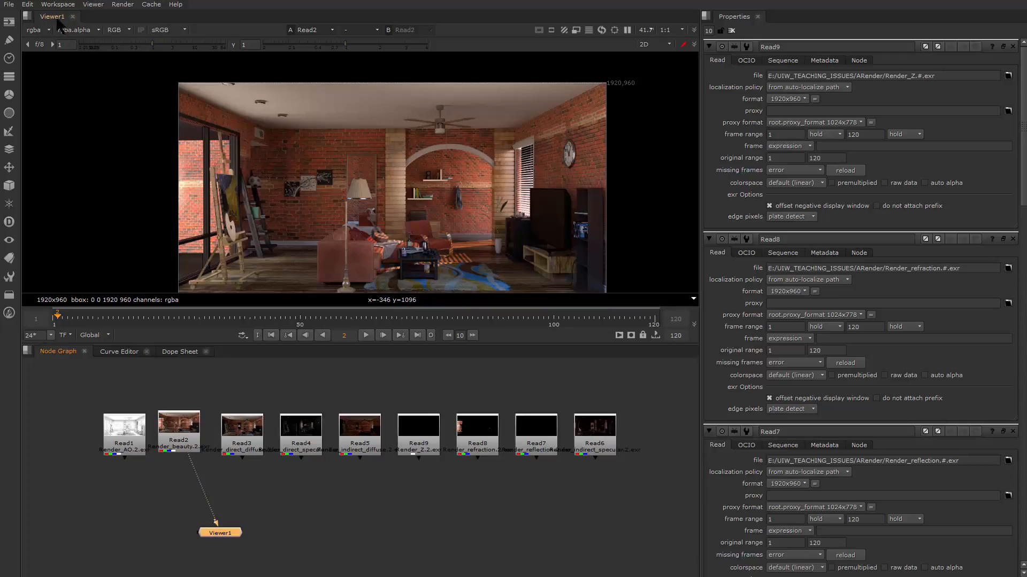
Step: View the Render_direct_diffuse, Render_direct_specular and Render_indirect_diffuse passes one after another through Viewer1
{"action": "scroll", "coordinate": [255, 497], "scroll_direction": "up", "scroll_amount": 2}
{"action": "left_click_drag", "start_coordinate": [254, 497], "coordinate": [412, 492]}
{"action": "left_click_drag", "start_coordinate": [390, 429], "coordinate": [385, 425]}
{"action": "key", "text": "1"}
{"action": "left_click_drag", "start_coordinate": [459, 483], "coordinate": [399, 477]}
{"action": "left_click", "coordinate": [397, 438]}
{"action": "key", "text": "1"}
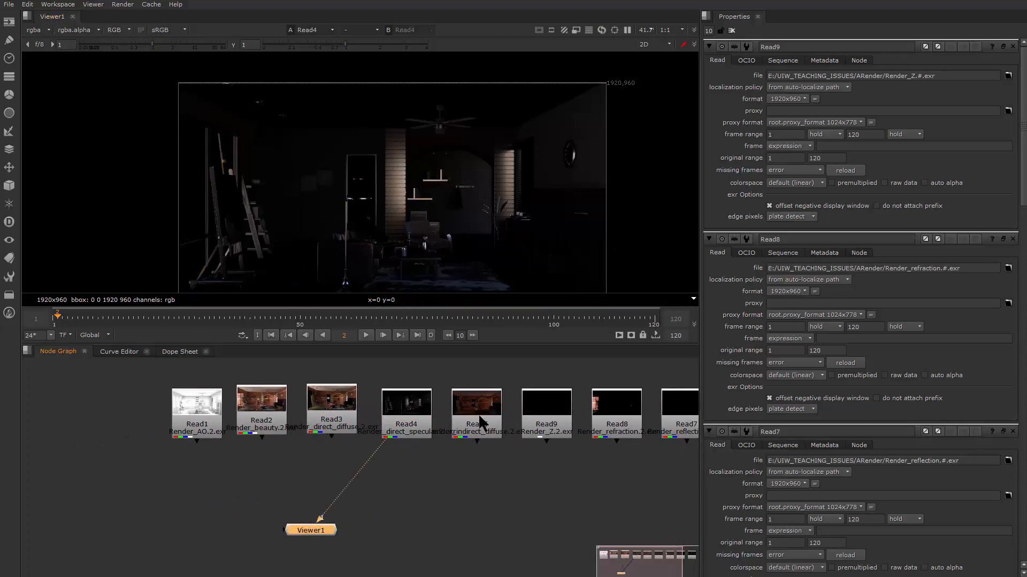
{"action": "left_click", "coordinate": [479, 418]}
{"action": "key", "text": "1"}
Step: View the Render_Z, Render_refraction, Render_reflection and Render_indirect_specular passes one after another through Viewer1
{"action": "left_click_drag", "start_coordinate": [537, 488], "coordinate": [417, 485]}
{"action": "left_click", "coordinate": [440, 419]}
{"action": "key", "text": "1"}
{"action": "left_click", "coordinate": [512, 416]}
{"action": "key", "text": "1"}
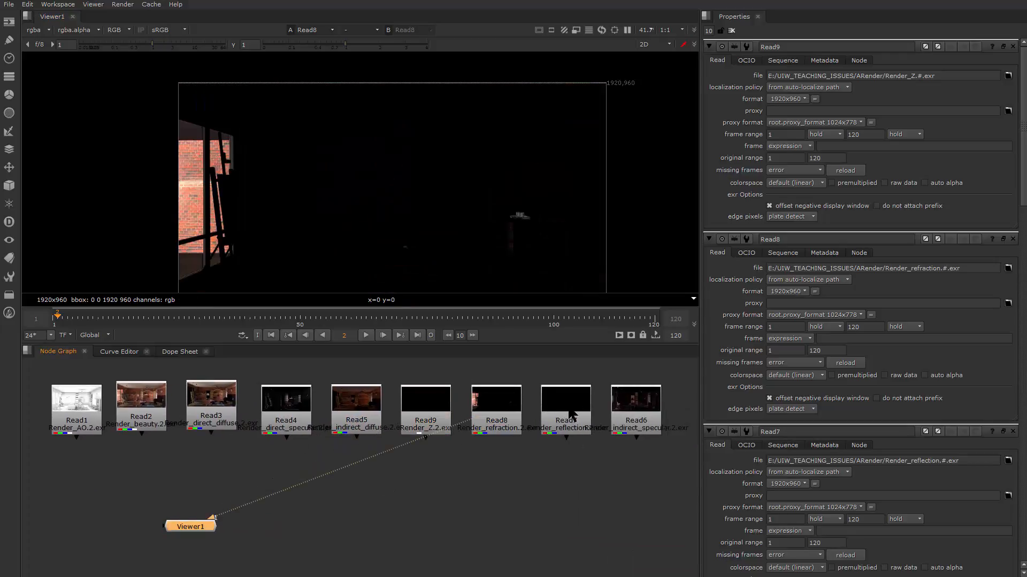
{"action": "left_click", "coordinate": [566, 411]}
{"action": "key", "text": "1"}
{"action": "left_click", "coordinate": [636, 411]}
{"action": "key", "text": "1"}
Step: Reconnect Viewer1 to the Render_beauty node and place the viewer below the row of Read nodes
{"action": "left_click_drag", "start_coordinate": [166, 526], "coordinate": [393, 552]}
{"action": "left_click_drag", "start_coordinate": [154, 415], "coordinate": [150, 427]}
{"action": "key", "text": "1"}
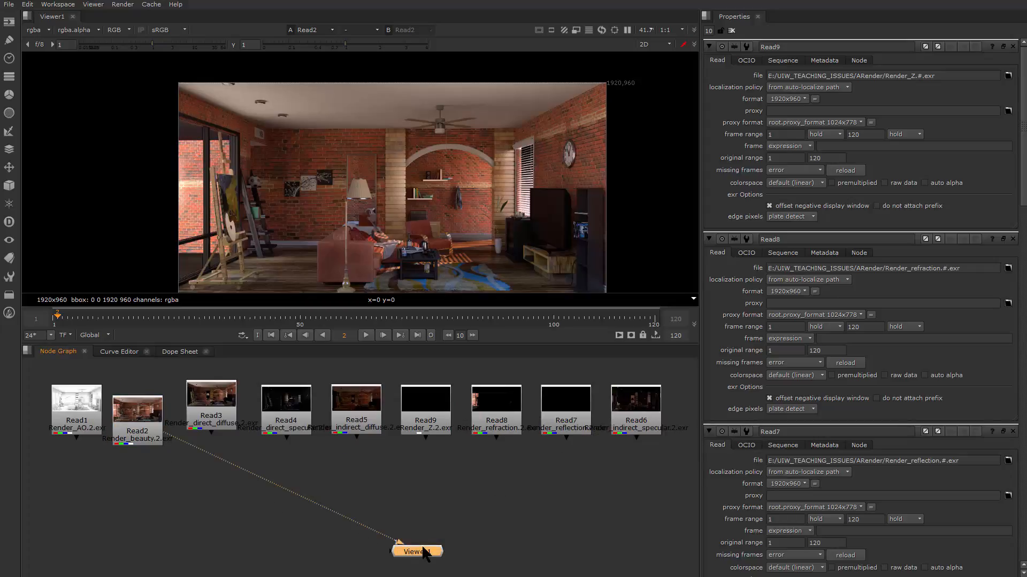
{"action": "left_click_drag", "start_coordinate": [417, 551], "coordinate": [323, 565]}
Step: Select the direct diffuse, direct specular, indirect diffuse, indirect specular and refraction Read nodes and move them below the row
{"action": "mouse_move", "coordinate": [212, 413]}
{"action": "left_mouse_down"}
{"action": "mouse_move", "coordinate": [224, 420]}
{"action": "mouse_move", "coordinate": [214, 401]}
{"action": "left_mouse_up"}
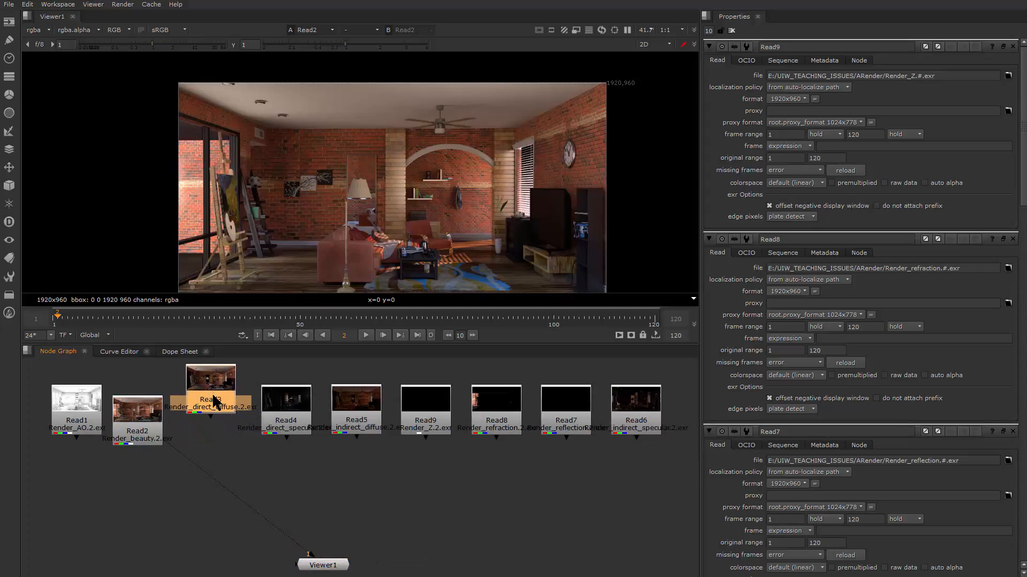
{"action": "left_click", "coordinate": [297, 412], "text": "shift"}
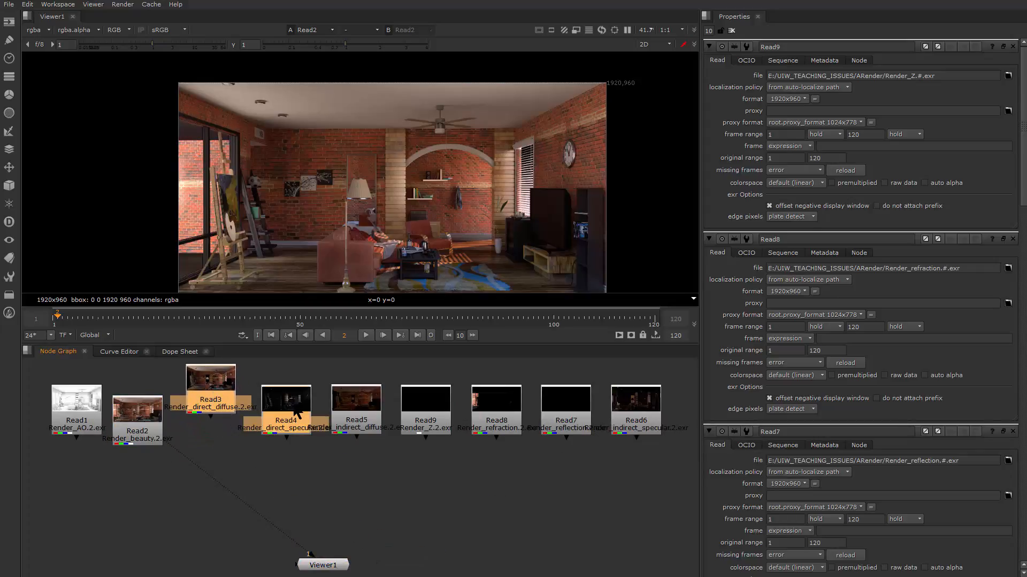
{"action": "left_click", "coordinate": [352, 409], "text": "shift"}
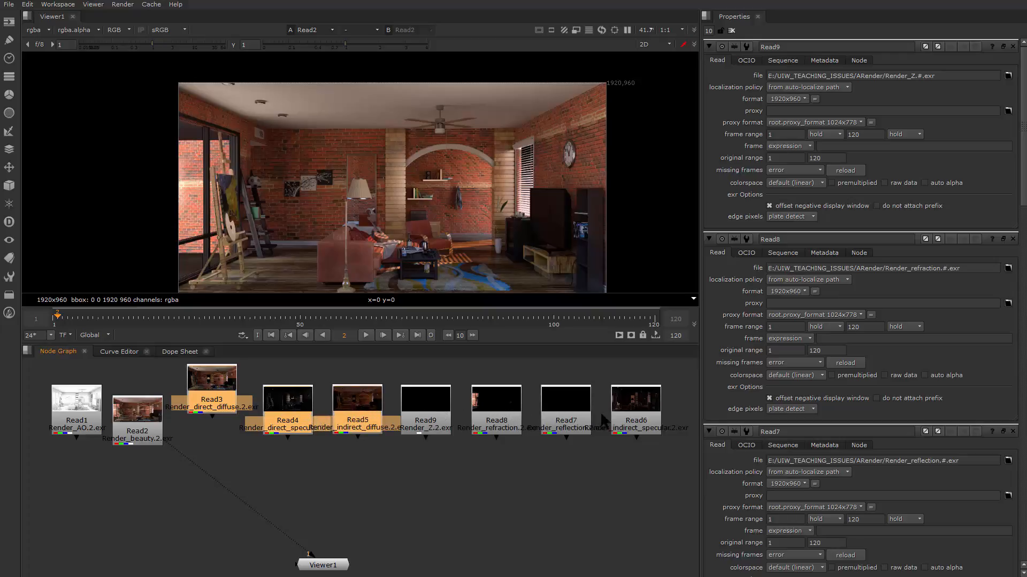
{"action": "left_click", "coordinate": [639, 418], "text": "shift"}
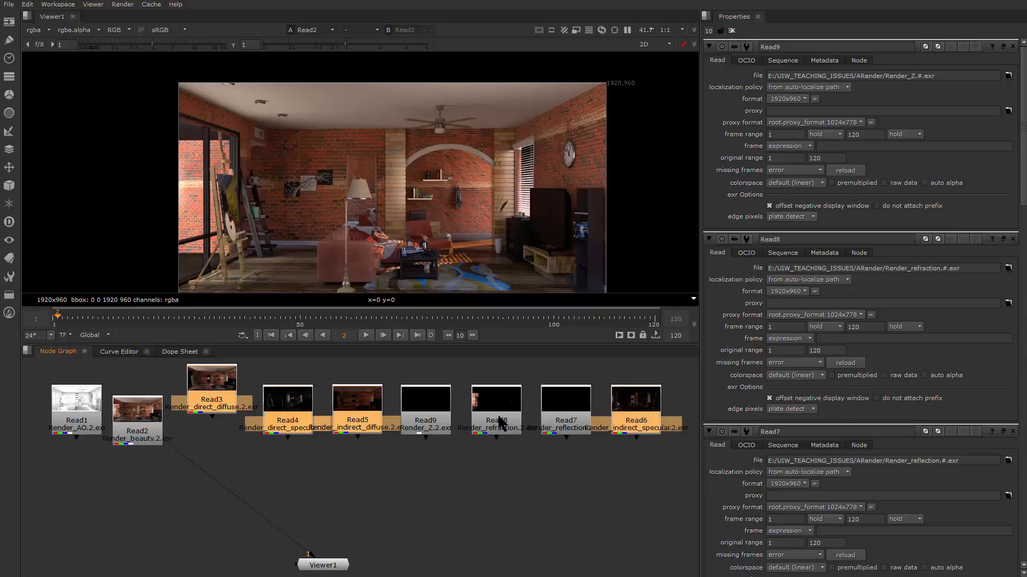
{"action": "left_click", "coordinate": [491, 436], "text": "shift"}
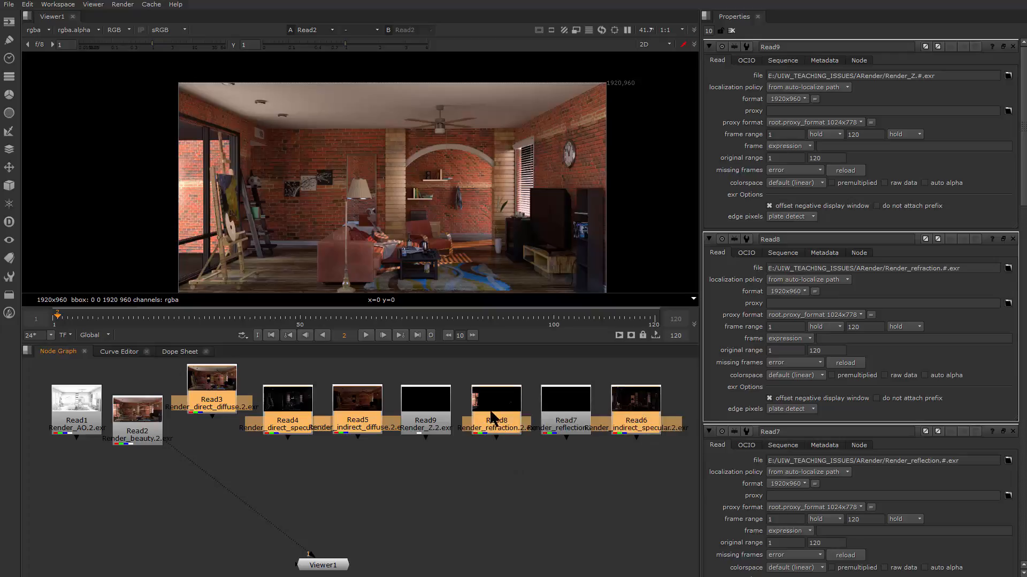
{"action": "left_click_drag", "start_coordinate": [491, 413], "coordinate": [541, 502]}
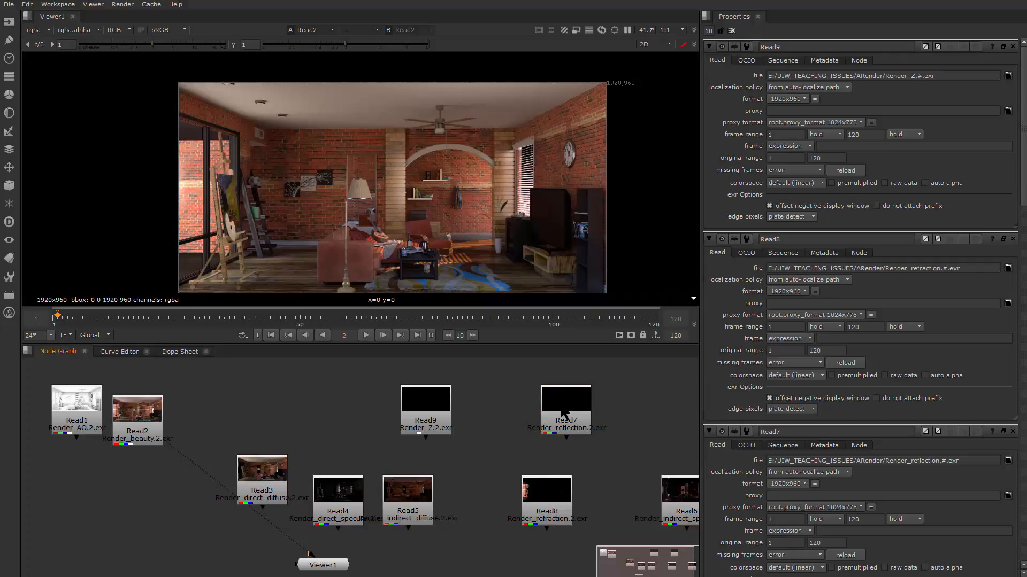
Step: Delete the Render_reflection Read node and set Render_Z and Render_AO aside, to the left of Render_beauty
{"action": "key", "text": "Delete"}
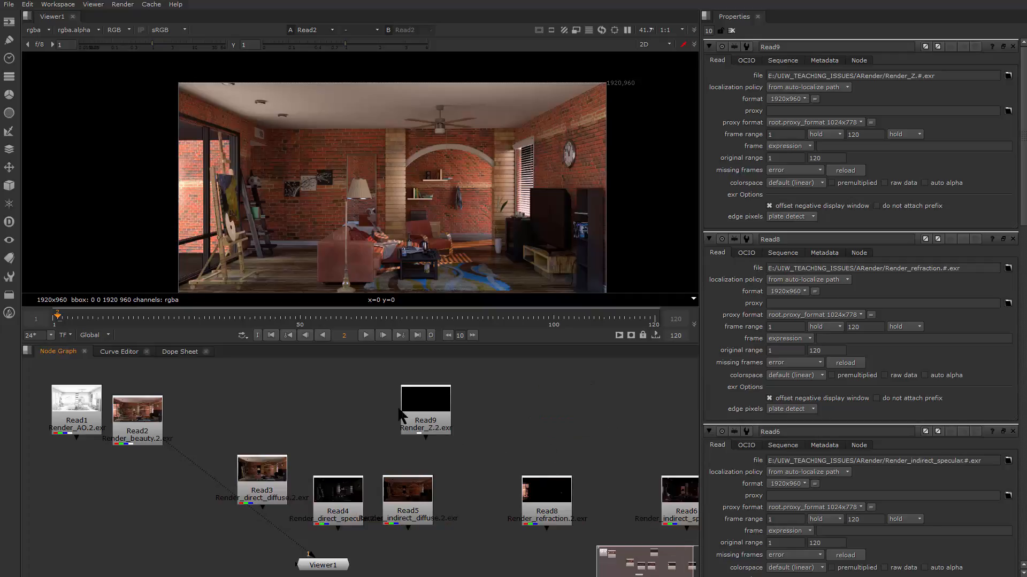
{"action": "left_click_drag", "start_coordinate": [401, 395], "coordinate": [321, 431]}
{"action": "left_click_drag", "start_coordinate": [425, 410], "coordinate": [36, 496]}
{"action": "left_click_drag", "start_coordinate": [77, 411], "coordinate": [46, 429]}
Step: Line up the direct diffuse, direct specular, indirect diffuse, refraction and indirect specular Read nodes in one compact row
{"action": "left_click_drag", "start_coordinate": [288, 454], "coordinate": [298, 406]}
{"action": "left_click_drag", "start_coordinate": [338, 489], "coordinate": [324, 428]}
{"action": "left_click_drag", "start_coordinate": [407, 490], "coordinate": [381, 425]}
{"action": "left_click_drag", "start_coordinate": [546, 490], "coordinate": [441, 434]}
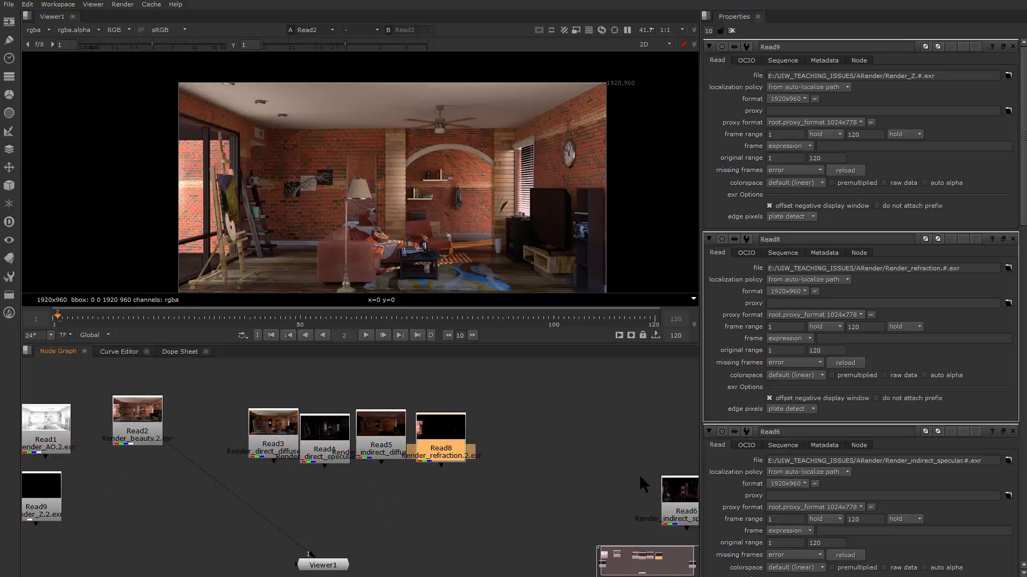
{"action": "left_click_drag", "start_coordinate": [683, 494], "coordinate": [500, 435]}
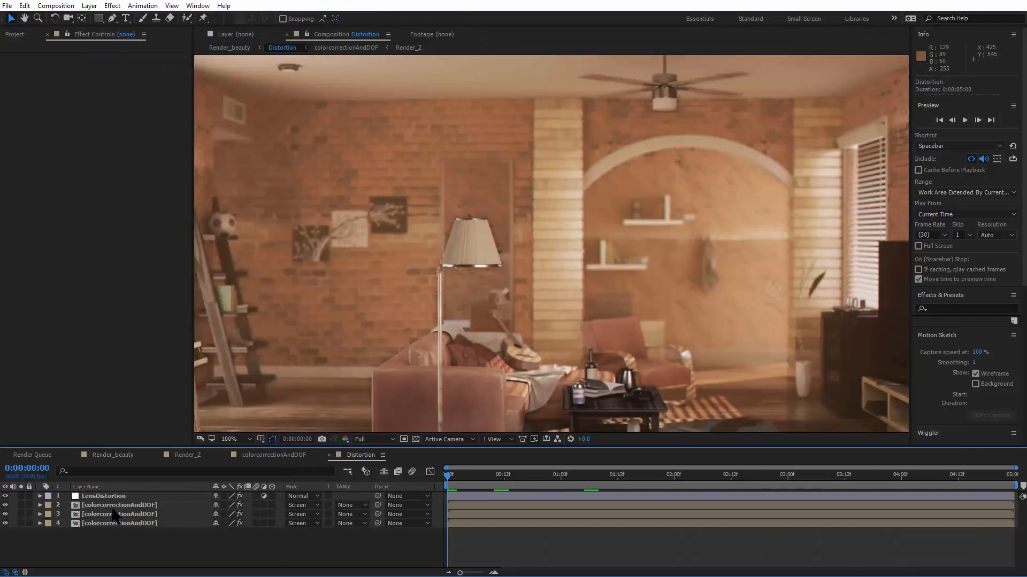
Step: Examine the layer stack and blend modes of the colorcorrectionAndDOF composition in After Effects, and return to Nuke
{"action": "double_click", "coordinate": [114, 515]}
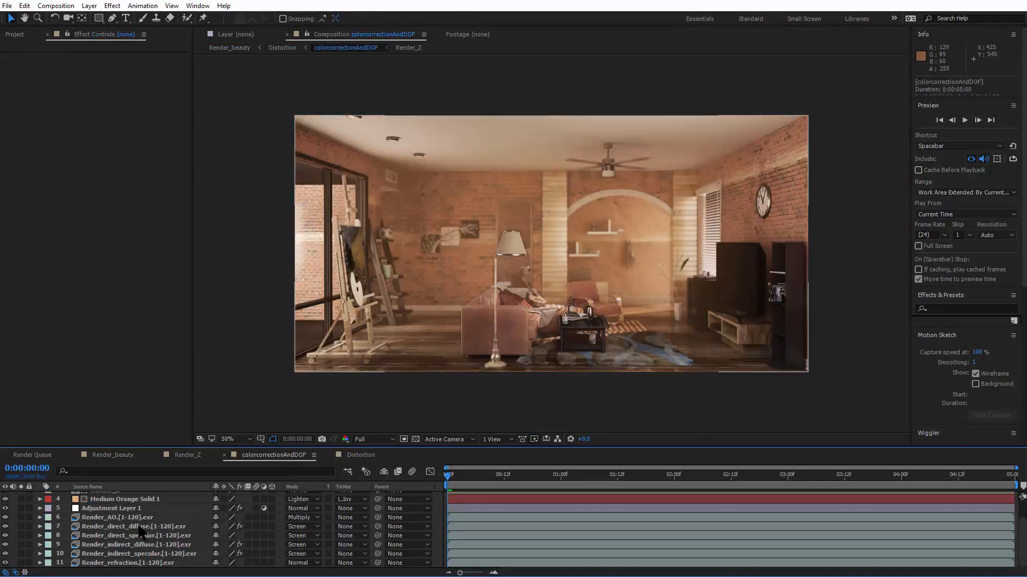
{"action": "key", "text": "alt+Tab"}
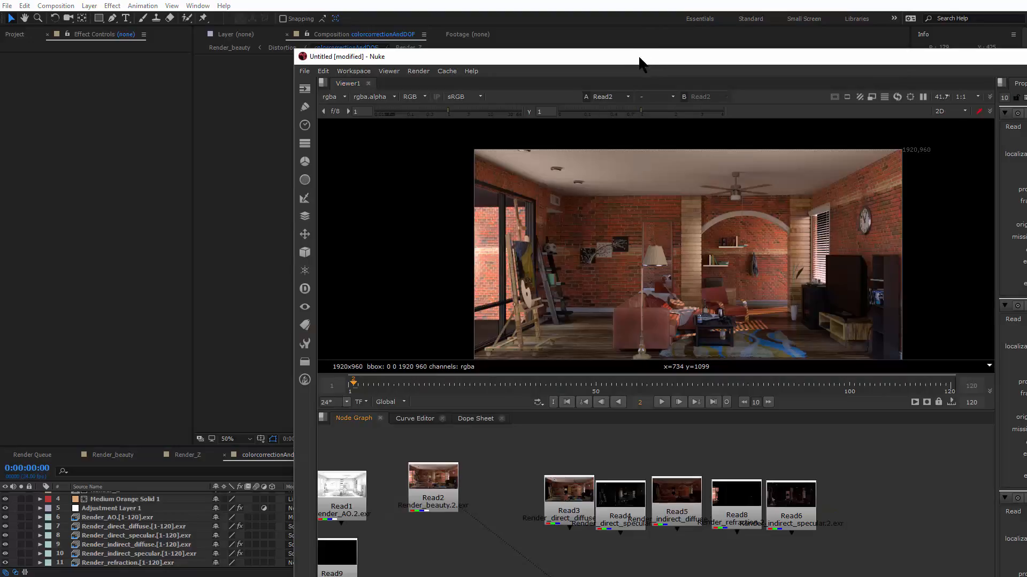
{"action": "left_click_drag", "start_coordinate": [639, 57], "coordinate": [344, 0]}
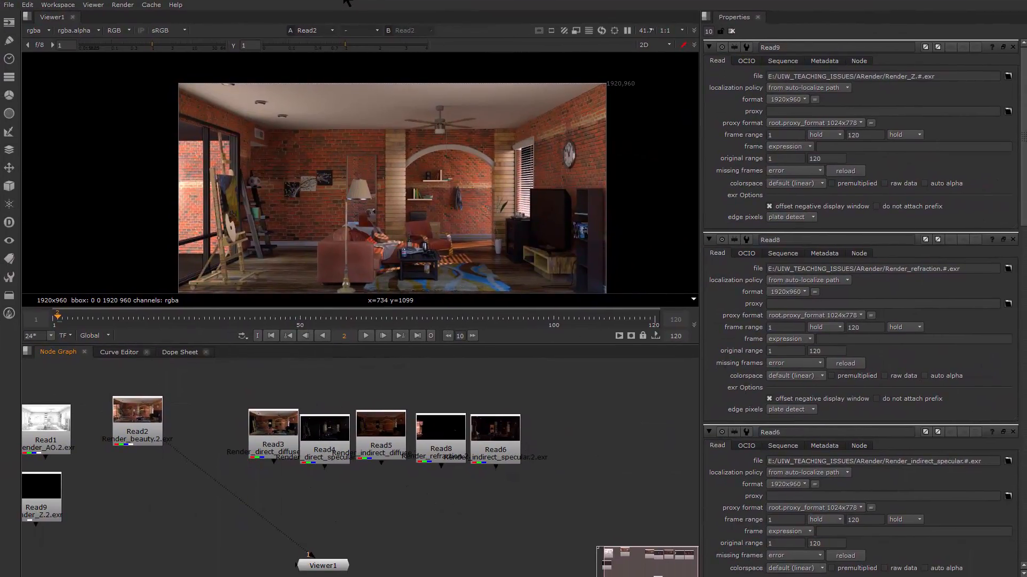
Step: Combine the five grouped Read nodes with one Merge node and place it centrally below them
{"action": "left_click_drag", "start_coordinate": [223, 369], "coordinate": [575, 502]}
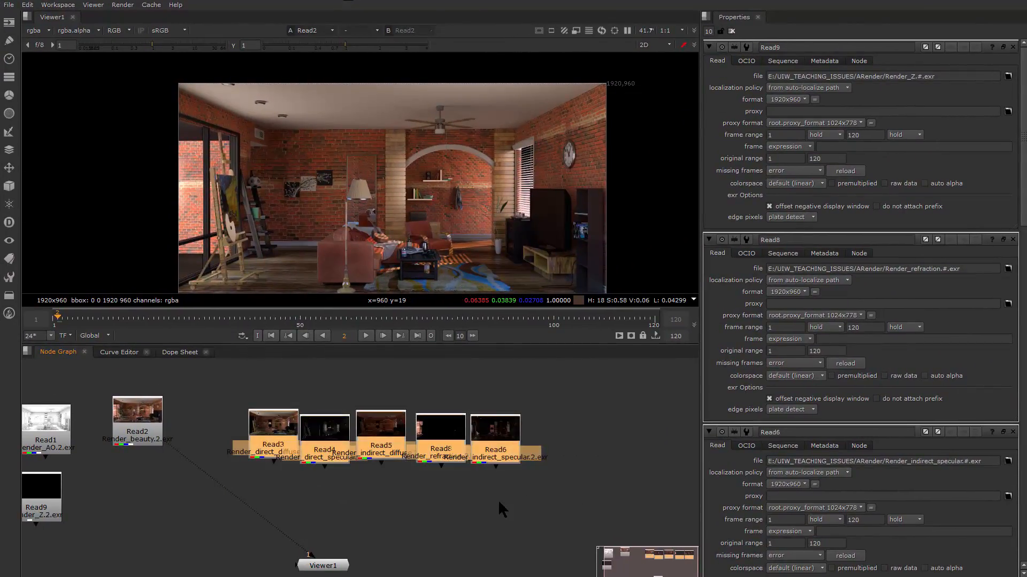
{"action": "key", "text": "m"}
{"action": "left_click_drag", "start_coordinate": [497, 476], "coordinate": [344, 529]}
{"action": "left_click_drag", "start_coordinate": [329, 445], "coordinate": [328, 443]}
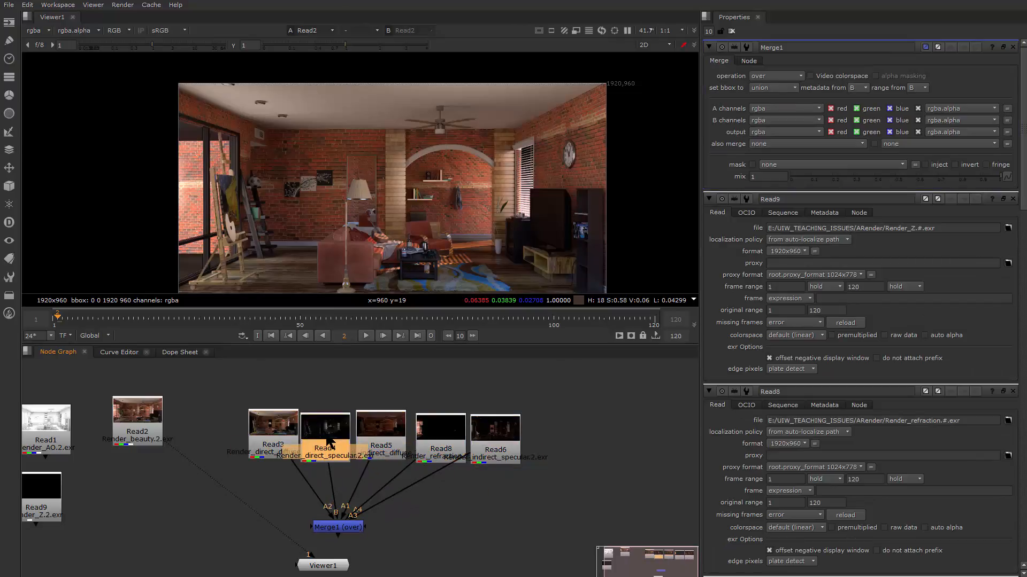
{"action": "left_click", "coordinate": [350, 527]}
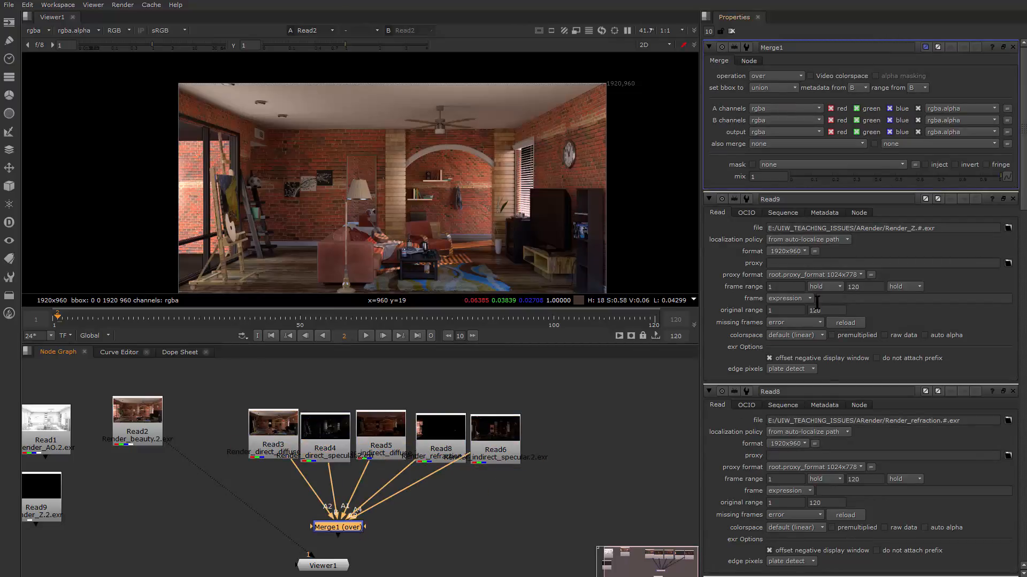
{"action": "left_click_drag", "start_coordinate": [364, 524], "coordinate": [377, 525]}
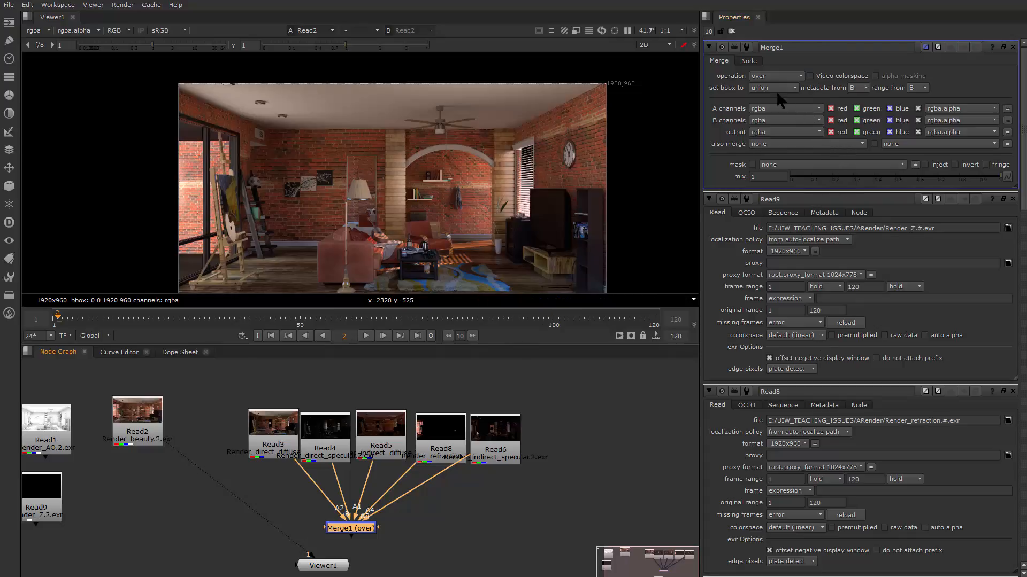
Step: Set the Merge1 operation to plus and display its result in Viewer1
{"action": "left_click", "coordinate": [785, 75]}
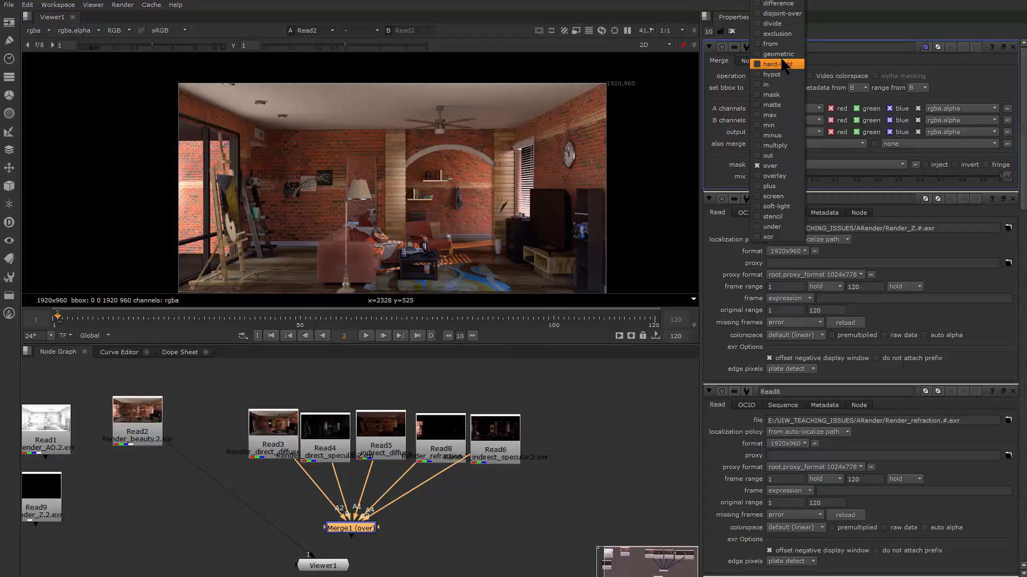
{"action": "left_click", "coordinate": [770, 185]}
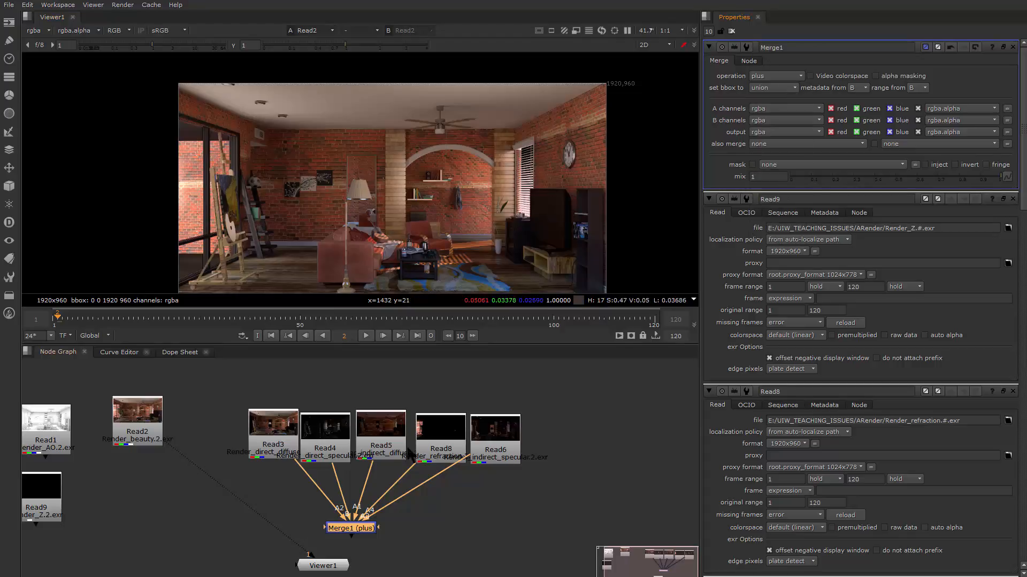
{"action": "left_click_drag", "start_coordinate": [359, 534], "coordinate": [394, 532]}
{"action": "key", "text": "1"}
Step: Set the Merge1 operation to screen and inspect the wall and lamp area of the image up close
{"action": "left_click", "coordinate": [775, 76]}
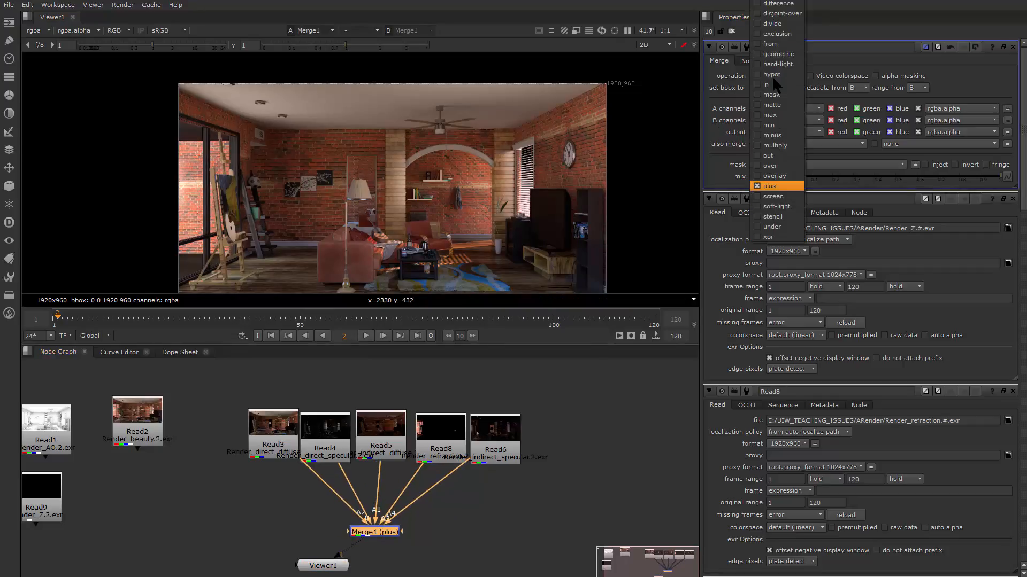
{"action": "left_click", "coordinate": [777, 197]}
{"action": "scroll", "coordinate": [474, 124], "scroll_direction": "up", "scroll_amount": 5}
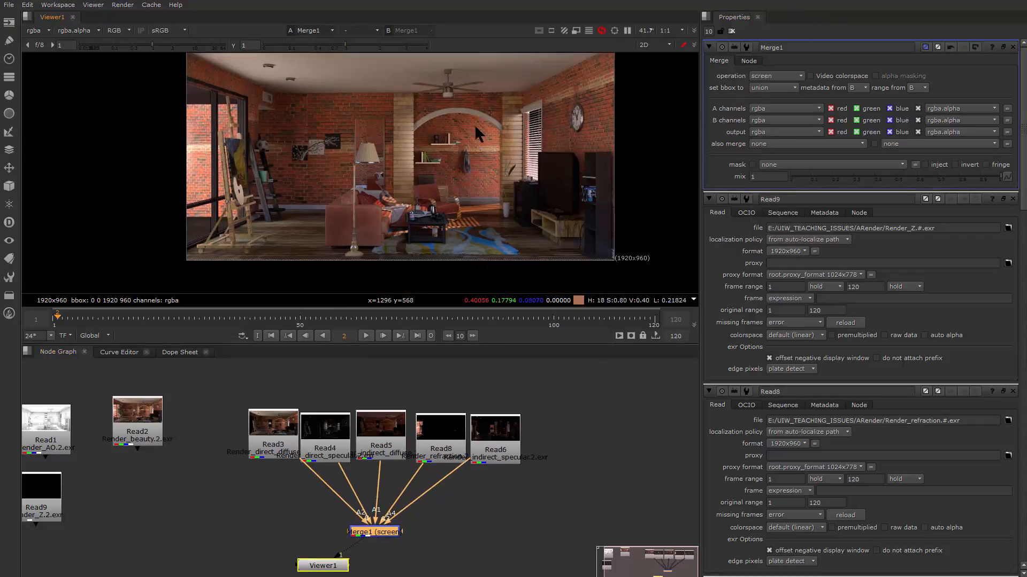
{"action": "scroll", "coordinate": [447, 176], "scroll_direction": "up", "scroll_amount": 5}
{"action": "left_click_drag", "start_coordinate": [425, 97], "coordinate": [446, 225]}
Step: Switch the Merge1 operation to plus and back to screen to compare the two results
{"action": "left_click", "coordinate": [772, 76]}
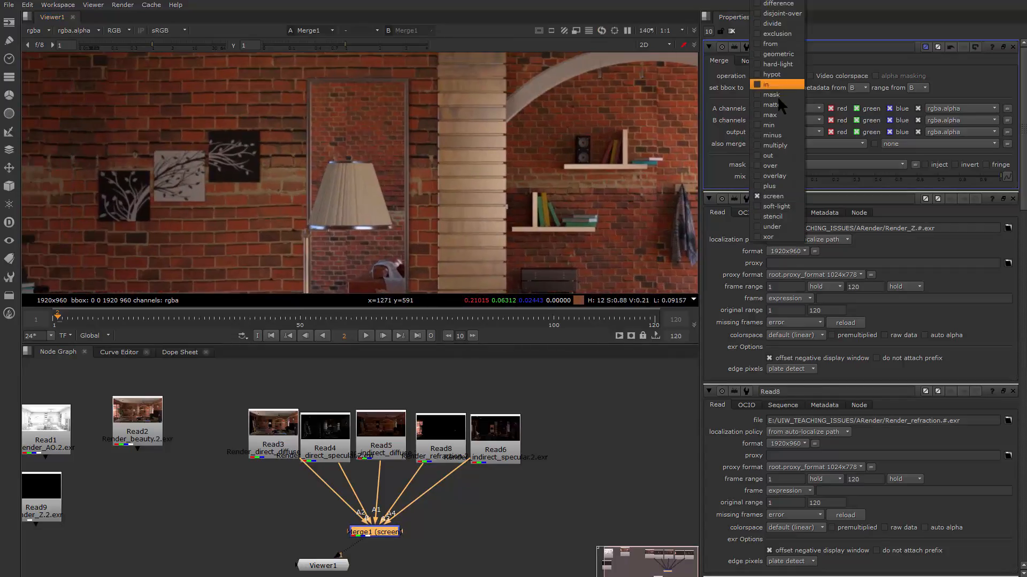
{"action": "left_click", "coordinate": [778, 182]}
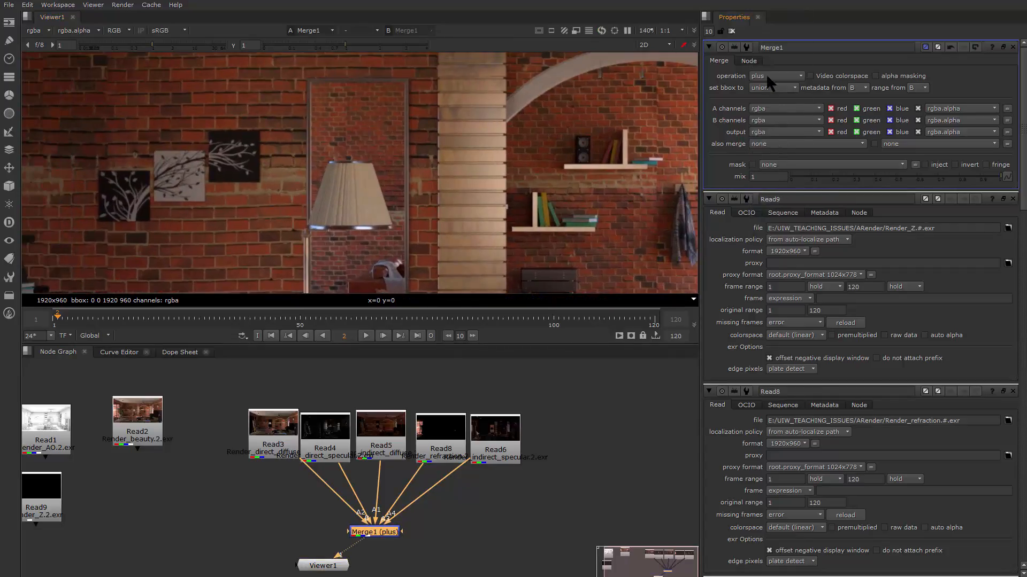
{"action": "left_click", "coordinate": [768, 75]}
{"action": "left_click", "coordinate": [777, 196]}
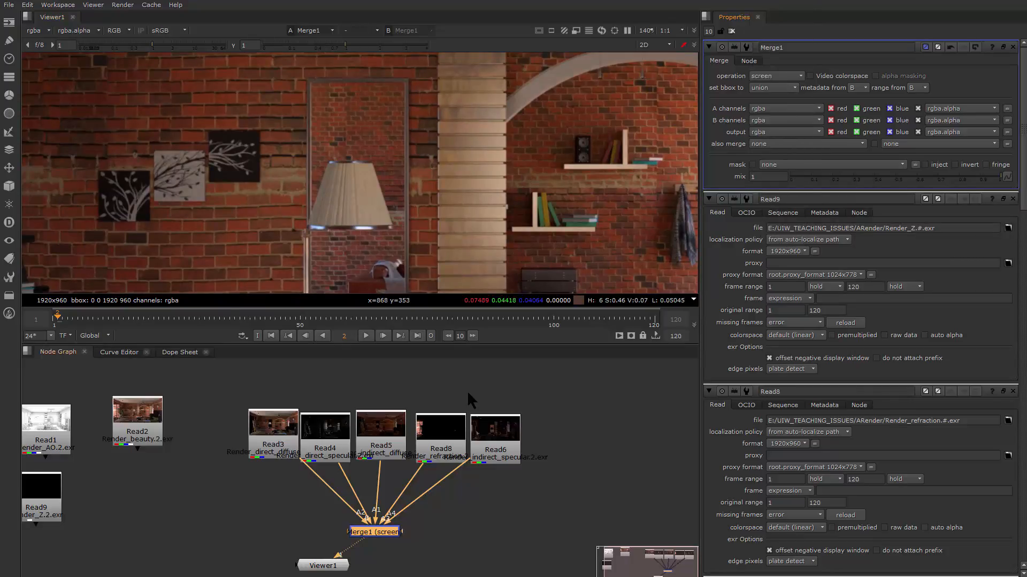
Step: Show Render_beauty through the viewer's second input and set the Merge1 operation back to plus
{"action": "left_click_drag", "start_coordinate": [136, 430], "coordinate": [174, 443]}
{"action": "key", "text": "2"}
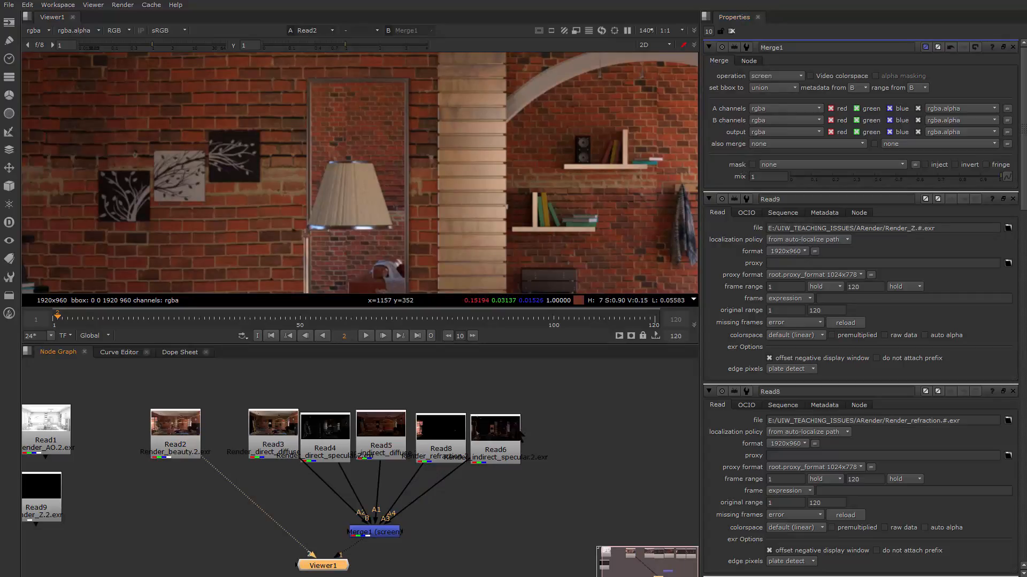
{"action": "left_click", "coordinate": [385, 533]}
{"action": "left_click", "coordinate": [781, 75]}
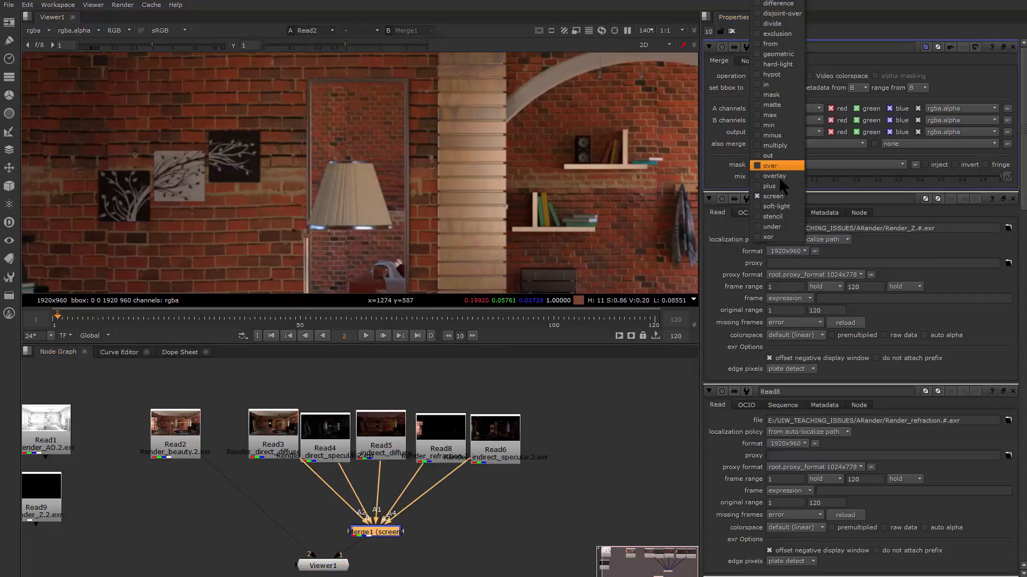
{"action": "left_click", "coordinate": [773, 192]}
{"action": "left_click_drag", "start_coordinate": [425, 214], "coordinate": [595, 275]}
{"action": "left_click_drag", "start_coordinate": [605, 220], "coordinate": [487, 163]}
{"action": "mouse_move", "coordinate": [173, 439]}
{"action": "left_mouse_down"}
{"action": "mouse_move", "coordinate": [161, 444]}
{"action": "mouse_move", "coordinate": [188, 443]}
{"action": "mouse_move", "coordinate": [175, 443]}
{"action": "left_mouse_up"}
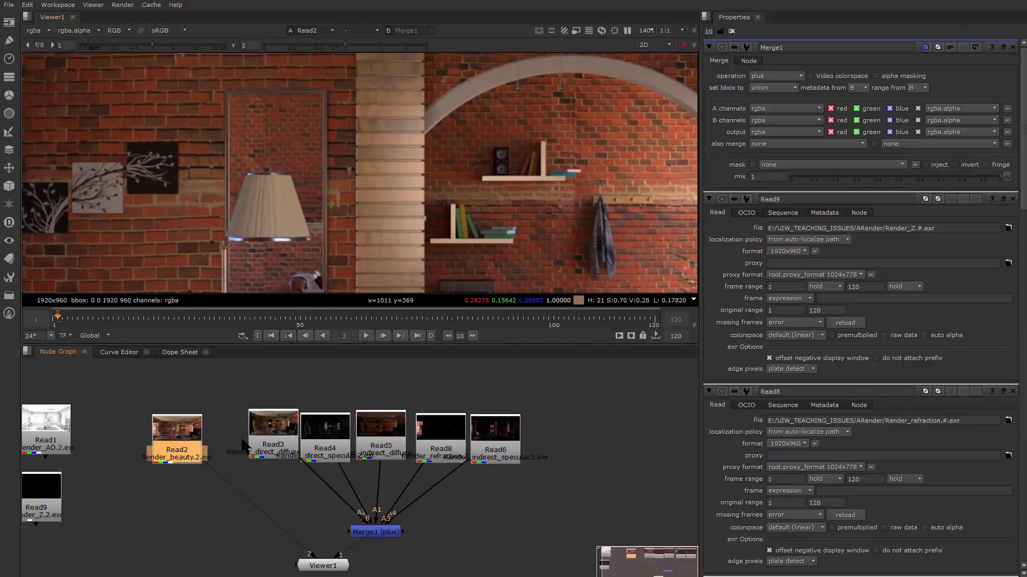
{"action": "left_click_drag", "start_coordinate": [280, 445], "coordinate": [328, 445]}
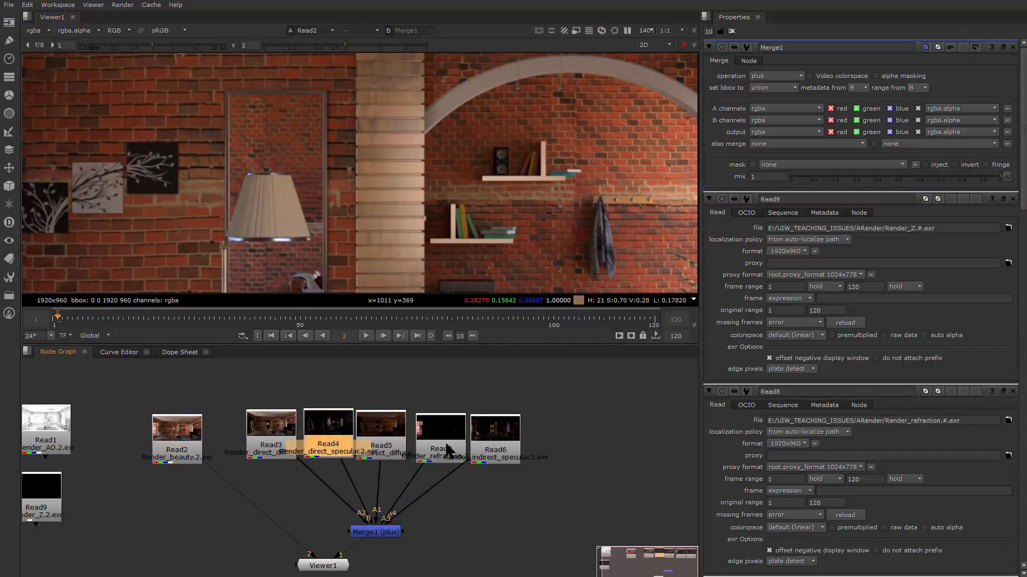
{"action": "left_click_drag", "start_coordinate": [448, 451], "coordinate": [496, 447]}
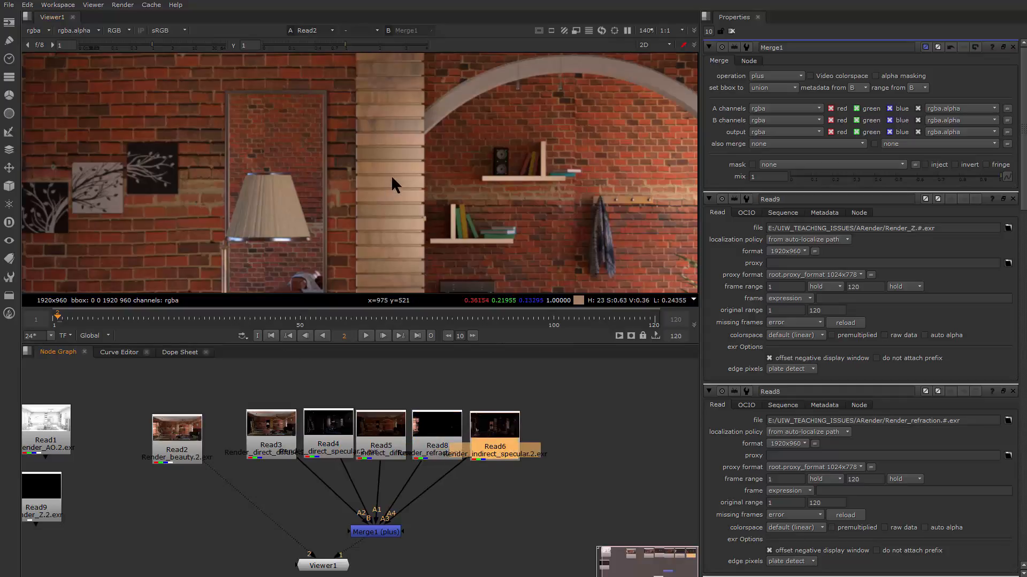
{"action": "left_click_drag", "start_coordinate": [395, 184], "coordinate": [412, 188]}
Step: Connect Render_beauty to Viewer1's input 1 and Merge1 to input 2, and move Viewer1 clear of the Merge node
{"action": "left_click_drag", "start_coordinate": [180, 449], "coordinate": [162, 453]}
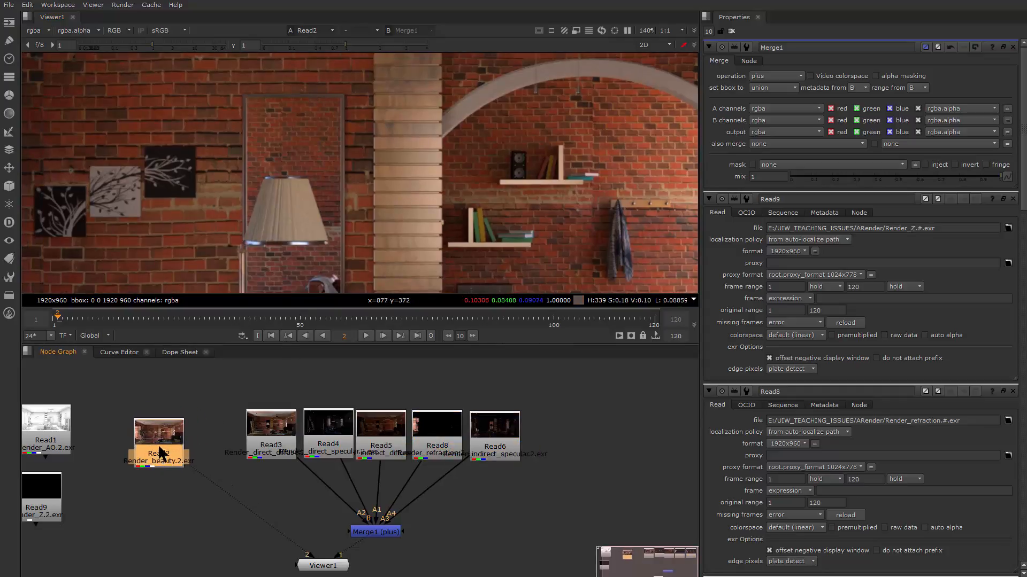
{"action": "key", "text": "1"}
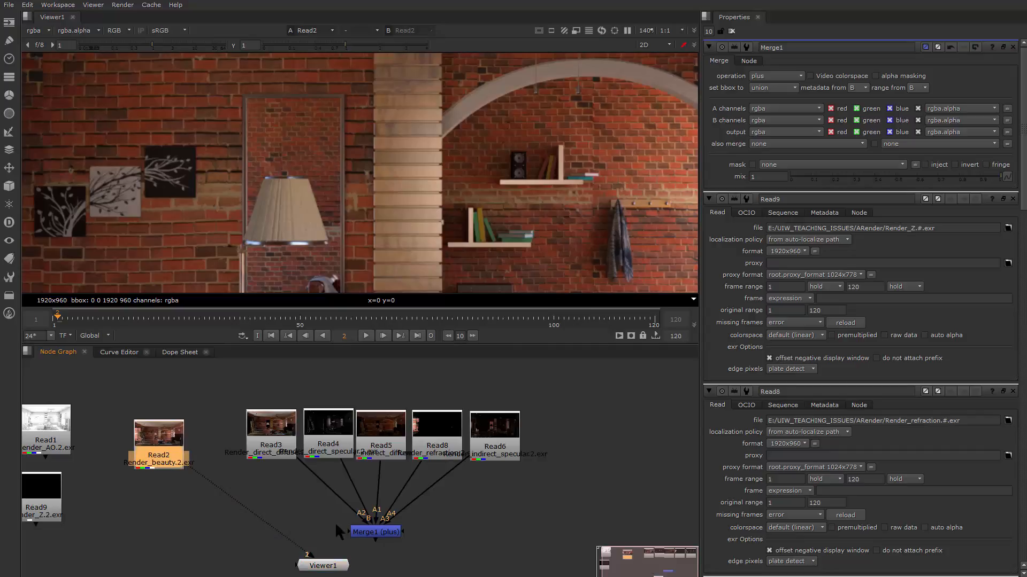
{"action": "left_click_drag", "start_coordinate": [387, 531], "coordinate": [397, 528]}
{"action": "key", "text": "2"}
{"action": "left_click_drag", "start_coordinate": [315, 565], "coordinate": [213, 545]}
Step: Inspect the B and A1 to A4 connections running from the five Read nodes into Merge1
{"action": "scroll", "coordinate": [235, 527], "scroll_direction": "up", "scroll_amount": 3}
{"action": "left_click_drag", "start_coordinate": [271, 485], "coordinate": [366, 566]}
{"action": "left_click_drag", "start_coordinate": [256, 420], "coordinate": [367, 536]}
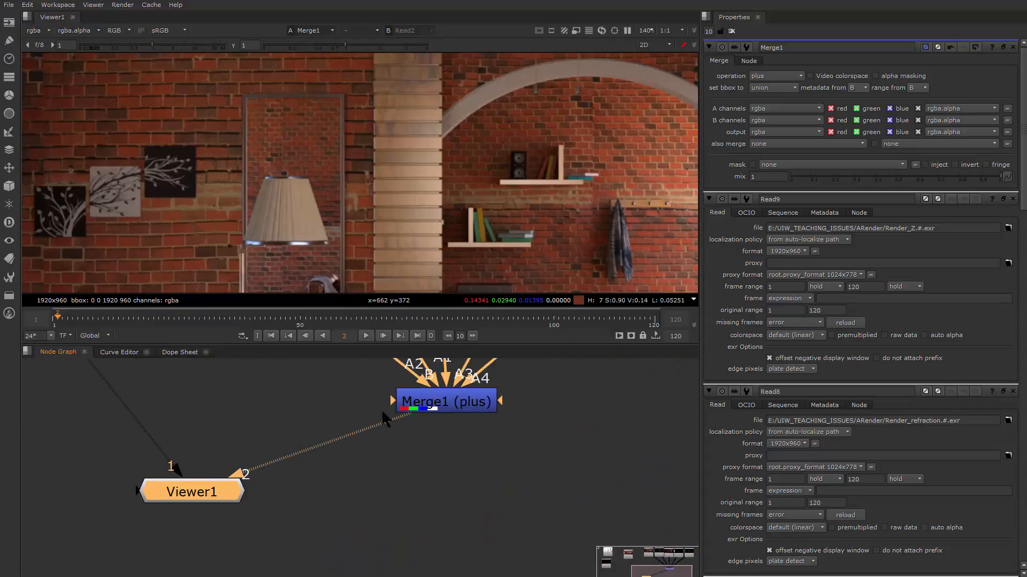
{"action": "left_click_drag", "start_coordinate": [383, 415], "coordinate": [390, 554]}
{"action": "scroll", "coordinate": [325, 533], "scroll_direction": "up", "scroll_amount": 2}
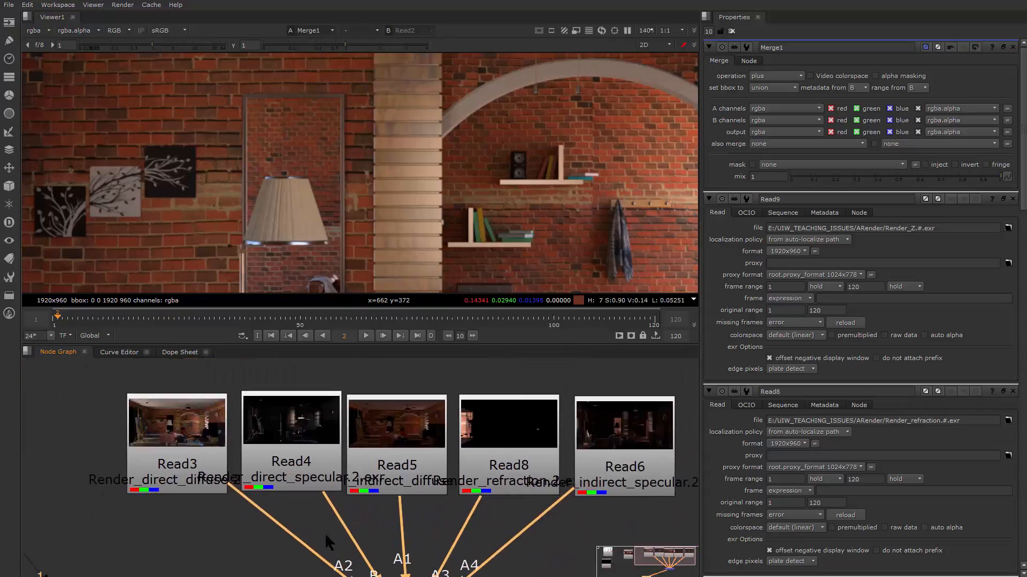
Step: Toggle the viewer repeatedly between Render_beauty and Merge1 to compare the lamp and surrounding brick wall
{"action": "scroll", "coordinate": [213, 488], "scroll_direction": "down", "scroll_amount": 1}
{"action": "left_click_drag", "start_coordinate": [212, 488], "coordinate": [397, 386]}
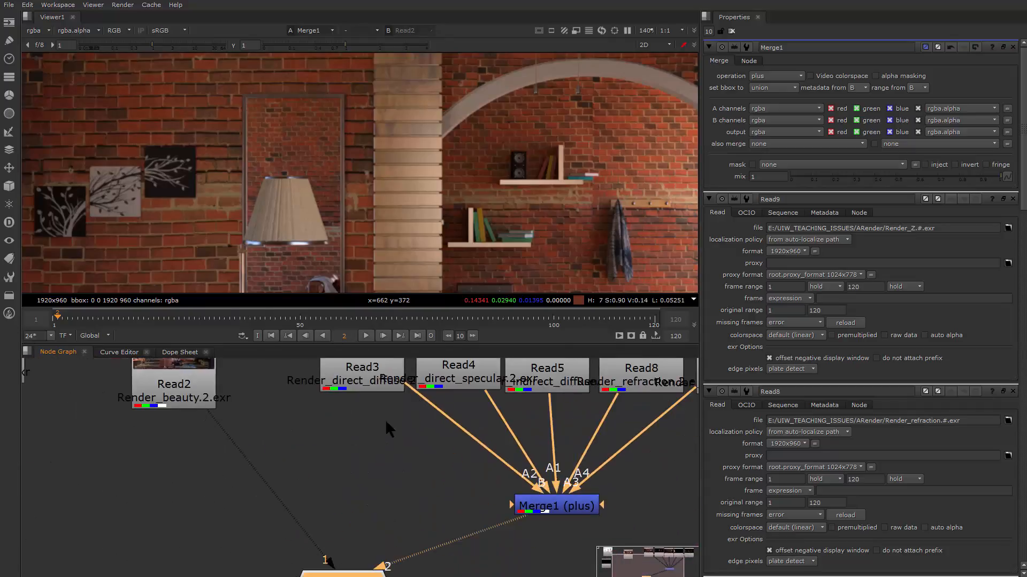
{"action": "left_click_drag", "start_coordinate": [361, 422], "coordinate": [378, 471]}
{"action": "left_click_drag", "start_coordinate": [378, 401], "coordinate": [358, 394]}
{"action": "left_click_drag", "start_coordinate": [301, 191], "coordinate": [317, 177]}
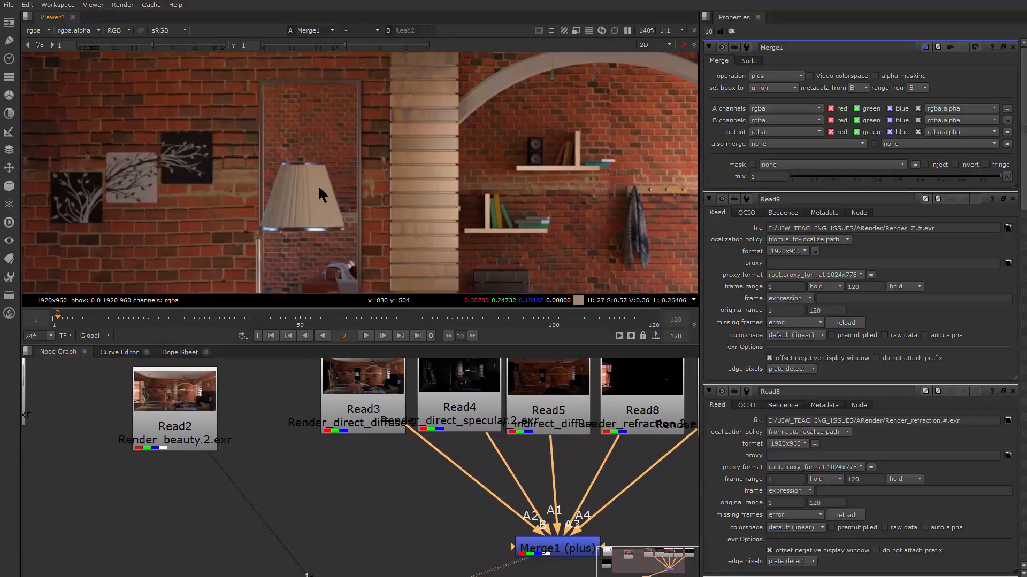
{"action": "key", "text": "1"}
{"action": "key", "text": "2"}
{"action": "key", "text": "1"}
{"action": "key", "text": "2"}
{"action": "key", "text": "2"}
{"action": "left_click_drag", "start_coordinate": [394, 467], "coordinate": [402, 394]}
{"action": "key", "text": "1"}
{"action": "key", "text": "2"}
{"action": "key", "text": "1"}
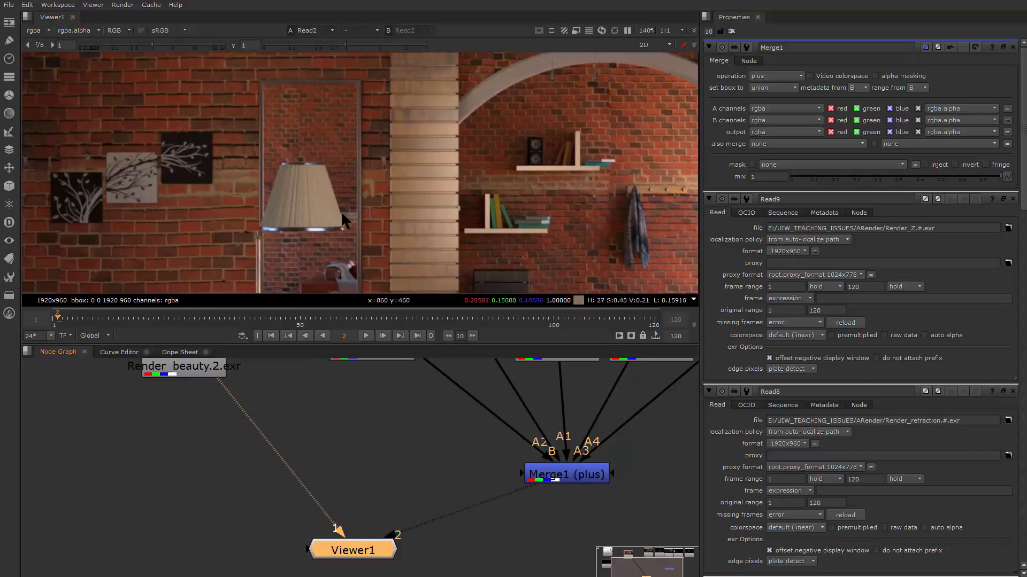
{"action": "key", "text": "2"}
Step: Compare the arch, shelves and window blinds between Render_beauty and Merge1
{"action": "left_click_drag", "start_coordinate": [444, 196], "coordinate": [311, 206]}
{"action": "key", "text": "1"}
{"action": "key", "text": "2"}
{"action": "key", "text": "1"}
{"action": "key", "text": "2"}
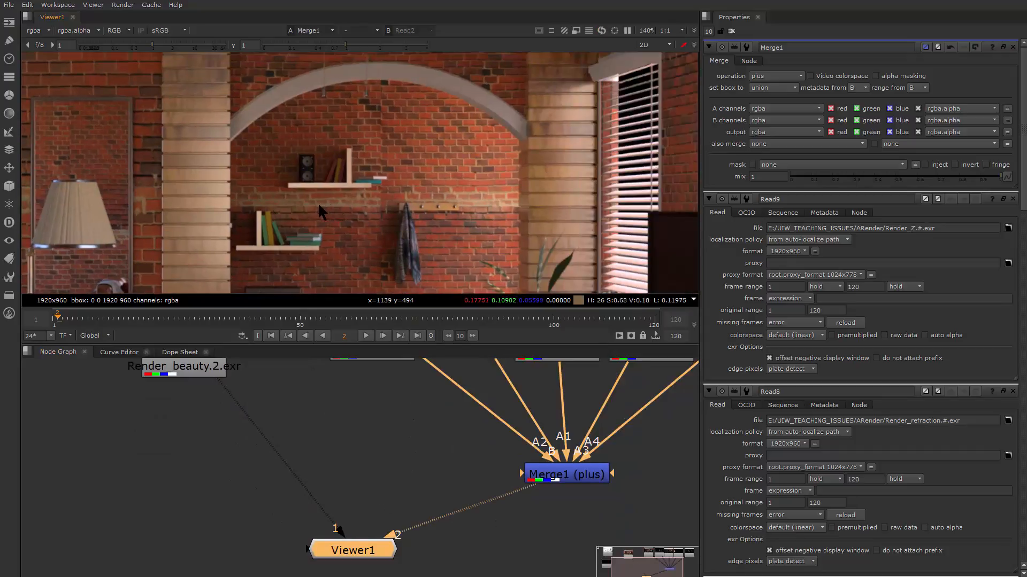
Step: Compare the wall pictures and floor lamp between the beauty pass and the merged passes
{"action": "left_click_drag", "start_coordinate": [136, 185], "coordinate": [360, 184]}
{"action": "left_click_drag", "start_coordinate": [248, 201], "coordinate": [370, 178]}
{"action": "key", "text": "1"}
{"action": "key", "text": "2"}
{"action": "key", "text": "1"}
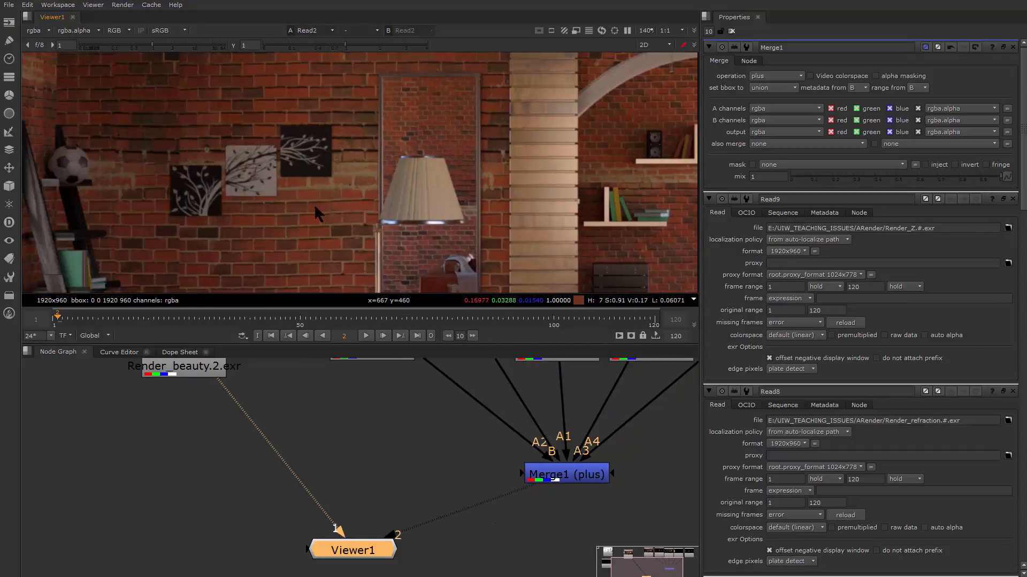
{"action": "key", "text": "2"}
{"action": "key", "text": "1"}
{"action": "key", "text": "2"}
{"action": "left_click_drag", "start_coordinate": [413, 220], "coordinate": [602, 180]}
{"action": "left_click_drag", "start_coordinate": [428, 176], "coordinate": [528, 196]}
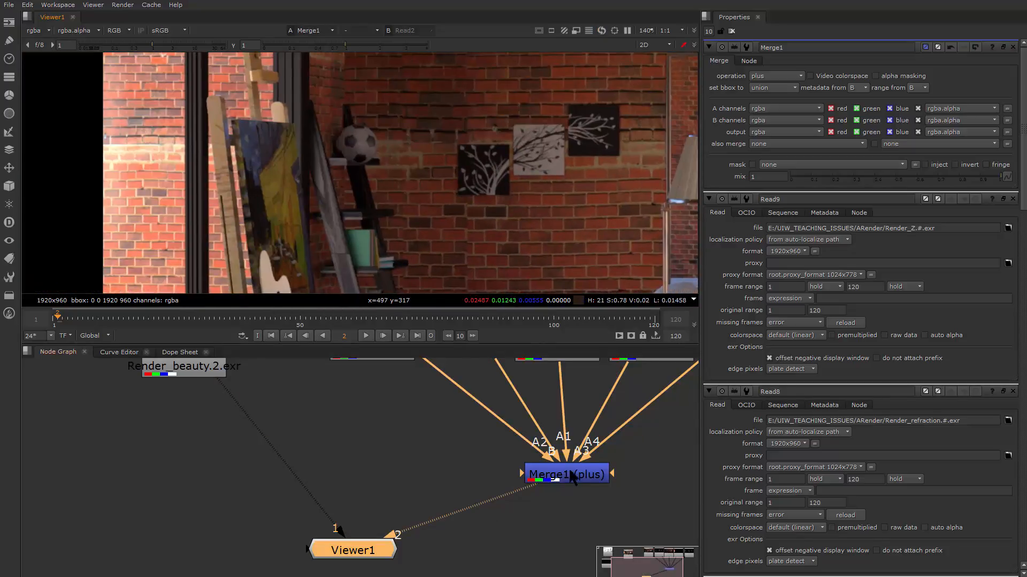
Step: Shift the five light-pass Read nodes away from Render_beauty to sit more centrally above Merge1, and nudge Read2
{"action": "left_click_drag", "start_coordinate": [570, 470], "coordinate": [576, 463]}
{"action": "left_click_drag", "start_coordinate": [501, 425], "coordinate": [330, 539]}
{"action": "scroll", "coordinate": [331, 539], "scroll_direction": "down", "scroll_amount": 1}
{"action": "left_click_drag", "start_coordinate": [192, 387], "coordinate": [599, 517]}
{"action": "left_click_drag", "start_coordinate": [158, 375], "coordinate": [601, 516]}
{"action": "left_click_drag", "start_coordinate": [426, 467], "coordinate": [476, 457]}
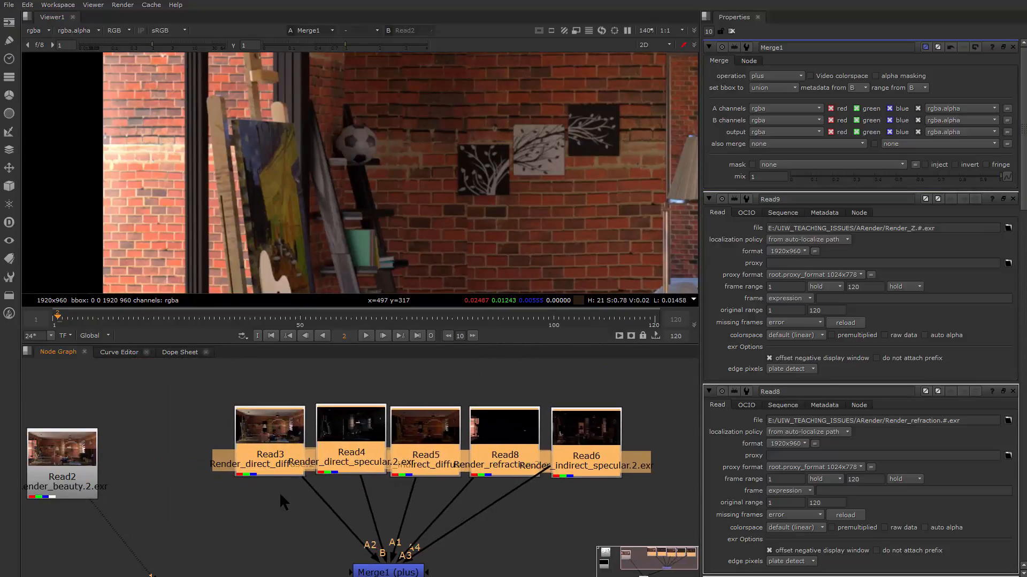
{"action": "left_click_drag", "start_coordinate": [279, 495], "coordinate": [413, 447]}
{"action": "left_click_drag", "start_coordinate": [462, 415], "coordinate": [456, 420]}
{"action": "left_click", "coordinate": [449, 443]}
{"action": "left_click", "coordinate": [456, 420]}
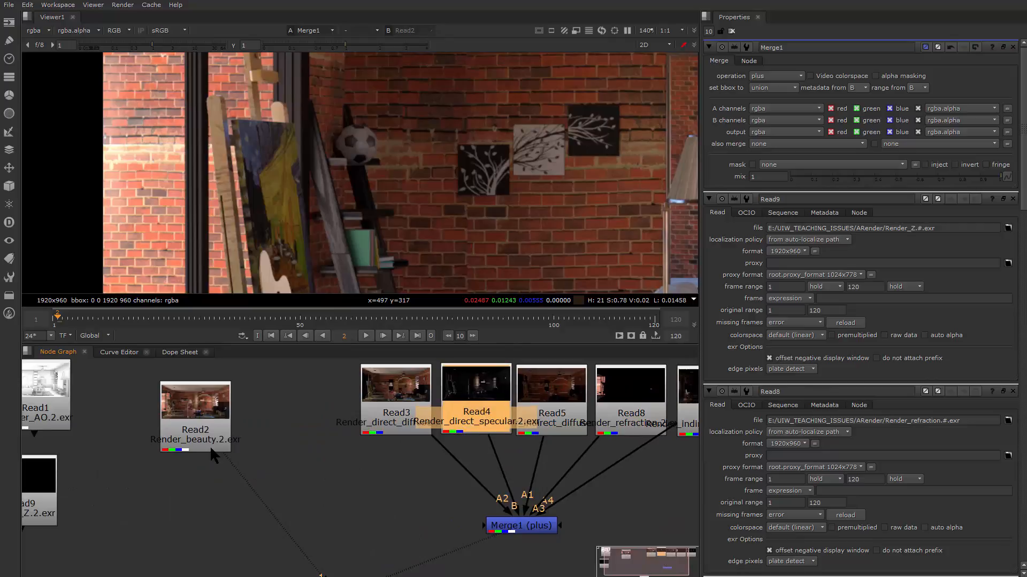
{"action": "left_click_drag", "start_coordinate": [214, 456], "coordinate": [218, 450]}
Step: Toggle between Merge1 and Render_beauty to compare the easel, ladder shelf and wall pictures
{"action": "left_click_drag", "start_coordinate": [351, 234], "coordinate": [271, 219]}
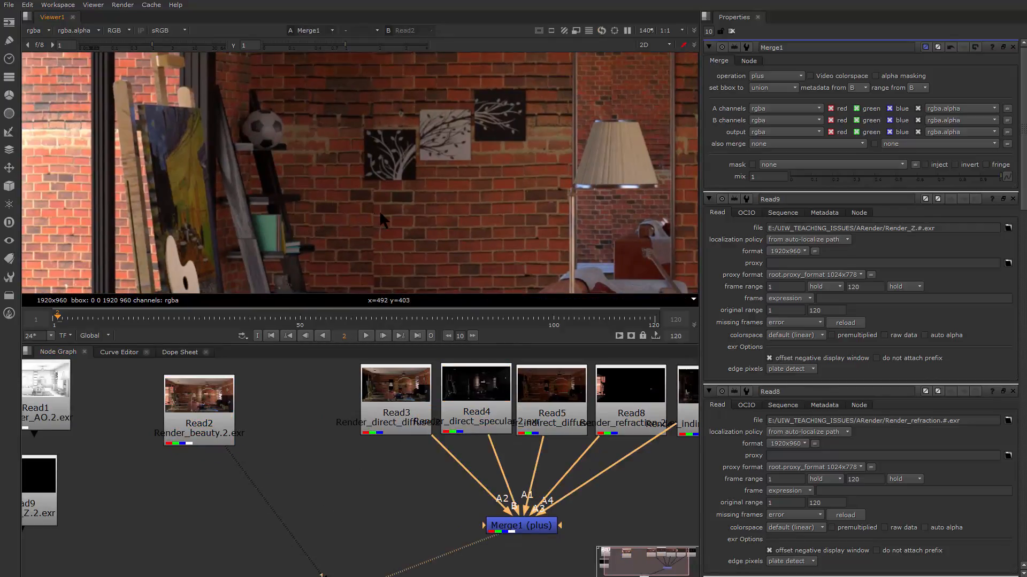
{"action": "key", "text": "1"}
{"action": "key", "text": "2"}
{"action": "key", "text": "1"}
{"action": "key", "text": "2"}
{"action": "key", "text": "1"}
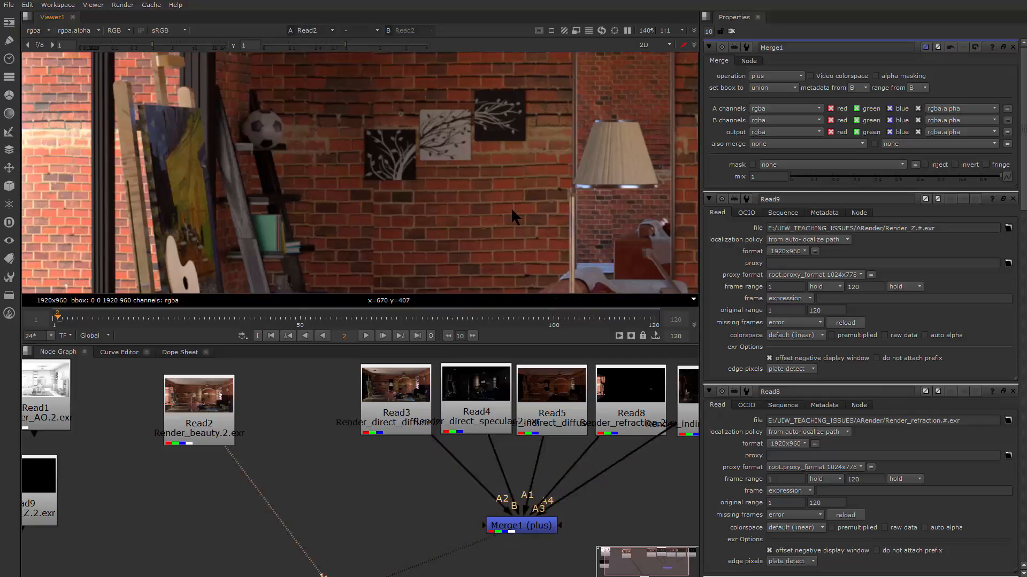
{"action": "key", "text": "2"}
{"action": "key", "text": "1"}
Step: Place Viewer1 below Merge1 and disconnect Render_beauty from the viewer's input 1
{"action": "left_click_drag", "start_coordinate": [452, 575], "coordinate": [300, 514]}
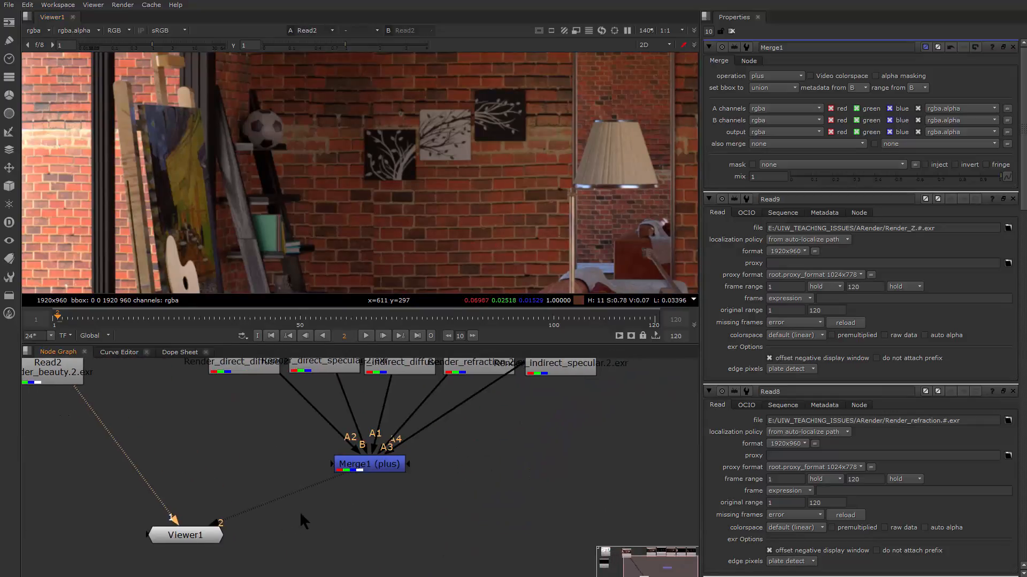
{"action": "left_click_drag", "start_coordinate": [211, 529], "coordinate": [386, 551]}
{"action": "left_click_drag", "start_coordinate": [247, 362], "coordinate": [276, 444]}
{"action": "left_click", "coordinate": [275, 444]}
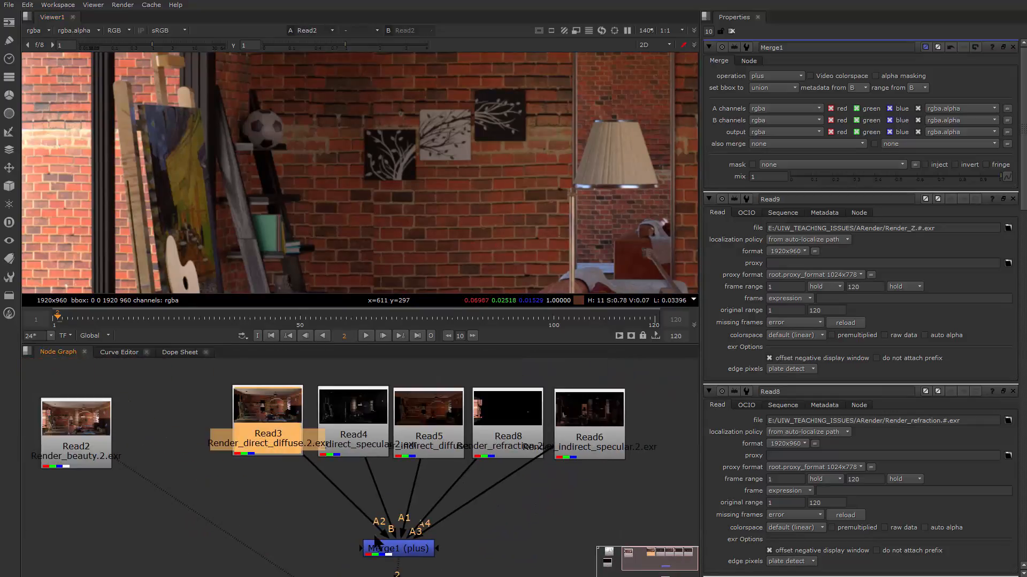
{"action": "left_click_drag", "start_coordinate": [375, 536], "coordinate": [401, 420]}
{"action": "left_click_drag", "start_coordinate": [385, 514], "coordinate": [338, 497]}
{"action": "left_click_drag", "start_coordinate": [414, 526], "coordinate": [434, 550]}
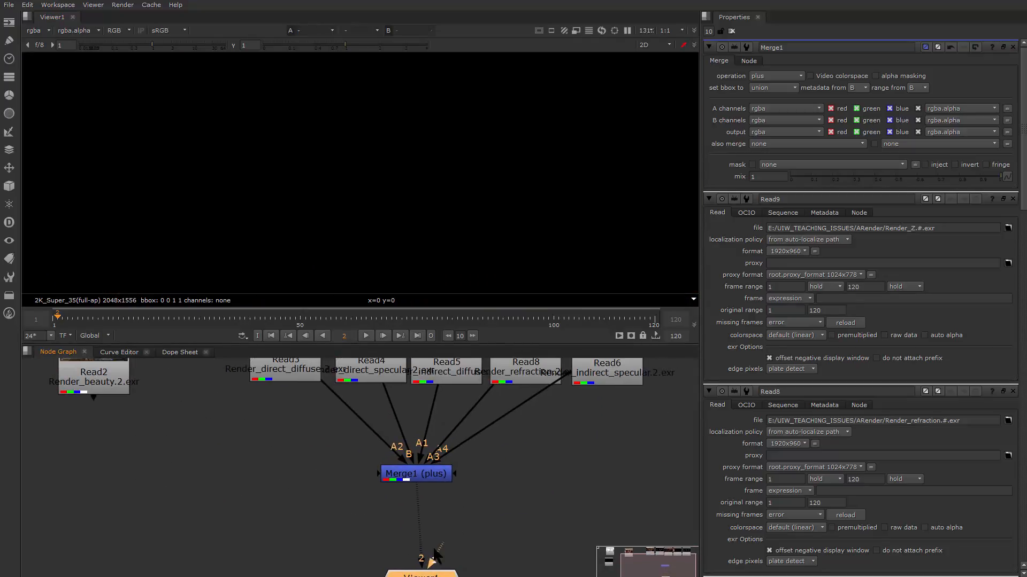
Step: Connect Merge1 to Viewer1's input 1 and review the five light-pass Read nodes feeding it
{"action": "left_click", "coordinate": [434, 554]}
{"action": "left_click", "coordinate": [412, 476]}
{"action": "key", "text": "1"}
{"action": "left_click_drag", "start_coordinate": [334, 410], "coordinate": [322, 541]}
{"action": "left_click_drag", "start_coordinate": [224, 412], "coordinate": [652, 534]}
{"action": "left_click_drag", "start_coordinate": [465, 535], "coordinate": [467, 433]}
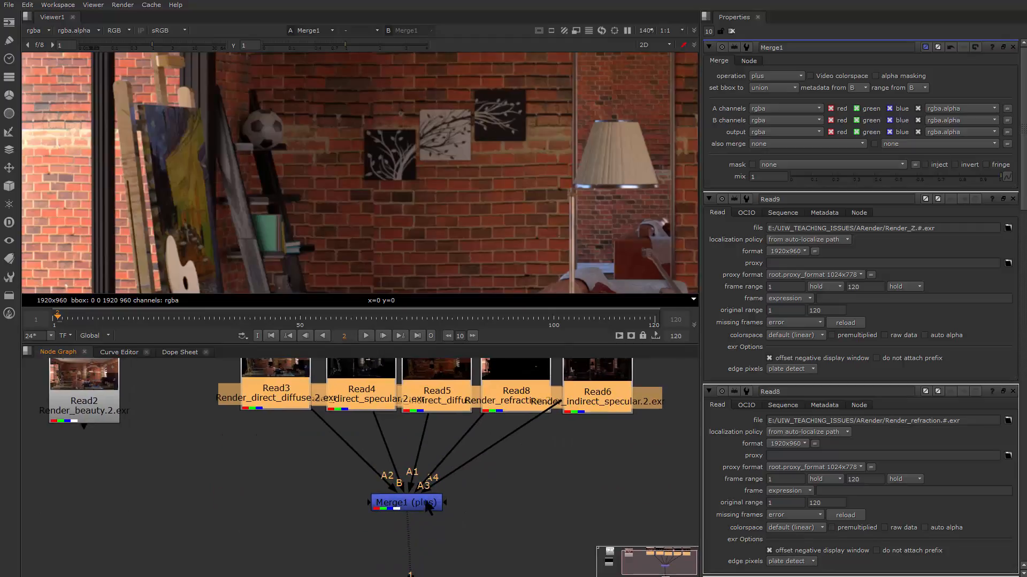
{"action": "left_click", "coordinate": [427, 509]}
{"action": "left_click_drag", "start_coordinate": [464, 532], "coordinate": [446, 498]}
Step: Move the Nuke window aside and select the layers from Render_AO to Render_indirect_specular in After Effects
{"action": "key", "text": "super+Right"}
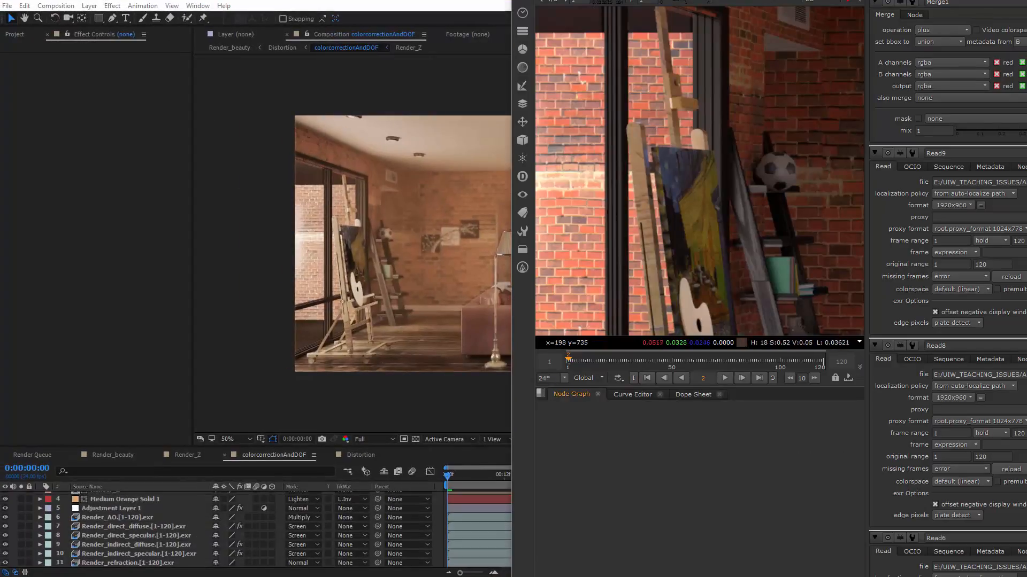
{"action": "left_click_drag", "start_coordinate": [679, 1], "coordinate": [622, 94]}
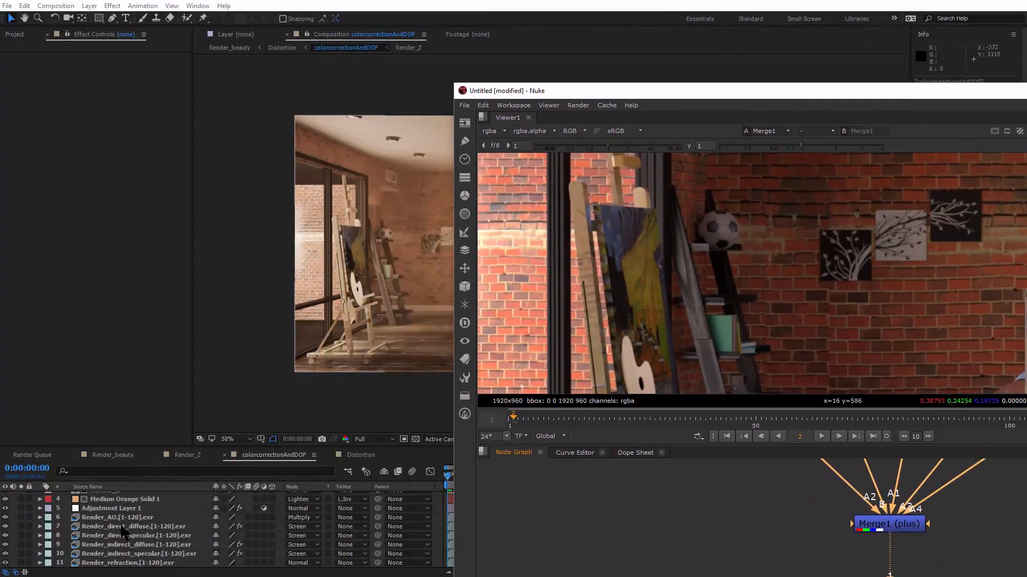
{"action": "left_click", "coordinate": [122, 520]}
{"action": "left_click", "coordinate": [147, 554], "text": "shift"}
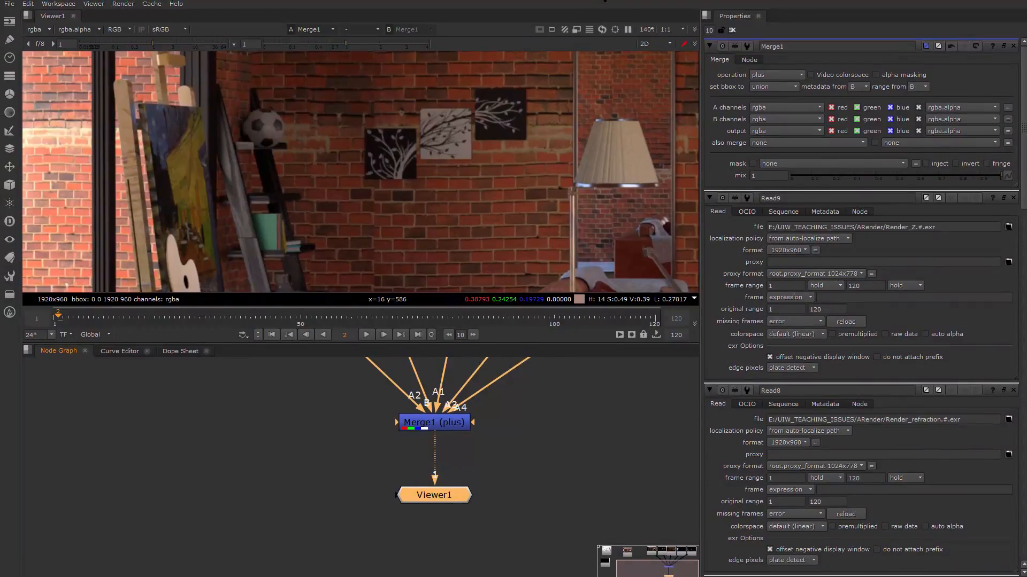
Step: Return to Nuke and move the five light-pass Read nodes upward to open space above Merge1
{"action": "left_click_drag", "start_coordinate": [397, 360], "coordinate": [372, 454]}
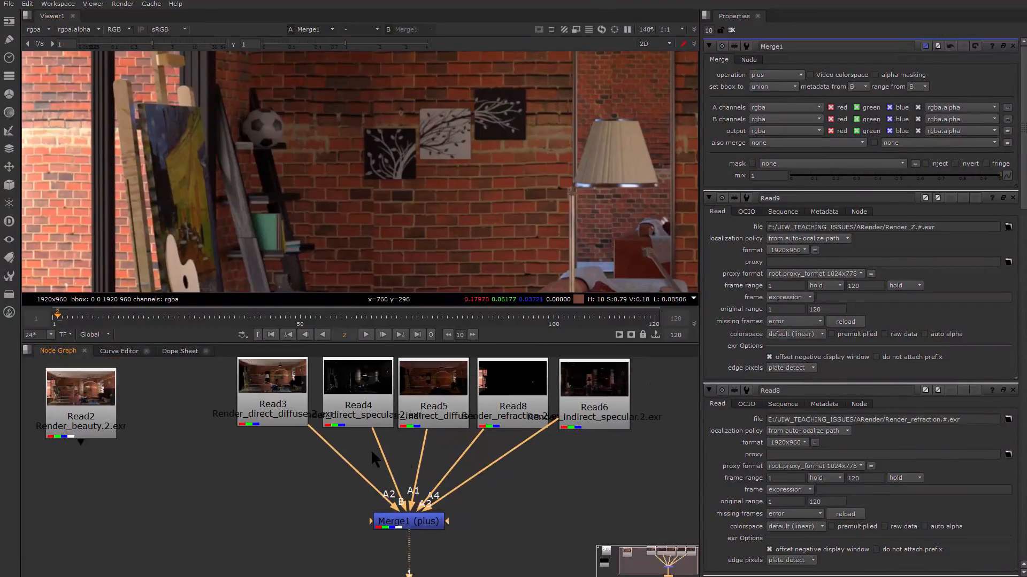
{"action": "left_click_drag", "start_coordinate": [279, 453], "coordinate": [278, 519]}
{"action": "left_click_drag", "start_coordinate": [190, 386], "coordinate": [677, 503]}
{"action": "left_click_drag", "start_coordinate": [609, 489], "coordinate": [604, 433]}
{"action": "left_click_drag", "start_coordinate": [399, 501], "coordinate": [428, 452]}
{"action": "left_click", "coordinate": [308, 482]}
{"action": "left_click_drag", "start_coordinate": [308, 482], "coordinate": [362, 486]}
Step: Move Read3 slightly away from Read4 and show it through Viewer1's input 1, close up on the brick corner
{"action": "left_click", "coordinate": [299, 428]}
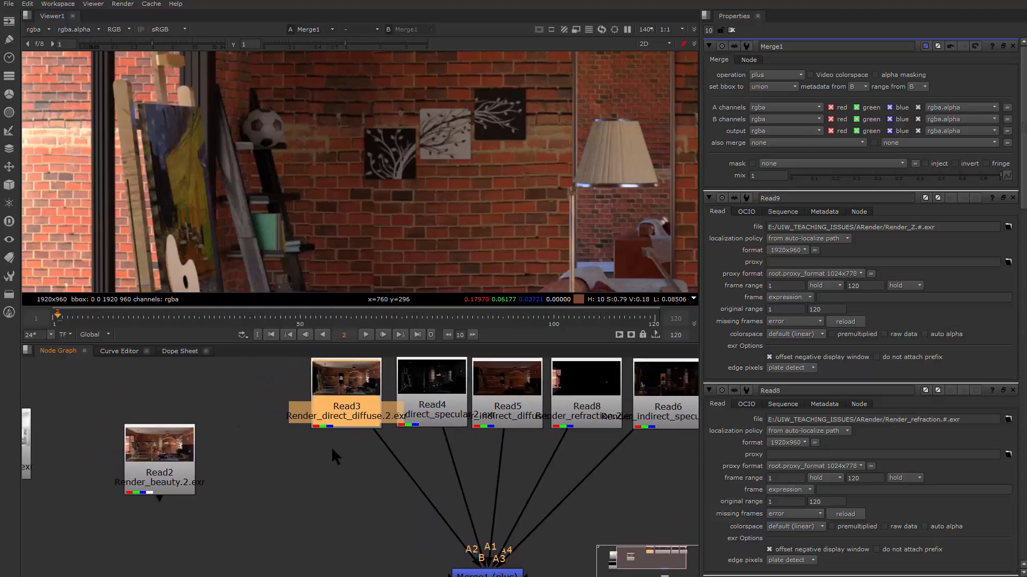
{"action": "left_click_drag", "start_coordinate": [330, 404], "coordinate": [320, 404]}
{"action": "key", "text": "1"}
{"action": "scroll", "coordinate": [300, 201], "scroll_direction": "up", "scroll_amount": 4}
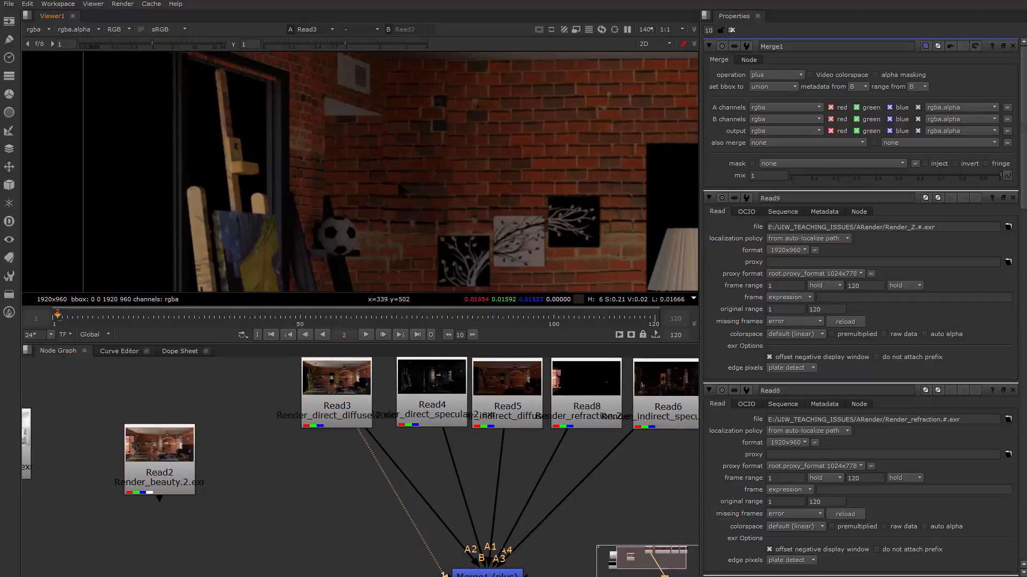
{"action": "scroll", "coordinate": [287, 172], "scroll_direction": "up", "scroll_amount": 1}
Step: Insert a Denoise node after Read3 and position it a little below the Read node
{"action": "left_click", "coordinate": [347, 399]}
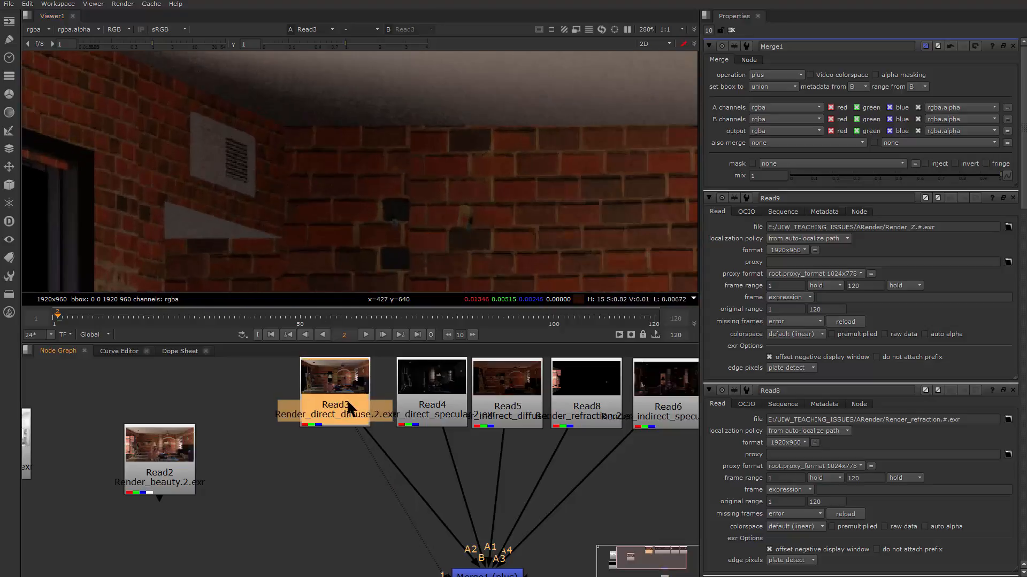
{"action": "key", "text": "Tab"}
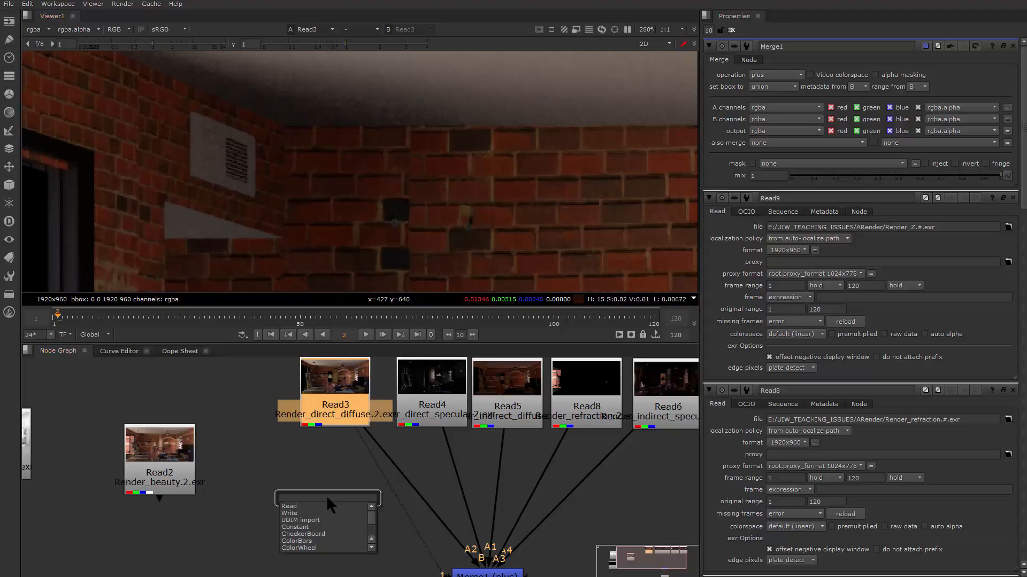
{"action": "type", "text": "deno"}
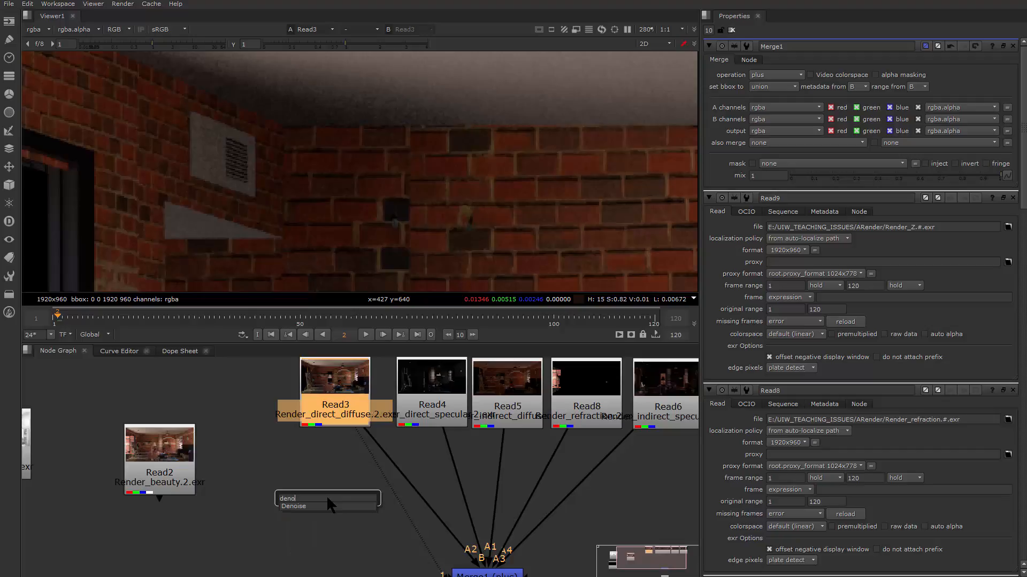
{"action": "key", "text": "Return"}
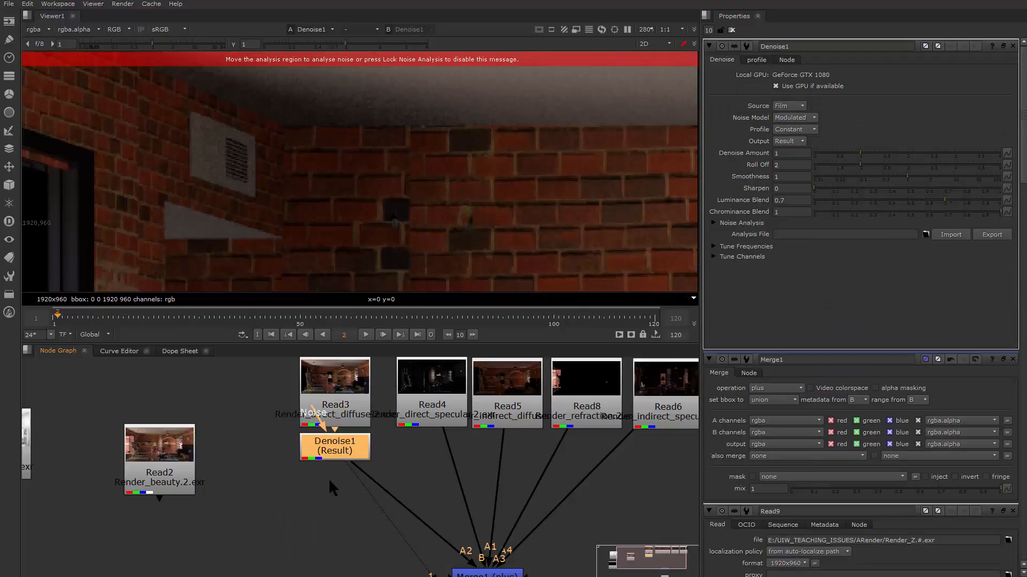
{"action": "left_click_drag", "start_coordinate": [338, 454], "coordinate": [339, 473]}
Step: Move Denoise1's noise analysis region onto the ceiling around the light fixture
{"action": "scroll", "coordinate": [398, 285], "scroll_direction": "down", "scroll_amount": 2}
{"action": "left_click_drag", "start_coordinate": [399, 283], "coordinate": [425, 174]}
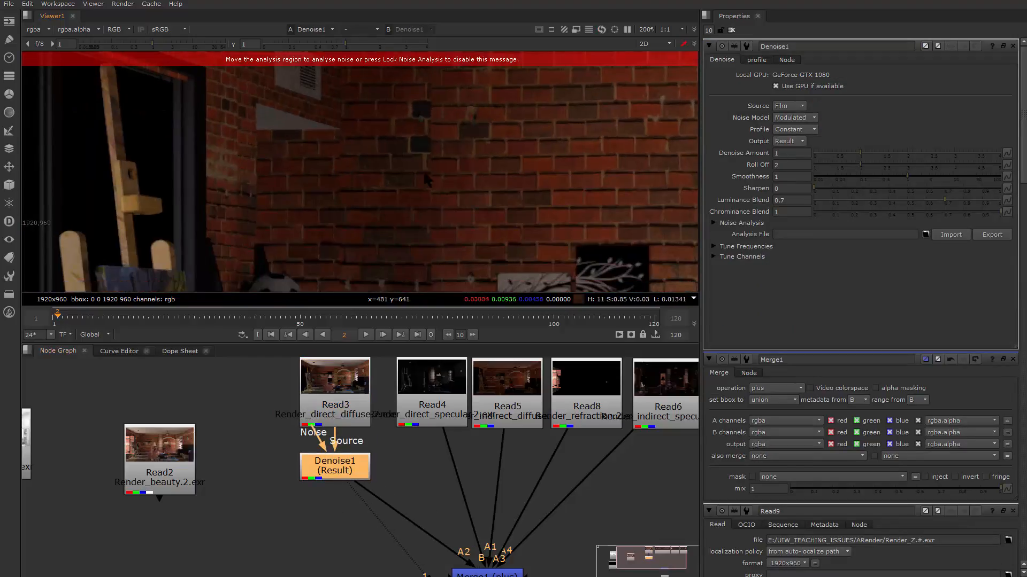
{"action": "scroll", "coordinate": [426, 179], "scroll_direction": "down", "scroll_amount": 6}
{"action": "left_click_drag", "start_coordinate": [345, 182], "coordinate": [353, 219]}
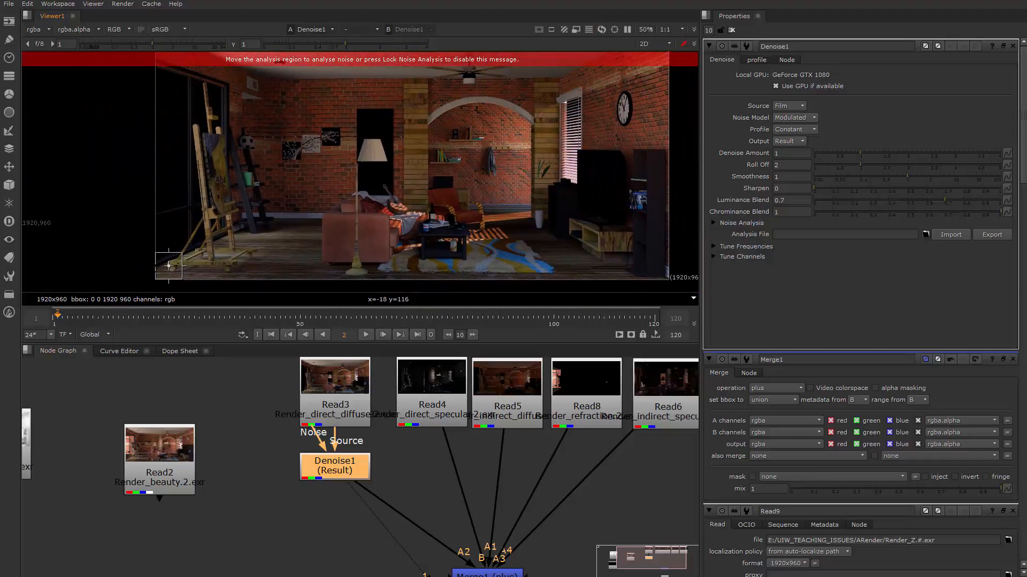
{"action": "left_click_drag", "start_coordinate": [169, 266], "coordinate": [271, 100]}
{"action": "scroll", "coordinate": [271, 100], "scroll_direction": "up", "scroll_amount": 8}
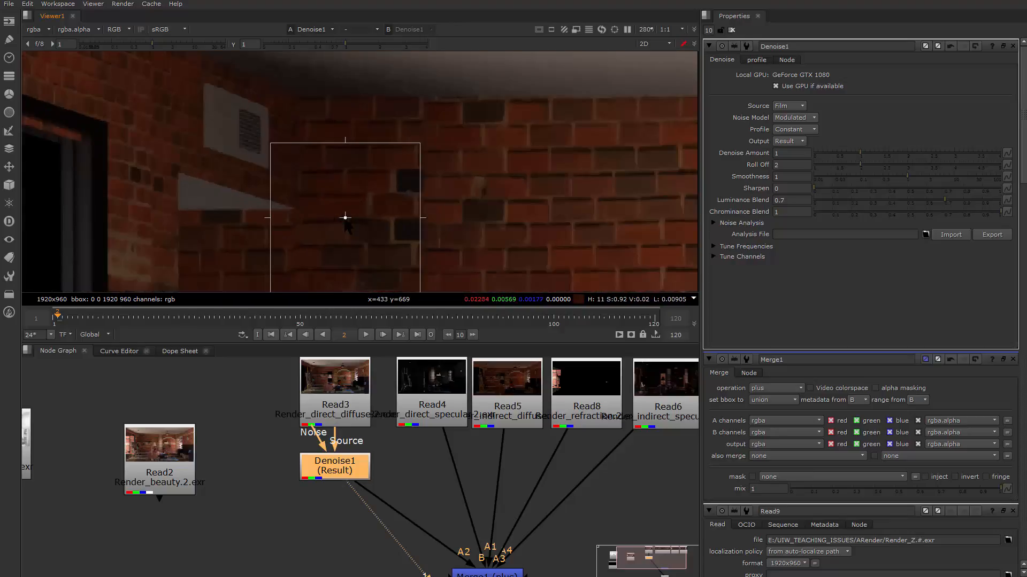
{"action": "left_click_drag", "start_coordinate": [338, 226], "coordinate": [366, 134]}
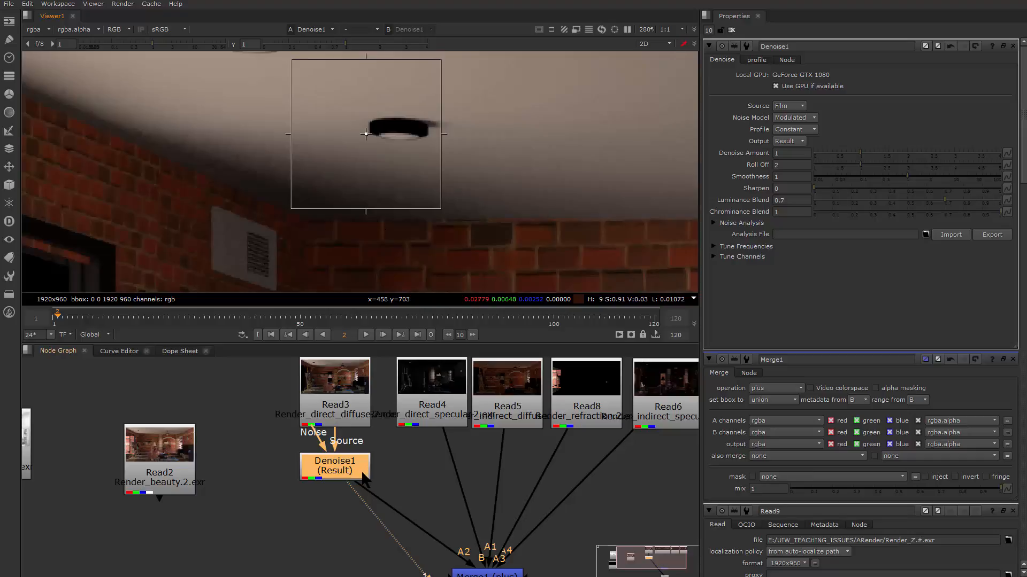
Step: Toggle Denoise1 off and on to compare the ceiling grain with and without noise reduction
{"action": "key", "text": "d"}
{"action": "key", "text": "d"}
{"action": "key", "text": "d"}
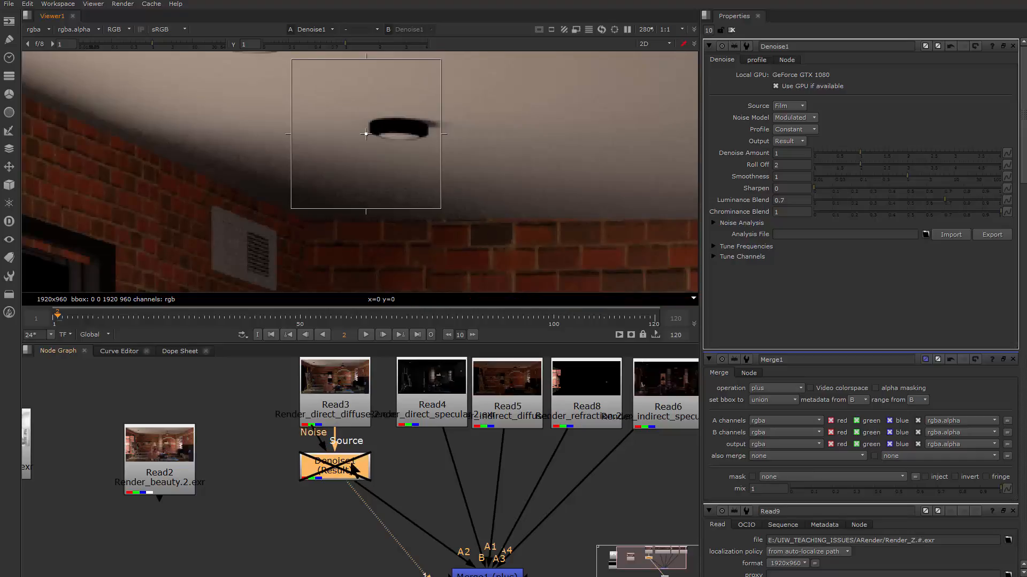
{"action": "scroll", "coordinate": [358, 209], "scroll_direction": "up", "scroll_amount": 3}
{"action": "scroll", "coordinate": [356, 205], "scroll_direction": "up", "scroll_amount": 1}
{"action": "key", "text": "d"}
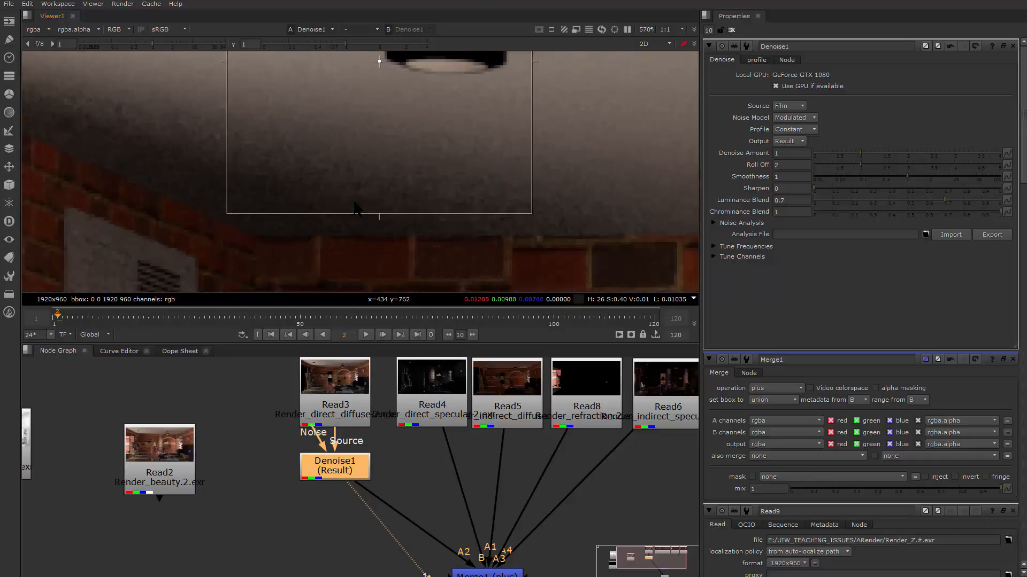
{"action": "key", "text": "d"}
{"action": "key", "text": "d"}
Step: Set Denoise1's Denoise Amount to 2.28 and move the node slightly lower beneath Read3
{"action": "left_click_drag", "start_coordinate": [860, 153], "coordinate": [875, 168]}
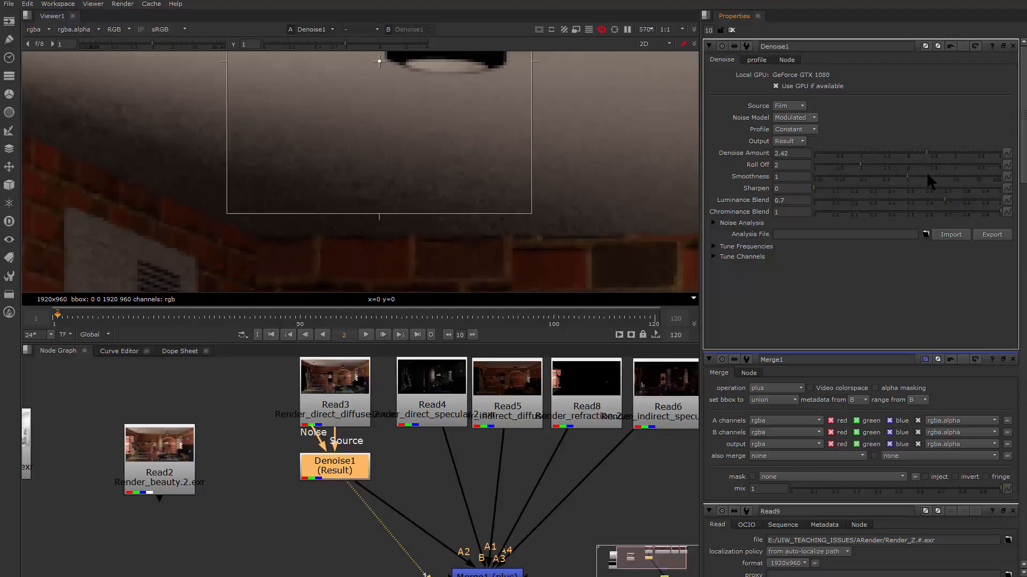
{"action": "left_click_drag", "start_coordinate": [345, 472], "coordinate": [346, 477]}
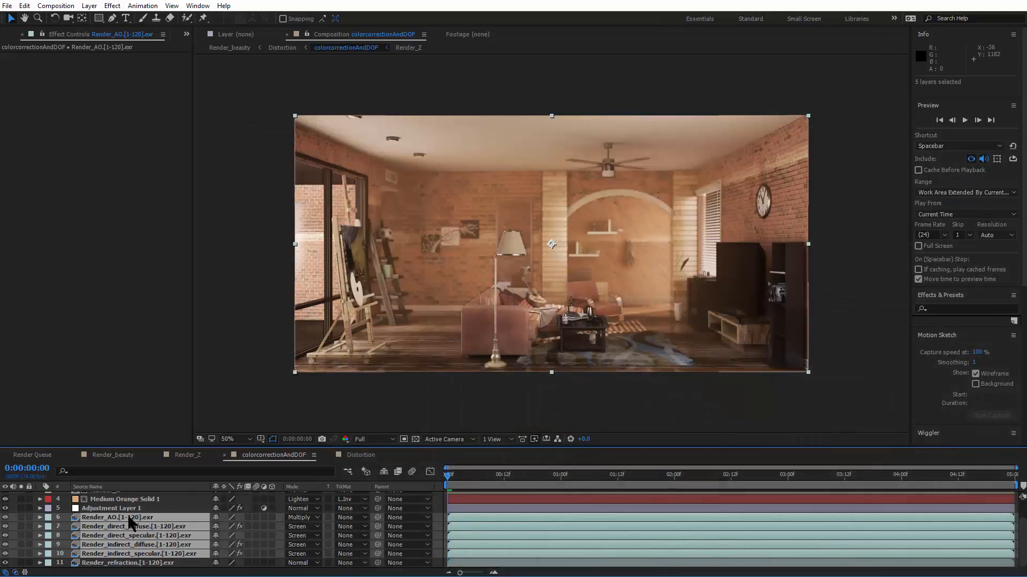
Step: Switch to After Effects and review the render-pass layers in the colorcorrectionAndDOF composition
{"action": "left_click", "coordinate": [174, 331]}
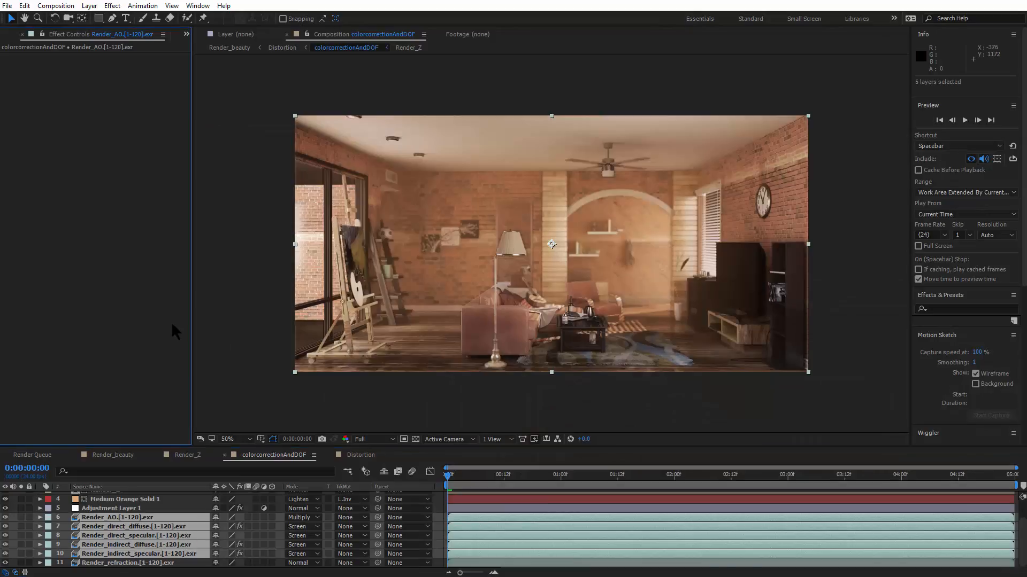
{"action": "left_click", "coordinate": [134, 551]}
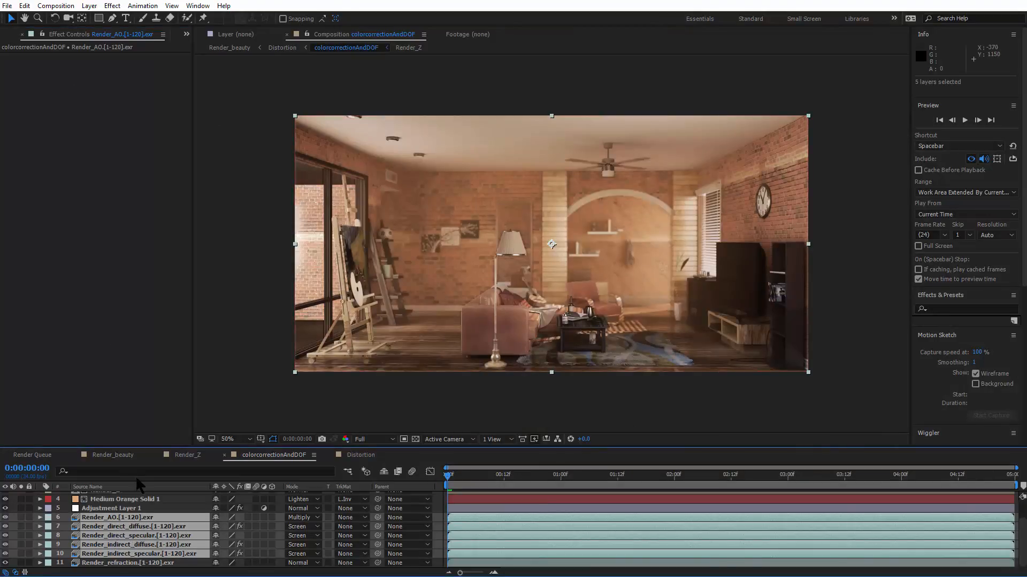
{"action": "left_click", "coordinate": [152, 564]}
{"action": "left_click", "coordinate": [152, 546]}
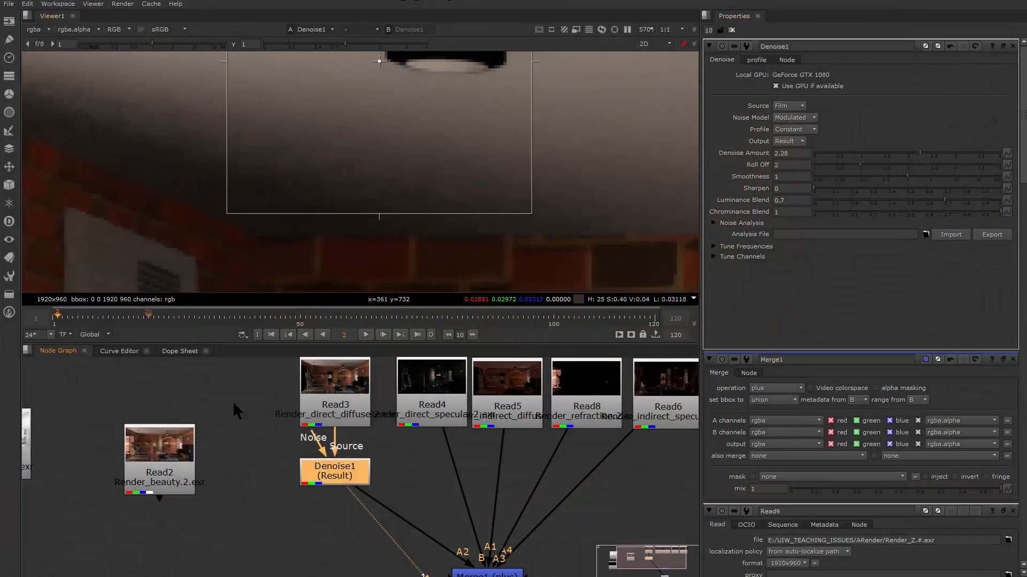
Step: Move the Viewer1 node to a clear spot below and beside Merge1 in the node graph
{"action": "left_click_drag", "start_coordinate": [318, 505], "coordinate": [242, 486]}
{"action": "left_click_drag", "start_coordinate": [339, 519], "coordinate": [268, 495]}
{"action": "mouse_move", "coordinate": [290, 385]}
{"action": "left_mouse_down"}
{"action": "mouse_move", "coordinate": [298, 441]}
{"action": "mouse_move", "coordinate": [308, 430]}
{"action": "left_mouse_up"}
{"action": "left_click_drag", "start_coordinate": [331, 510], "coordinate": [488, 396]}
{"action": "left_click_drag", "start_coordinate": [479, 507], "coordinate": [377, 486]}
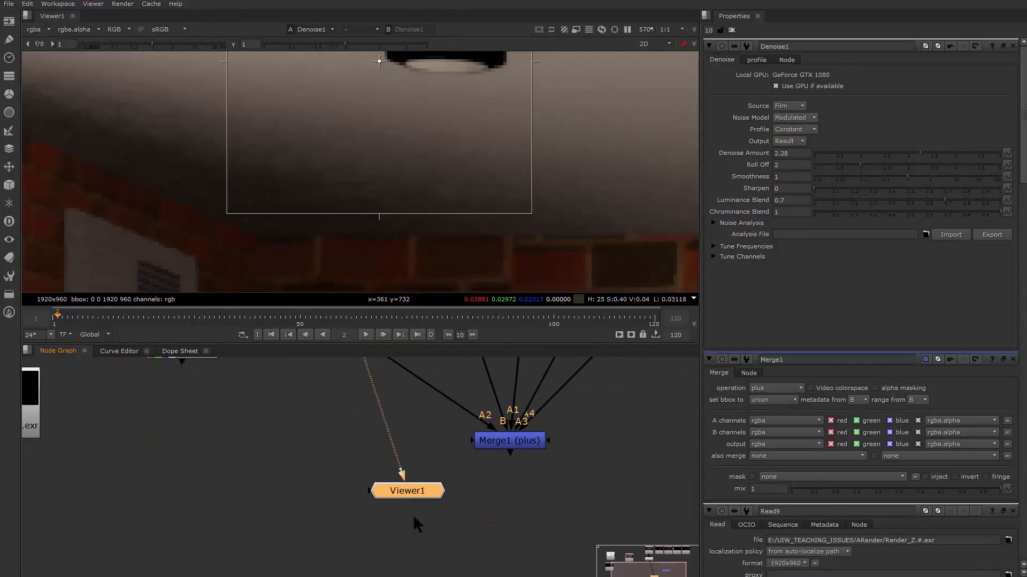
Step: View Read4's direct specular pass and examine it for noise around the light fixture and furniture
{"action": "left_click_drag", "start_coordinate": [429, 378], "coordinate": [412, 513]}
{"action": "left_click", "coordinate": [422, 405]}
{"action": "key", "text": "1"}
{"action": "scroll", "coordinate": [316, 196], "scroll_direction": "down", "scroll_amount": 4}
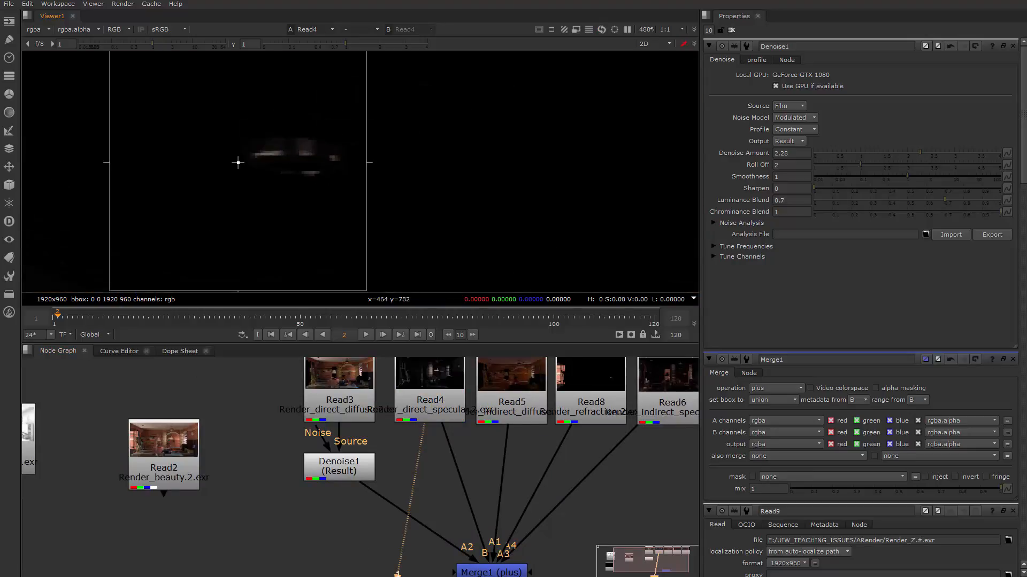
{"action": "scroll", "coordinate": [452, 284], "scroll_direction": "down", "scroll_amount": 1}
{"action": "left_click_drag", "start_coordinate": [452, 284], "coordinate": [401, 150]}
{"action": "scroll", "coordinate": [577, 236], "scroll_direction": "down", "scroll_amount": 2}
{"action": "left_click_drag", "start_coordinate": [609, 286], "coordinate": [379, 227]}
{"action": "scroll", "coordinate": [442, 460], "scroll_direction": "up", "scroll_amount": 2}
Step: View Read5's indirect diffuse pass and insert a Denoise node between Read5 and Merge1
{"action": "left_click_drag", "start_coordinate": [442, 461], "coordinate": [375, 548]}
{"action": "left_click", "coordinate": [480, 454]}
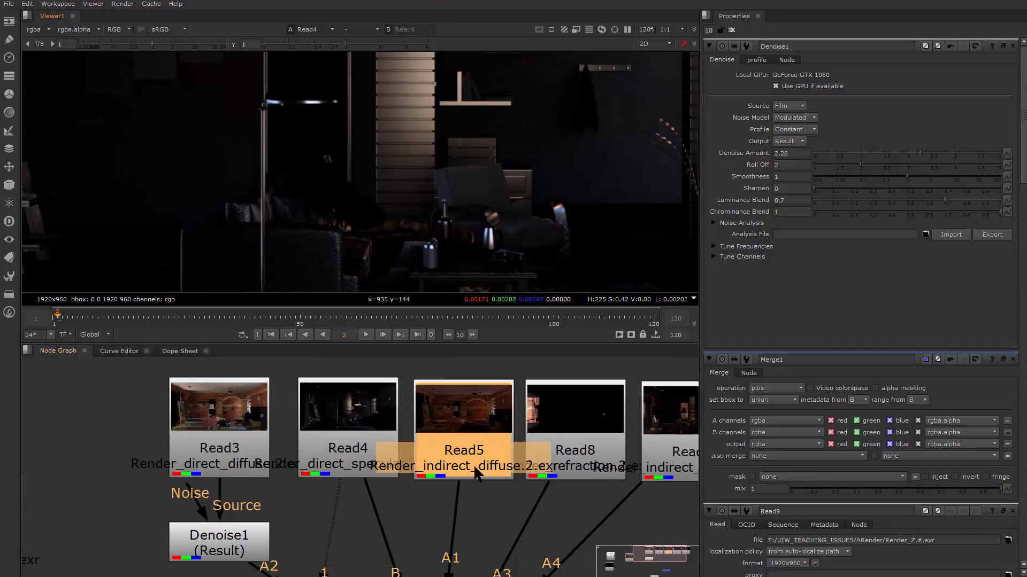
{"action": "key", "text": "1"}
{"action": "left_click_drag", "start_coordinate": [379, 199], "coordinate": [600, 344]}
{"action": "left_click_drag", "start_coordinate": [321, 69], "coordinate": [342, 318]}
{"action": "scroll", "coordinate": [336, 193], "scroll_direction": "up", "scroll_amount": 3}
{"action": "left_click", "coordinate": [488, 438]}
{"action": "key", "text": "Tab"}
{"action": "type", "text": "d"}
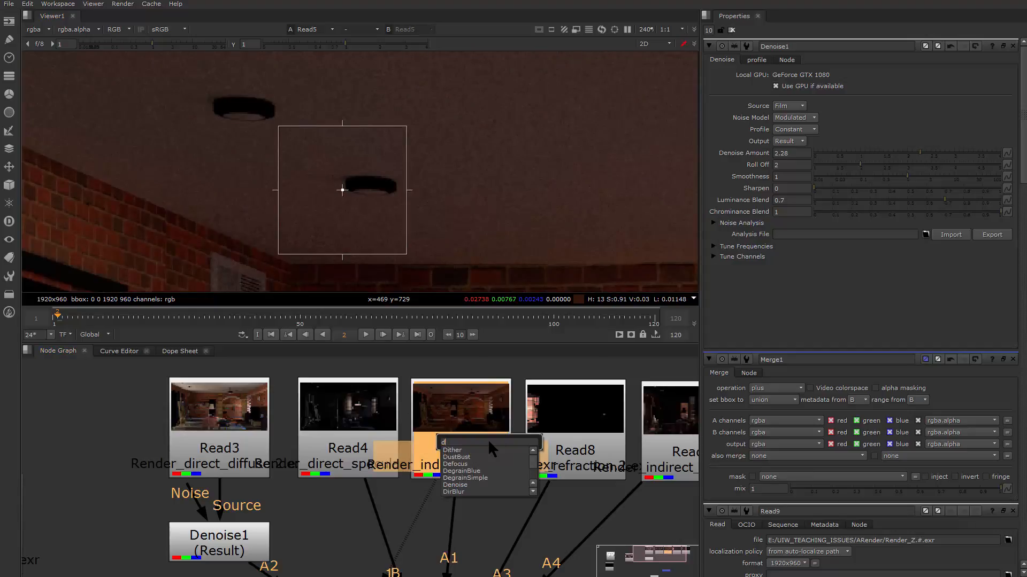
{"action": "type", "text": "enoise"}
{"action": "key", "text": "Return"}
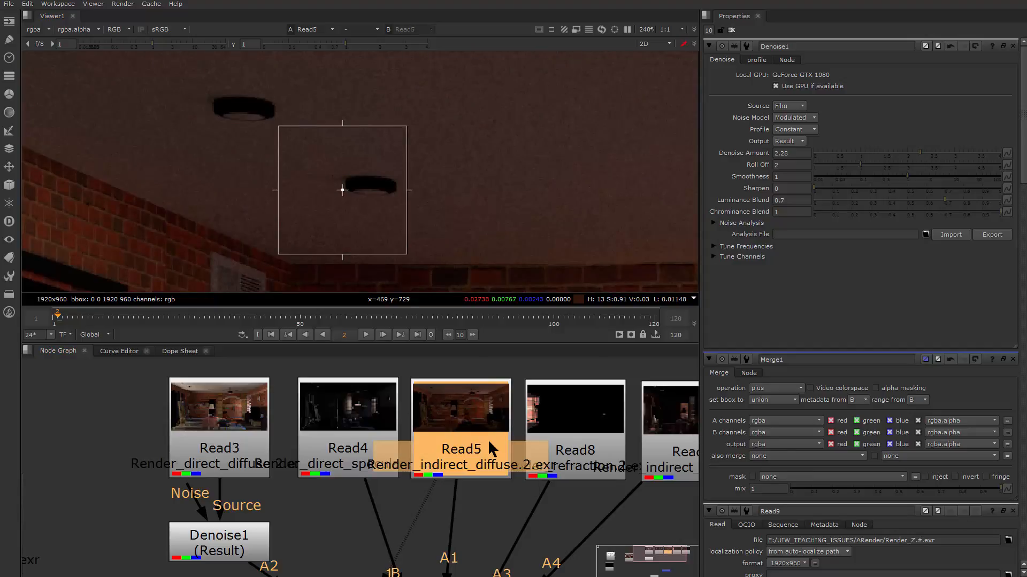
Step: Place Denoise2's noise analysis region on the plain ceiling above the brick wall, clear of the light fixture
{"action": "scroll", "coordinate": [390, 190], "scroll_direction": "down", "scroll_amount": 6}
{"action": "left_click_drag", "start_coordinate": [333, 223], "coordinate": [321, 55]}
{"action": "left_click_drag", "start_coordinate": [238, 264], "coordinate": [379, 142]}
{"action": "left_click_drag", "start_coordinate": [380, 142], "coordinate": [424, 143]}
{"action": "scroll", "coordinate": [424, 146], "scroll_direction": "up", "scroll_amount": 8}
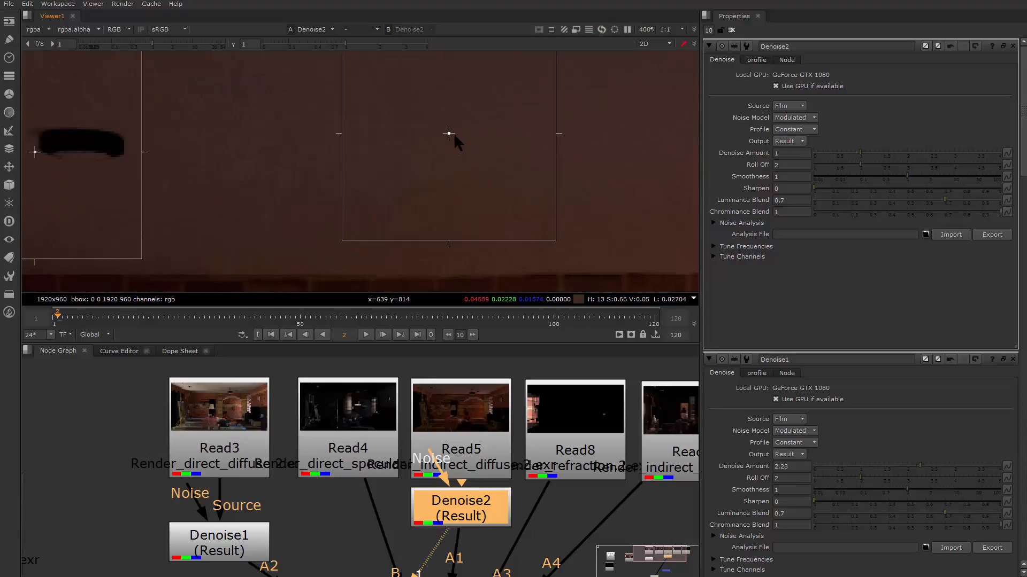
Step: Set Denoise2's Denoise Amount to 1.34 and move the node lower beneath Read5
{"action": "scroll", "coordinate": [454, 146], "scroll_direction": "down", "scroll_amount": 2}
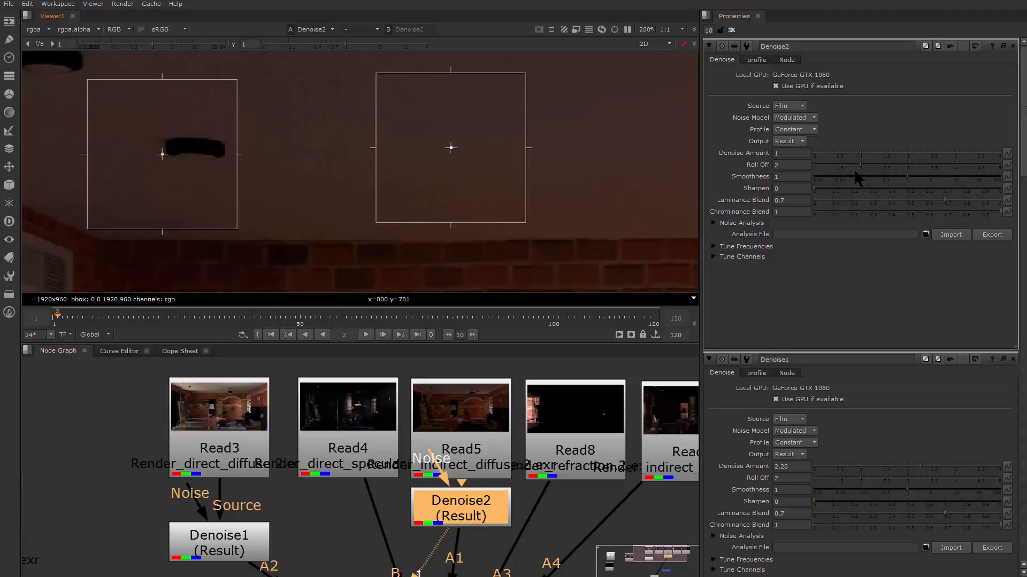
{"action": "left_click_drag", "start_coordinate": [859, 153], "coordinate": [875, 153]}
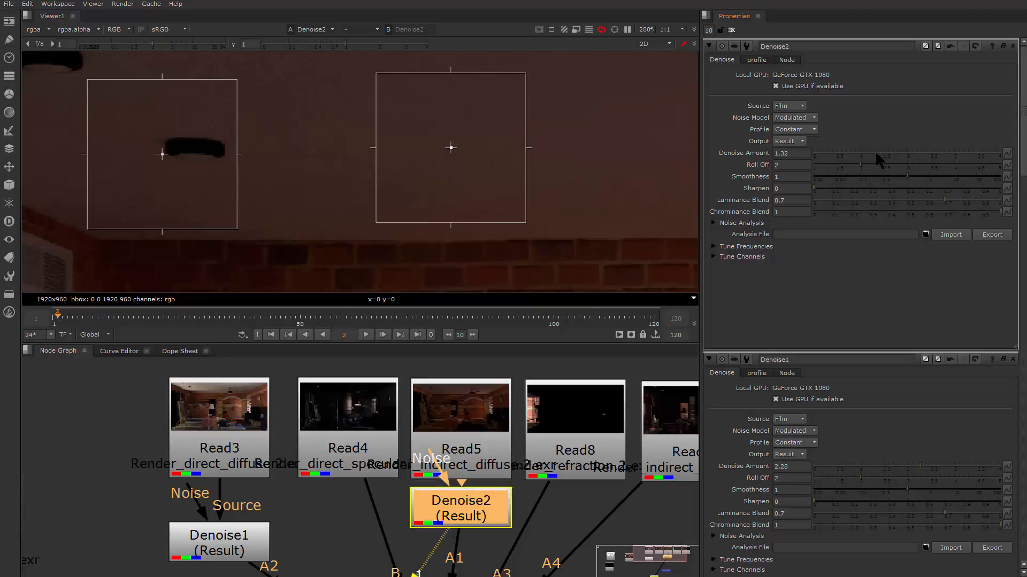
{"action": "scroll", "coordinate": [375, 487], "scroll_direction": "down", "scroll_amount": 2}
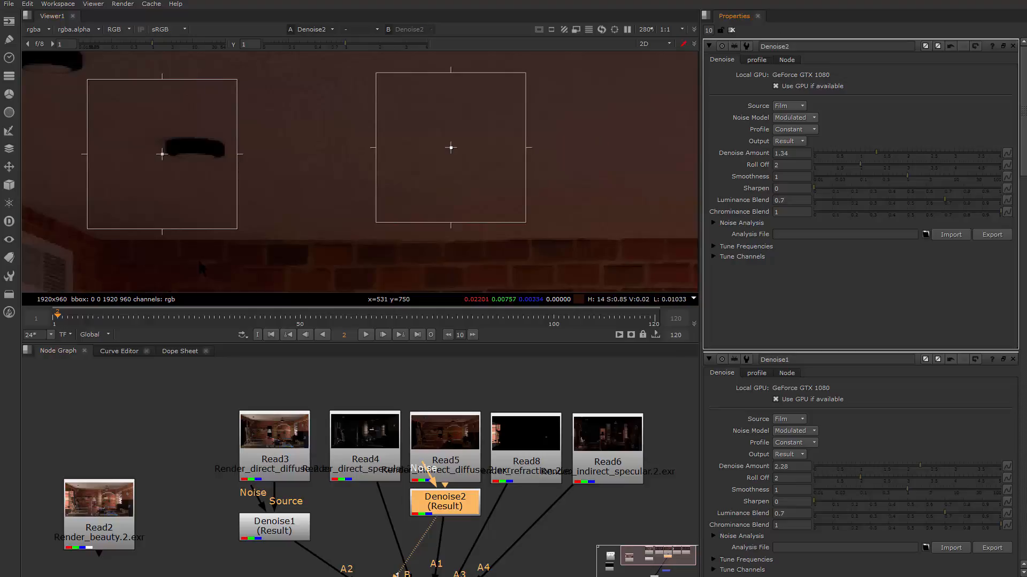
{"action": "left_click", "coordinate": [298, 539]}
{"action": "left_click_drag", "start_coordinate": [438, 511], "coordinate": [440, 533]}
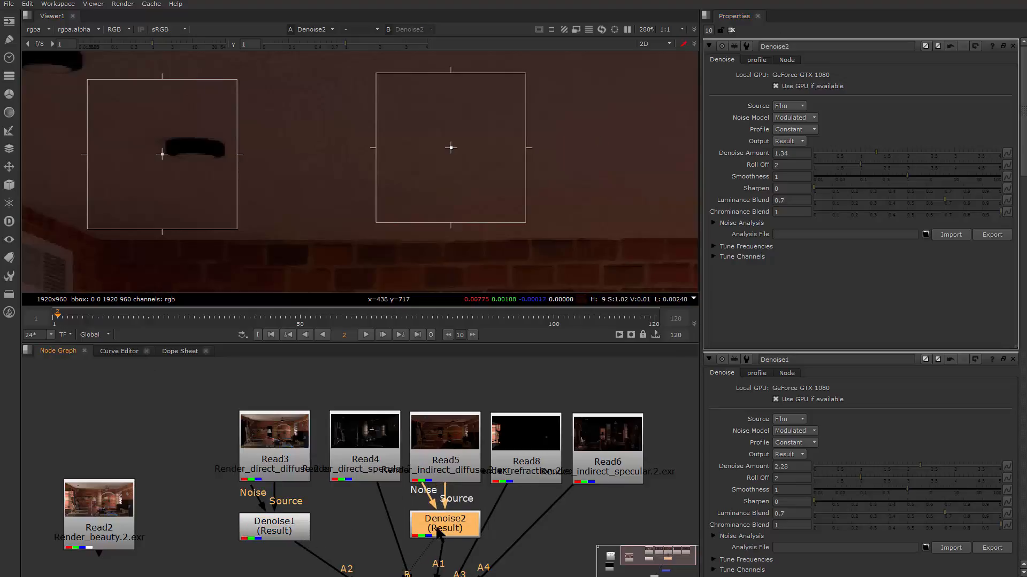
Step: Limit the number of open node property panels to 1 and nudge Denoise2 slightly lower
{"action": "scroll", "coordinate": [826, 369], "scroll_direction": "down", "scroll_amount": 10}
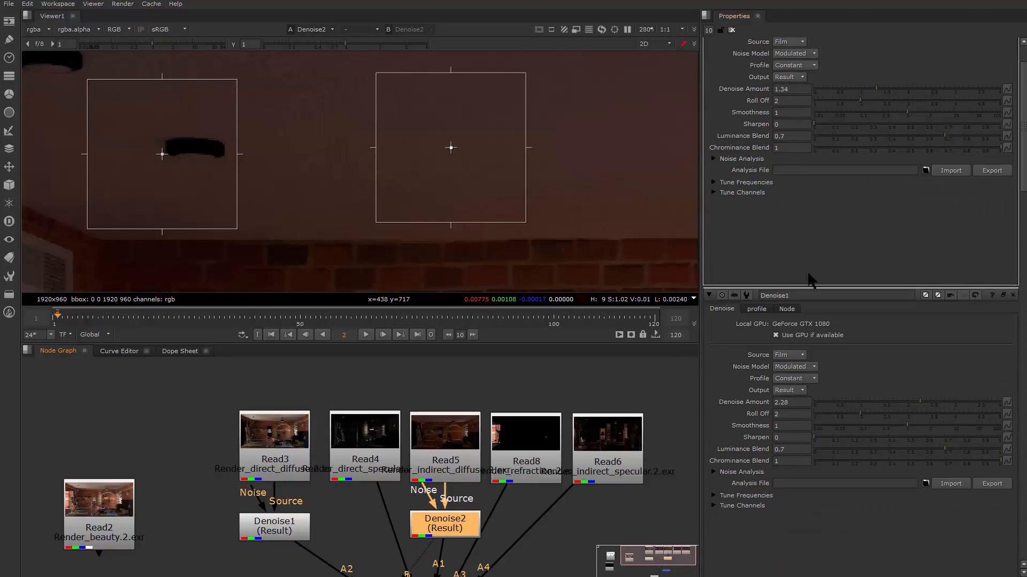
{"action": "scroll", "coordinate": [813, 351], "scroll_direction": "up", "scroll_amount": 6}
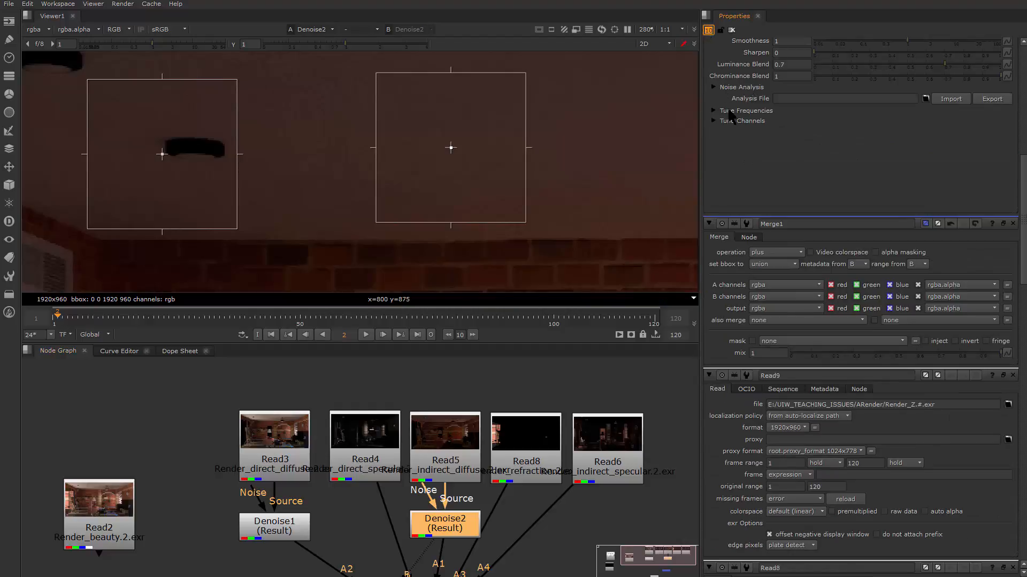
{"action": "key", "text": "Return"}
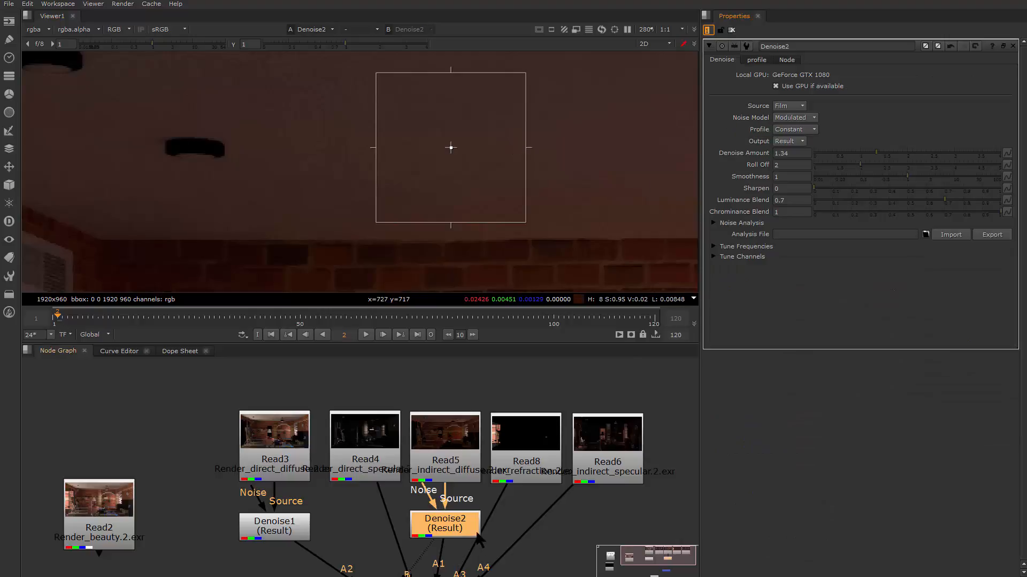
{"action": "left_click_drag", "start_coordinate": [456, 530], "coordinate": [456, 536]}
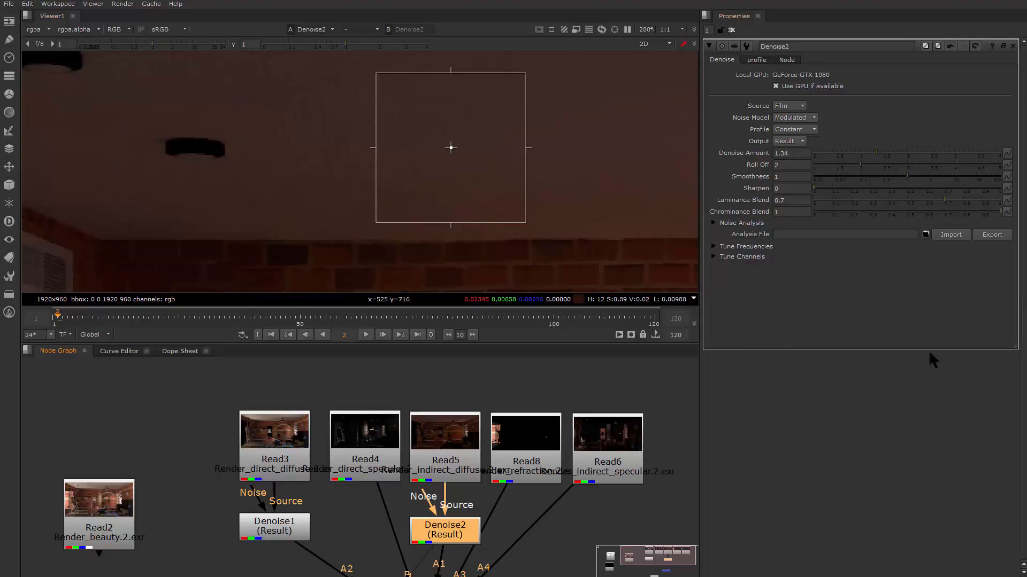
Step: Move Merge1 farther down in the node graph, leaving more room below the Denoise nodes
{"action": "left_click_drag", "start_coordinate": [375, 537], "coordinate": [375, 384]}
{"action": "scroll", "coordinate": [379, 490], "scroll_direction": "down", "scroll_amount": 1}
{"action": "left_click_drag", "start_coordinate": [433, 401], "coordinate": [428, 454]}
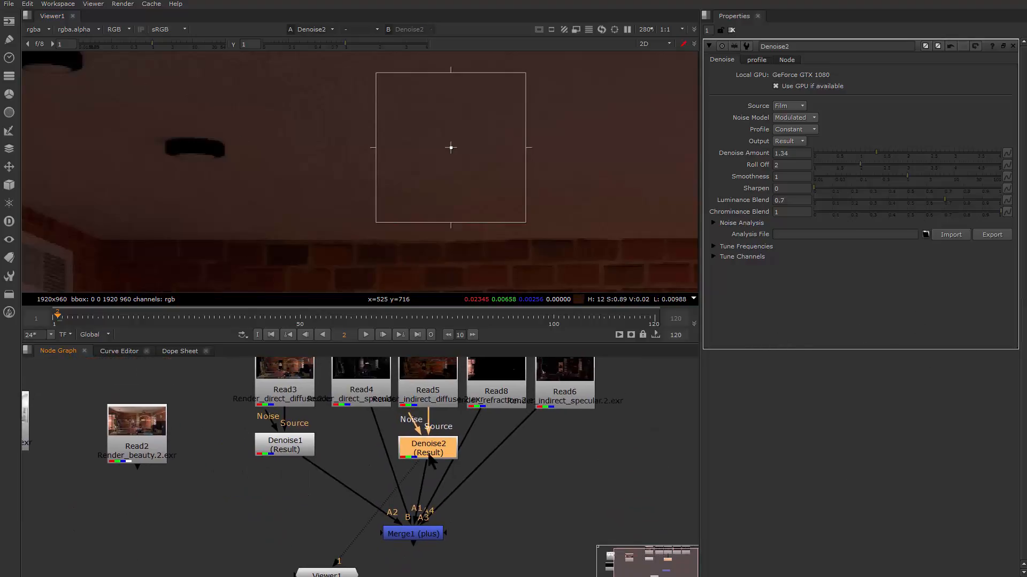
{"action": "scroll", "coordinate": [451, 426], "scroll_direction": "up", "scroll_amount": 1}
{"action": "scroll", "coordinate": [439, 417], "scroll_direction": "up", "scroll_amount": 1}
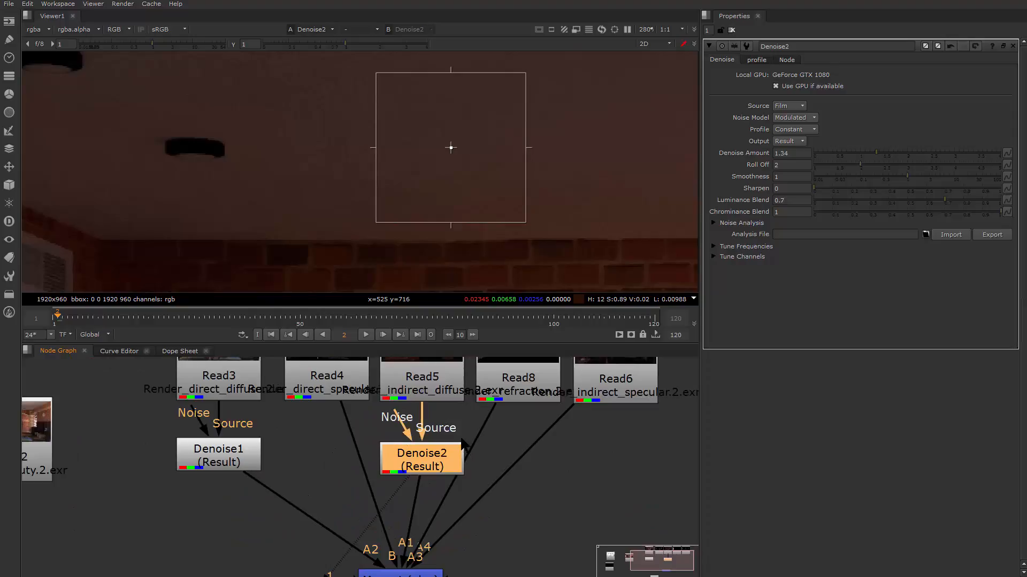
{"action": "scroll", "coordinate": [515, 517], "scroll_direction": "down", "scroll_amount": 2}
{"action": "left_click_drag", "start_coordinate": [511, 518], "coordinate": [503, 371]}
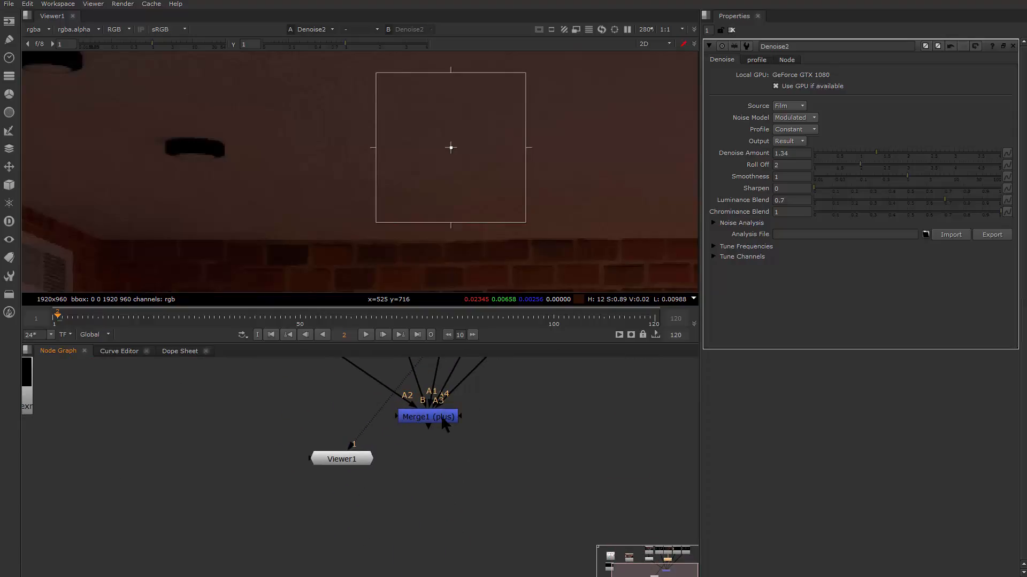
{"action": "left_click_drag", "start_coordinate": [442, 416], "coordinate": [446, 513]}
Step: View Read8's refraction pass and Read6's indirect specular pass in turn
{"action": "left_click_drag", "start_coordinate": [519, 361], "coordinate": [512, 478]}
{"action": "scroll", "coordinate": [526, 416], "scroll_direction": "up", "scroll_amount": 1}
{"action": "left_click_drag", "start_coordinate": [527, 415], "coordinate": [426, 427]}
{"action": "left_click", "coordinate": [413, 396]}
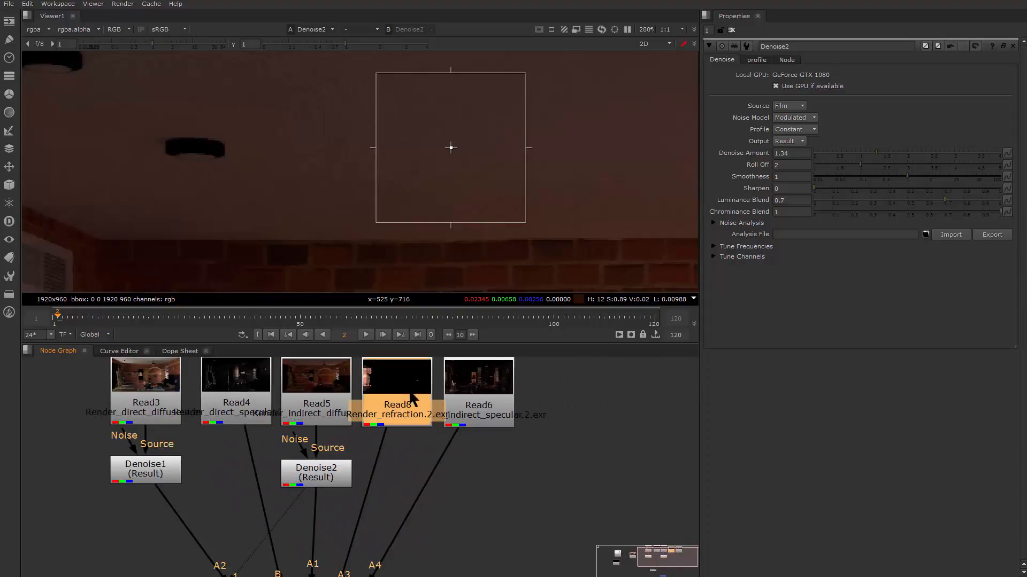
{"action": "key", "text": "1"}
{"action": "left_click_drag", "start_coordinate": [488, 397], "coordinate": [484, 420]}
{"action": "key", "text": "1"}
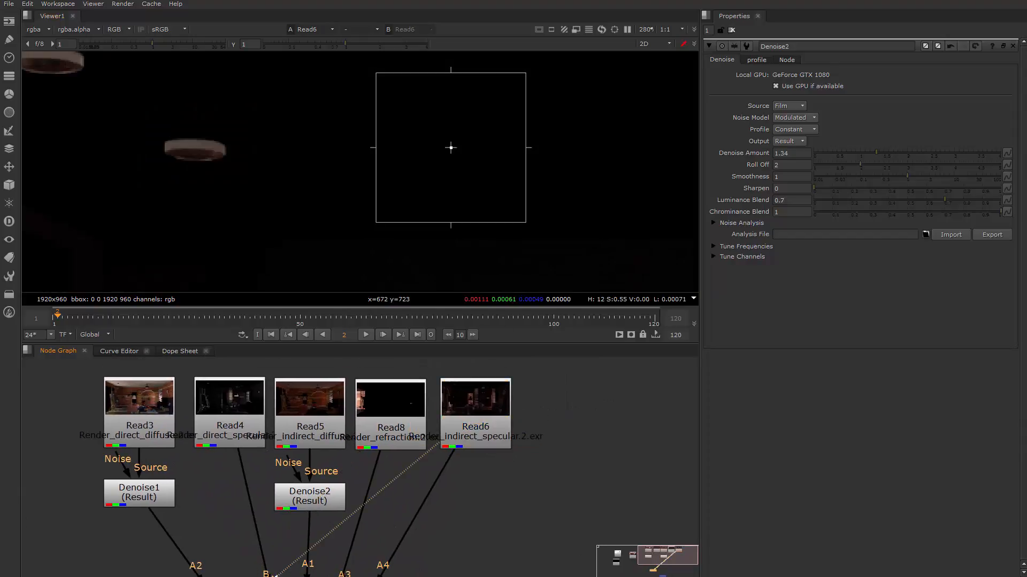
{"action": "key", "text": "Tab"}
{"action": "type", "text": "del"}
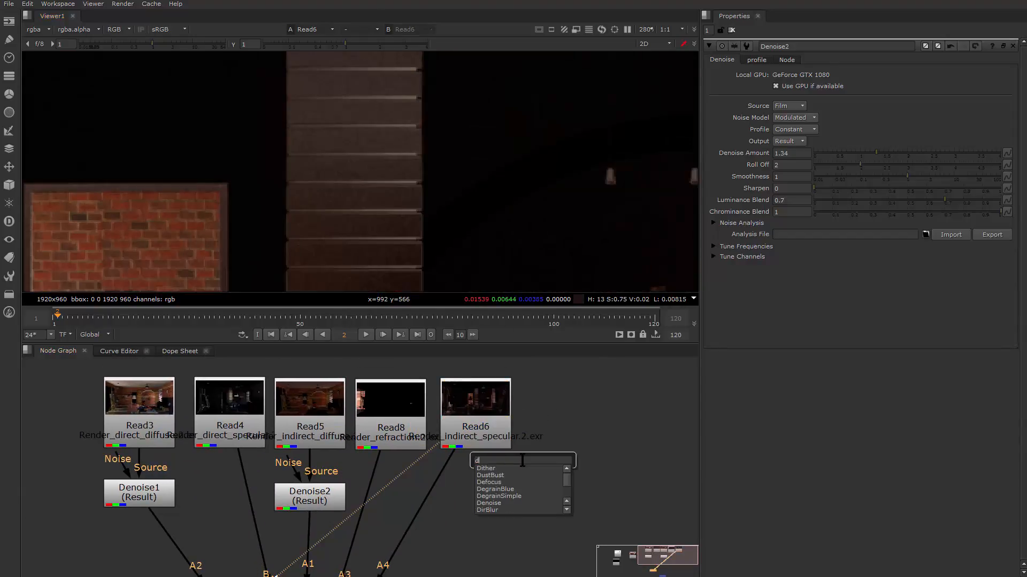
{"action": "key", "text": "Escape"}
{"action": "key", "text": "Escape"}
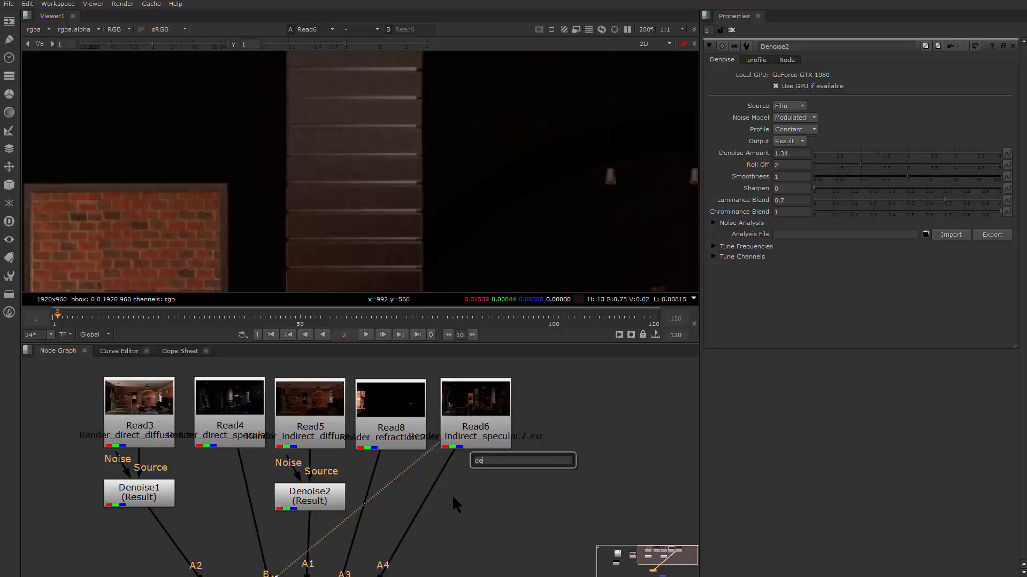
Step: Shift Read6 away from Read8 and insert a copy of Denoise2 beneath Read6, feeding Merge1
{"action": "left_click", "coordinate": [282, 492]}
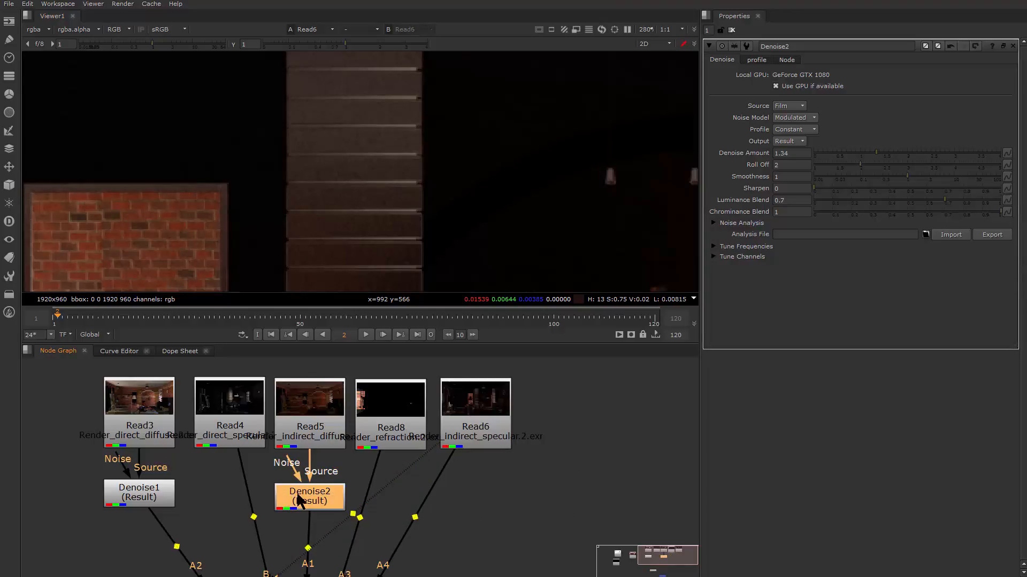
{"action": "left_click", "coordinate": [480, 417]}
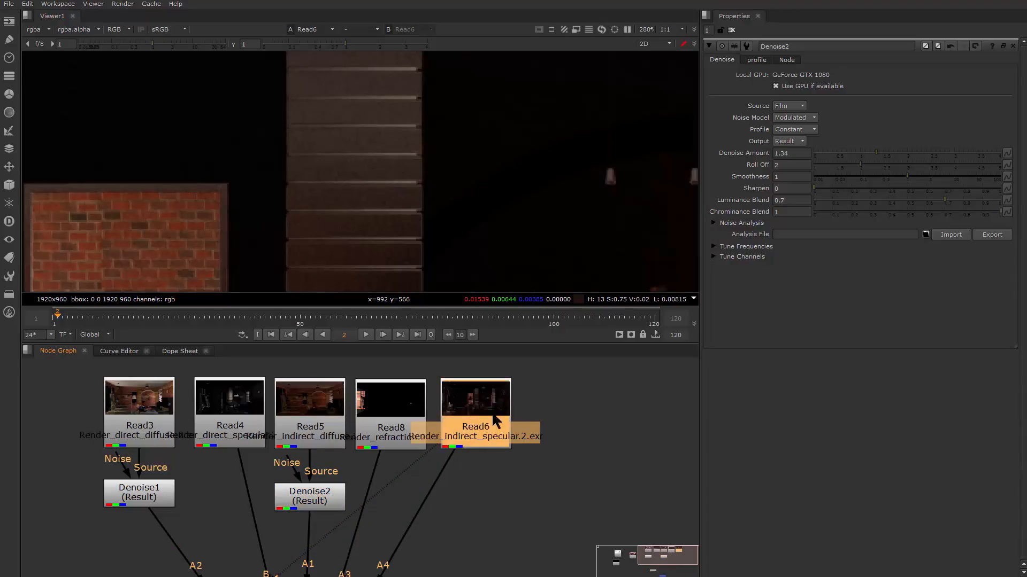
{"action": "left_click_drag", "start_coordinate": [496, 420], "coordinate": [519, 414]}
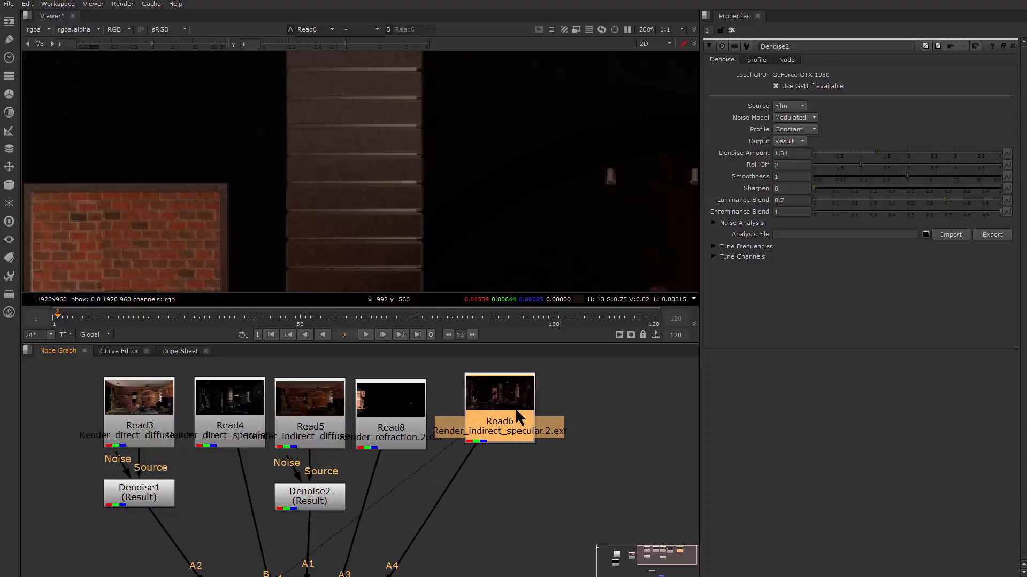
{"action": "key", "text": "ctrl+v"}
{"action": "left_click_drag", "start_coordinate": [501, 471], "coordinate": [501, 511]}
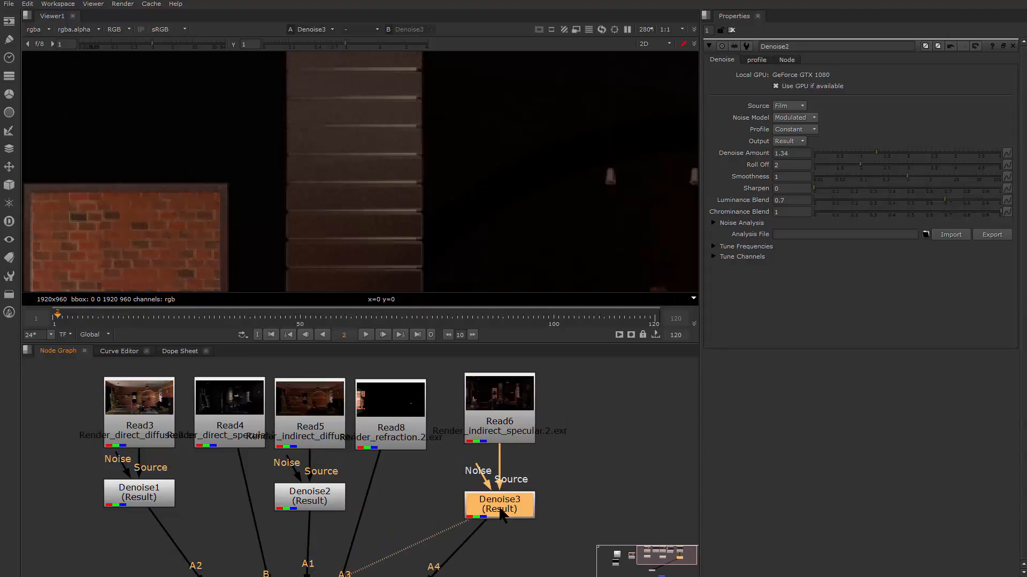
{"action": "left_click_drag", "start_coordinate": [364, 233], "coordinate": [366, 283]}
{"action": "scroll", "coordinate": [365, 283], "scroll_direction": "down", "scroll_amount": 4}
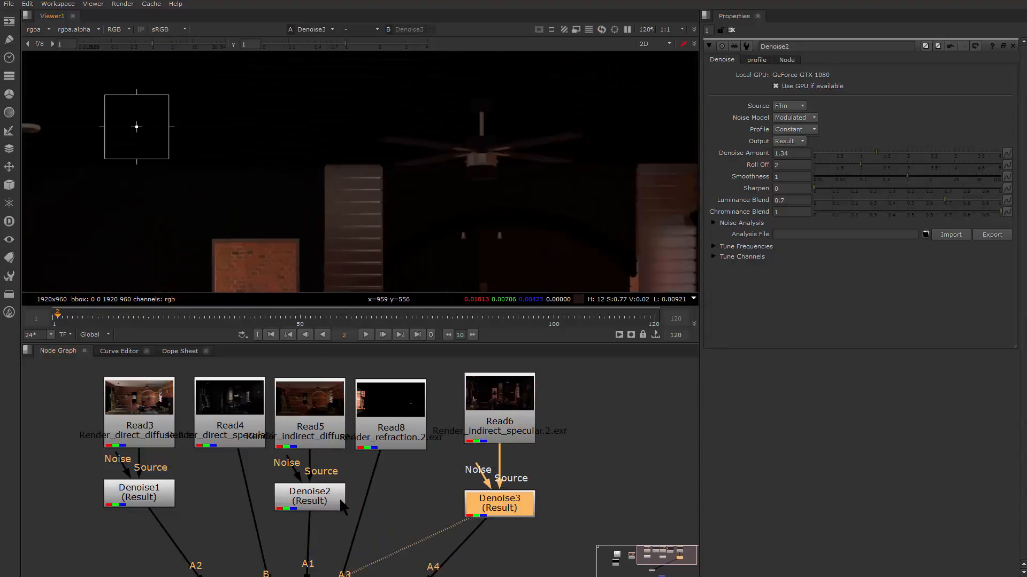
Step: Move the Viewer1 node to a spot directly below Denoise3
{"action": "scroll", "coordinate": [473, 496], "scroll_direction": "down", "scroll_amount": 2}
{"action": "left_click_drag", "start_coordinate": [486, 444], "coordinate": [487, 456]}
{"action": "left_click_drag", "start_coordinate": [364, 573], "coordinate": [365, 456]}
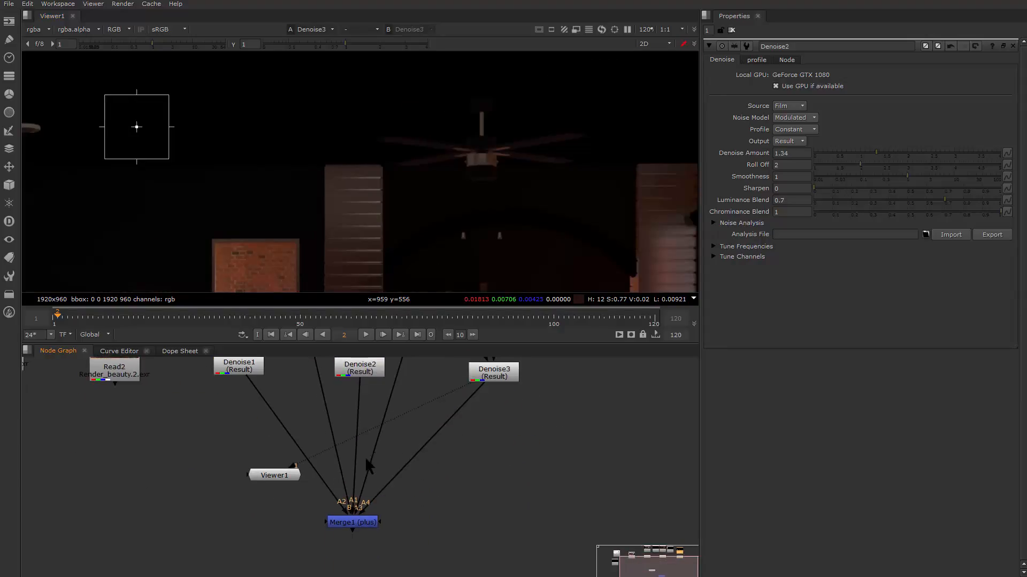
{"action": "mouse_move", "coordinate": [277, 480]}
{"action": "left_mouse_down"}
{"action": "mouse_move", "coordinate": [447, 505]}
{"action": "mouse_move", "coordinate": [280, 517]}
{"action": "mouse_move", "coordinate": [496, 525]}
{"action": "left_mouse_up"}
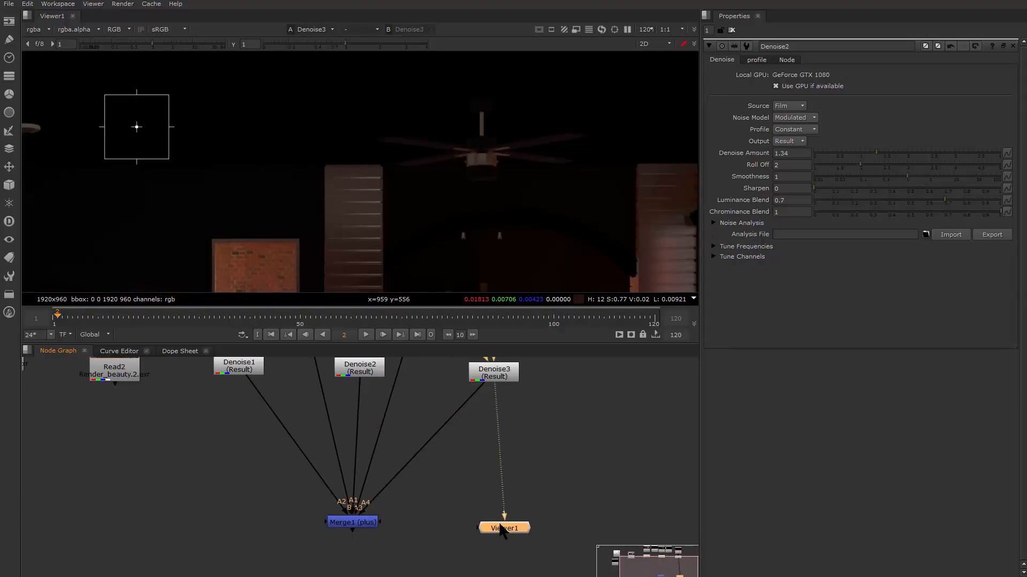
Step: Move Denoise3 up closer to Read6 and space Read8 slightly farther from Read5
{"action": "left_click_drag", "start_coordinate": [449, 401], "coordinate": [433, 513]}
{"action": "left_click_drag", "start_coordinate": [475, 446], "coordinate": [475, 433]}
{"action": "left_click_drag", "start_coordinate": [475, 482], "coordinate": [475, 474]}
{"action": "left_click", "coordinate": [340, 439]}
{"action": "left_click", "coordinate": [378, 444]}
{"action": "scroll", "coordinate": [378, 444], "scroll_direction": "up", "scroll_amount": 3}
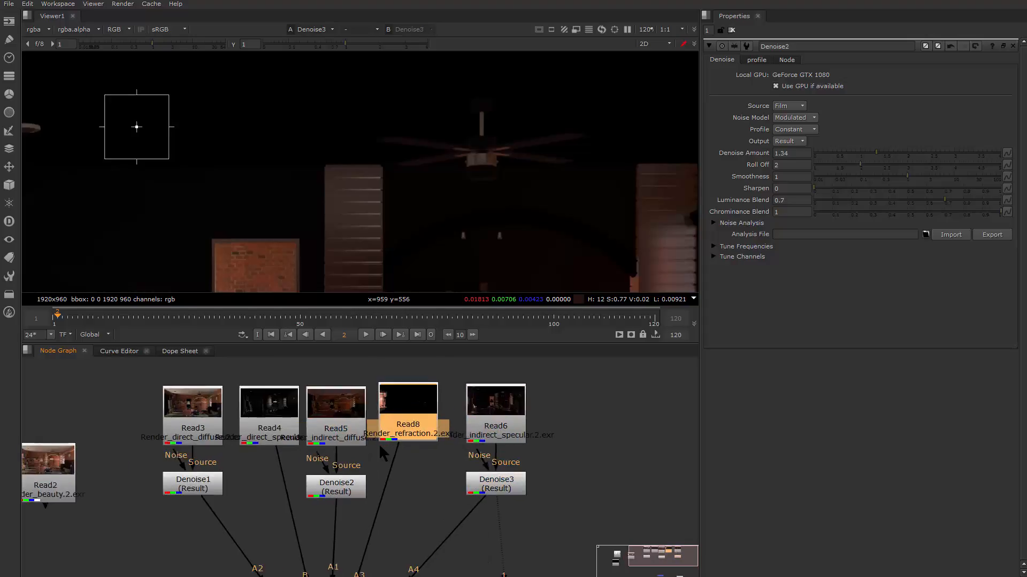
{"action": "left_click_drag", "start_coordinate": [409, 434], "coordinate": [469, 385]}
Step: Select Denoise1, Denoise2 and Denoise3 together to point out the denoised passes
{"action": "left_click", "coordinate": [177, 463]}
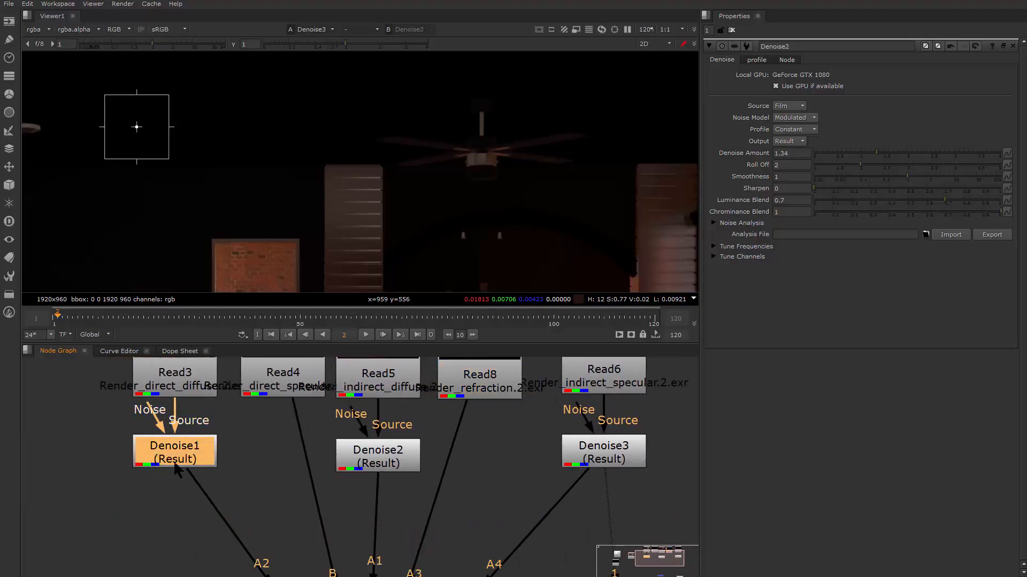
{"action": "left_click", "coordinate": [381, 457], "text": "shift"}
{"action": "left_click", "coordinate": [603, 452], "text": "shift"}
{"action": "left_click_drag", "start_coordinate": [168, 360], "coordinate": [190, 470]}
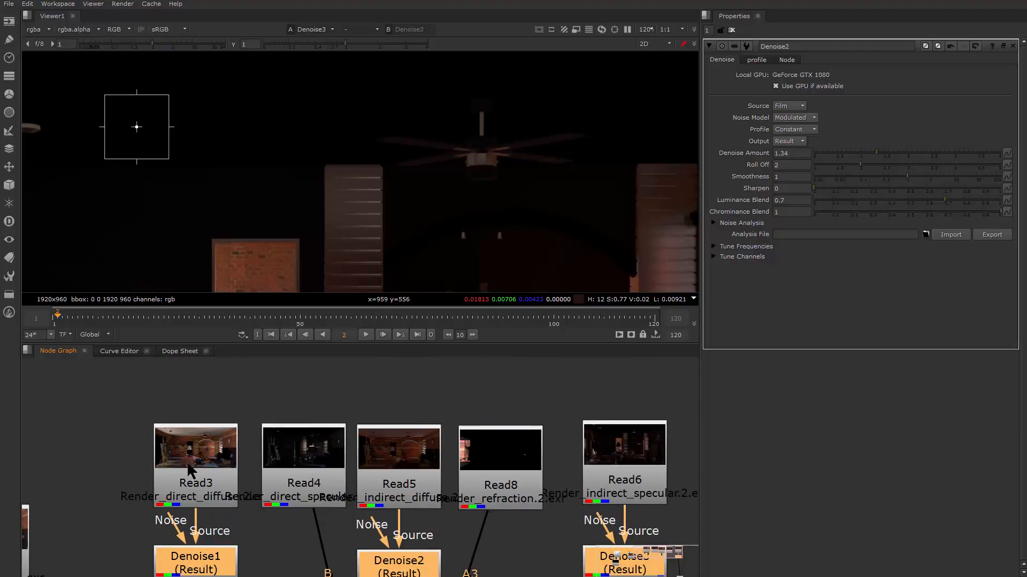
Step: Move Viewer1 directly below Merge1 and view Merge1's combined output around the ceiling and brick wall
{"action": "scroll", "coordinate": [413, 481], "scroll_direction": "down", "scroll_amount": 3}
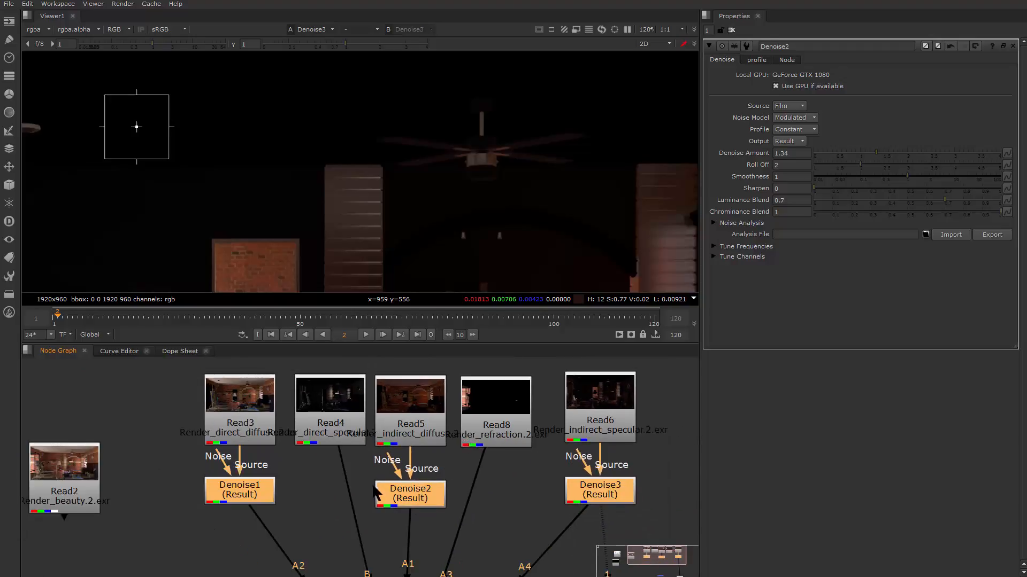
{"action": "scroll", "coordinate": [368, 489], "scroll_direction": "down", "scroll_amount": 1}
{"action": "left_click_drag", "start_coordinate": [368, 489], "coordinate": [308, 359]}
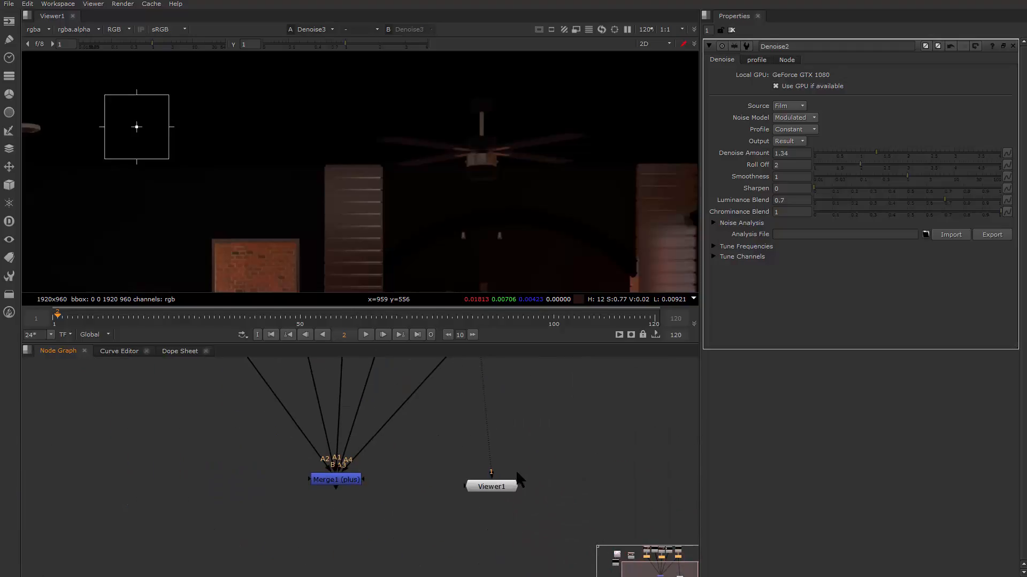
{"action": "left_click_drag", "start_coordinate": [499, 487], "coordinate": [341, 531]}
{"action": "left_click", "coordinate": [335, 484]}
{"action": "key", "text": "1"}
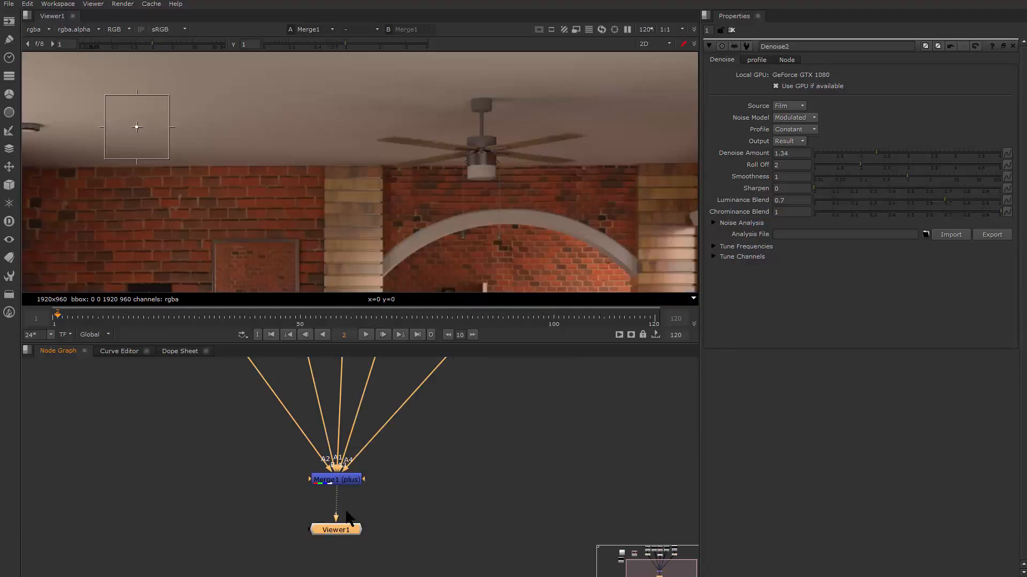
{"action": "scroll", "coordinate": [283, 156], "scroll_direction": "up", "scroll_amount": 2}
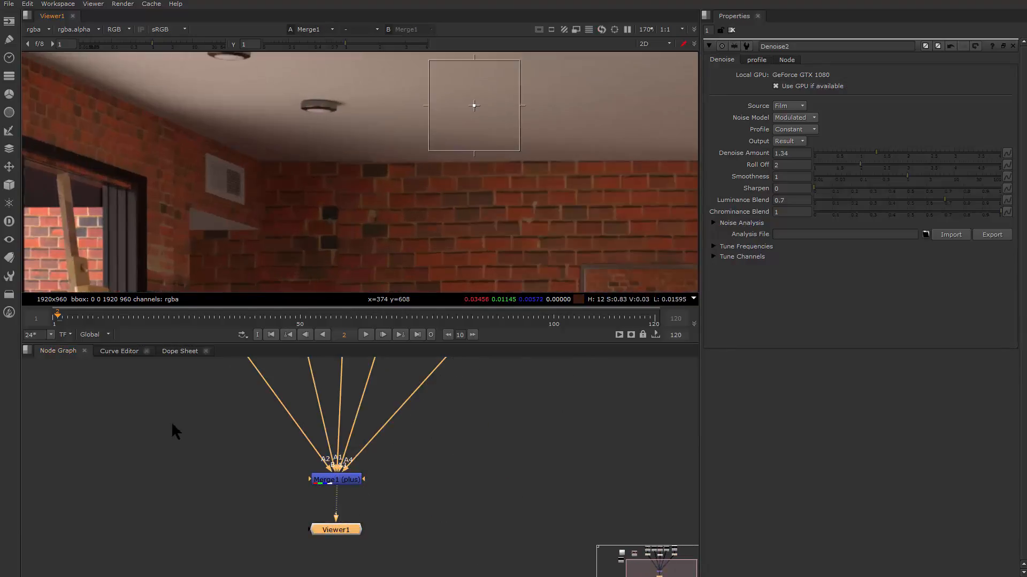
Step: Compare the Read2 beauty pass with Merge1's denoised output around the ceiling lamp, vent and brick wall
{"action": "left_click_drag", "start_coordinate": [172, 424], "coordinate": [370, 558]}
{"action": "left_click", "coordinate": [305, 452]}
{"action": "key", "text": "1"}
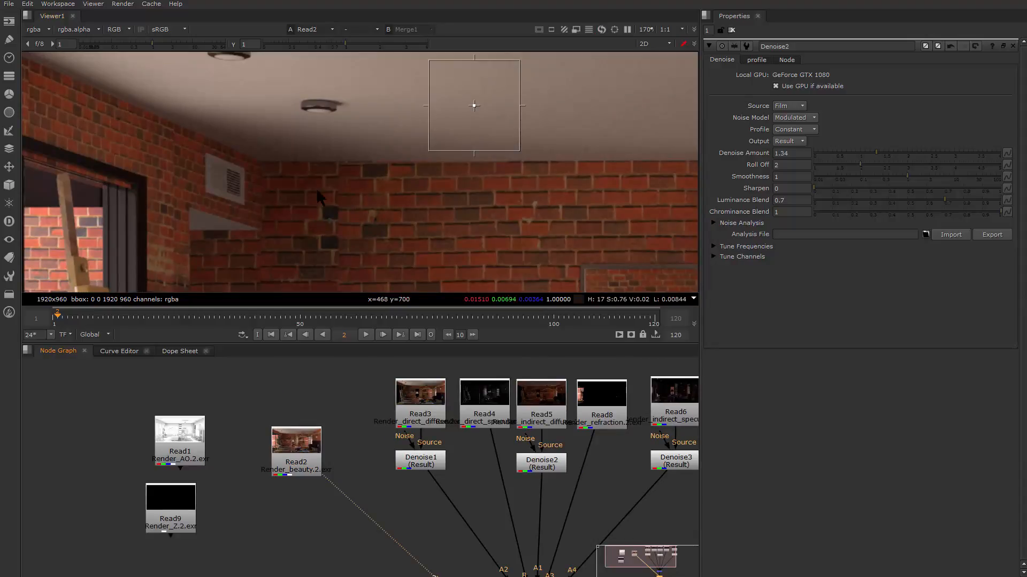
{"action": "scroll", "coordinate": [314, 179], "scroll_direction": "up", "scroll_amount": 2}
{"action": "left_click_drag", "start_coordinate": [307, 169], "coordinate": [309, 206]}
{"action": "key", "text": "1"}
{"action": "key", "text": "2"}
{"action": "key", "text": "1"}
{"action": "key", "text": "2"}
{"action": "key", "text": "1"}
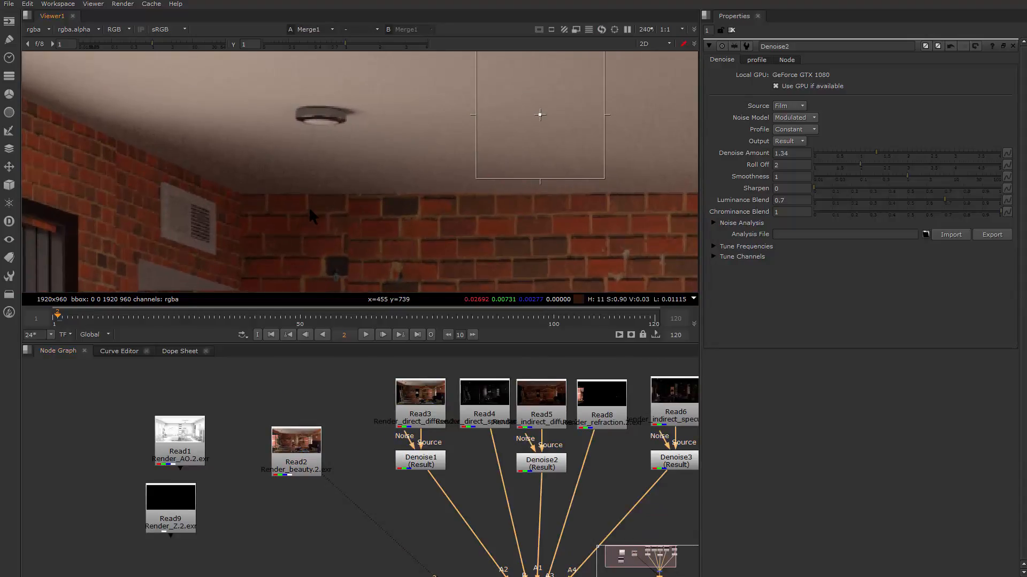
{"action": "key", "text": "1"}
{"action": "key", "text": "2"}
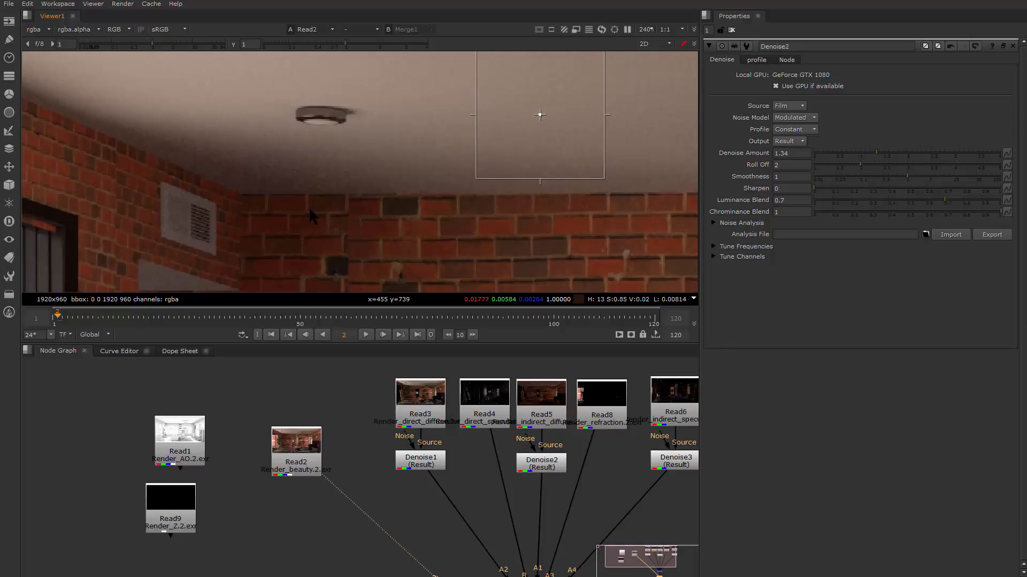
Step: Compare the Read2 beauty pass with Merge1's output around the sofa, guitar and coffee table
{"action": "scroll", "coordinate": [309, 206], "scroll_direction": "down", "scroll_amount": 3}
{"action": "left_click_drag", "start_coordinate": [439, 252], "coordinate": [376, 213]}
{"action": "scroll", "coordinate": [393, 140], "scroll_direction": "up", "scroll_amount": 2}
{"action": "key", "text": "1"}
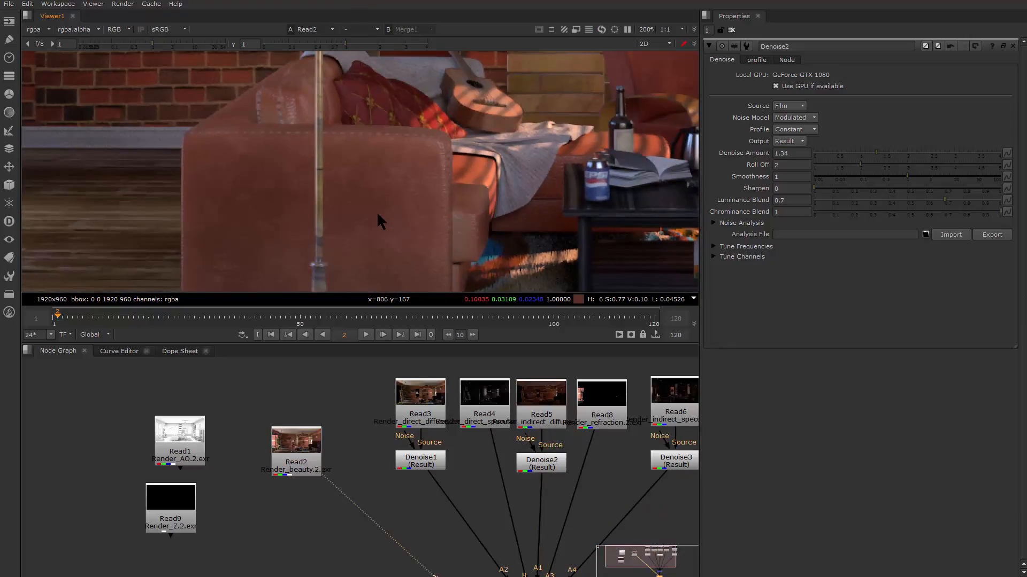
{"action": "key", "text": "2"}
{"action": "scroll", "coordinate": [398, 193], "scroll_direction": "up", "scroll_amount": 3}
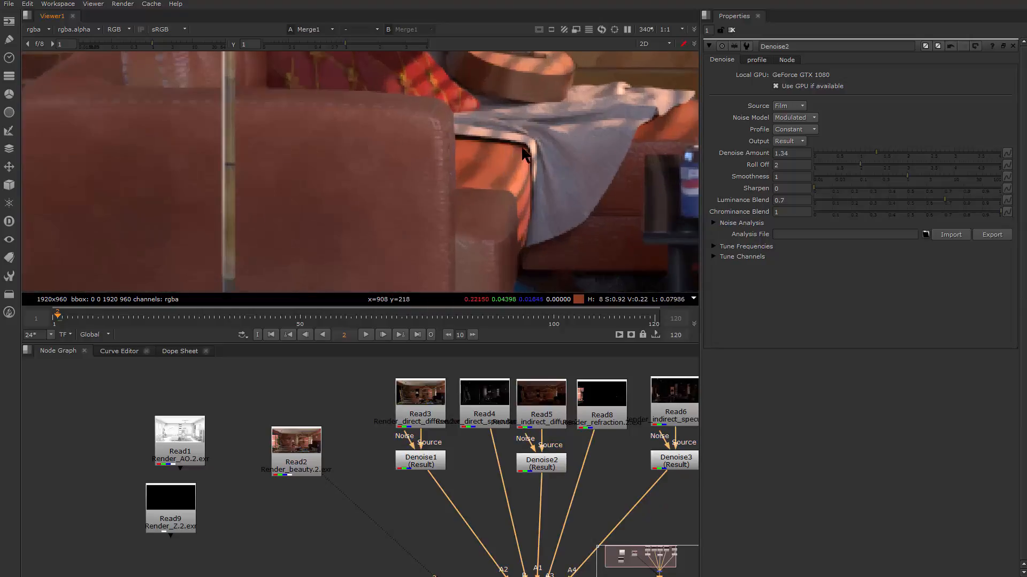
{"action": "left_click_drag", "start_coordinate": [240, 124], "coordinate": [431, 208]}
{"action": "scroll", "coordinate": [431, 204], "scroll_direction": "down", "scroll_amount": 5}
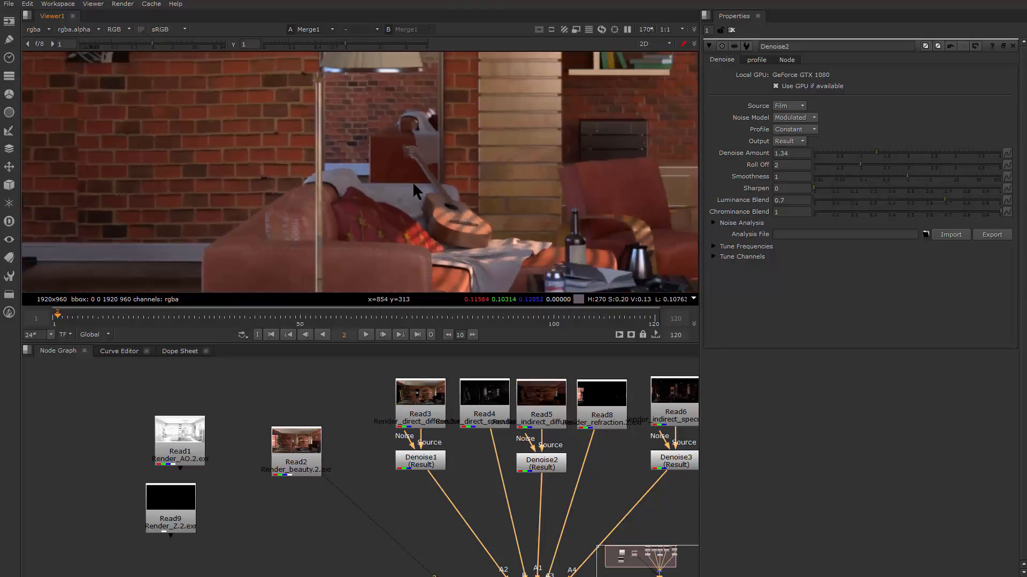
{"action": "scroll", "coordinate": [433, 140], "scroll_direction": "down", "scroll_amount": 2}
{"action": "left_click_drag", "start_coordinate": [435, 137], "coordinate": [323, 136]}
Step: Reconnect Viewer1 to the output of Merge1
{"action": "left_click_drag", "start_coordinate": [560, 469], "coordinate": [498, 208]}
{"action": "left_click_drag", "start_coordinate": [501, 403], "coordinate": [502, 487]}
{"action": "left_click_drag", "start_coordinate": [450, 462], "coordinate": [482, 476]}
{"action": "left_click", "coordinate": [481, 433]}
{"action": "key", "text": "1"}
{"action": "scroll", "coordinate": [493, 448], "scroll_direction": "down", "scroll_amount": 2}
{"action": "scroll", "coordinate": [459, 479], "scroll_direction": "up", "scroll_amount": 3}
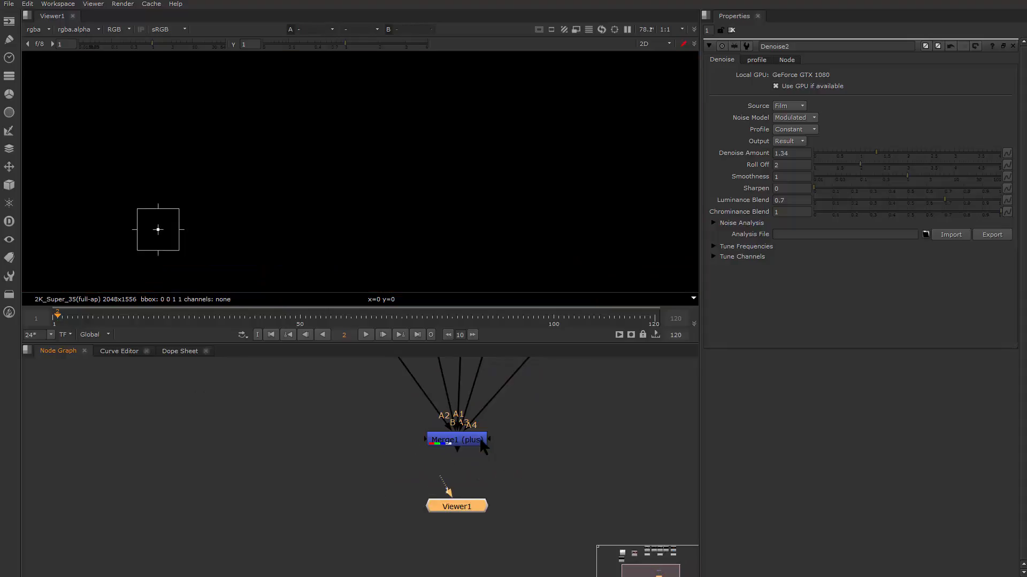
{"action": "left_click_drag", "start_coordinate": [474, 425], "coordinate": [488, 412]}
{"action": "key", "text": "ctrl"}
{"action": "left_click_drag", "start_coordinate": [429, 474], "coordinate": [467, 439]}
{"action": "left_click", "coordinate": [468, 506]}
Step: Look over the denoised passes feeding Merge1 and inspect the merged image around the sofa, table and rug
{"action": "left_click_drag", "start_coordinate": [452, 369], "coordinate": [425, 444]}
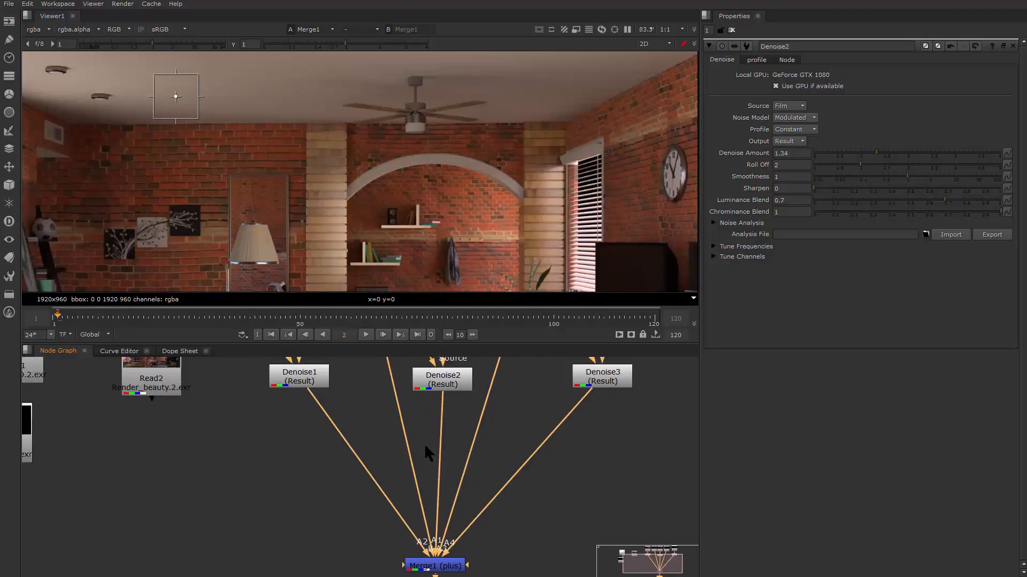
{"action": "left_click_drag", "start_coordinate": [403, 388], "coordinate": [411, 501]}
{"action": "left_click", "coordinate": [327, 489]}
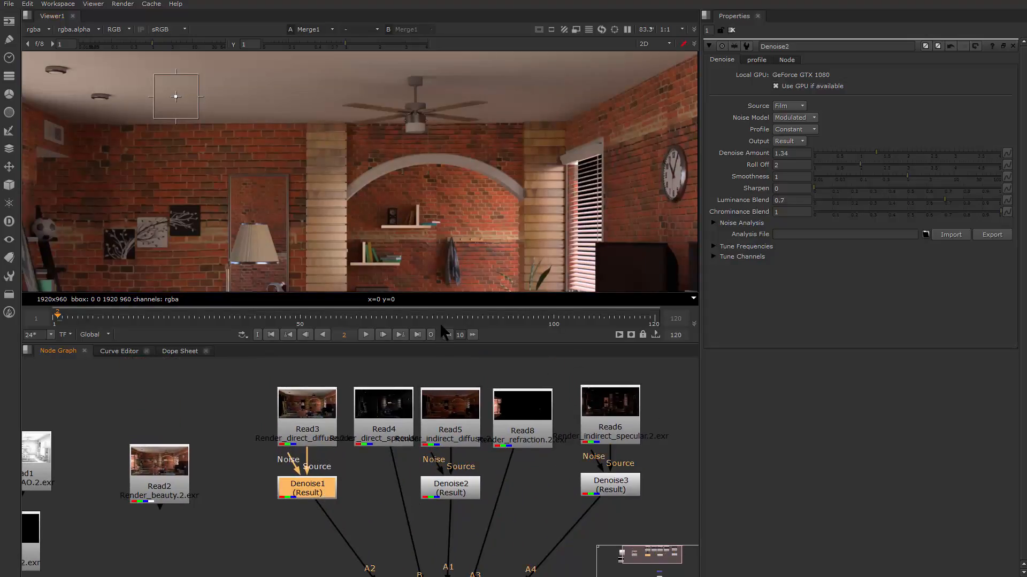
{"action": "scroll", "coordinate": [467, 157], "scroll_direction": "up", "scroll_amount": 1}
{"action": "left_click_drag", "start_coordinate": [418, 278], "coordinate": [447, 149]}
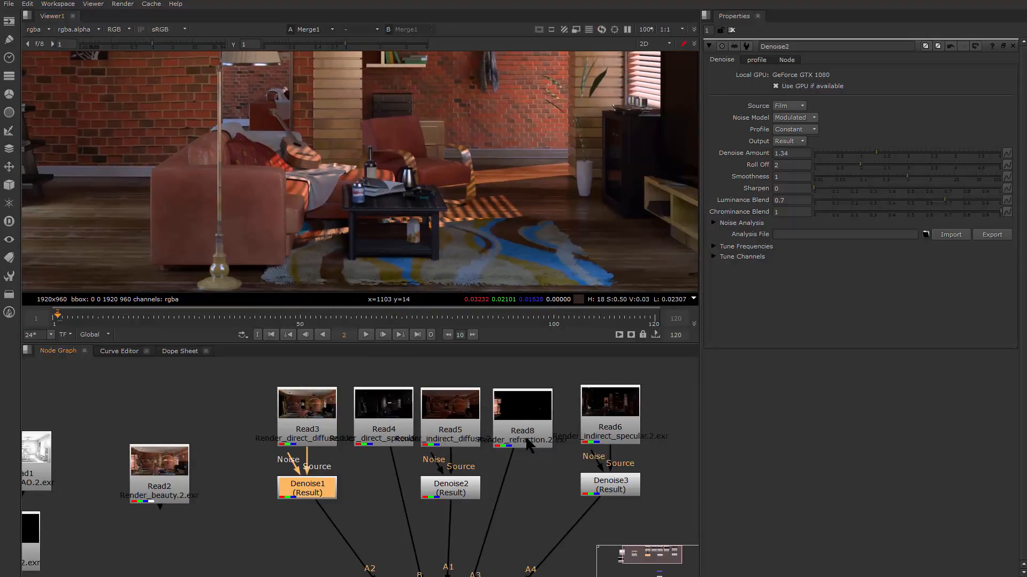
{"action": "left_click_drag", "start_coordinate": [526, 438], "coordinate": [525, 361]}
{"action": "left_click_drag", "start_coordinate": [515, 498], "coordinate": [525, 365]}
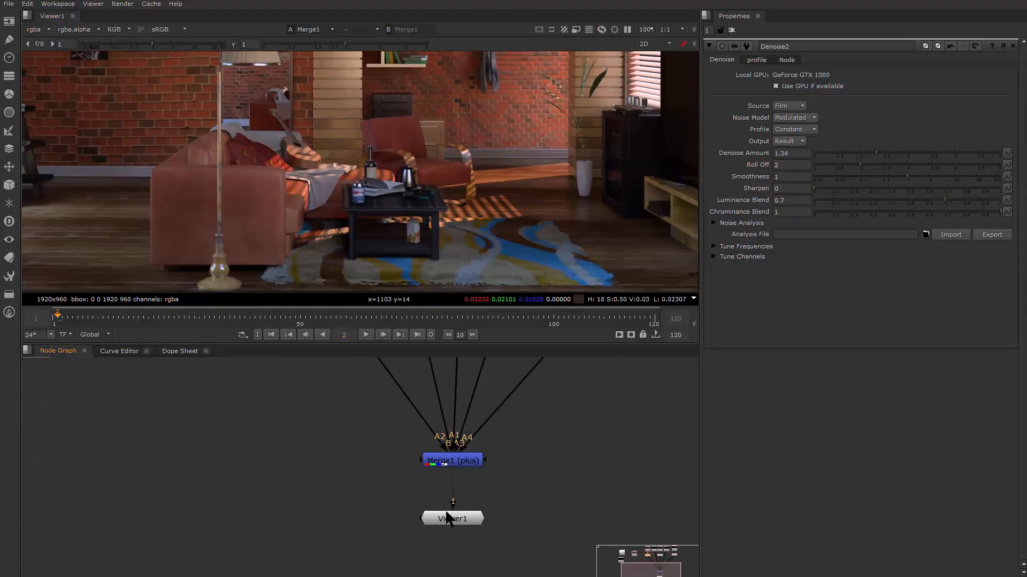
Step: Move Viewer1 lower and insert a ColorCorrect node between Merge1 and the viewer
{"action": "left_click_drag", "start_coordinate": [447, 519], "coordinate": [455, 556]}
{"action": "left_click", "coordinate": [463, 461]}
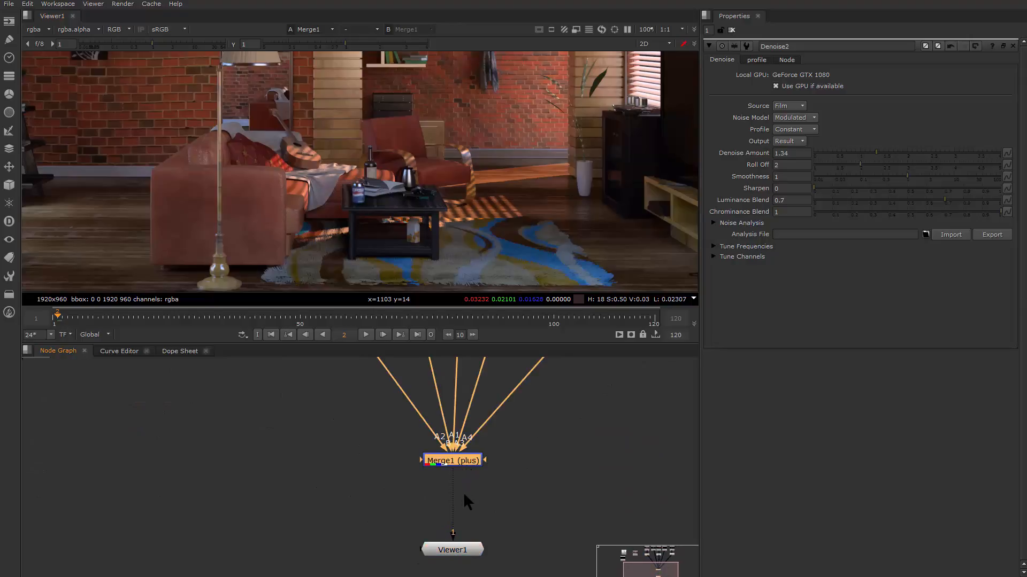
{"action": "key", "text": "c"}
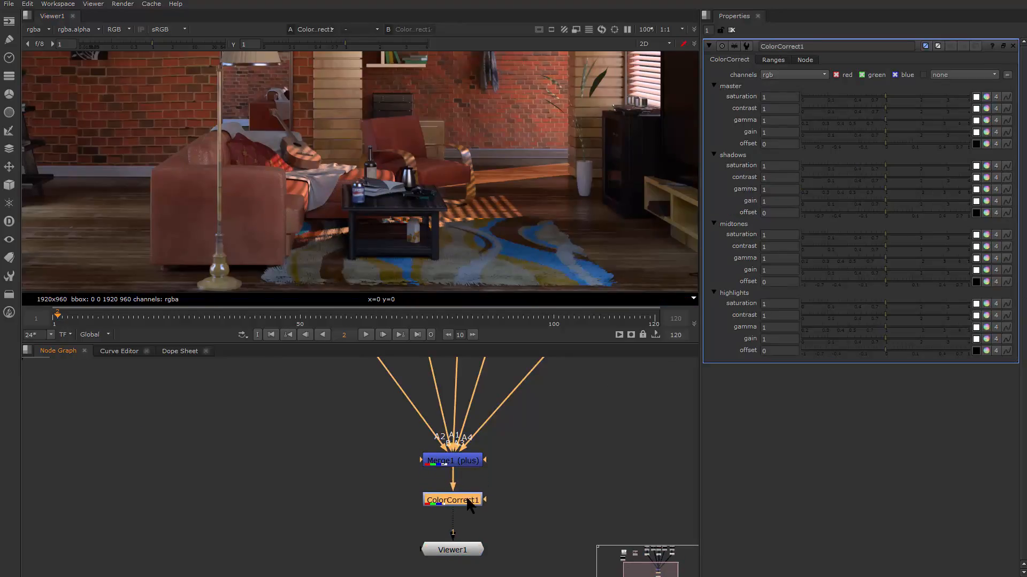
{"action": "scroll", "coordinate": [468, 504], "scroll_direction": "up", "scroll_amount": 5}
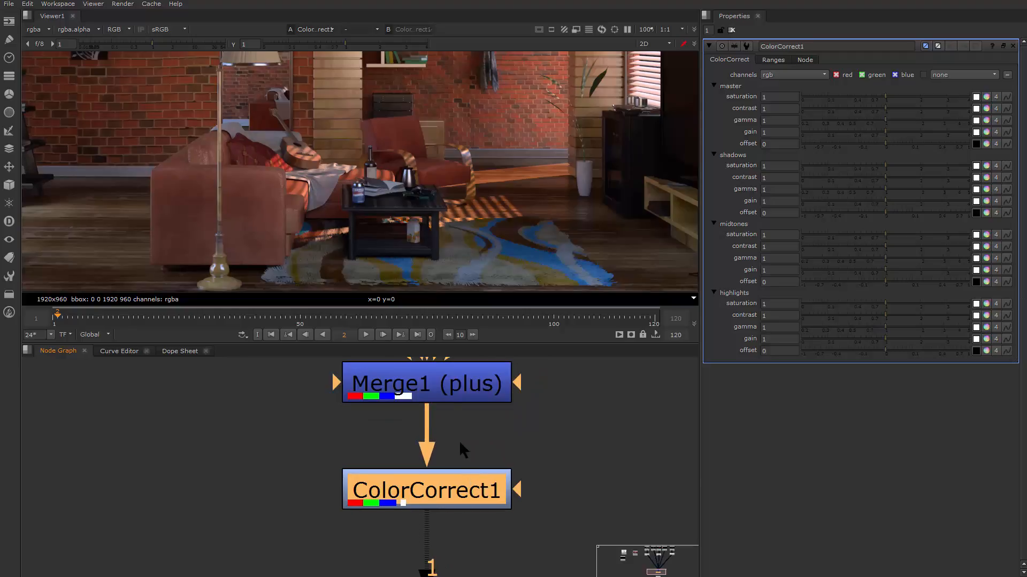
Step: Replace the ColorCorrect node with a new one directly below Merge1 and move Viewer1 slightly up
{"action": "left_click", "coordinate": [450, 392]}
{"action": "left_click", "coordinate": [473, 495]}
{"action": "key", "text": "Delete"}
{"action": "left_click_drag", "start_coordinate": [433, 395], "coordinate": [433, 418]}
{"action": "key", "text": "c"}
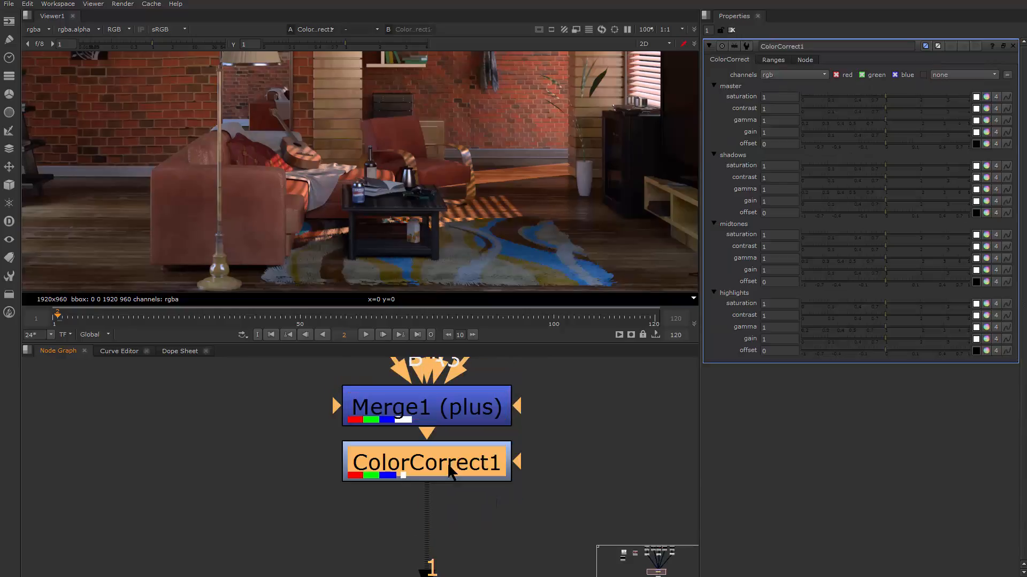
{"action": "scroll", "coordinate": [460, 484], "scroll_direction": "down", "scroll_amount": 4}
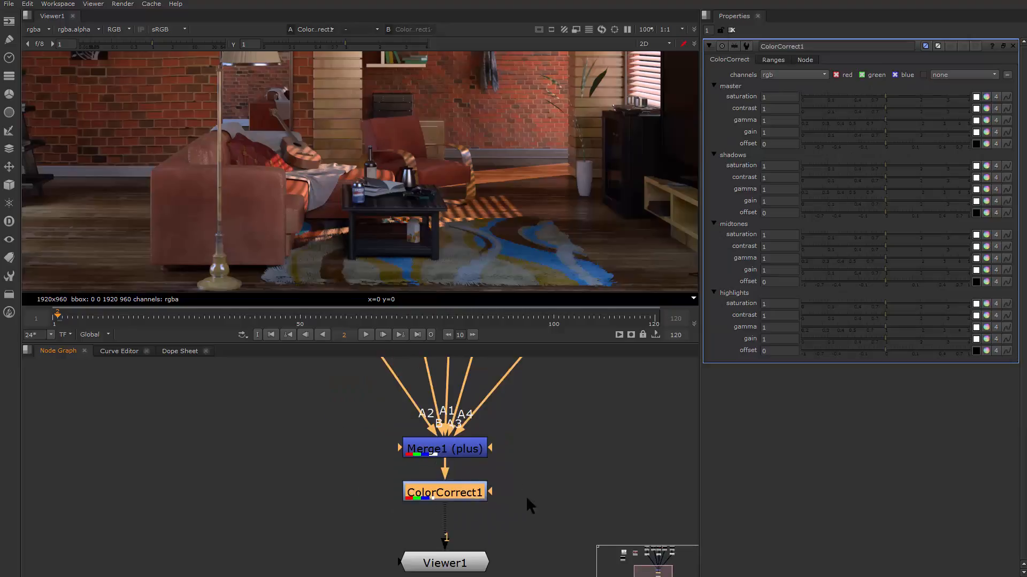
{"action": "left_click_drag", "start_coordinate": [480, 562], "coordinate": [480, 554]}
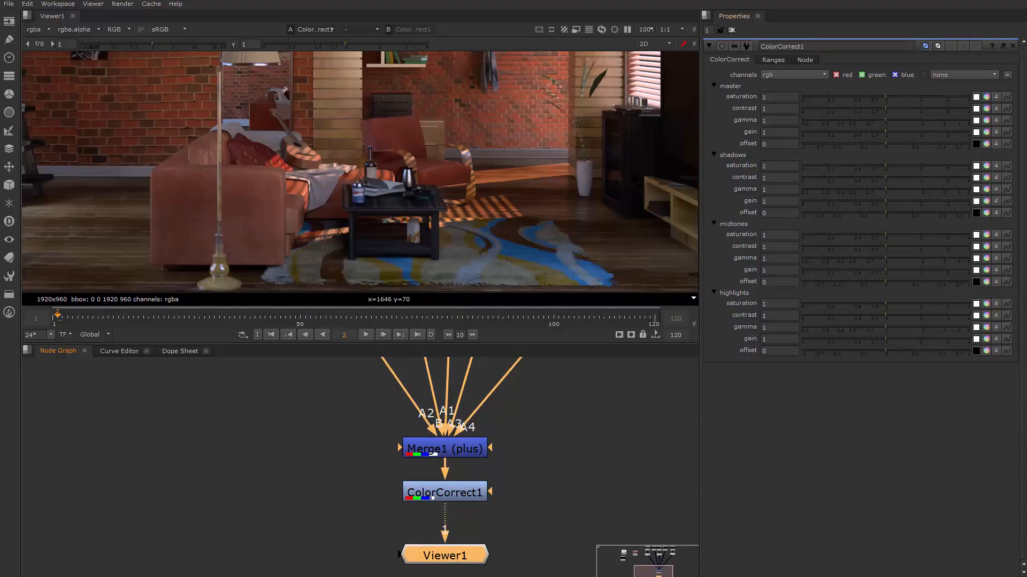
Step: Set ColorCorrect1's master saturation to 0.56 and master contrast to 1.32
{"action": "mouse_move", "coordinate": [883, 107]}
{"action": "left_mouse_down"}
{"action": "mouse_move", "coordinate": [919, 105]}
{"action": "mouse_move", "coordinate": [861, 99]}
{"action": "mouse_move", "coordinate": [897, 108]}
{"action": "left_mouse_up"}
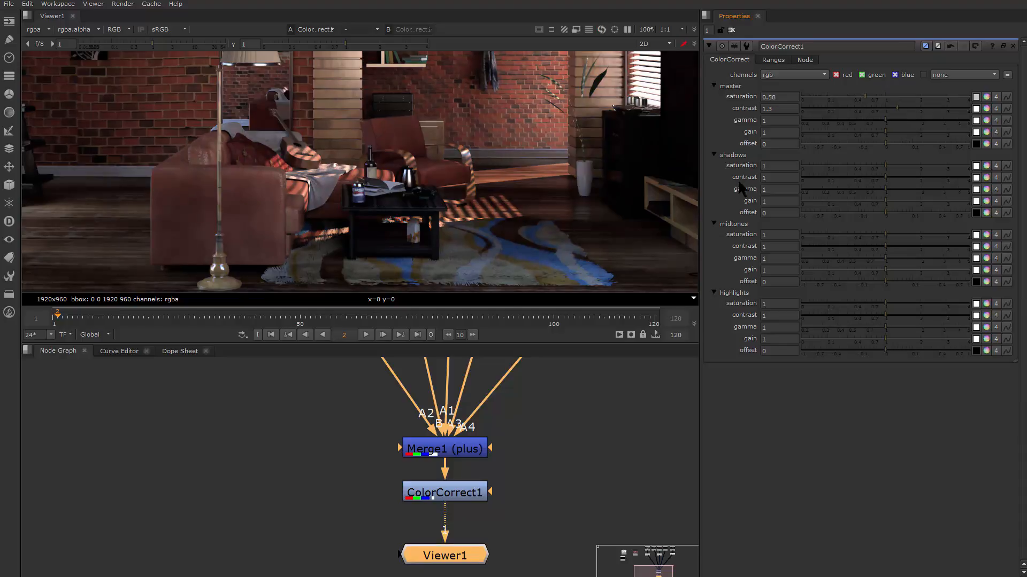
{"action": "scroll", "coordinate": [407, 188], "scroll_direction": "down", "scroll_amount": 2}
{"action": "scroll", "coordinate": [406, 188], "scroll_direction": "down", "scroll_amount": 1}
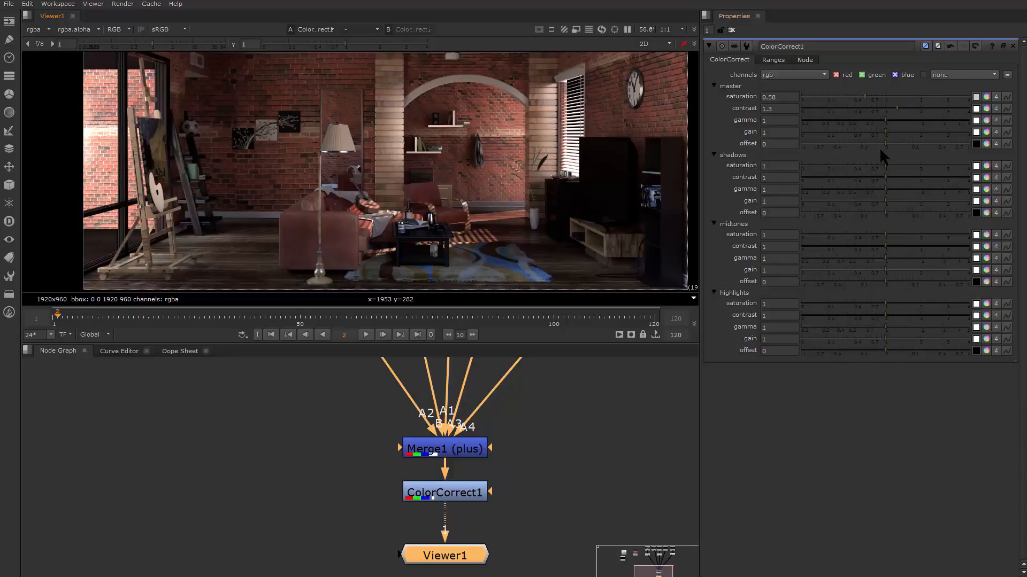
{"action": "left_click_drag", "start_coordinate": [868, 98], "coordinate": [874, 106]}
{"action": "left_click_drag", "start_coordinate": [900, 109], "coordinate": [897, 108]}
{"action": "left_click_drag", "start_coordinate": [254, 166], "coordinate": [343, 199]}
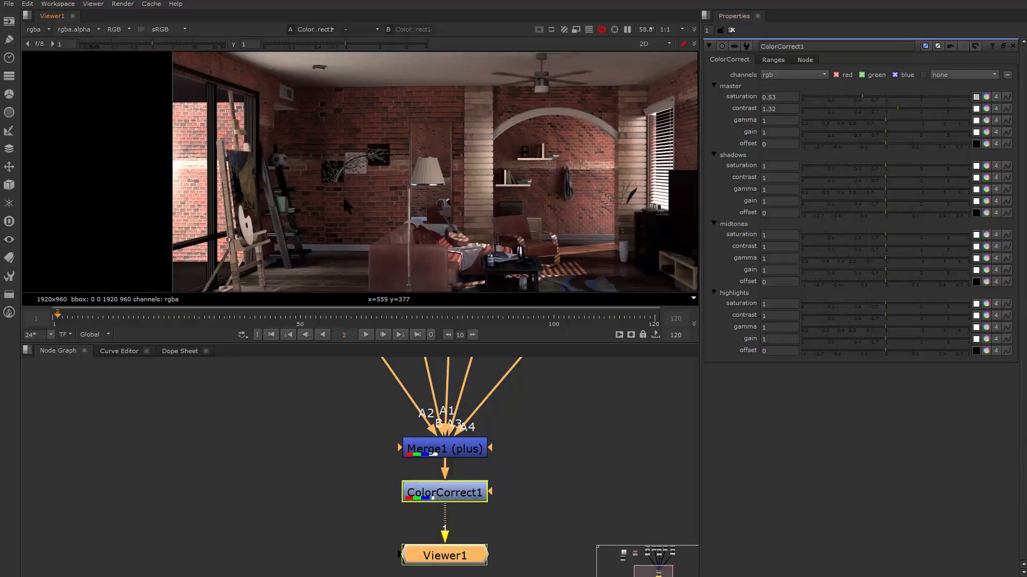
{"action": "scroll", "coordinate": [348, 206], "scroll_direction": "up", "scroll_amount": 2}
{"action": "left_click_drag", "start_coordinate": [863, 96], "coordinate": [865, 97]}
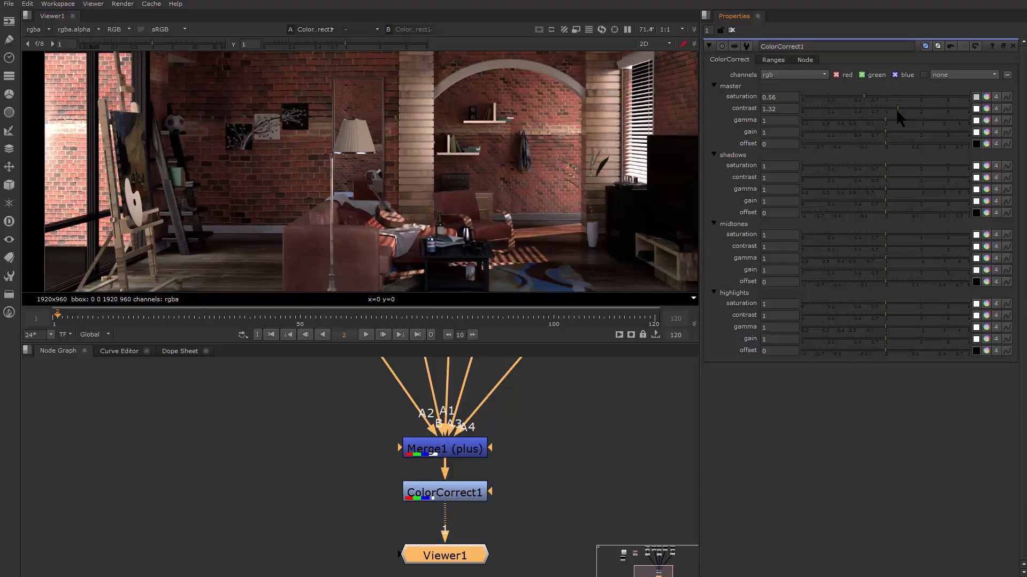
Step: Try lowering ColorCorrect1's shadows saturation to 0 and return it to 1
{"action": "mouse_move", "coordinate": [881, 170]}
{"action": "left_mouse_down"}
{"action": "mouse_move", "coordinate": [829, 173]}
{"action": "mouse_move", "coordinate": [870, 169]}
{"action": "left_mouse_up"}
{"action": "left_click_drag", "start_coordinate": [833, 167], "coordinate": [750, 176]}
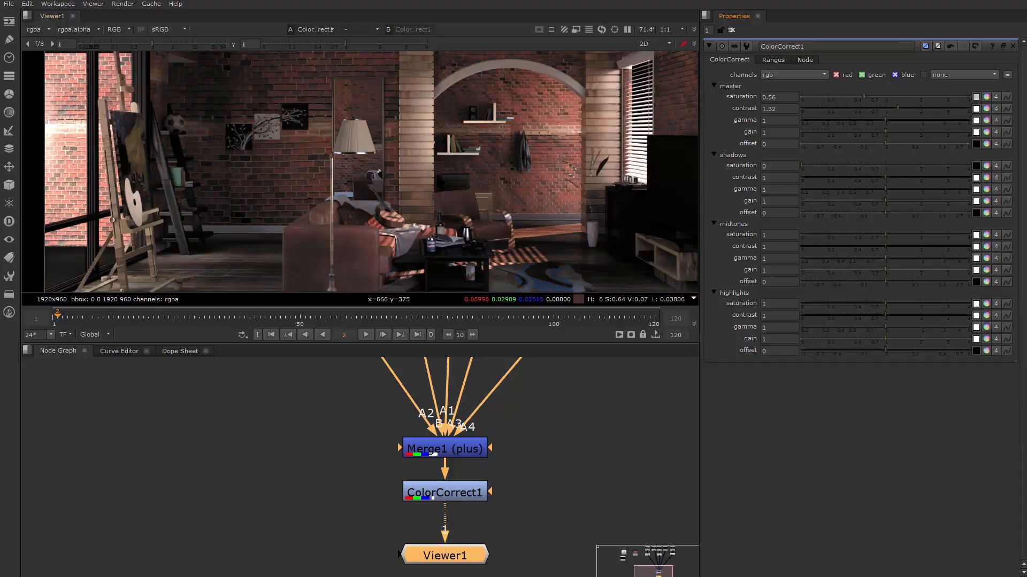
{"action": "left_click_drag", "start_coordinate": [854, 172], "coordinate": [888, 172]}
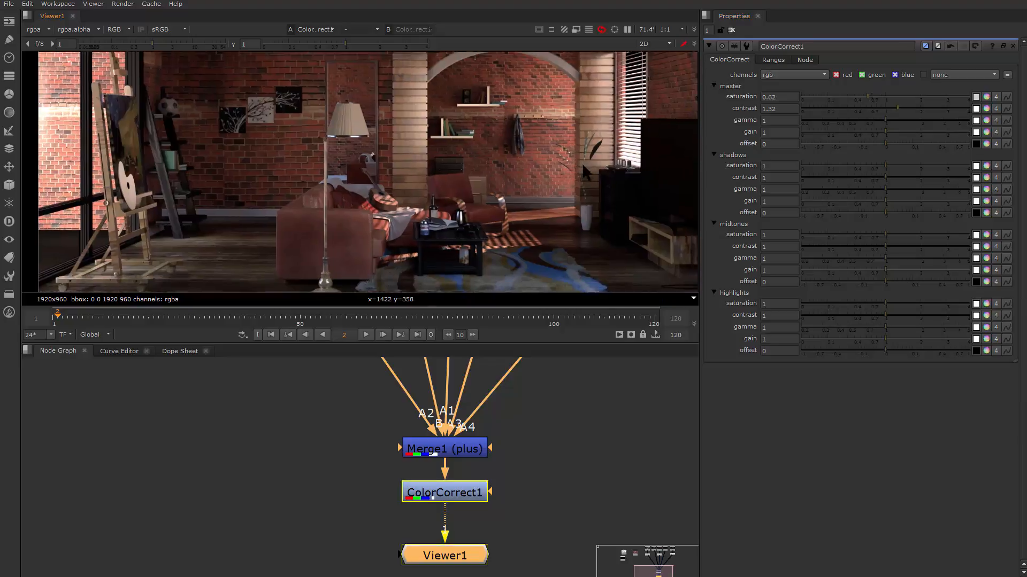
Step: Adjust ColorCorrect1's master saturation to 0.62 and master contrast to 1.24
{"action": "left_click_drag", "start_coordinate": [896, 108], "coordinate": [895, 108]}
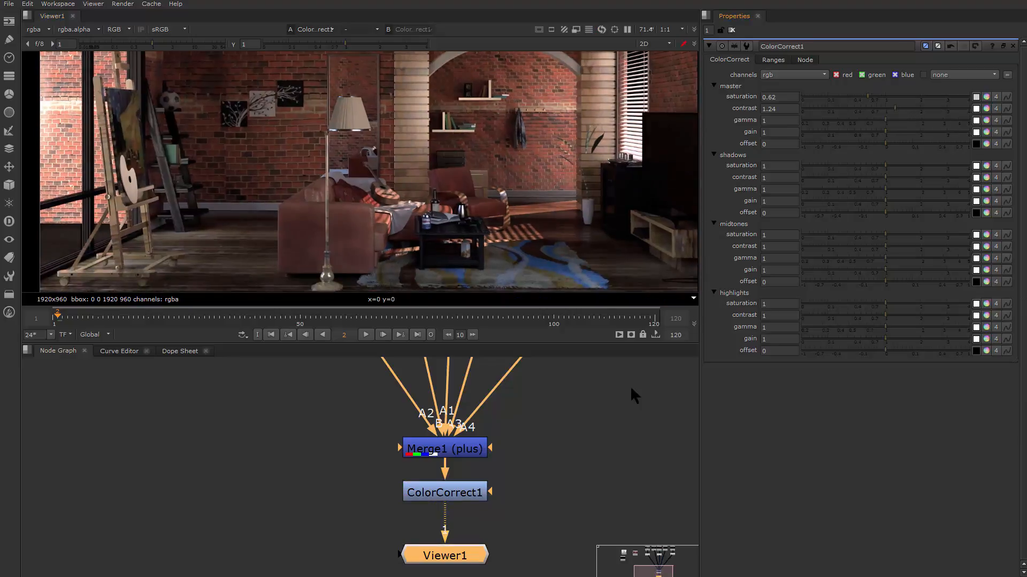
Step: Add a Grade node after ColorCorrect1 and set its gamma to 1.18
{"action": "left_click_drag", "start_coordinate": [476, 496], "coordinate": [473, 526]}
{"action": "key", "text": "g"}
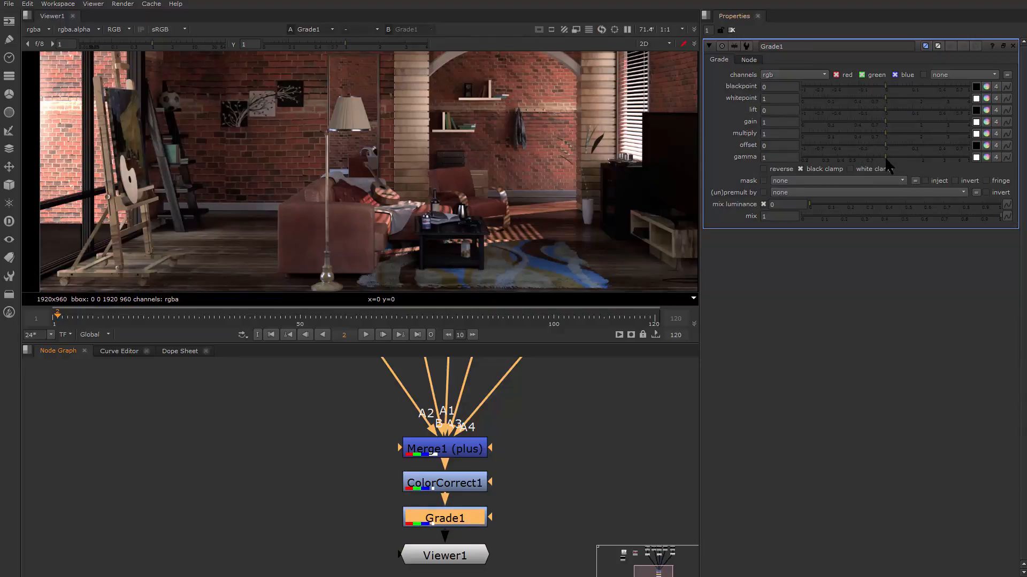
{"action": "left_click_drag", "start_coordinate": [886, 159], "coordinate": [893, 156]}
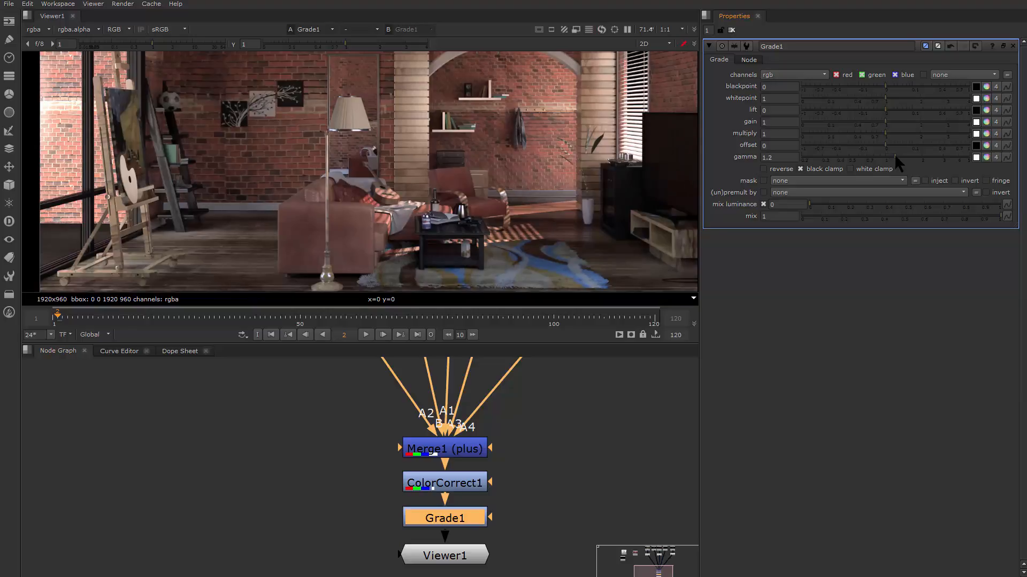
{"action": "left_click_drag", "start_coordinate": [539, 158], "coordinate": [549, 205]}
{"action": "left_click_drag", "start_coordinate": [896, 158], "coordinate": [892, 157]}
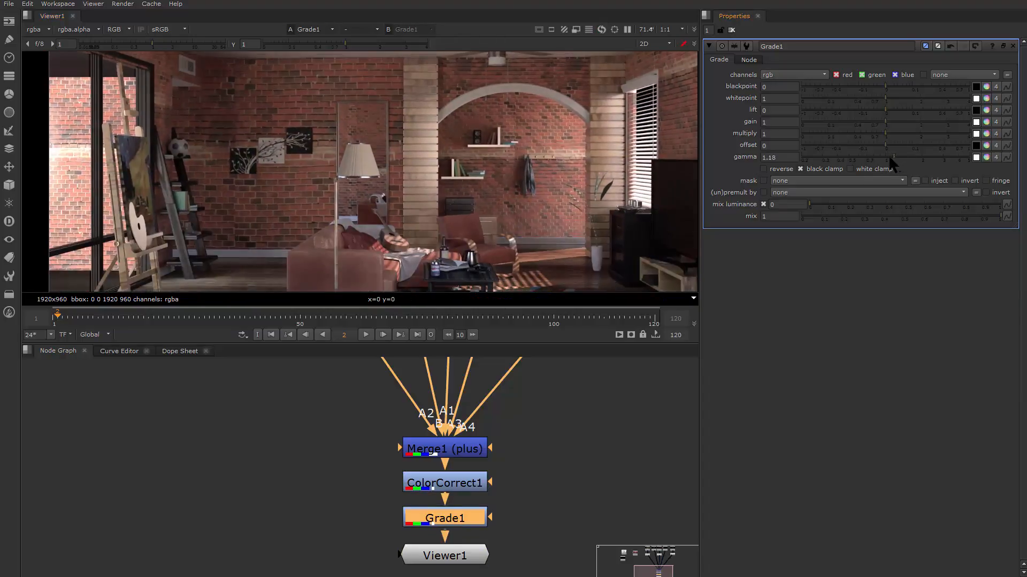
{"action": "scroll", "coordinate": [488, 517], "scroll_direction": "down", "scroll_amount": 1}
Step: Move Viewer1 farther below Grade1 to leave room in the node chain, and review the whole node tree
{"action": "left_click_drag", "start_coordinate": [469, 554], "coordinate": [484, 536]}
{"action": "left_click_drag", "start_coordinate": [350, 388], "coordinate": [318, 473]}
{"action": "scroll", "coordinate": [319, 473], "scroll_direction": "down", "scroll_amount": 2}
{"action": "scroll", "coordinate": [299, 422], "scroll_direction": "down", "scroll_amount": 3}
{"action": "left_click_drag", "start_coordinate": [283, 425], "coordinate": [289, 508]}
{"action": "scroll", "coordinate": [272, 474], "scroll_direction": "up", "scroll_amount": 1}
{"action": "left_click_drag", "start_coordinate": [349, 468], "coordinate": [406, 377]}
{"action": "left_click_drag", "start_coordinate": [387, 428], "coordinate": [387, 466]}
{"action": "scroll", "coordinate": [396, 445], "scroll_direction": "up", "scroll_amount": 5}
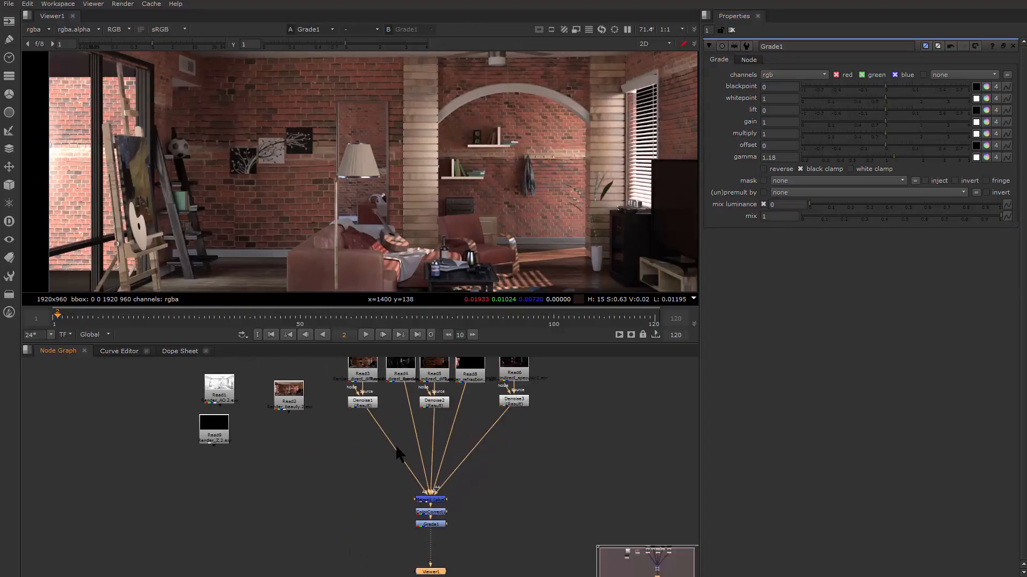
{"action": "left_click_drag", "start_coordinate": [499, 484], "coordinate": [532, 380]}
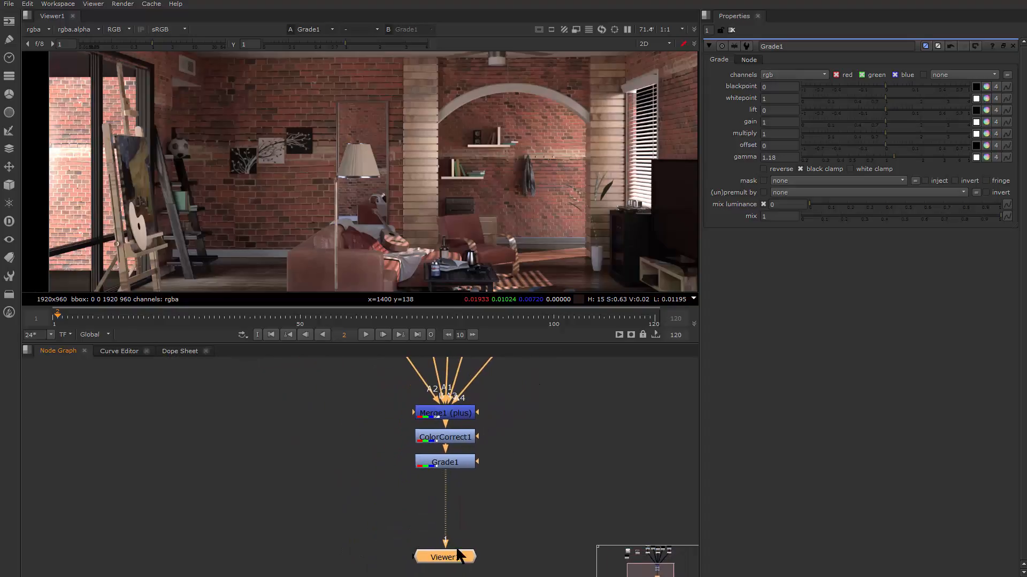
{"action": "left_click_drag", "start_coordinate": [513, 443], "coordinate": [502, 493]}
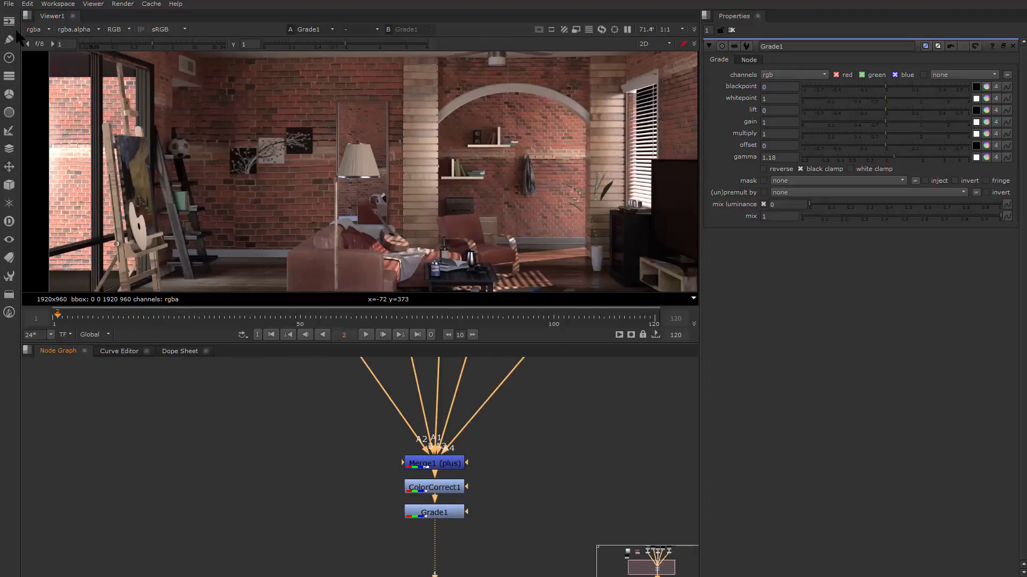
{"action": "left_click", "coordinate": [9, 76]}
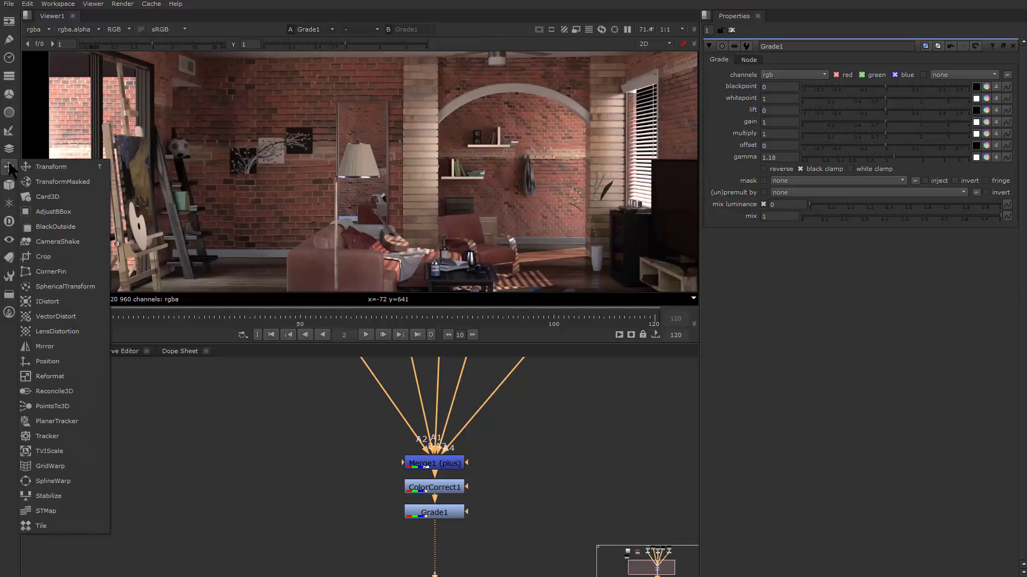
{"action": "mouse_move", "coordinate": [10, 150]}
{"action": "left_click", "coordinate": [332, 398]}
{"action": "key", "text": "Tab"}
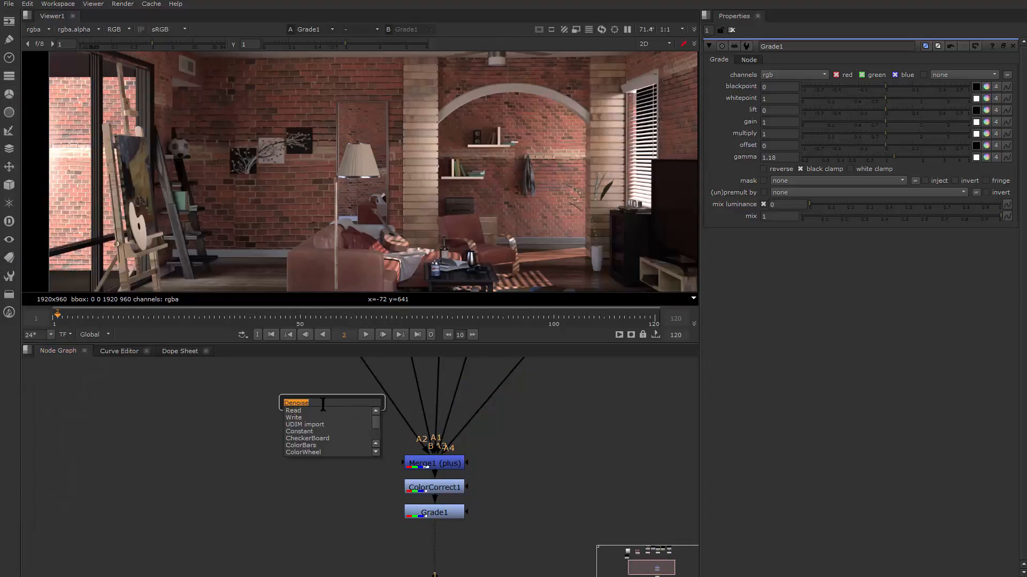
{"action": "left_click", "coordinate": [521, 474]}
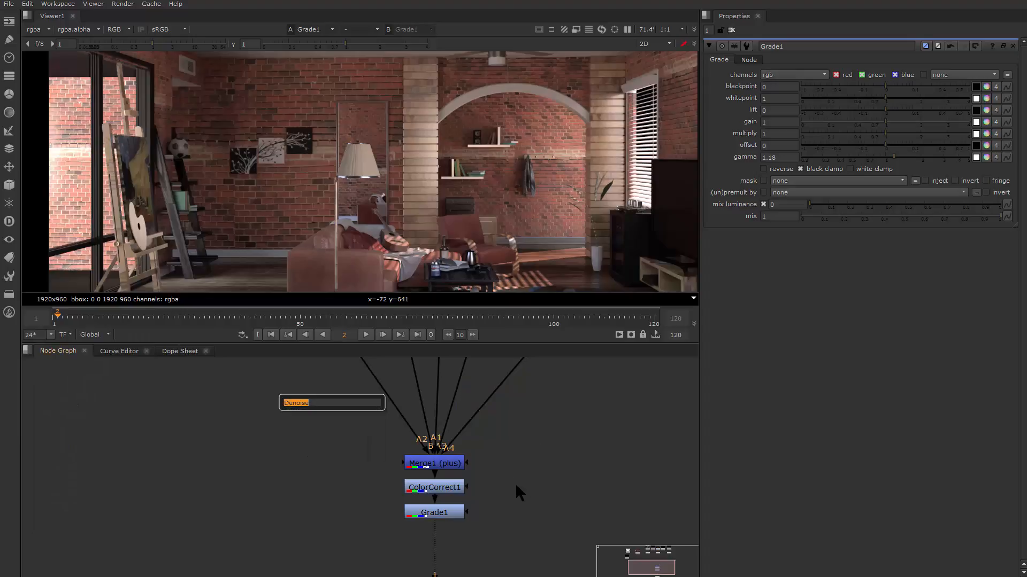
{"action": "left_click_drag", "start_coordinate": [528, 457], "coordinate": [529, 485]}
{"action": "left_click_drag", "start_coordinate": [404, 442], "coordinate": [401, 372]}
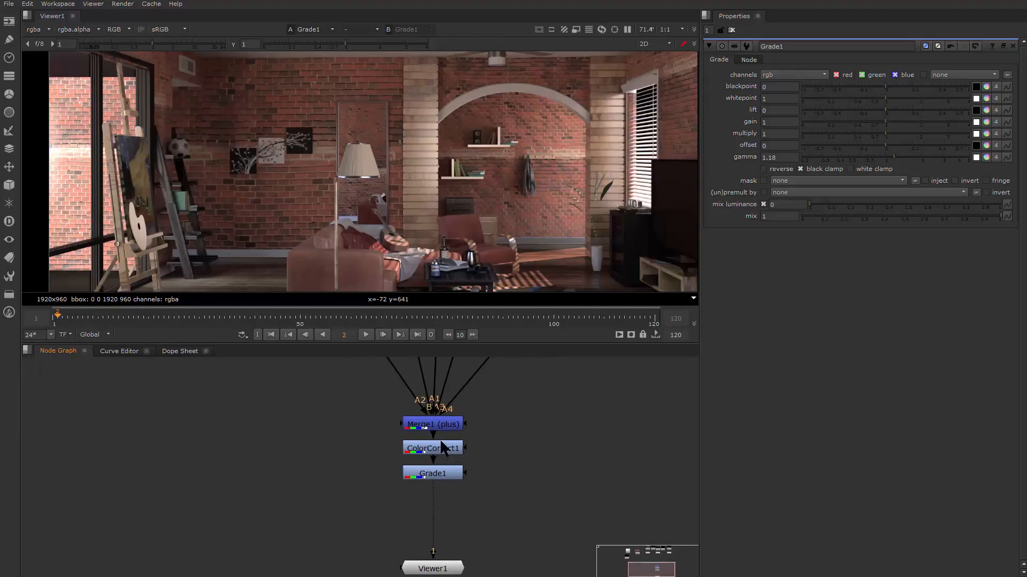
{"action": "left_click_drag", "start_coordinate": [439, 438], "coordinate": [434, 507]}
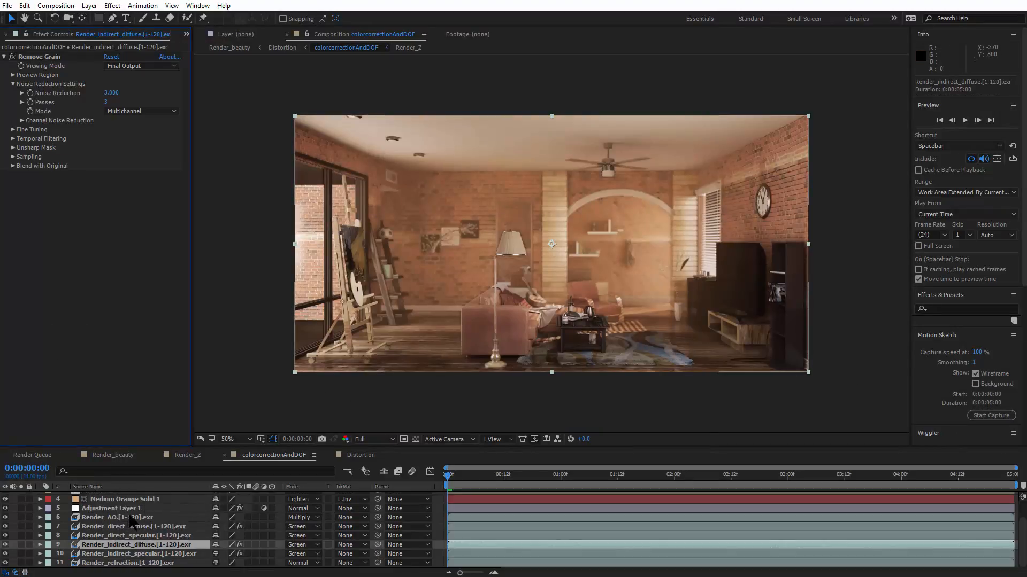
Step: Check Adjustment Layer 1's effects in After Effects and show layer names instead of source names in the timeline
{"action": "left_click", "coordinate": [121, 509]}
{"action": "scroll", "coordinate": [118, 510], "scroll_direction": "up", "scroll_amount": 1}
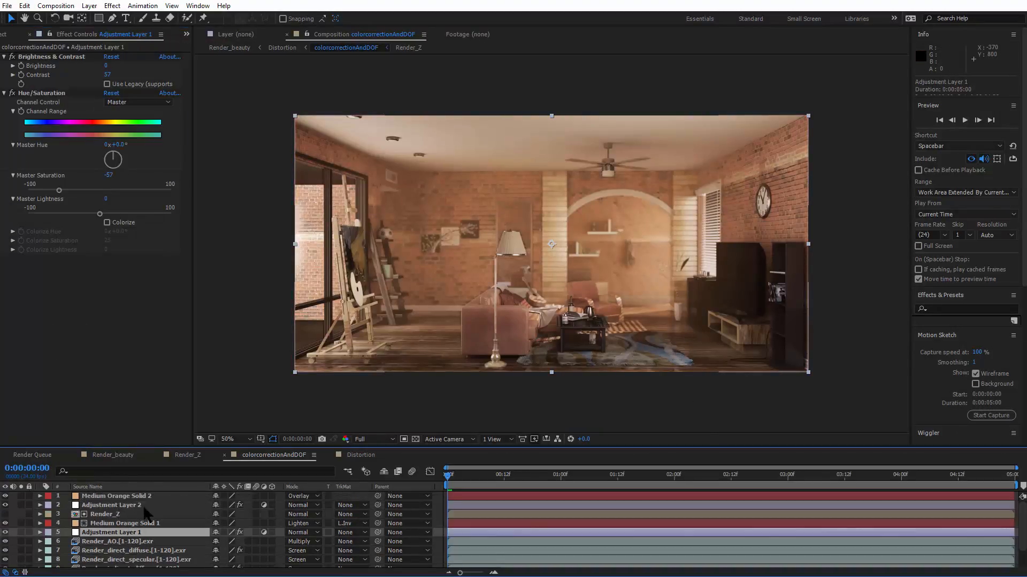
{"action": "left_click", "coordinate": [106, 487]}
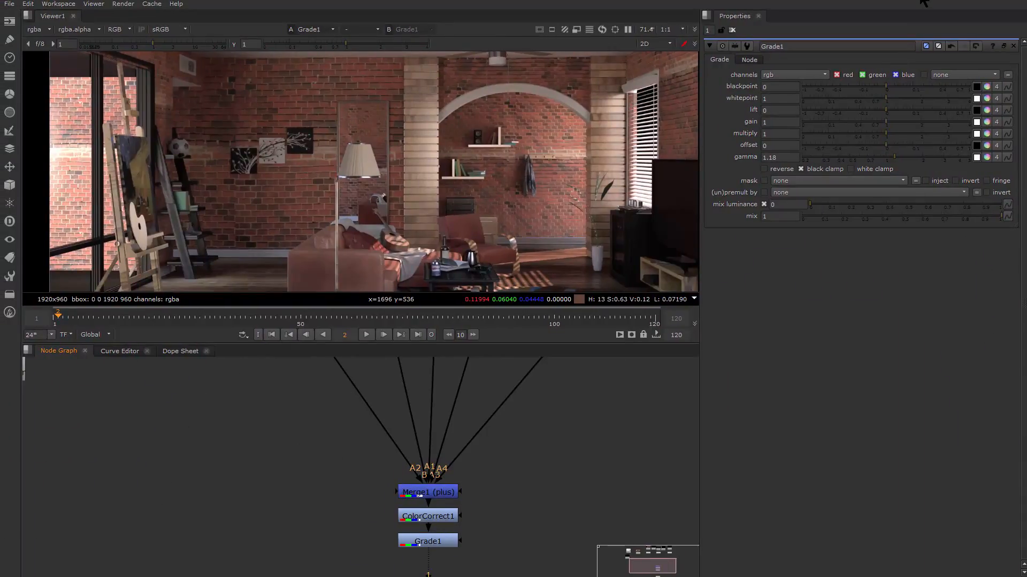
Step: In Nuke, place the Render_AO read node beside Merge1 and move ColorCorrect1, Grade1 and the viewer down to open a gap
{"action": "scroll", "coordinate": [381, 436], "scroll_direction": "down", "scroll_amount": 3}
{"action": "left_click_drag", "start_coordinate": [322, 422], "coordinate": [399, 534]}
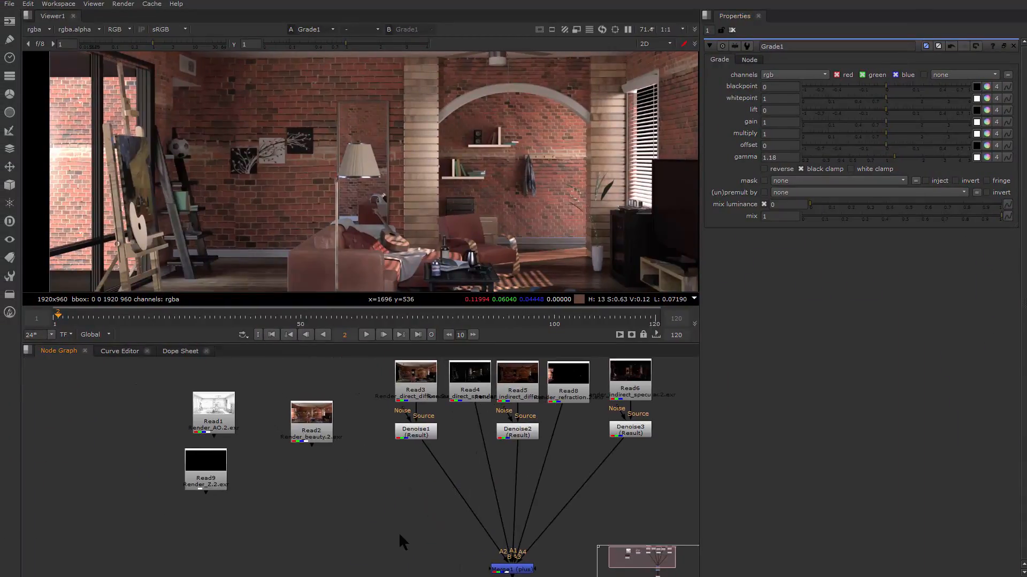
{"action": "left_click_drag", "start_coordinate": [215, 422], "coordinate": [327, 514]}
{"action": "scroll", "coordinate": [447, 518], "scroll_direction": "up", "scroll_amount": 3}
{"action": "scroll", "coordinate": [332, 513], "scroll_direction": "up", "scroll_amount": 1}
{"action": "scroll", "coordinate": [439, 515], "scroll_direction": "down", "scroll_amount": 1}
{"action": "left_click_drag", "start_coordinate": [434, 542], "coordinate": [432, 376]}
{"action": "left_click_drag", "start_coordinate": [339, 384], "coordinate": [454, 507]}
{"action": "left_click_drag", "start_coordinate": [533, 529], "coordinate": [410, 502]}
{"action": "left_click_drag", "start_coordinate": [389, 423], "coordinate": [456, 552]}
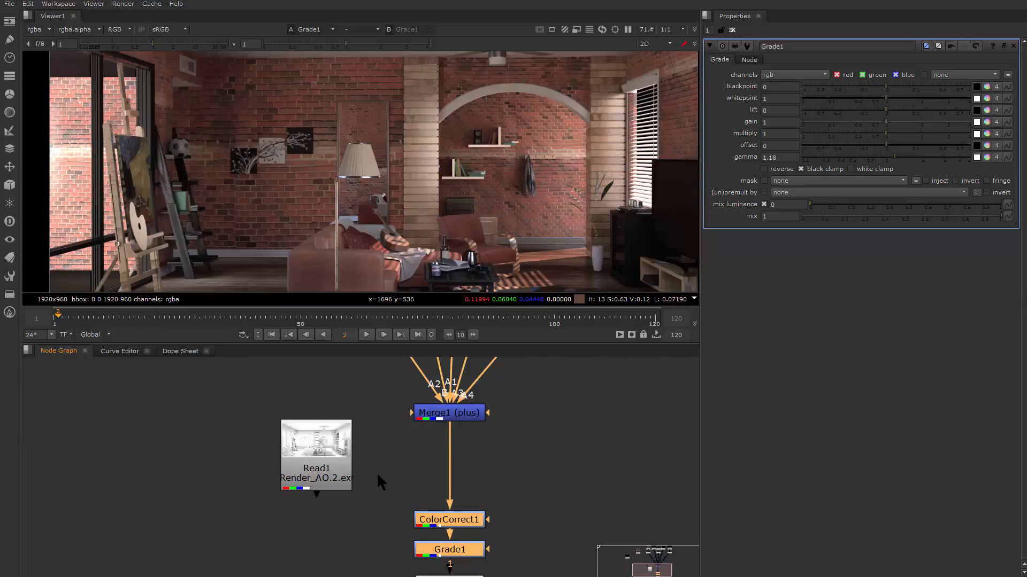
Step: Add a second Merge node between Merge1 and ColorCorrect1, with the Render_AO read node as its A input
{"action": "left_click_drag", "start_coordinate": [320, 442], "coordinate": [280, 403]}
{"action": "left_click_drag", "start_coordinate": [358, 458], "coordinate": [380, 473]}
{"action": "left_click", "coordinate": [299, 433]}
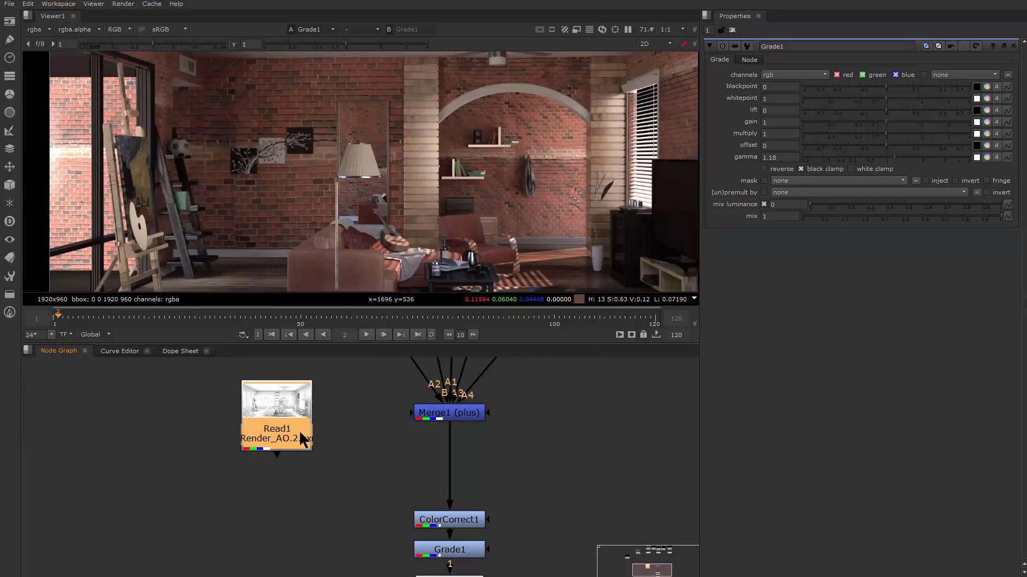
{"action": "key", "text": "m"}
{"action": "left_click_drag", "start_coordinate": [375, 415], "coordinate": [455, 413]}
{"action": "left_click_drag", "start_coordinate": [448, 471], "coordinate": [400, 489]}
{"action": "left_click_drag", "start_coordinate": [420, 484], "coordinate": [459, 469]}
{"action": "left_click_drag", "start_coordinate": [298, 425], "coordinate": [293, 470]}
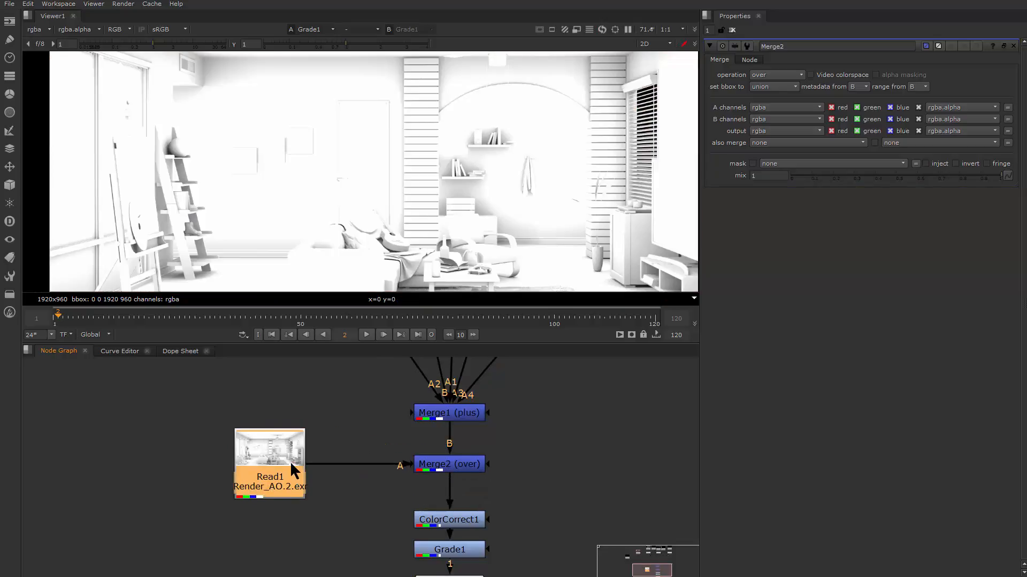
{"action": "left_click", "coordinate": [461, 461]}
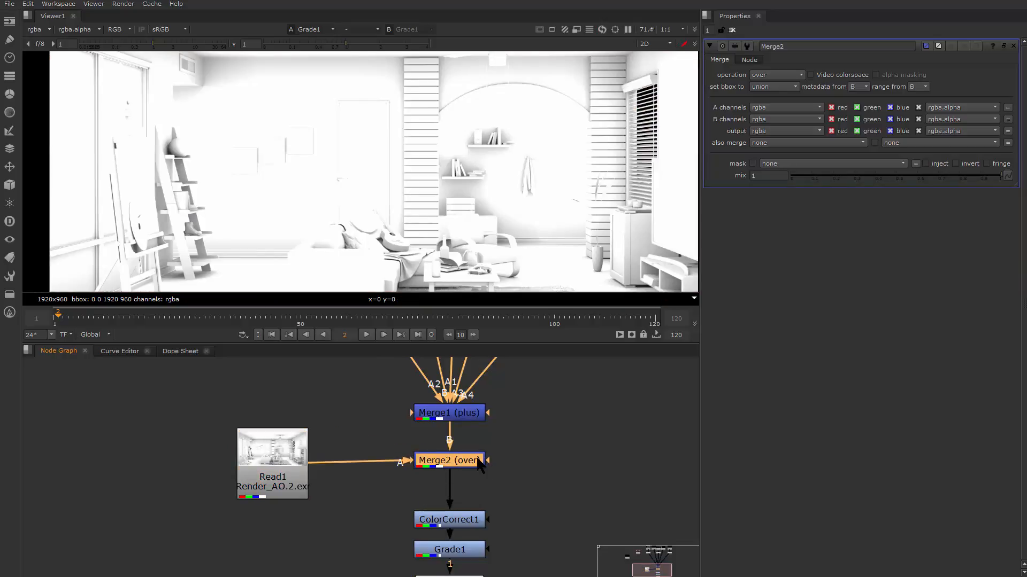
{"action": "key", "text": "m"}
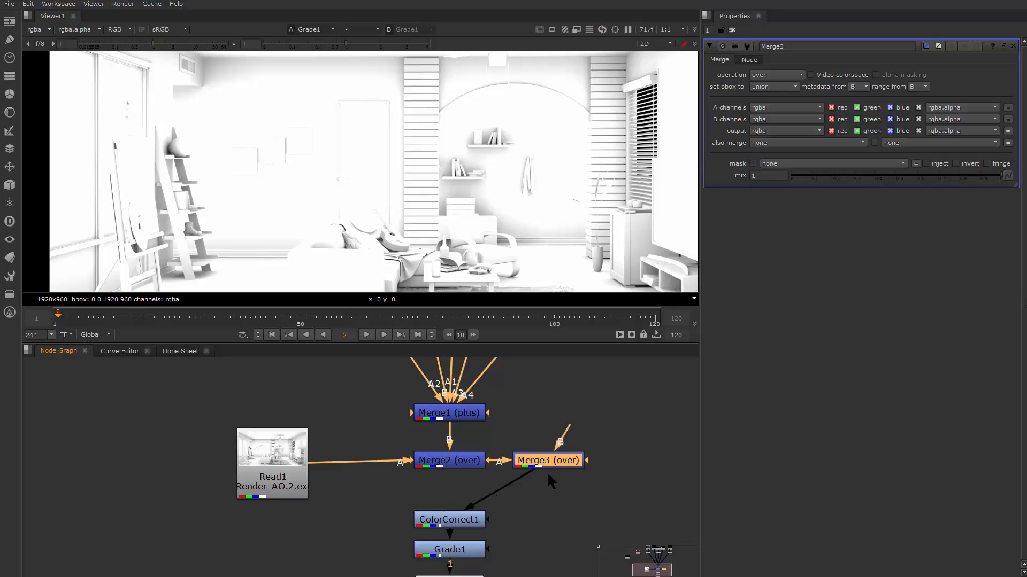
{"action": "key", "text": "Delete"}
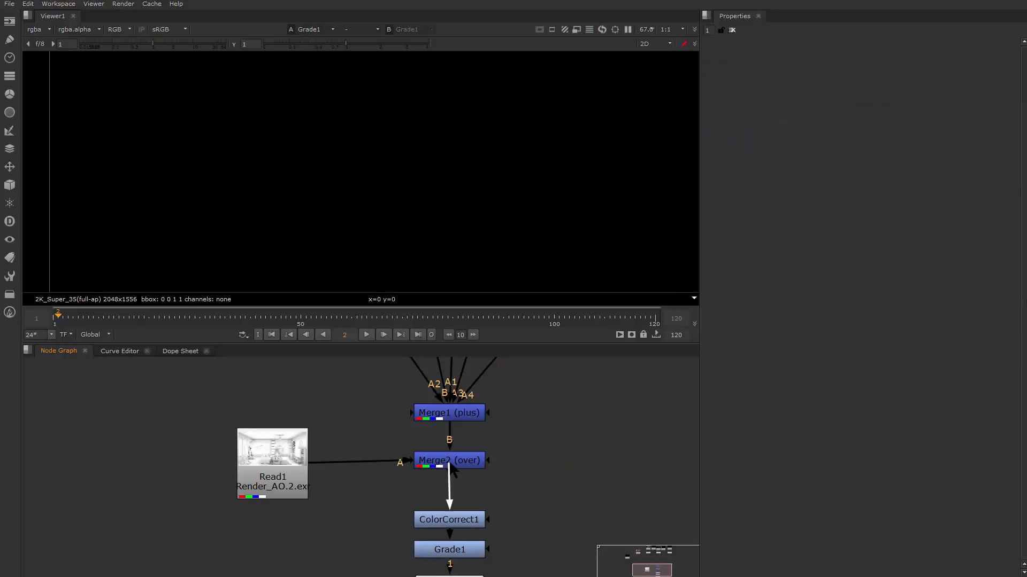
Step: Set Merge2's operation to multiply and lower its mix to 0.21
{"action": "double_click", "coordinate": [459, 469]}
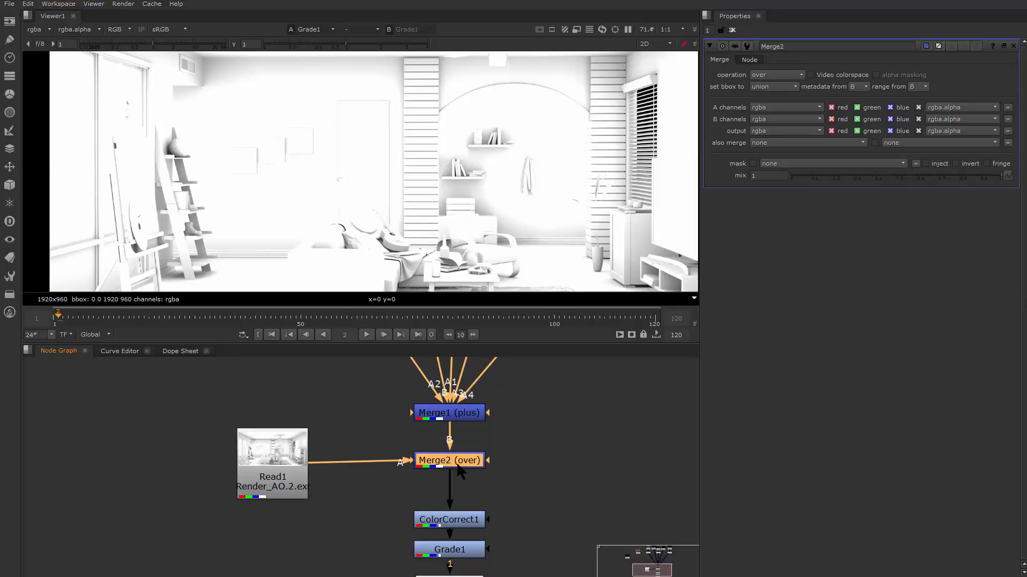
{"action": "left_click", "coordinate": [782, 75]}
{"action": "left_click", "coordinate": [787, 148]}
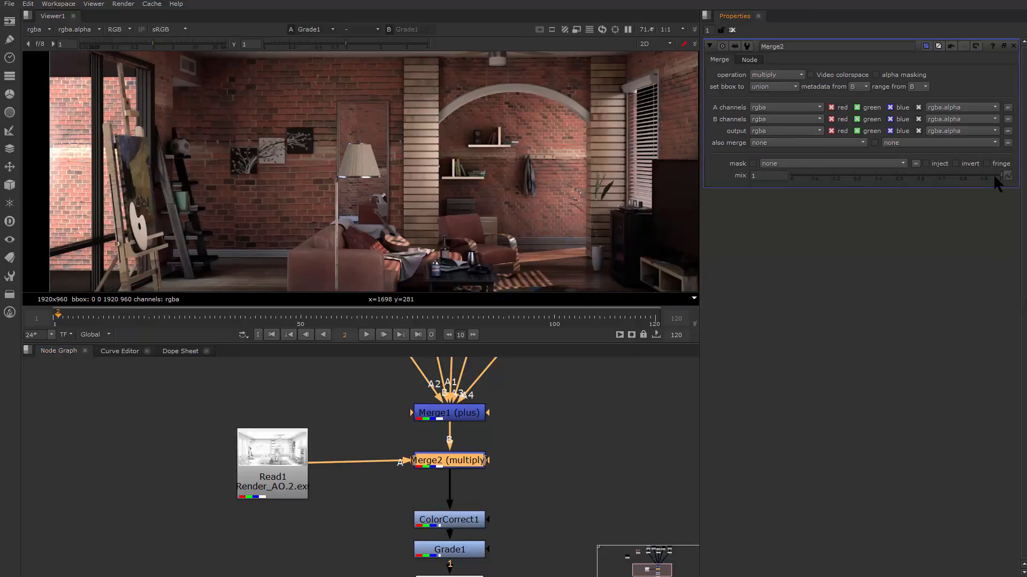
{"action": "left_click_drag", "start_coordinate": [993, 175], "coordinate": [835, 212]}
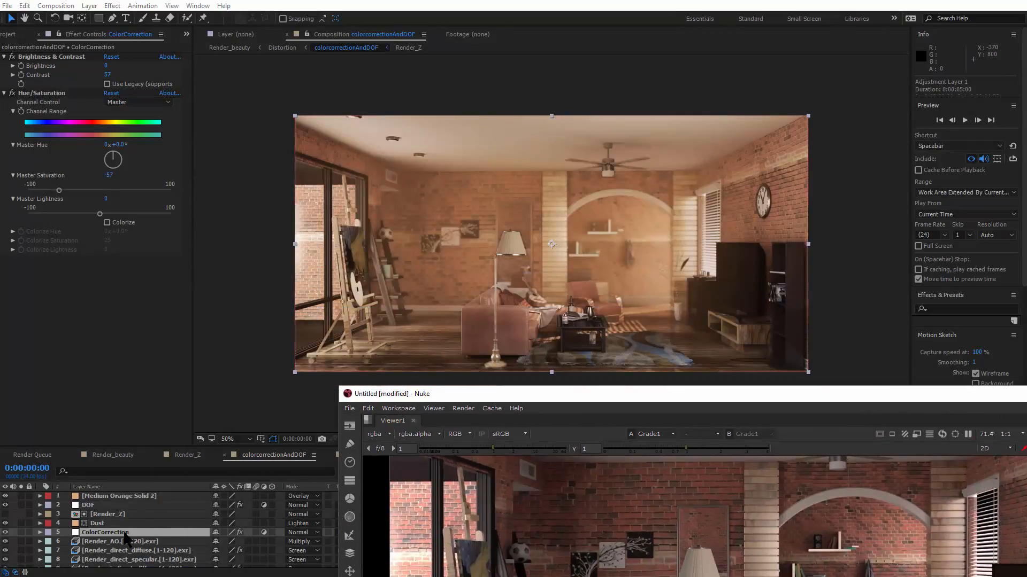
Step: Look over the Render_Z and Render_AO layers in the After Effects composition for reference
{"action": "left_click", "coordinate": [122, 514]}
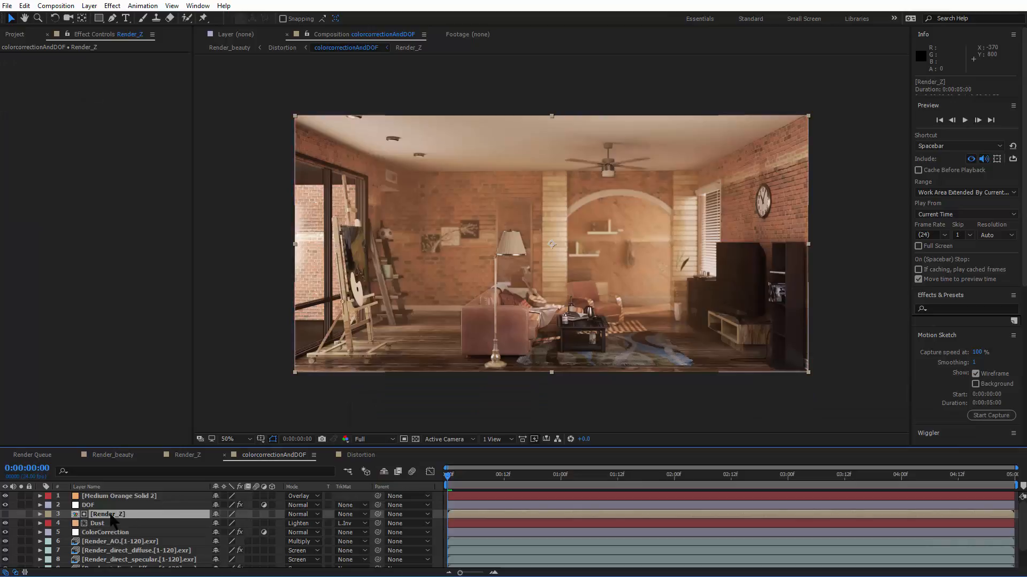
{"action": "scroll", "coordinate": [106, 538], "scroll_direction": "down", "scroll_amount": 3}
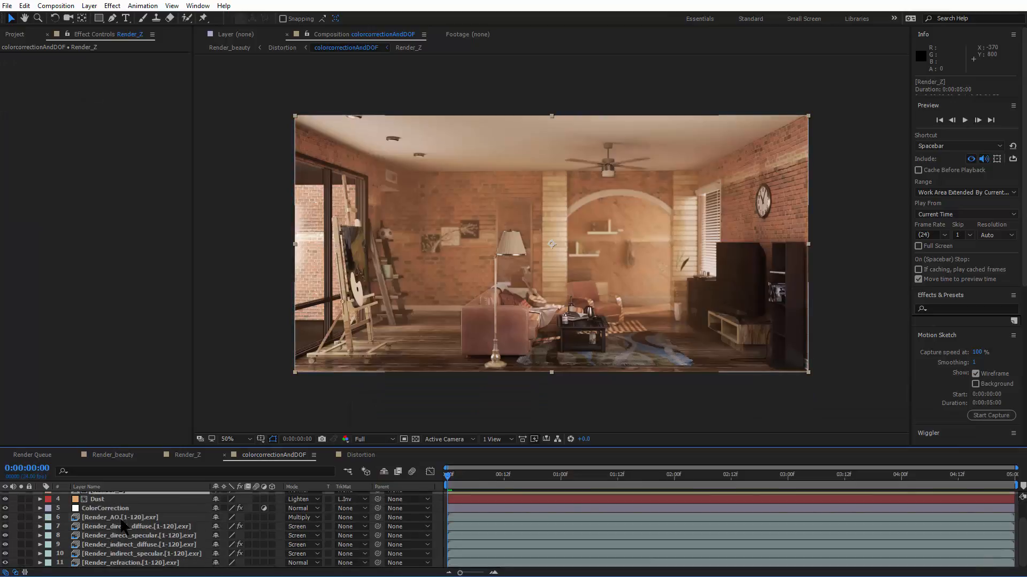
{"action": "left_click", "coordinate": [121, 518]}
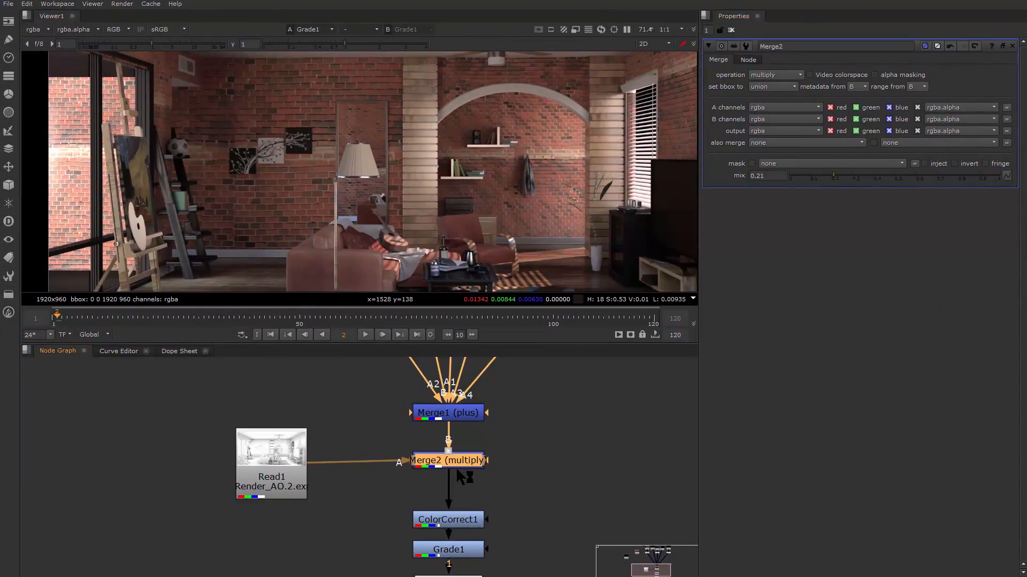
Step: Back in Nuke, move ColorCorrect1, Grade1 and Viewer1 farther below Merge2 and shift the Render_AO read node away from the chain
{"action": "scroll", "coordinate": [384, 481], "scroll_direction": "down", "scroll_amount": 2}
{"action": "left_click_drag", "start_coordinate": [306, 496], "coordinate": [257, 497]}
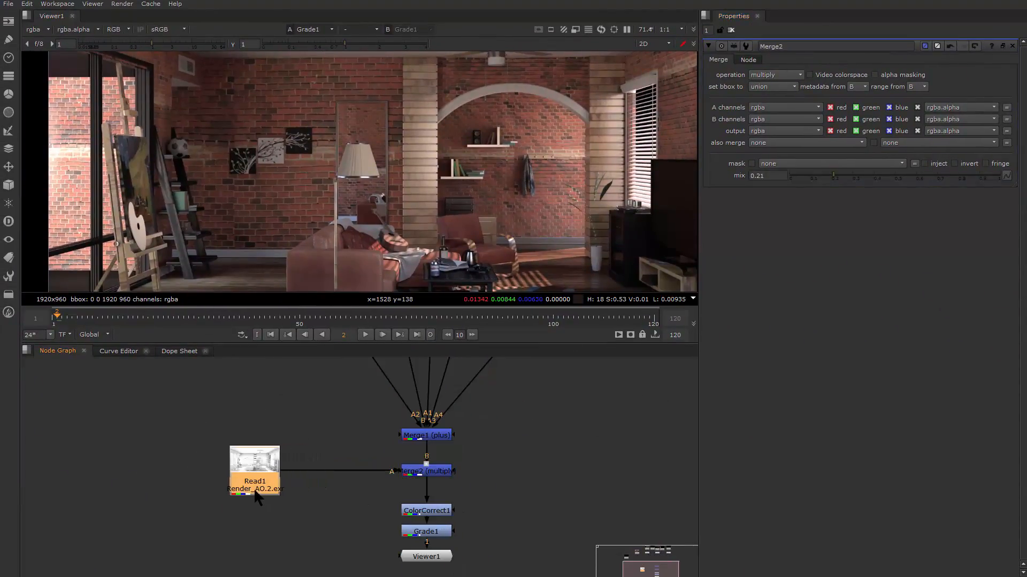
{"action": "scroll", "coordinate": [383, 498], "scroll_direction": "up", "scroll_amount": 2}
{"action": "scroll", "coordinate": [384, 497], "scroll_direction": "down", "scroll_amount": 1}
{"action": "left_click_drag", "start_coordinate": [372, 487], "coordinate": [566, 510]}
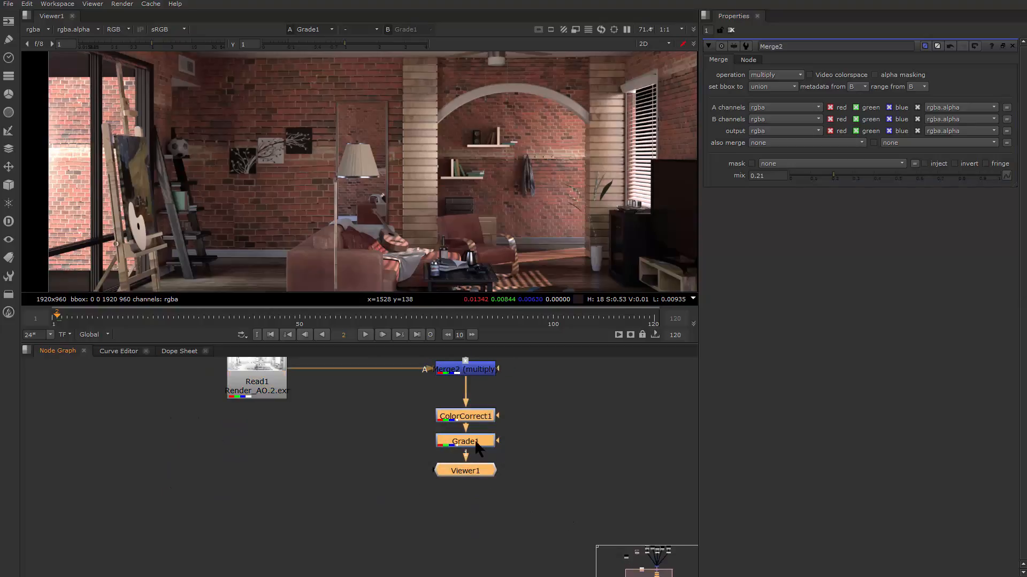
{"action": "left_click_drag", "start_coordinate": [478, 447], "coordinate": [484, 521]}
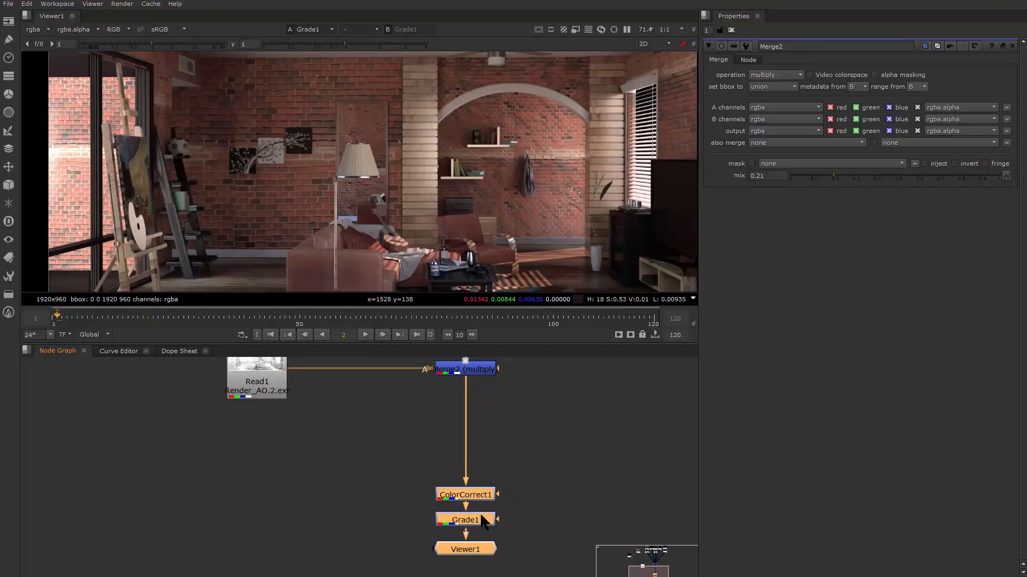
Step: Add a new Grade node and insert it between Merge2 and ColorCorrect1
{"action": "scroll", "coordinate": [500, 454], "scroll_direction": "up", "scroll_amount": 2}
{"action": "left_click_drag", "start_coordinate": [360, 394], "coordinate": [404, 423]}
{"action": "left_click", "coordinate": [486, 473]}
{"action": "left_click", "coordinate": [430, 464]}
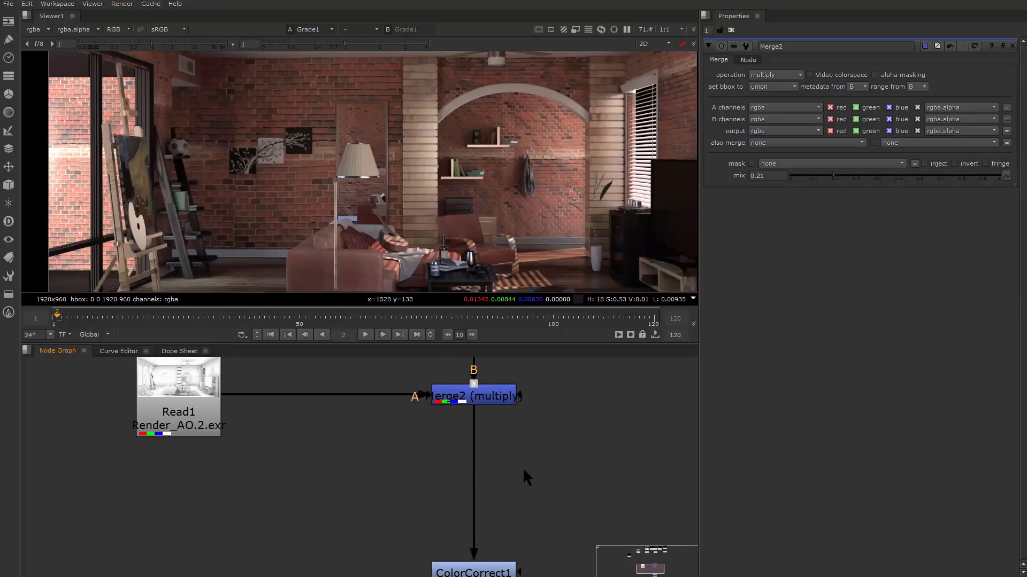
{"action": "key", "text": "g"}
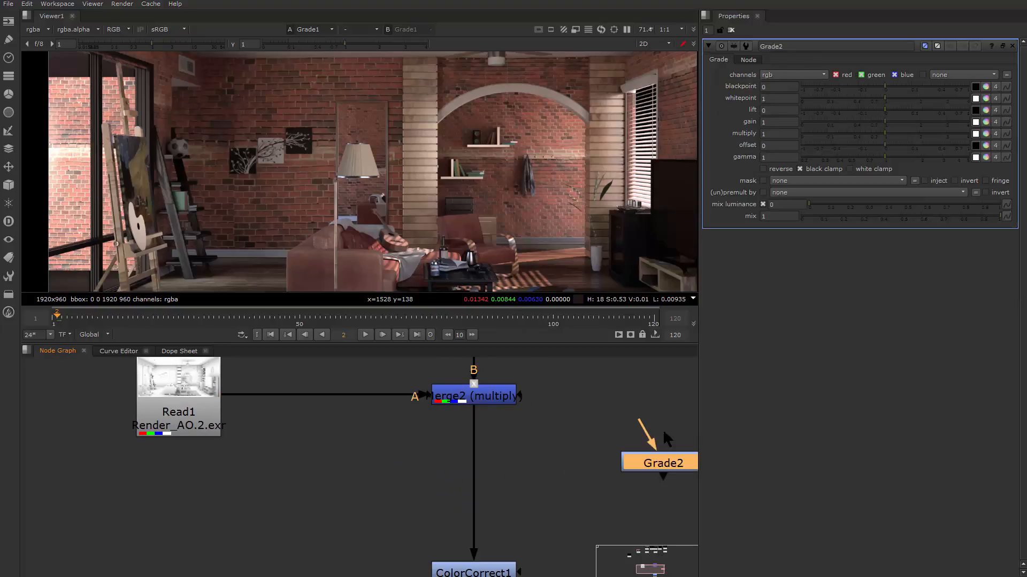
{"action": "mouse_move", "coordinate": [485, 473]}
{"action": "left_mouse_down"}
{"action": "mouse_move", "coordinate": [471, 474]}
{"action": "mouse_move", "coordinate": [509, 473]}
{"action": "mouse_move", "coordinate": [417, 468]}
{"action": "mouse_move", "coordinate": [486, 484]}
{"action": "left_mouse_up"}
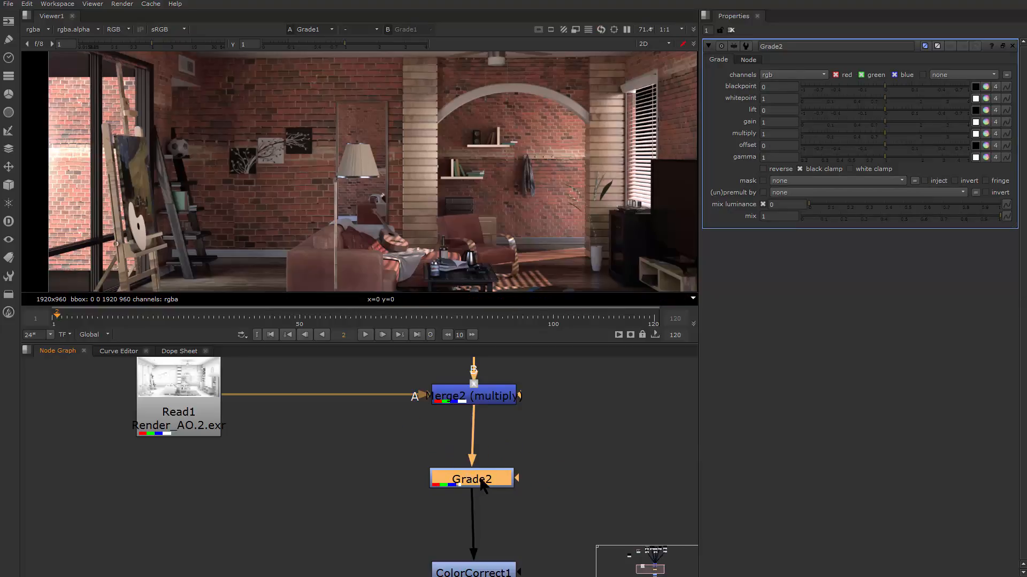
Step: Connect Grade2's mask input to the Render_AO read node
{"action": "scroll", "coordinate": [525, 458], "scroll_direction": "down", "scroll_amount": 2}
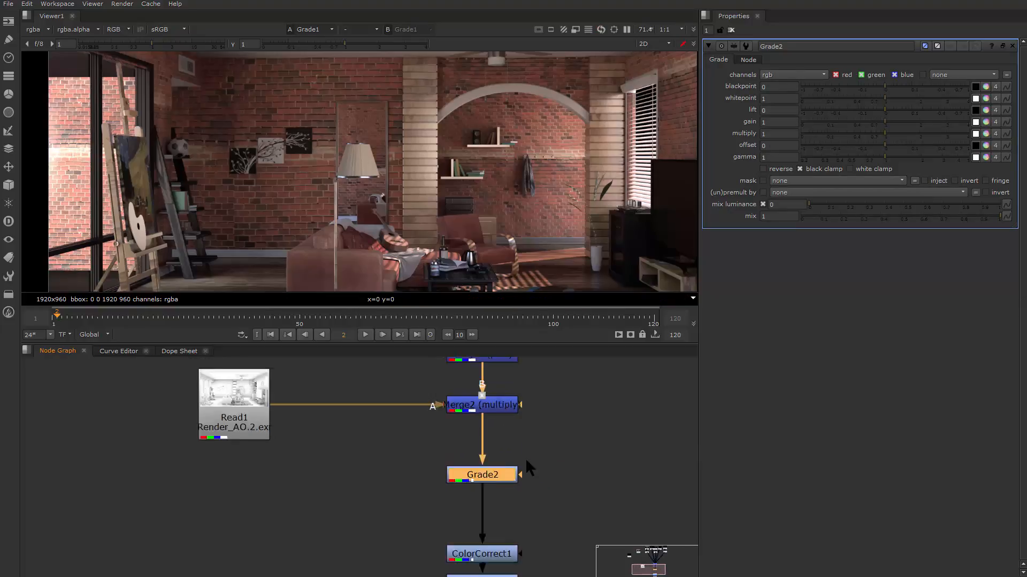
{"action": "scroll", "coordinate": [480, 473], "scroll_direction": "up", "scroll_amount": 2}
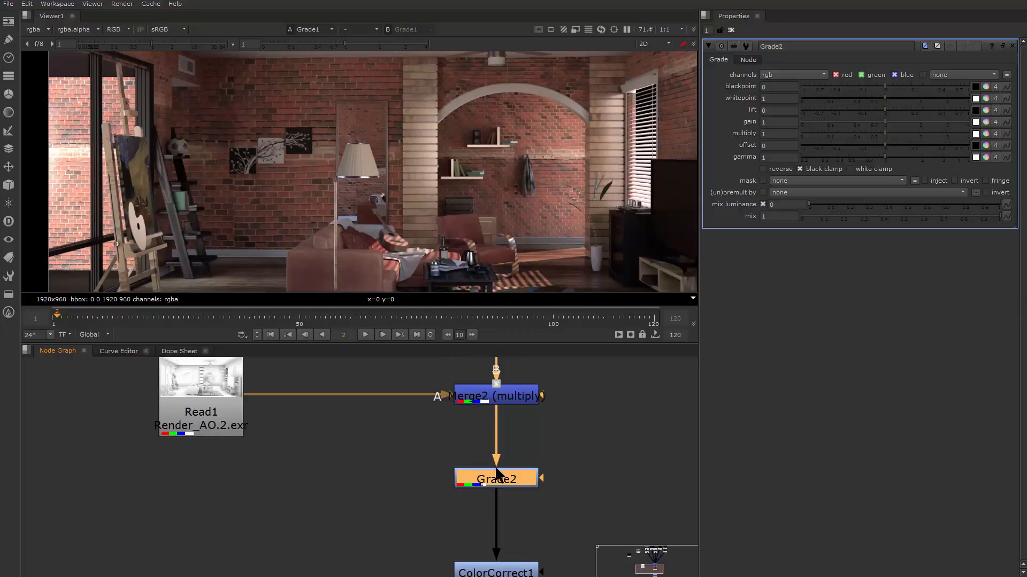
{"action": "left_click_drag", "start_coordinate": [544, 479], "coordinate": [213, 387]}
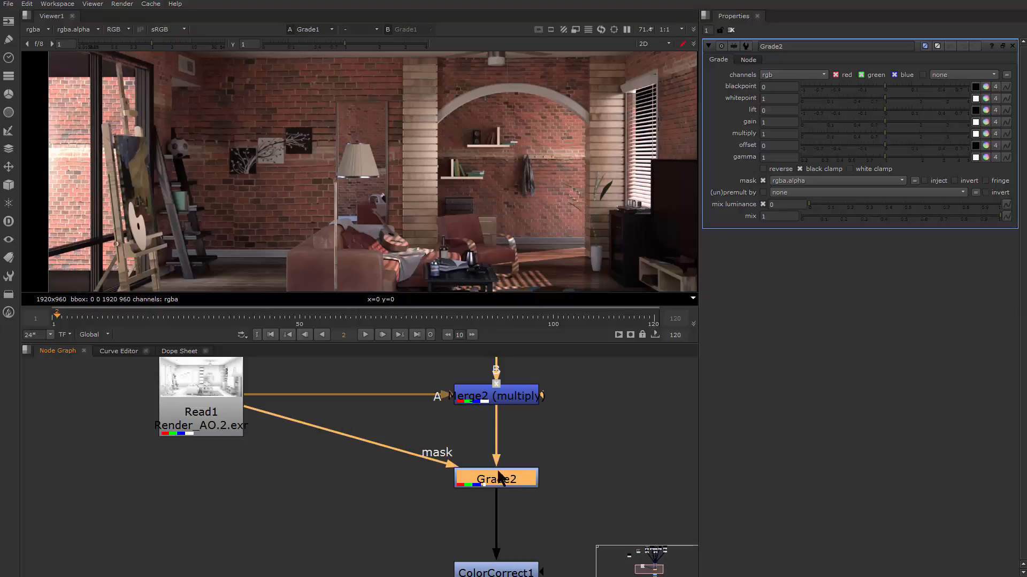
{"action": "scroll", "coordinate": [214, 396], "scroll_direction": "up", "scroll_amount": 6}
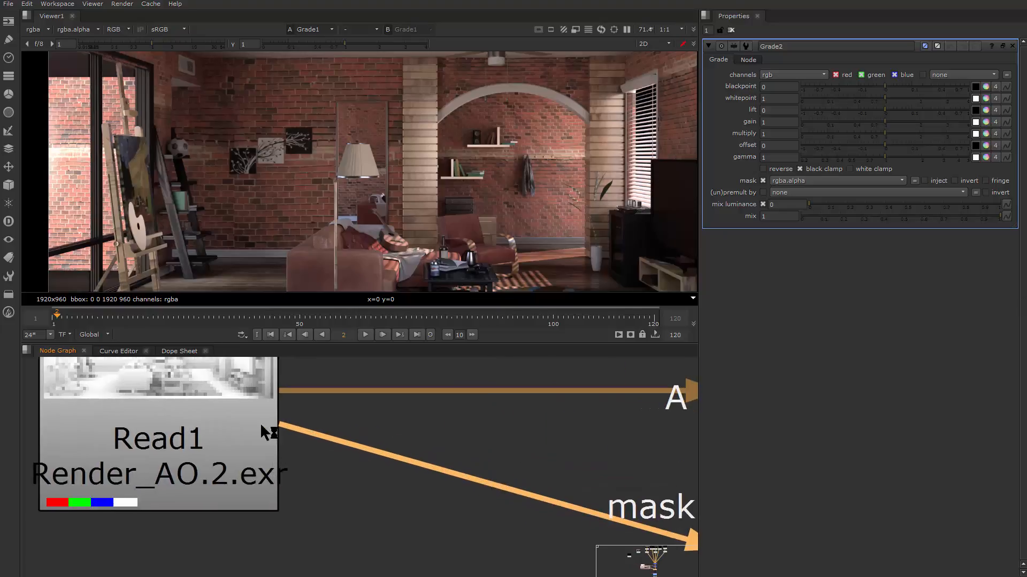
{"action": "scroll", "coordinate": [260, 422], "scroll_direction": "down", "scroll_amount": 6}
{"action": "scroll", "coordinate": [202, 427], "scroll_direction": "up", "scroll_amount": 4}
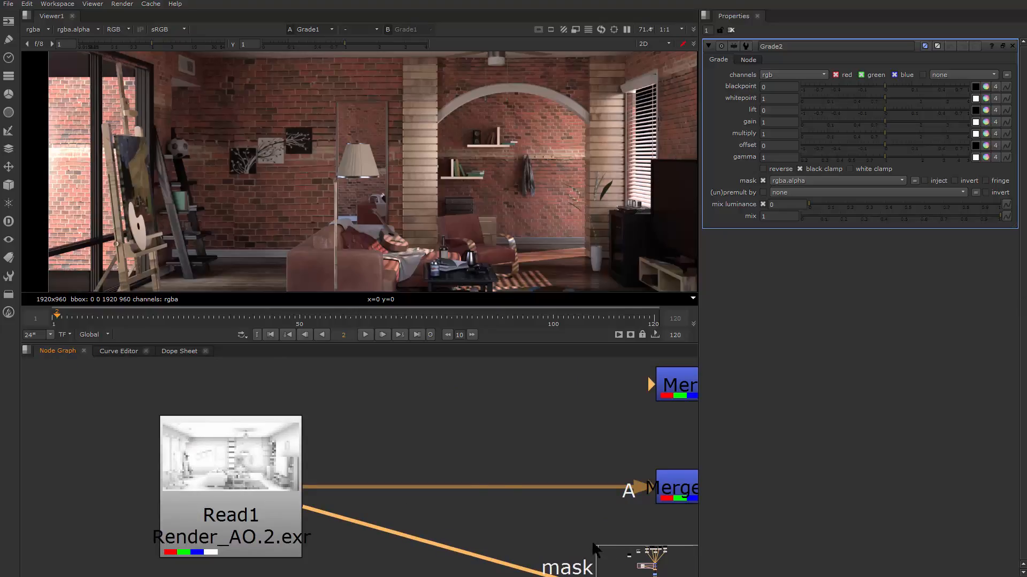
{"action": "scroll", "coordinate": [592, 542], "scroll_direction": "down", "scroll_amount": 2}
{"action": "left_click_drag", "start_coordinate": [592, 542], "coordinate": [425, 466]}
{"action": "left_click_drag", "start_coordinate": [204, 429], "coordinate": [218, 429]}
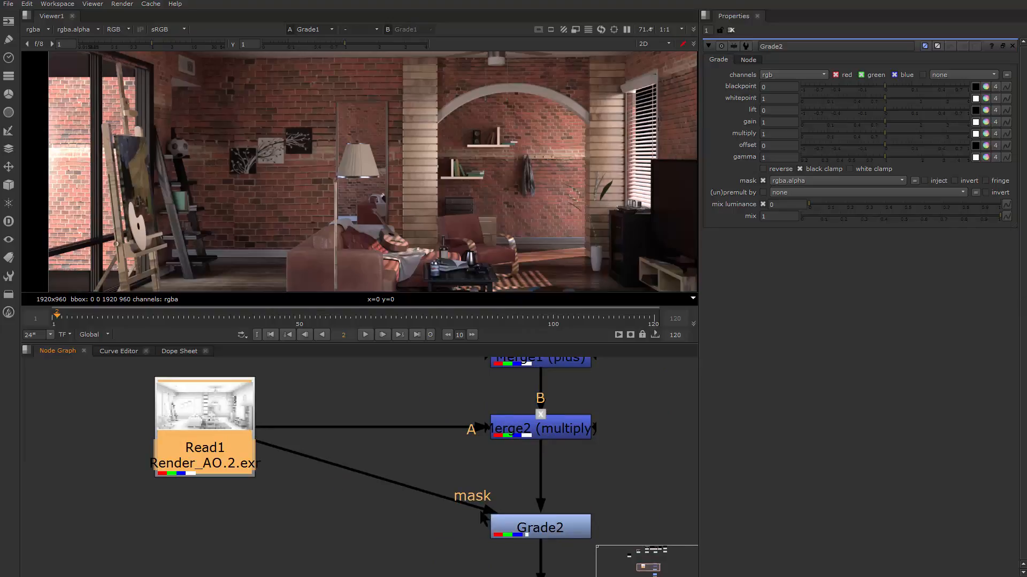
Step: Try raising Grade2's gamma to 1.8 and undo the change
{"action": "left_click", "coordinate": [563, 524]}
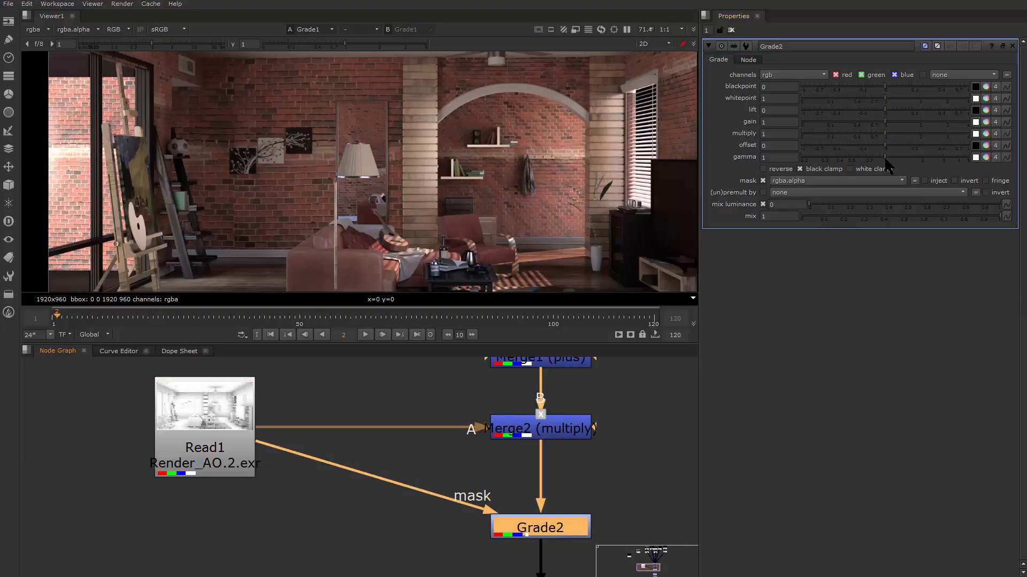
{"action": "mouse_move", "coordinate": [885, 160]}
{"action": "left_mouse_down"}
{"action": "mouse_move", "coordinate": [835, 160]}
{"action": "mouse_move", "coordinate": [865, 160]}
{"action": "left_mouse_up"}
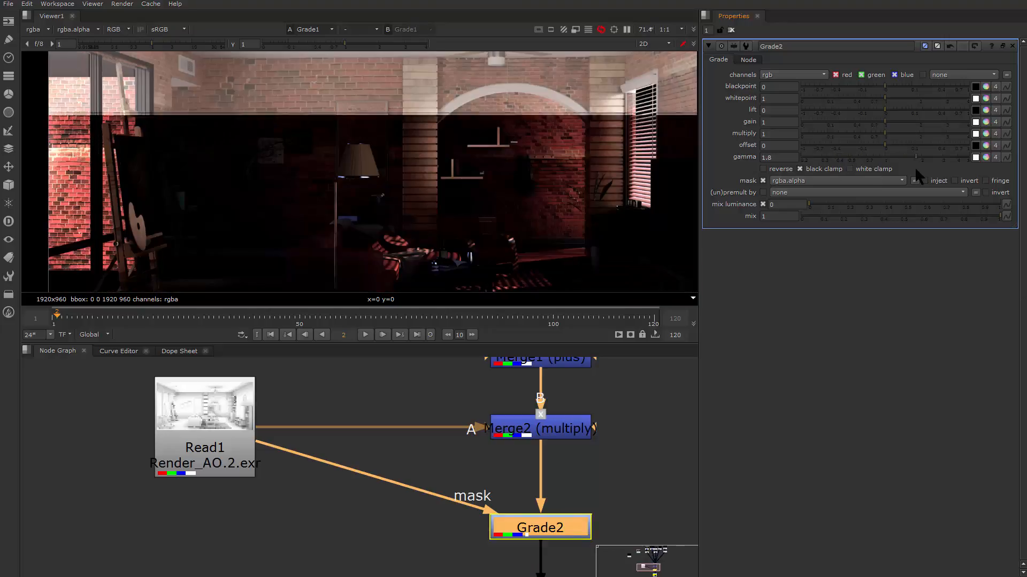
{"action": "key", "text": "ctrl+z"}
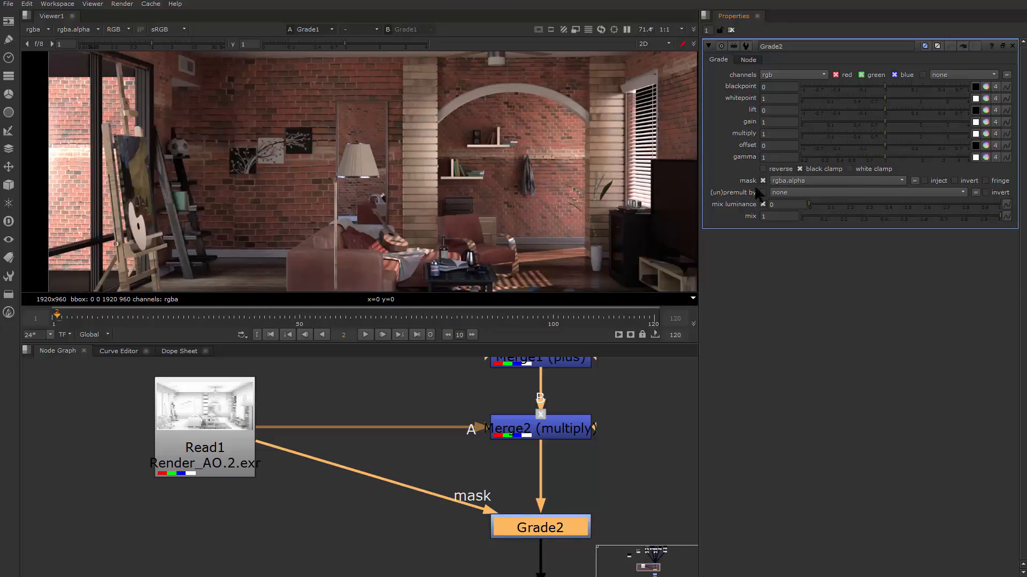
Step: Set Grade2's mask channel to rgba.red
{"action": "left_click", "coordinate": [796, 181]}
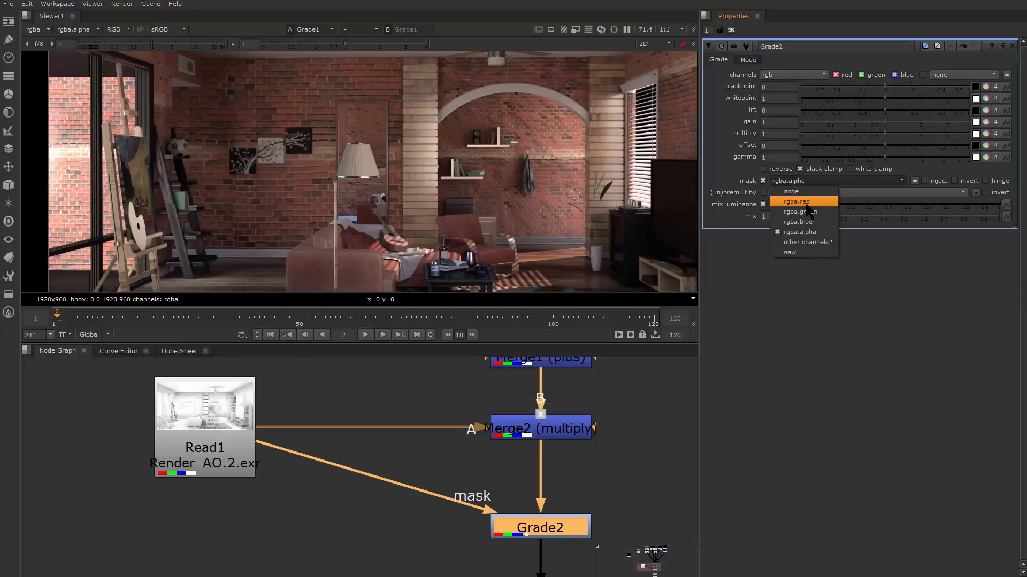
{"action": "left_click", "coordinate": [797, 202]}
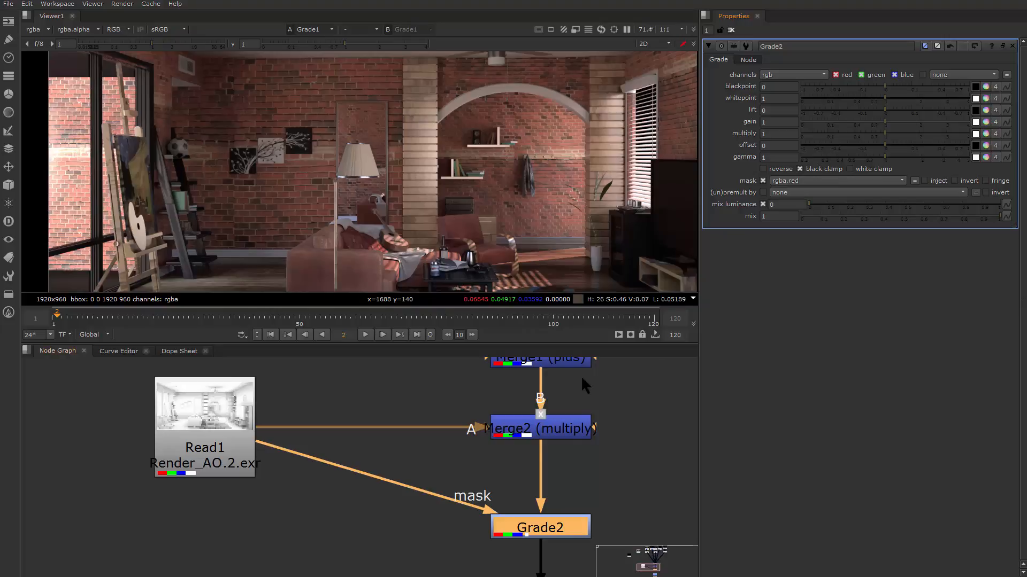
Step: Try Grade2's mix slider and a gamma of 0.82, keeping mix at 1 and undoing the gamma change
{"action": "mouse_move", "coordinate": [990, 217]}
{"action": "left_mouse_down"}
{"action": "mouse_move", "coordinate": [884, 215]}
{"action": "mouse_move", "coordinate": [1000, 214]}
{"action": "left_mouse_up"}
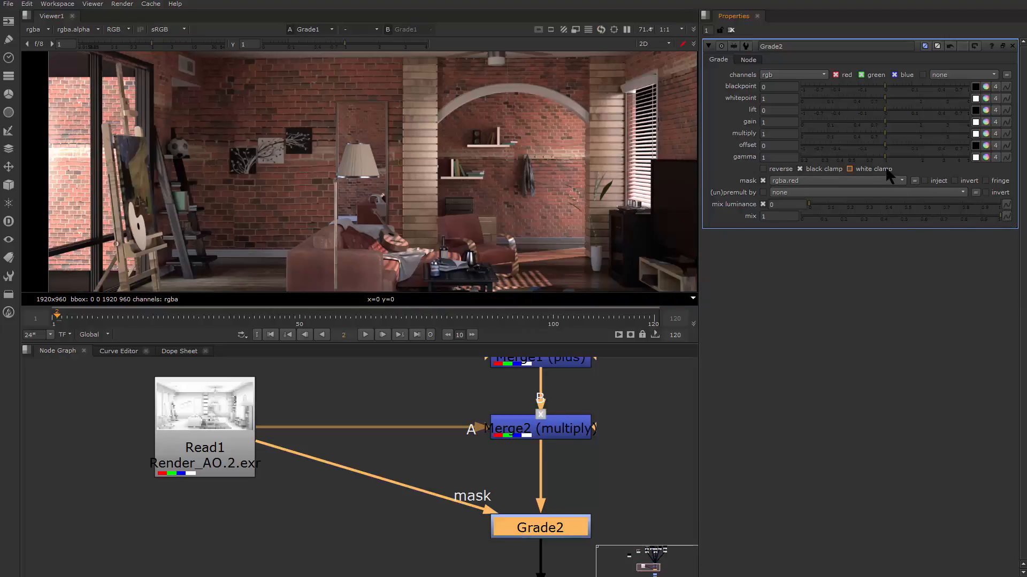
{"action": "mouse_move", "coordinate": [885, 158]}
{"action": "left_mouse_down"}
{"action": "mouse_move", "coordinate": [802, 170]}
{"action": "mouse_move", "coordinate": [877, 167]}
{"action": "mouse_move", "coordinate": [794, 170]}
{"action": "mouse_move", "coordinate": [875, 171]}
{"action": "left_mouse_up"}
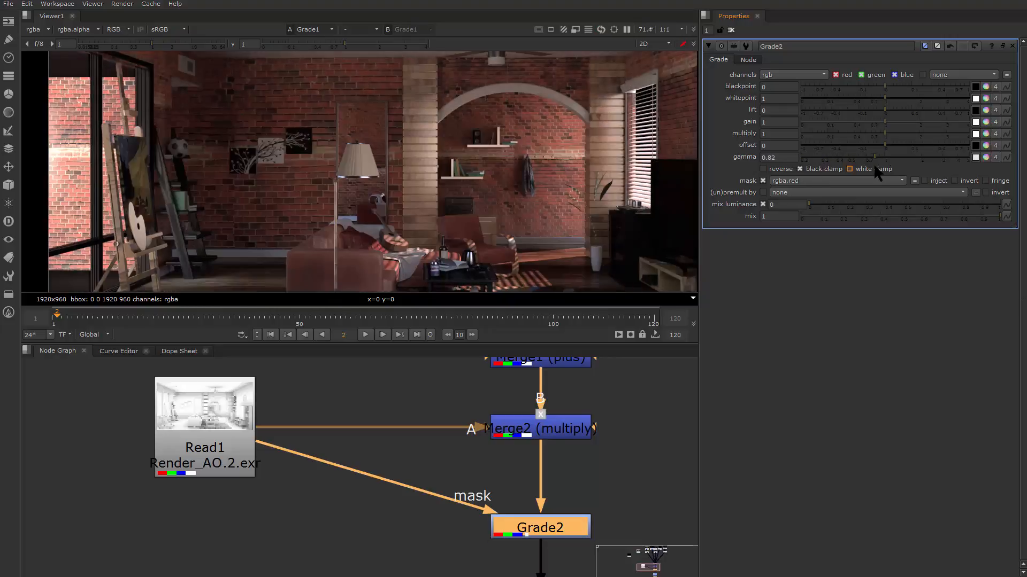
{"action": "key", "text": "ctrl+z"}
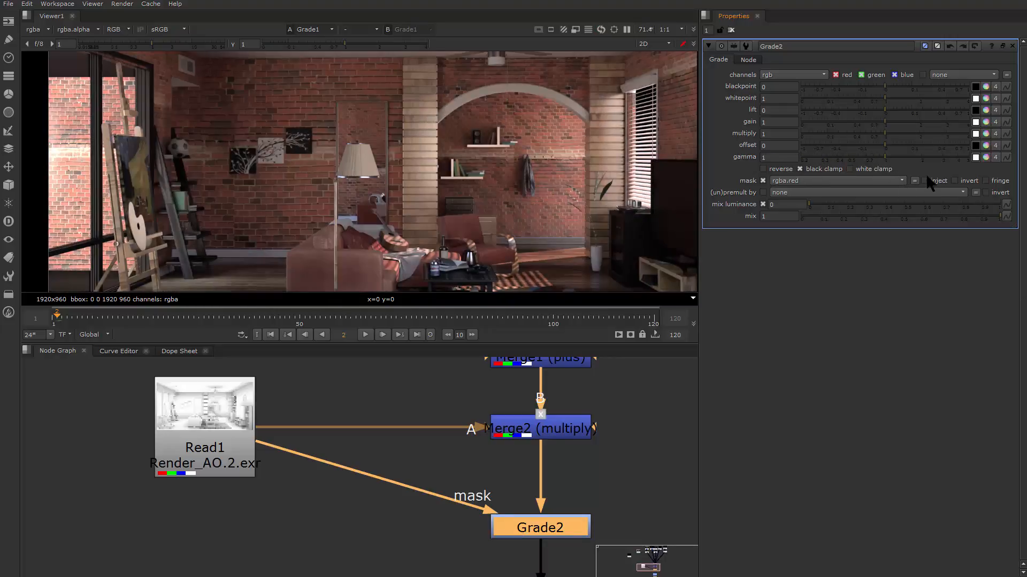
Step: Invert Grade2's mask, and try a gamma adjustment on it before undoing that adjustment
{"action": "left_click", "coordinate": [955, 181]}
{"action": "left_click_drag", "start_coordinate": [882, 162], "coordinate": [901, 181]}
{"action": "key", "text": "ctrl+z"}
Step: Delete the Merge2 (multiply) node and move Grade2 up into its place below Merge1, level with the Render_AO read node
{"action": "left_click_drag", "start_coordinate": [562, 428], "coordinate": [563, 436]}
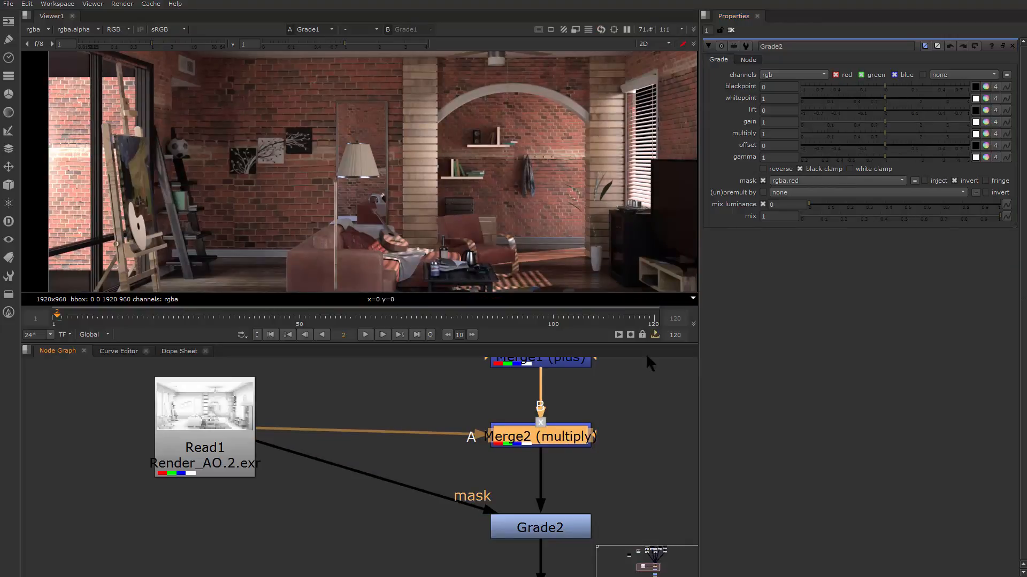
{"action": "key", "text": "Delete"}
{"action": "left_click_drag", "start_coordinate": [556, 526], "coordinate": [556, 426]}
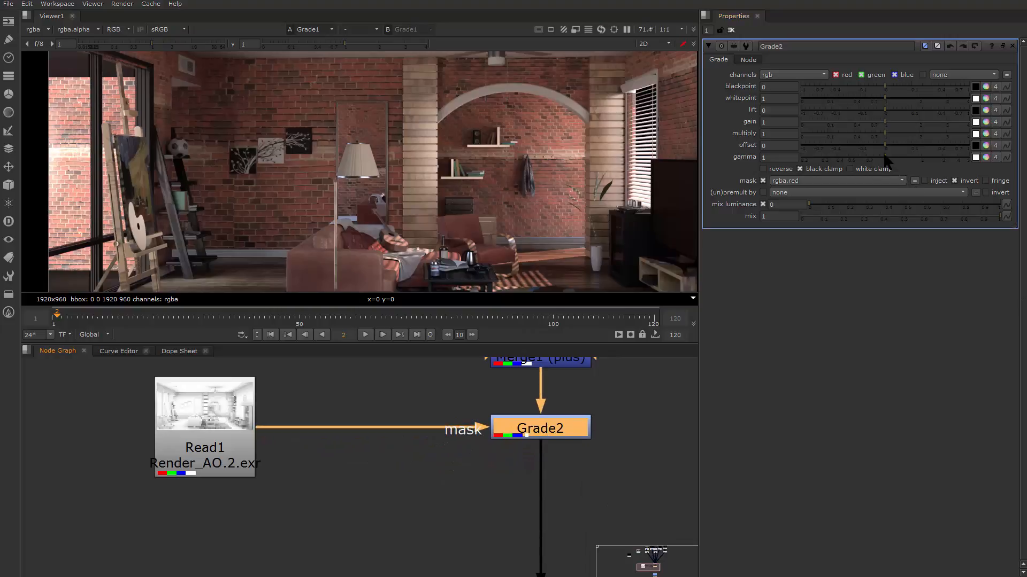
Step: Set Grade2's gamma to 0.62 and check the darkened room in the viewer
{"action": "left_click_drag", "start_coordinate": [884, 160], "coordinate": [860, 165]}
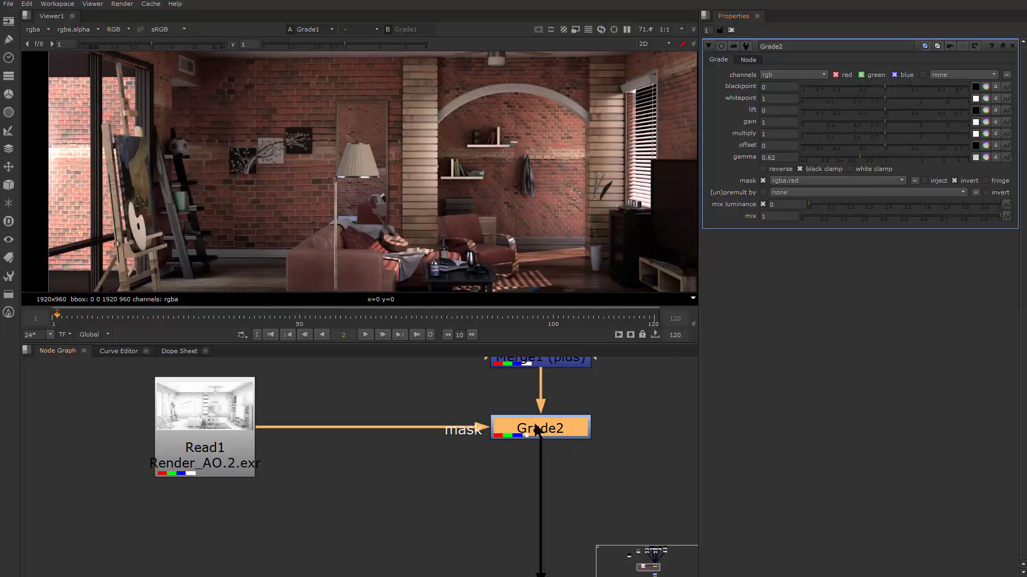
{"action": "left_click_drag", "start_coordinate": [540, 461], "coordinate": [524, 541]}
{"action": "scroll", "coordinate": [478, 511], "scroll_direction": "down", "scroll_amount": 2}
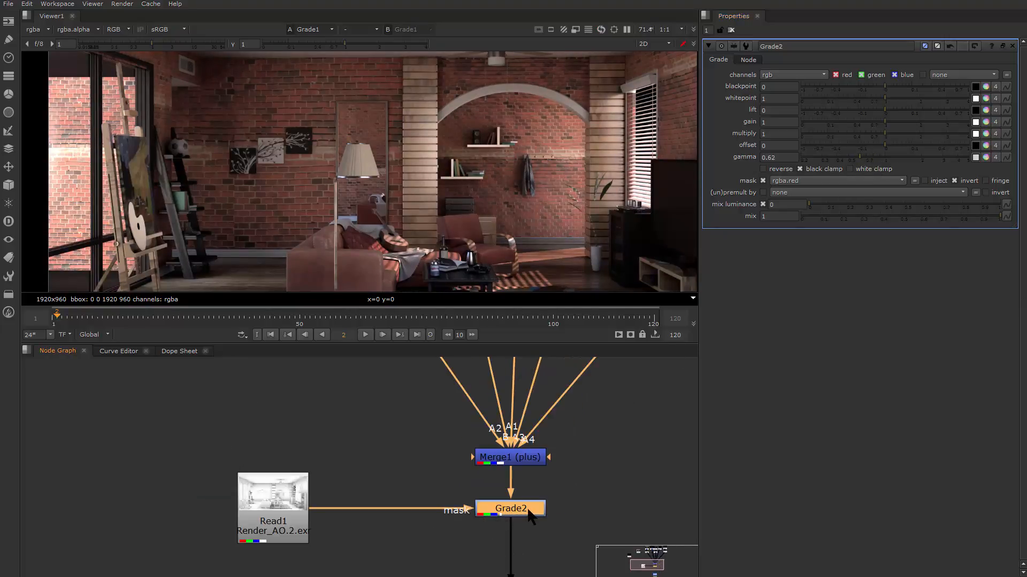
{"action": "left_click_drag", "start_coordinate": [458, 218], "coordinate": [396, 160]}
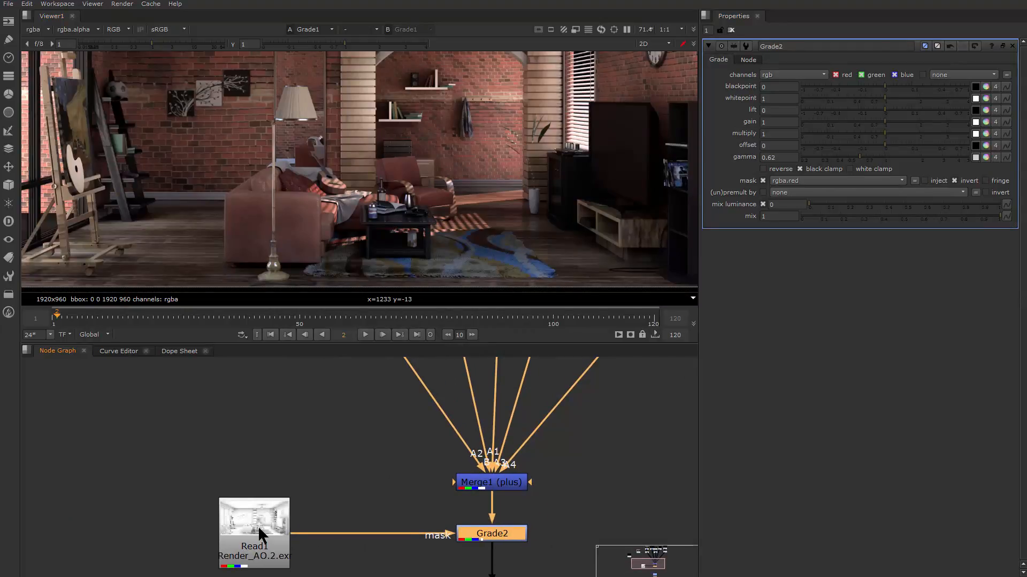
Step: Move the Render_AO read node closer to Grade2
{"action": "left_click_drag", "start_coordinate": [260, 535], "coordinate": [367, 536]}
{"action": "scroll", "coordinate": [511, 492], "scroll_direction": "down", "scroll_amount": 3}
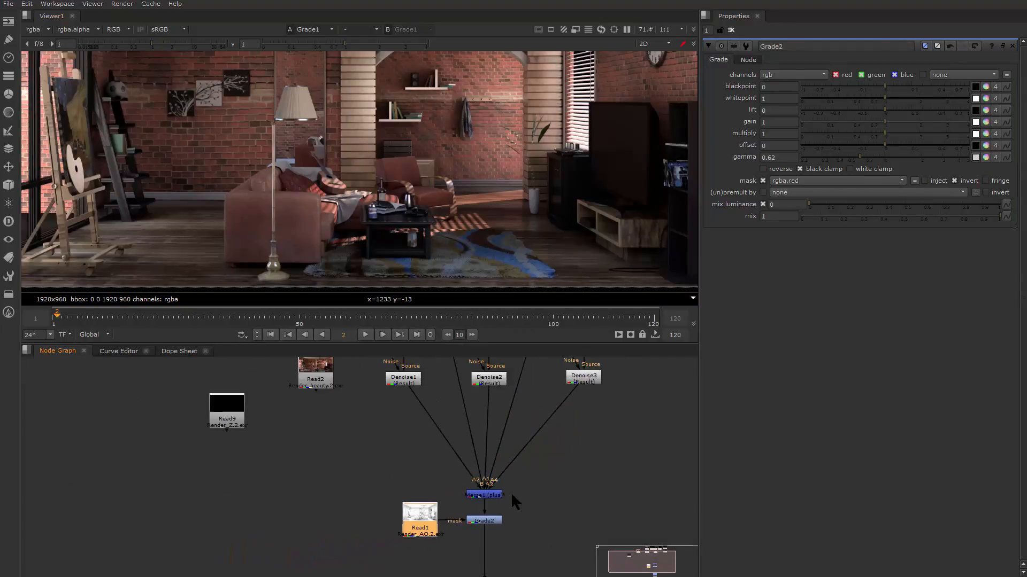
{"action": "left_click_drag", "start_coordinate": [512, 501], "coordinate": [441, 397]}
{"action": "scroll", "coordinate": [441, 397], "scroll_direction": "down", "scroll_amount": 1}
Step: Select ColorCorrect1 and Grade1 together and move them up directly below Grade2
{"action": "left_click_drag", "start_coordinate": [367, 508], "coordinate": [466, 575]}
{"action": "left_click", "coordinate": [434, 526]}
{"action": "left_click_drag", "start_coordinate": [422, 539], "coordinate": [418, 539]}
{"action": "left_click", "coordinate": [440, 461]}
{"action": "left_click_drag", "start_coordinate": [447, 429], "coordinate": [504, 398]}
{"action": "scroll", "coordinate": [445, 508], "scroll_direction": "down", "scroll_amount": 1}
{"action": "scroll", "coordinate": [387, 464], "scroll_direction": "up", "scroll_amount": 2}
{"action": "scroll", "coordinate": [448, 445], "scroll_direction": "up", "scroll_amount": 4}
{"action": "left_click_drag", "start_coordinate": [422, 477], "coordinate": [444, 378]}
{"action": "scroll", "coordinate": [484, 428], "scroll_direction": "down", "scroll_amount": 2}
{"action": "left_click_drag", "start_coordinate": [502, 508], "coordinate": [446, 321]}
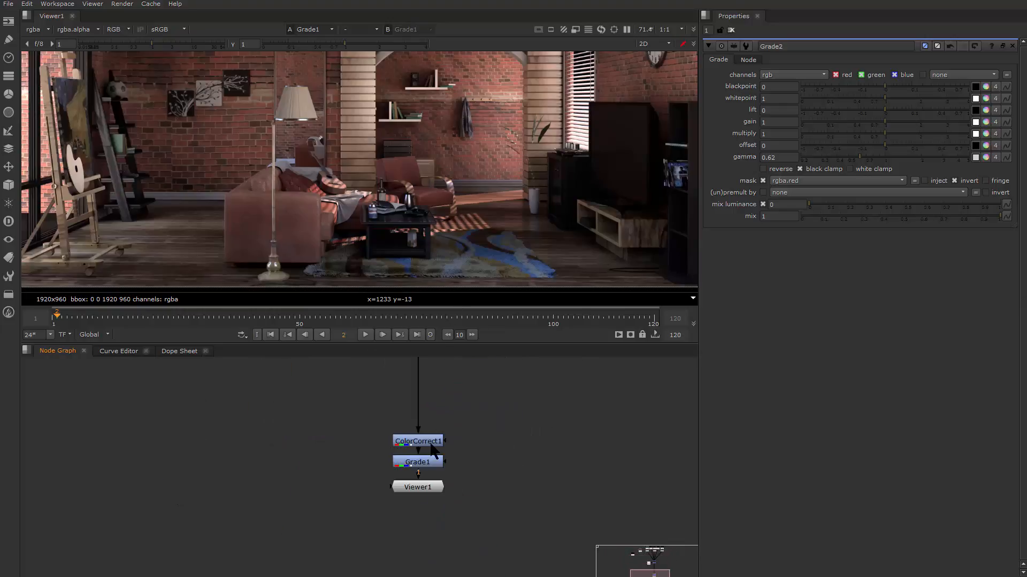
{"action": "scroll", "coordinate": [430, 444], "scroll_direction": "up", "scroll_amount": 1}
{"action": "left_click_drag", "start_coordinate": [324, 411], "coordinate": [485, 476]}
{"action": "left_click_drag", "start_coordinate": [476, 431], "coordinate": [443, 482]}
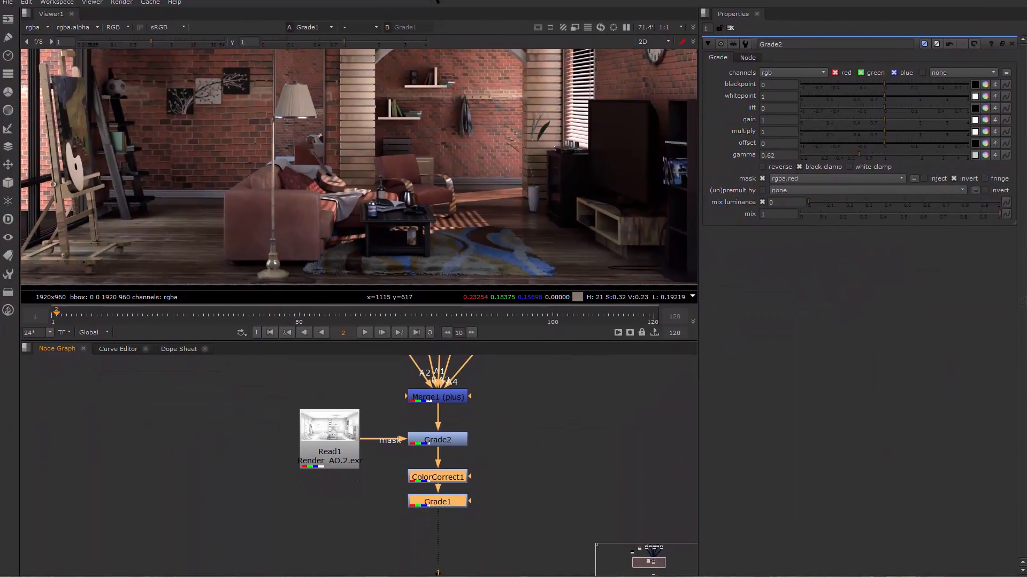
Step: Move the Render_Z read node down beneath the Render_AO read node, beside the main node chain
{"action": "left_click_drag", "start_coordinate": [266, 396], "coordinate": [338, 515]}
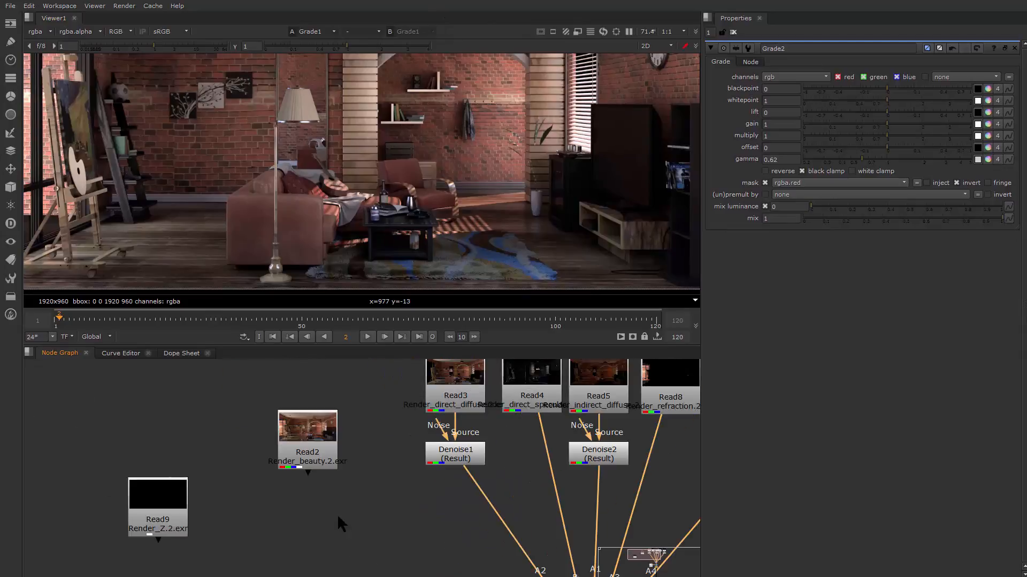
{"action": "left_click_drag", "start_coordinate": [148, 508], "coordinate": [485, 519]}
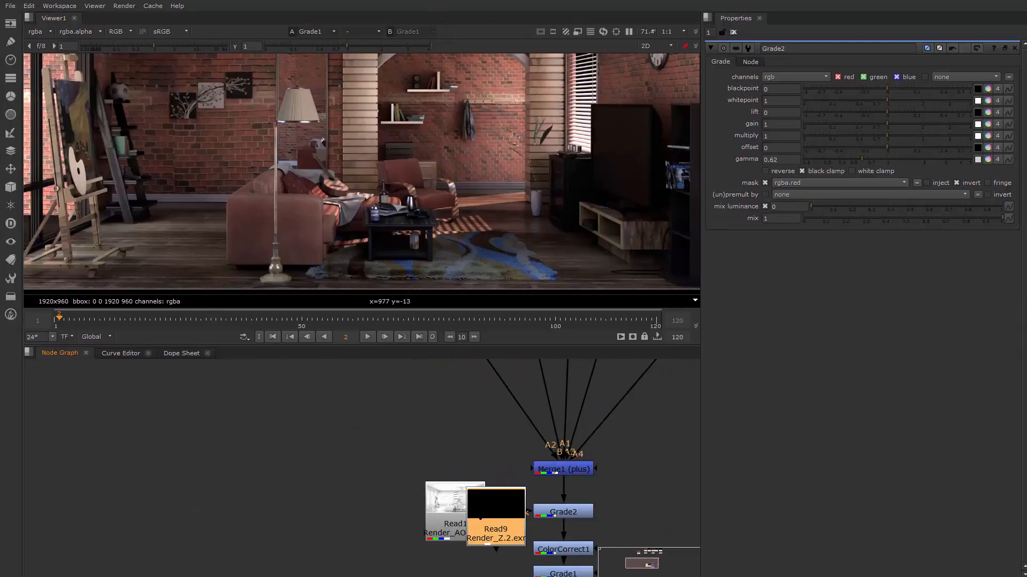
{"action": "left_click_drag", "start_coordinate": [513, 562], "coordinate": [401, 524]}
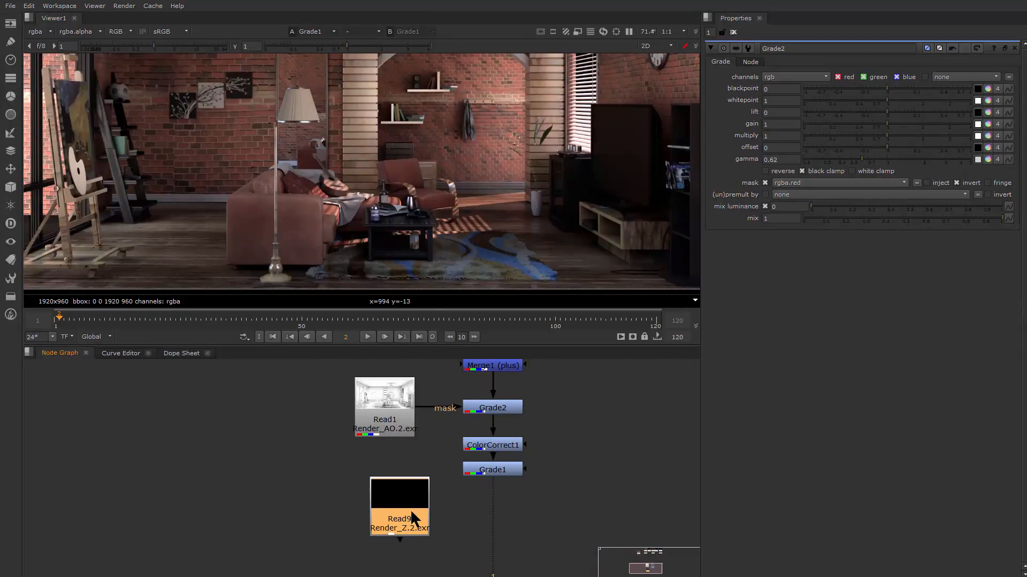
Step: Show the Render_Z read node in the viewer and examine its depth values
{"action": "key", "text": "1"}
{"action": "left_click_drag", "start_coordinate": [503, 537], "coordinate": [449, 539]}
{"action": "scroll", "coordinate": [402, 214], "scroll_direction": "down", "scroll_amount": 1}
{"action": "left_click_drag", "start_coordinate": [404, 181], "coordinate": [399, 215]}
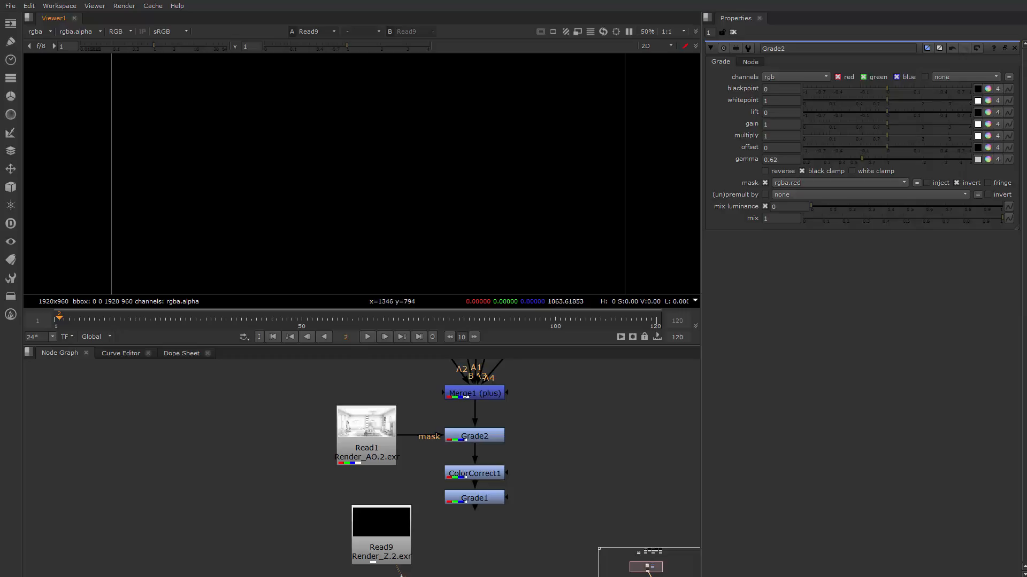
{"action": "left_click_drag", "start_coordinate": [483, 170], "coordinate": [501, 145]}
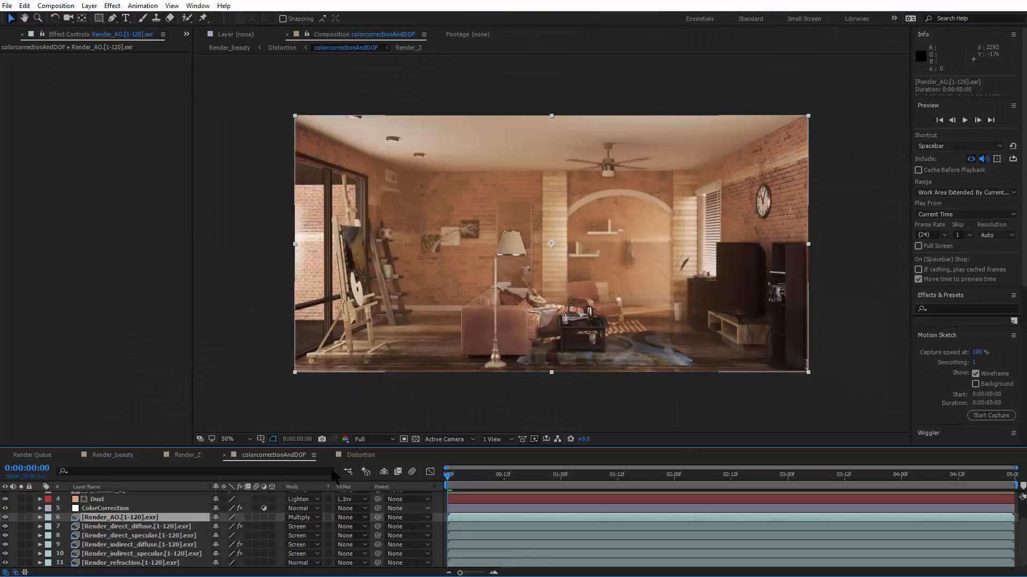
Step: Switch to After Effects and open the Render_Z composition to examine its EXtractoR and Gaussian Blur settings
{"action": "scroll", "coordinate": [116, 523], "scroll_direction": "up", "scroll_amount": 1}
{"action": "double_click", "coordinate": [106, 515]}
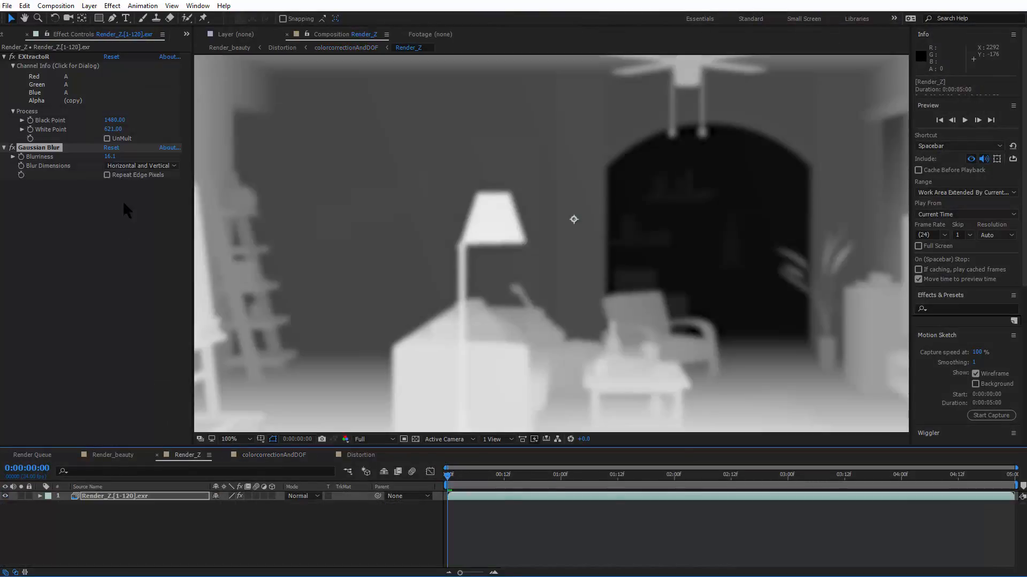
{"action": "double_click", "coordinate": [110, 497]}
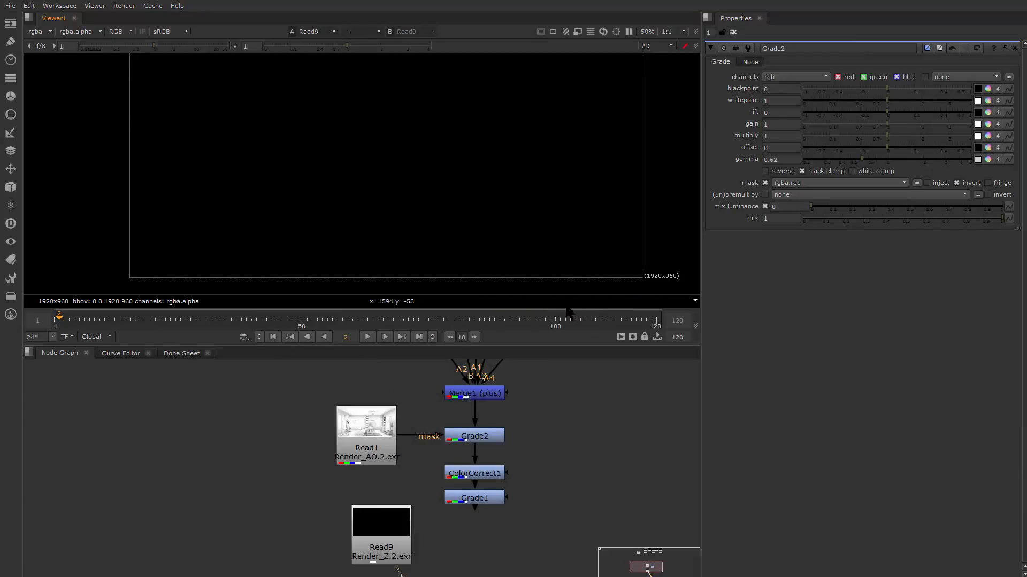
Step: Switch back to Nuke, nudge the Render_Z read node and add a ShuffleCopy node to it
{"action": "left_click_drag", "start_coordinate": [424, 559], "coordinate": [444, 432]}
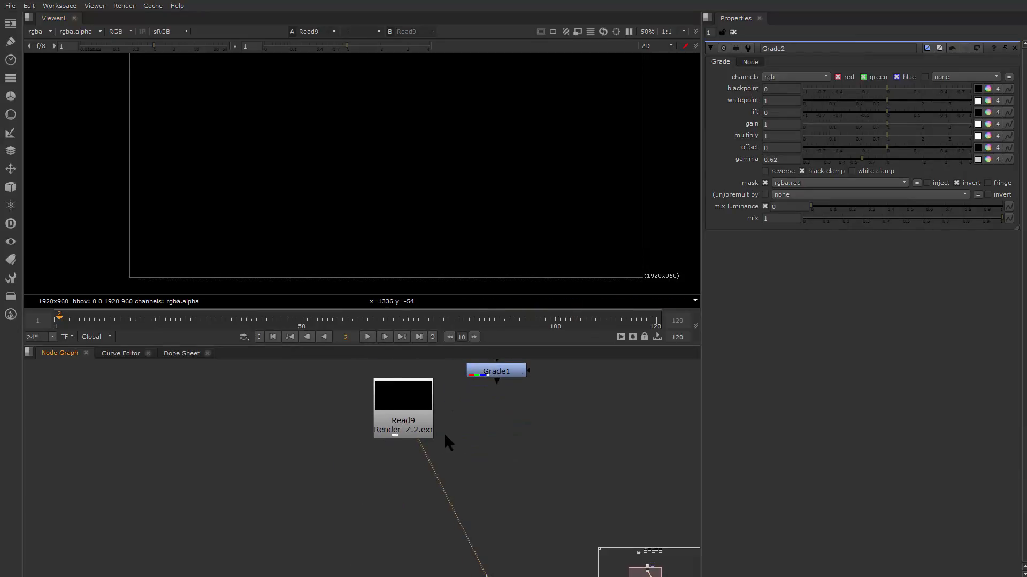
{"action": "left_click_drag", "start_coordinate": [519, 576], "coordinate": [503, 551]}
{"action": "left_click_drag", "start_coordinate": [473, 392], "coordinate": [483, 483]}
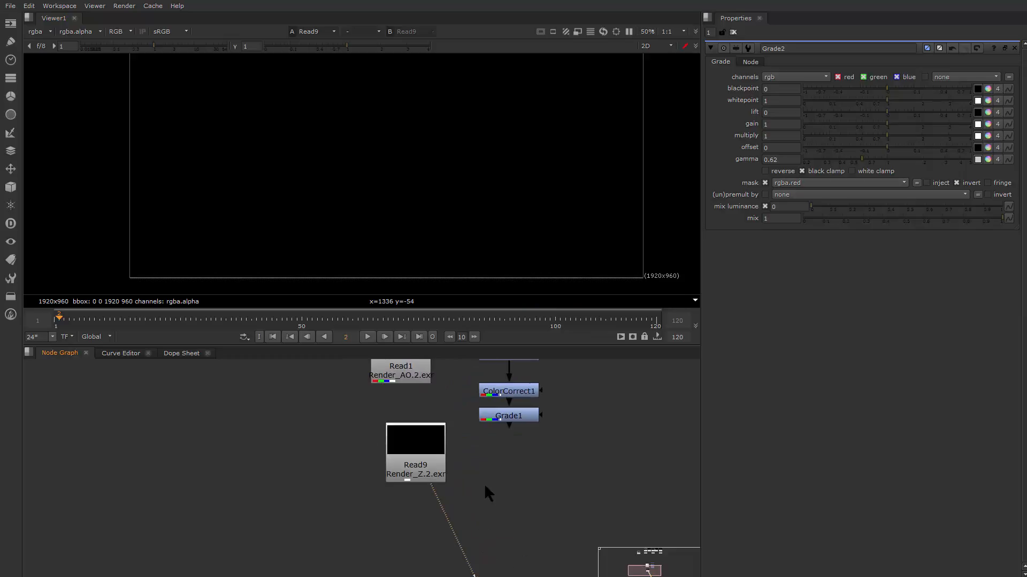
{"action": "mouse_move", "coordinate": [415, 458]}
{"action": "left_mouse_down"}
{"action": "mouse_move", "coordinate": [397, 470]}
{"action": "mouse_move", "coordinate": [422, 465]}
{"action": "left_mouse_up"}
{"action": "key", "text": "Tab"}
{"action": "type", "text": "s"}
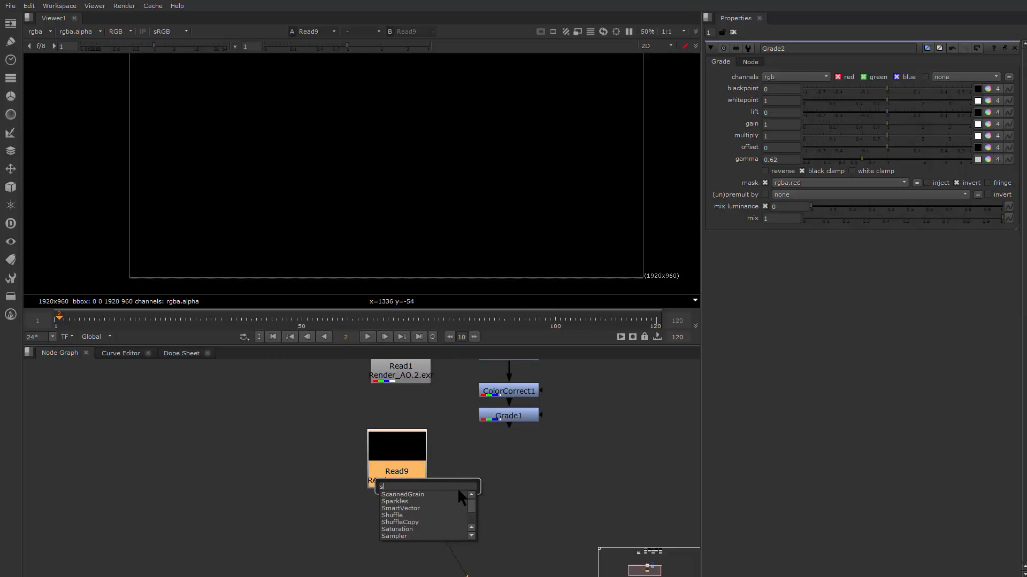
{"action": "left_click", "coordinate": [415, 521]}
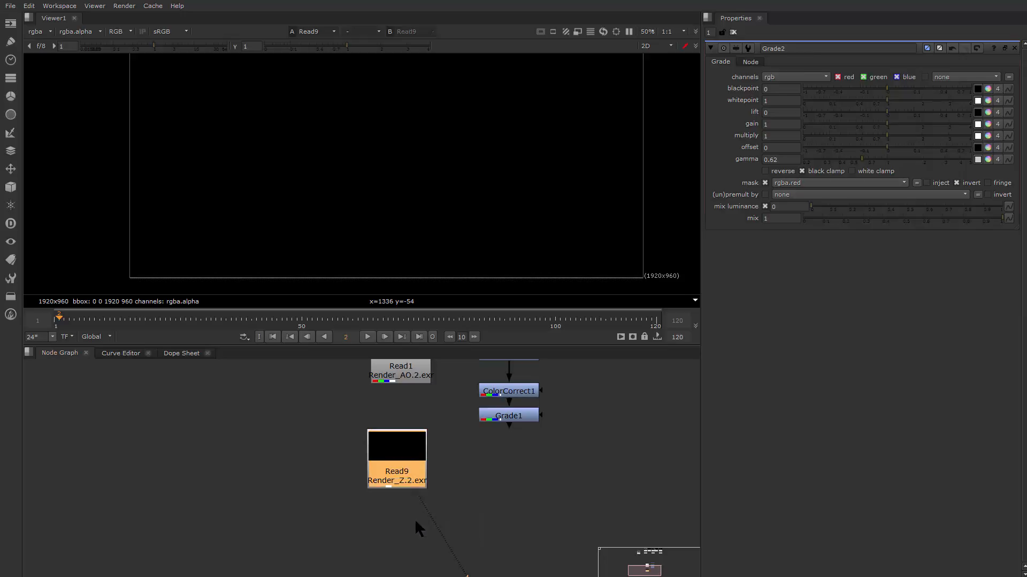
Step: Place ShuffleCopy1 below Grade1, level with the Render_Z read node, and connect its input 1 to Grade1
{"action": "left_click_drag", "start_coordinate": [413, 500], "coordinate": [534, 469]}
{"action": "left_click_drag", "start_coordinate": [493, 437], "coordinate": [511, 428]}
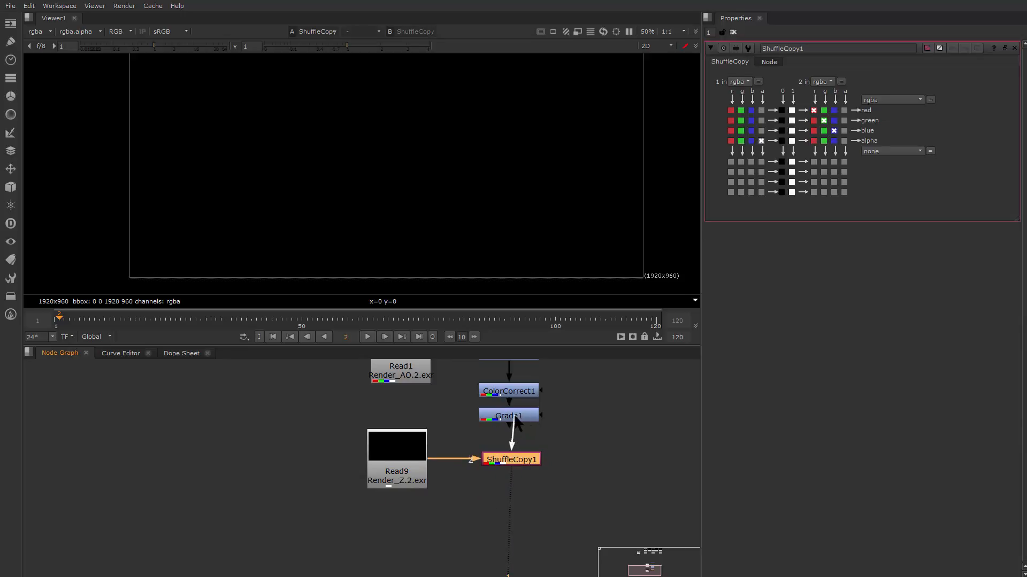
{"action": "scroll", "coordinate": [509, 415], "scroll_direction": "up", "scroll_amount": 2}
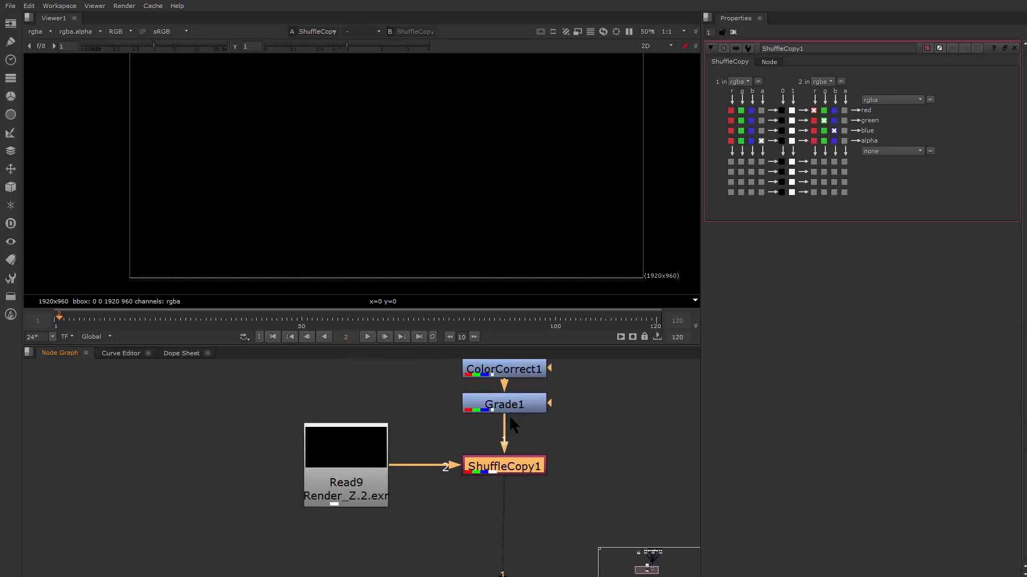
Step: Examine how the graded beauty chain and the Read9 depth render feed into ShuffleCopy1 in the node graph
{"action": "left_click", "coordinate": [509, 415]}
{"action": "left_click_drag", "start_coordinate": [528, 422], "coordinate": [512, 493]}
{"action": "scroll", "coordinate": [511, 493], "scroll_direction": "down", "scroll_amount": 2}
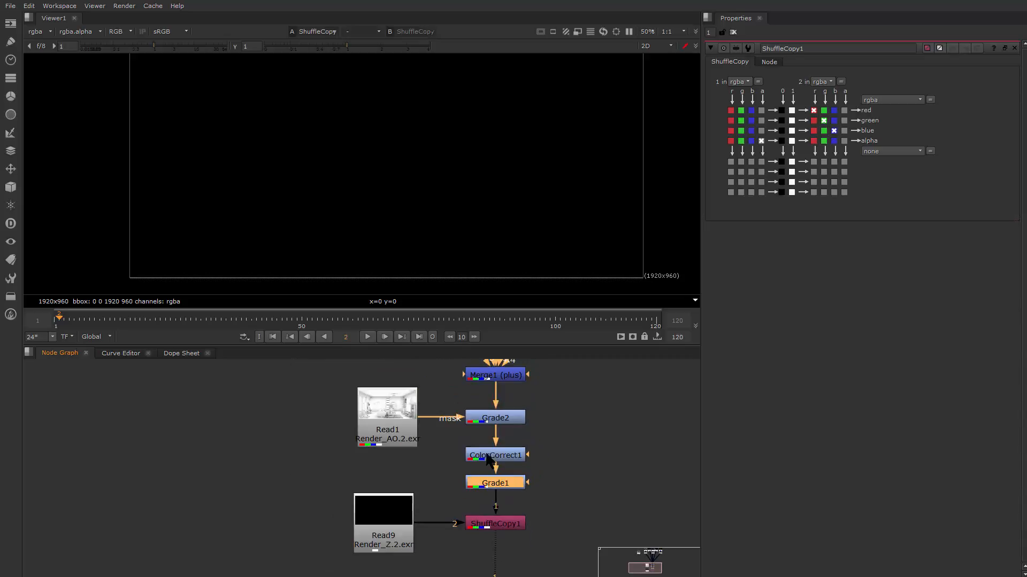
{"action": "left_click_drag", "start_coordinate": [446, 438], "coordinate": [536, 491]}
{"action": "scroll", "coordinate": [521, 510], "scroll_direction": "up", "scroll_amount": 2}
{"action": "left_click", "coordinate": [502, 532]}
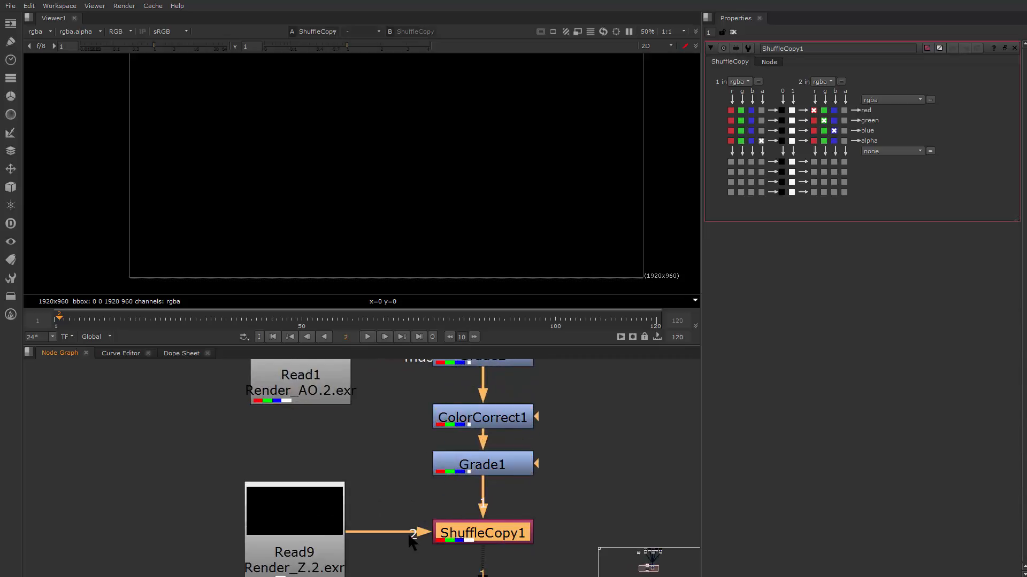
{"action": "left_click_drag", "start_coordinate": [294, 537], "coordinate": [342, 430]}
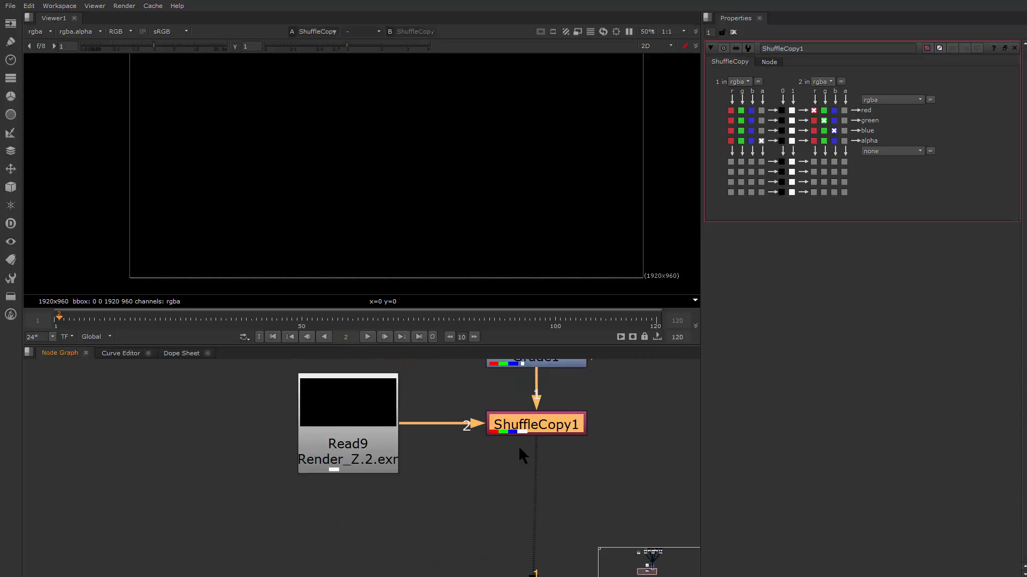
{"action": "left_click_drag", "start_coordinate": [521, 448], "coordinate": [479, 534]}
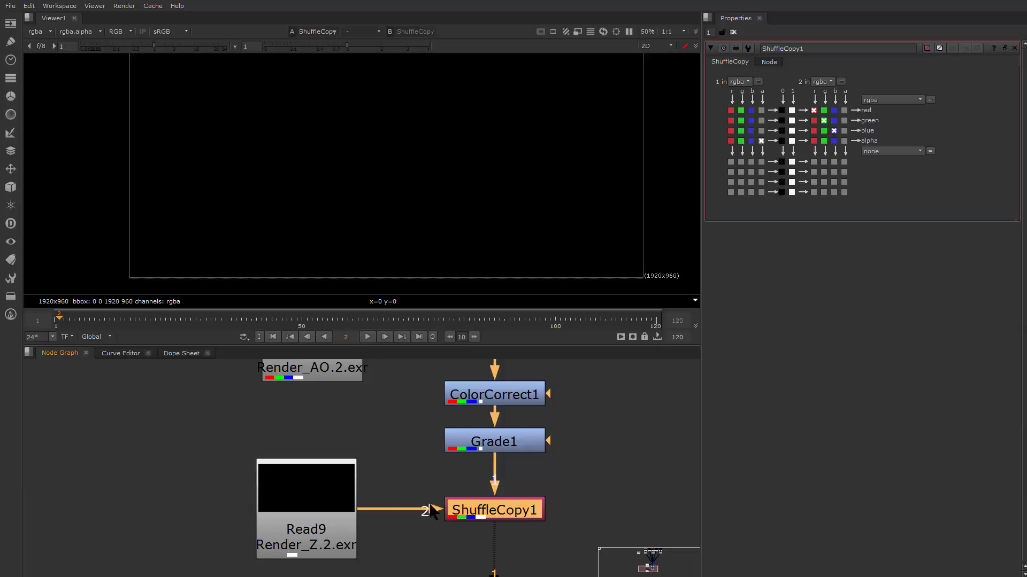
{"action": "left_click_drag", "start_coordinate": [325, 515], "coordinate": [328, 514]}
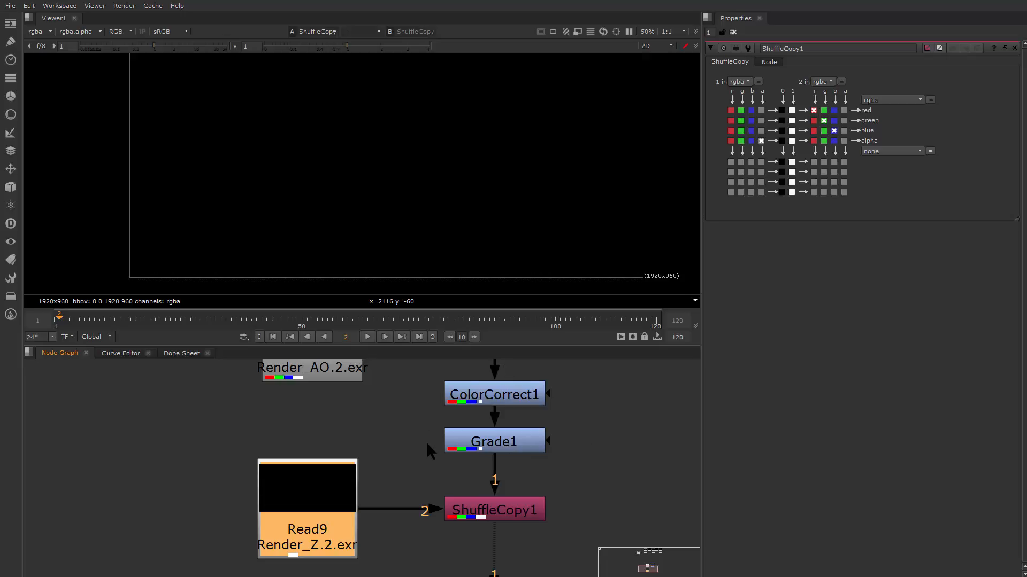
{"action": "left_click_drag", "start_coordinate": [540, 399], "coordinate": [508, 513]}
{"action": "scroll", "coordinate": [527, 471], "scroll_direction": "down", "scroll_amount": 6}
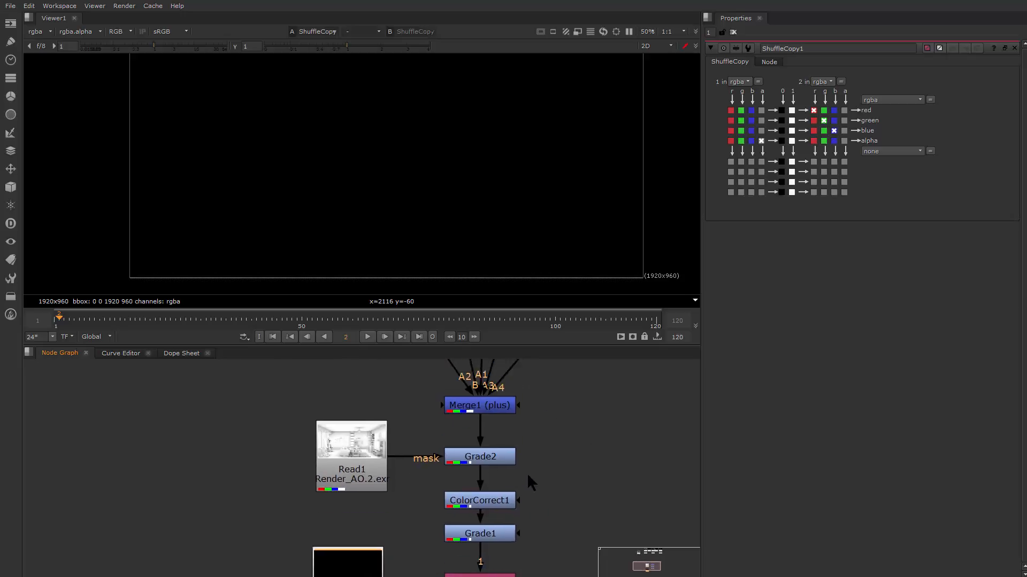
{"action": "left_click_drag", "start_coordinate": [510, 370], "coordinate": [474, 364]}
{"action": "scroll", "coordinate": [497, 476], "scroll_direction": "up", "scroll_amount": 6}
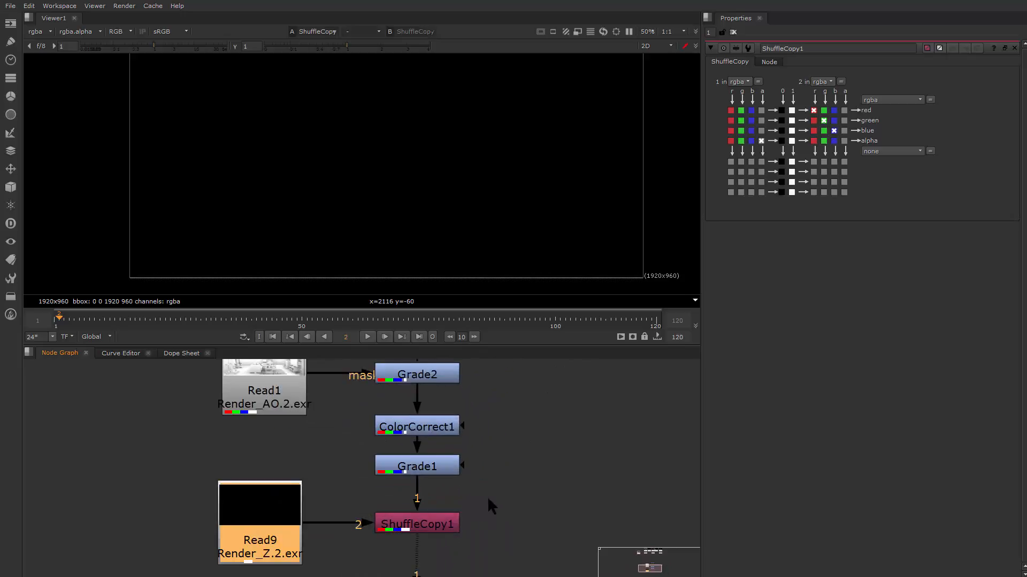
Step: In ShuffleCopy1, route the red, green and blue outputs from the matching channels of input 1
{"action": "left_click", "coordinate": [438, 468]}
{"action": "left_click_drag", "start_coordinate": [438, 469], "coordinate": [439, 472]}
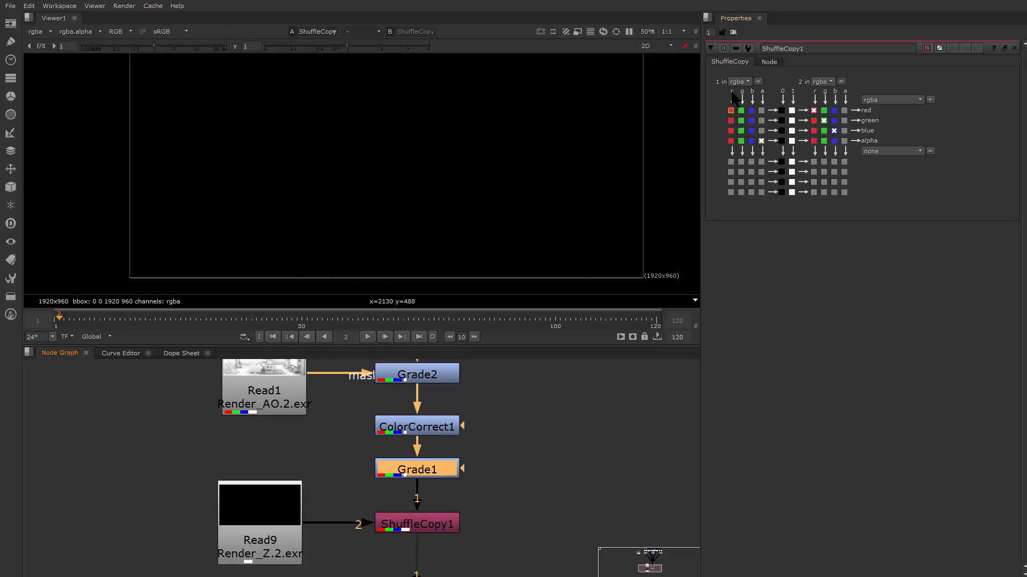
{"action": "left_click", "coordinate": [731, 110]}
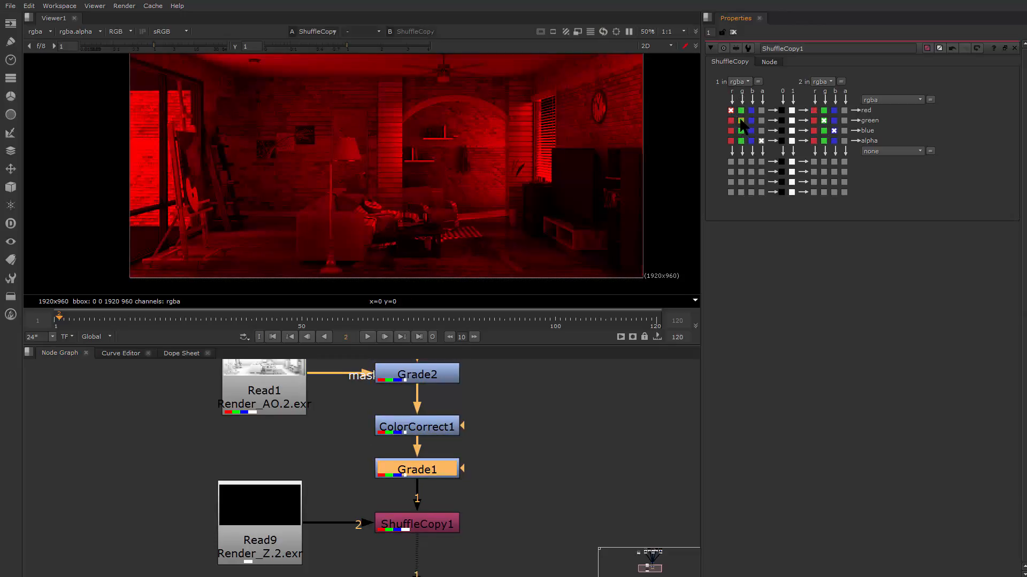
{"action": "left_click", "coordinate": [740, 121]}
{"action": "left_click", "coordinate": [751, 130]}
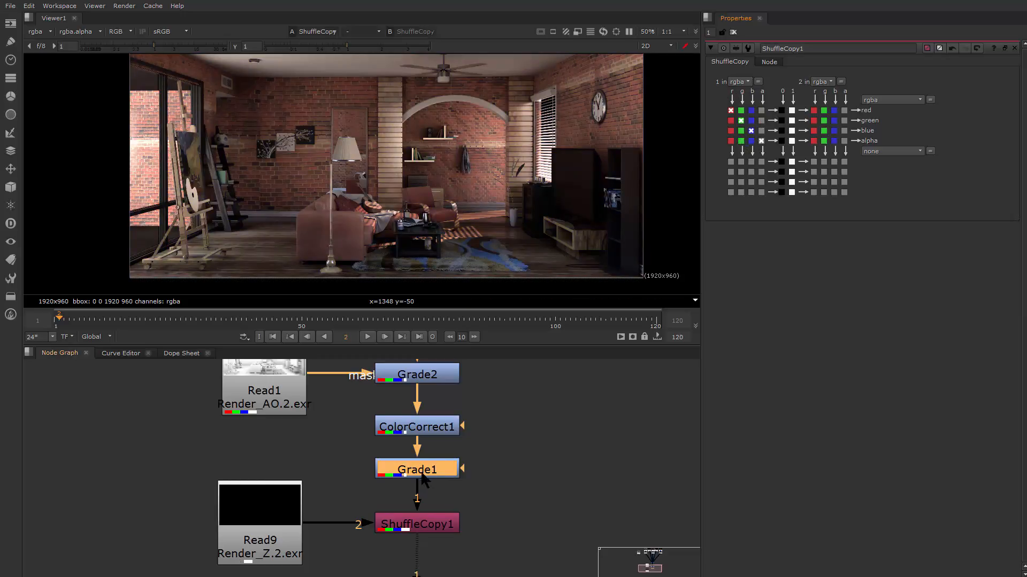
{"action": "left_click_drag", "start_coordinate": [474, 469], "coordinate": [471, 488]}
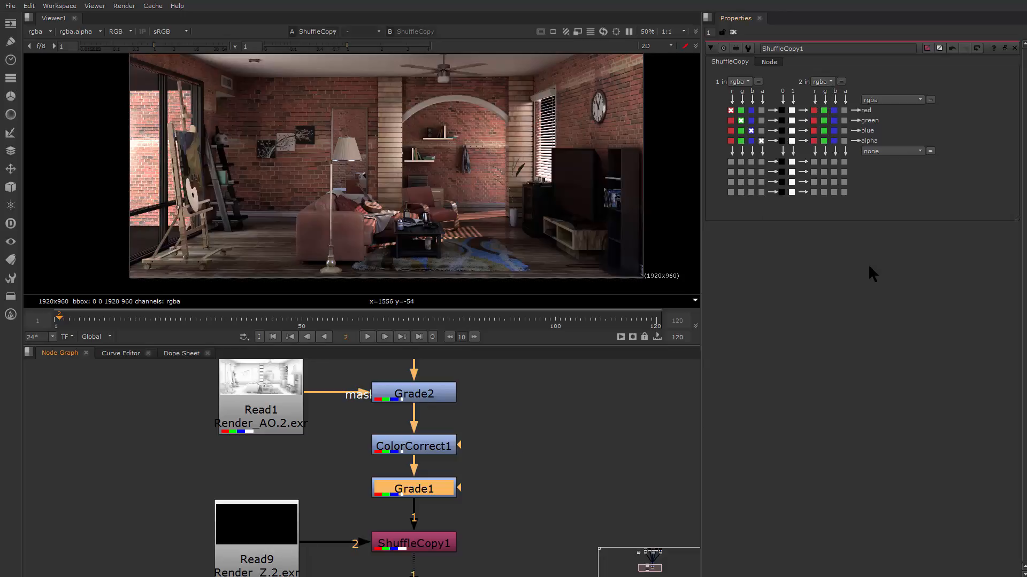
Step: Set ShuffleCopy1's second output layer to depth and feed its Z channel from the alpha of input 2
{"action": "left_click", "coordinate": [909, 151]}
{"action": "mouse_move", "coordinate": [909, 203]}
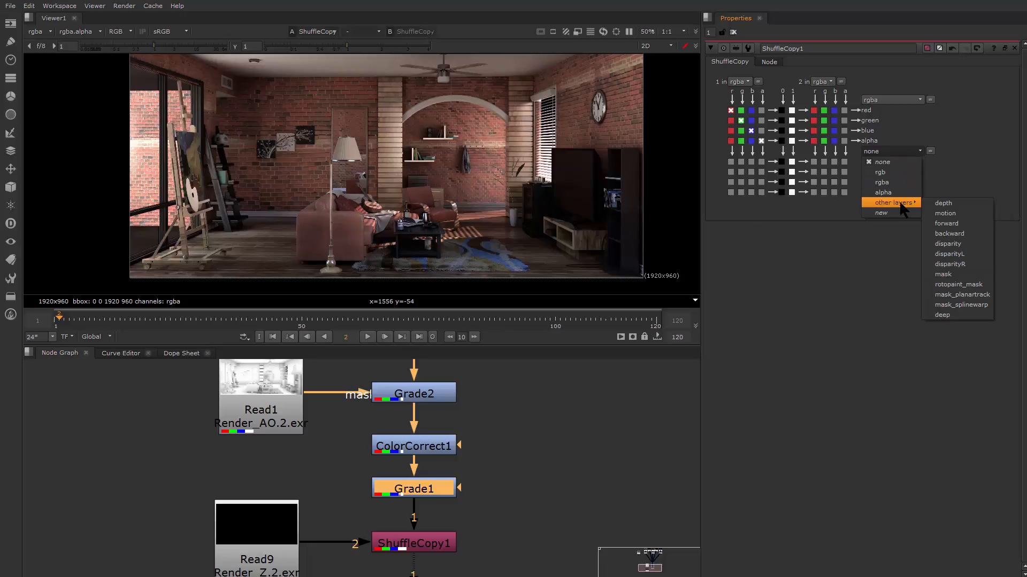
{"action": "left_click", "coordinate": [956, 203]}
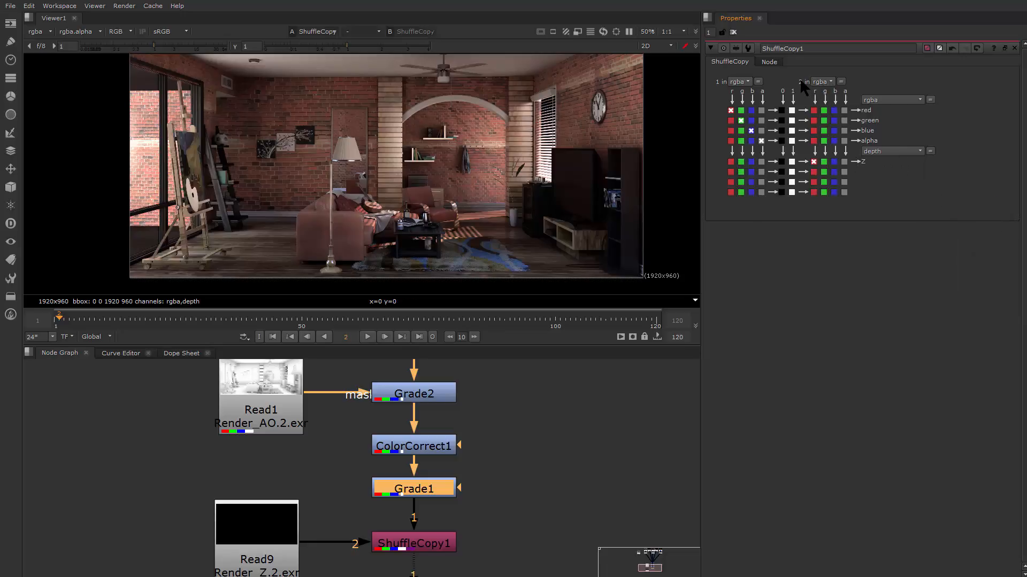
{"action": "left_click", "coordinate": [844, 162]}
Step: Move the Read9 and ShuffleCopy1 nodes together up closer beneath Grade1
{"action": "left_click", "coordinate": [468, 510]}
{"action": "left_click_drag", "start_coordinate": [467, 509], "coordinate": [515, 367]}
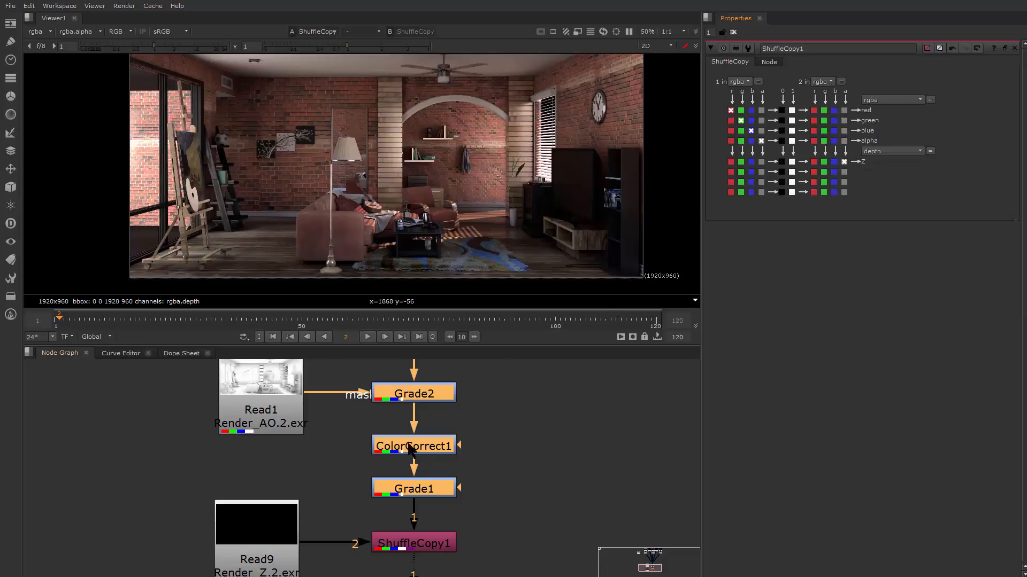
{"action": "scroll", "coordinate": [410, 449], "scroll_direction": "down", "scroll_amount": 3}
{"action": "left_click_drag", "start_coordinate": [358, 530], "coordinate": [371, 539]}
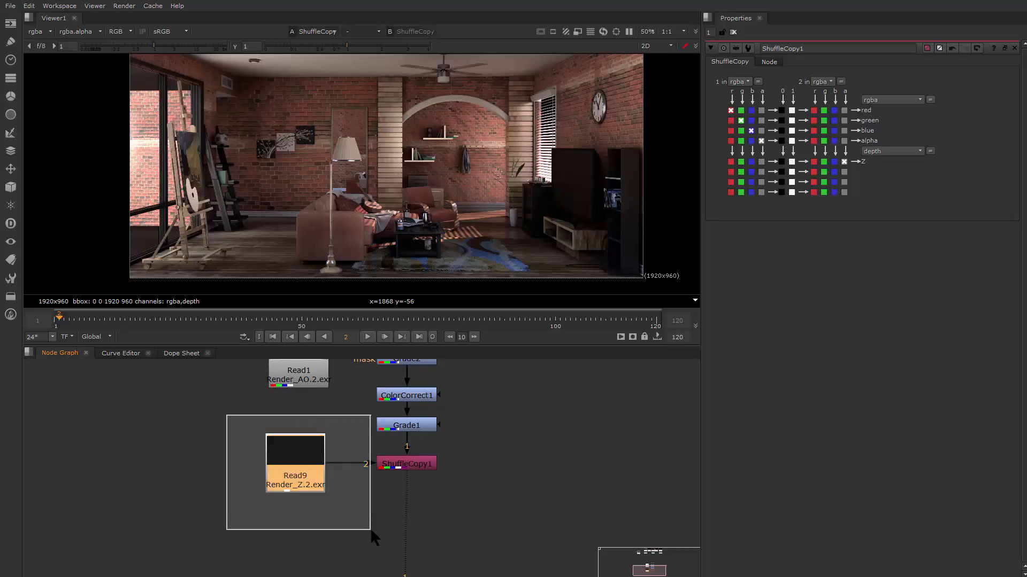
{"action": "left_click", "coordinate": [427, 466], "text": "shift"}
{"action": "left_click_drag", "start_coordinate": [426, 465], "coordinate": [427, 453]}
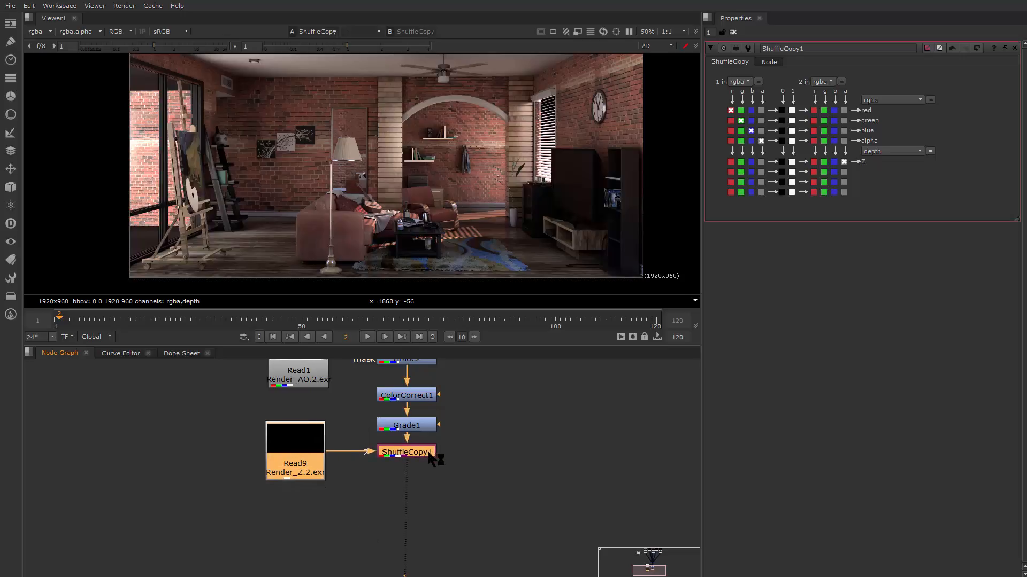
Step: Reposition the Viewer1 node in line below ShuffleCopy1
{"action": "left_click", "coordinate": [387, 509]}
{"action": "left_click_drag", "start_coordinate": [376, 513], "coordinate": [367, 467]}
{"action": "left_click_drag", "start_coordinate": [460, 448], "coordinate": [468, 373]}
{"action": "left_click_drag", "start_coordinate": [419, 518], "coordinate": [427, 523]}
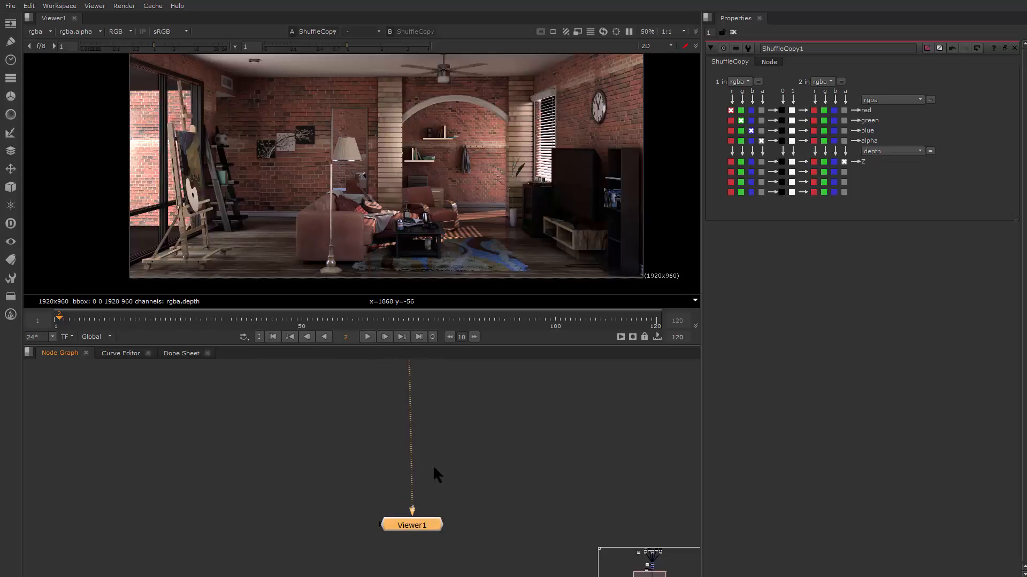
Step: Add a ZDefocus node and insert it on the connection between ShuffleCopy1 and Viewer1
{"action": "left_click_drag", "start_coordinate": [436, 473], "coordinate": [456, 453]}
{"action": "key", "text": "Tab"}
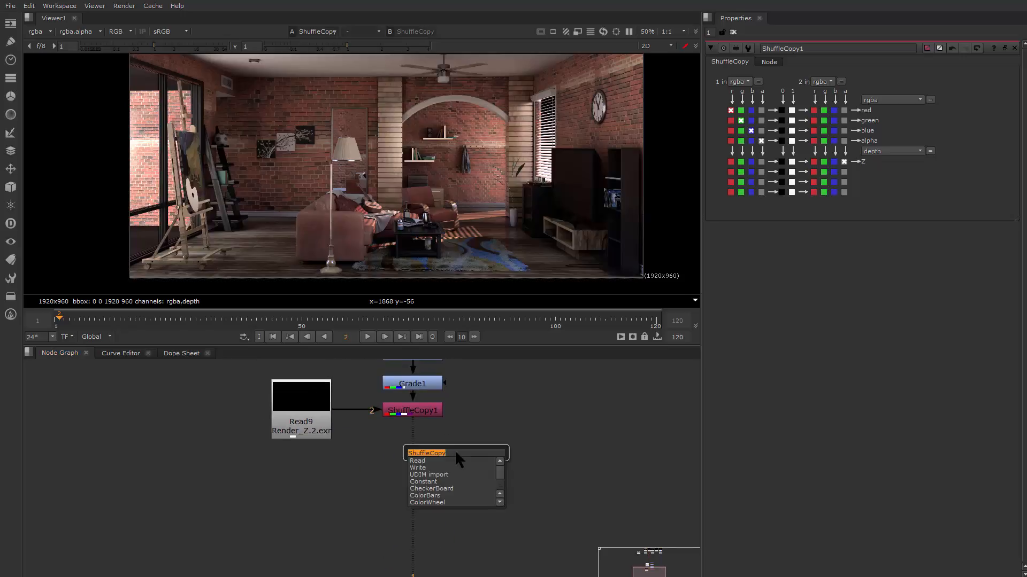
{"action": "type", "text": "zde"}
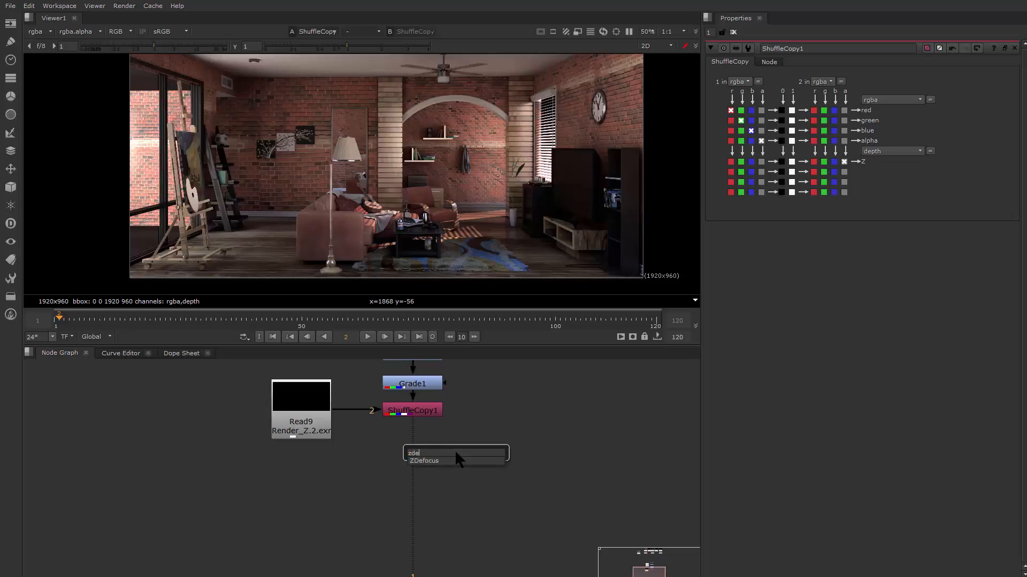
{"action": "key", "text": "Return"}
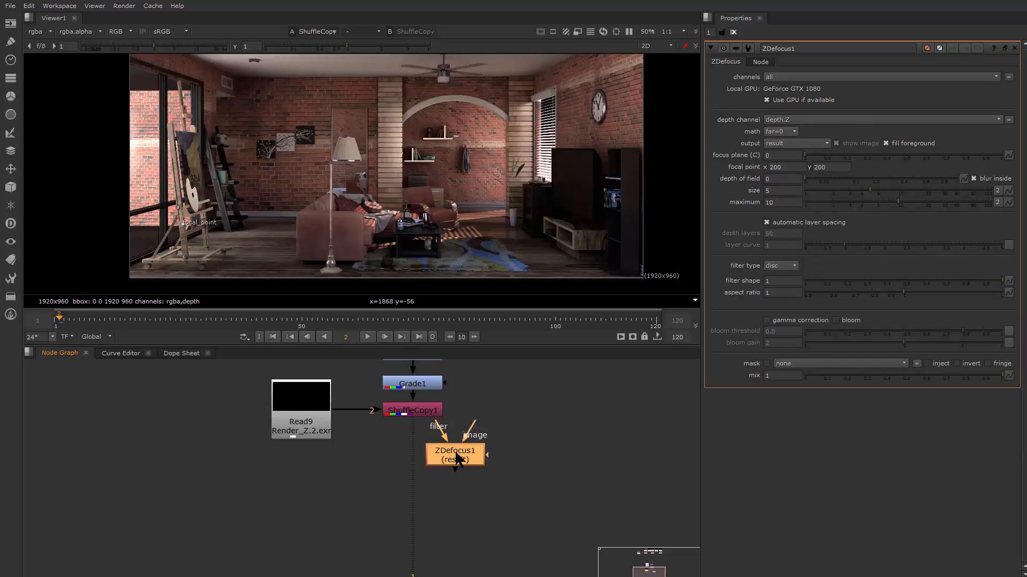
{"action": "left_click_drag", "start_coordinate": [457, 459], "coordinate": [418, 455]}
Step: Move the ZDefocus focal point from the easel onto the coffee table, at about x 1081, y 200
{"action": "scroll", "coordinate": [425, 168], "scroll_direction": "up", "scroll_amount": 1}
{"action": "left_click_drag", "start_coordinate": [363, 187], "coordinate": [402, 172]}
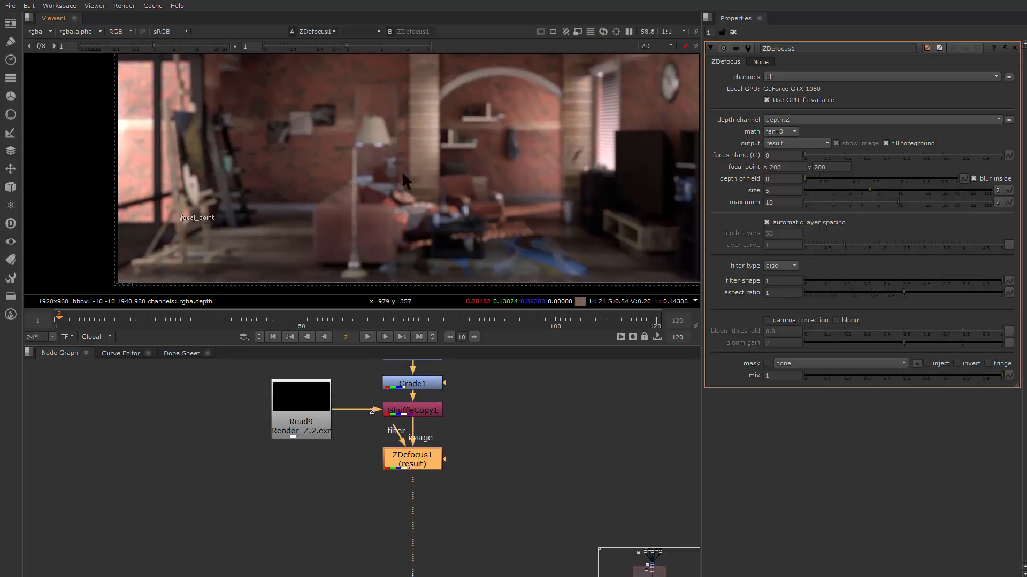
{"action": "scroll", "coordinate": [187, 220], "scroll_direction": "up", "scroll_amount": 8}
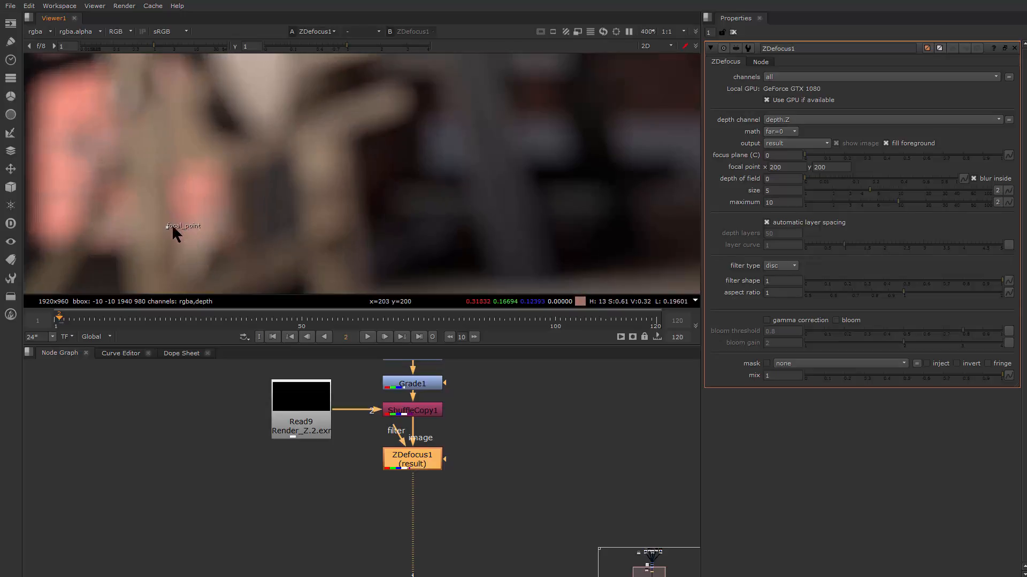
{"action": "scroll", "coordinate": [159, 219], "scroll_direction": "down", "scroll_amount": 6}
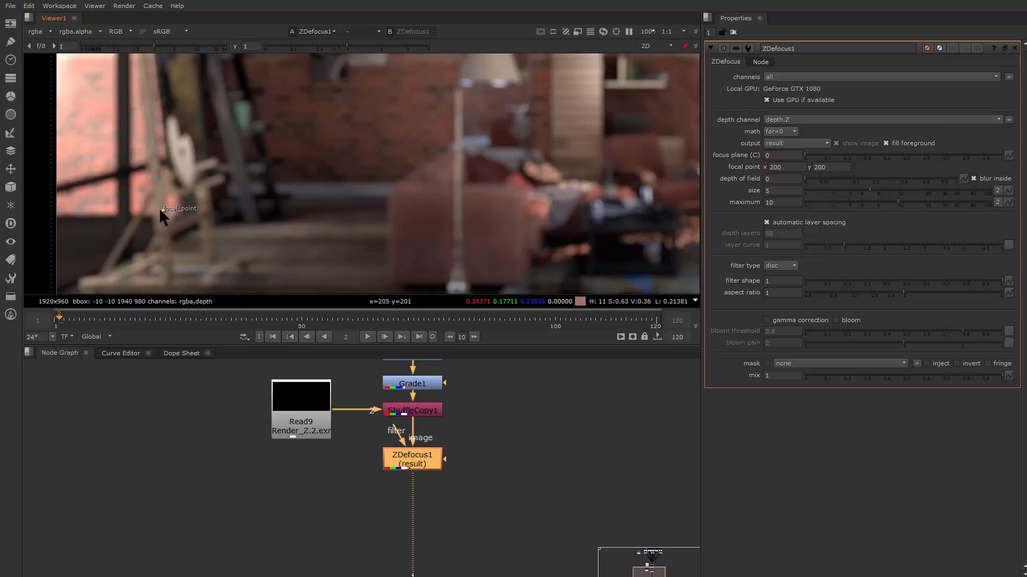
{"action": "left_click_drag", "start_coordinate": [163, 209], "coordinate": [629, 231]}
{"action": "left_click_drag", "start_coordinate": [395, 134], "coordinate": [638, 214]}
{"action": "scroll", "coordinate": [639, 216], "scroll_direction": "up", "scroll_amount": 5}
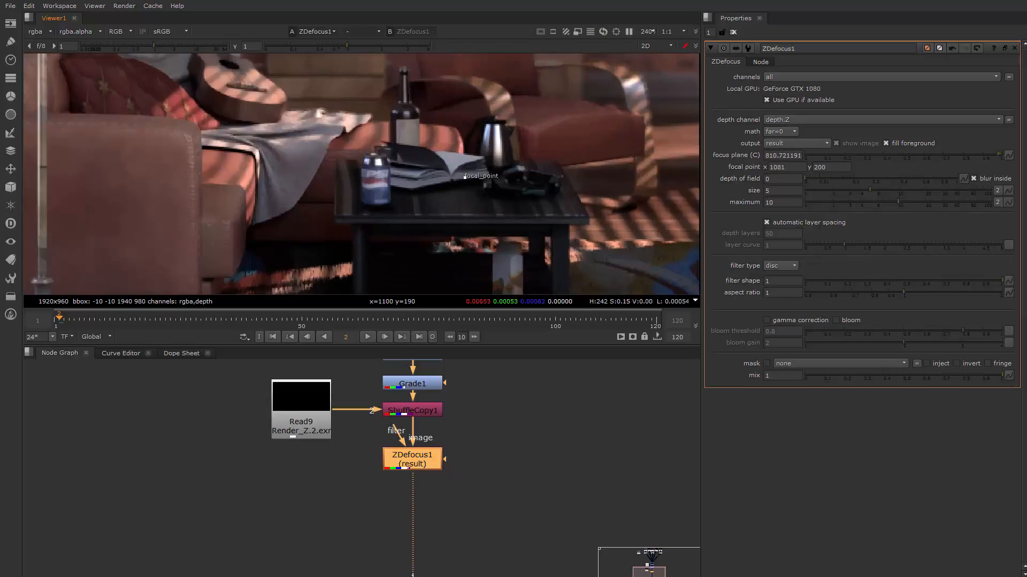
Step: Inspect the depth blur across the coffee table, back wall, shelves and lamp in the rendered room
{"action": "left_click_drag", "start_coordinate": [470, 95], "coordinate": [425, 173]}
{"action": "left_click_drag", "start_coordinate": [601, 70], "coordinate": [486, 166]}
{"action": "left_click_drag", "start_coordinate": [263, 179], "coordinate": [380, 177]}
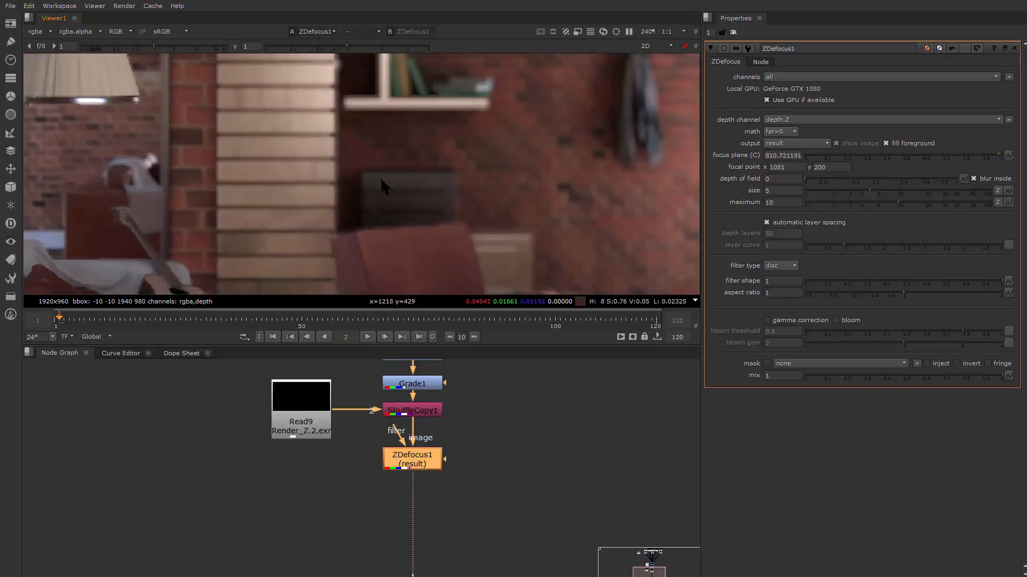
{"action": "left_click_drag", "start_coordinate": [214, 171], "coordinate": [350, 189]}
{"action": "mouse_move", "coordinate": [204, 102]}
{"action": "left_mouse_down"}
{"action": "mouse_move", "coordinate": [366, 226]}
{"action": "mouse_move", "coordinate": [505, 212]}
{"action": "mouse_move", "coordinate": [399, 143]}
{"action": "mouse_move", "coordinate": [236, 155]}
{"action": "left_mouse_up"}
{"action": "scroll", "coordinate": [519, 224], "scroll_direction": "down", "scroll_amount": 2}
{"action": "scroll", "coordinate": [518, 223], "scroll_direction": "down", "scroll_amount": 1}
{"action": "scroll", "coordinate": [482, 234], "scroll_direction": "down", "scroll_amount": 1}
{"action": "scroll", "coordinate": [518, 233], "scroll_direction": "up", "scroll_amount": 1}
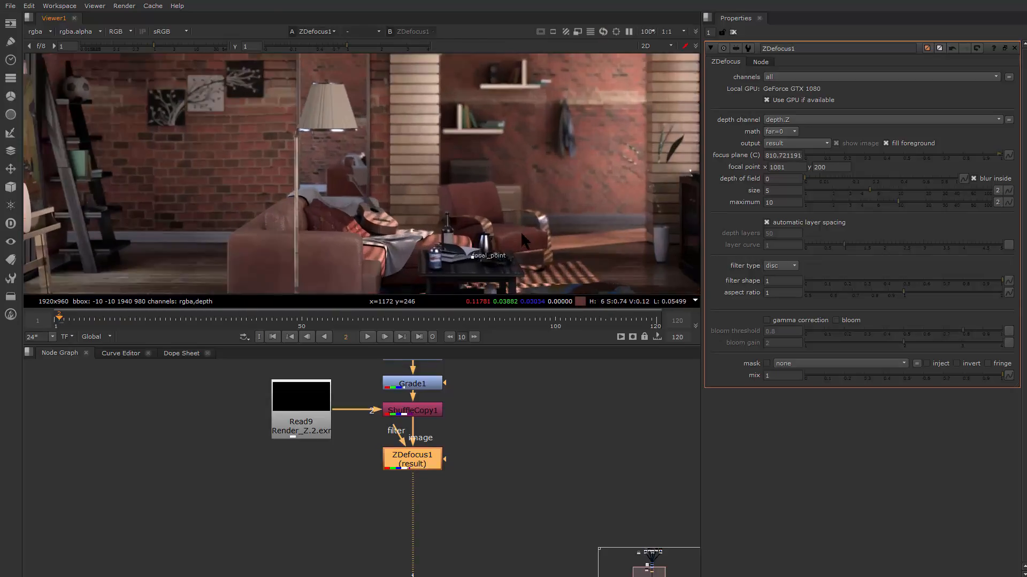
Step: Move the focal point to the floor lamp's base and back onto the bottle on the table, at about x 1038, y 235
{"action": "left_click_drag", "start_coordinate": [513, 230], "coordinate": [641, 158]}
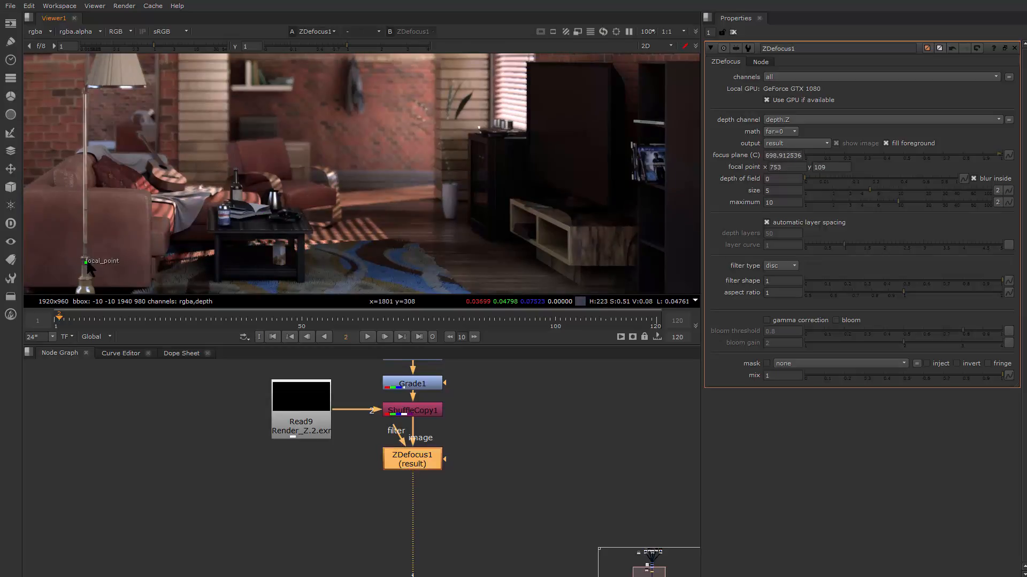
{"action": "left_click_drag", "start_coordinate": [87, 263], "coordinate": [281, 207]}
{"action": "left_click", "coordinate": [469, 448]}
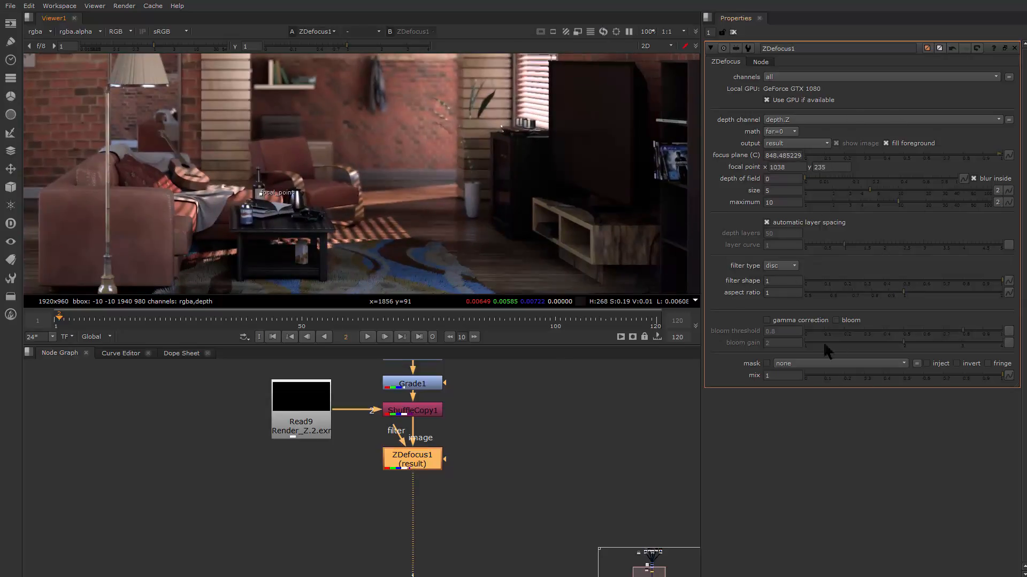
Step: Set the ZDefocus output to focal plane setup and examine the in-focus areas around the bottle at the focal point
{"action": "left_click", "coordinate": [804, 142]}
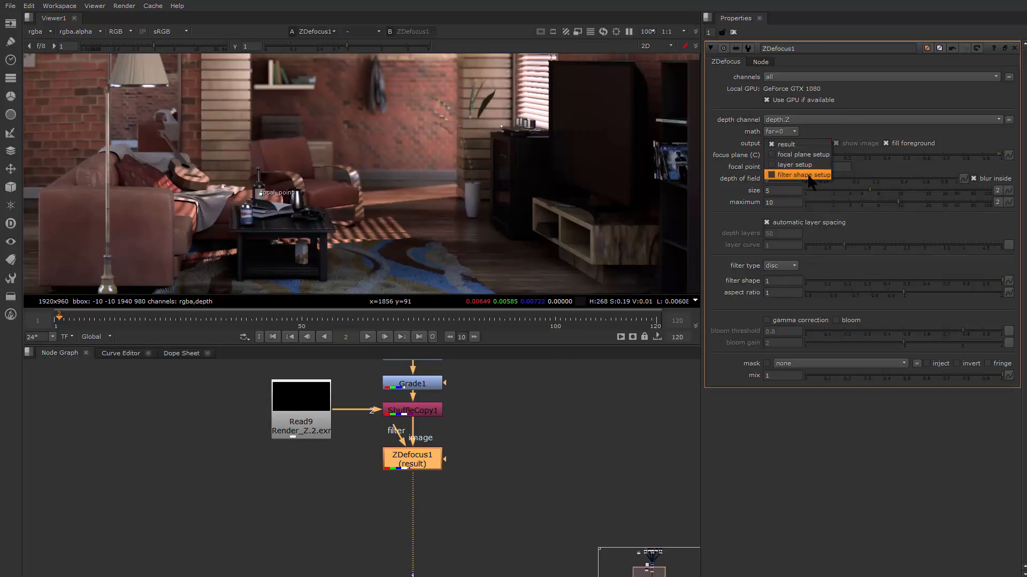
{"action": "left_click", "coordinate": [804, 154]}
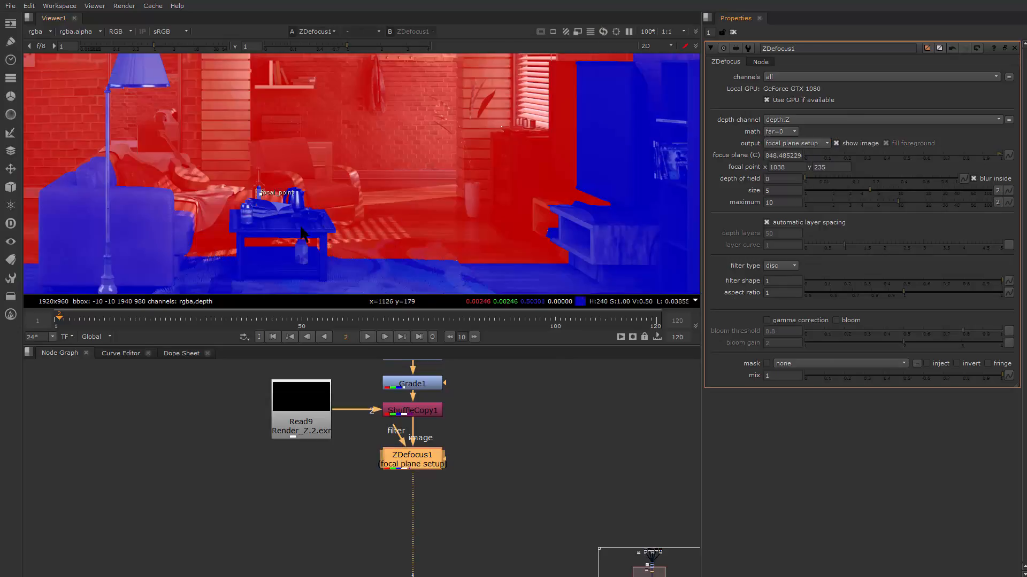
{"action": "scroll", "coordinate": [299, 224], "scroll_direction": "down", "scroll_amount": 5}
{"action": "scroll", "coordinate": [300, 227], "scroll_direction": "up", "scroll_amount": 2}
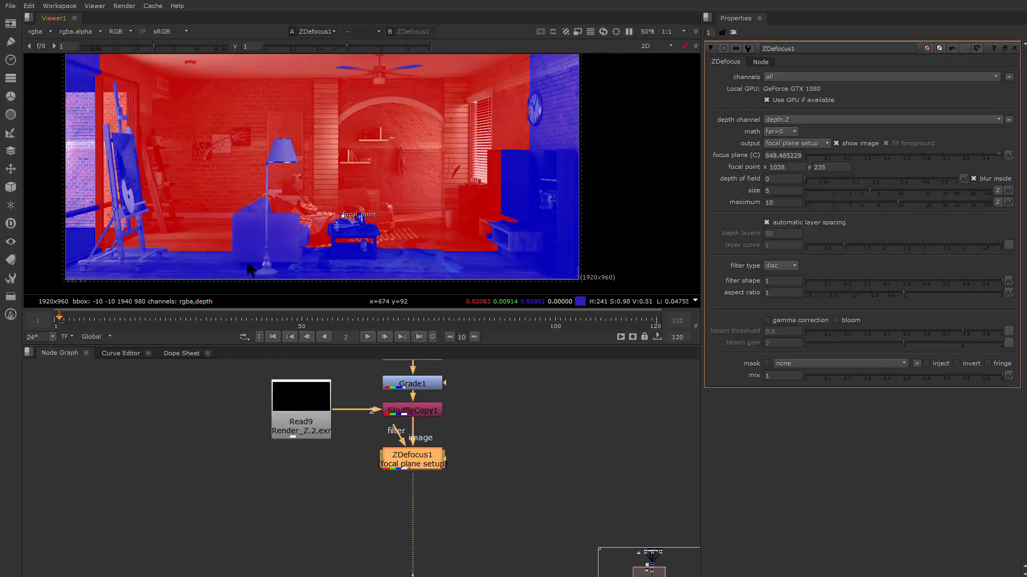
{"action": "scroll", "coordinate": [256, 251], "scroll_direction": "up", "scroll_amount": 2}
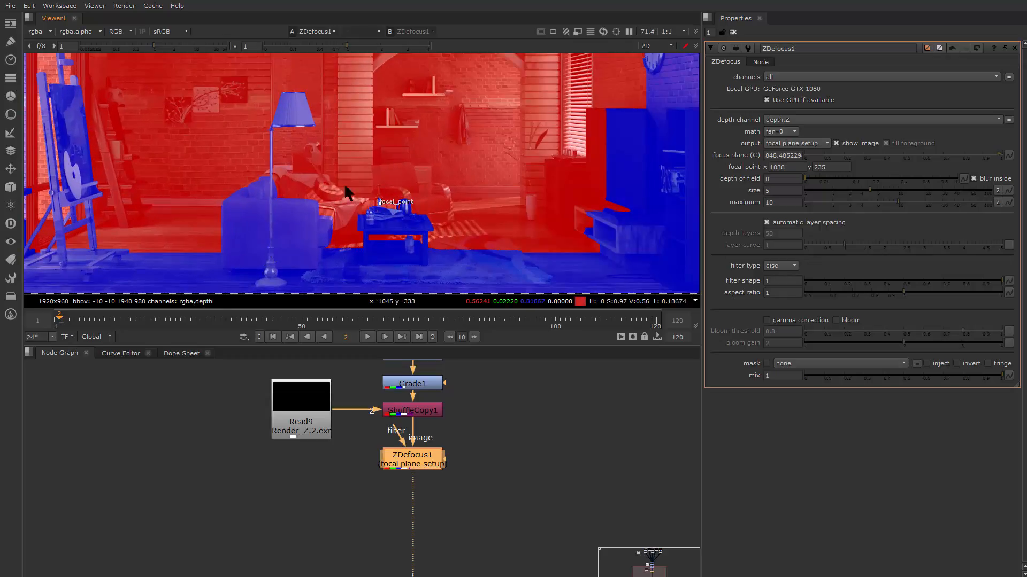
{"action": "scroll", "coordinate": [377, 230], "scroll_direction": "up", "scroll_amount": 2}
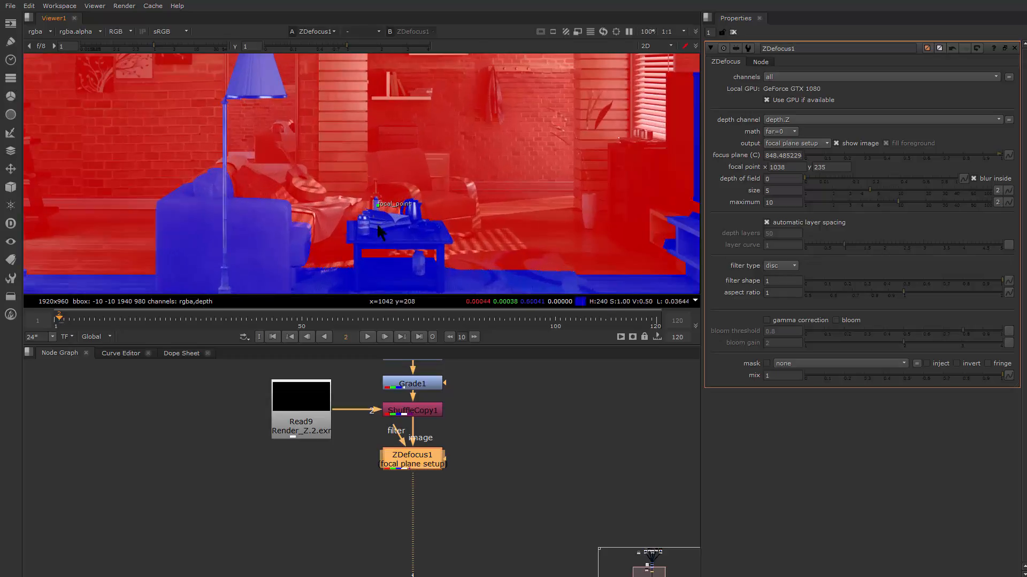
{"action": "scroll", "coordinate": [378, 231], "scroll_direction": "up", "scroll_amount": 12}
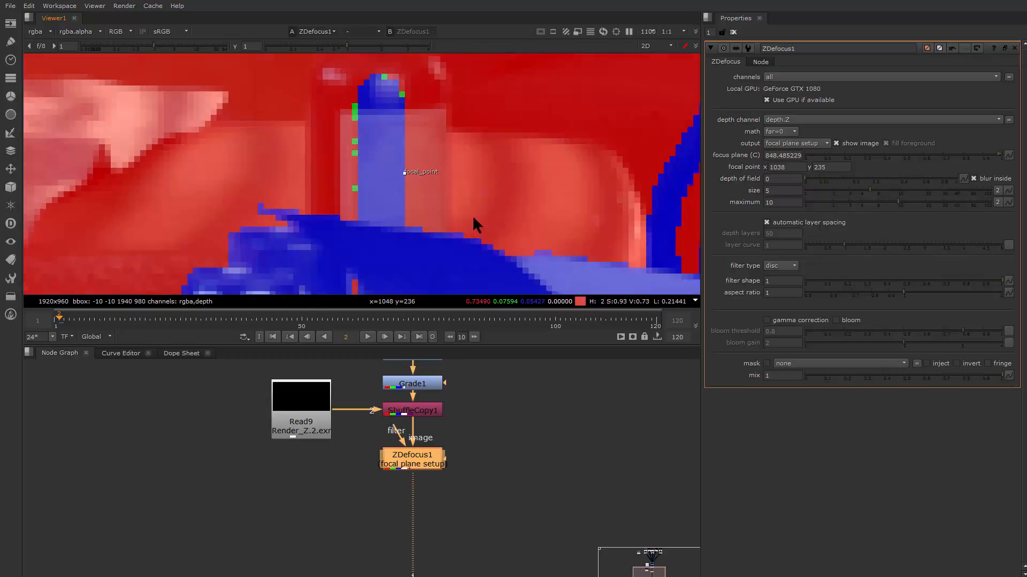
{"action": "left_click_drag", "start_coordinate": [472, 215], "coordinate": [475, 224]}
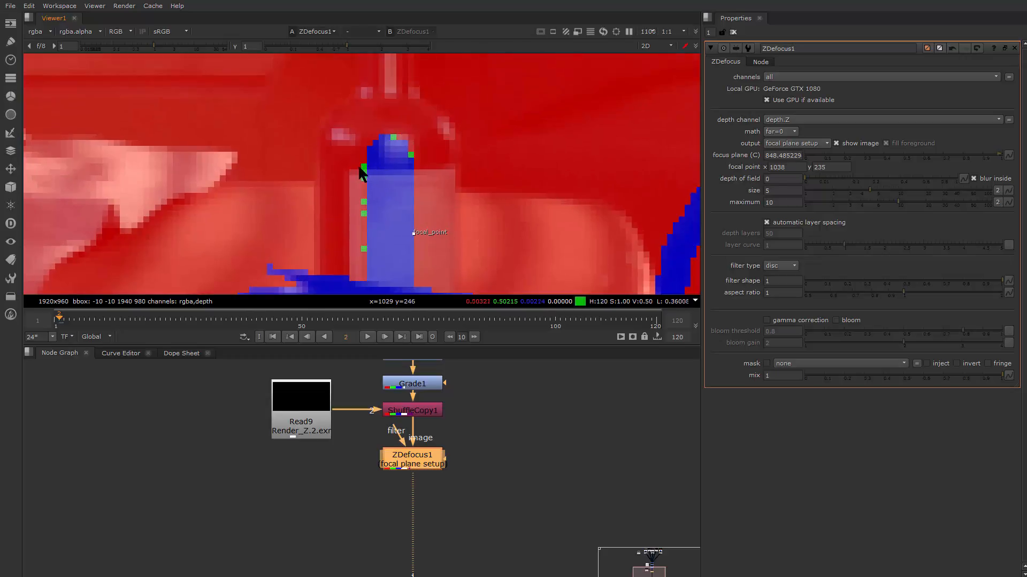
Step: Shift the ZDefocus focal point slightly up the bottle on the table, to about x 1034, y 242
{"action": "left_click_drag", "start_coordinate": [411, 231], "coordinate": [389, 195]}
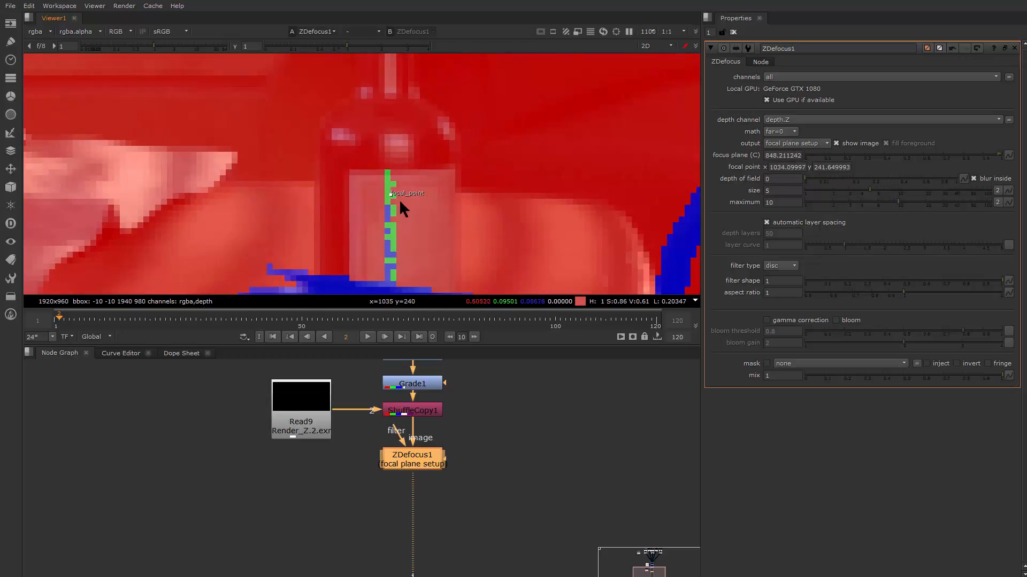
{"action": "scroll", "coordinate": [380, 184], "scroll_direction": "down", "scroll_amount": 8}
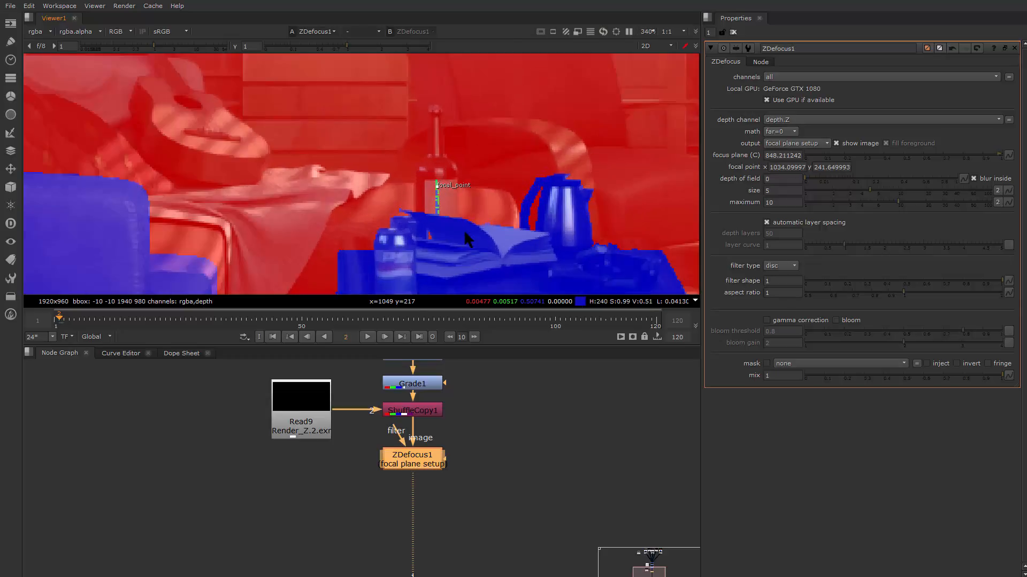
{"action": "scroll", "coordinate": [398, 231], "scroll_direction": "down", "scroll_amount": 3}
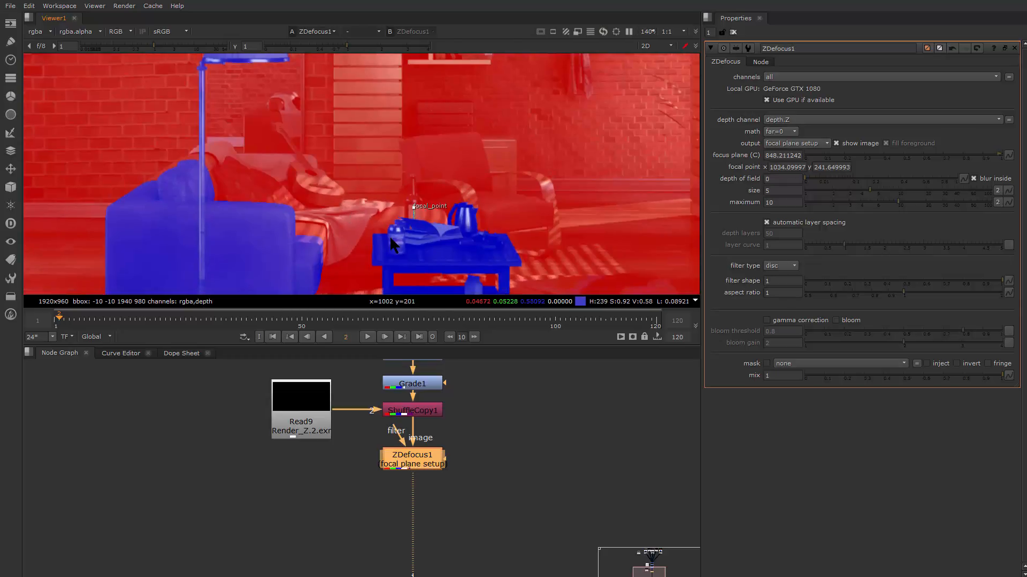
Step: Widen the ZDefocus depth of field, trying 0.38 and settling on 0.32, while checking which areas of the room are in focus
{"action": "left_click_drag", "start_coordinate": [816, 179], "coordinate": [900, 185]}
{"action": "scroll", "coordinate": [403, 202], "scroll_direction": "down", "scroll_amount": 5}
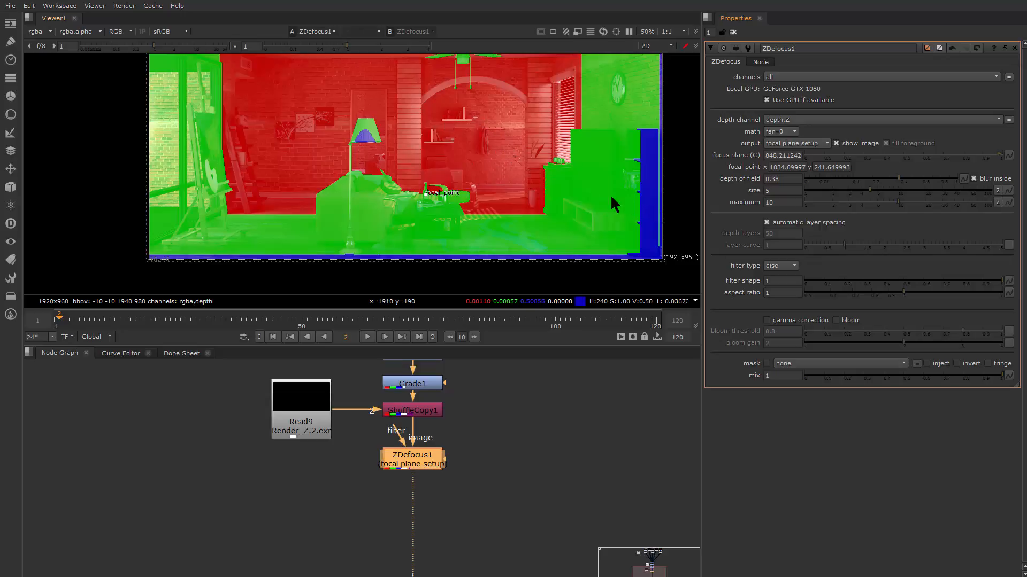
{"action": "left_click_drag", "start_coordinate": [503, 187], "coordinate": [540, 161]}
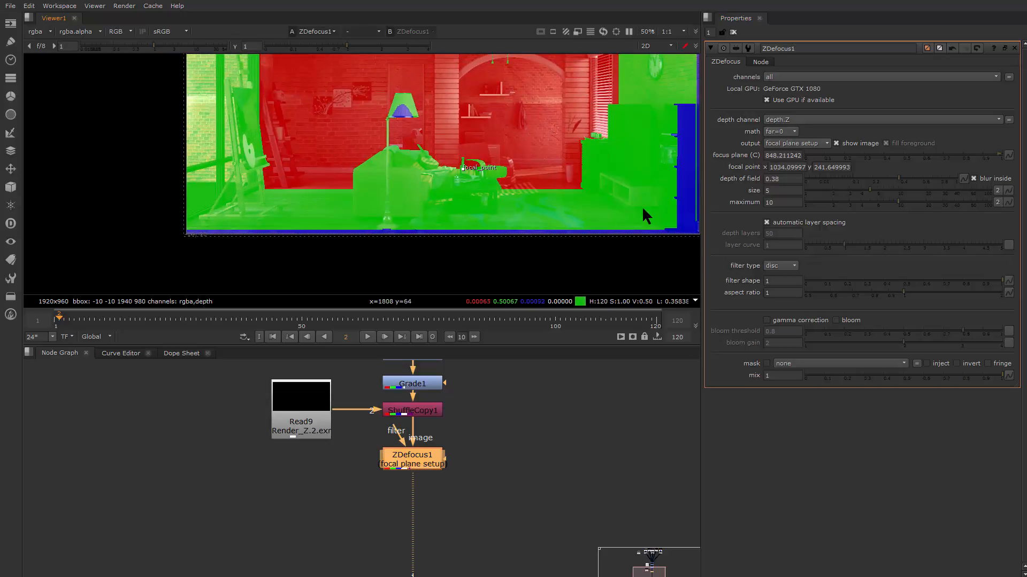
{"action": "scroll", "coordinate": [411, 105], "scroll_direction": "up", "scroll_amount": 8}
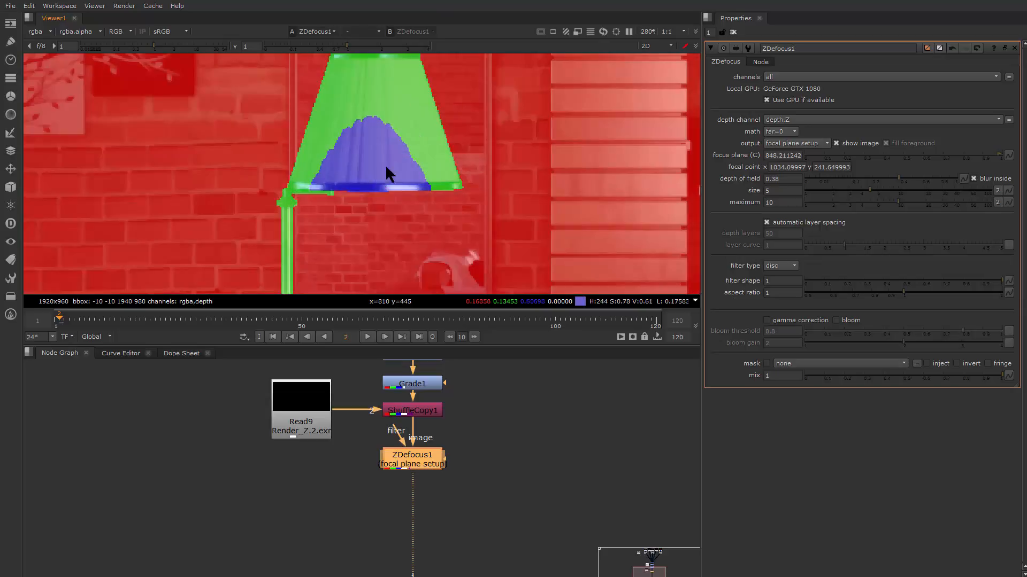
{"action": "scroll", "coordinate": [382, 142], "scroll_direction": "down", "scroll_amount": 7}
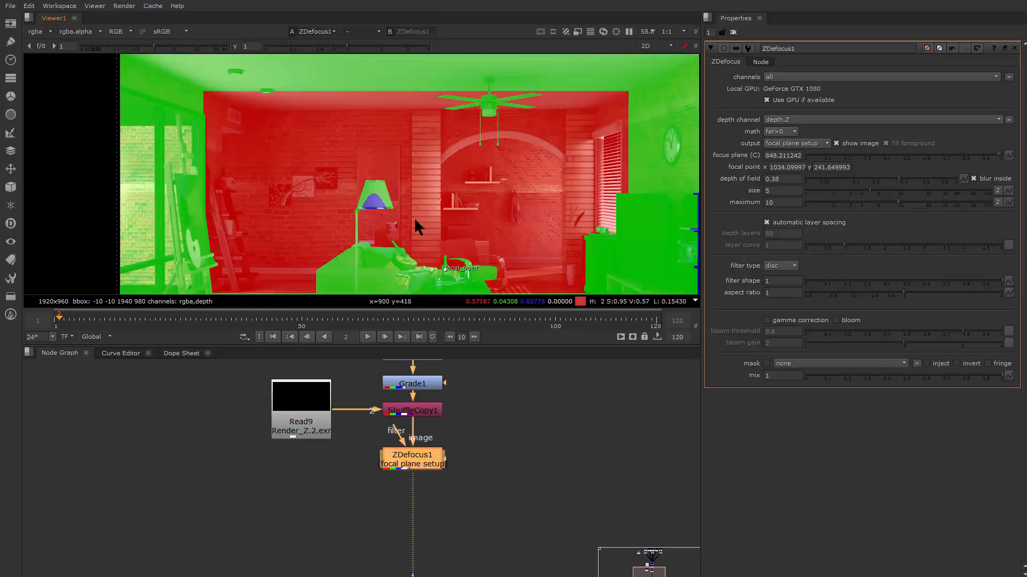
{"action": "scroll", "coordinate": [466, 195], "scroll_direction": "down", "scroll_amount": 1}
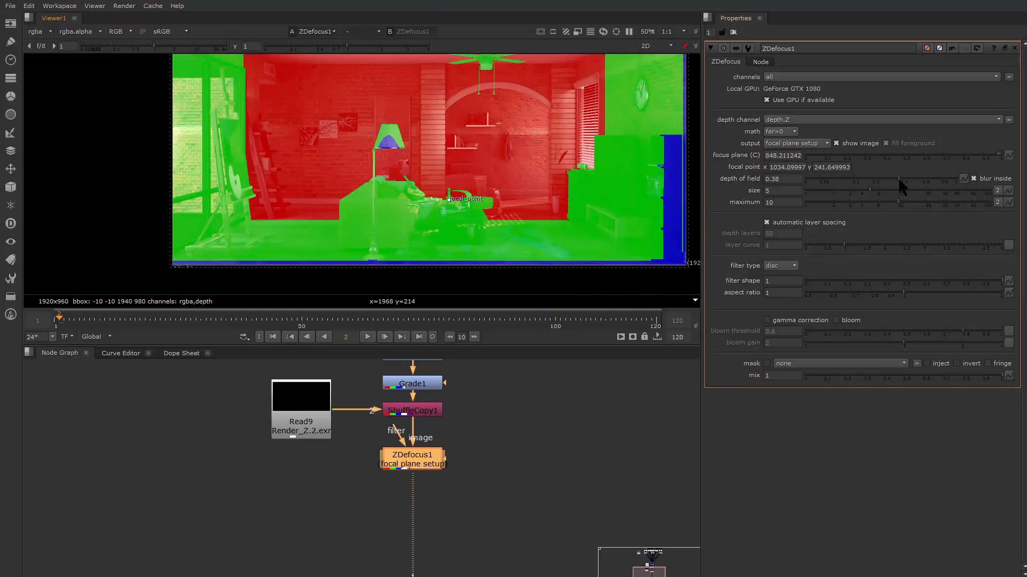
{"action": "mouse_move", "coordinate": [898, 180]}
{"action": "left_mouse_down"}
{"action": "mouse_move", "coordinate": [881, 178]}
{"action": "mouse_move", "coordinate": [890, 178]}
{"action": "left_mouse_up"}
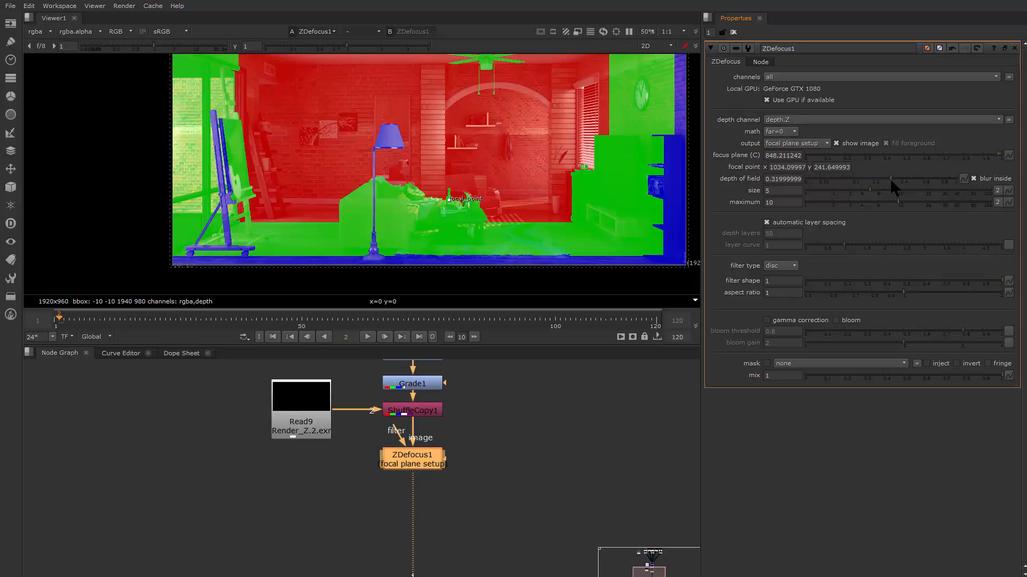
Step: Try the focal point on the back wall, and return it to the bottle on the table at x 1036, y 252
{"action": "left_click_drag", "start_coordinate": [447, 197], "coordinate": [419, 134]}
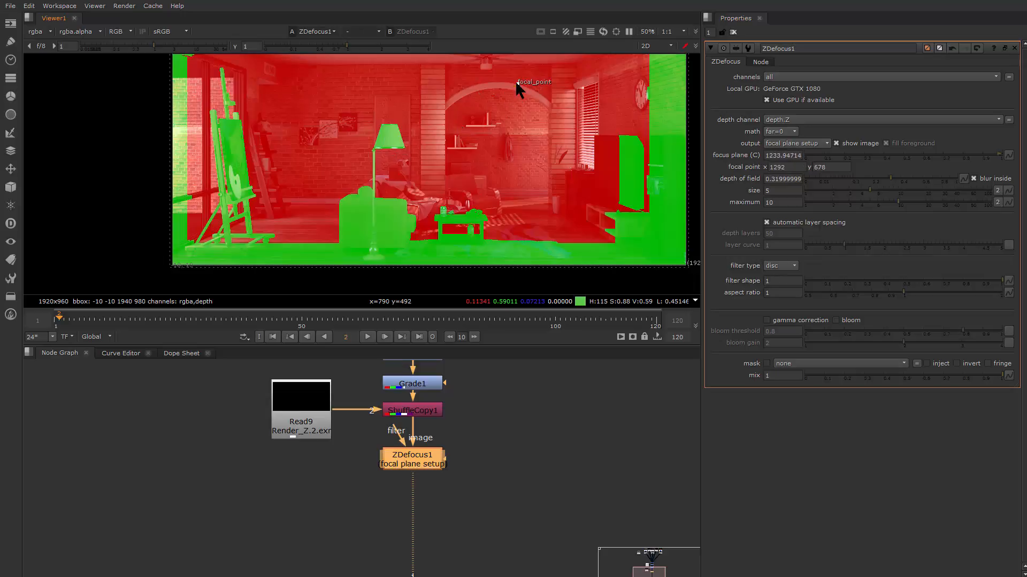
{"action": "left_click_drag", "start_coordinate": [516, 83], "coordinate": [448, 194]}
{"action": "scroll", "coordinate": [465, 220], "scroll_direction": "up", "scroll_amount": 4}
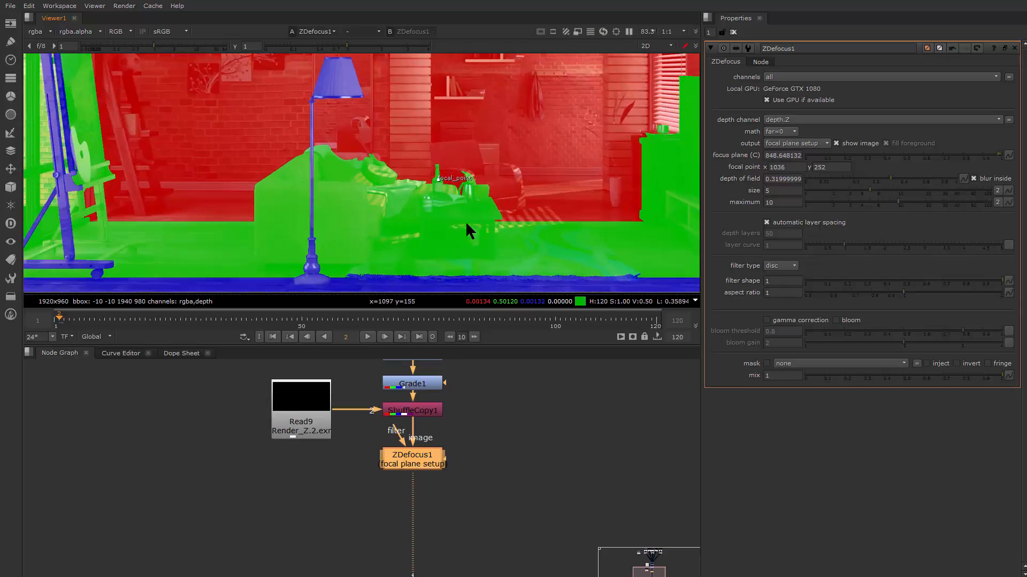
{"action": "left_click_drag", "start_coordinate": [392, 150], "coordinate": [459, 205]}
{"action": "scroll", "coordinate": [458, 203], "scroll_direction": "down", "scroll_amount": 2}
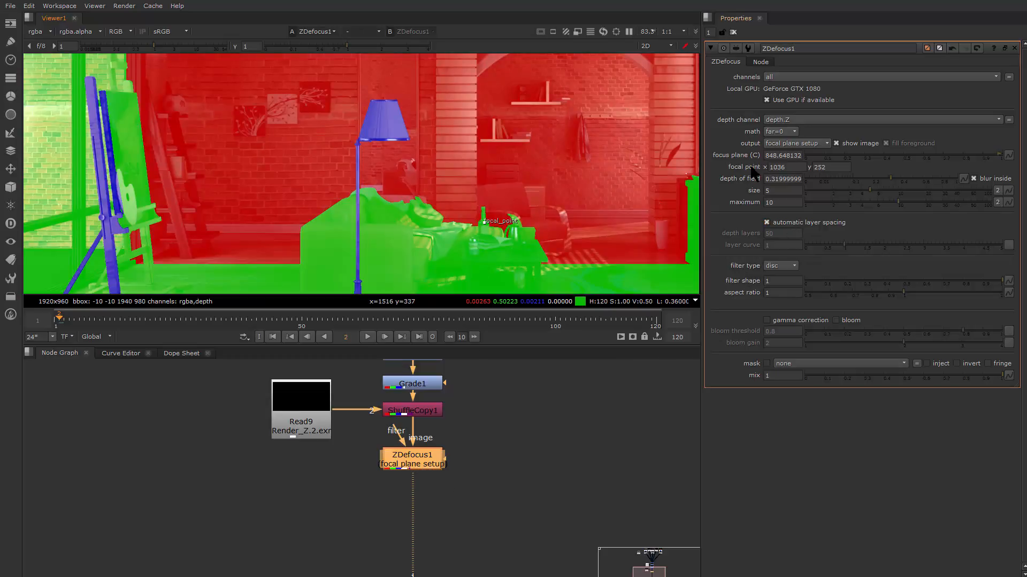
Step: Set the ZDefocus output to result and check the blur around the sofa, table and wall shelves
{"action": "left_click", "coordinate": [809, 144]}
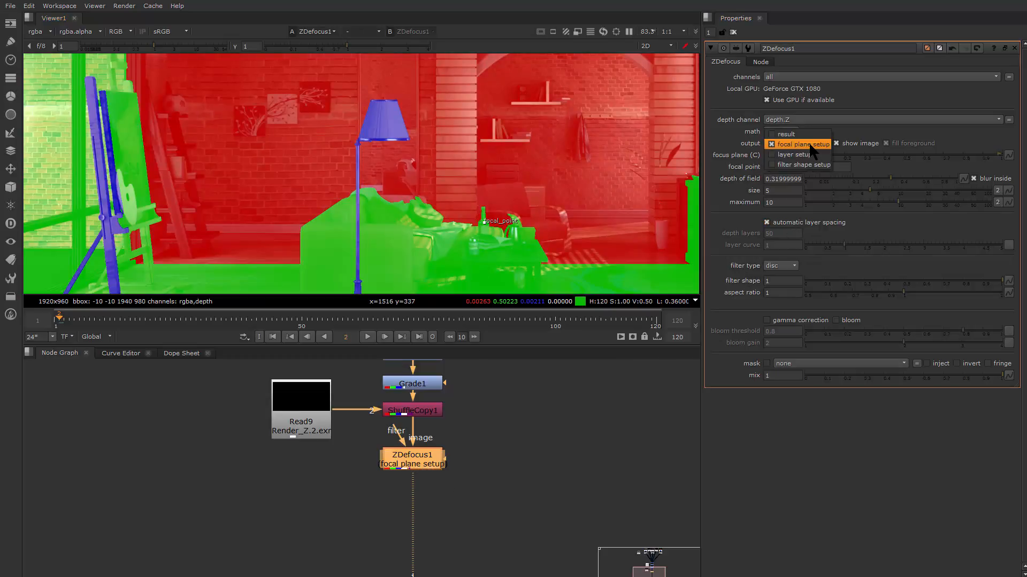
{"action": "left_click", "coordinate": [792, 133]}
{"action": "scroll", "coordinate": [422, 219], "scroll_direction": "up", "scroll_amount": 5}
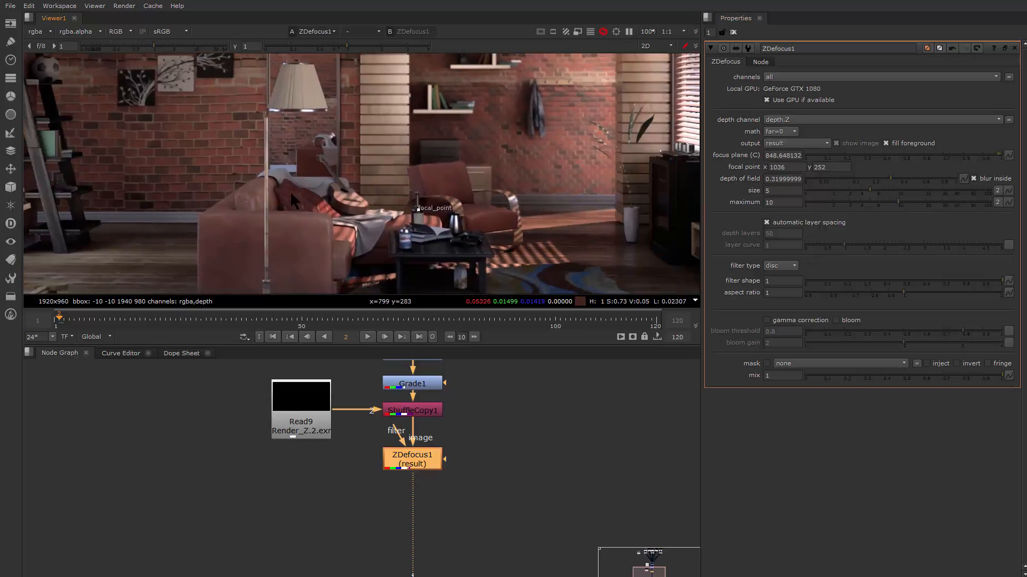
{"action": "left_click_drag", "start_coordinate": [481, 222], "coordinate": [567, 321]}
{"action": "scroll", "coordinate": [379, 208], "scroll_direction": "down", "scroll_amount": 1}
{"action": "scroll", "coordinate": [437, 210], "scroll_direction": "up", "scroll_amount": 4}
{"action": "left_click_drag", "start_coordinate": [610, 180], "coordinate": [359, 214]}
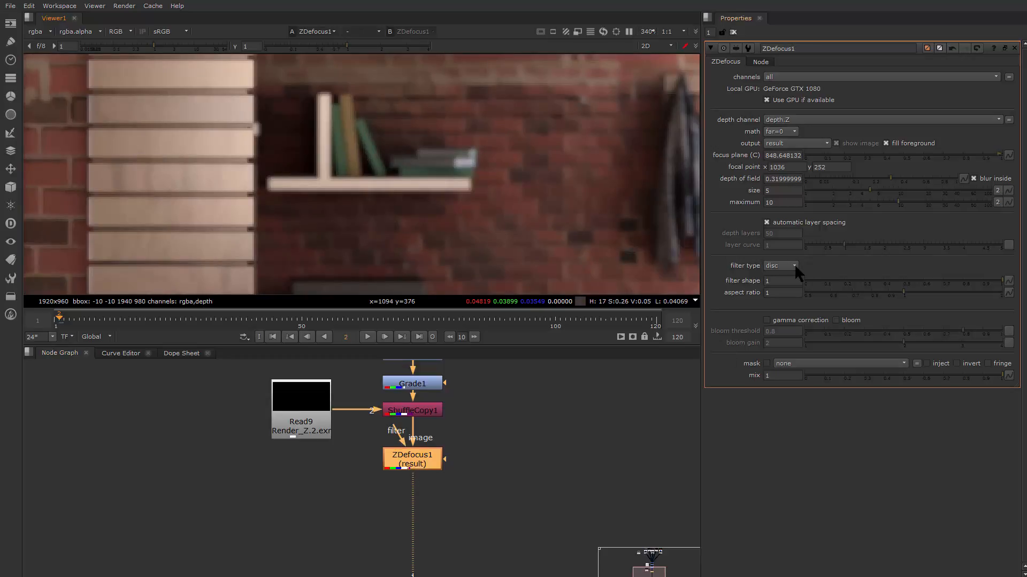
Step: Increase the ZDefocus blur size, trying 17.5 and settling on 13.8 while checking the edges of the armchair
{"action": "left_click_drag", "start_coordinate": [865, 189], "coordinate": [888, 188]}
{"action": "scroll", "coordinate": [359, 201], "scroll_direction": "down", "scroll_amount": 6}
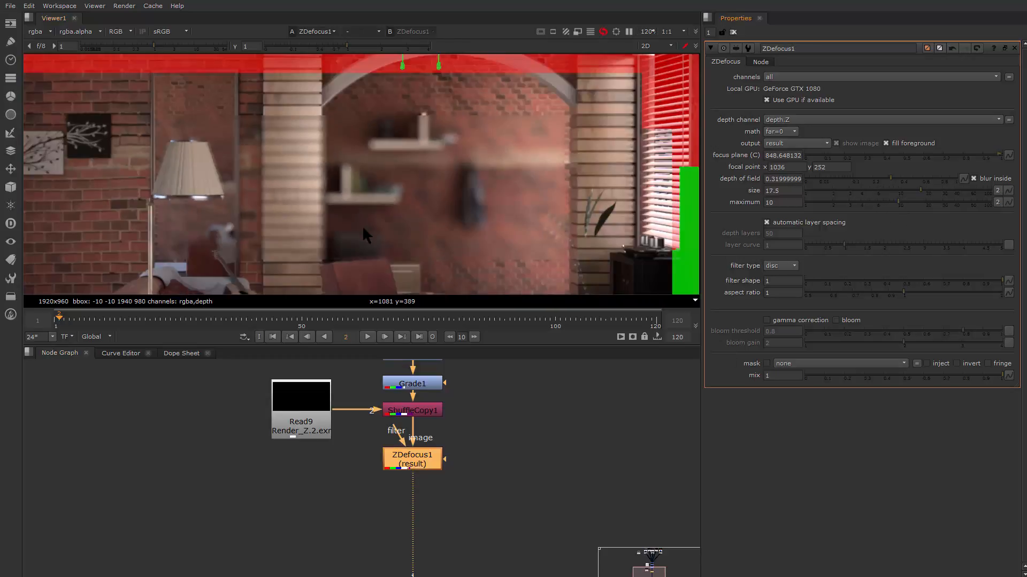
{"action": "scroll", "coordinate": [536, 206], "scroll_direction": "up", "scroll_amount": 7}
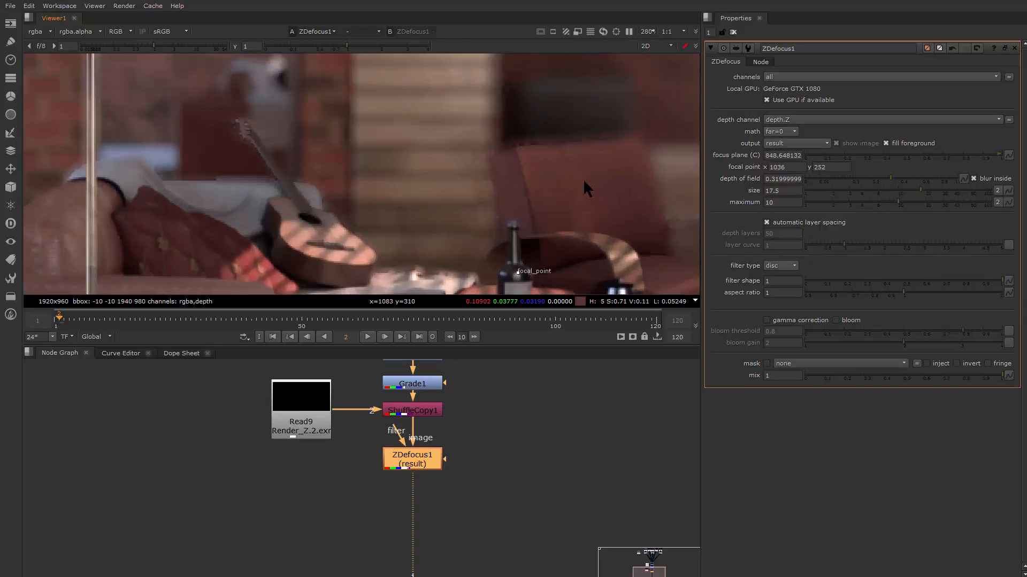
{"action": "scroll", "coordinate": [466, 170], "scroll_direction": "up", "scroll_amount": 3}
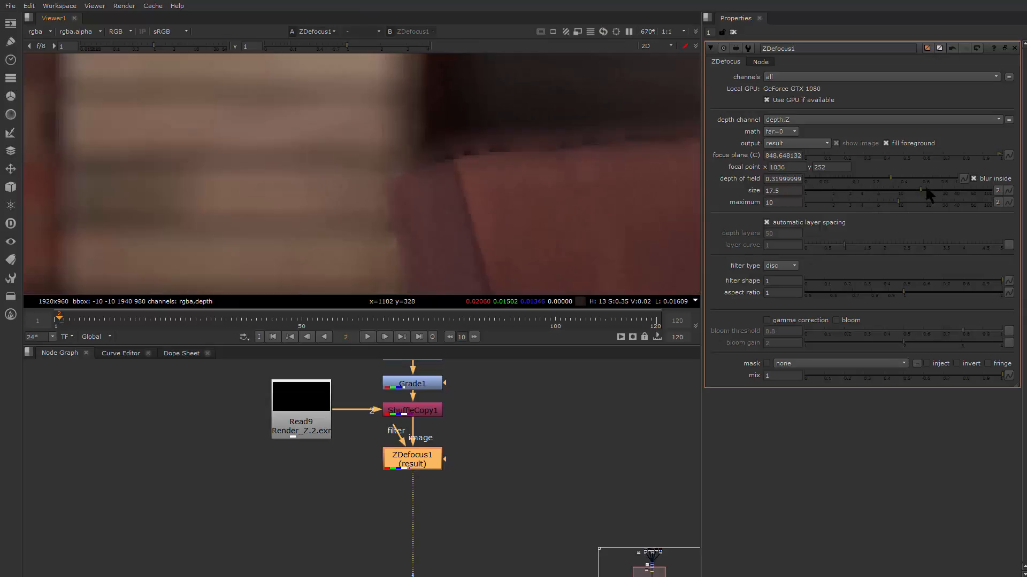
{"action": "left_click_drag", "start_coordinate": [917, 186], "coordinate": [911, 187]}
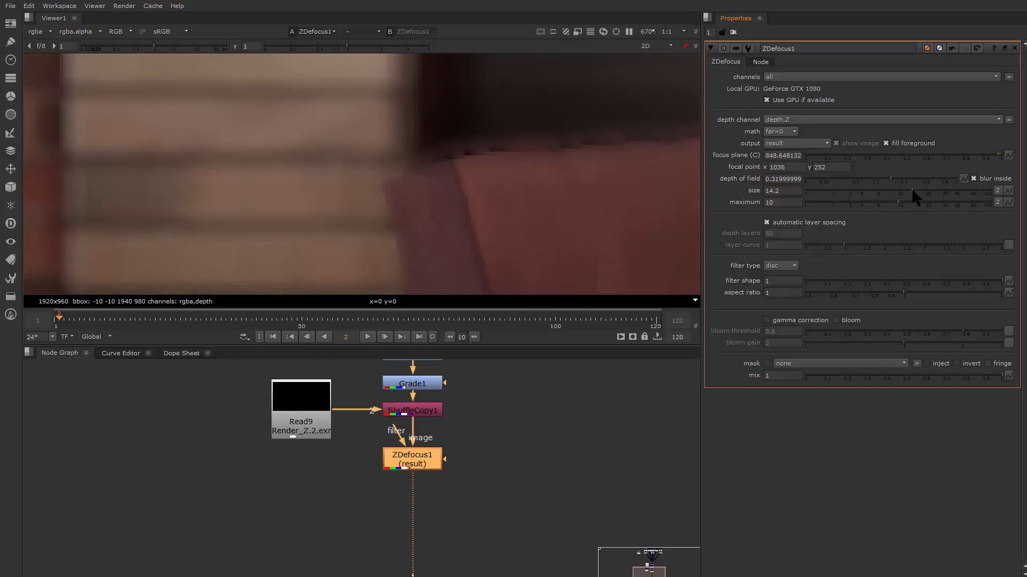
Step: Make room beside the Z-depth Read9 node and insert a Blur node between it and ShuffleCopy1
{"action": "left_click_drag", "start_coordinate": [298, 424], "coordinate": [256, 428]}
{"action": "key", "text": "Tab"}
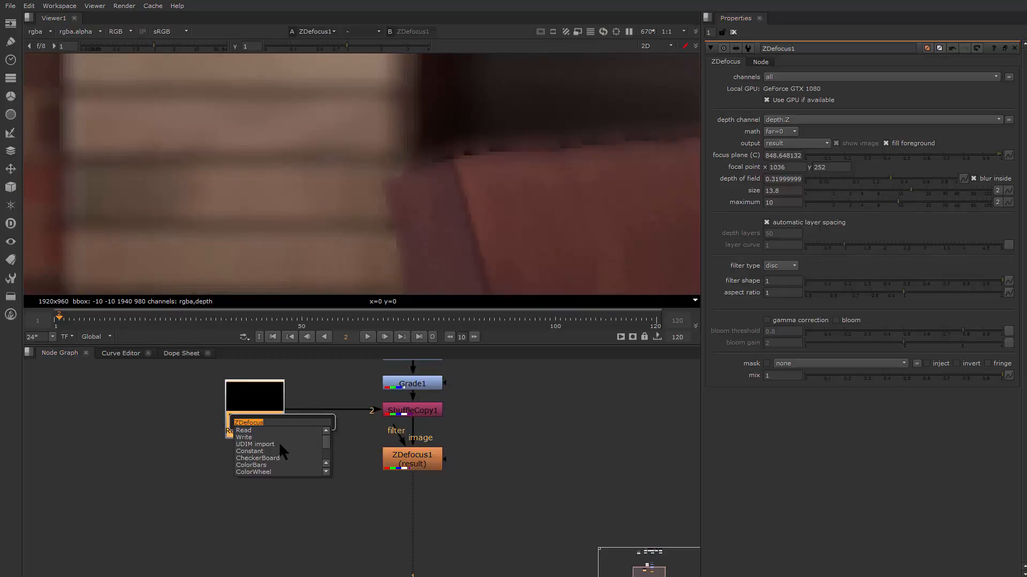
{"action": "left_click", "coordinate": [293, 380]}
{"action": "left_click", "coordinate": [294, 381]}
{"action": "left_click_drag", "start_coordinate": [260, 397], "coordinate": [254, 398]}
{"action": "key", "text": "Tab"}
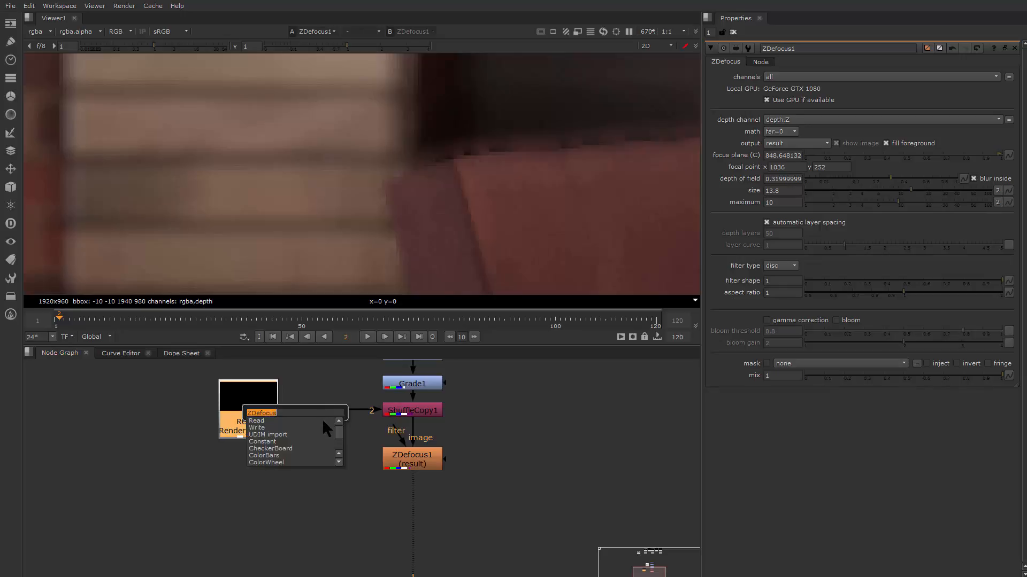
{"action": "type", "text": "blur"}
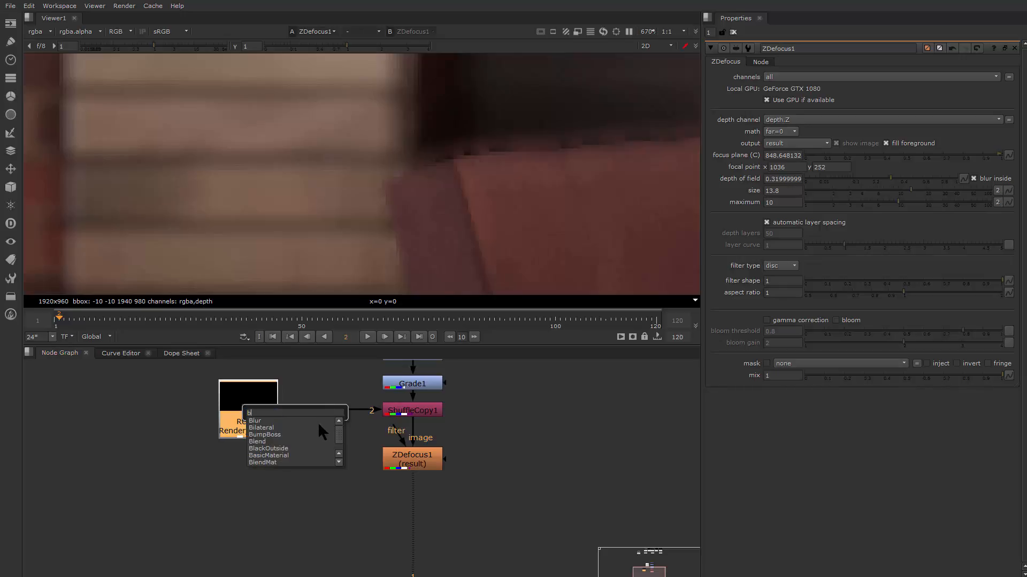
{"action": "key", "text": "Return"}
{"action": "left_click_drag", "start_coordinate": [262, 456], "coordinate": [340, 417]}
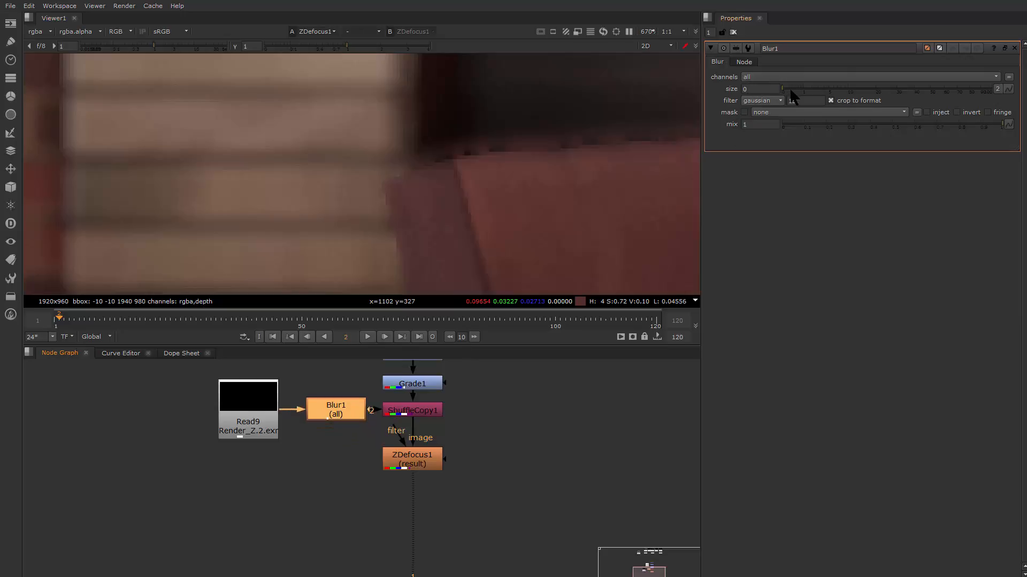
Step: Set the Blur1 size to 5.4 and check the defocused edges around the armchair, lamp, plant and cabinet
{"action": "left_click_drag", "start_coordinate": [791, 89], "coordinate": [829, 92]}
{"action": "scroll", "coordinate": [515, 220], "scroll_direction": "down", "scroll_amount": 5}
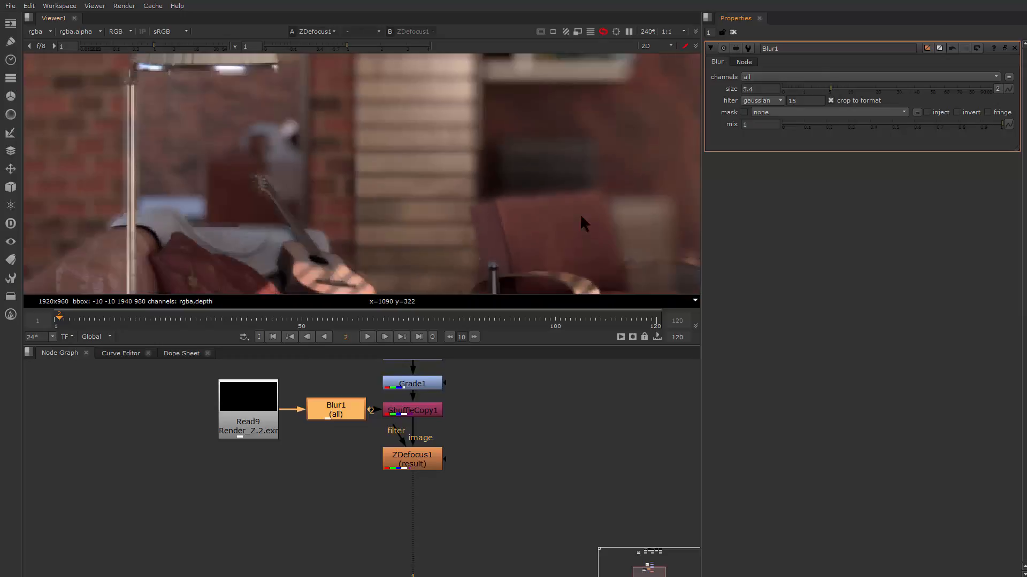
{"action": "scroll", "coordinate": [522, 232], "scroll_direction": "down", "scroll_amount": 3}
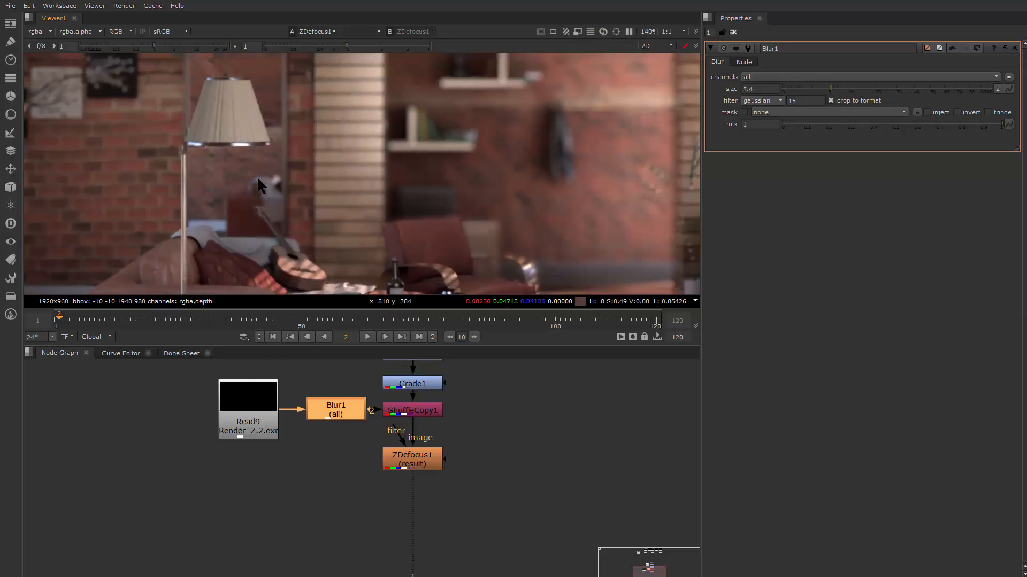
{"action": "left_click_drag", "start_coordinate": [258, 179], "coordinate": [330, 160]}
{"action": "left_click_drag", "start_coordinate": [625, 220], "coordinate": [369, 211]}
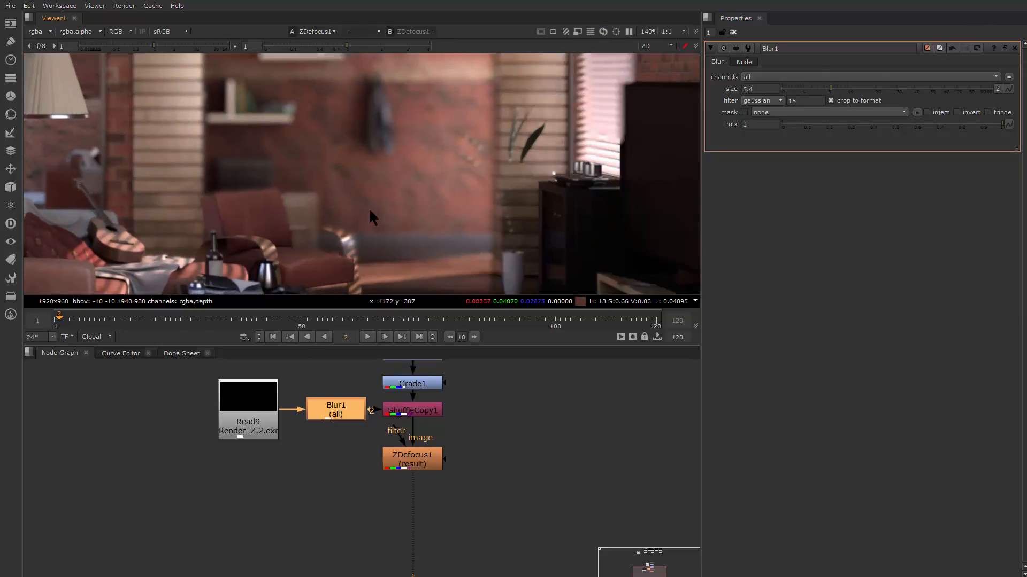
{"action": "left_click_drag", "start_coordinate": [522, 178], "coordinate": [383, 201]}
{"action": "scroll", "coordinate": [381, 197], "scroll_direction": "up", "scroll_amount": 6}
{"action": "scroll", "coordinate": [301, 182], "scroll_direction": "down", "scroll_amount": 4}
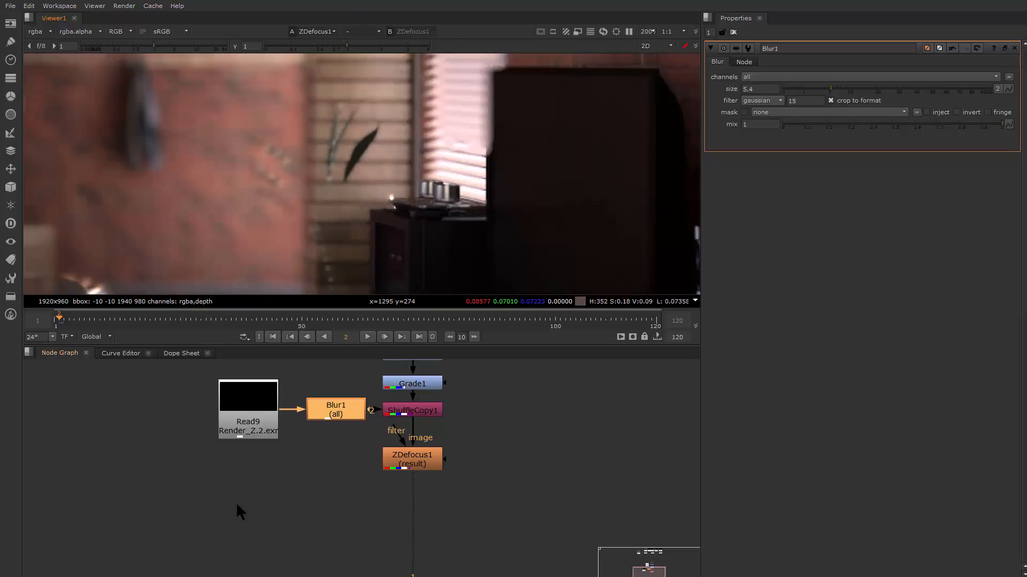
Step: Space out the Blur1 and Read9 nodes a little farther from ShuffleCopy1
{"action": "left_click_drag", "start_coordinate": [338, 412], "coordinate": [326, 412]}
{"action": "left_click_drag", "start_coordinate": [243, 421], "coordinate": [239, 421]}
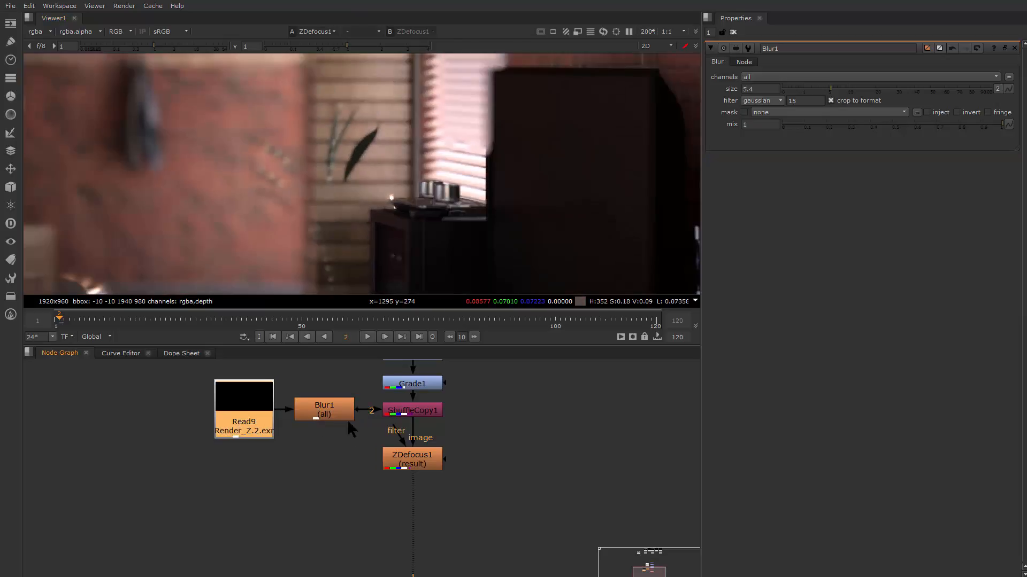
{"action": "scroll", "coordinate": [348, 422], "scroll_direction": "up", "scroll_amount": 2}
Step: Survey the whole node tree, from the render pass inputs through the merge and corrections down to ZDefocus1
{"action": "left_click", "coordinate": [444, 469]}
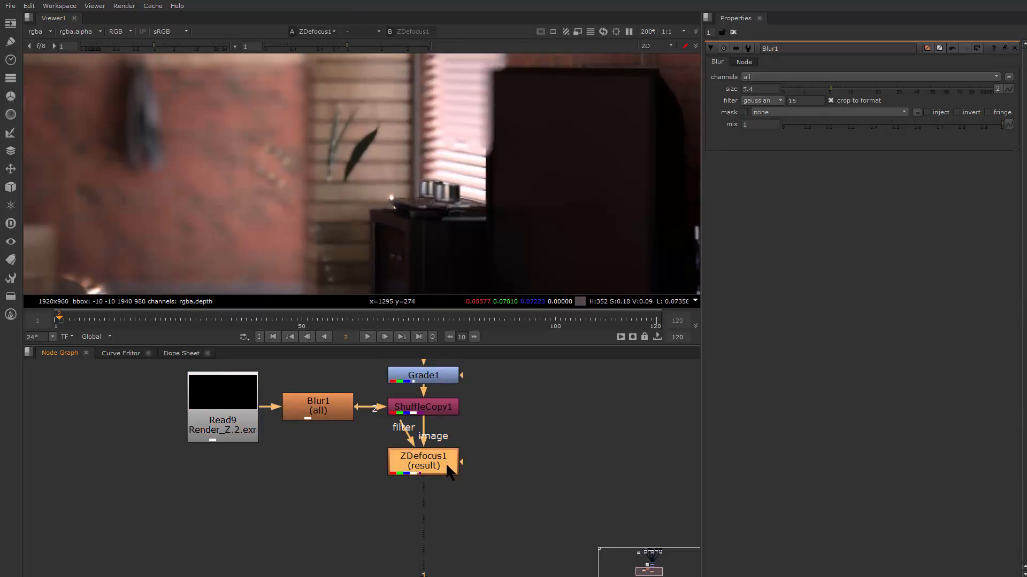
{"action": "scroll", "coordinate": [418, 503], "scroll_direction": "down", "scroll_amount": 4}
{"action": "left_click_drag", "start_coordinate": [433, 545], "coordinate": [433, 552]}
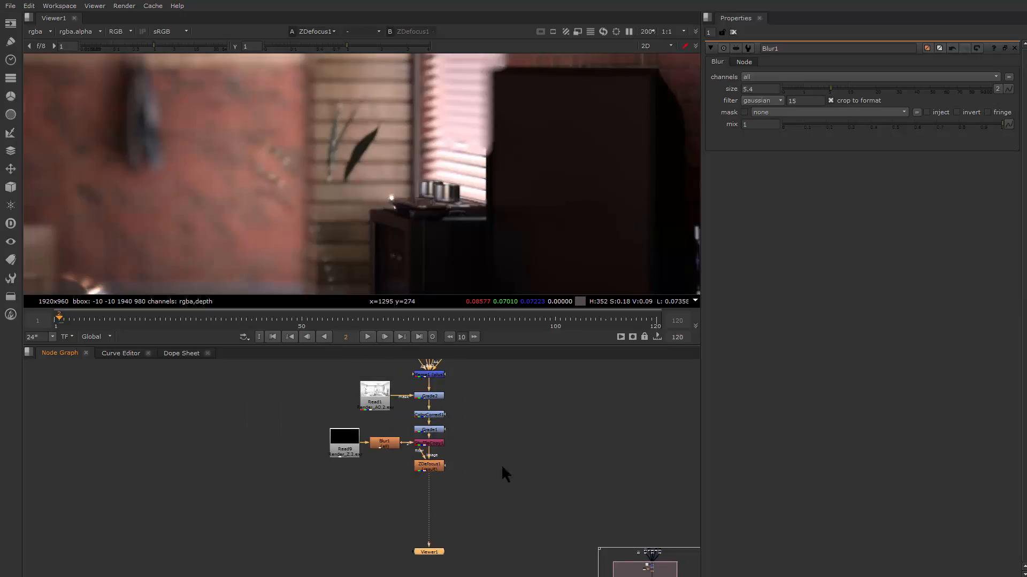
{"action": "left_click_drag", "start_coordinate": [501, 414], "coordinate": [493, 488]}
{"action": "scroll", "coordinate": [493, 488], "scroll_direction": "down", "scroll_amount": 1}
{"action": "scroll", "coordinate": [431, 508], "scroll_direction": "down", "scroll_amount": 1}
{"action": "left_click_drag", "start_coordinate": [432, 431], "coordinate": [400, 468]}
{"action": "scroll", "coordinate": [407, 499], "scroll_direction": "down", "scroll_amount": 1}
{"action": "left_click_drag", "start_coordinate": [304, 381], "coordinate": [531, 568]}
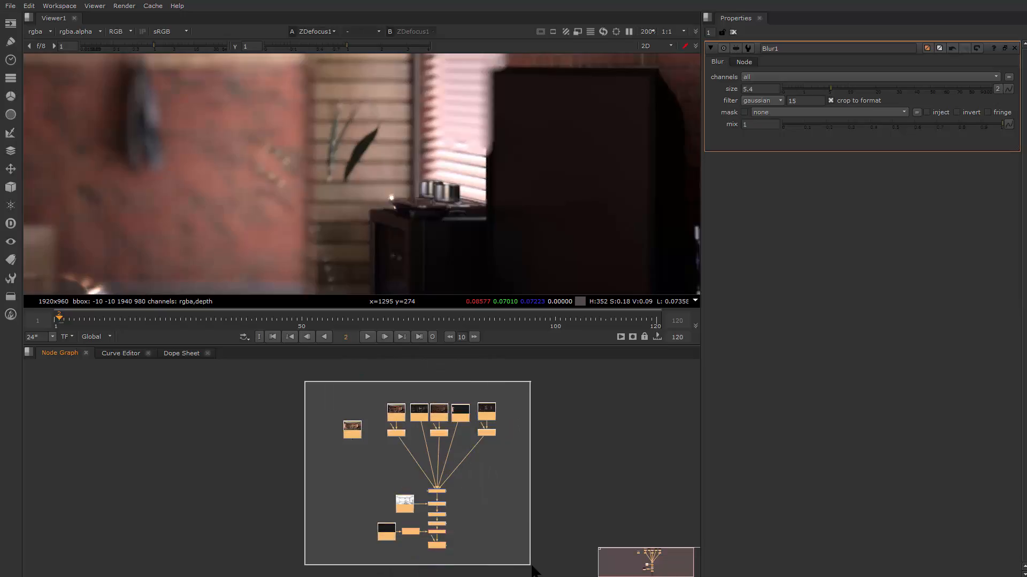
Step: Review the depth chain from Read9 through Blur1 and ShuffleCopy1 to ZDefocus1, and examine the defocused room as a whole
{"action": "scroll", "coordinate": [435, 532], "scroll_direction": "up", "scroll_amount": 2}
{"action": "scroll", "coordinate": [348, 506], "scroll_direction": "up", "scroll_amount": 2}
{"action": "scroll", "coordinate": [324, 513], "scroll_direction": "up", "scroll_amount": 2}
{"action": "left_click_drag", "start_coordinate": [211, 565], "coordinate": [302, 484]}
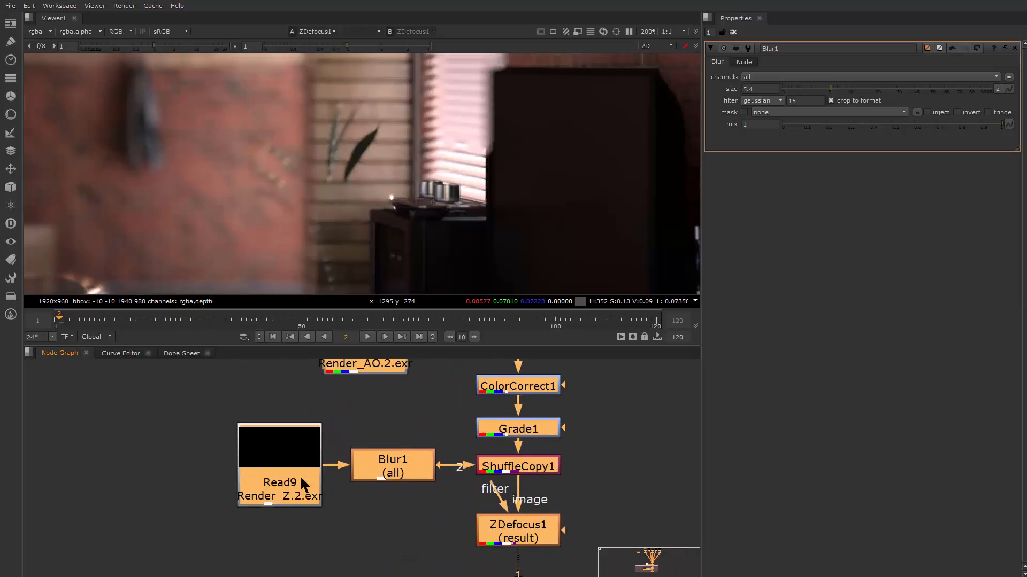
{"action": "left_click", "coordinate": [405, 519]}
{"action": "left_click", "coordinate": [542, 469]}
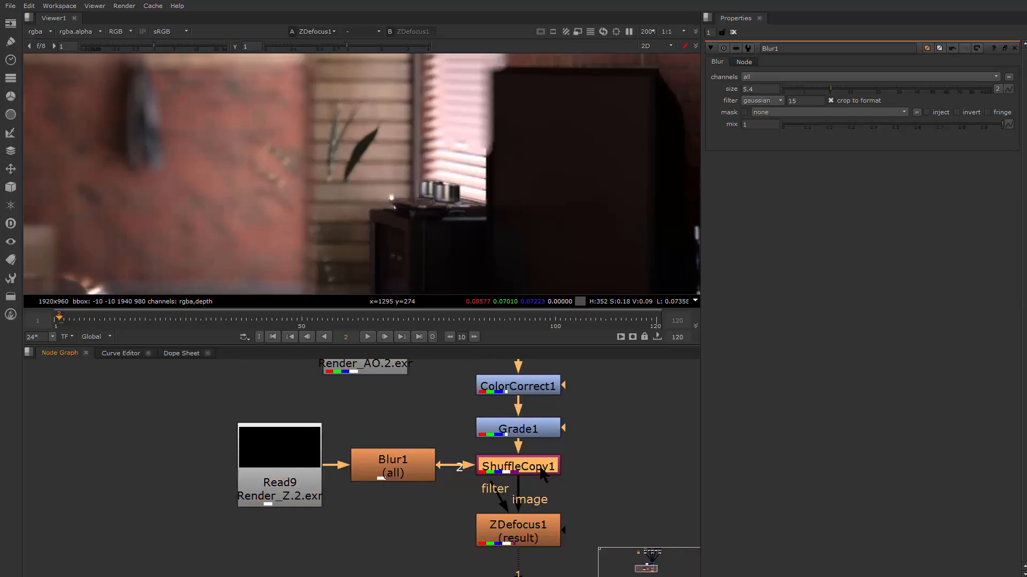
{"action": "left_click", "coordinate": [530, 535]}
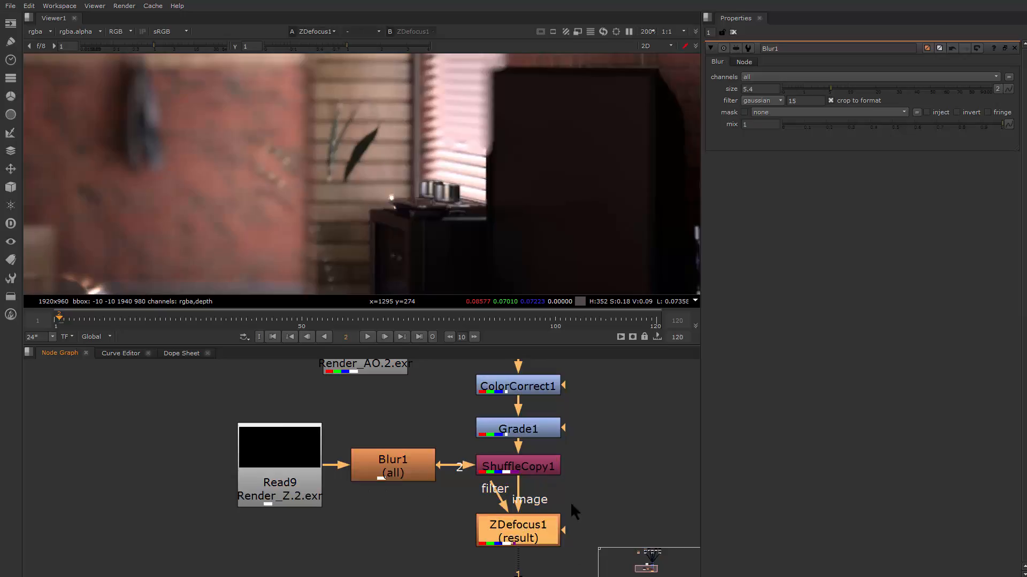
{"action": "scroll", "coordinate": [281, 242], "scroll_direction": "down", "scroll_amount": 7}
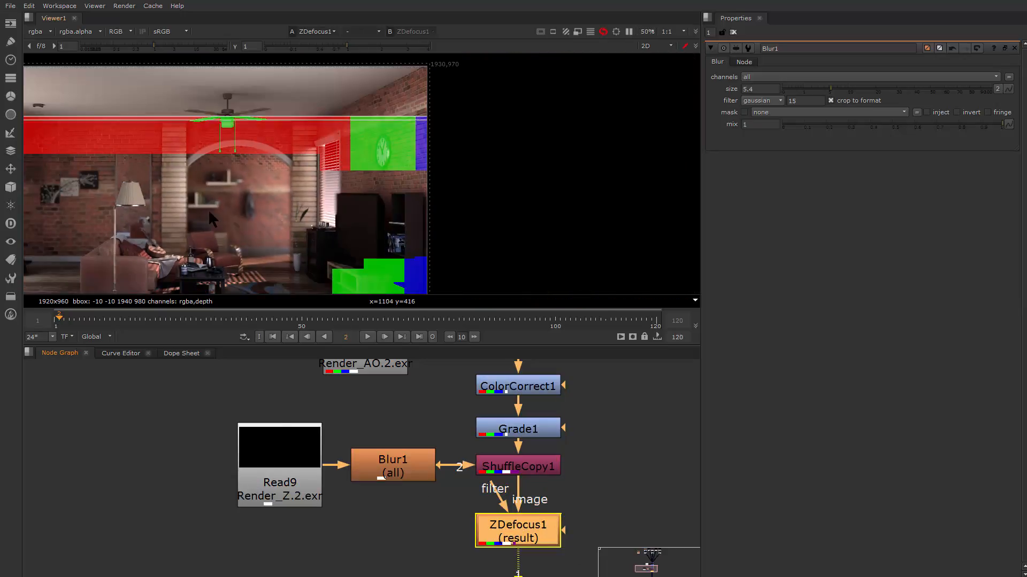
Step: Examine the defocused room, and trace the node tree from the depth chain up to the render pass inputs
{"action": "left_click_drag", "start_coordinate": [209, 210], "coordinate": [434, 178]}
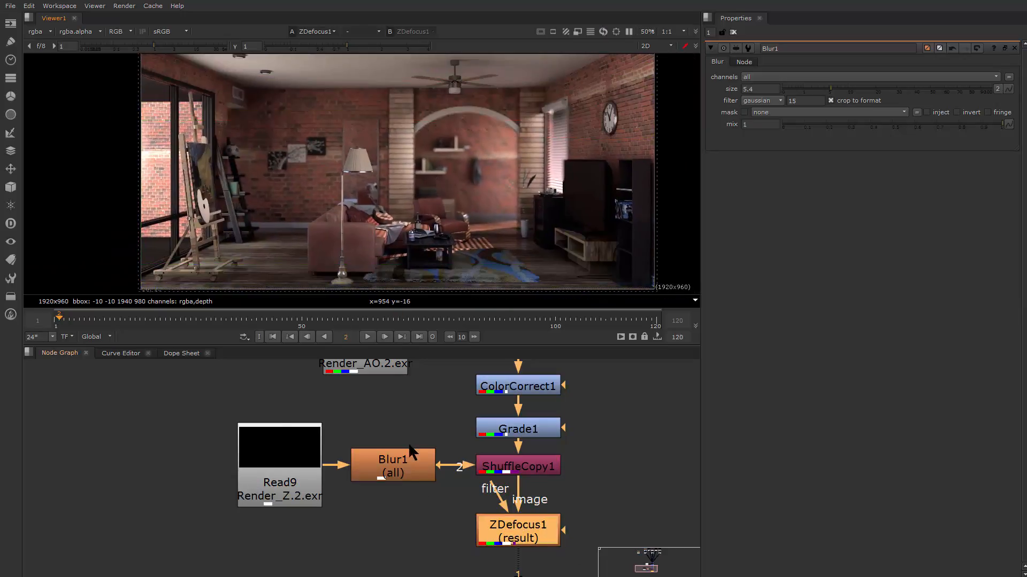
{"action": "scroll", "coordinate": [408, 441], "scroll_direction": "down", "scroll_amount": 2}
{"action": "scroll", "coordinate": [408, 442], "scroll_direction": "down", "scroll_amount": 5}
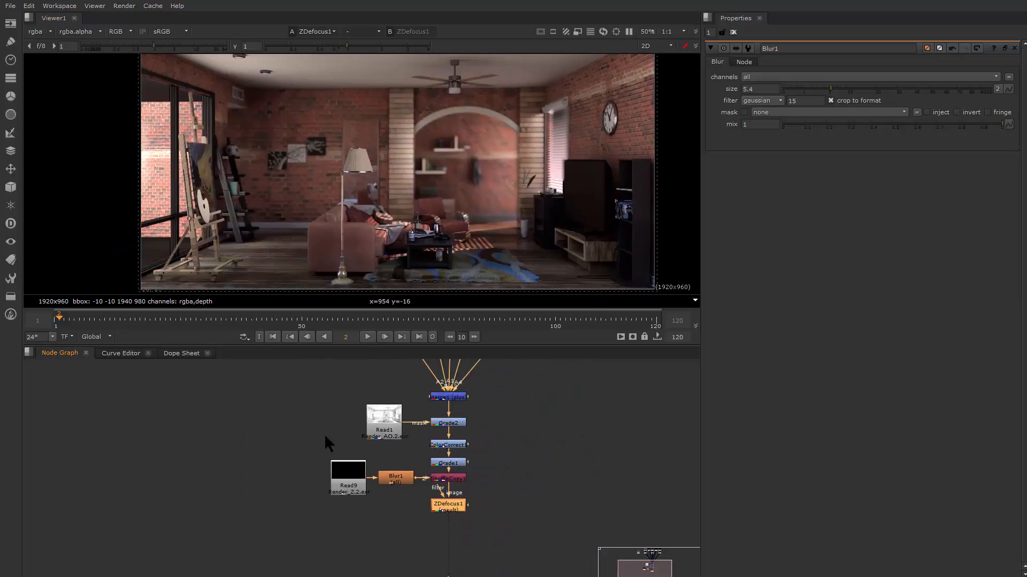
{"action": "left_click_drag", "start_coordinate": [276, 498], "coordinate": [194, 475]}
{"action": "left_click_drag", "start_coordinate": [252, 528], "coordinate": [280, 528]}
{"action": "scroll", "coordinate": [313, 411], "scroll_direction": "up", "scroll_amount": 2}
{"action": "left_click_drag", "start_coordinate": [313, 413], "coordinate": [270, 508]}
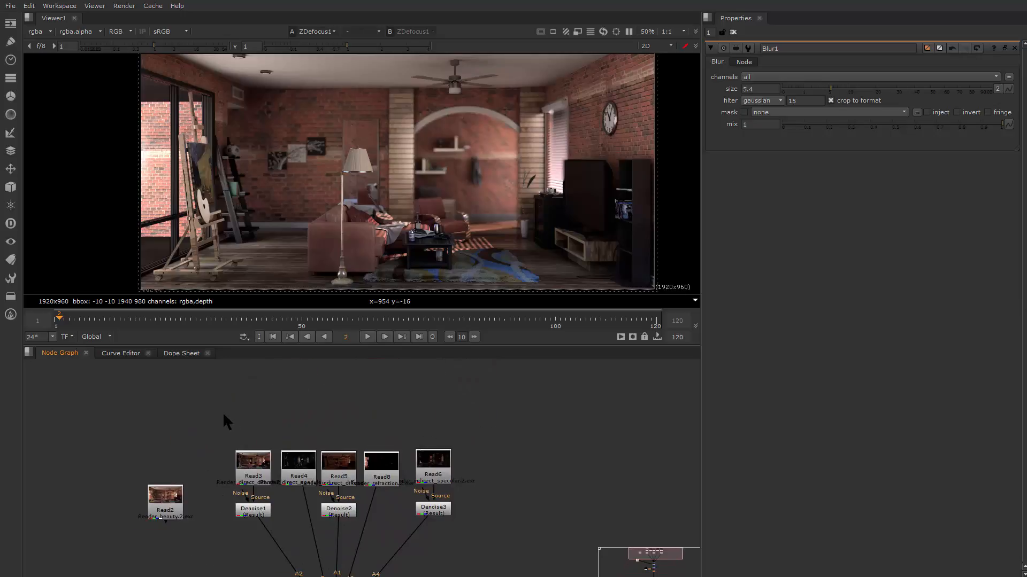
Step: Move the group of Read3, Read4, Read5, Read8 and Read6 up and well aside from the Denoise nodes
{"action": "left_click_drag", "start_coordinate": [223, 415], "coordinate": [475, 494]}
{"action": "left_click_drag", "start_coordinate": [433, 468], "coordinate": [708, 378]}
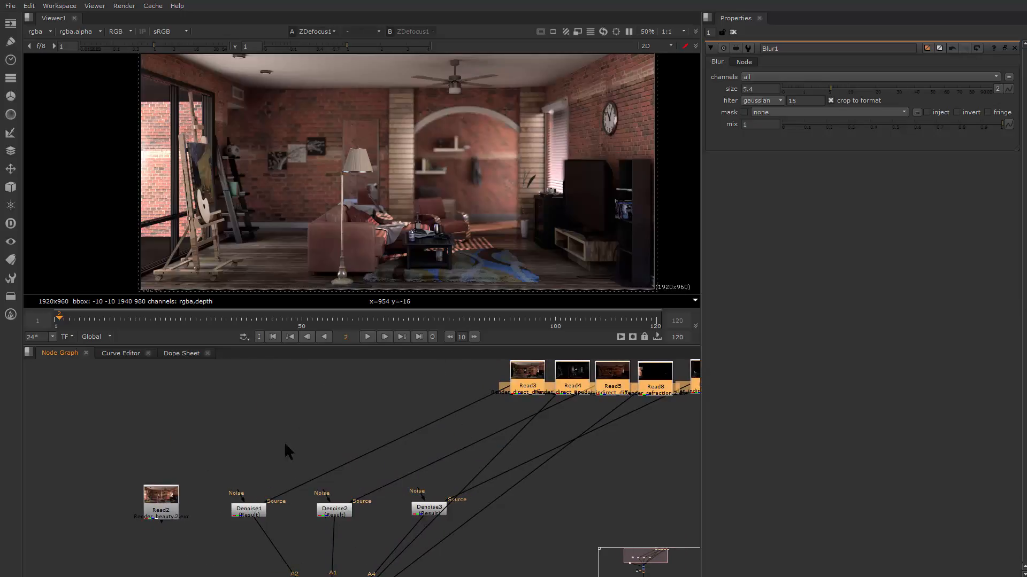
{"action": "scroll", "coordinate": [419, 502], "scroll_direction": "up", "scroll_amount": 3}
{"action": "scroll", "coordinate": [439, 506], "scroll_direction": "down", "scroll_amount": 2}
{"action": "left_click_drag", "start_coordinate": [360, 520], "coordinate": [343, 392]}
{"action": "scroll", "coordinate": [343, 392], "scroll_direction": "down", "scroll_amount": 2}
{"action": "left_click_drag", "start_coordinate": [393, 417], "coordinate": [364, 536]}
{"action": "left_click_drag", "start_coordinate": [419, 428], "coordinate": [374, 554]}
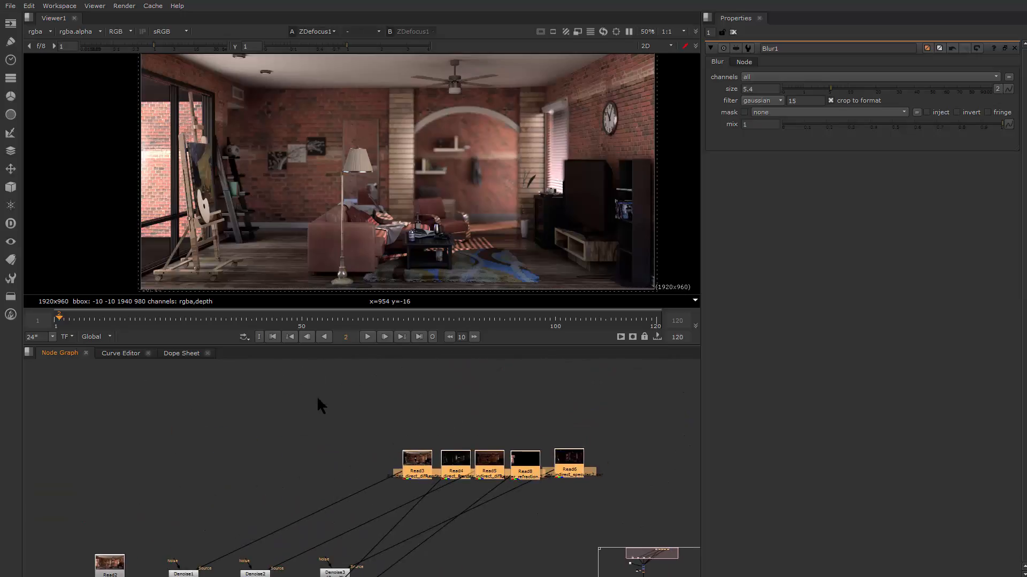
Step: Bring the five render pass Read nodes back across so they sit above their Denoise nodes
{"action": "left_click_drag", "start_coordinate": [315, 396], "coordinate": [611, 502]}
{"action": "left_click_drag", "start_coordinate": [490, 472], "coordinate": [285, 485]}
{"action": "left_click_drag", "start_coordinate": [263, 511], "coordinate": [392, 474]}
Step: Move the Read9 depth node lower than Blur1 in the depth chain
{"action": "scroll", "coordinate": [359, 543], "scroll_direction": "up", "scroll_amount": 2}
{"action": "left_click_drag", "start_coordinate": [359, 542], "coordinate": [360, 465]}
{"action": "left_click_drag", "start_coordinate": [411, 374], "coordinate": [376, 486]}
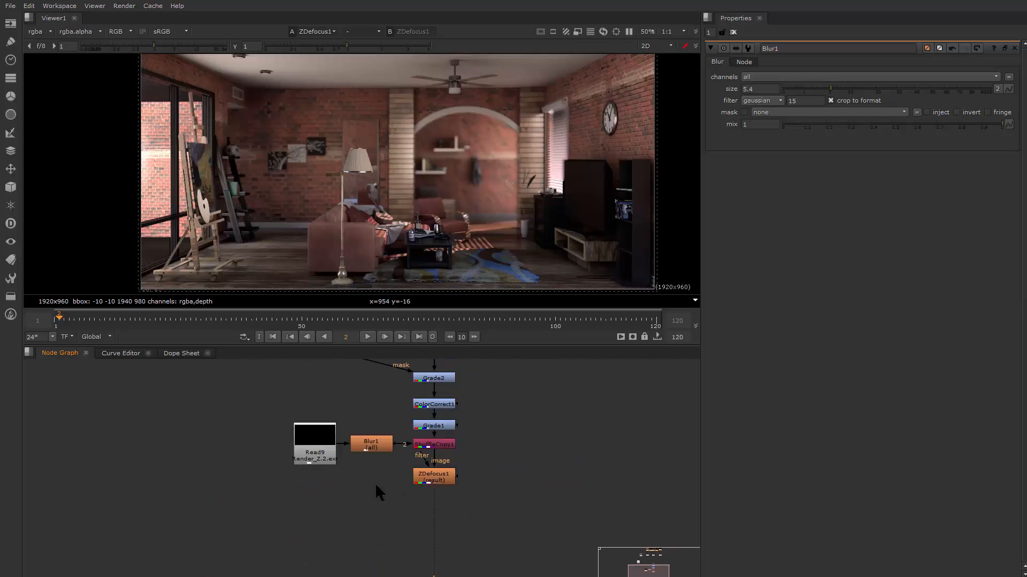
{"action": "left_click_drag", "start_coordinate": [316, 457], "coordinate": [306, 508]}
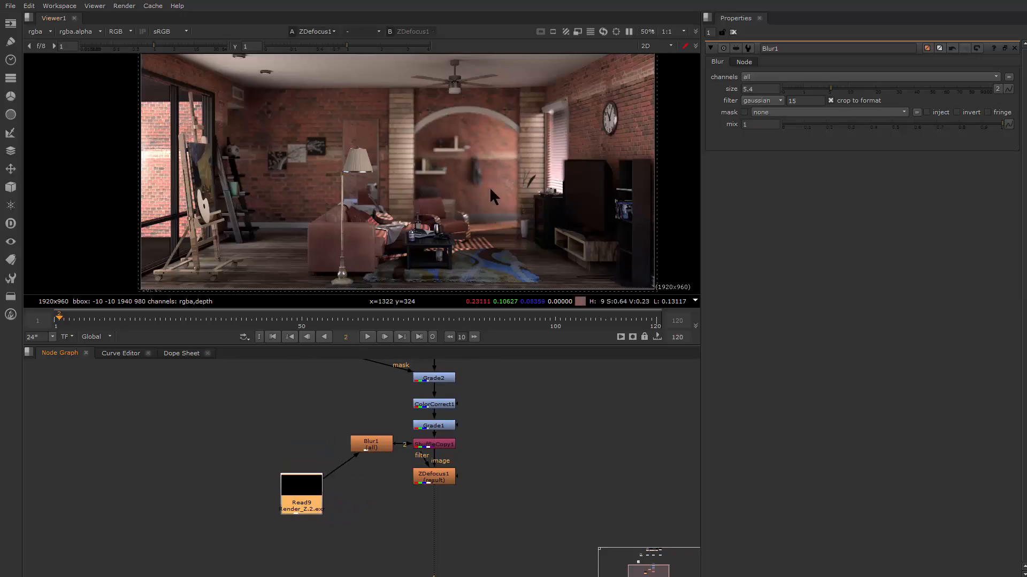
{"action": "scroll", "coordinate": [400, 170], "scroll_direction": "up", "scroll_amount": 1}
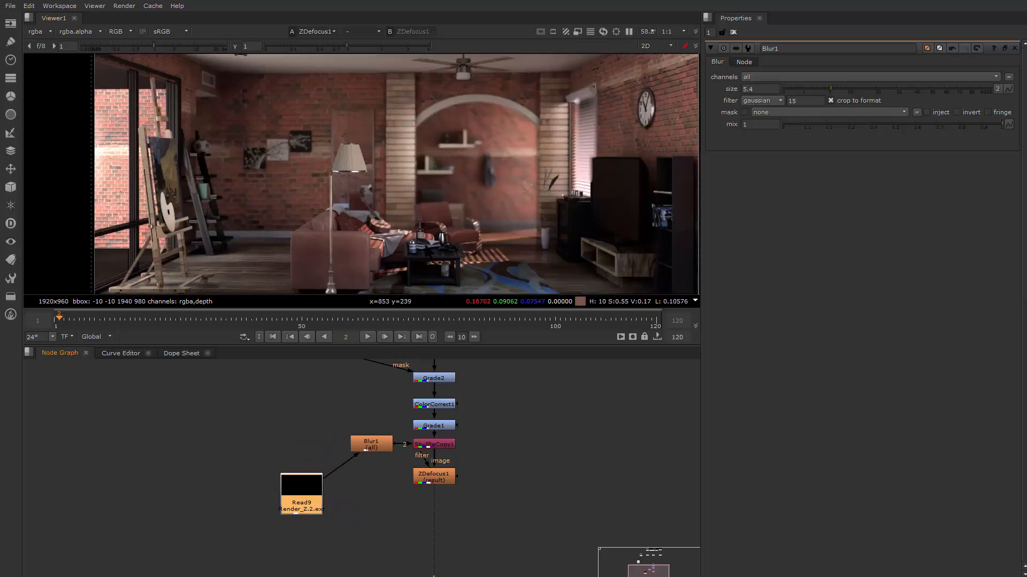
Step: Add a Constant node in the empty space beneath Blur1, beside Read9
{"action": "left_click_drag", "start_coordinate": [510, 496], "coordinate": [518, 420]}
{"action": "left_click", "coordinate": [384, 472]}
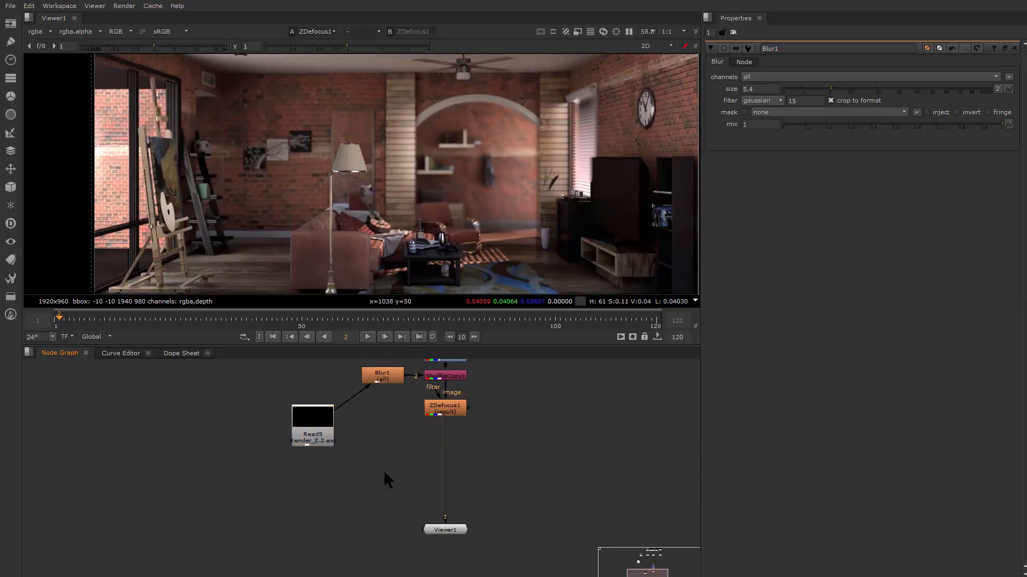
{"action": "key", "text": "Tab"}
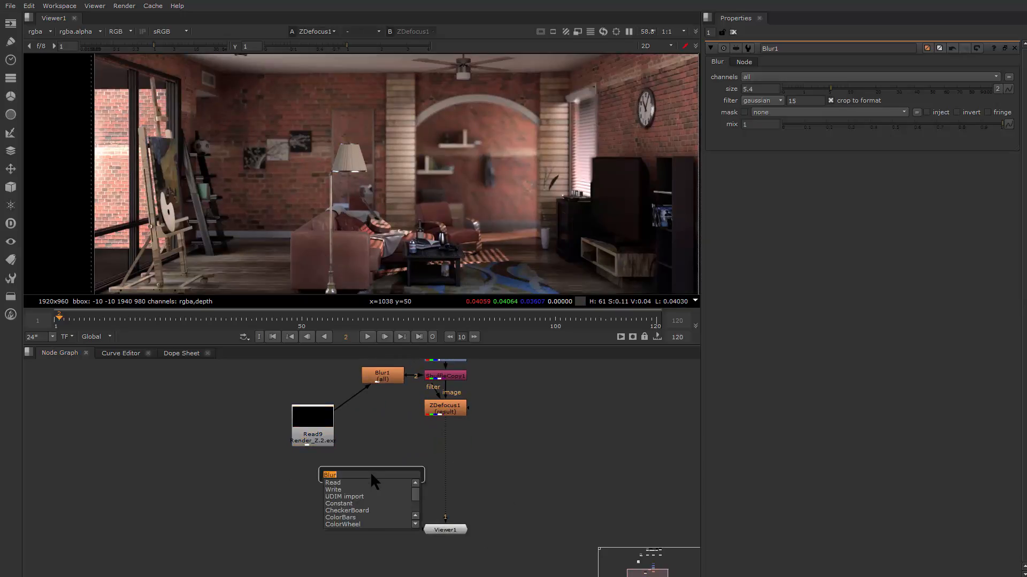
{"action": "type", "text": "col"}
{"action": "key", "text": "Return"}
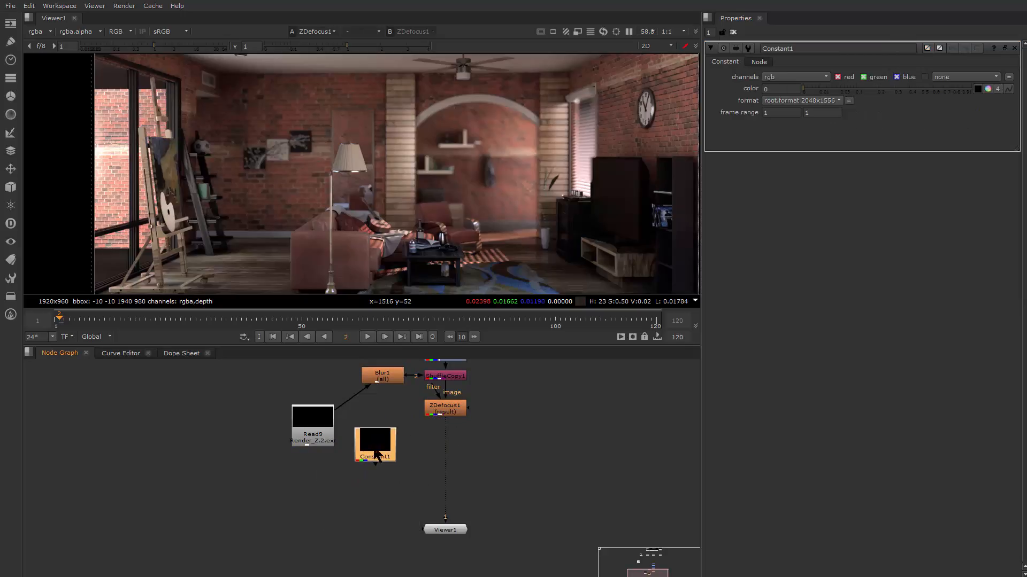
Step: Give Constant1 a pale cream color with red 1, green 0.848665, blue 0.588876 and alpha 0.87
{"action": "left_click", "coordinate": [987, 89]}
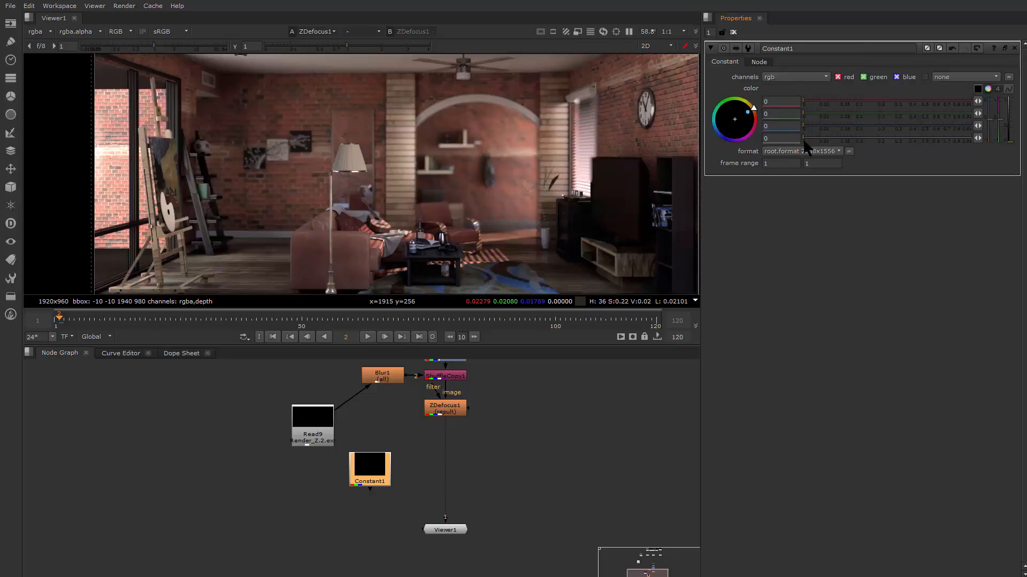
{"action": "left_click_drag", "start_coordinate": [848, 125], "coordinate": [882, 126]}
{"action": "left_click_drag", "start_coordinate": [837, 113], "coordinate": [894, 102]}
{"action": "left_click_drag", "start_coordinate": [743, 123], "coordinate": [1007, 125]}
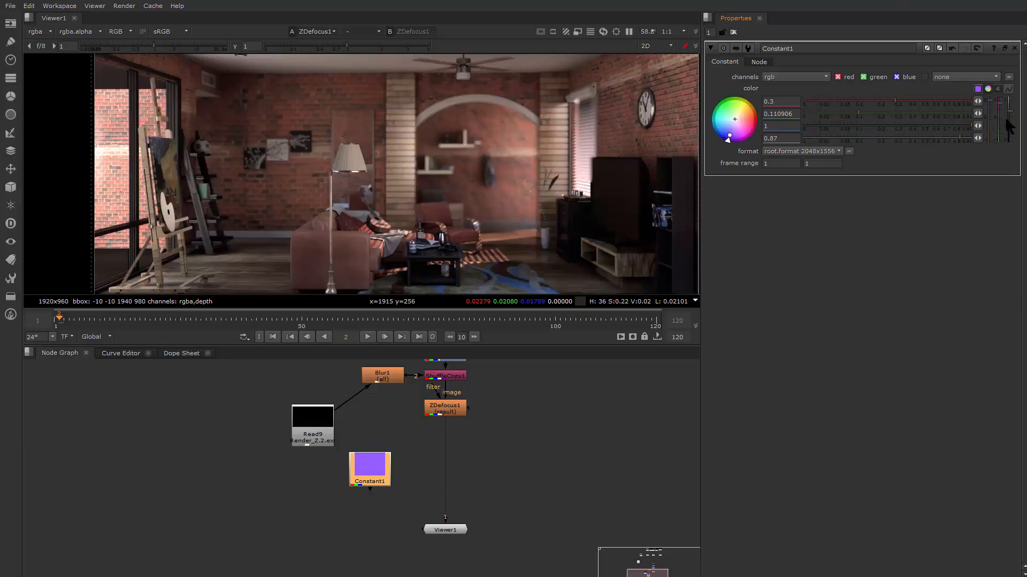
{"action": "left_click_drag", "start_coordinate": [881, 116], "coordinate": [968, 114]}
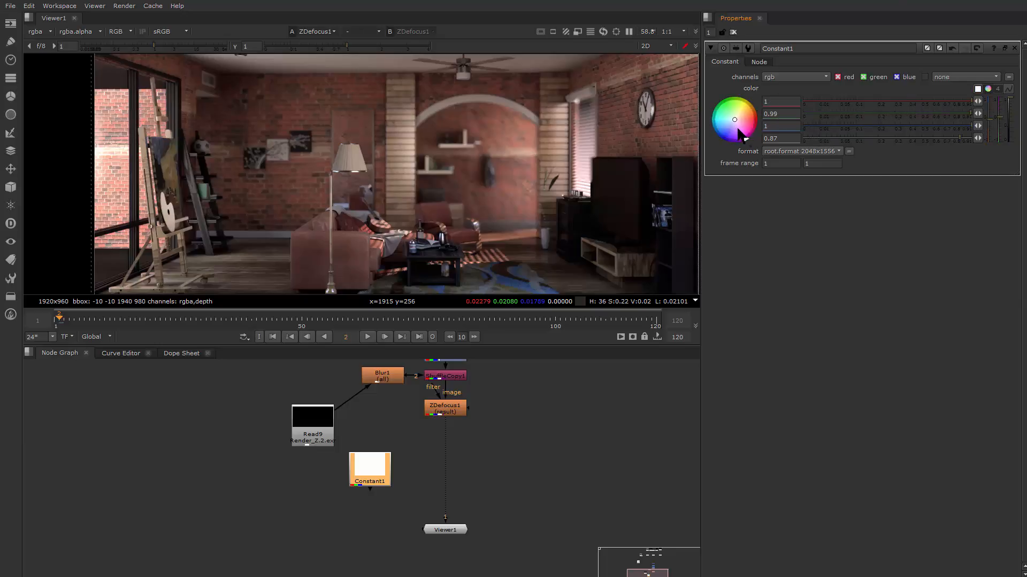
{"action": "mouse_move", "coordinate": [734, 120]}
{"action": "left_mouse_down"}
{"action": "mouse_move", "coordinate": [817, 57]}
{"action": "mouse_move", "coordinate": [786, 90]}
{"action": "left_mouse_up"}
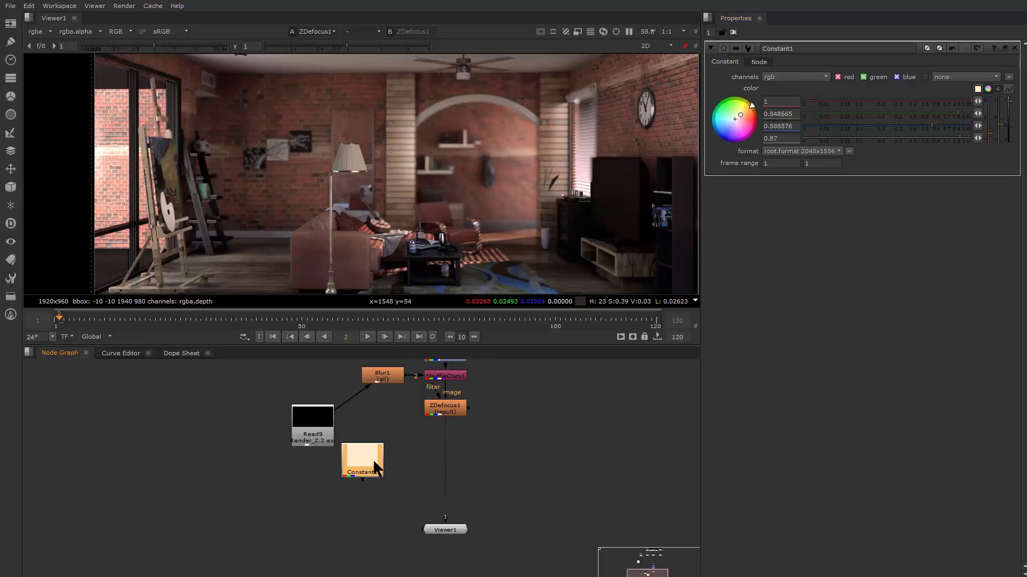
Step: Merge Constant1 as A with ZDefocus1 as B ahead of Viewer1, using the screen operation
{"action": "scroll", "coordinate": [373, 459], "scroll_direction": "up", "scroll_amount": 3}
{"action": "key", "text": "m"}
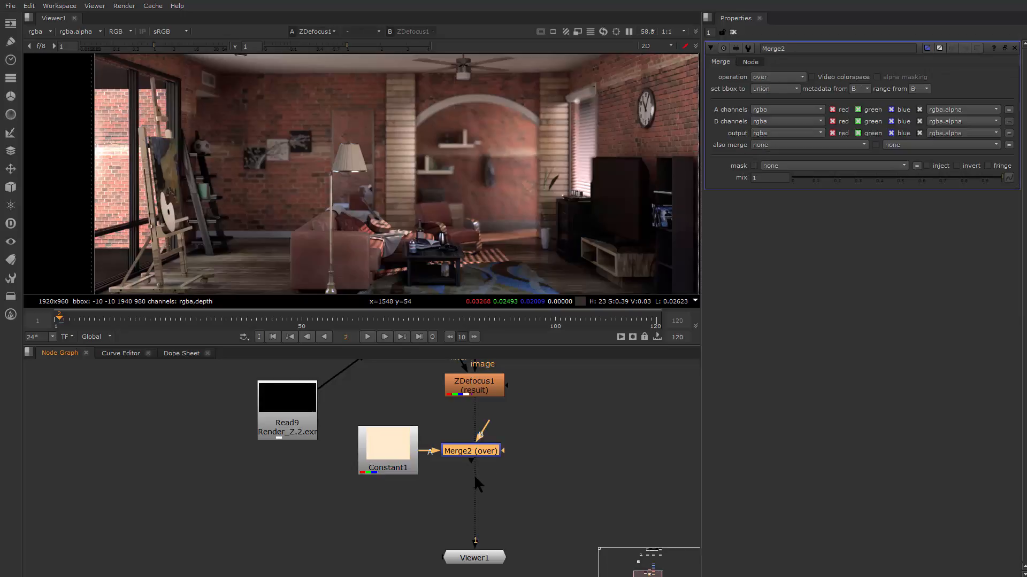
{"action": "left_click_drag", "start_coordinate": [489, 419], "coordinate": [489, 459]}
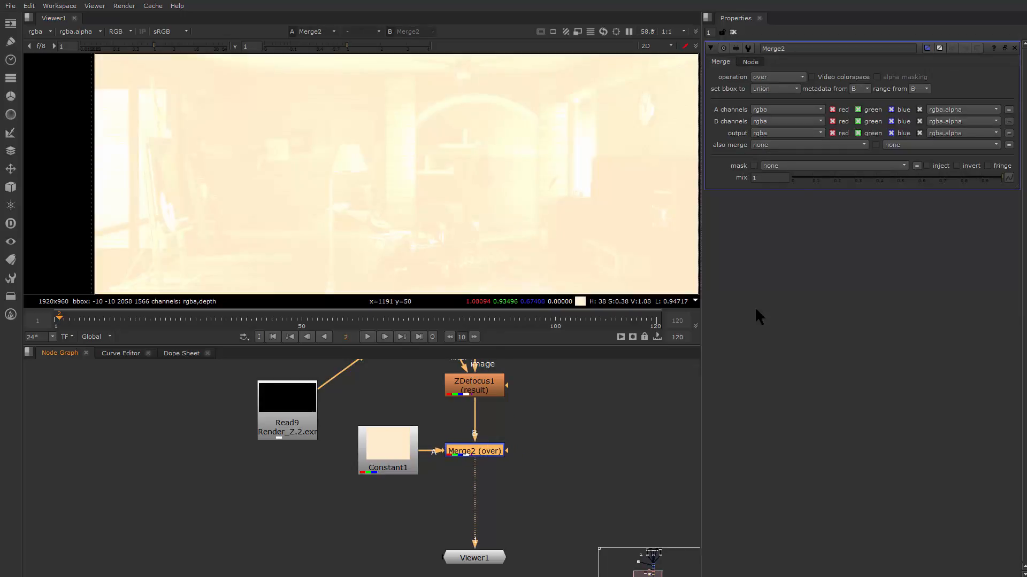
{"action": "left_click", "coordinate": [788, 77]}
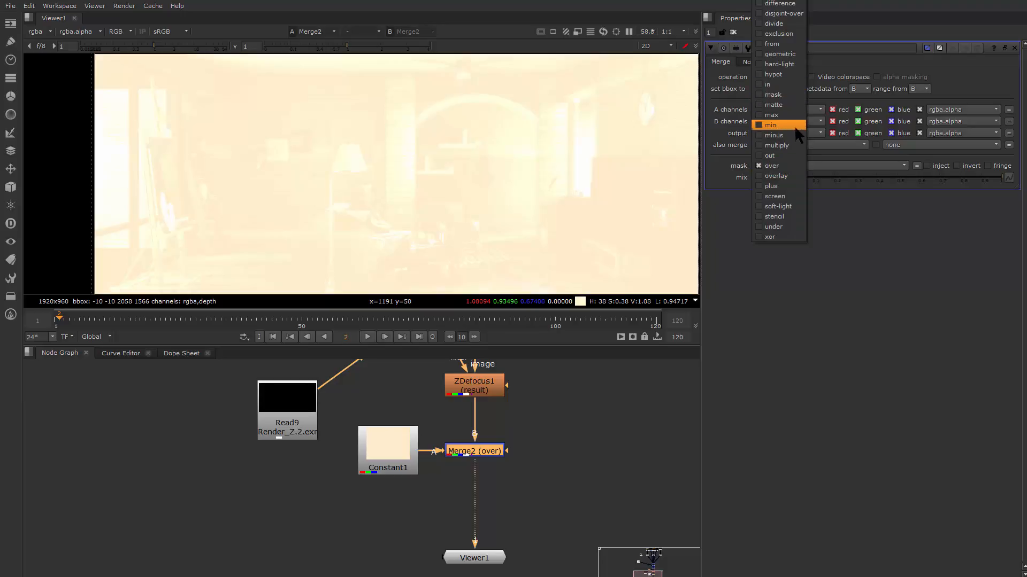
{"action": "left_click", "coordinate": [797, 197]}
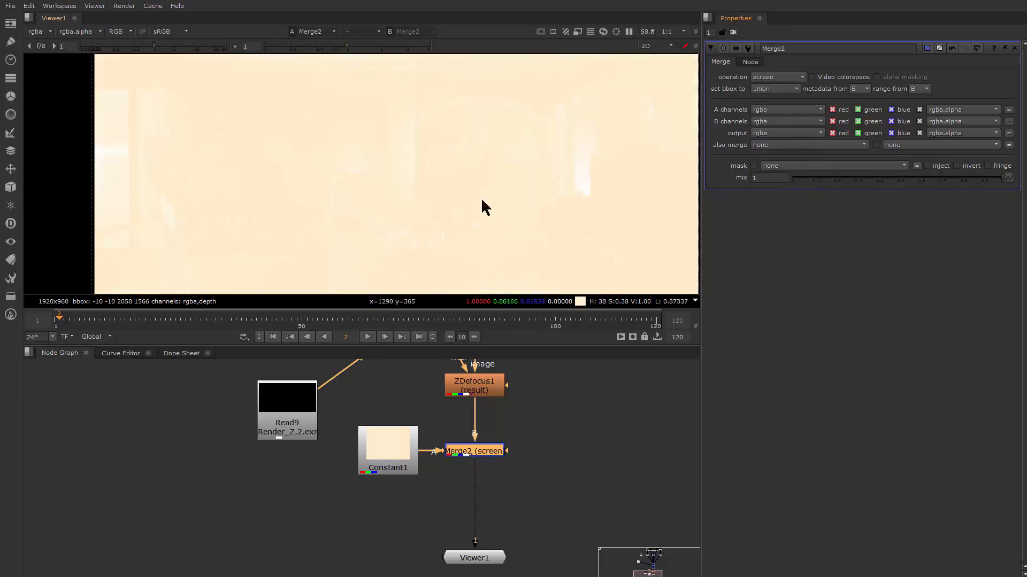
Step: Connect Merge2's mask input to Read9 and place Constant1 on the opposite side of Merge2
{"action": "scroll", "coordinate": [480, 197], "scroll_direction": "down", "scroll_amount": 2}
{"action": "left_click_drag", "start_coordinate": [388, 456], "coordinate": [339, 559]}
{"action": "left_click_drag", "start_coordinate": [272, 532], "coordinate": [255, 460]}
{"action": "left_click_drag", "start_coordinate": [494, 562], "coordinate": [268, 422]}
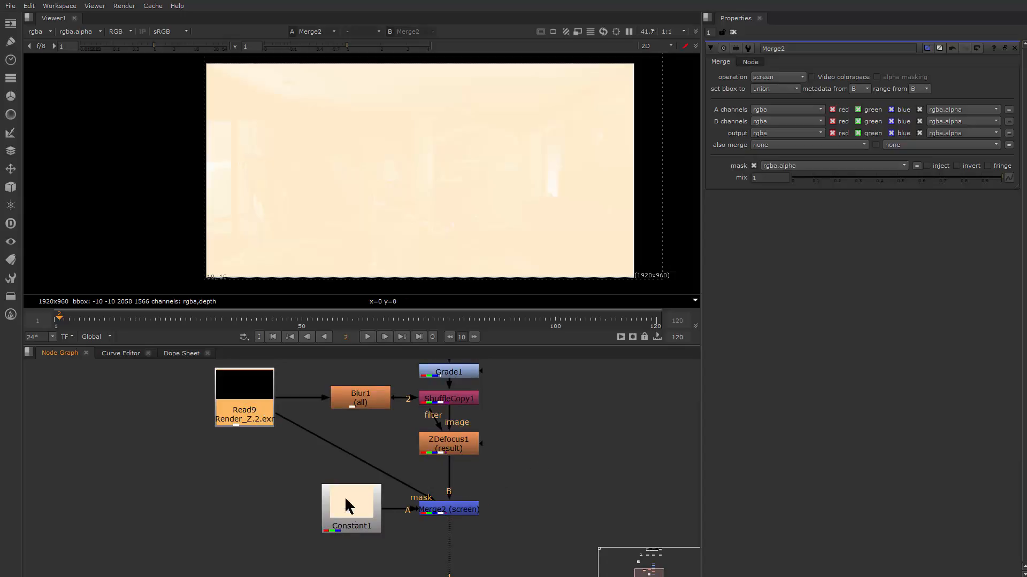
{"action": "left_click_drag", "start_coordinate": [364, 516], "coordinate": [370, 516]}
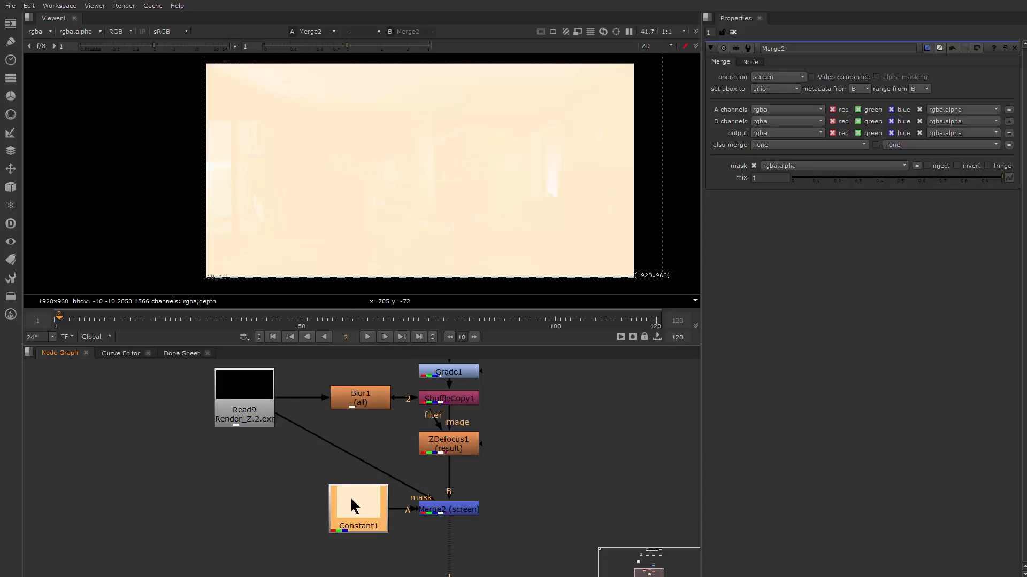
{"action": "left_click_drag", "start_coordinate": [351, 507], "coordinate": [572, 511]}
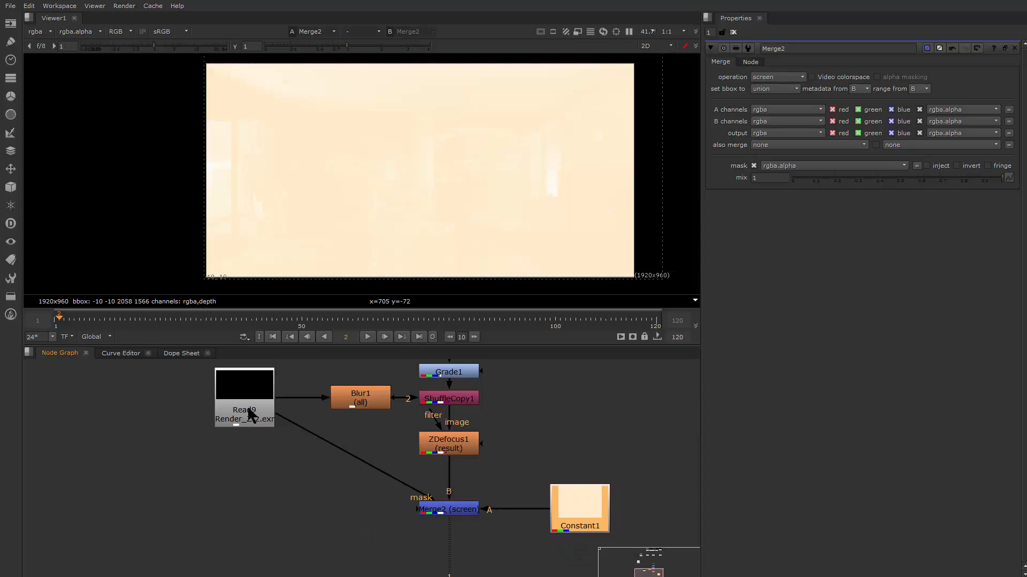
Step: Add a Grade node directly below Read9 and insert it into the mask connection to Merge2
{"action": "left_click", "coordinate": [288, 479]}
{"action": "key", "text": "Tab"}
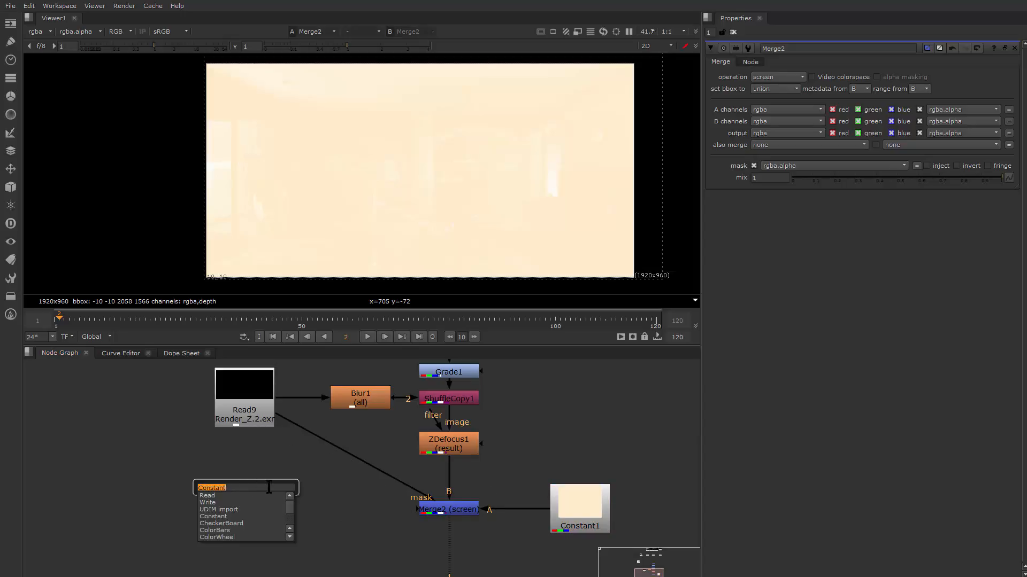
{"action": "type", "text": "grade"}
{"action": "key", "text": "Return"}
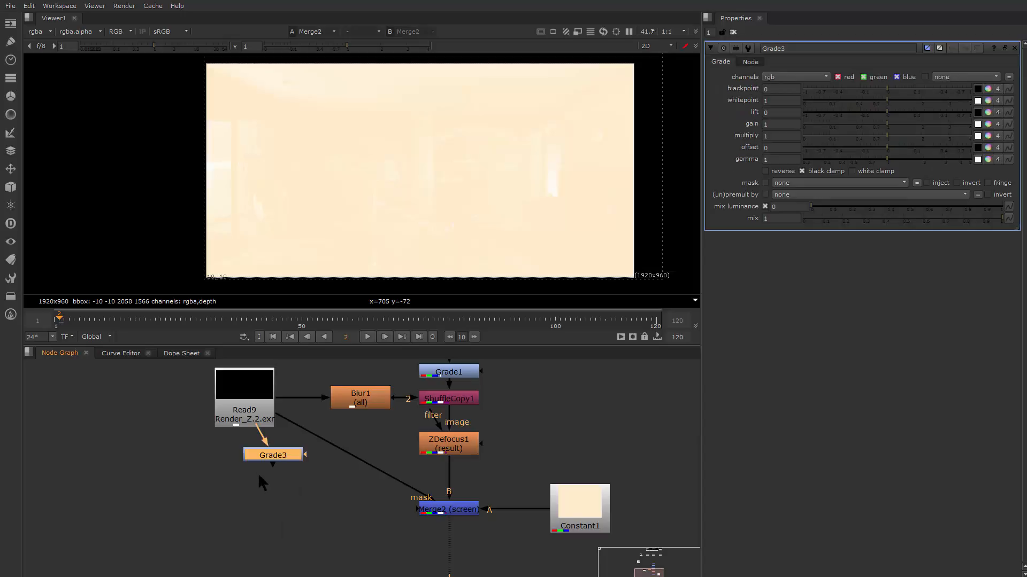
{"action": "left_click_drag", "start_coordinate": [278, 455], "coordinate": [254, 511]}
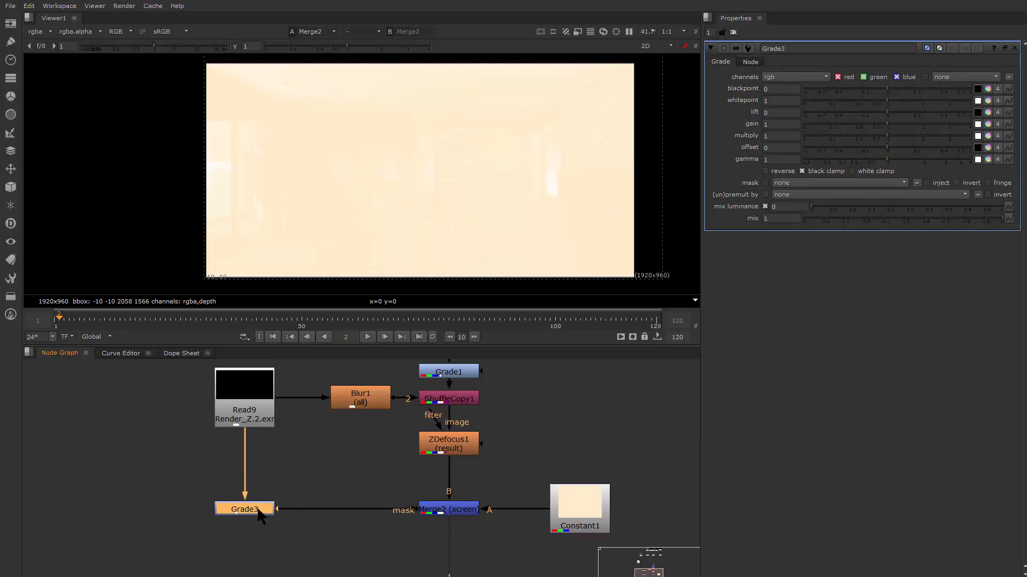
Step: Display Grade3 in the viewer and examine its alpha channel values across the image
{"action": "left_click_drag", "start_coordinate": [413, 465], "coordinate": [489, 309]}
{"action": "left_click_drag", "start_coordinate": [411, 434], "coordinate": [414, 517]}
{"action": "key", "text": "1"}
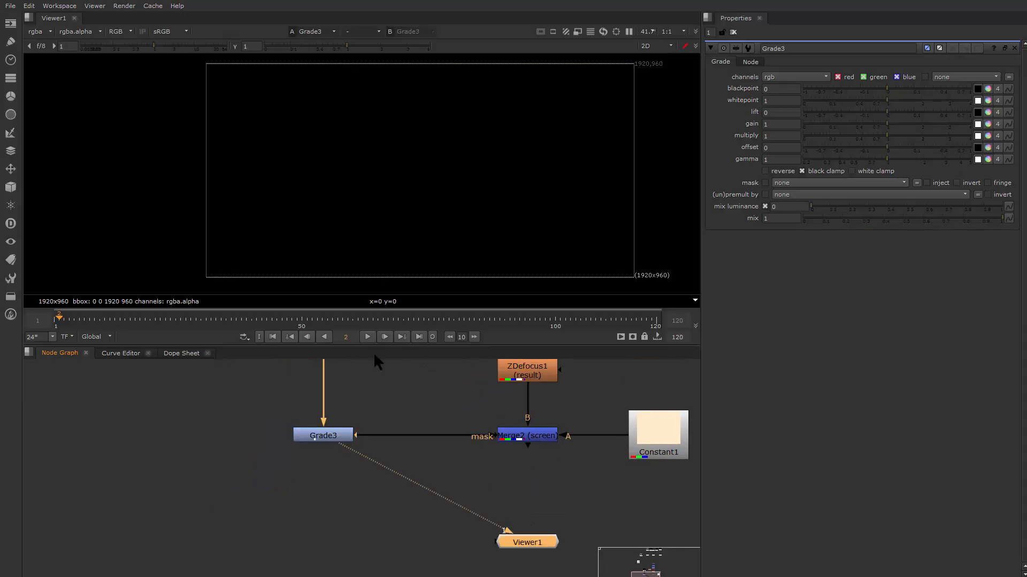
{"action": "left_click_drag", "start_coordinate": [377, 201], "coordinate": [306, 197]}
{"action": "key", "text": "a"}
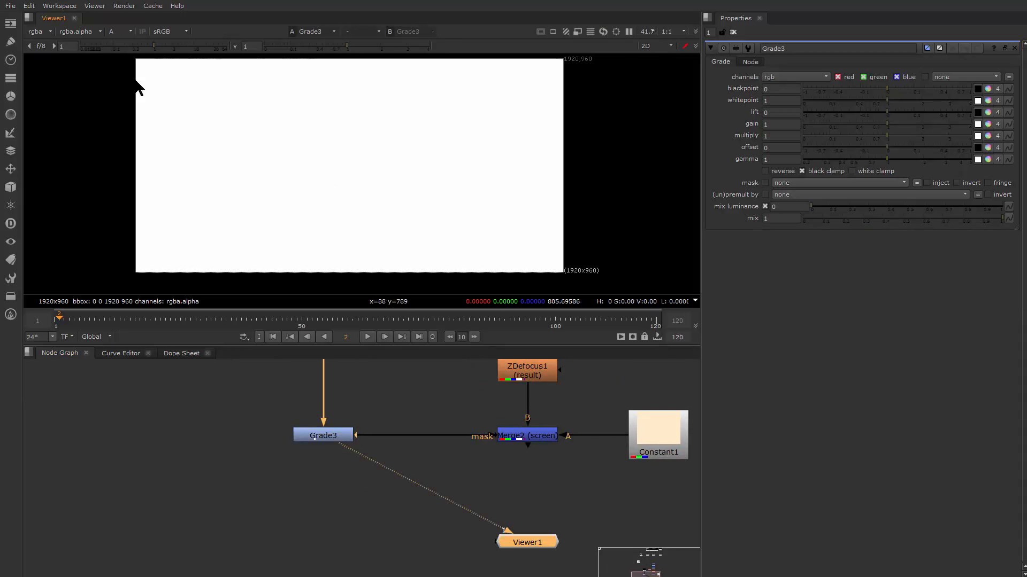
{"action": "key", "text": "a"}
{"action": "key", "text": "a"}
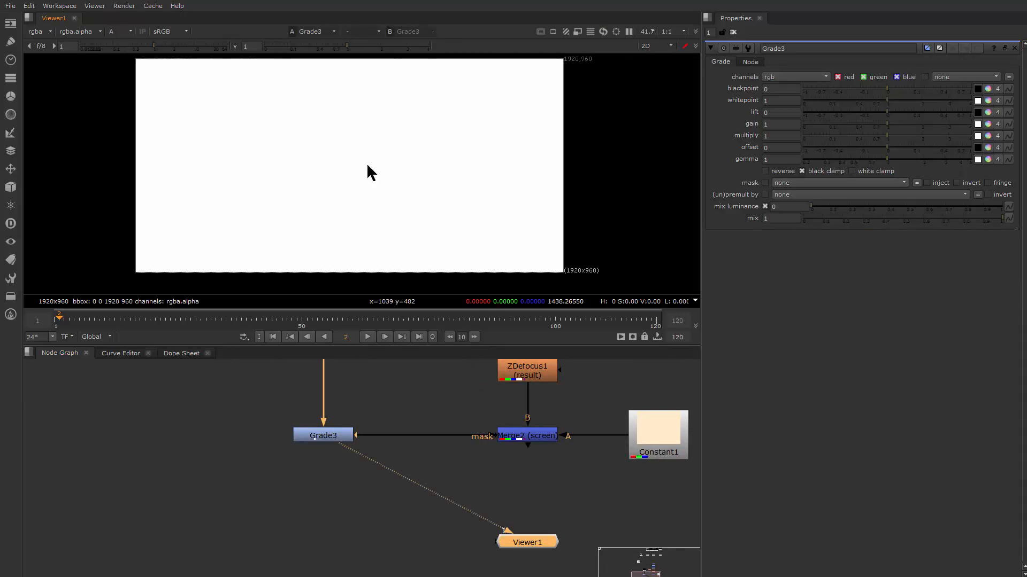
{"action": "left_click_drag", "start_coordinate": [371, 172], "coordinate": [406, 188]}
Step: Sample Grade3's blackpoint from the depth image, settling on an alpha value of 1230.06543
{"action": "left_click", "coordinate": [330, 436]}
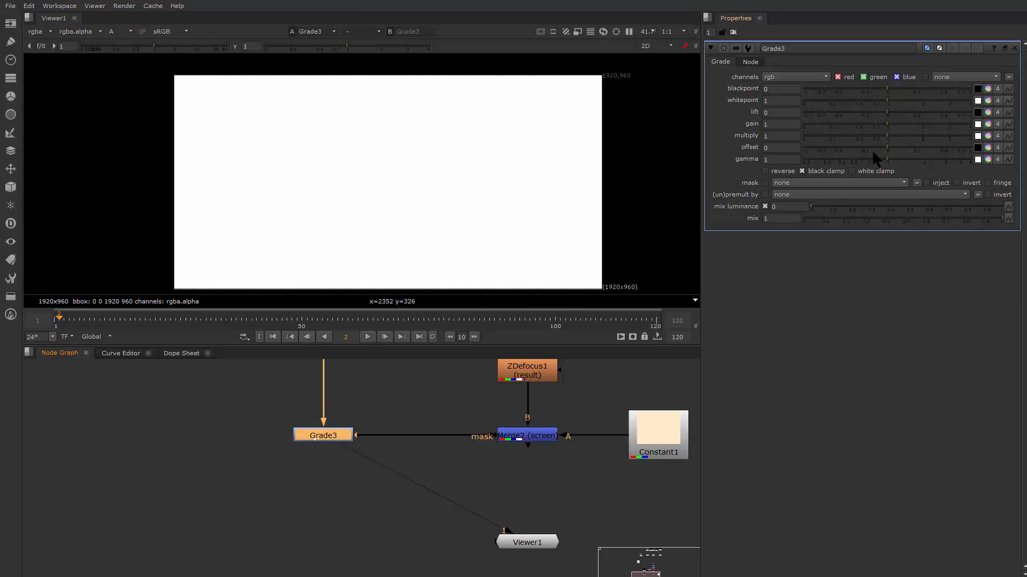
{"action": "left_click_drag", "start_coordinate": [888, 89], "coordinate": [909, 98]}
{"action": "key", "text": "ctrl+z"}
{"action": "left_click", "coordinate": [978, 89]}
{"action": "left_click", "coordinate": [443, 171], "text": "ctrl"}
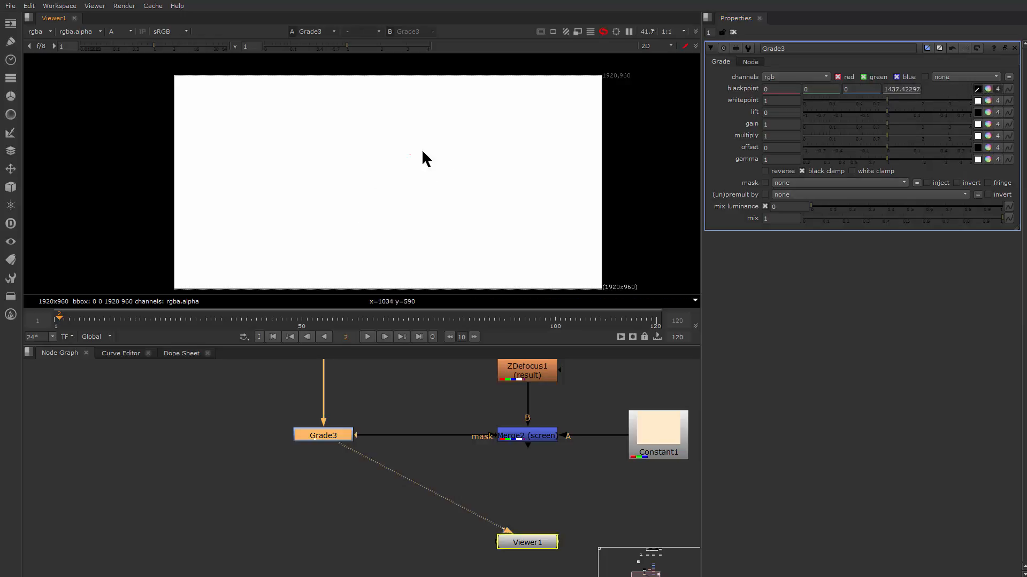
{"action": "left_click", "coordinate": [316, 174], "text": "ctrl"}
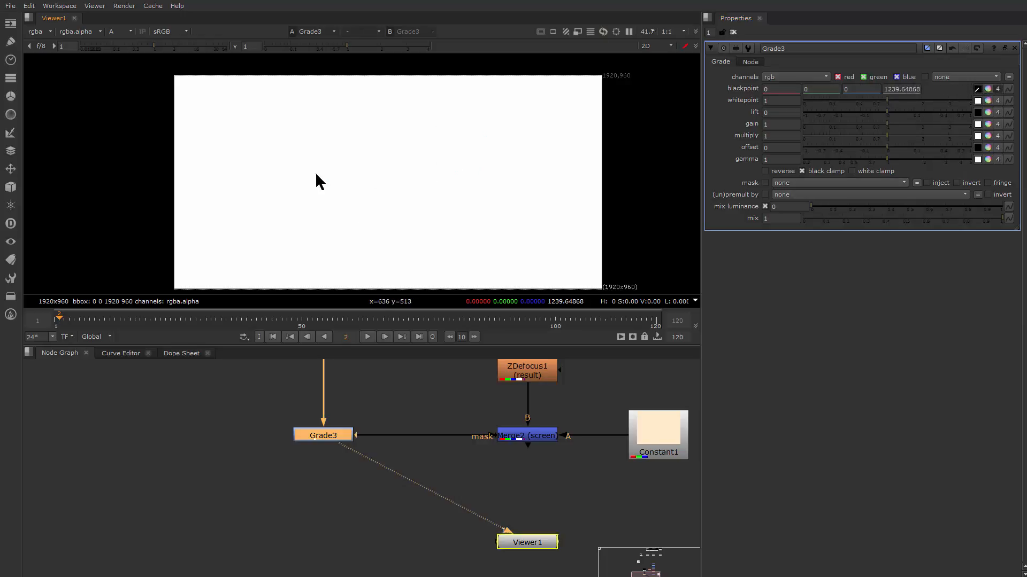
{"action": "left_click", "coordinate": [480, 150], "text": "ctrl"}
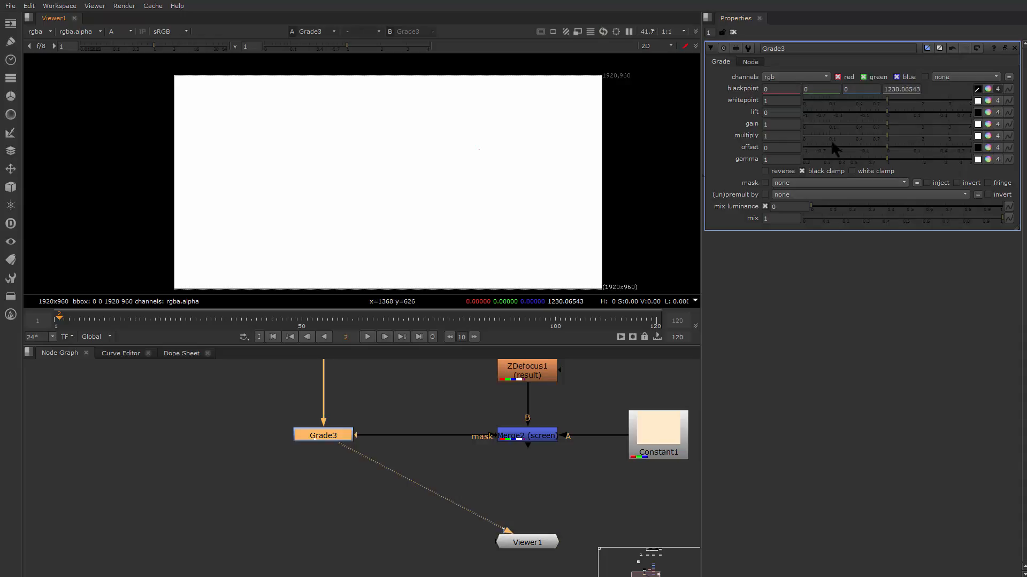
Step: Sample Grade3's whitepoint from the depth image, settling on an alpha value of 1239.82092, and check the alpha channel
{"action": "left_click", "coordinate": [971, 101]}
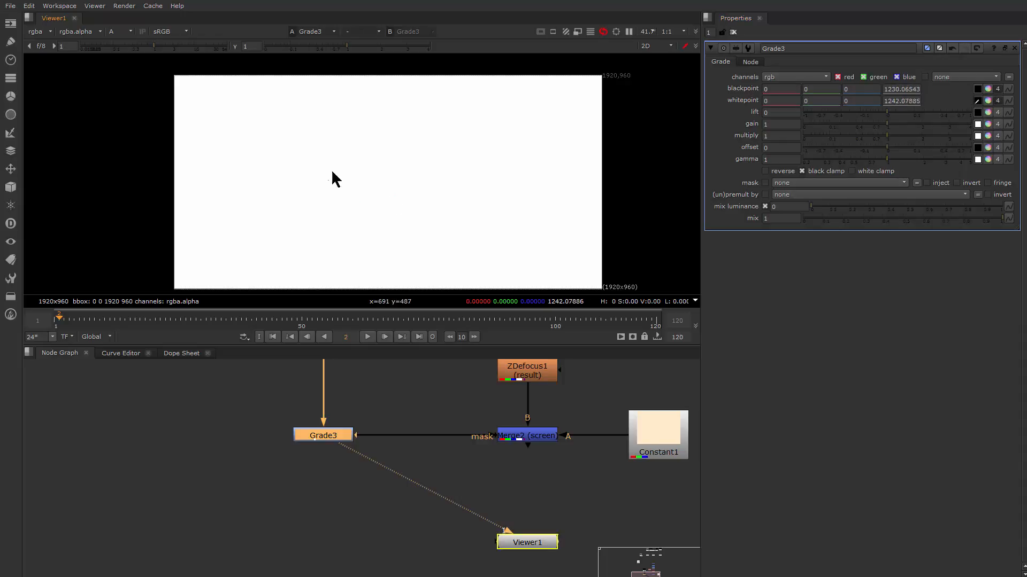
{"action": "left_click", "coordinate": [364, 182], "text": "ctrl"}
{"action": "scroll", "coordinate": [406, 284], "scroll_direction": "up", "scroll_amount": 1}
{"action": "left_click_drag", "start_coordinate": [364, 166], "coordinate": [344, 185]}
{"action": "key", "text": "a"}
{"action": "key", "text": "a"}
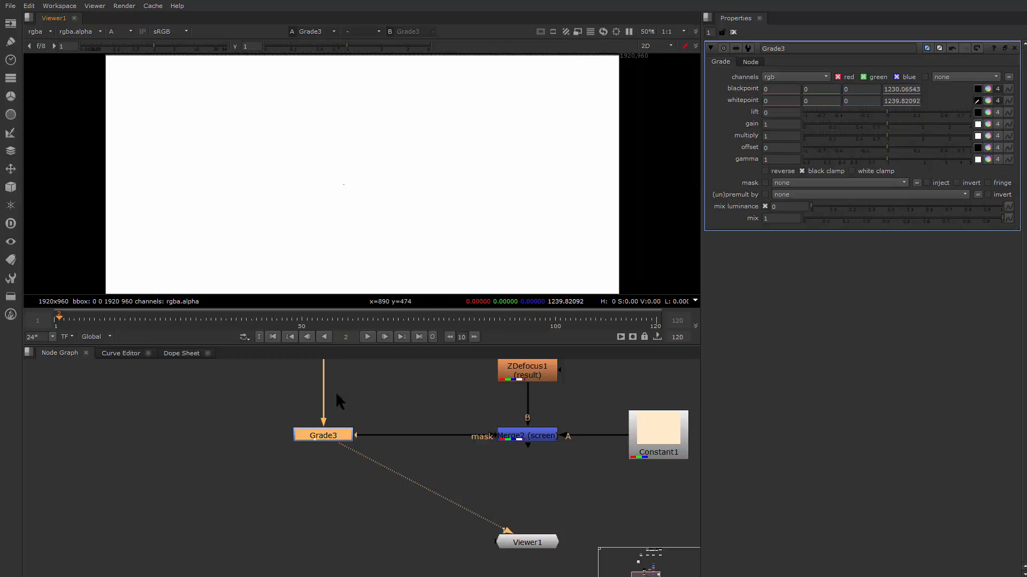
{"action": "left_click", "coordinate": [341, 458]}
{"action": "left_click_drag", "start_coordinate": [343, 424], "coordinate": [347, 507]}
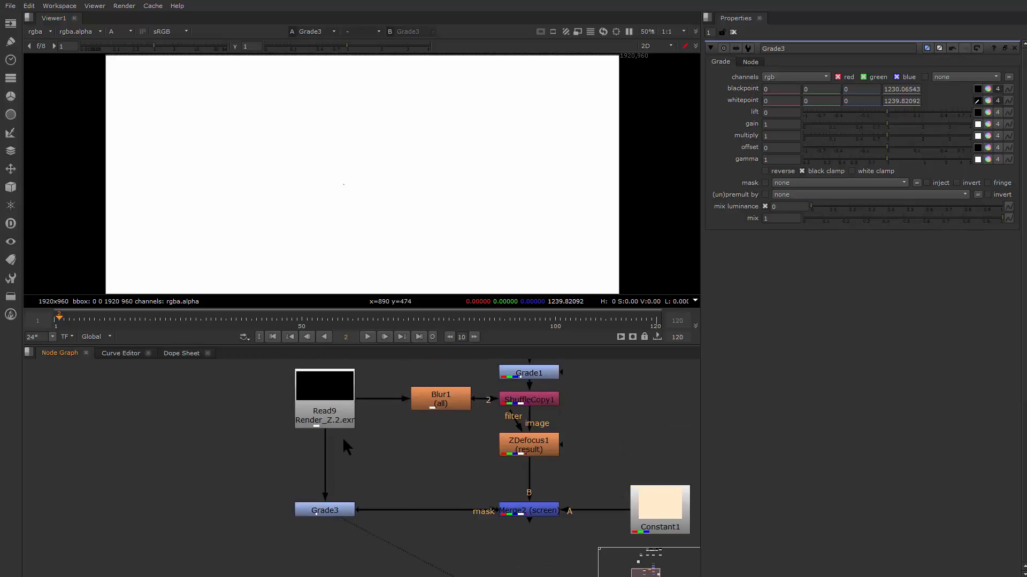
Step: Add a Shuffle node into the connection between Read9 and Grade3
{"action": "key", "text": "Tab"}
{"action": "type", "text": "sf"}
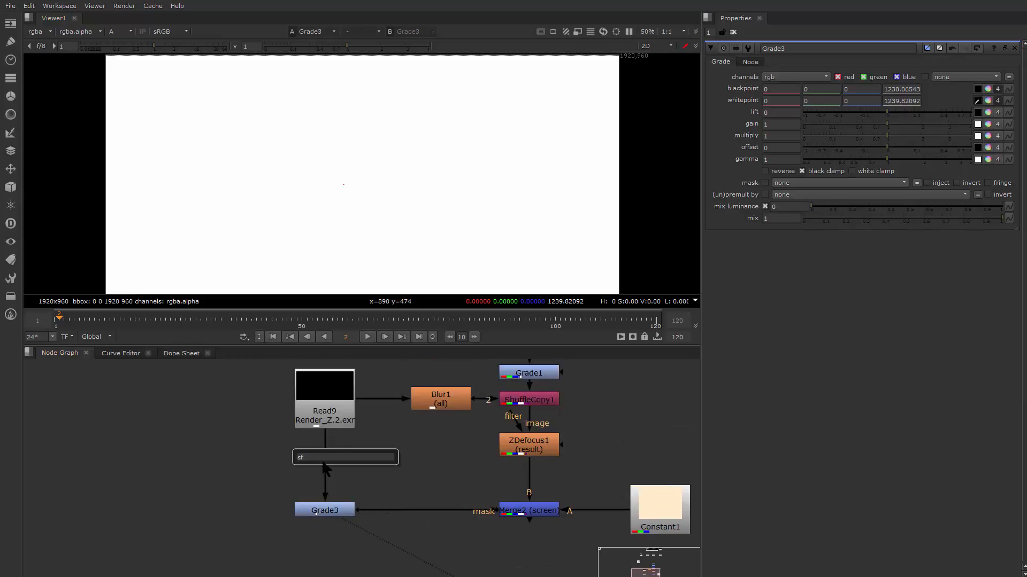
{"action": "key", "text": "BackSpace"}
{"action": "key", "text": "BackSpace"}
{"action": "type", "text": "Shuffle"}
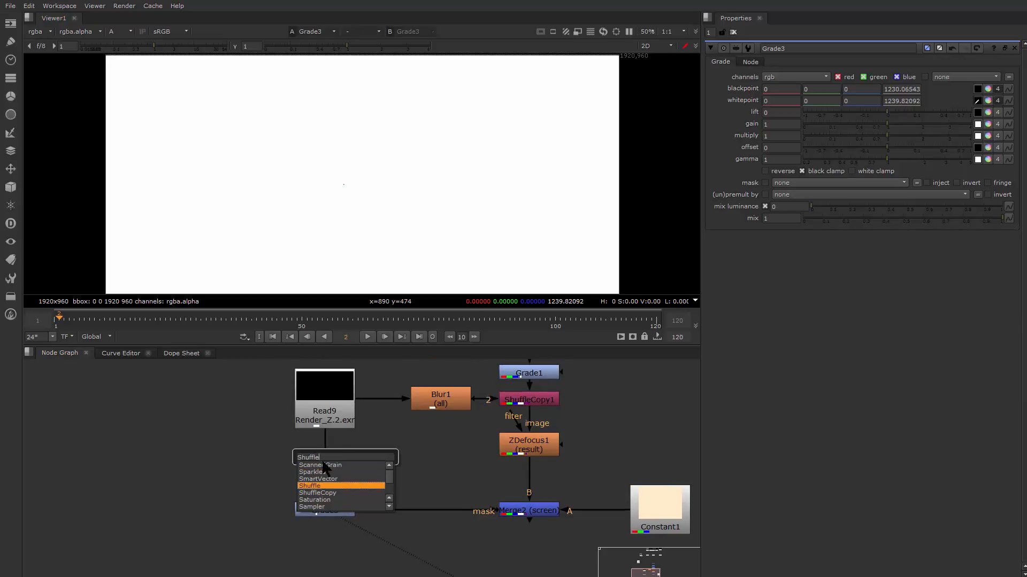
{"action": "key", "text": "Return"}
{"action": "left_click_drag", "start_coordinate": [361, 470], "coordinate": [341, 463]}
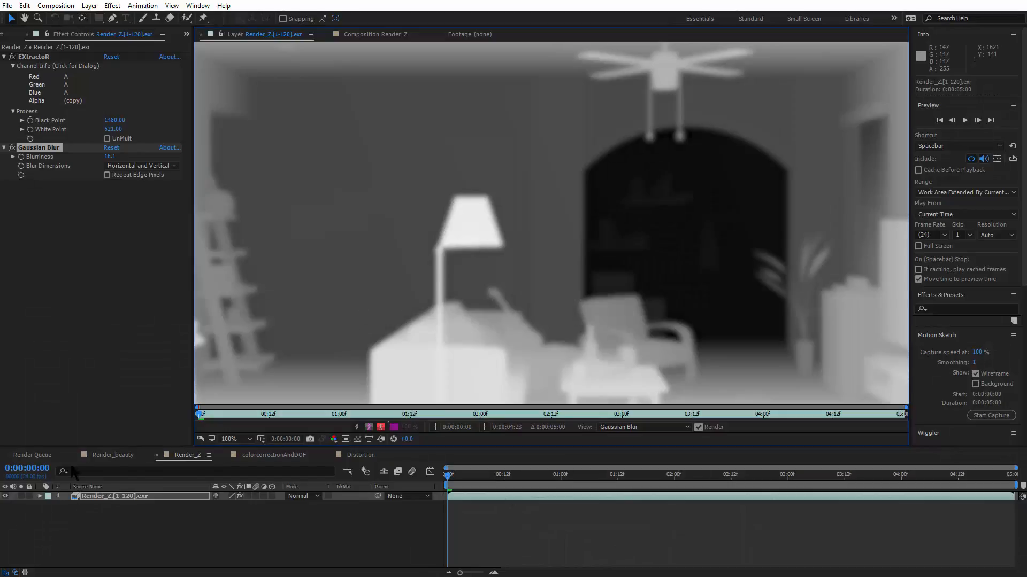
Step: Switch to After Effects and examine the Set Channels and Optics Compensation settings on the Distortion composition's colorcorrectionAndDOF layers
{"action": "left_click", "coordinate": [299, 456]}
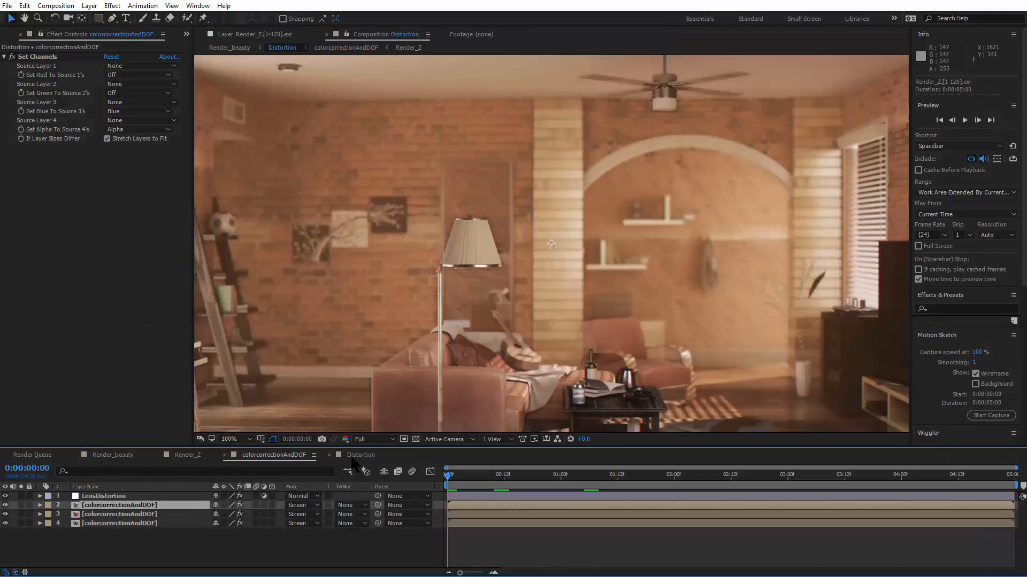
{"action": "left_click", "coordinate": [352, 457]}
{"action": "left_click", "coordinate": [130, 515]}
{"action": "left_click", "coordinate": [127, 507]}
{"action": "left_click", "coordinate": [134, 515]}
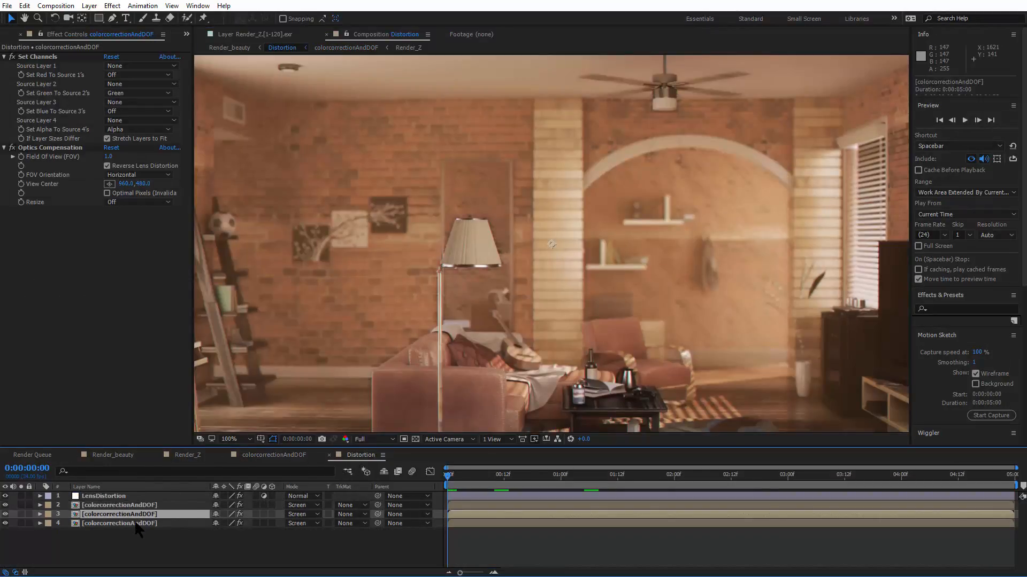
{"action": "left_click", "coordinate": [989, 5]}
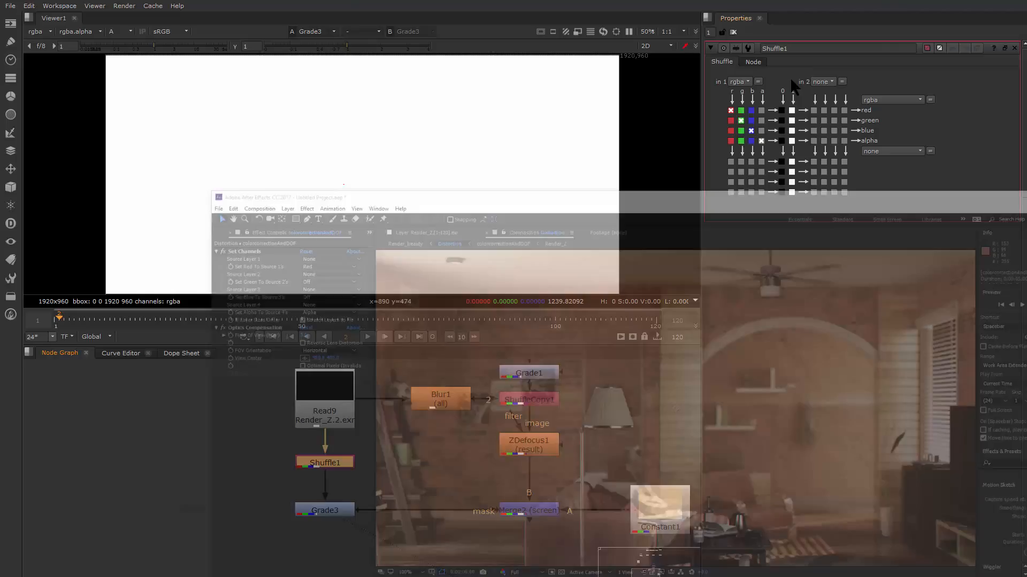
Step: Route Shuffle1's input alpha into the red, green and blue outputs and show the RGB channels in the viewer
{"action": "left_click", "coordinate": [761, 110]}
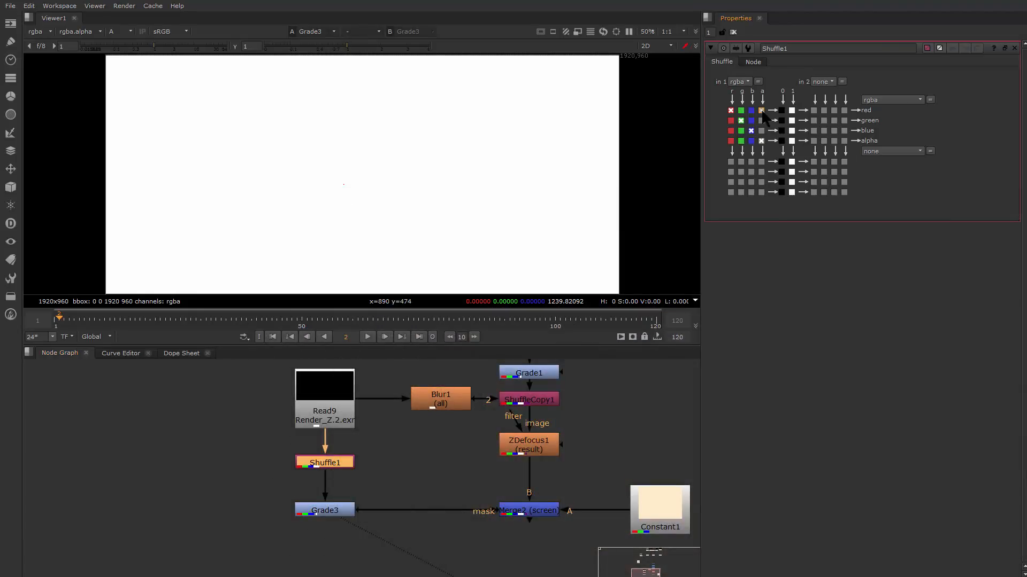
{"action": "left_click", "coordinate": [761, 120]}
{"action": "left_click", "coordinate": [761, 131]}
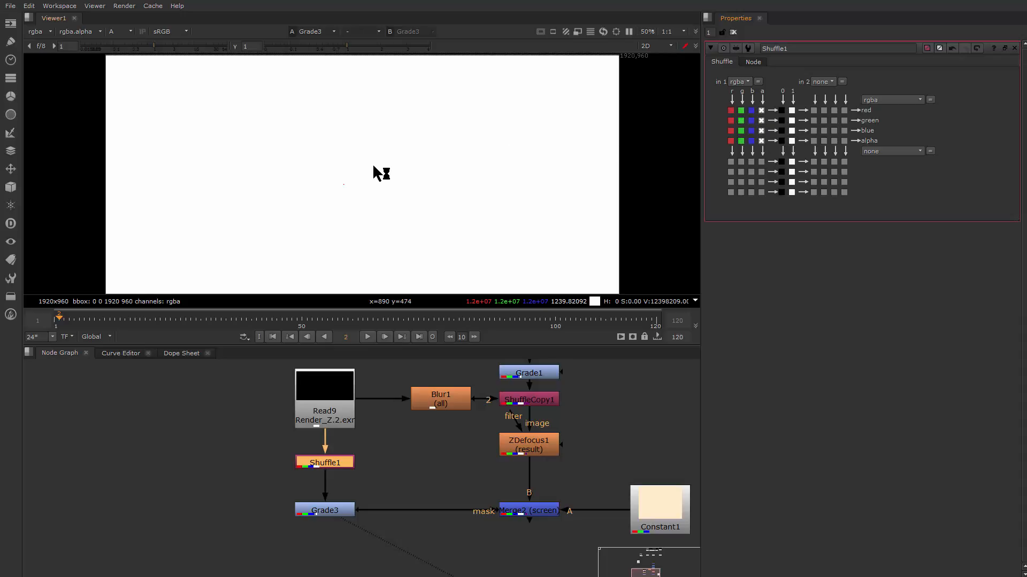
{"action": "key", "text": "a"}
{"action": "left_click_drag", "start_coordinate": [405, 163], "coordinate": [404, 269]}
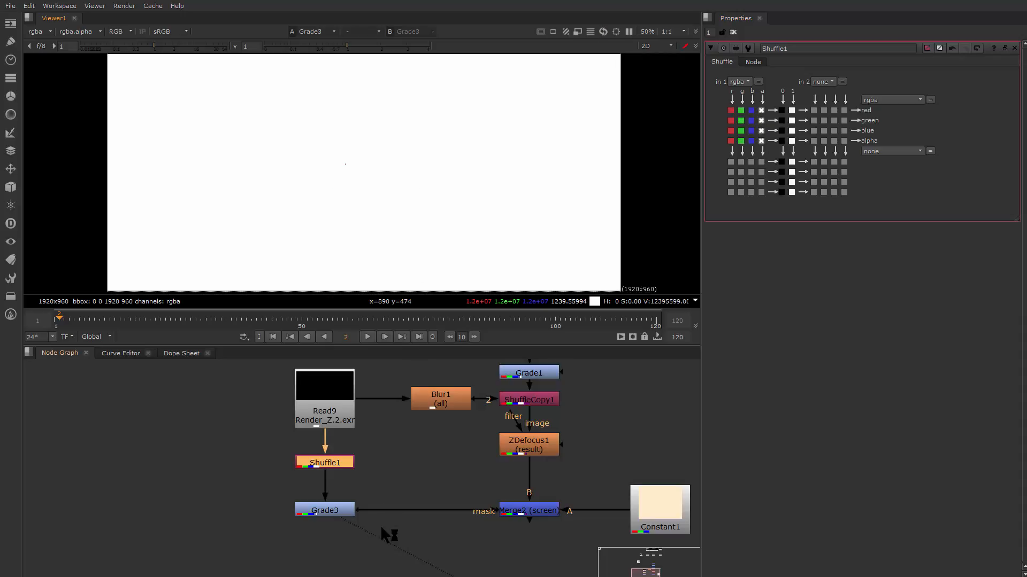
Step: Review the settings of Grade3 and ZDefocus1, ending with Grade3's properties open
{"action": "left_click_drag", "start_coordinate": [381, 528], "coordinate": [393, 508]}
{"action": "left_click", "coordinate": [349, 487]}
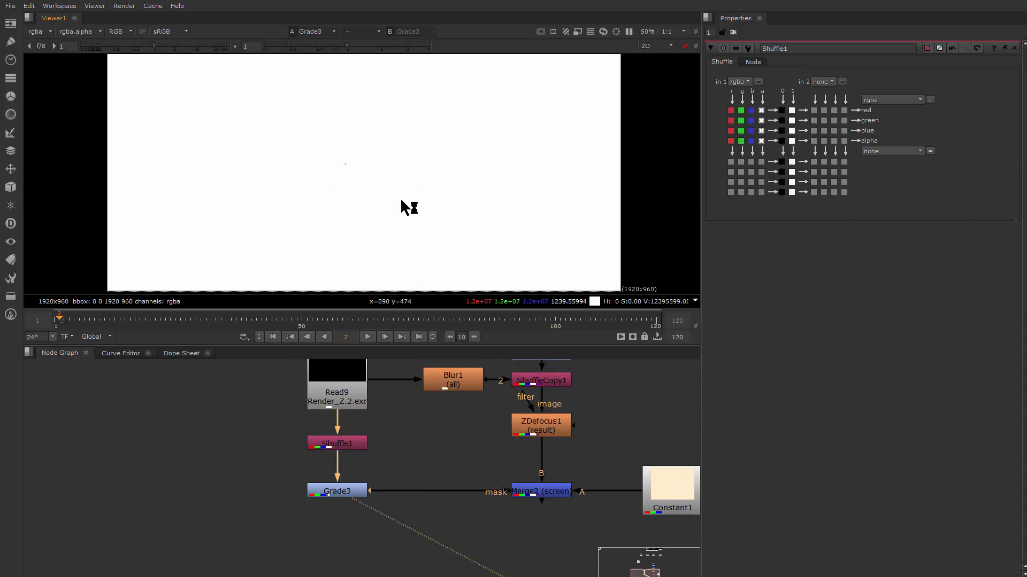
{"action": "mouse_move", "coordinate": [401, 201]}
{"action": "left_mouse_down"}
{"action": "mouse_move", "coordinate": [396, 185]}
{"action": "mouse_move", "coordinate": [404, 198]}
{"action": "left_mouse_up"}
{"action": "double_click", "coordinate": [340, 492]}
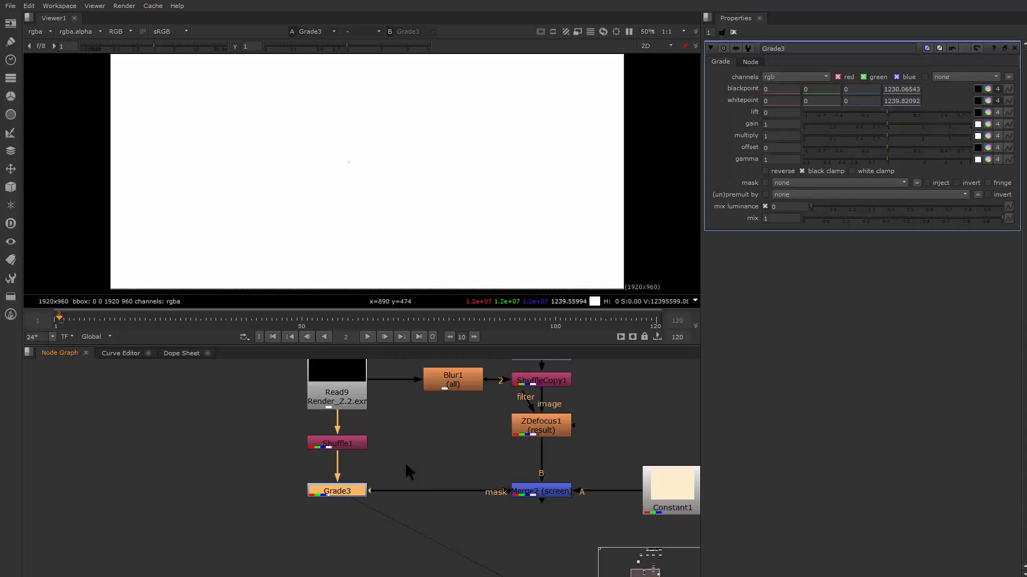
{"action": "double_click", "coordinate": [555, 421]}
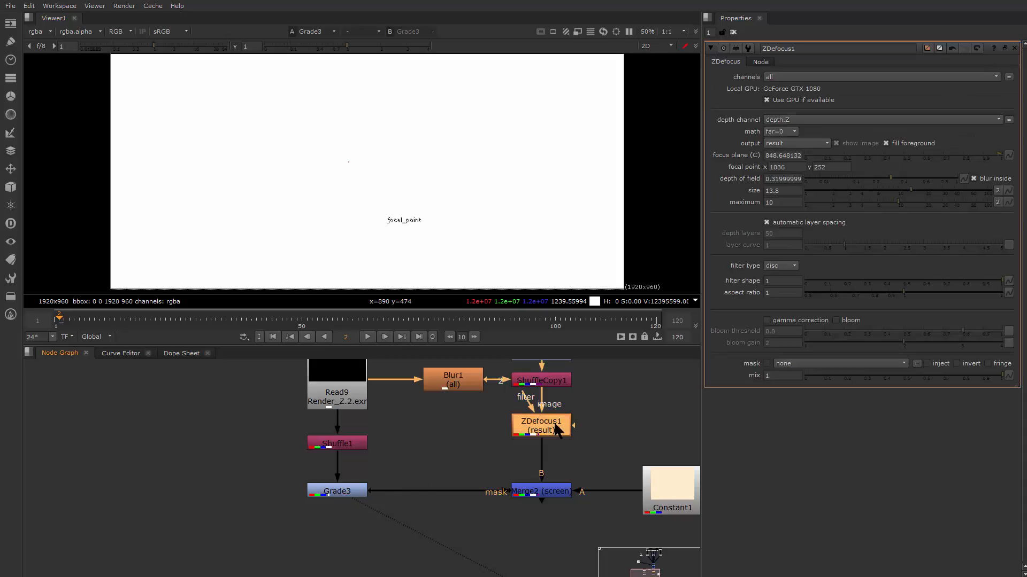
{"action": "double_click", "coordinate": [348, 491]}
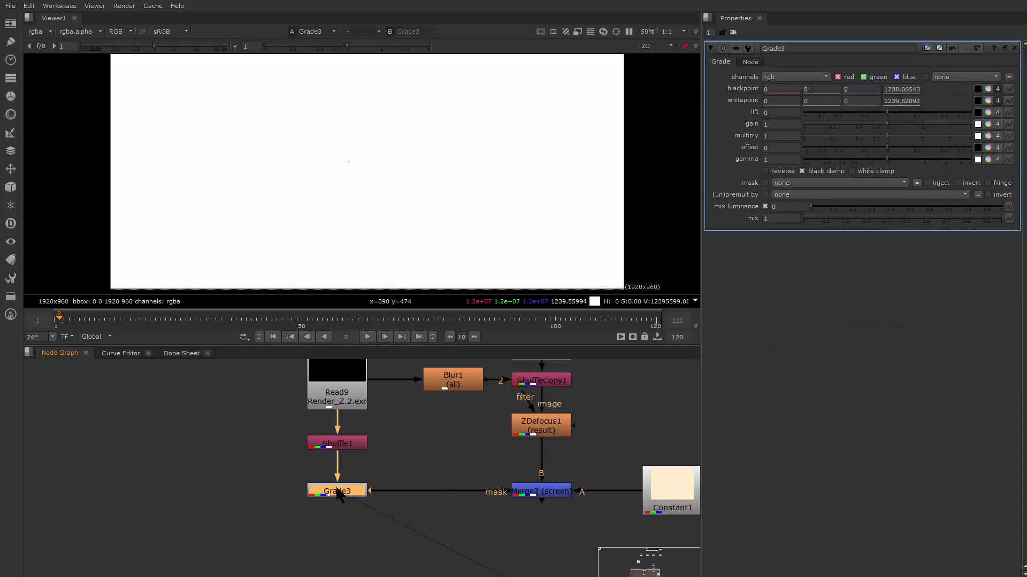
Step: Try sampling Grade3's blackpoint from the distant area of the depth image
{"action": "left_click_drag", "start_coordinate": [506, 169], "coordinate": [514, 170]}
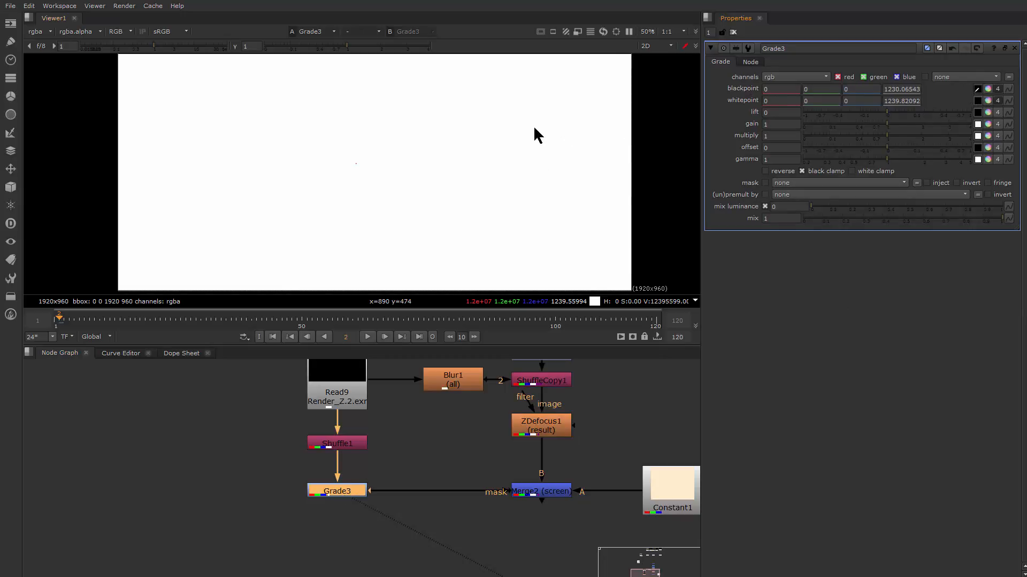
{"action": "left_click", "coordinate": [457, 143], "text": "ctrl"}
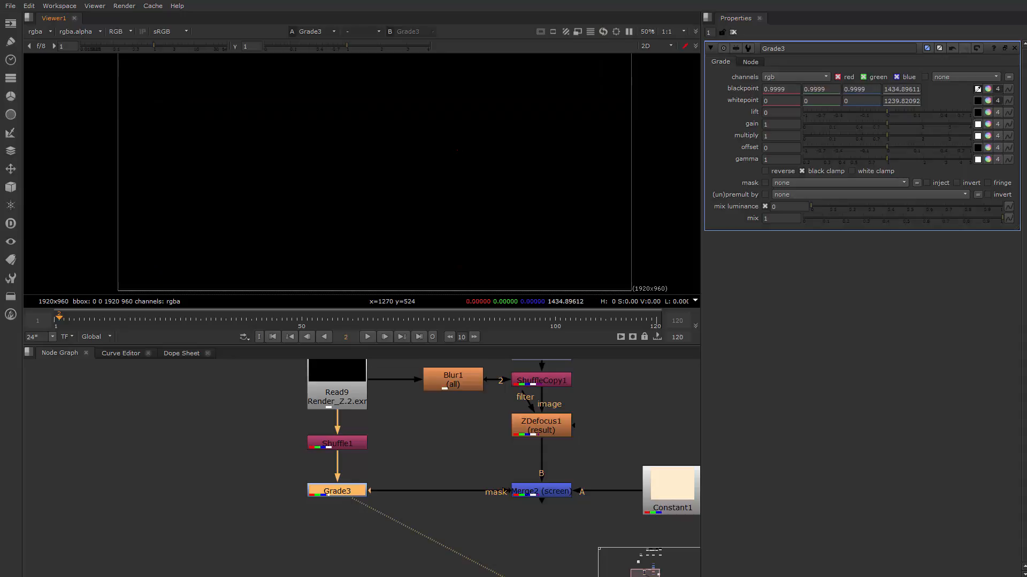
{"action": "left_click", "coordinate": [457, 149], "text": "ctrl"}
Step: Try sampling Grade3's whitepoint from several foreground spots in the depth image
{"action": "left_click", "coordinate": [978, 101]}
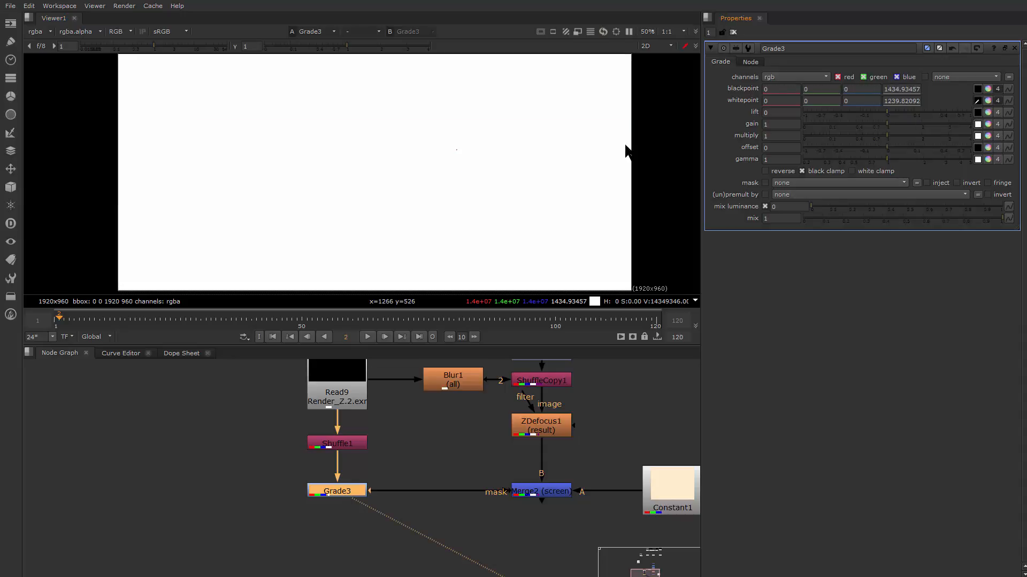
{"action": "left_click", "coordinate": [332, 215], "text": "ctrl"}
{"action": "left_click", "coordinate": [321, 224], "text": "ctrl"}
{"action": "left_click", "coordinate": [275, 248], "text": "ctrl"}
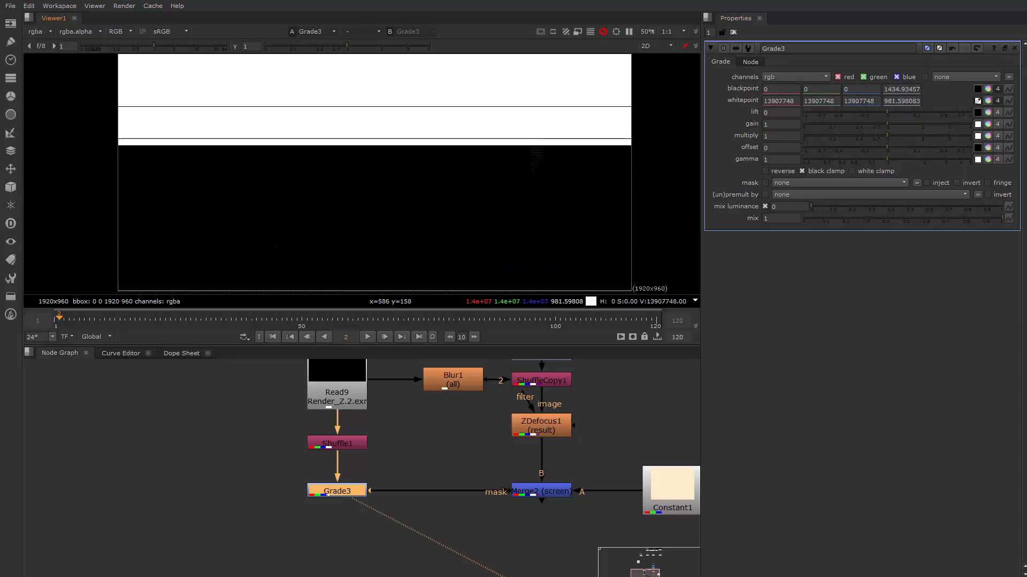
{"action": "left_click", "coordinate": [325, 241], "text": "ctrl"}
{"action": "left_click", "coordinate": [333, 248], "text": "ctrl"}
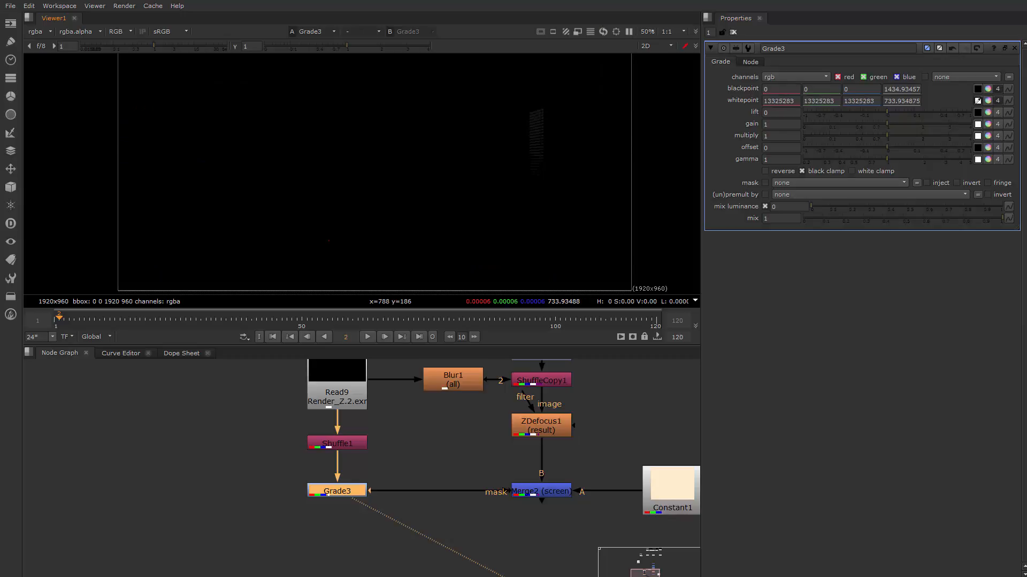
{"action": "left_click", "coordinate": [341, 228], "text": "ctrl"}
{"action": "left_click", "coordinate": [340, 224], "text": "ctrl"}
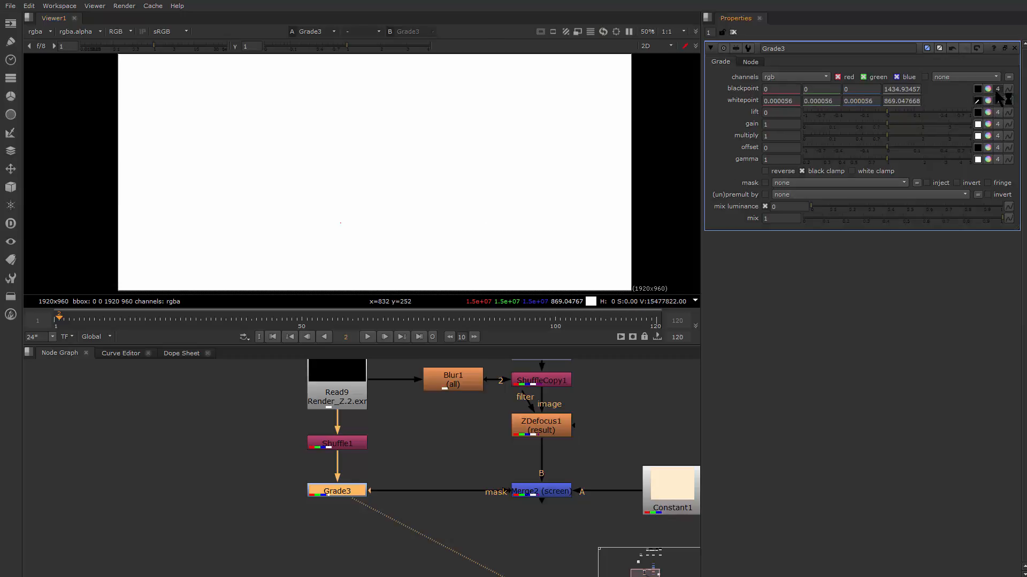
Step: Collapse Grade3's blackpoint and whitepoint to single values, and check the Render_Z composition's depth settings in After Effects
{"action": "left_click", "coordinate": [997, 89]}
{"action": "left_click", "coordinate": [997, 101]}
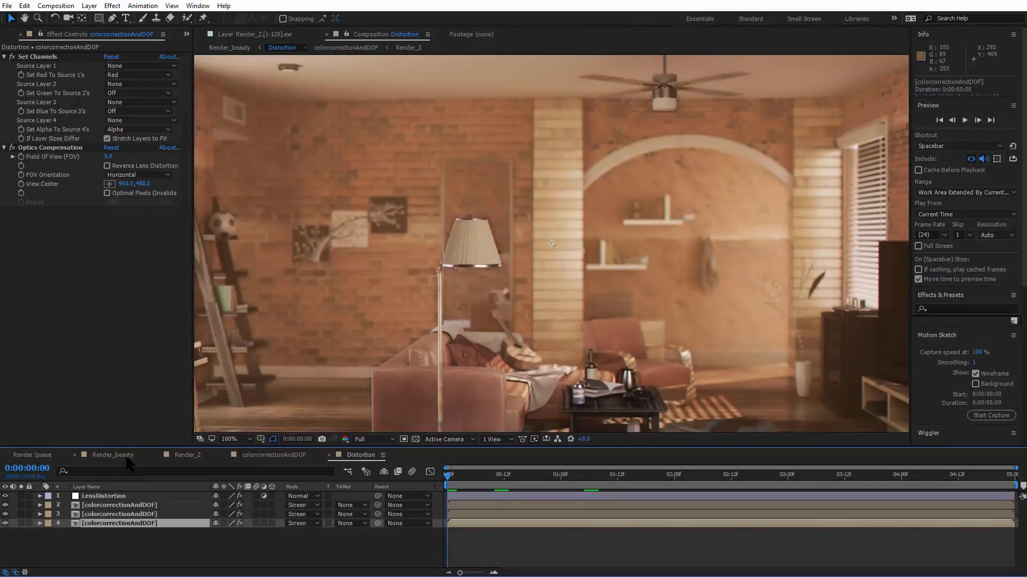
{"action": "left_click", "coordinate": [127, 457]}
{"action": "left_click", "coordinate": [275, 461]}
{"action": "left_click", "coordinate": [189, 456]}
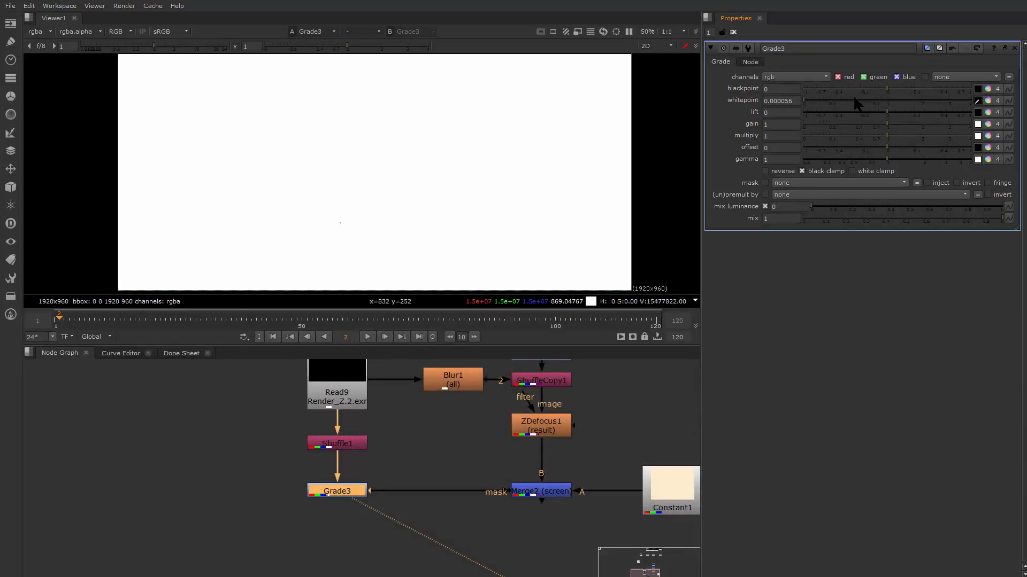
Step: Set Grade3's blackpoint to 1440 and its whitepoint to 700
{"action": "left_click_drag", "start_coordinate": [887, 89], "coordinate": [990, 124]}
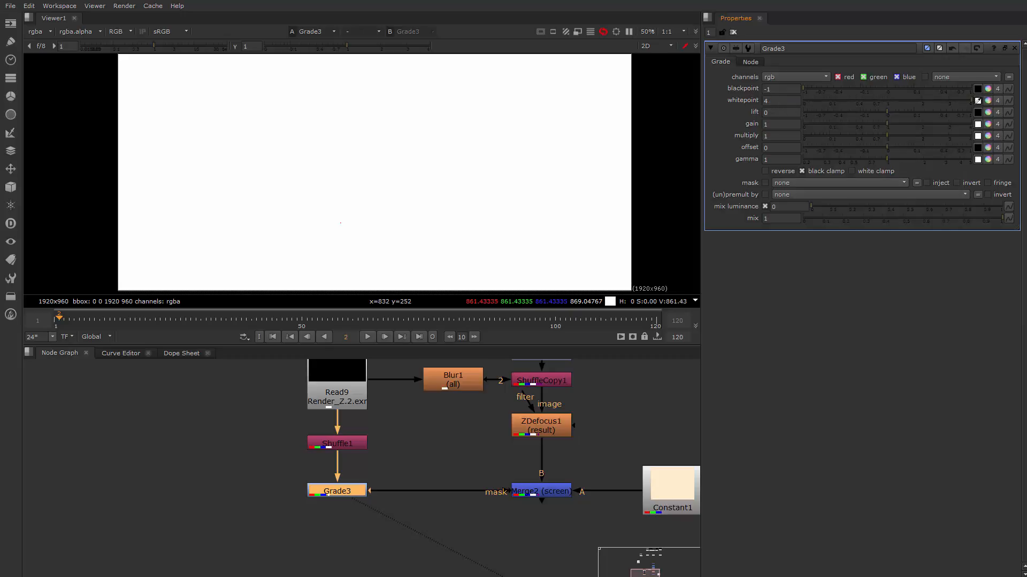
{"action": "double_click", "coordinate": [787, 88]}
{"action": "key", "text": "Return"}
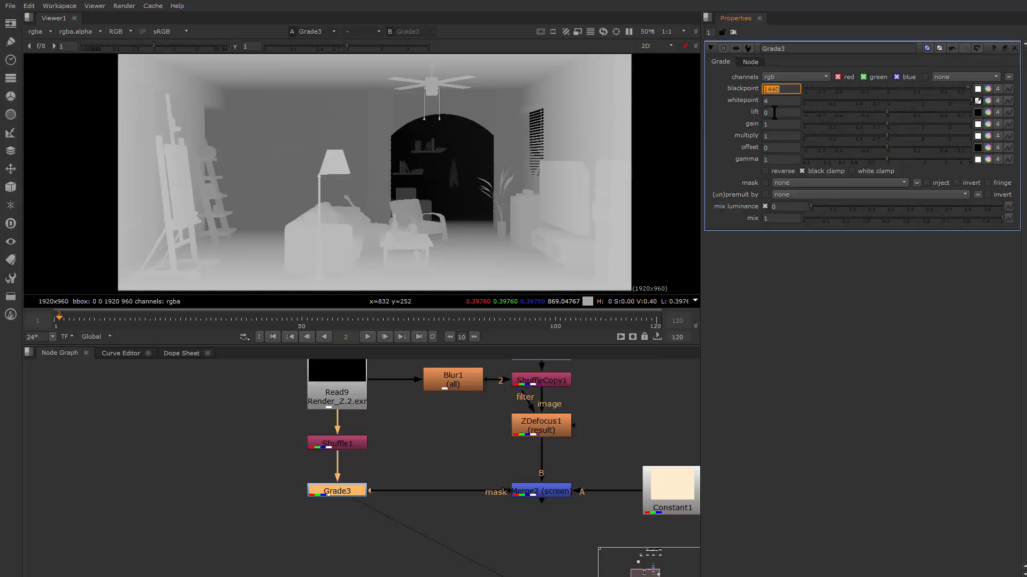
{"action": "key", "text": "Tab"}
{"action": "type", "text": "700"}
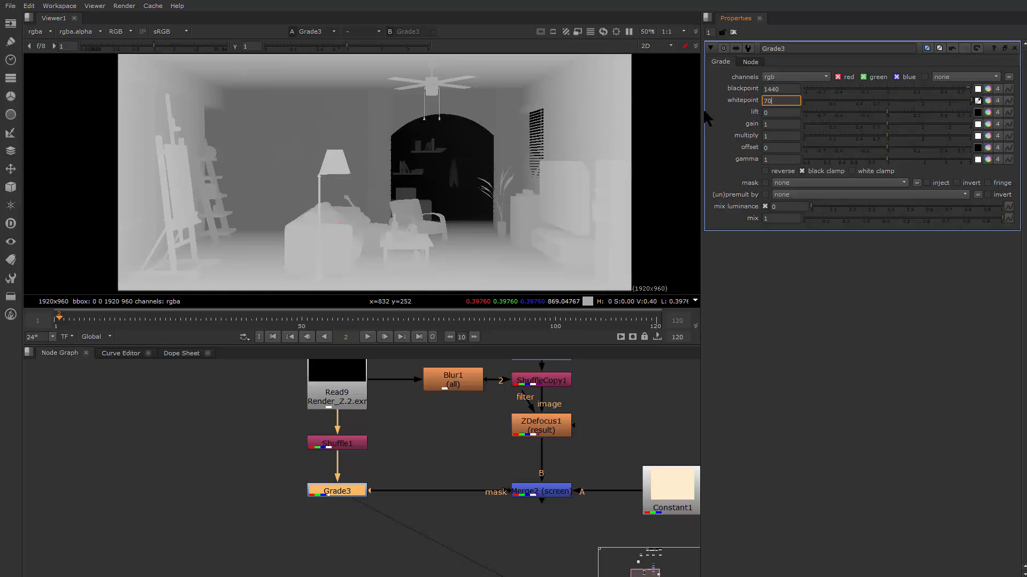
{"action": "key", "text": "Return"}
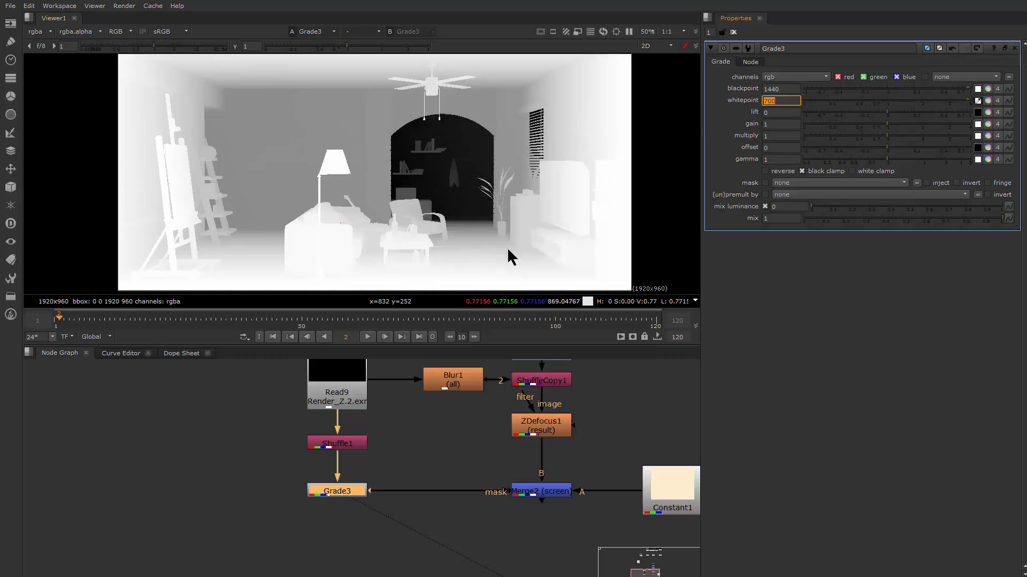
Step: Try resampling Grade3's blackpoint from the dark archway, and collapse it to a single value
{"action": "left_click", "coordinate": [778, 90]}
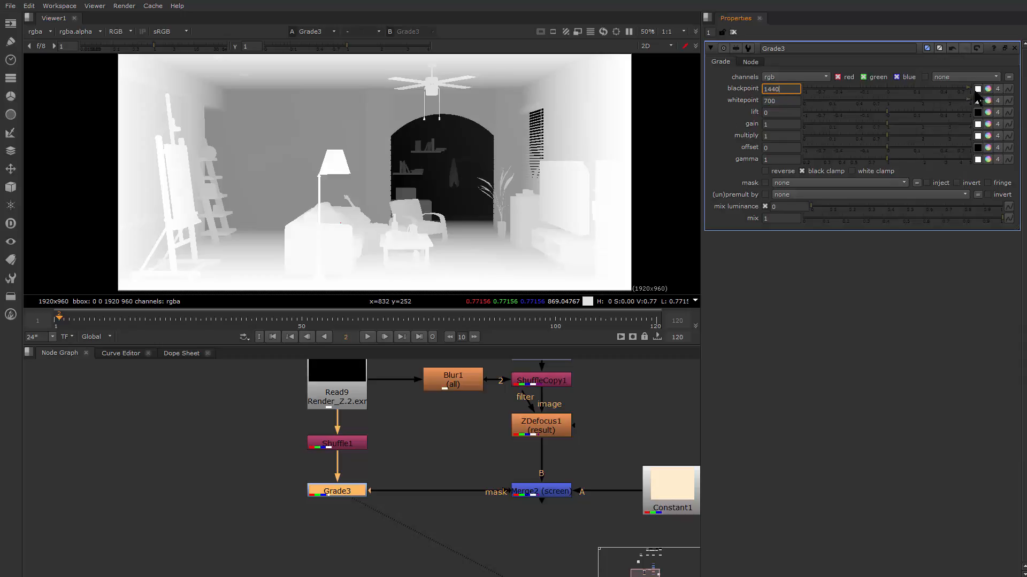
{"action": "type", "text": "1440"}
{"action": "key", "text": "Return"}
{"action": "left_click", "coordinate": [450, 152], "text": "ctrl"}
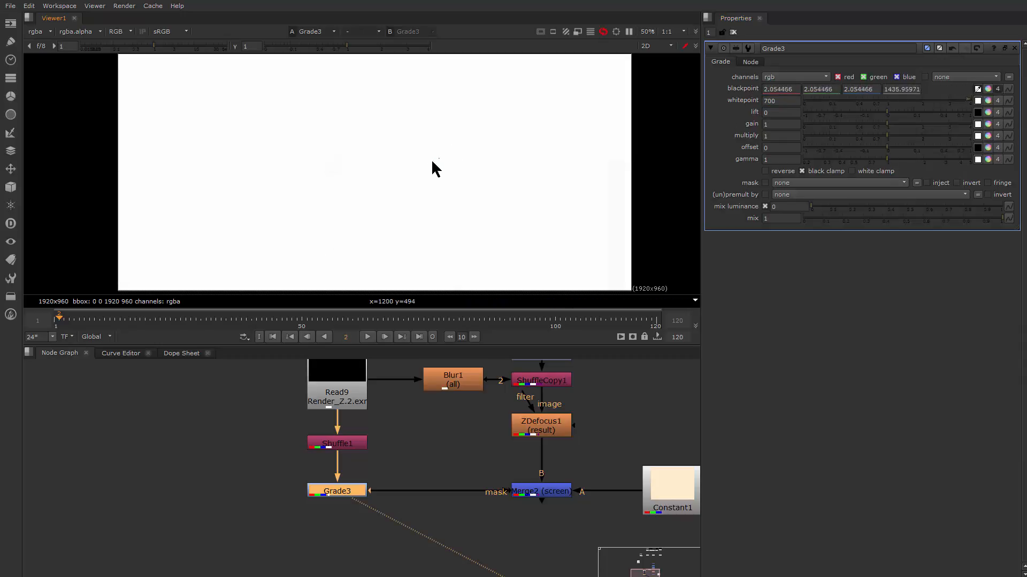
{"action": "left_click", "coordinate": [997, 89]}
Step: Set Grade3's blackpoint to 1400 and view the resulting depth matte
{"action": "left_click_drag", "start_coordinate": [789, 89], "coordinate": [762, 89]}
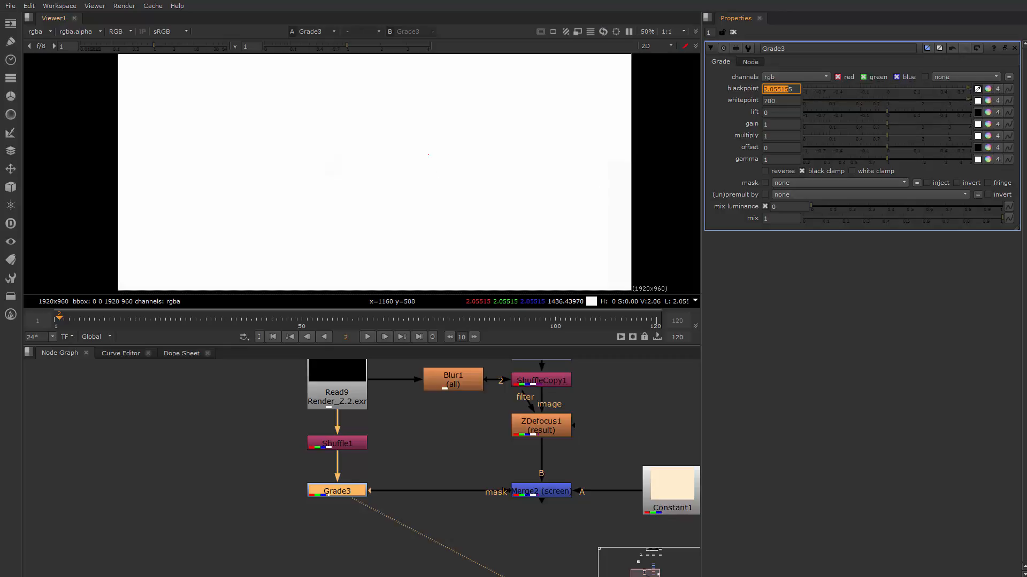
{"action": "type", "text": "10"}
{"action": "type", "text": "0"}
{"action": "key", "text": "Return"}
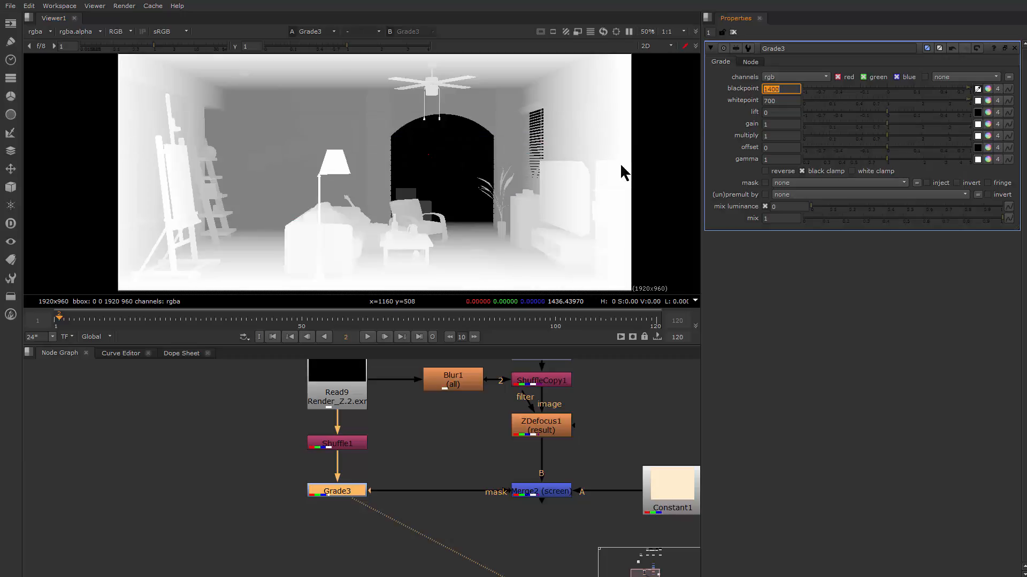
{"action": "left_click_drag", "start_coordinate": [404, 197], "coordinate": [411, 217]}
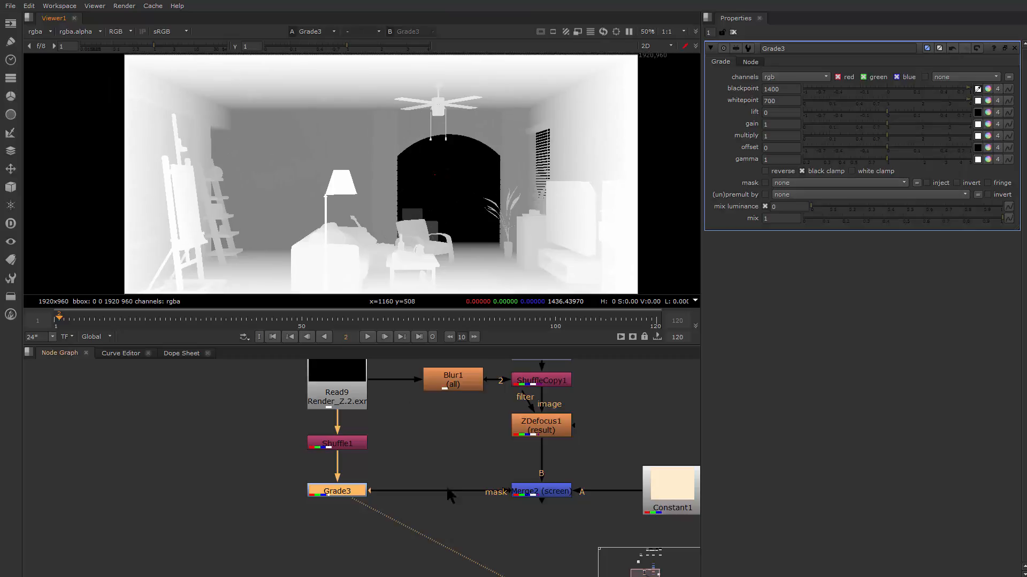
Step: Reconnect Viewer1 from Grade3 to Merge2 to display the masked screen result
{"action": "left_click_drag", "start_coordinate": [495, 504], "coordinate": [437, 451]}
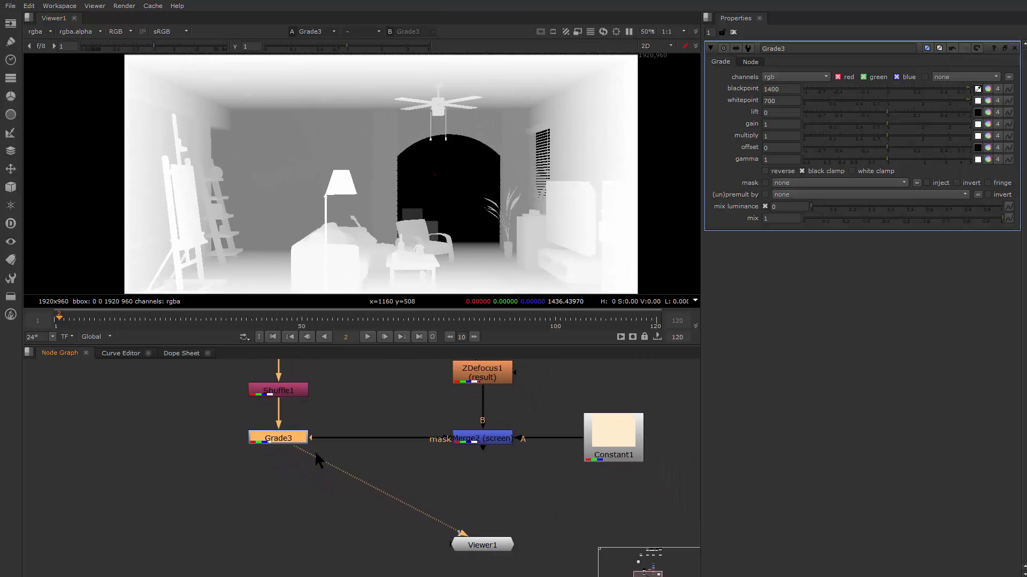
{"action": "left_click_drag", "start_coordinate": [315, 451], "coordinate": [483, 435]}
{"action": "left_click", "coordinate": [486, 440]}
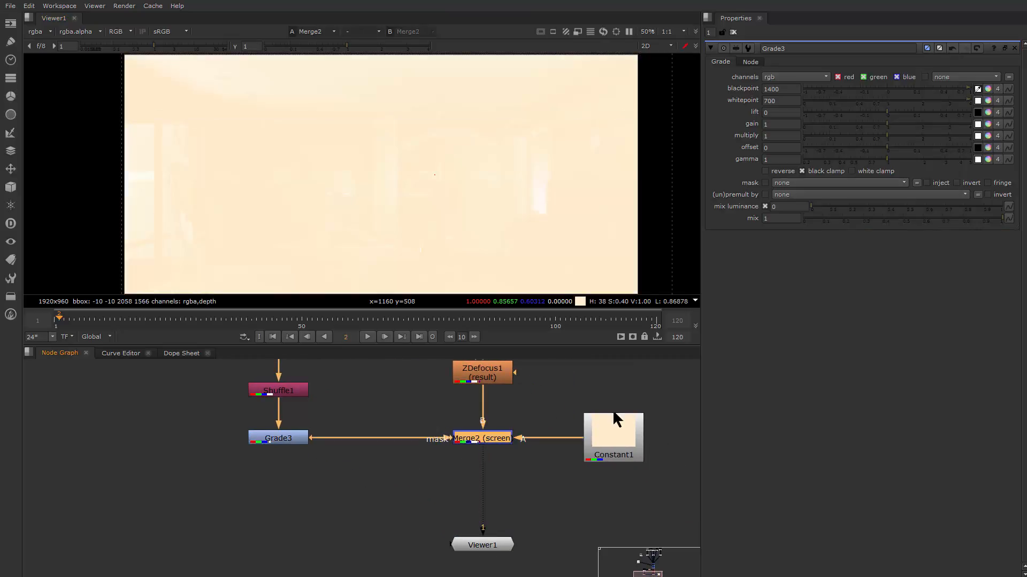
Step: Set Grade3's mask channel to rgba.red and align Merge2 horizontally with Grade3 in the node graph
{"action": "left_click", "coordinate": [839, 181]}
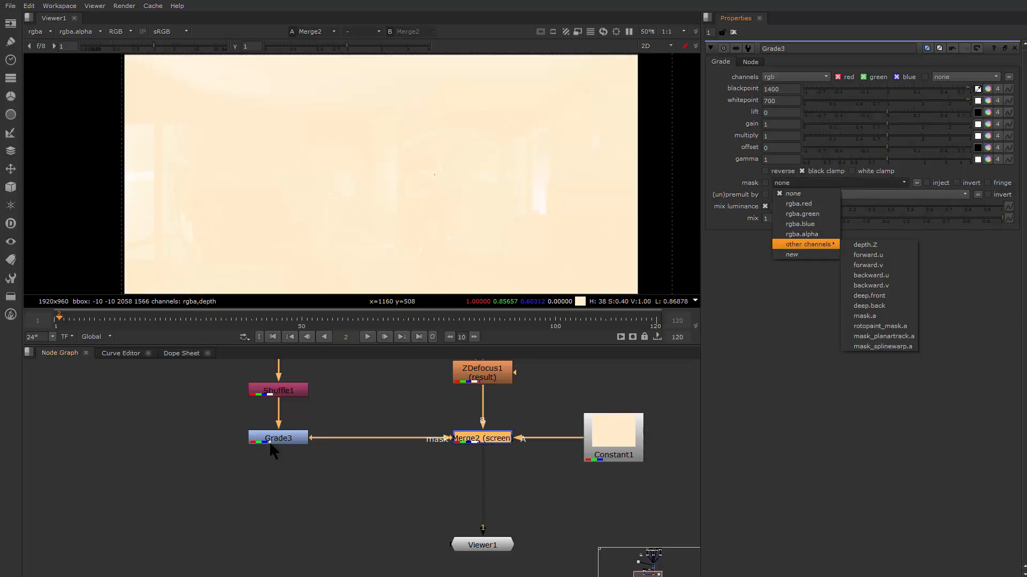
{"action": "left_click", "coordinate": [805, 205]}
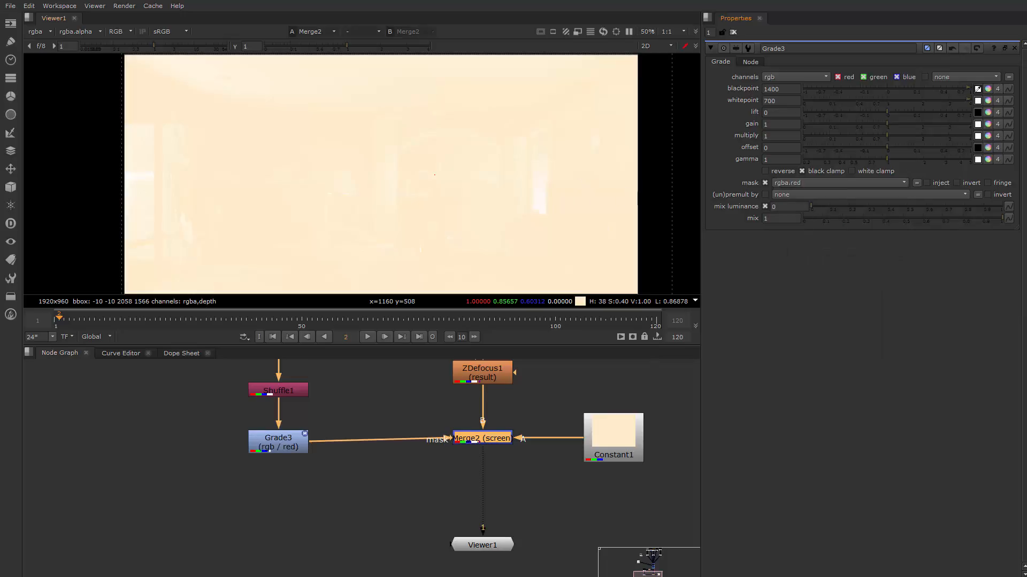
{"action": "left_click_drag", "start_coordinate": [497, 443], "coordinate": [497, 448]}
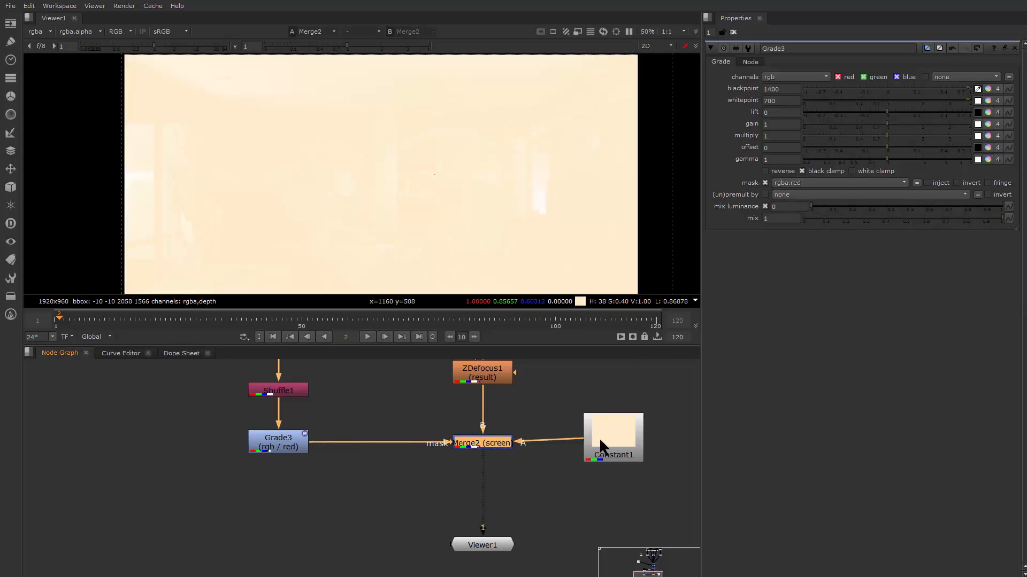
Step: Compare Grade3's depth matte with Merge2's screened result in the viewer
{"action": "left_click_drag", "start_coordinate": [612, 447], "coordinate": [612, 451]}
{"action": "left_click_drag", "start_coordinate": [388, 436], "coordinate": [415, 481]}
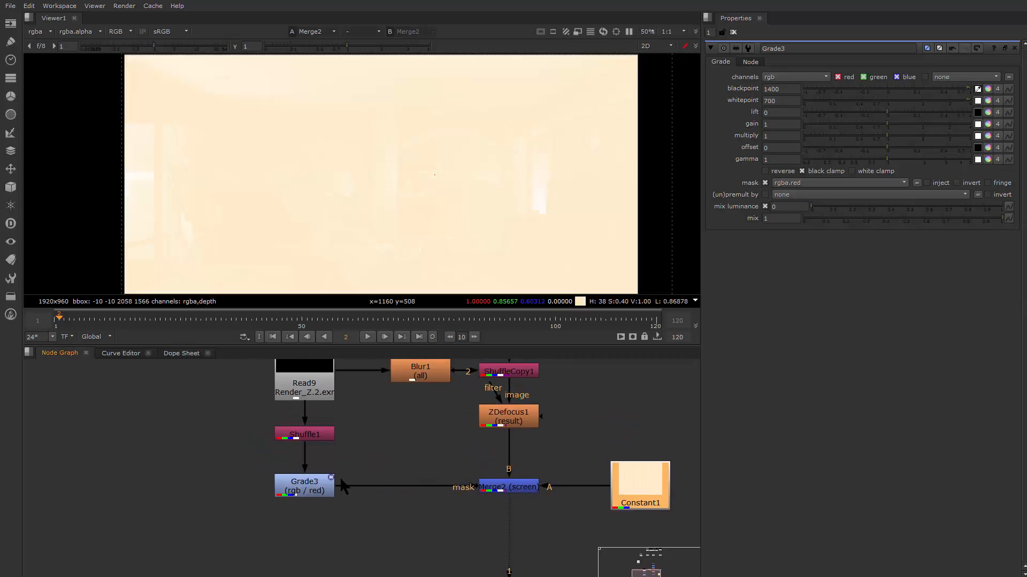
{"action": "left_click", "coordinate": [316, 479]}
{"action": "key", "text": "1"}
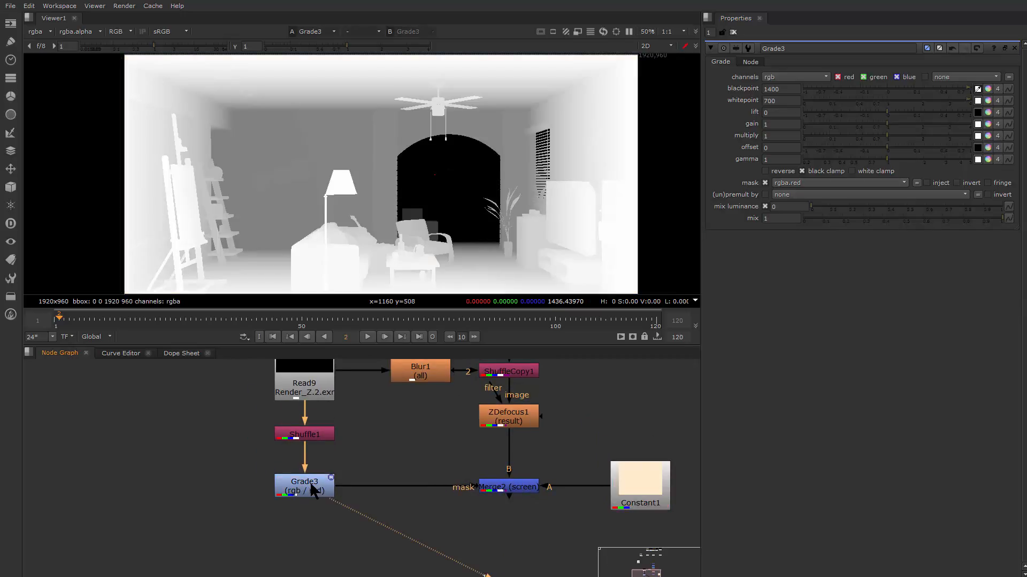
{"action": "left_click", "coordinate": [486, 488]}
{"action": "key", "text": "1"}
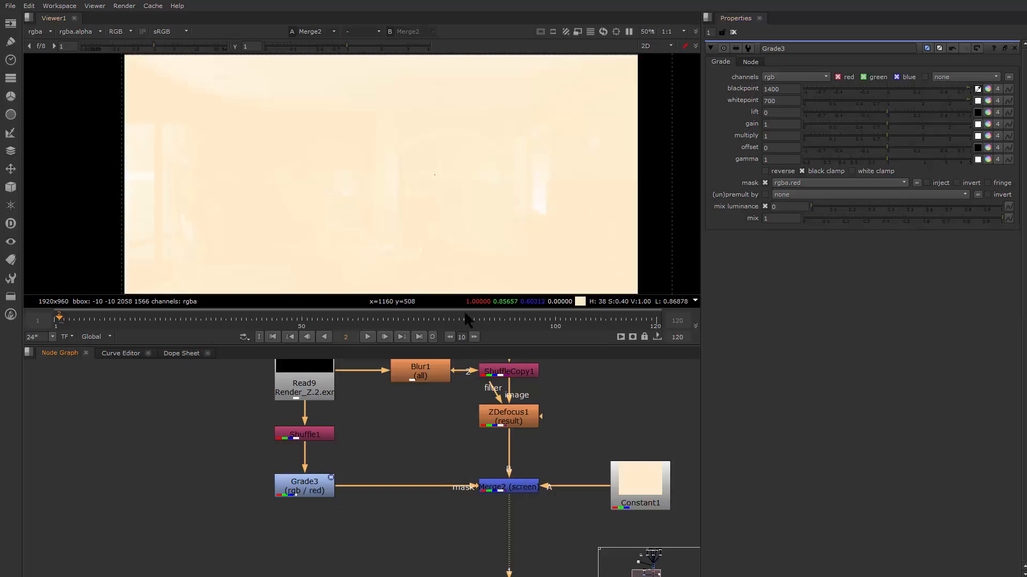
Step: View Grade3's depth matte again and examine its tones around the furniture and dark archway
{"action": "left_click", "coordinate": [319, 487]}
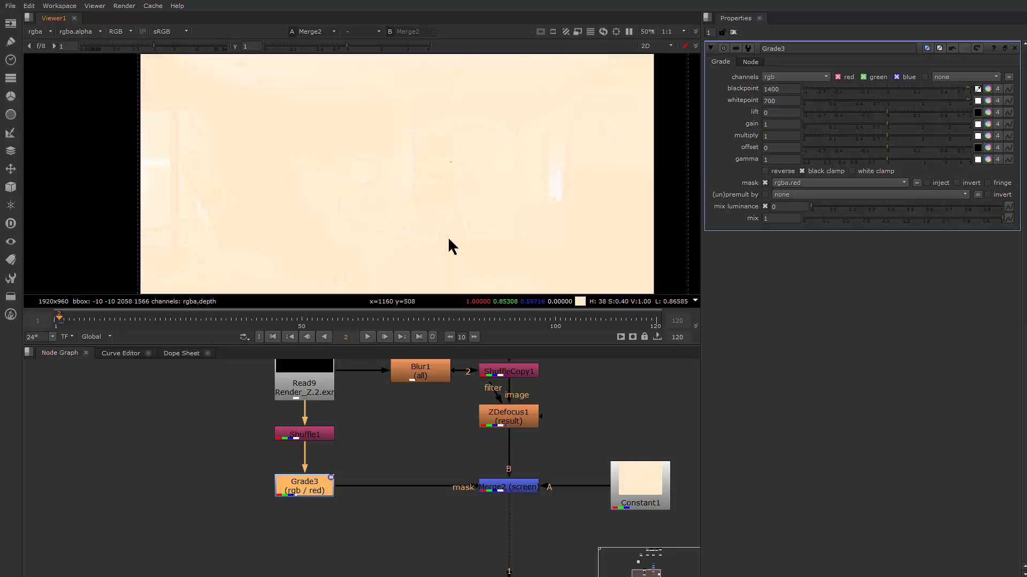
{"action": "key", "text": "f"}
{"action": "left_click", "coordinate": [305, 483]}
{"action": "key", "text": "1"}
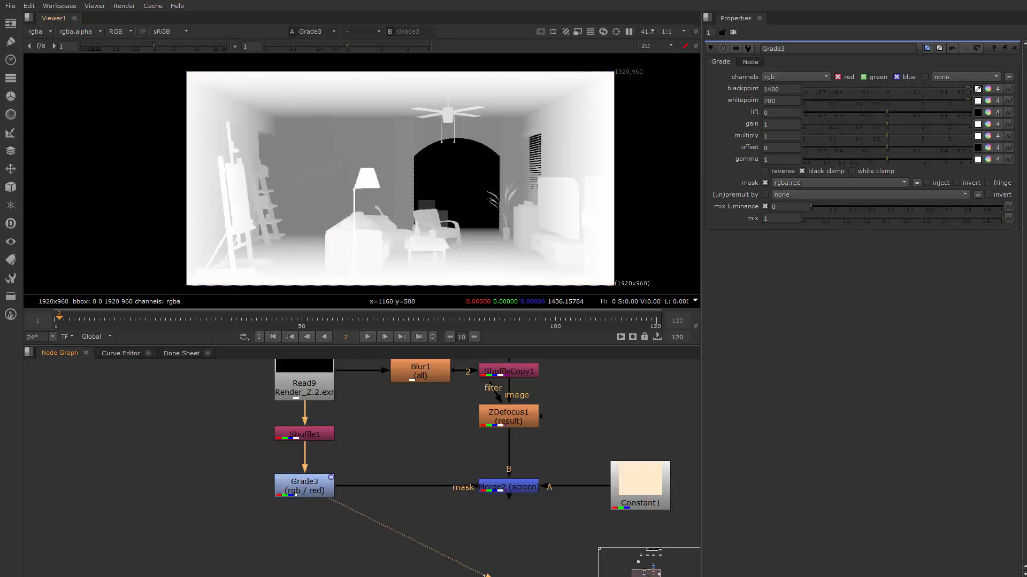
{"action": "scroll", "coordinate": [397, 205], "scroll_direction": "up", "scroll_amount": 4}
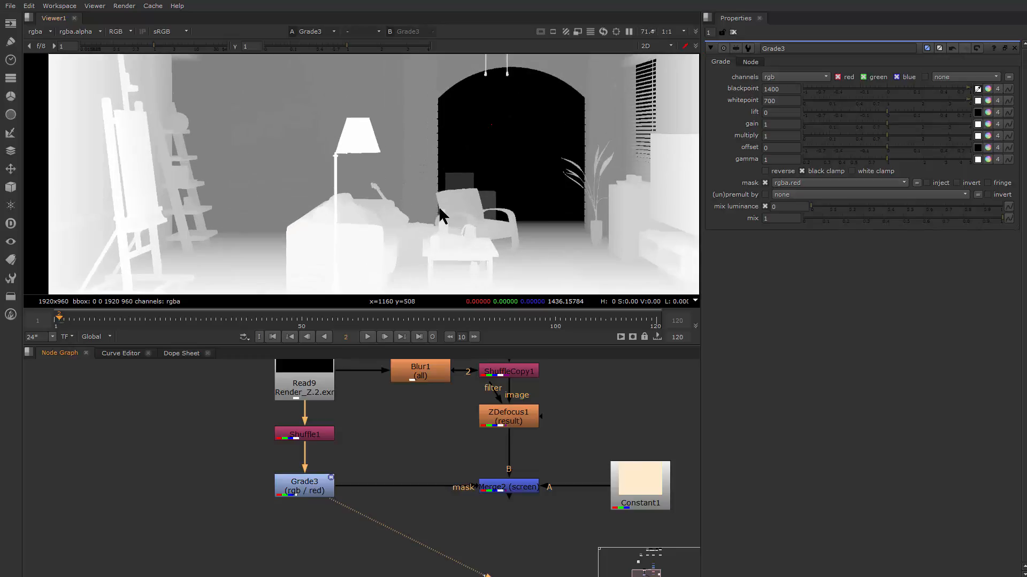
{"action": "key", "text": "f"}
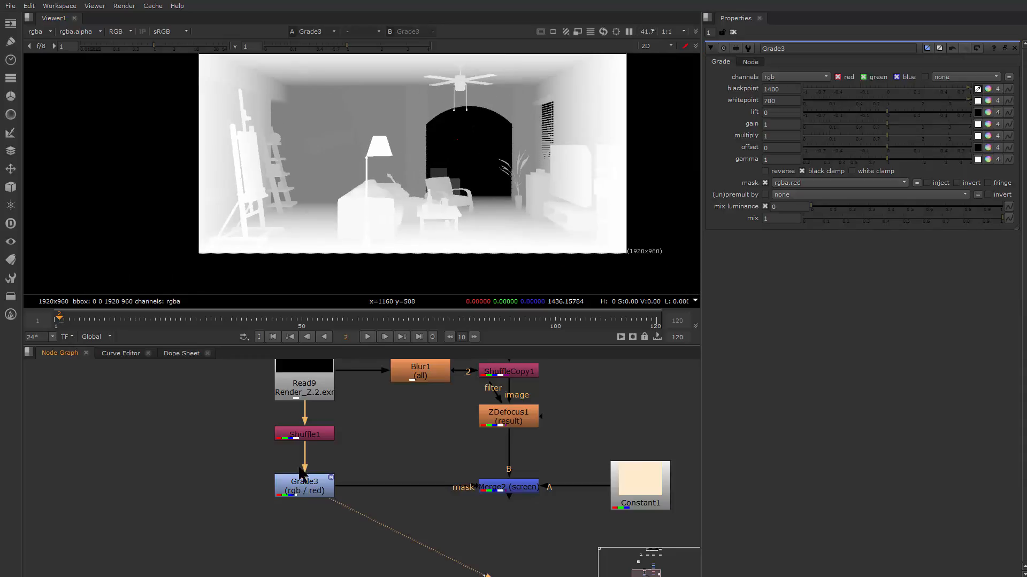
Step: Insert a Grade node after Grade3 in the mask branch, set its blackpoint to 0.8, and view Merge2
{"action": "left_click", "coordinate": [306, 492]}
{"action": "key", "text": "g"}
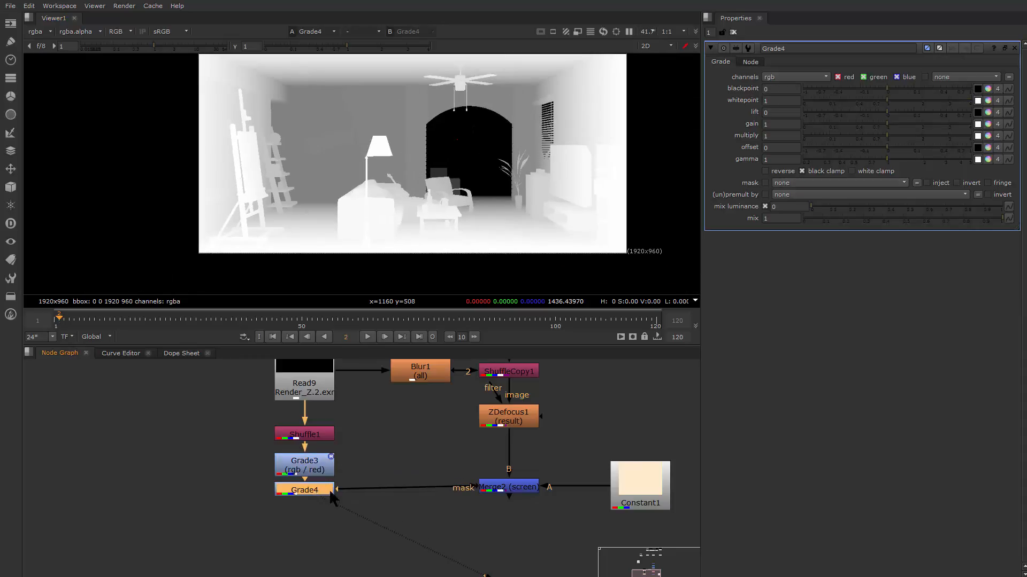
{"action": "left_click_drag", "start_coordinate": [515, 486], "coordinate": [518, 490]}
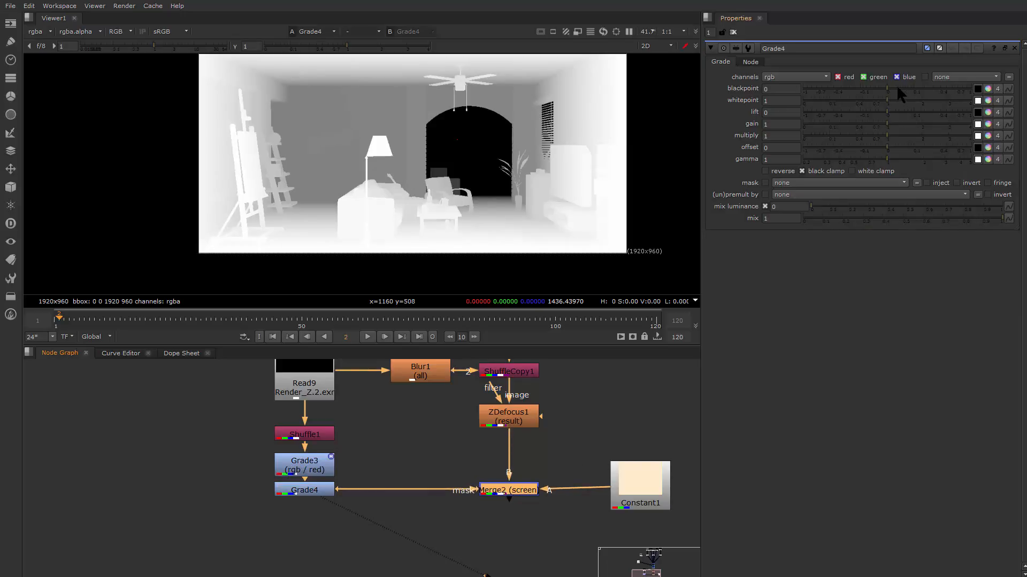
{"action": "left_click_drag", "start_coordinate": [892, 85], "coordinate": [963, 88]}
{"action": "key", "text": "1"}
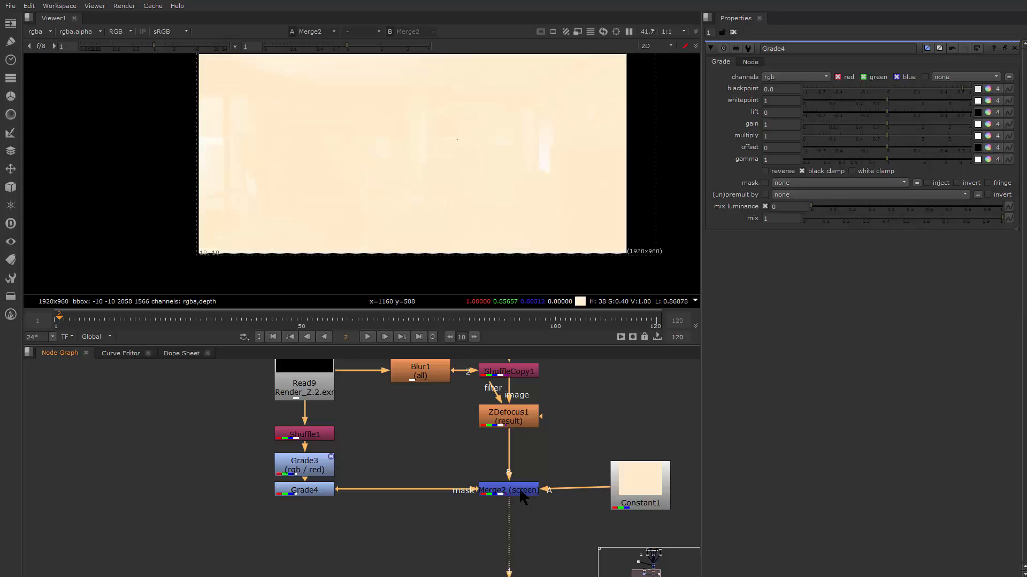
{"action": "left_click_drag", "start_coordinate": [633, 487], "coordinate": [637, 495]}
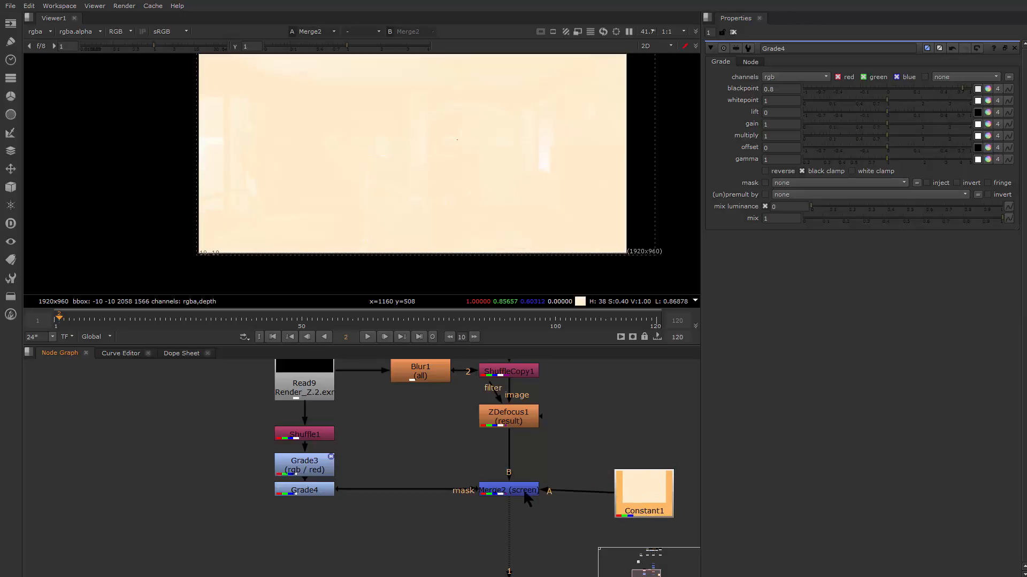
Step: Set Merge2's mask channel to rgba.red and adjust Constant1's position beside it in the node graph
{"action": "double_click", "coordinate": [523, 490]}
{"action": "left_click", "coordinate": [850, 166]}
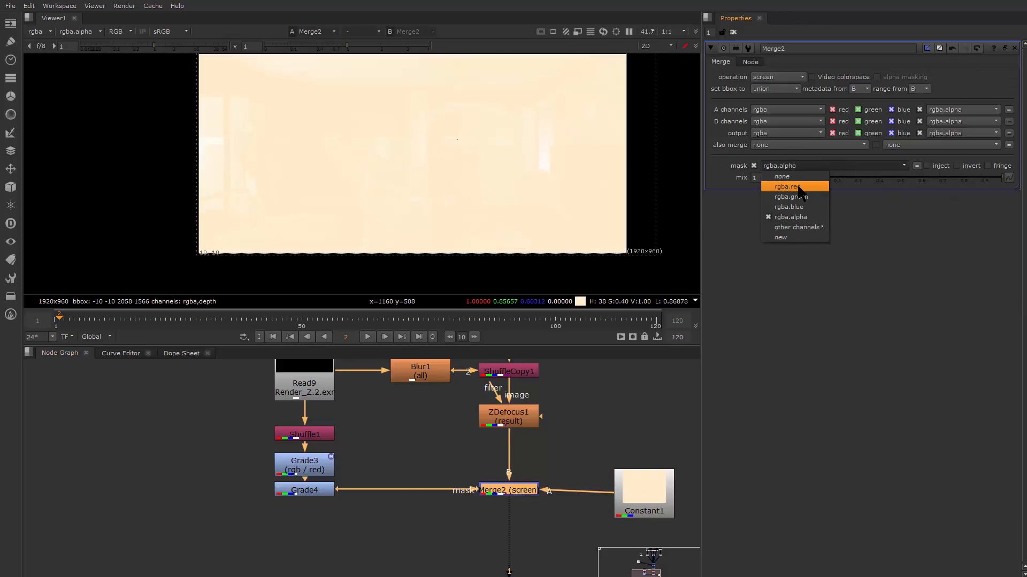
{"action": "left_click", "coordinate": [575, 445]}
{"action": "left_click", "coordinate": [520, 487]}
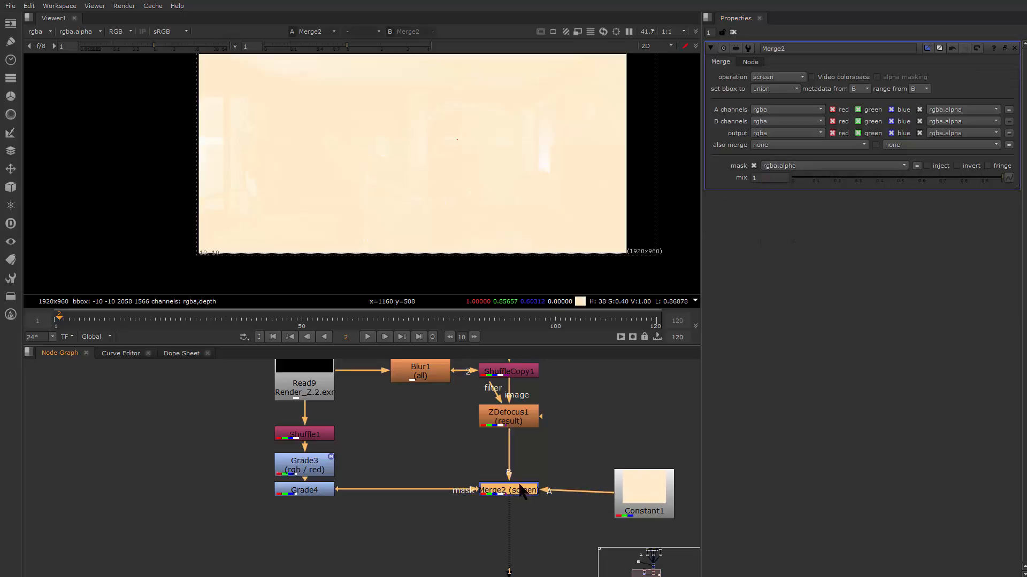
{"action": "left_click", "coordinate": [797, 166]}
{"action": "left_click", "coordinate": [791, 185]}
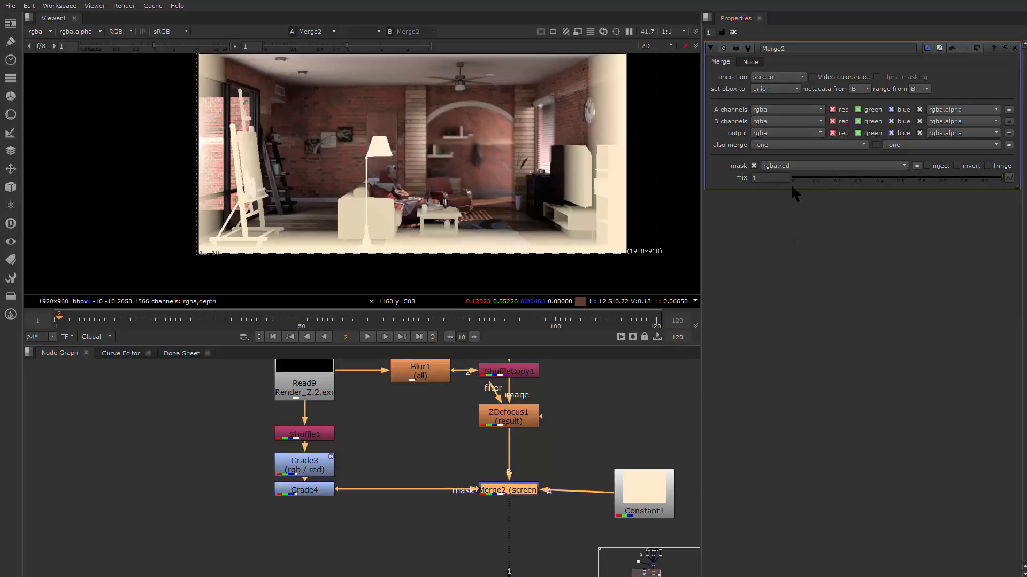
{"action": "left_click_drag", "start_coordinate": [388, 167], "coordinate": [398, 205]}
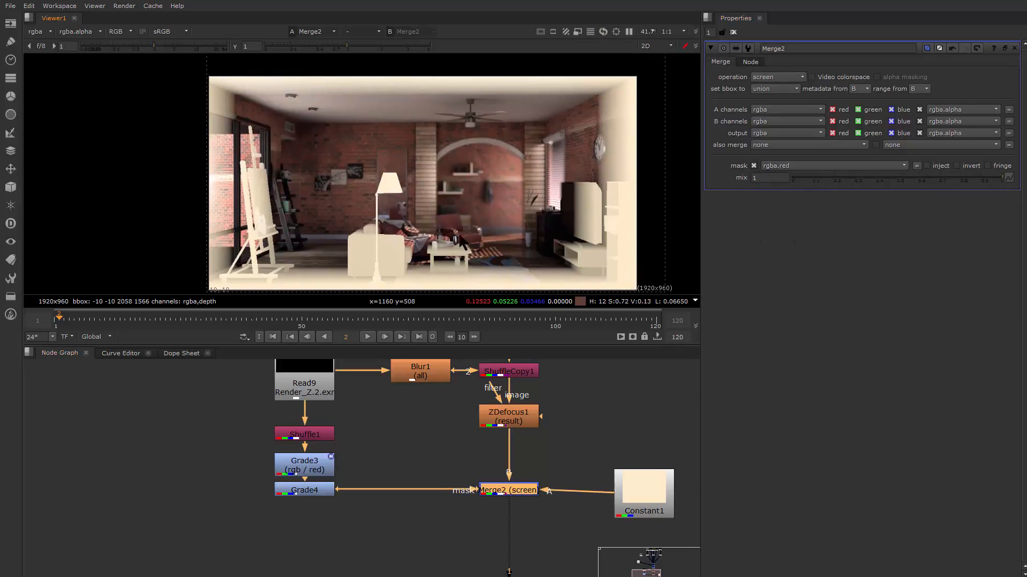
{"action": "left_click_drag", "start_coordinate": [641, 485], "coordinate": [645, 478]}
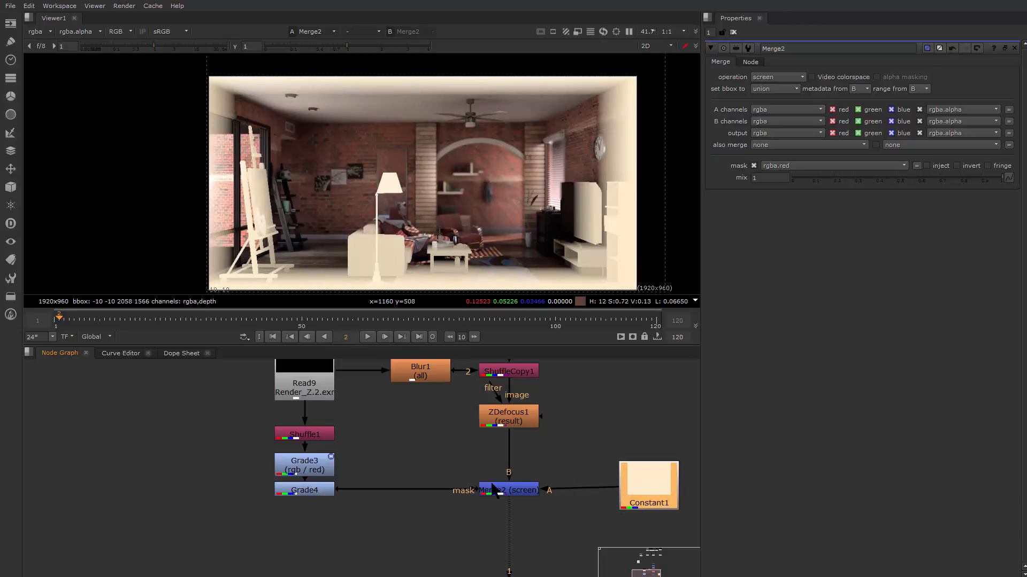
Step: Lower Grade4's blackpoint to 0.17
{"action": "double_click", "coordinate": [298, 490]}
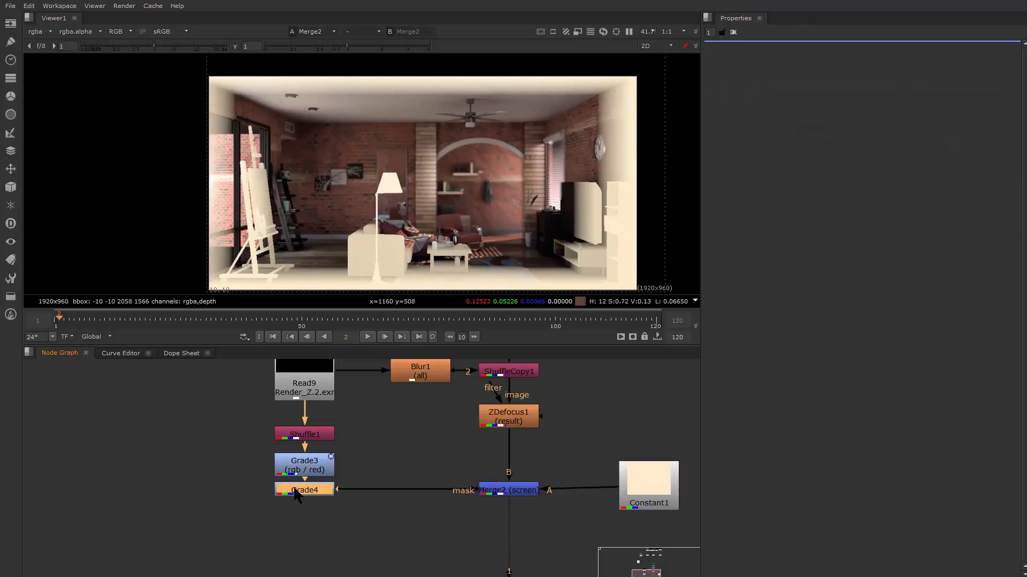
{"action": "left_click_drag", "start_coordinate": [945, 86], "coordinate": [891, 101]}
{"action": "key", "text": "ctrl+z"}
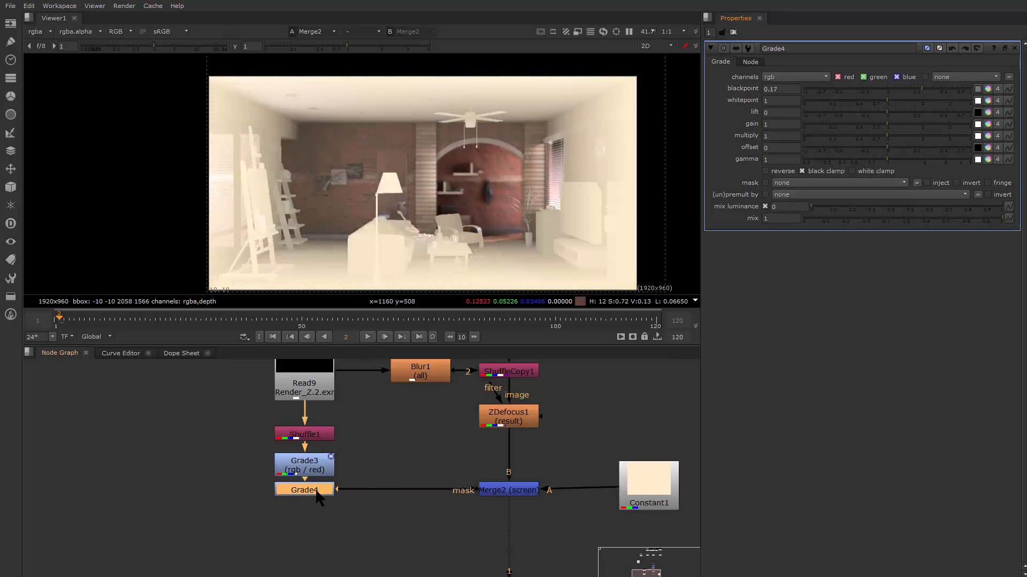
{"action": "left_click", "coordinate": [537, 489]}
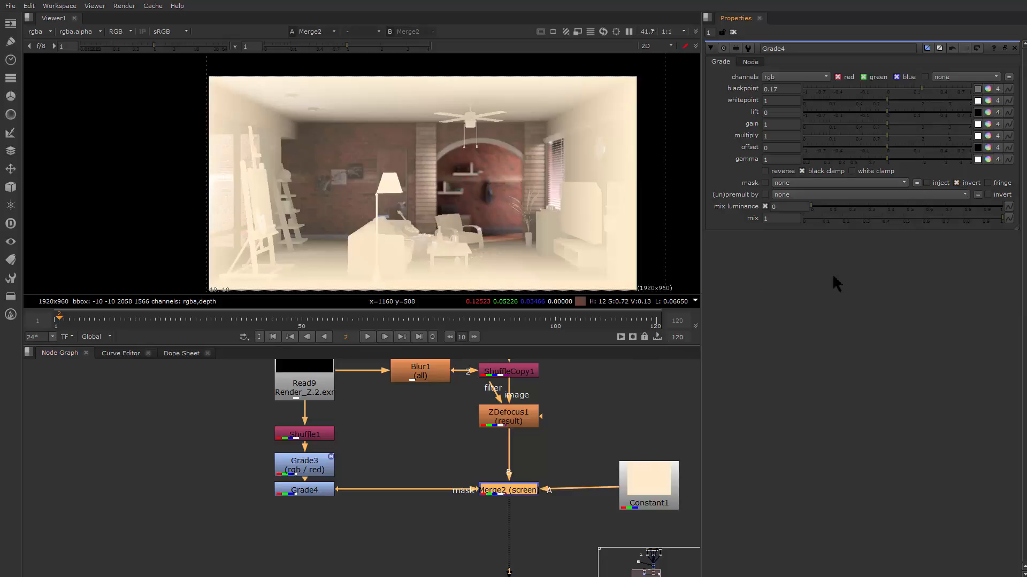
{"action": "left_click", "coordinate": [926, 183]}
{"action": "left_click", "coordinate": [956, 183]}
{"action": "left_click", "coordinate": [927, 184]}
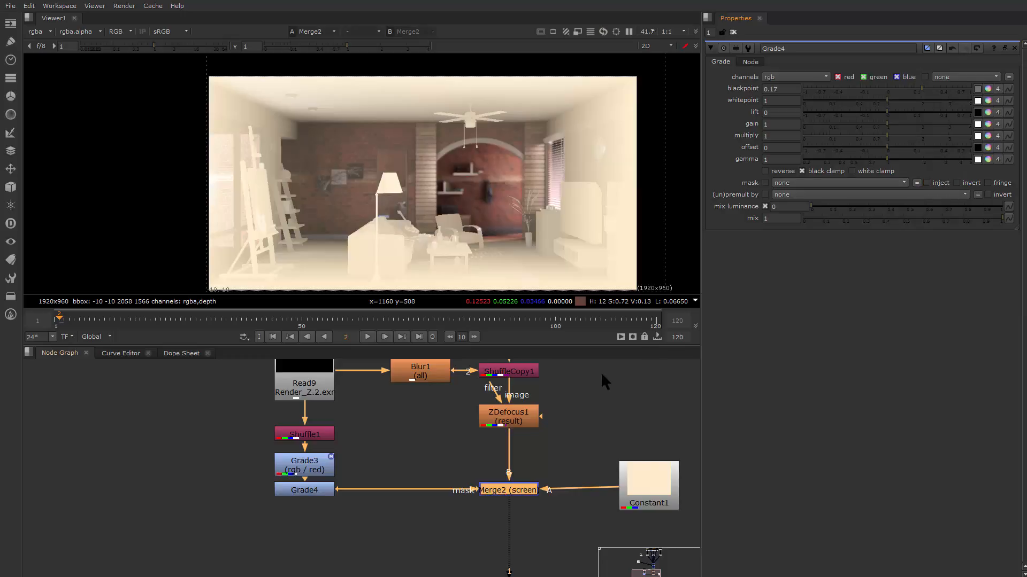
Step: Invert Merge2's mask so the warm Constant fills the distance, and align Constant1 horizontally with Merge2
{"action": "double_click", "coordinate": [509, 492]}
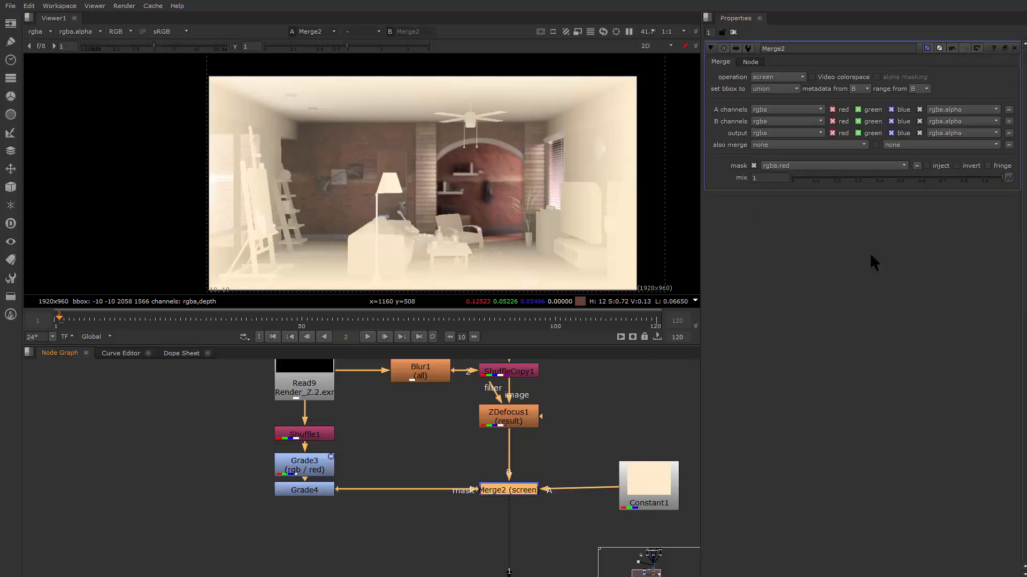
{"action": "left_click", "coordinate": [959, 166]}
{"action": "left_click_drag", "start_coordinate": [623, 485], "coordinate": [624, 488]}
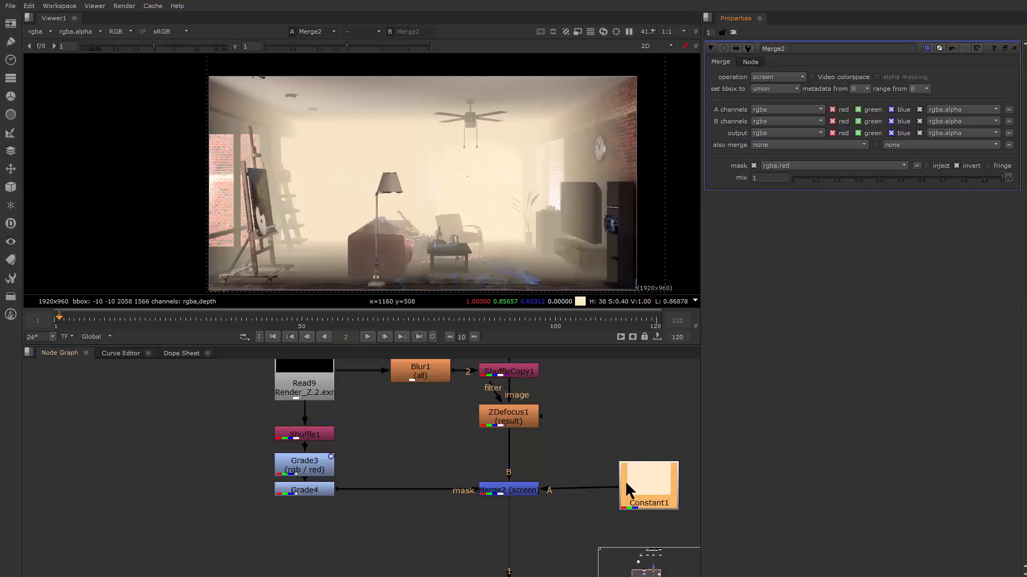
Step: Soften the haze mask by setting Grade4's blackpoint to -0.78 and whitepoint to 1.14
{"action": "left_click", "coordinate": [288, 495]}
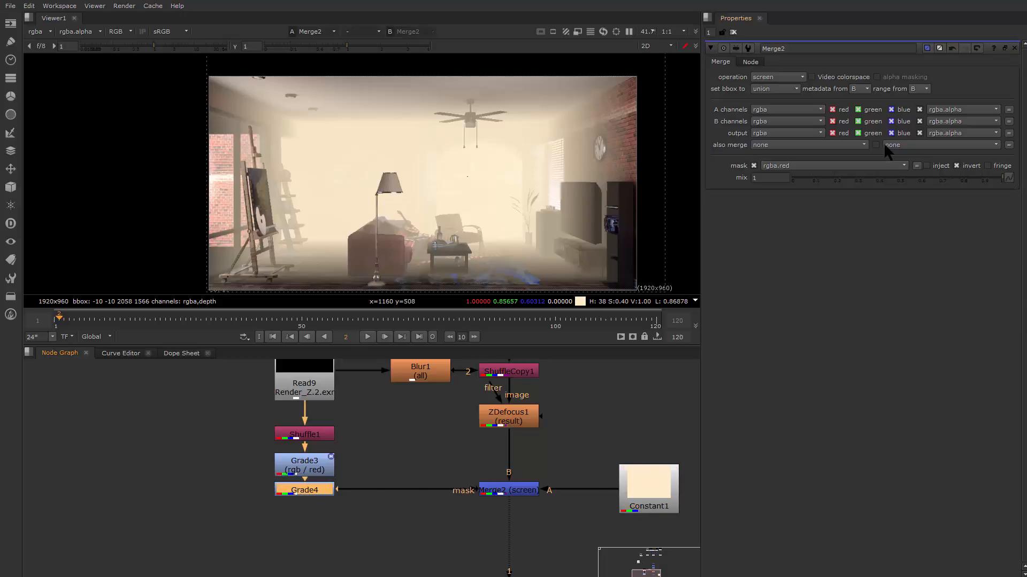
{"action": "double_click", "coordinate": [304, 491]}
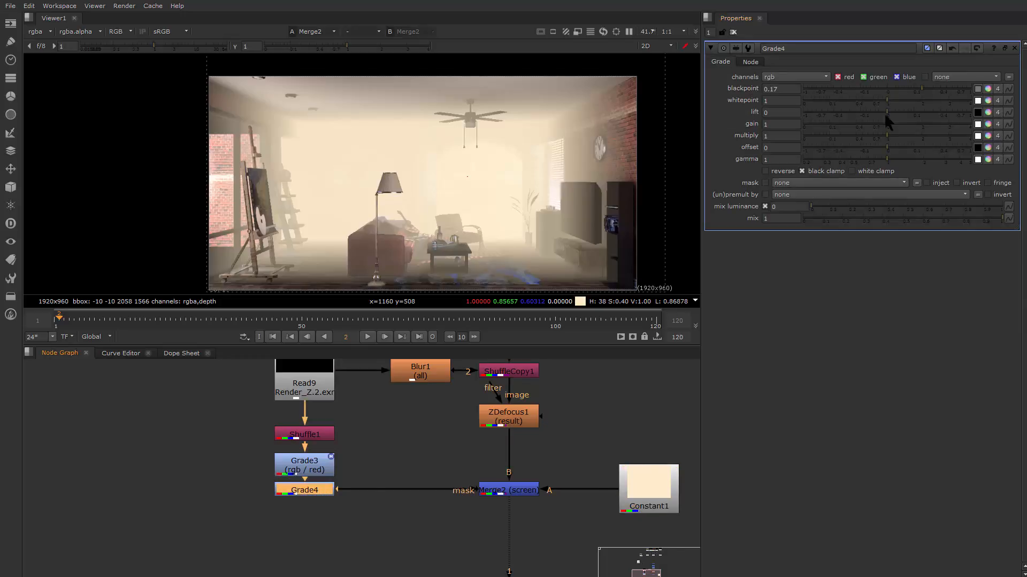
{"action": "left_click_drag", "start_coordinate": [921, 96], "coordinate": [813, 93]}
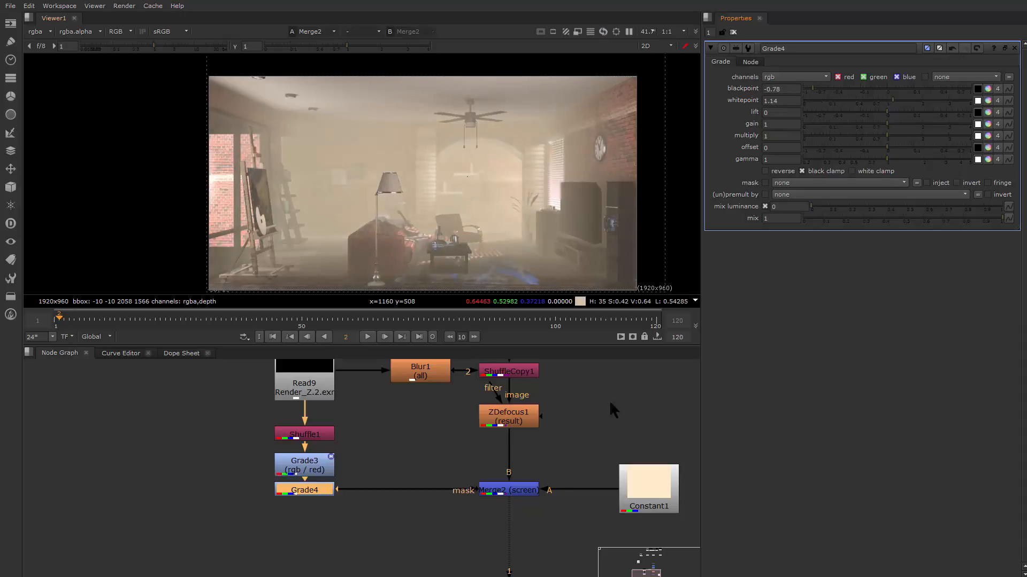
Step: Reduce the haze strength by lowering Merge2's mix to 0.07
{"action": "left_click", "coordinate": [514, 492]}
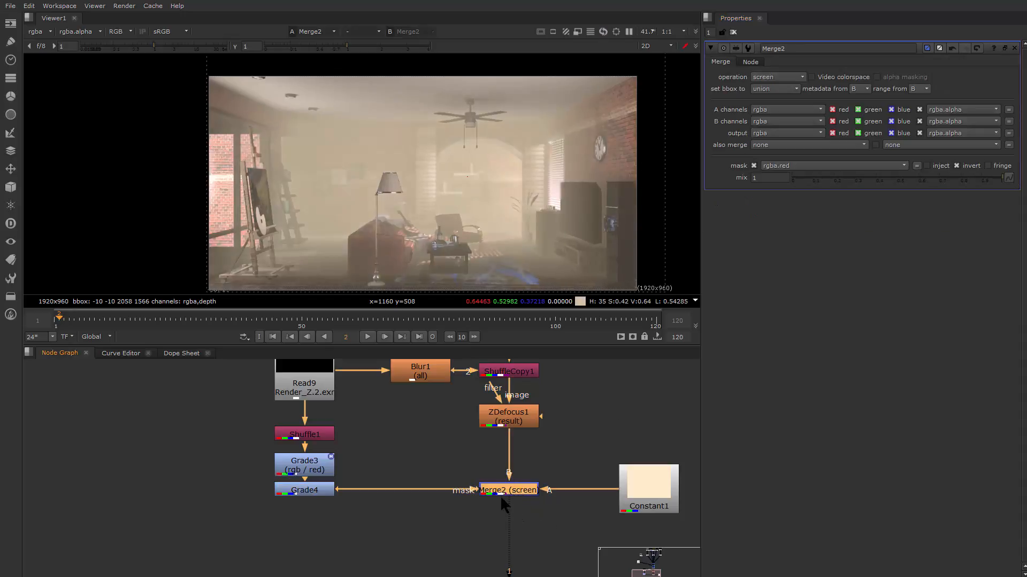
{"action": "left_click_drag", "start_coordinate": [997, 179], "coordinate": [823, 184]}
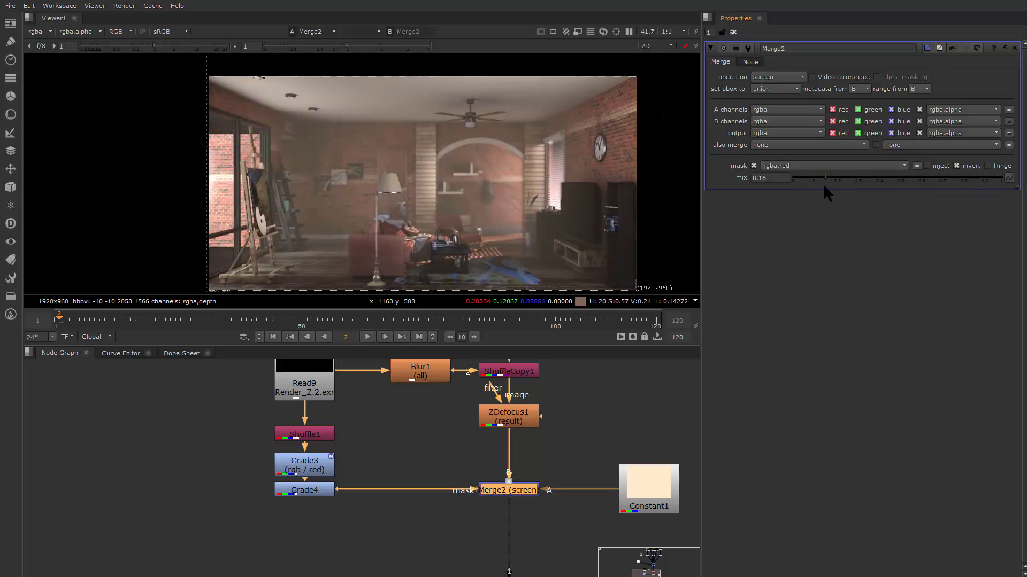
{"action": "left_click", "coordinate": [636, 495]}
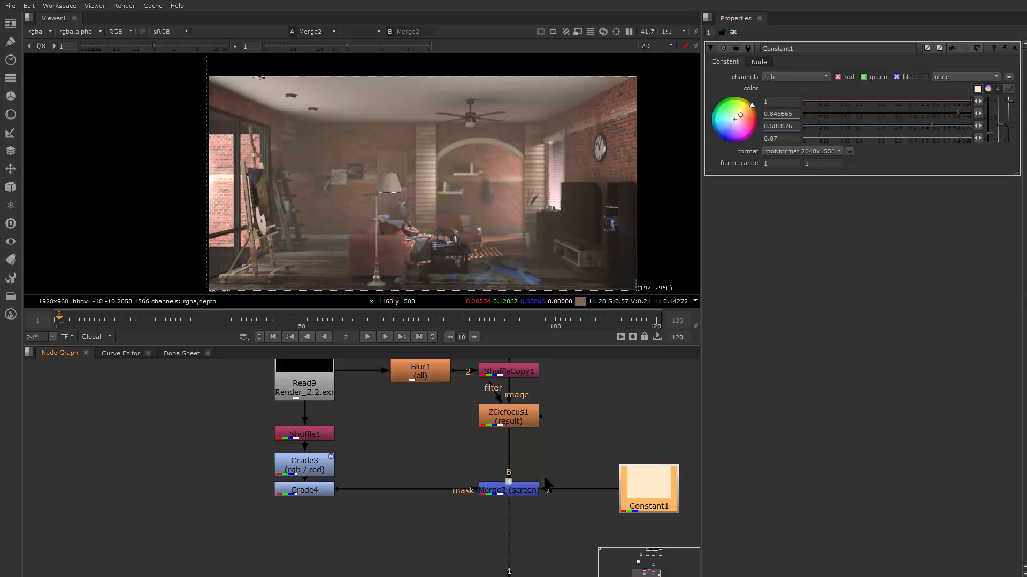
{"action": "left_click", "coordinate": [517, 489]}
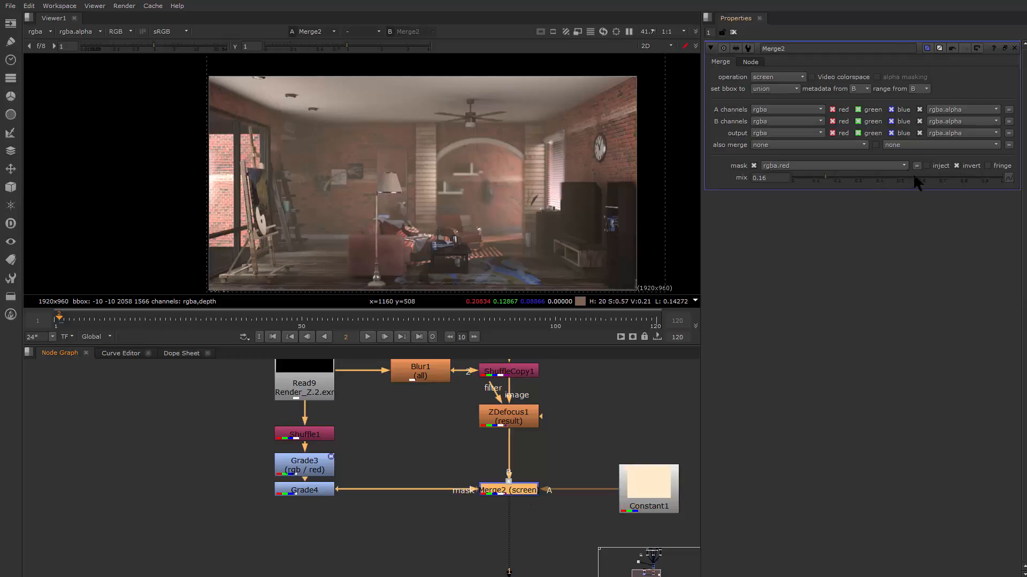
{"action": "mouse_move", "coordinate": [824, 177]}
{"action": "left_mouse_down"}
{"action": "mouse_move", "coordinate": [797, 178]}
{"action": "mouse_move", "coordinate": [807, 179]}
{"action": "left_mouse_up"}
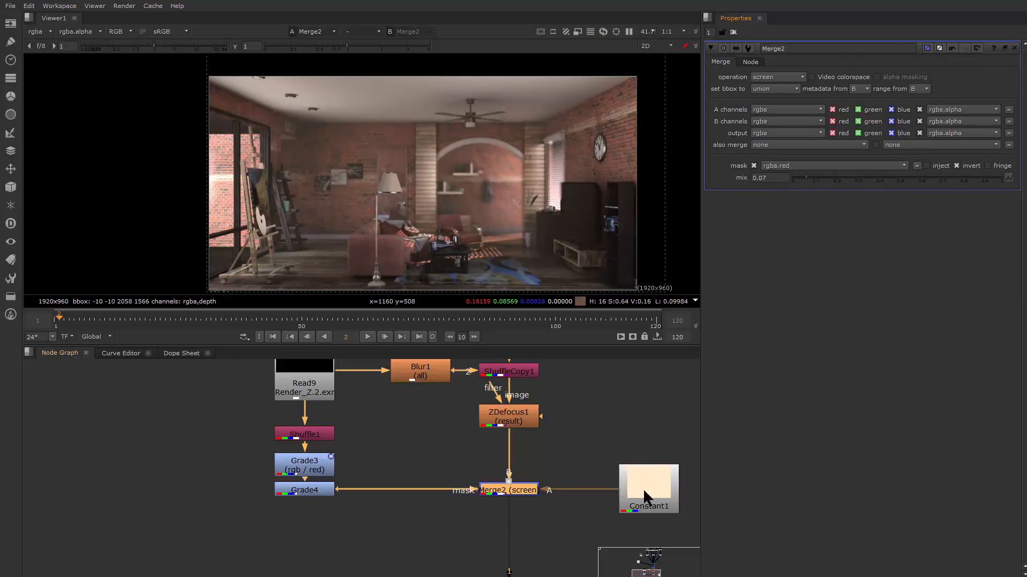
Step: Set Grade4's blackpoint to -0.21 and whitepoint to 0.68, and raise Merge2's mix to about 0.13
{"action": "left_click", "coordinate": [304, 491]}
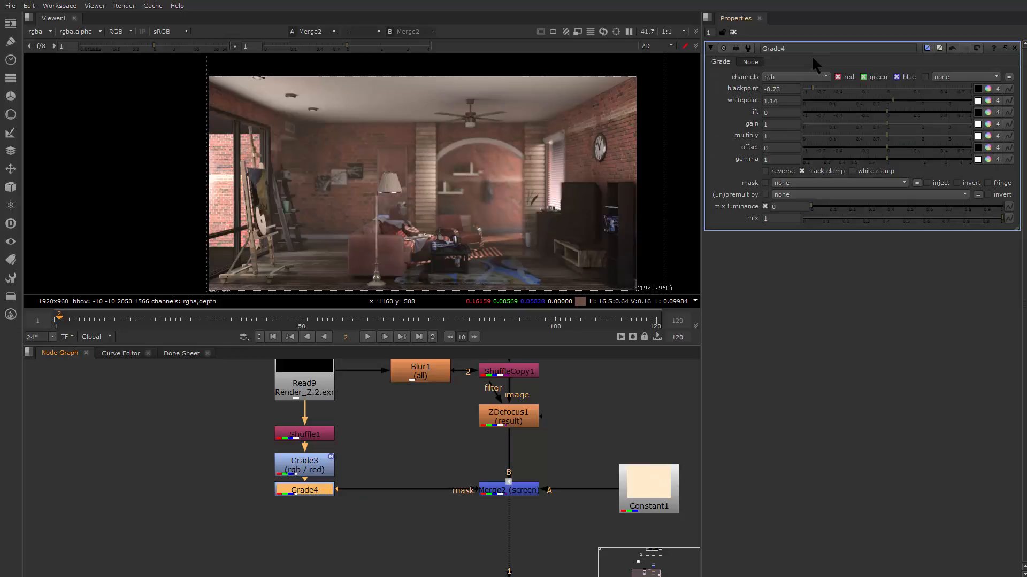
{"action": "left_click_drag", "start_coordinate": [814, 89], "coordinate": [846, 88]}
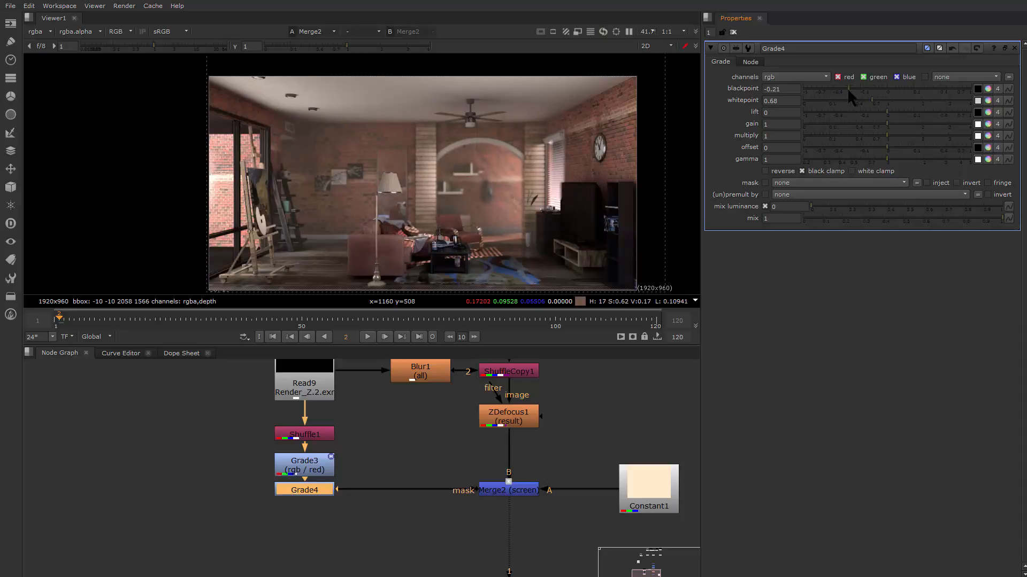
{"action": "left_click", "coordinate": [528, 493]}
{"action": "left_click_drag", "start_coordinate": [796, 172], "coordinate": [840, 177]}
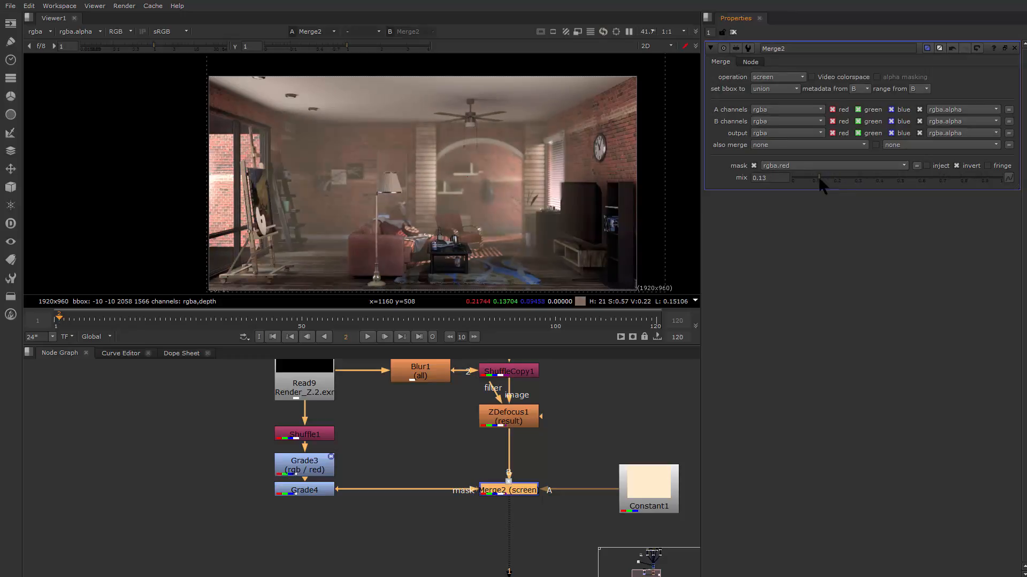
Step: Shift Constant1's color toward peach, with green 0.709778 and blue 0.53897, and inspect the haze up close
{"action": "left_click", "coordinate": [647, 488]}
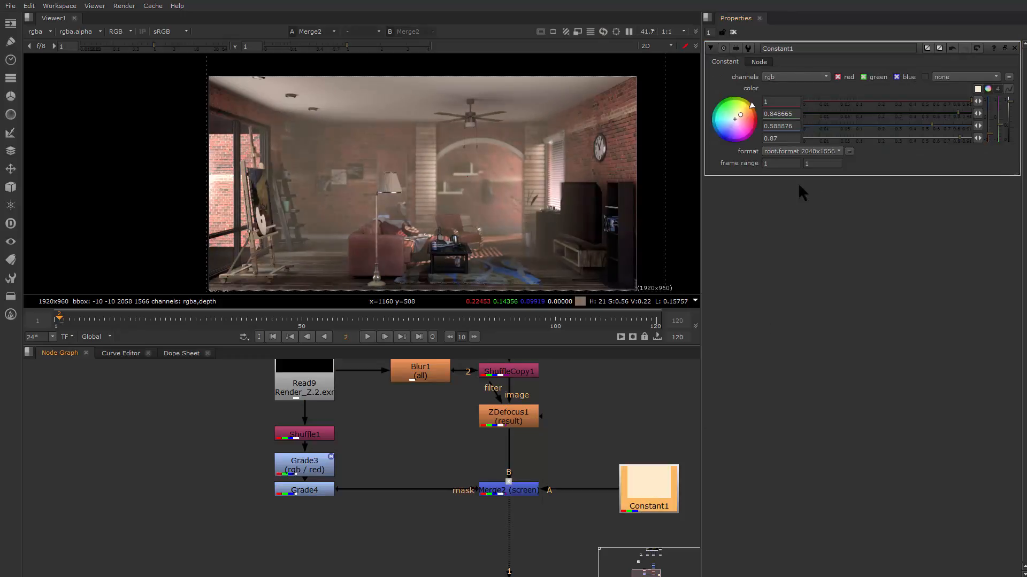
{"action": "mouse_move", "coordinate": [755, 110]}
{"action": "left_mouse_down"}
{"action": "mouse_move", "coordinate": [759, 120]}
{"action": "mouse_move", "coordinate": [741, 126]}
{"action": "mouse_move", "coordinate": [752, 122]}
{"action": "mouse_move", "coordinate": [740, 119]}
{"action": "mouse_move", "coordinate": [745, 100]}
{"action": "mouse_move", "coordinate": [743, 113]}
{"action": "left_mouse_up"}
{"action": "scroll", "coordinate": [388, 201], "scroll_direction": "up", "scroll_amount": 4}
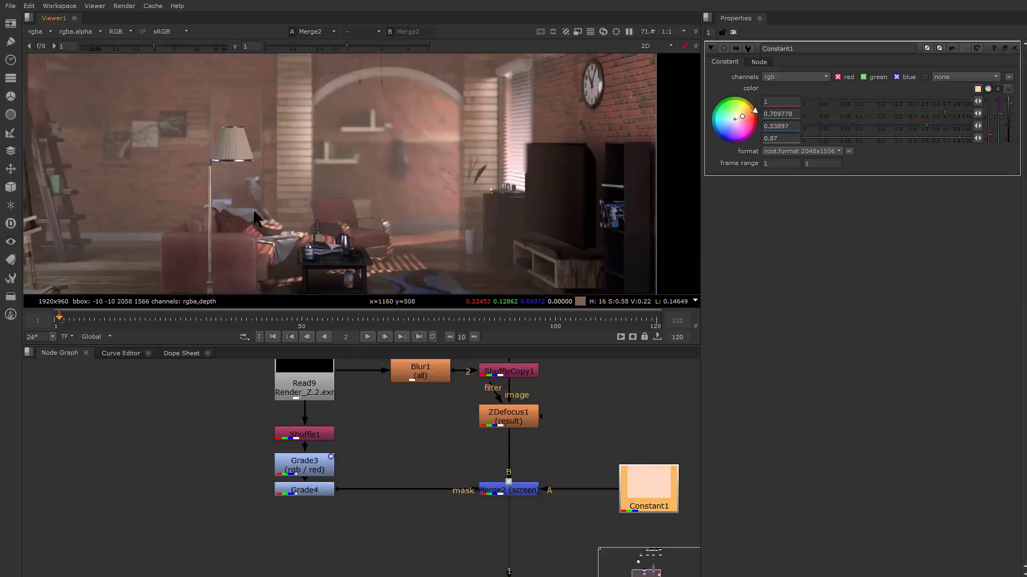
Step: Review the hazed room and the node tree, and switch to After Effects to open the colorcorrectionAndDOF composition for reference
{"action": "left_click_drag", "start_coordinate": [253, 211], "coordinate": [395, 155]}
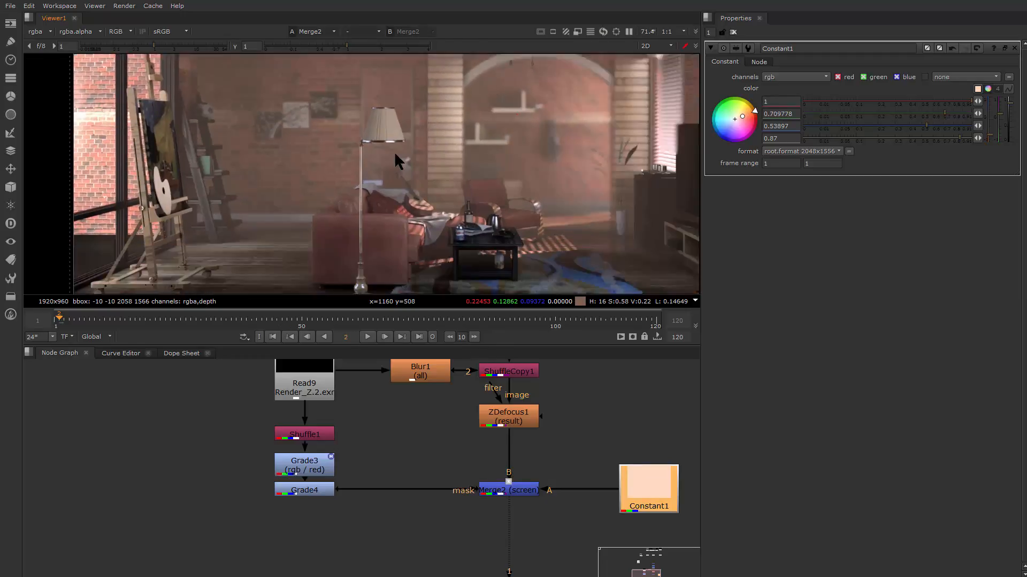
{"action": "scroll", "coordinate": [395, 155], "scroll_direction": "down", "scroll_amount": 3}
{"action": "left_click_drag", "start_coordinate": [578, 472], "coordinate": [559, 415]}
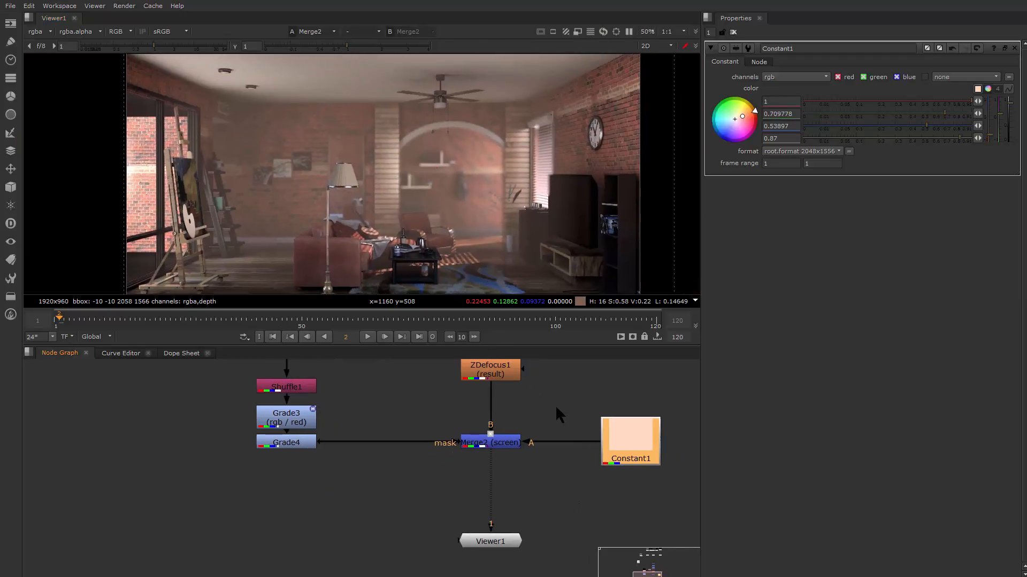
{"action": "left_click_drag", "start_coordinate": [642, 442], "coordinate": [650, 442]}
{"action": "left_click_drag", "start_coordinate": [511, 419], "coordinate": [488, 505]}
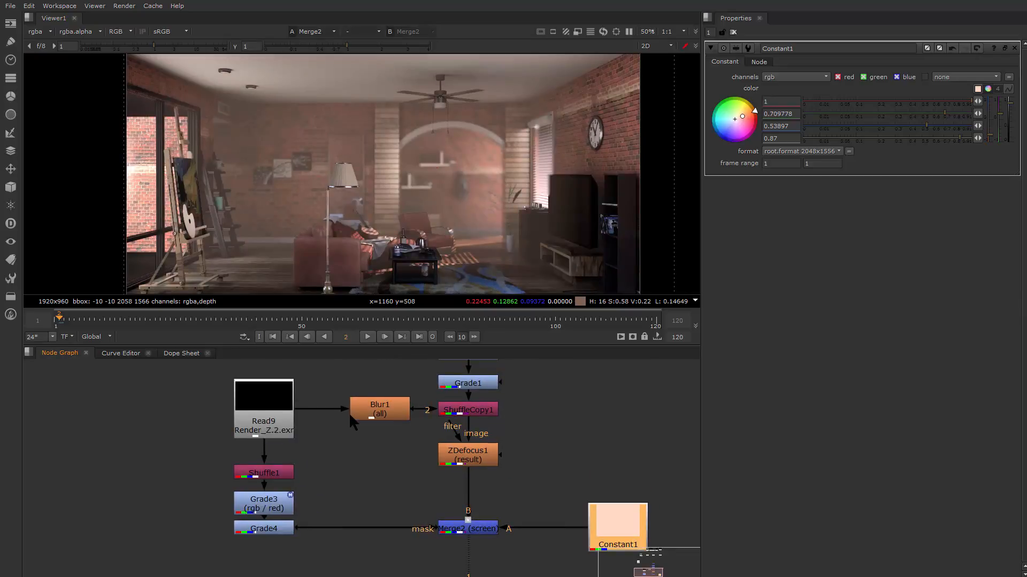
{"action": "left_click_drag", "start_coordinate": [559, 531], "coordinate": [566, 457]}
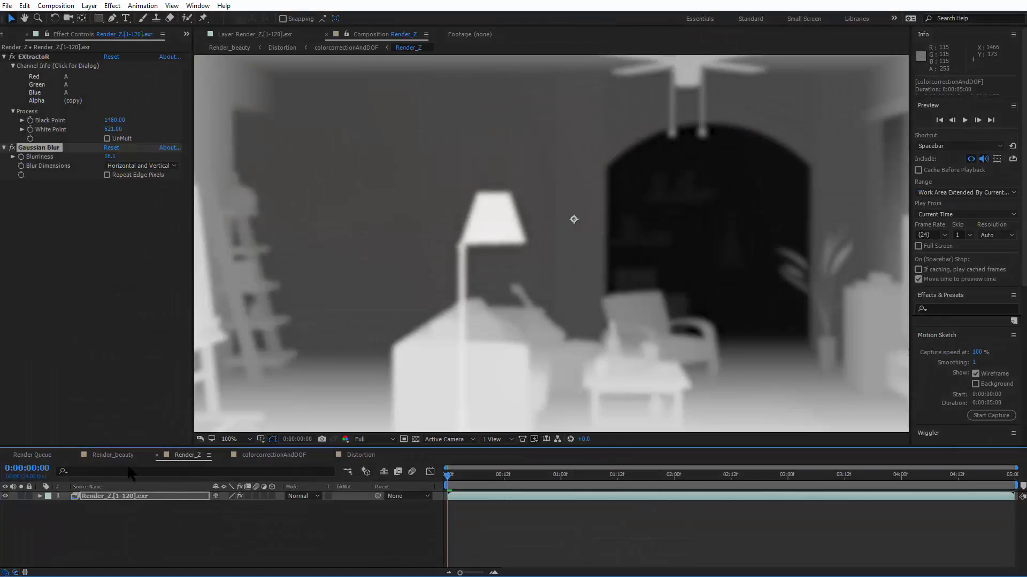
{"action": "left_click", "coordinate": [270, 455]}
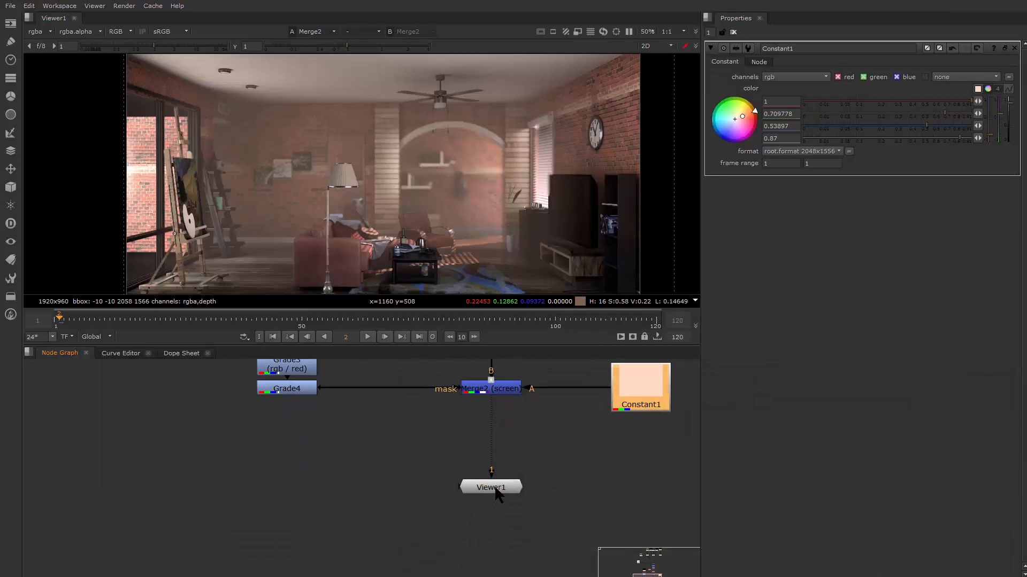
Step: Move Viewer1 further down and add a Shuffle node plus two copies of it below Merge2
{"action": "left_click_drag", "start_coordinate": [497, 493], "coordinate": [498, 570]}
{"action": "left_click", "coordinate": [407, 470]}
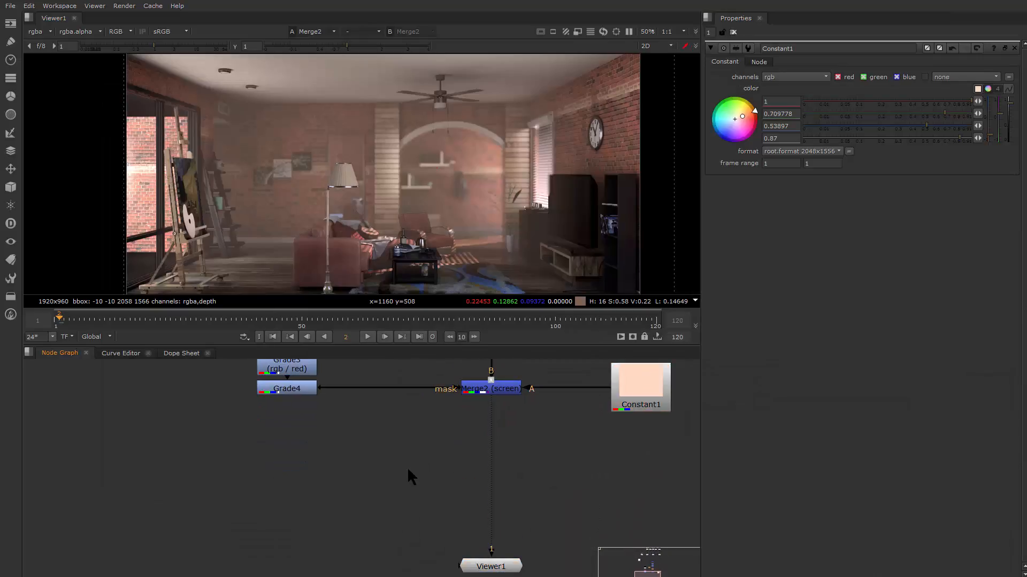
{"action": "key", "text": "Tab"}
{"action": "type", "text": "s"}
{"action": "left_click", "coordinate": [386, 499]}
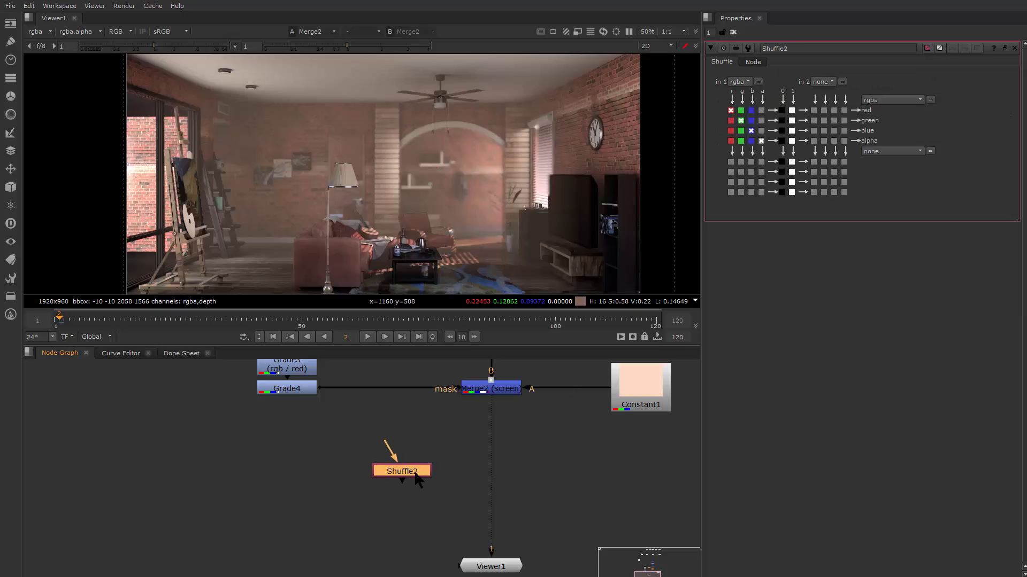
{"action": "left_click_drag", "start_coordinate": [420, 476], "coordinate": [585, 478]}
{"action": "key", "text": "ctrl+c"}
{"action": "key", "text": "ctrl+v"}
{"action": "key", "text": "ctrl+v"}
Step: Connect the three Shuffle nodes separately to Merge2's output and line them up in a row above Viewer1
{"action": "left_click_drag", "start_coordinate": [392, 490], "coordinate": [506, 489]}
{"action": "left_click", "coordinate": [460, 481]}
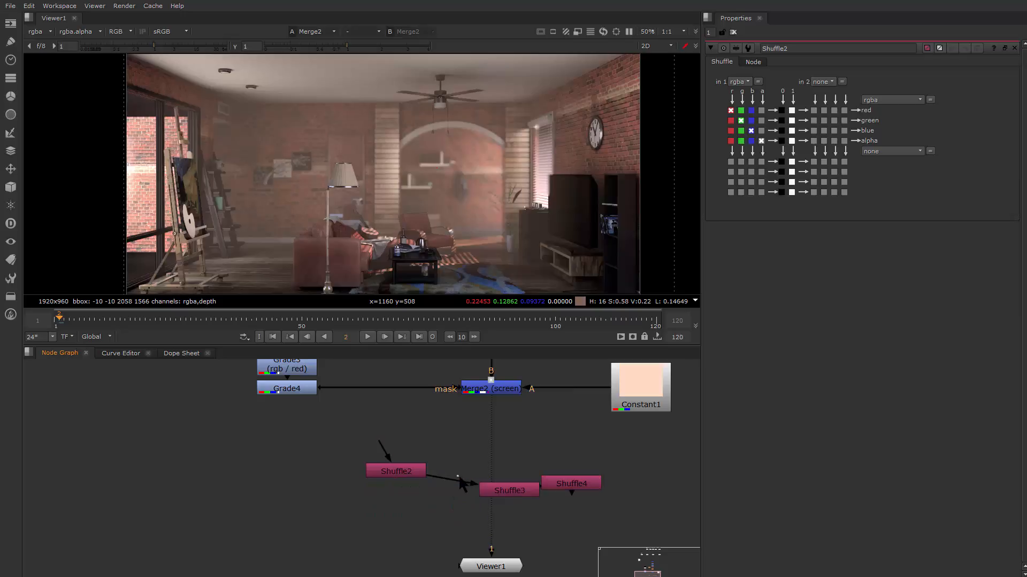
{"action": "left_click_drag", "start_coordinate": [437, 476], "coordinate": [439, 474]}
{"action": "left_click_drag", "start_coordinate": [530, 485], "coordinate": [501, 479]}
{"action": "left_click_drag", "start_coordinate": [386, 450], "coordinate": [481, 388]}
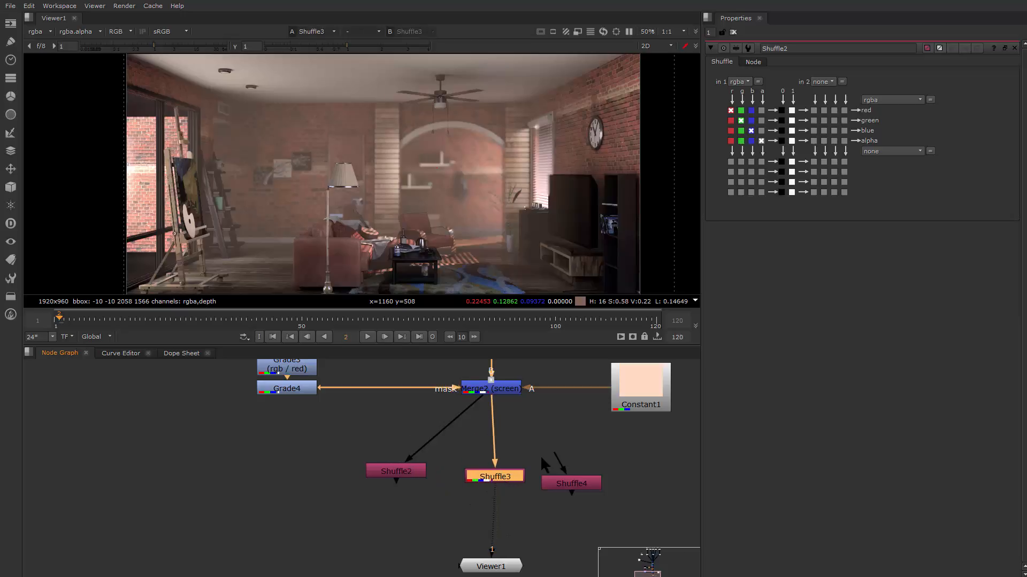
{"action": "left_click_drag", "start_coordinate": [557, 462], "coordinate": [495, 388]}
{"action": "left_click_drag", "start_coordinate": [490, 475], "coordinate": [489, 474]}
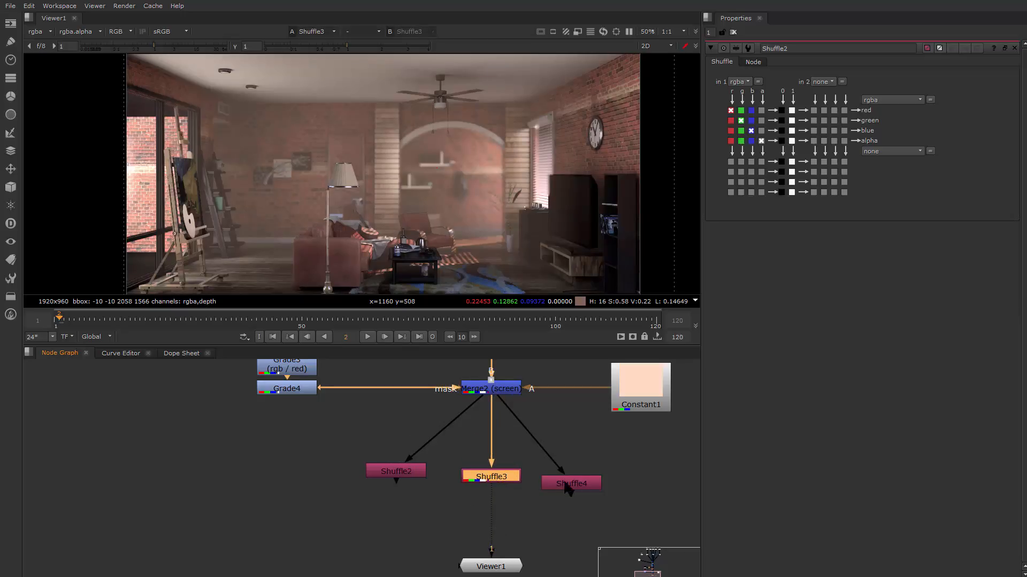
{"action": "left_click_drag", "start_coordinate": [565, 481], "coordinate": [570, 470]}
{"action": "left_click_drag", "start_coordinate": [469, 470], "coordinate": [468, 464]}
Step: Rename Shuffle2 to R, route its green and blue outputs to 0 so only red passes, and view it
{"action": "left_click", "coordinate": [397, 472]}
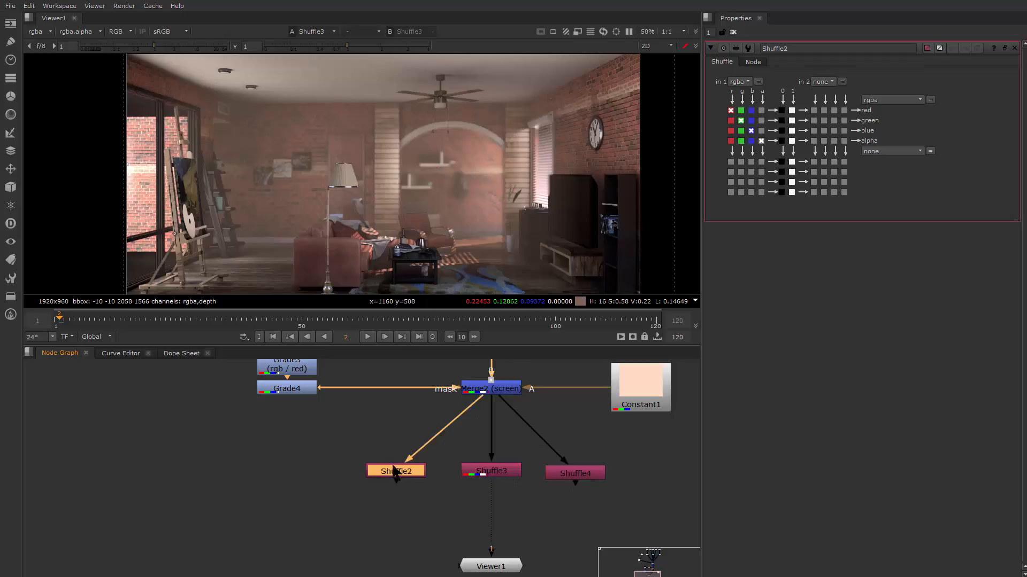
{"action": "double_click", "coordinate": [797, 49]}
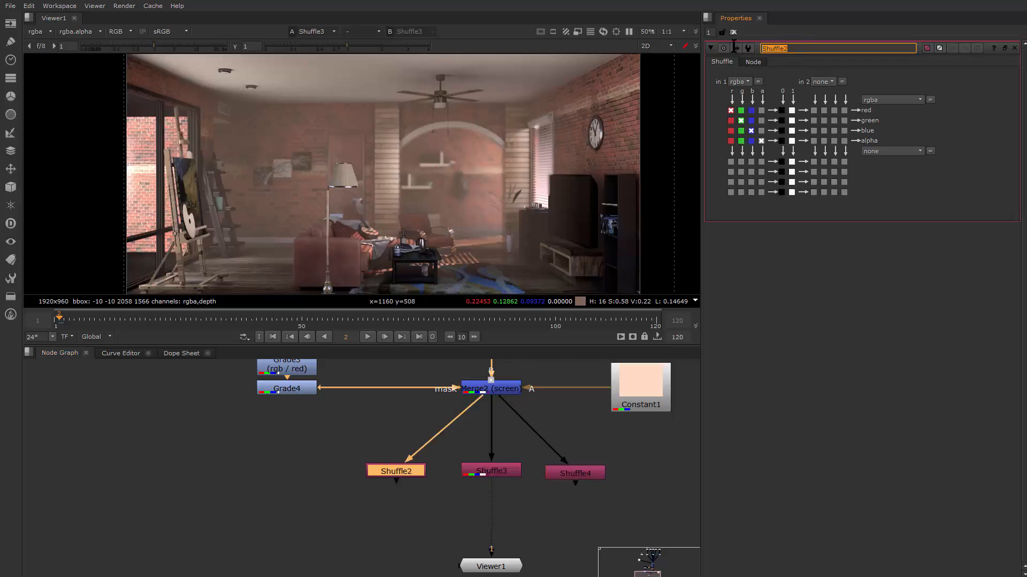
{"action": "type", "text": "R"}
{"action": "left_click", "coordinate": [408, 515]}
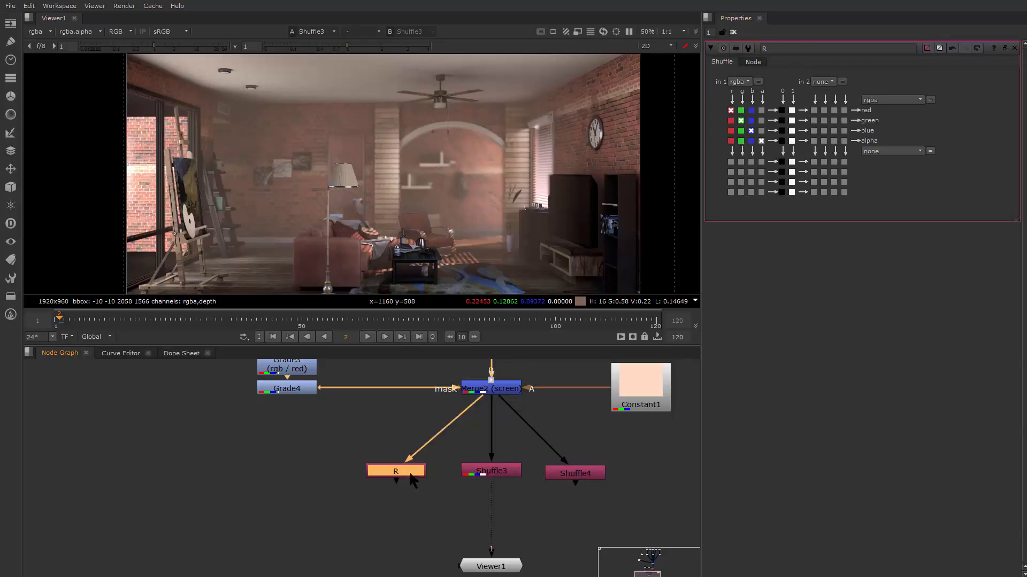
{"action": "left_click", "coordinate": [409, 473]}
{"action": "key", "text": "1"}
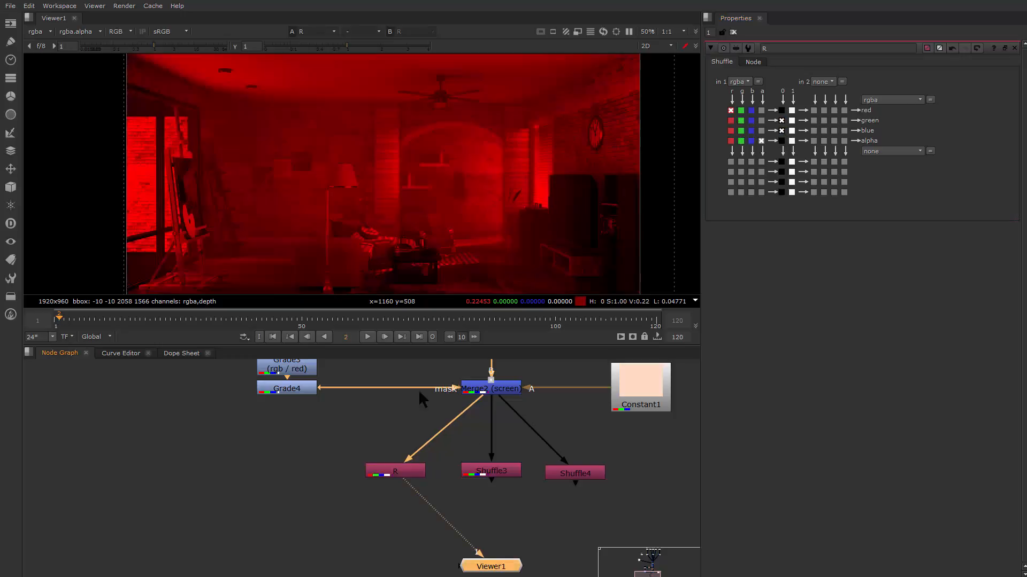
{"action": "left_click", "coordinate": [484, 474]}
{"action": "key", "text": "1"}
{"action": "left_click", "coordinate": [786, 49]}
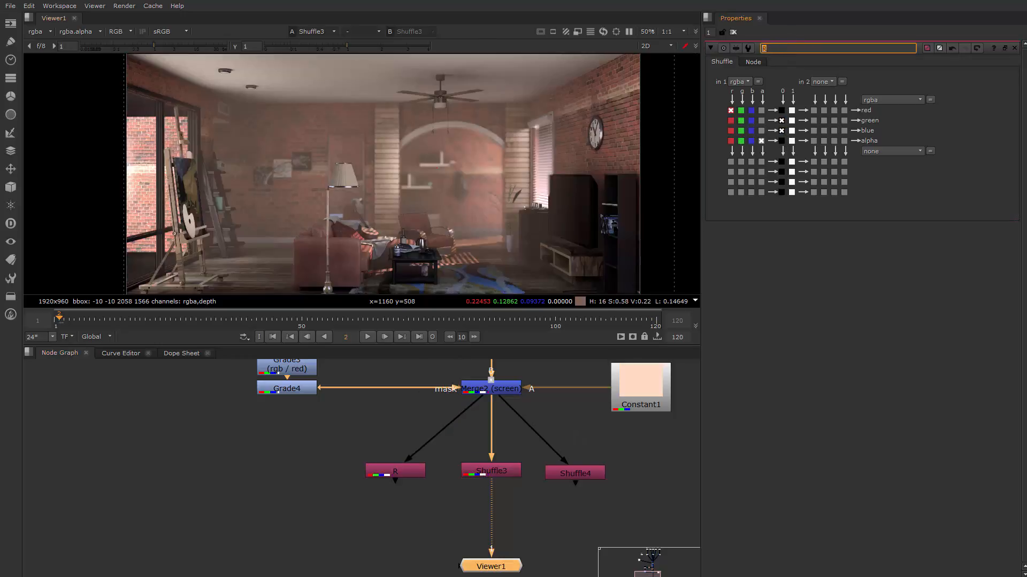
{"action": "type", "text": "g"}
{"action": "key", "text": "BackSpace"}
{"action": "type", "text": "G"}
{"action": "left_click", "coordinate": [740, 120]}
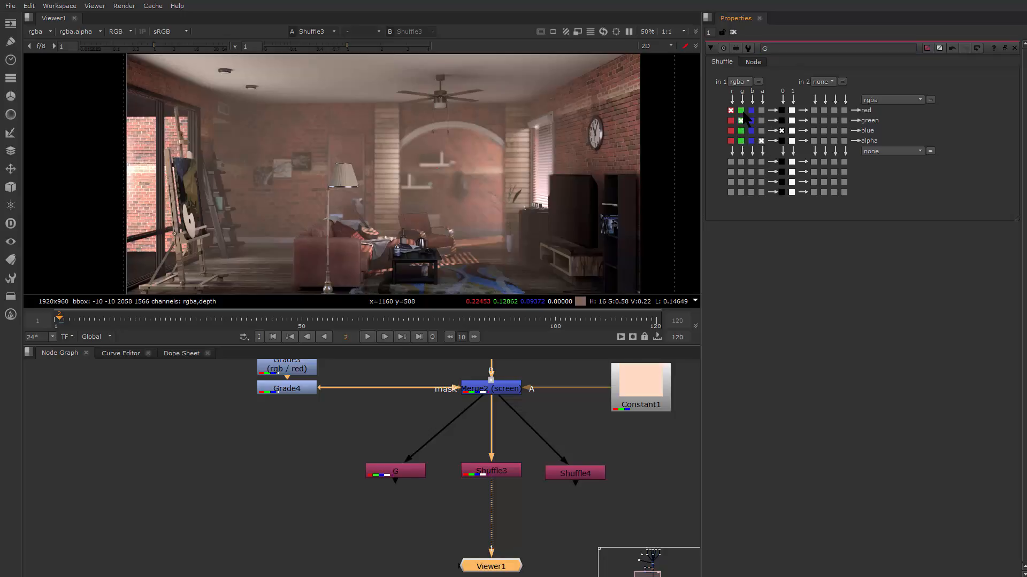
{"action": "left_click", "coordinate": [781, 110]}
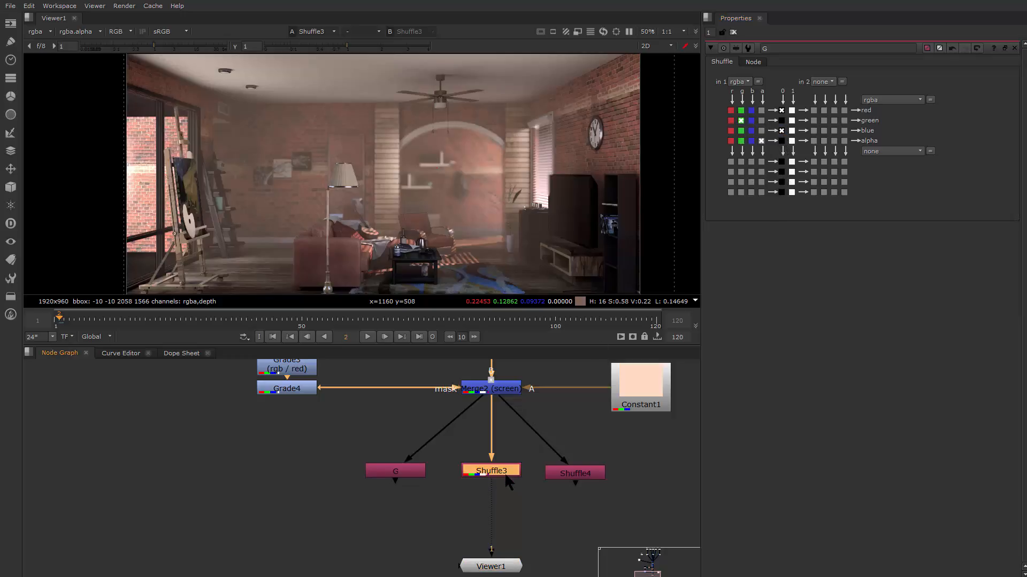
{"action": "left_click", "coordinate": [399, 472]}
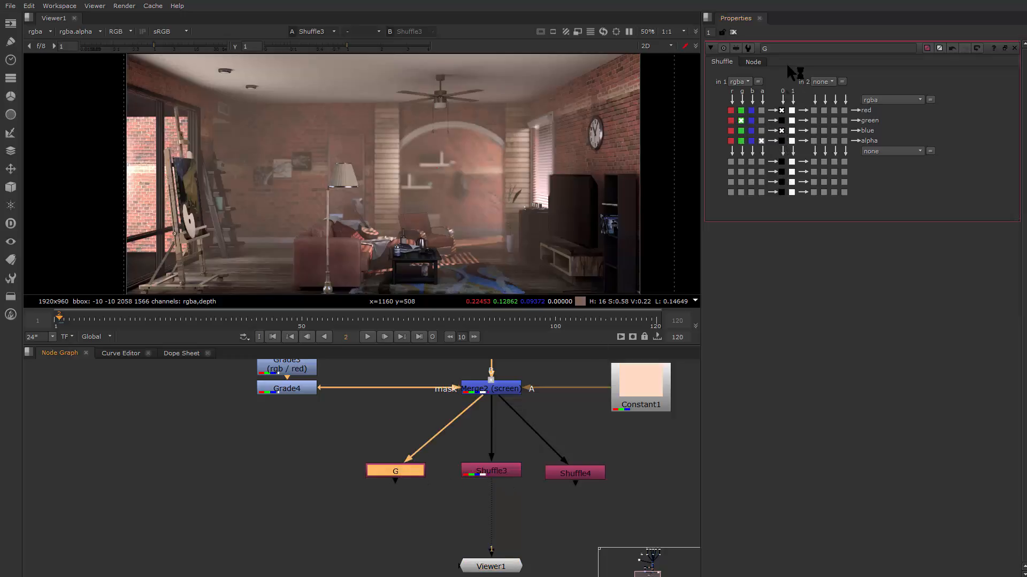
{"action": "type", "text": "R"}
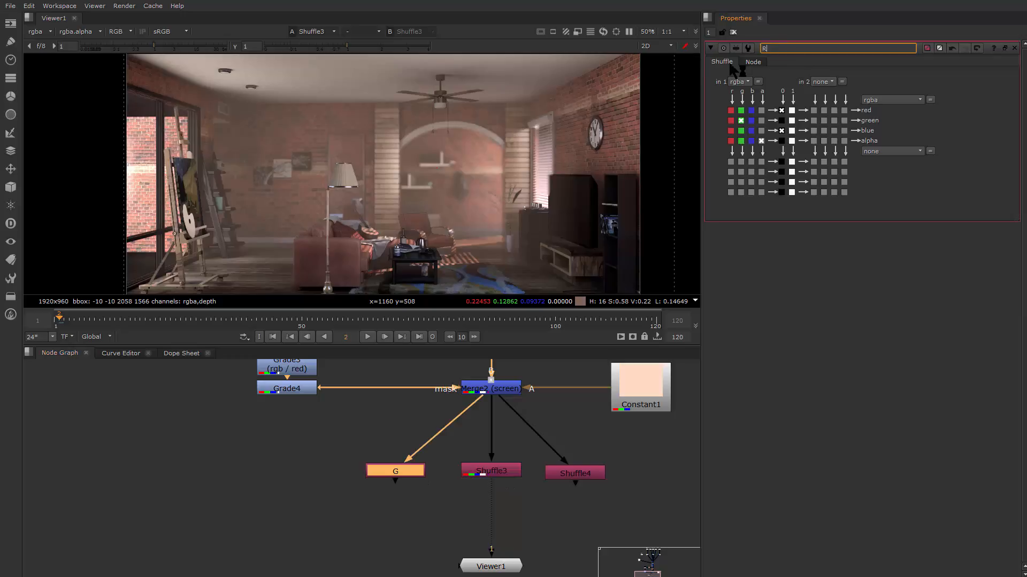
{"action": "left_click", "coordinate": [730, 111]}
{"action": "left_click", "coordinate": [781, 121]}
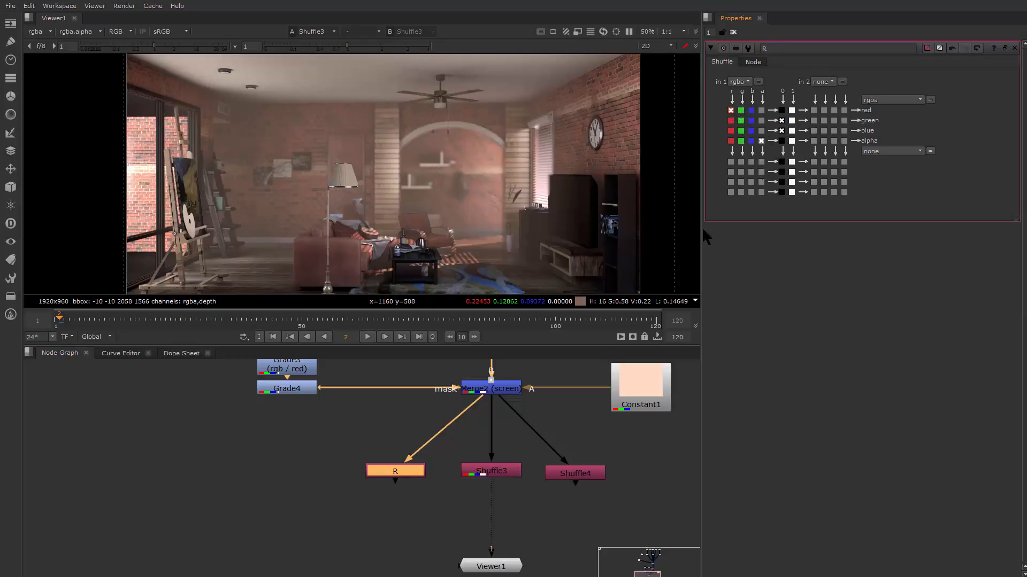
Step: Connect the R node to viewer input 1 and Shuffle3 to viewer input 2
{"action": "left_click", "coordinate": [436, 482]}
{"action": "key", "text": "1"}
{"action": "left_click", "coordinate": [479, 474]}
{"action": "key", "text": "2"}
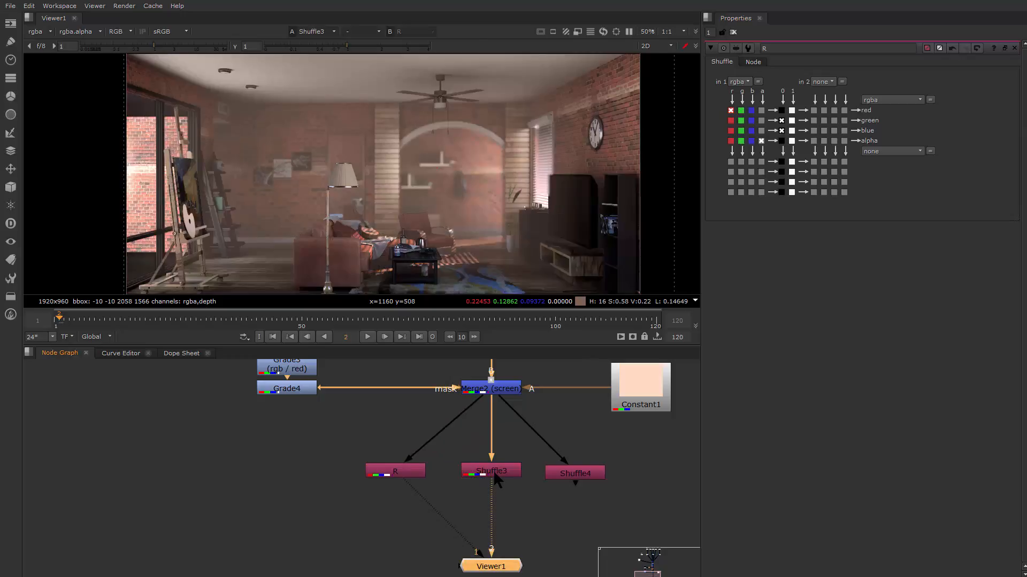
Step: Rename Shuffle3 to G and route its red and blue outputs to 0 so only green passes
{"action": "double_click", "coordinate": [493, 470]}
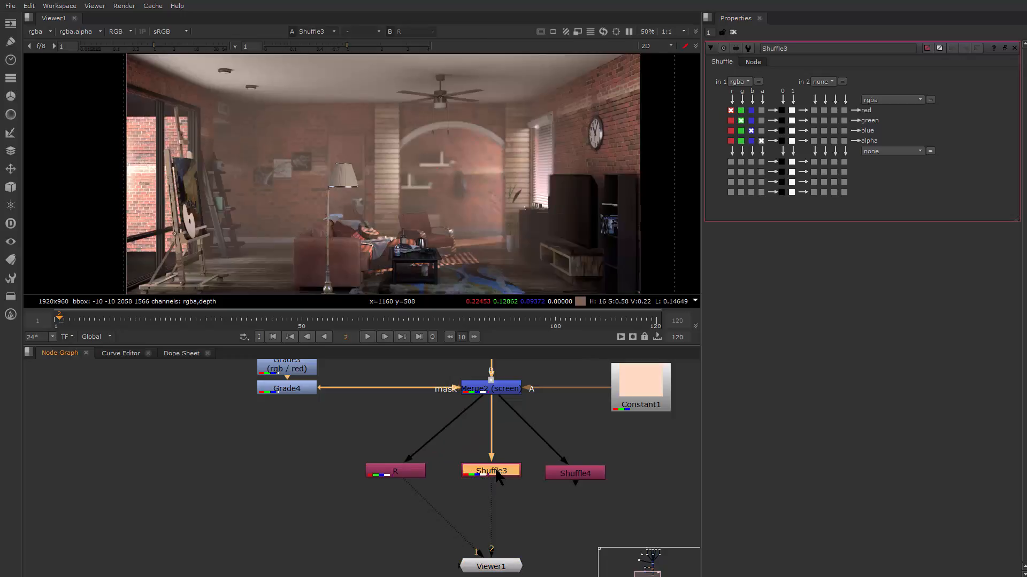
{"action": "double_click", "coordinate": [797, 48]}
{"action": "type", "text": "b"}
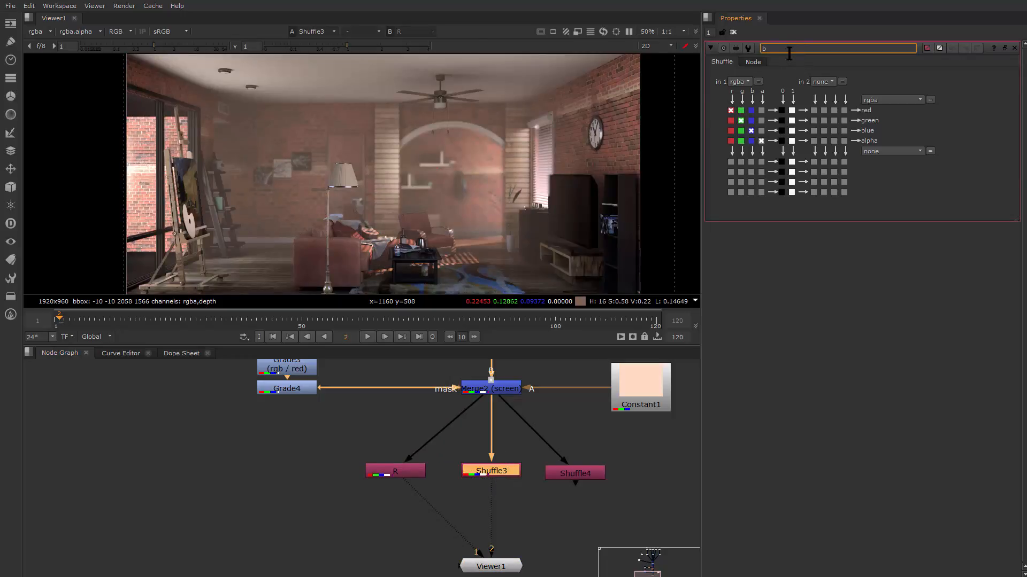
{"action": "key", "text": "Return"}
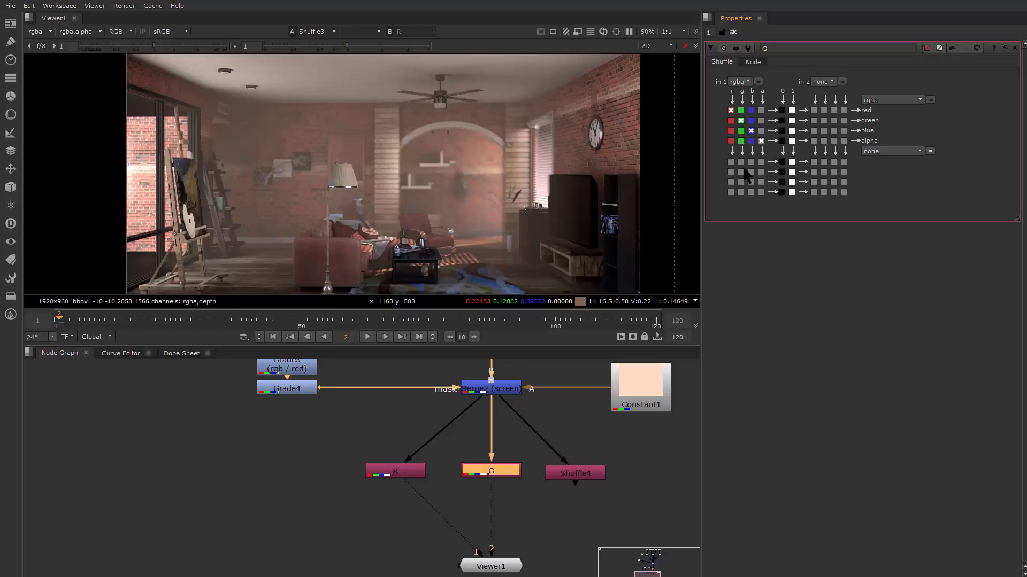
{"action": "left_click", "coordinate": [761, 111]}
{"action": "left_click", "coordinate": [781, 111]}
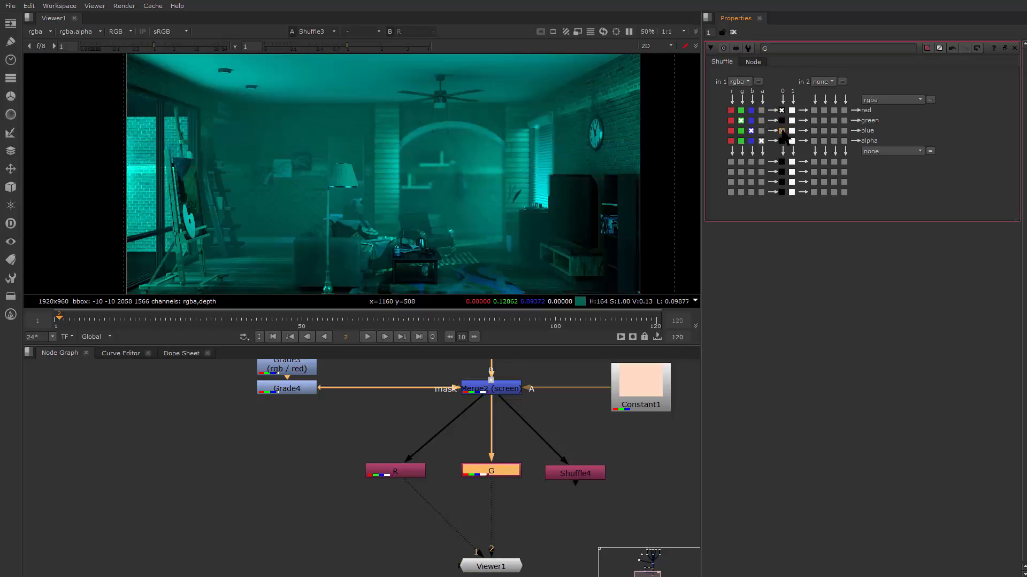
{"action": "left_click", "coordinate": [782, 130]}
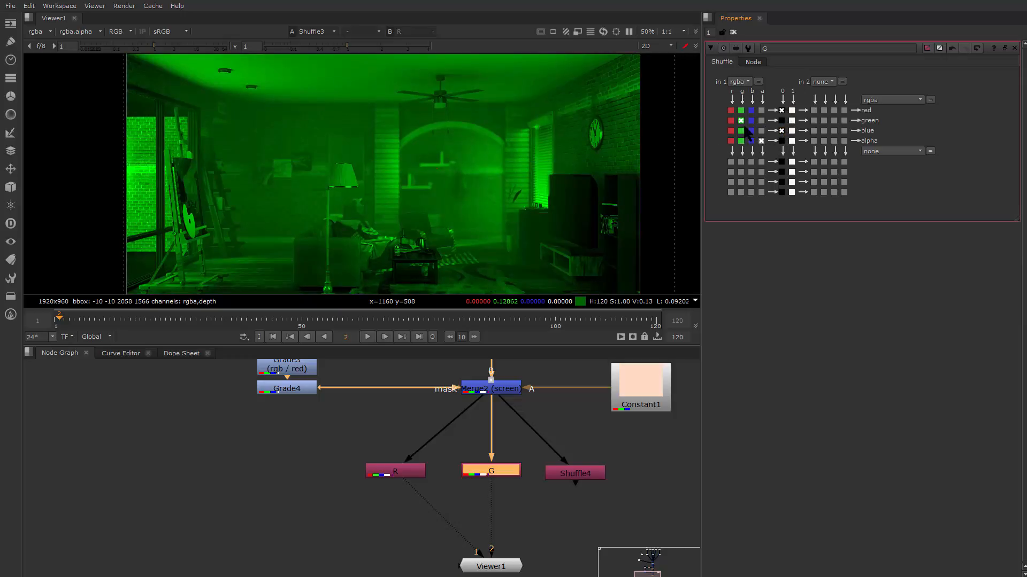
{"action": "left_click_drag", "start_coordinate": [444, 182], "coordinate": [443, 182]}
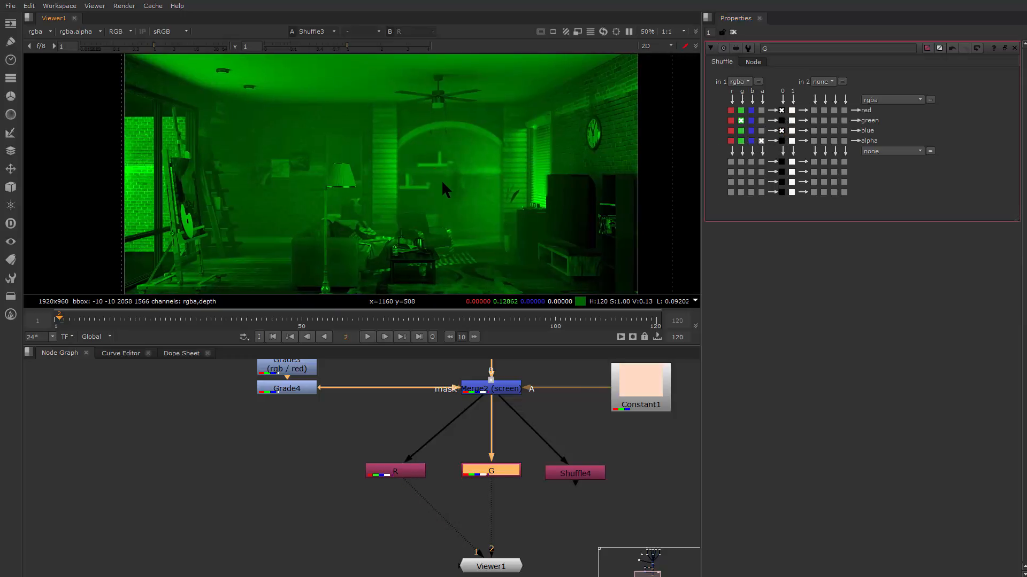
Step: Align Shuffle4 with the R and G nodes, connect it to viewer input 3, and switch between the three viewer inputs
{"action": "left_click", "coordinate": [580, 475]}
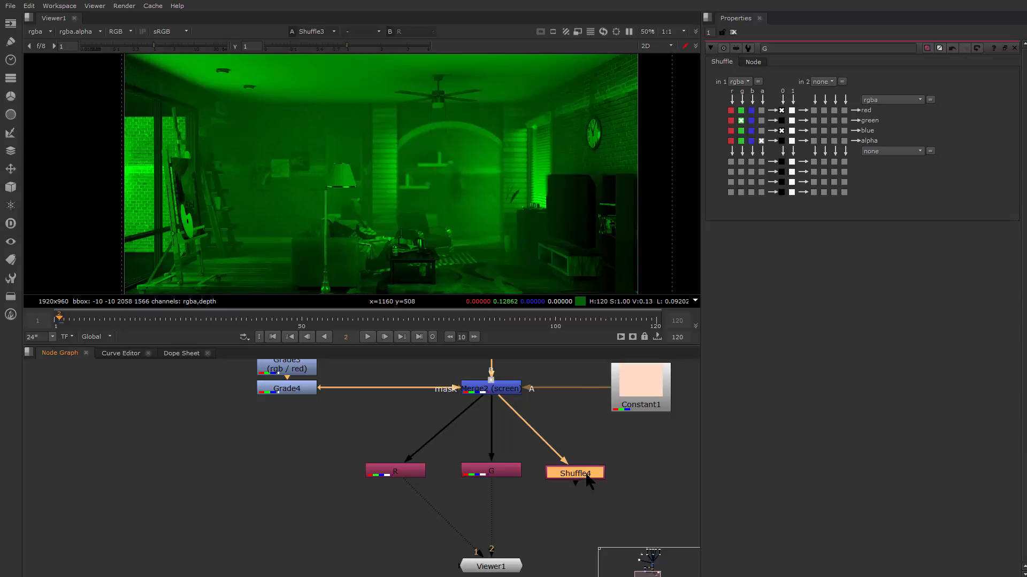
{"action": "left_click_drag", "start_coordinate": [588, 480], "coordinate": [596, 478]}
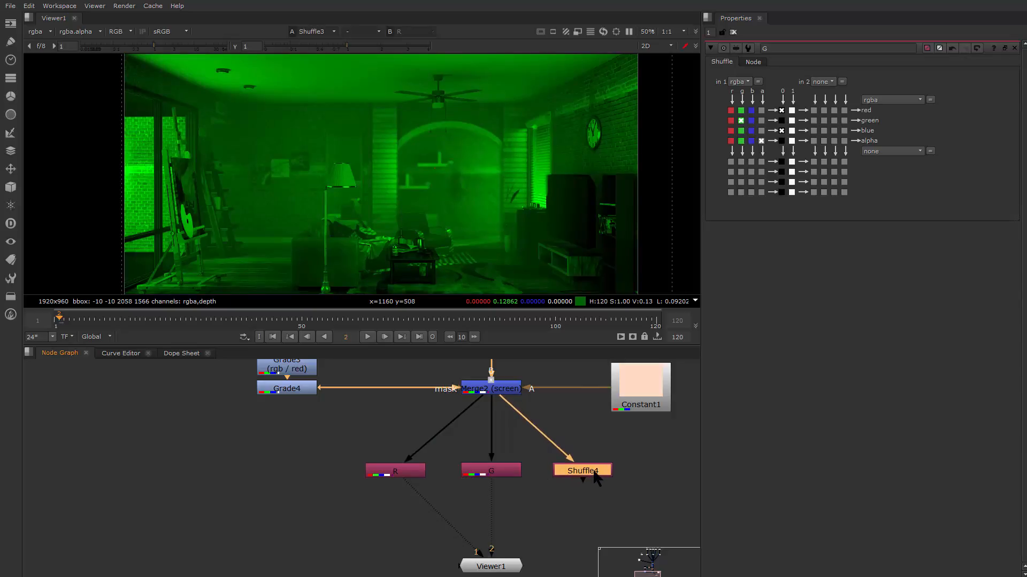
{"action": "double_click", "coordinate": [596, 478]}
{"action": "key", "text": "3"}
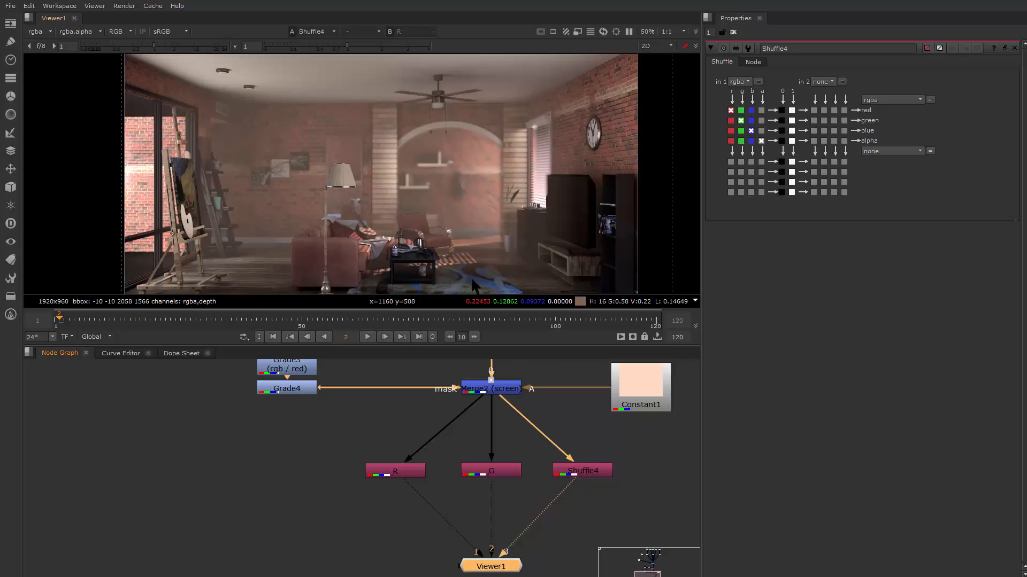
{"action": "key", "text": "2"}
{"action": "key", "text": "1"}
{"action": "key", "text": "3"}
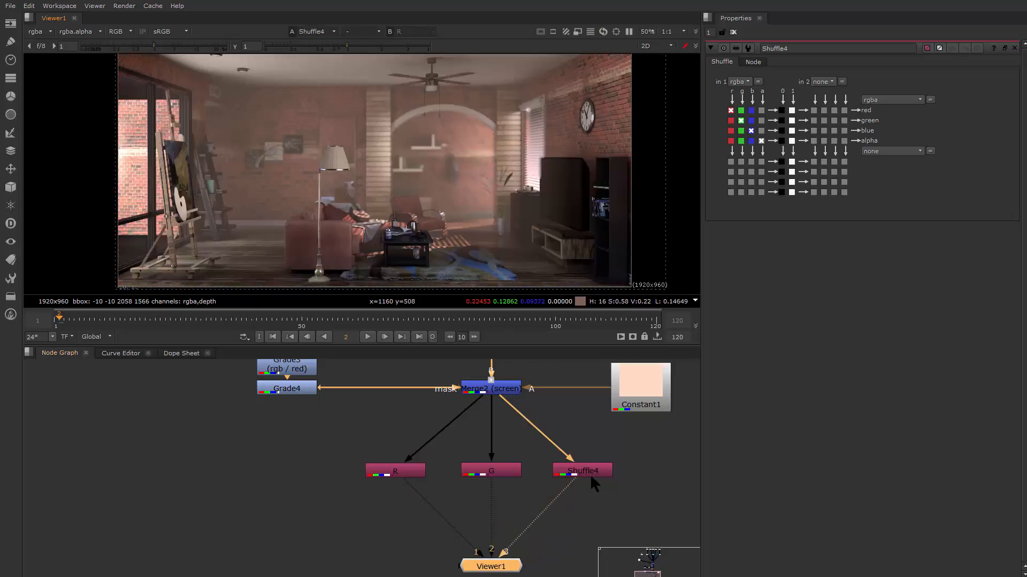
Step: Route Shuffle4's red and green outputs to 0 so only blue passes, and rename the node to B
{"action": "left_click", "coordinate": [590, 473]}
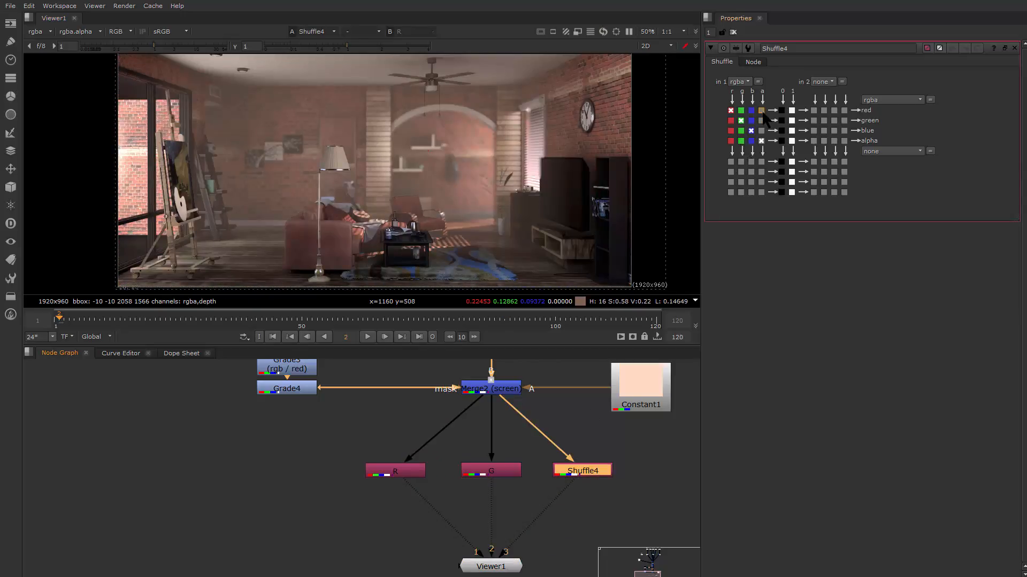
{"action": "left_click", "coordinate": [781, 120]}
{"action": "left_click", "coordinate": [781, 111]}
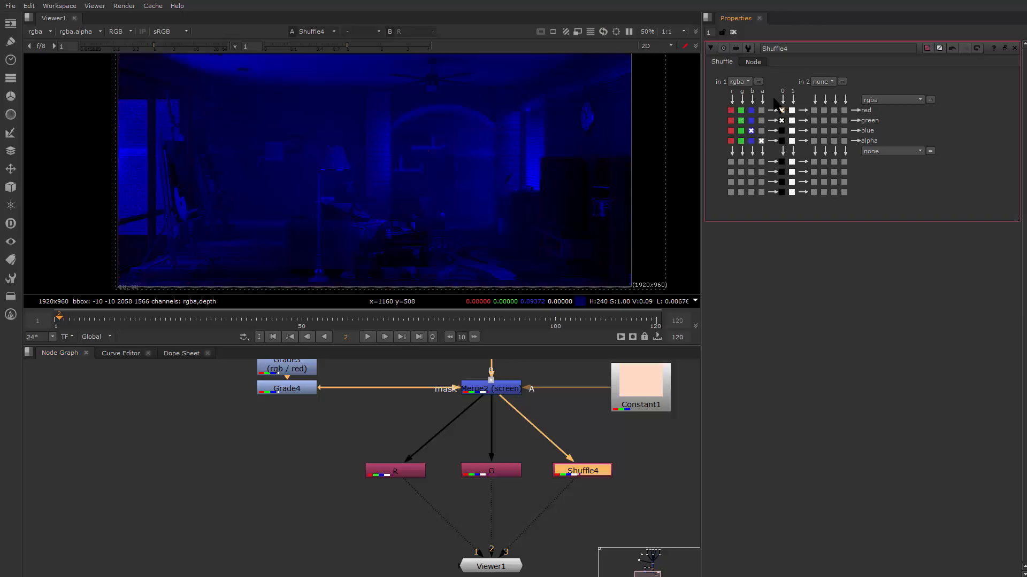
{"action": "left_click_drag", "start_coordinate": [356, 434], "coordinate": [627, 515]}
{"action": "left_click", "coordinate": [591, 476]}
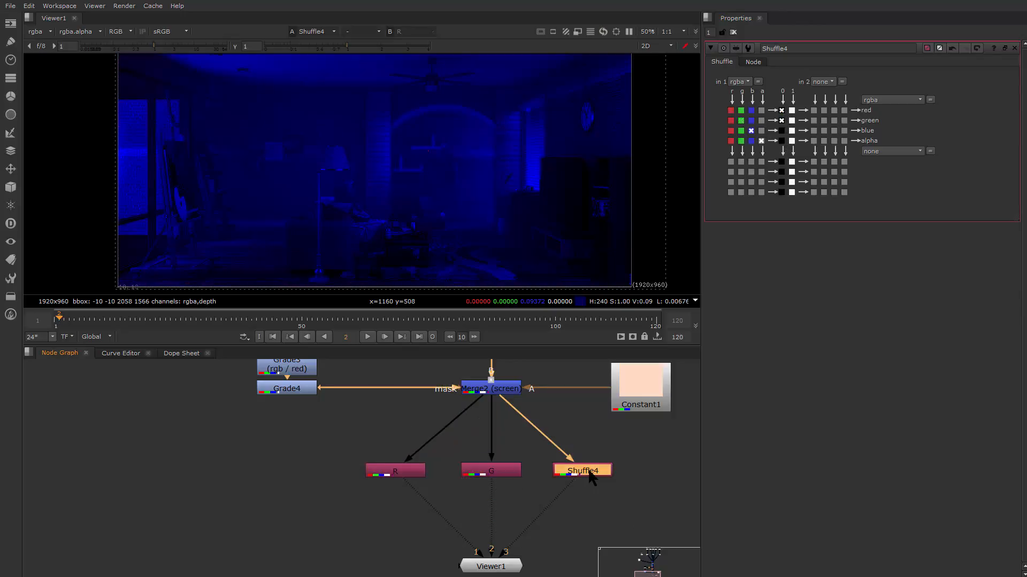
{"action": "double_click", "coordinate": [780, 48]}
{"action": "type", "text": "b"}
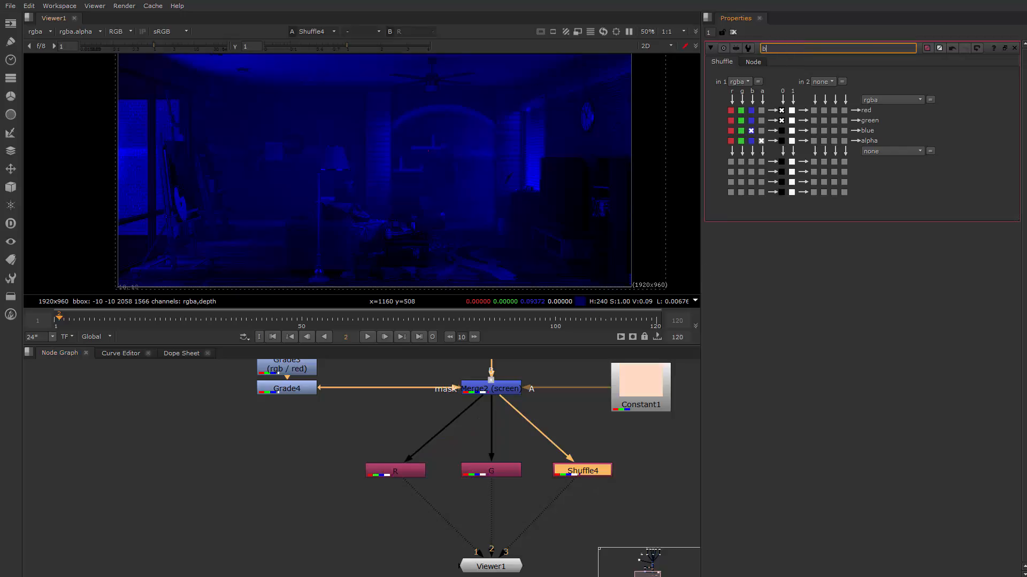
{"action": "type", "text": "B"}
Step: Merge the R, G and B nodes into one new Merge node above the Viewer and space the nodes vertically
{"action": "left_click_drag", "start_coordinate": [450, 494], "coordinate": [451, 448]}
{"action": "left_click_drag", "start_coordinate": [300, 406], "coordinate": [646, 466]}
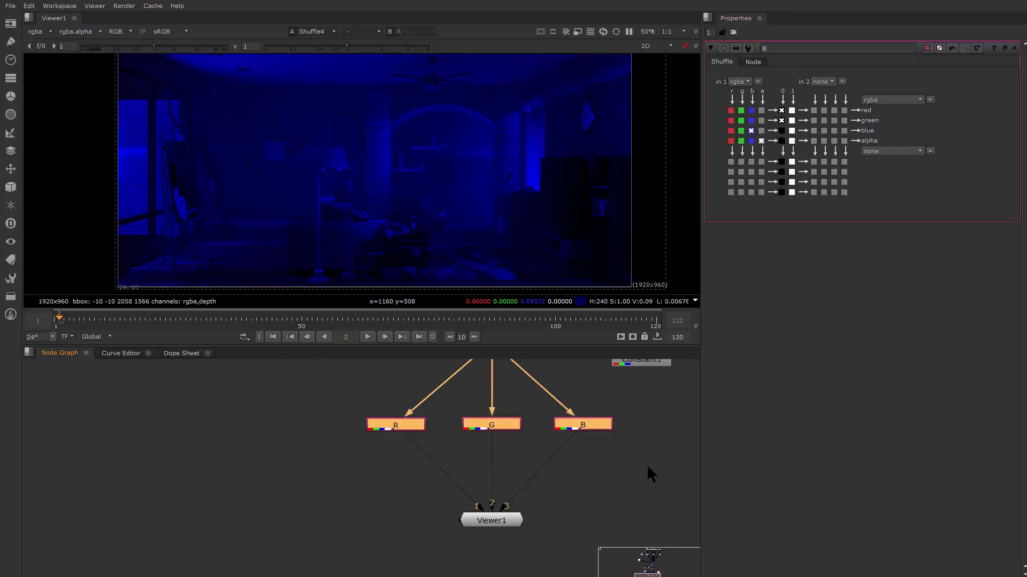
{"action": "key", "text": "m"}
{"action": "left_click_drag", "start_coordinate": [569, 458], "coordinate": [493, 482]}
{"action": "left_click_drag", "start_coordinate": [507, 529], "coordinate": [507, 546]}
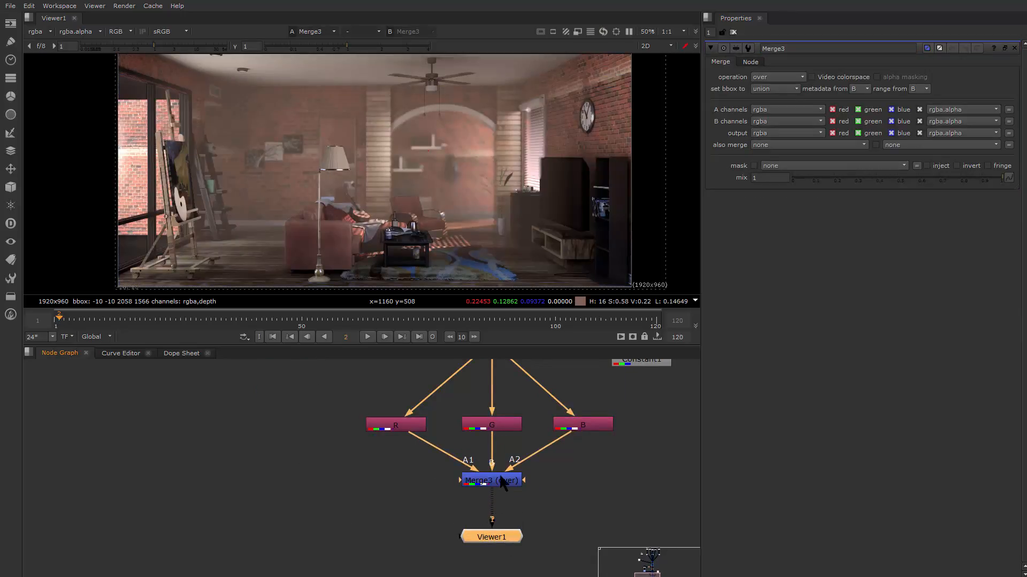
{"action": "left_click_drag", "start_coordinate": [499, 480], "coordinate": [499, 489]}
Step: Set the Merge3 operation to plus and move the merge and Viewer nodes further below the R, G and B nodes
{"action": "left_click", "coordinate": [776, 77]}
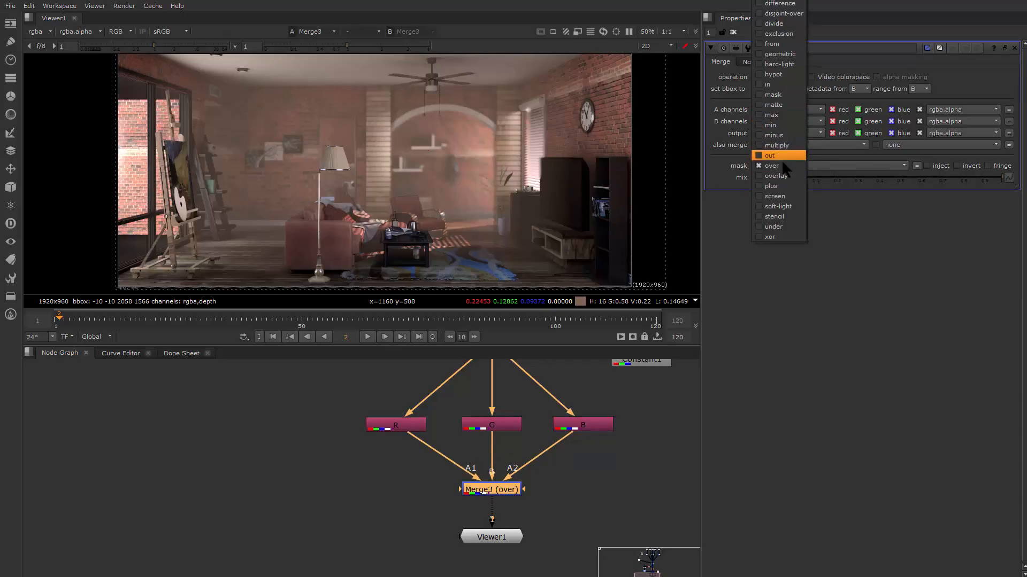
{"action": "left_click", "coordinate": [781, 186]}
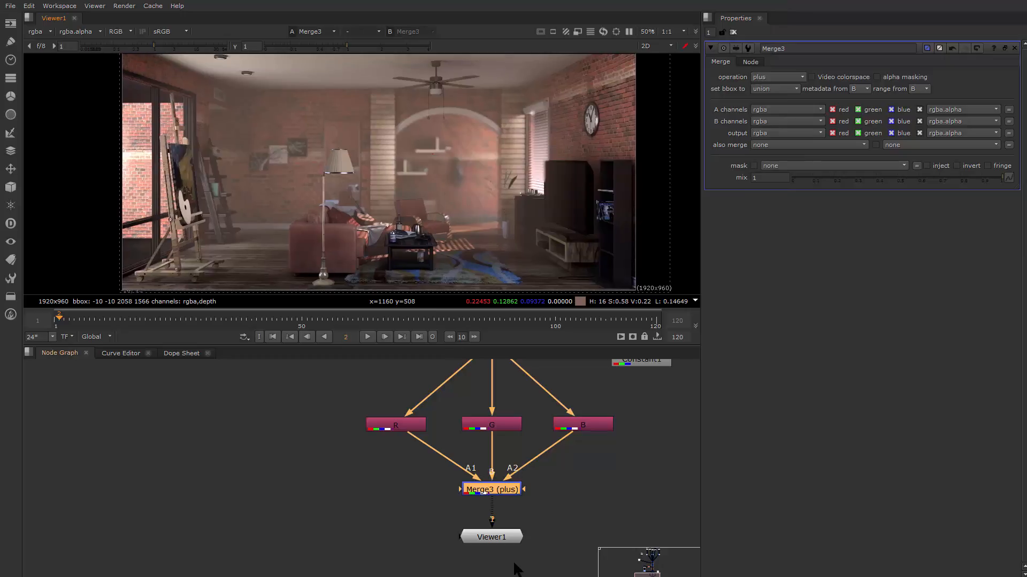
{"action": "left_click_drag", "start_coordinate": [509, 536], "coordinate": [509, 550]}
{"action": "left_click", "coordinate": [500, 489]}
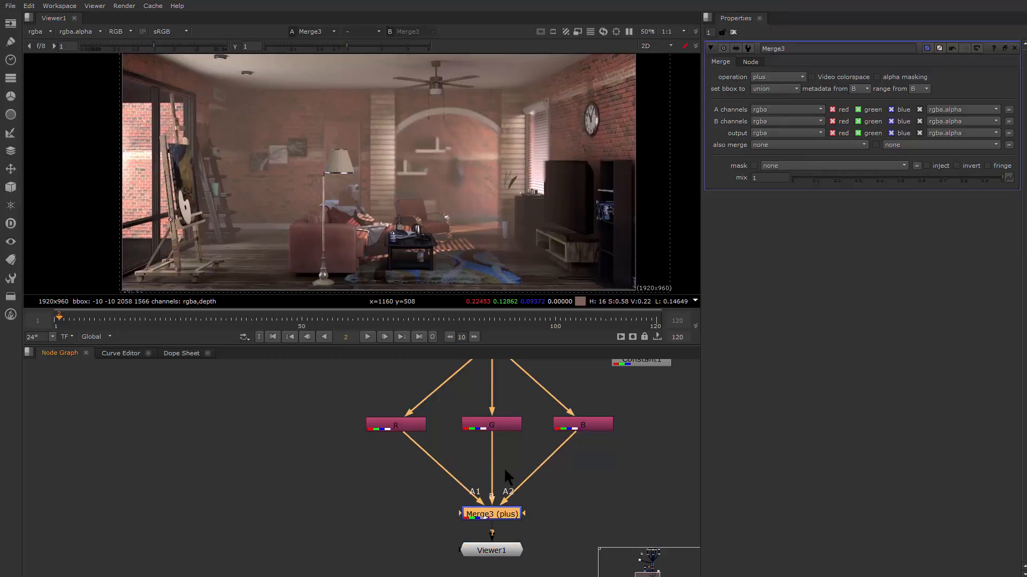
{"action": "scroll", "coordinate": [505, 470], "scroll_direction": "down", "scroll_amount": 5}
{"action": "scroll", "coordinate": [508, 467], "scroll_direction": "down", "scroll_amount": 4}
{"action": "left_click_drag", "start_coordinate": [511, 444], "coordinate": [495, 422]}
{"action": "scroll", "coordinate": [487, 452], "scroll_direction": "up", "scroll_amount": 3}
{"action": "scroll", "coordinate": [486, 452], "scroll_direction": "up", "scroll_amount": 5}
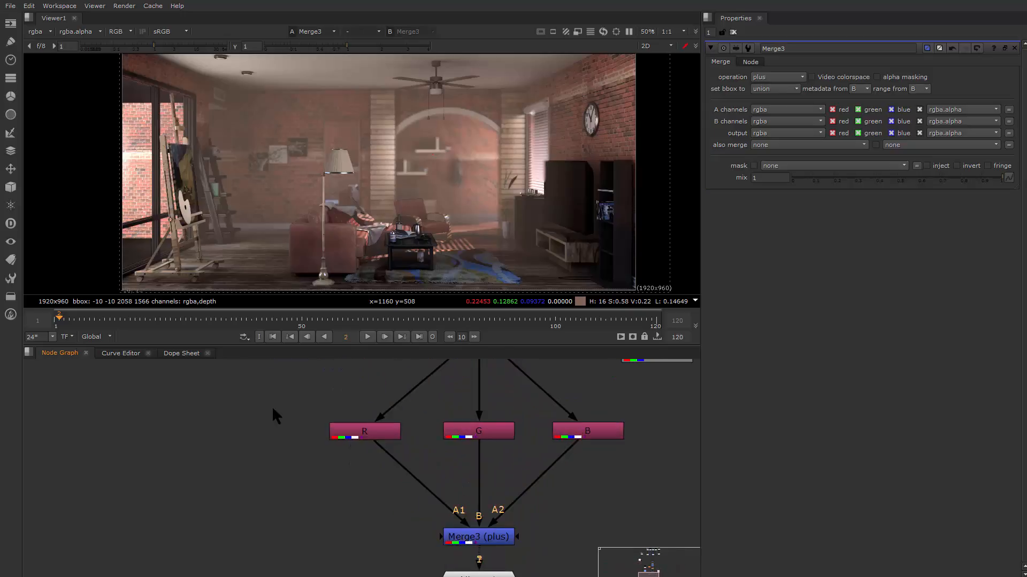
{"action": "left_click_drag", "start_coordinate": [263, 396], "coordinate": [683, 463]}
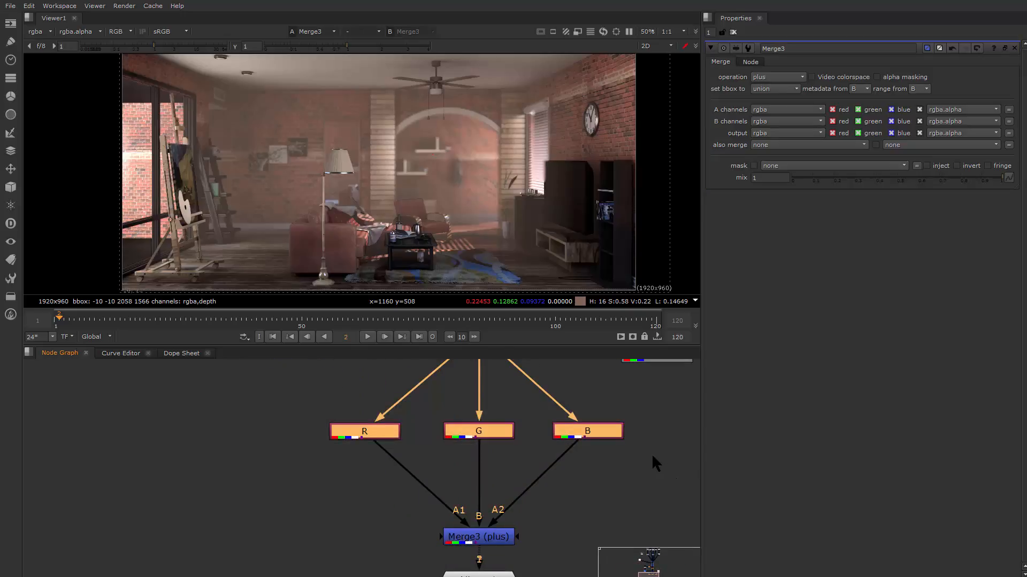
{"action": "key", "text": "Tab"}
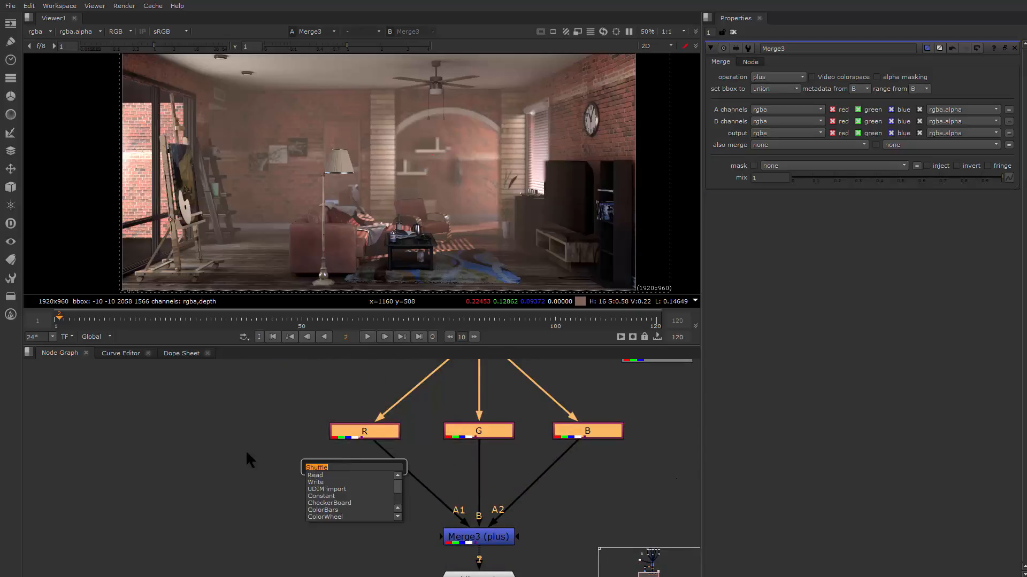
{"action": "left_click", "coordinate": [247, 452]}
Step: Add a LensDistortion node between the R node and Merge3, placed slightly below R
{"action": "left_click", "coordinate": [363, 430]}
{"action": "key", "text": "Tab"}
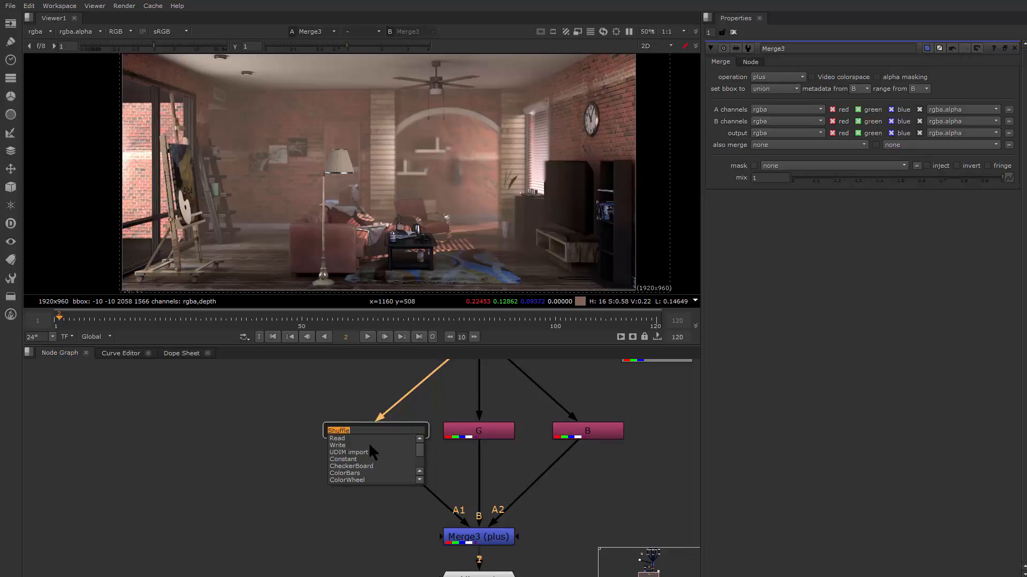
{"action": "type", "text": "DI"}
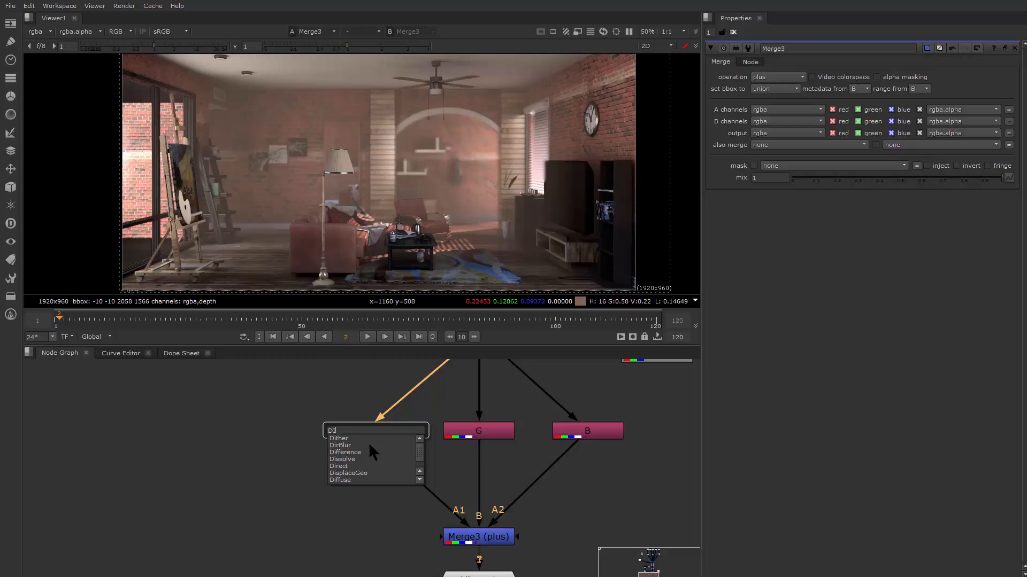
{"action": "type", "text": "ST"}
{"action": "key", "text": "BackSpace"}
{"action": "key", "text": "BackSpace"}
{"action": "key", "text": "BackSpace"}
{"action": "key", "text": "BackSpace"}
{"action": "type", "text": "L"}
{"action": "key", "text": "BackSpace"}
{"action": "type", "text": "lens"}
{"action": "key", "text": "Return"}
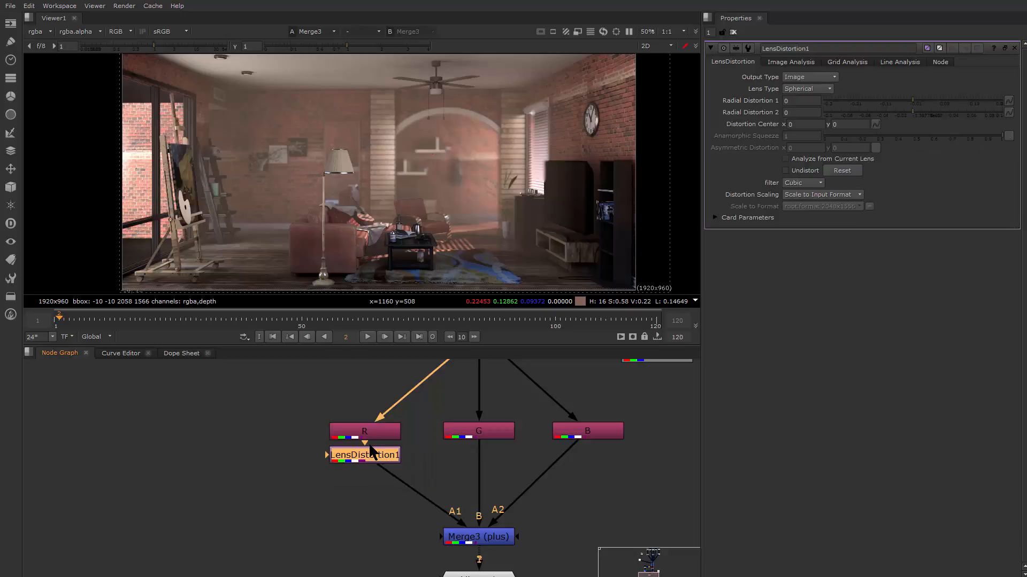
{"action": "left_click_drag", "start_coordinate": [387, 457], "coordinate": [388, 464]}
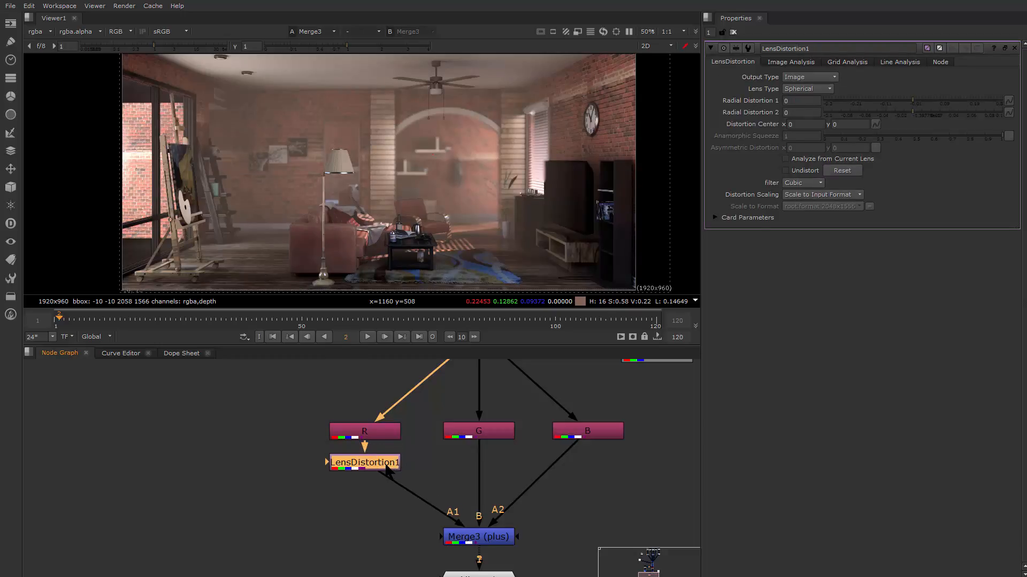
Step: Try Radial Distortion 1 values of 0.09, 0.02 and 0.005 on LensDistortion1
{"action": "left_click_drag", "start_coordinate": [909, 101], "coordinate": [939, 100]}
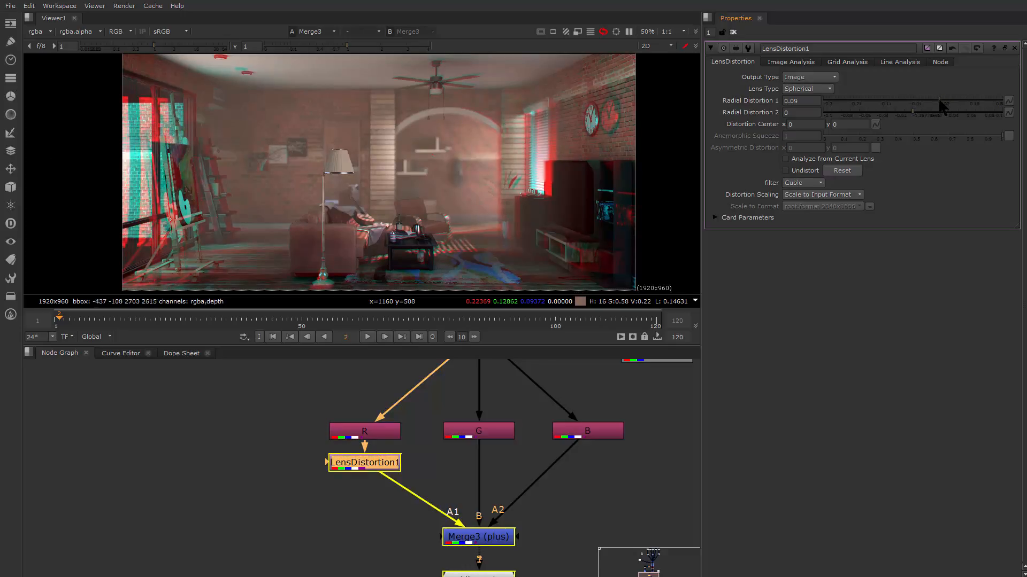
{"action": "left_click", "coordinate": [809, 103]}
{"action": "left_click_drag", "start_coordinate": [808, 105], "coordinate": [757, 117]}
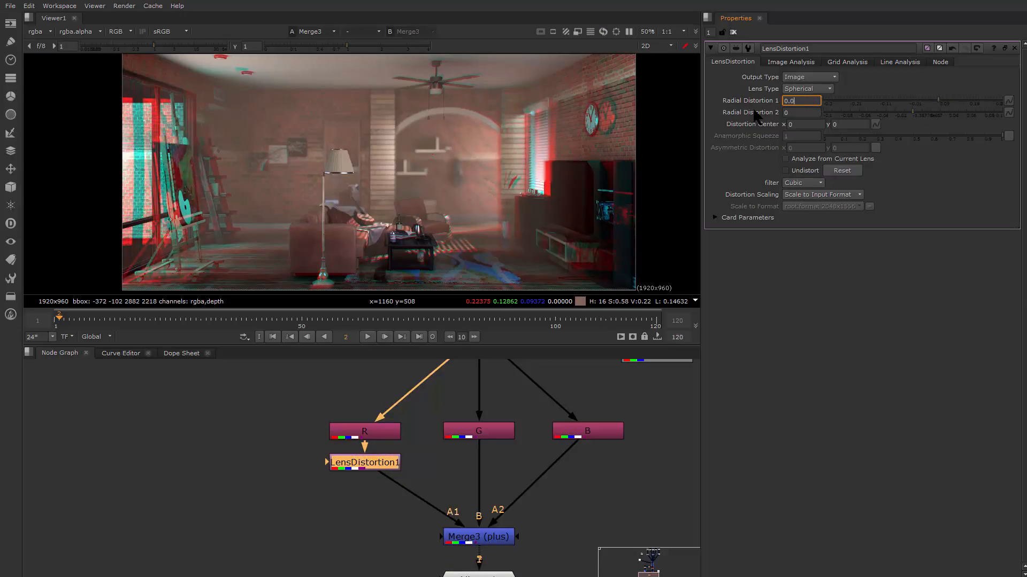
{"action": "type", "text": "0.02"}
{"action": "key", "text": "Return"}
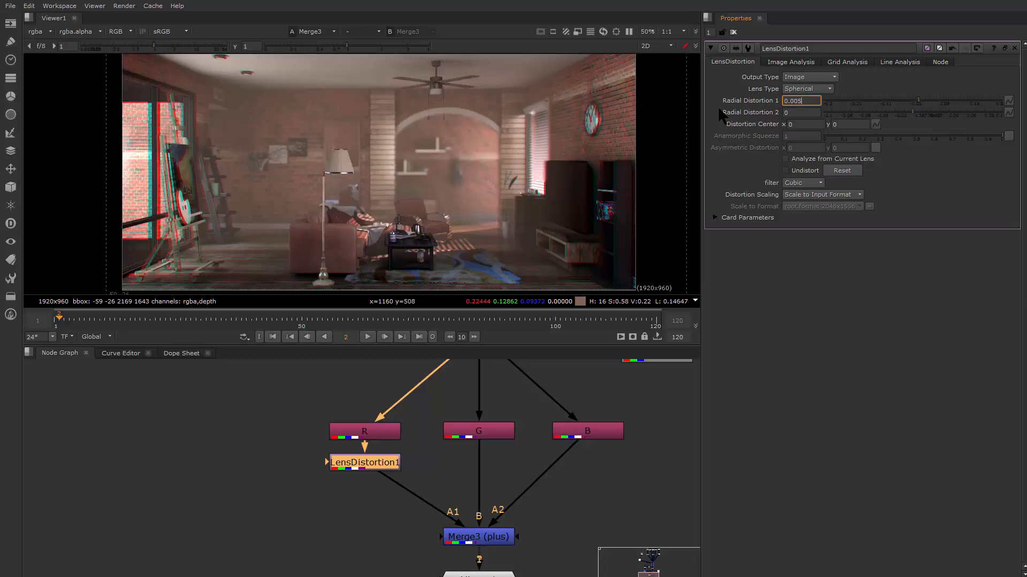
{"action": "key", "text": "Return"}
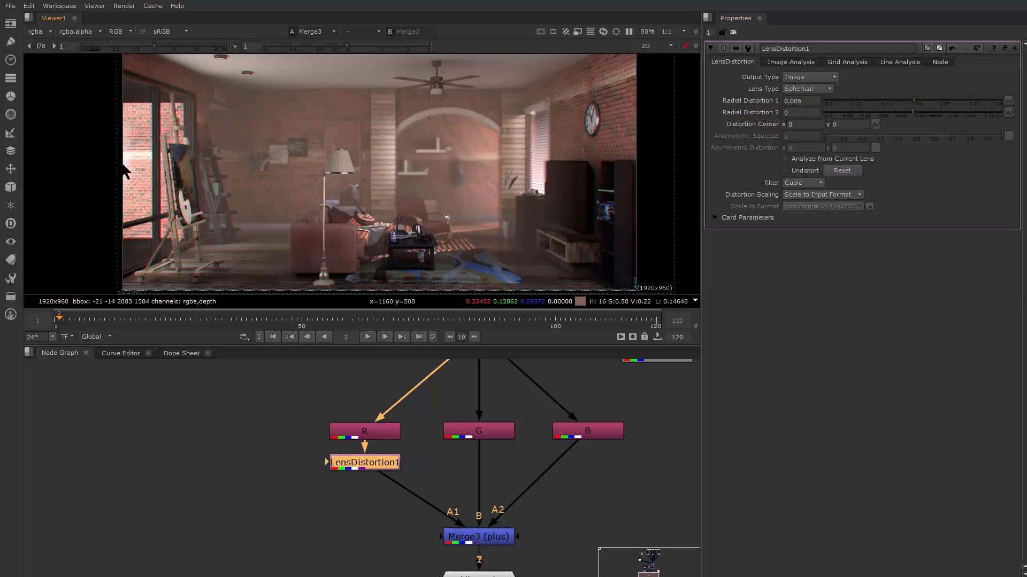
Step: Set LensDistortion1's Radial Distortion 1 to 0.001 and check the colour fringing near the image edges
{"action": "scroll", "coordinate": [284, 156], "scroll_direction": "up", "scroll_amount": 5}
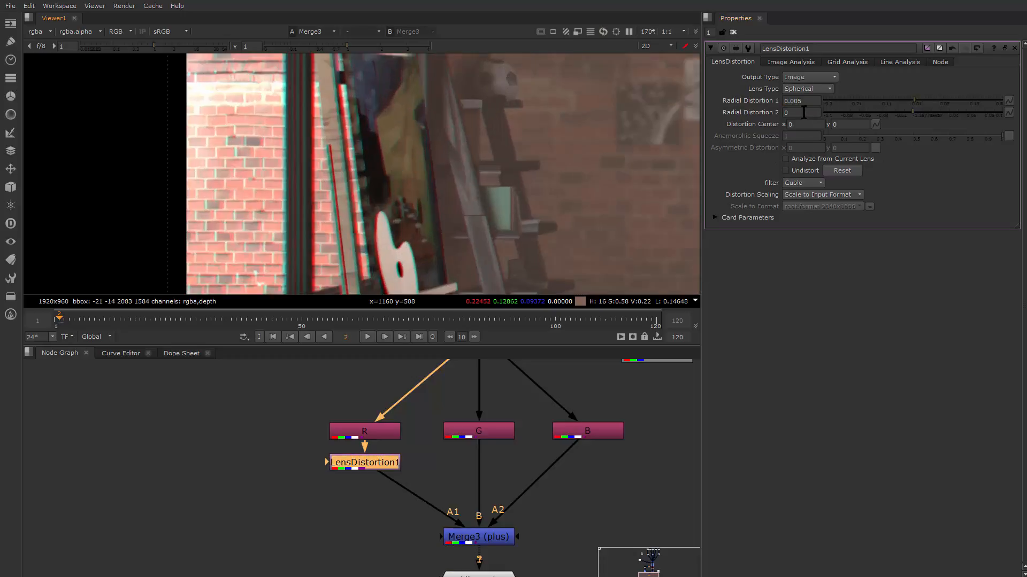
{"action": "left_click", "coordinate": [802, 101]}
{"action": "key", "text": "BackSpace"}
{"action": "type", "text": "1"}
{"action": "key", "text": "Return"}
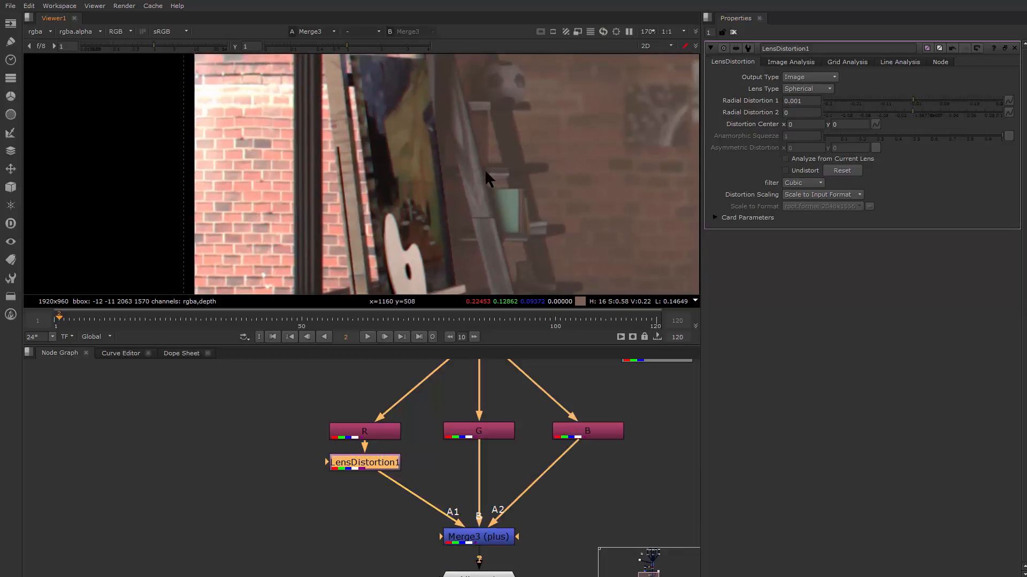
{"action": "scroll", "coordinate": [484, 169], "scroll_direction": "down", "scroll_amount": 4}
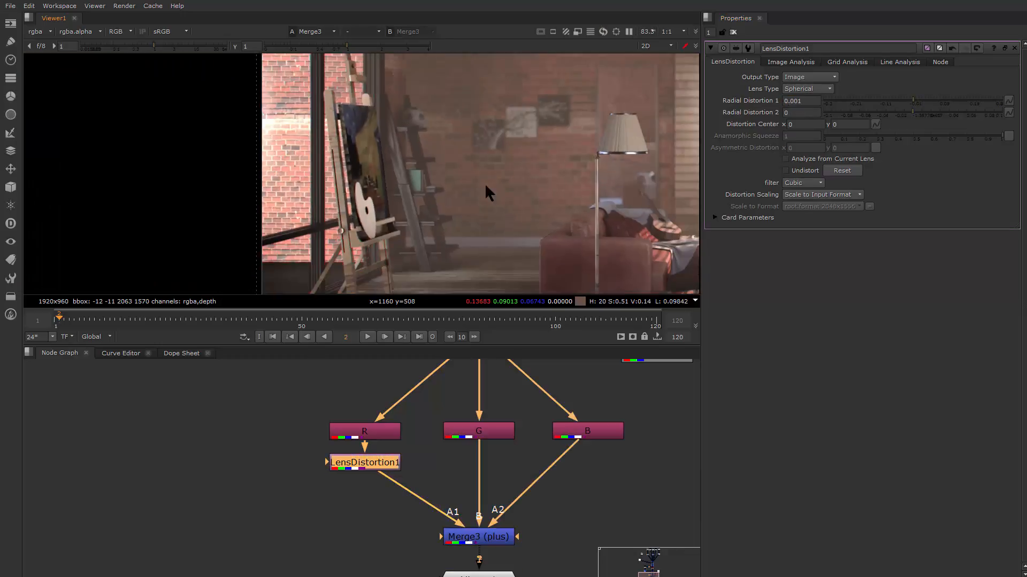
{"action": "left_click_drag", "start_coordinate": [484, 183], "coordinate": [195, 165]}
{"action": "left_click_drag", "start_coordinate": [534, 196], "coordinate": [323, 143]}
{"action": "scroll", "coordinate": [447, 162], "scroll_direction": "up", "scroll_amount": 1}
{"action": "left_click_drag", "start_coordinate": [448, 162], "coordinate": [415, 213]}
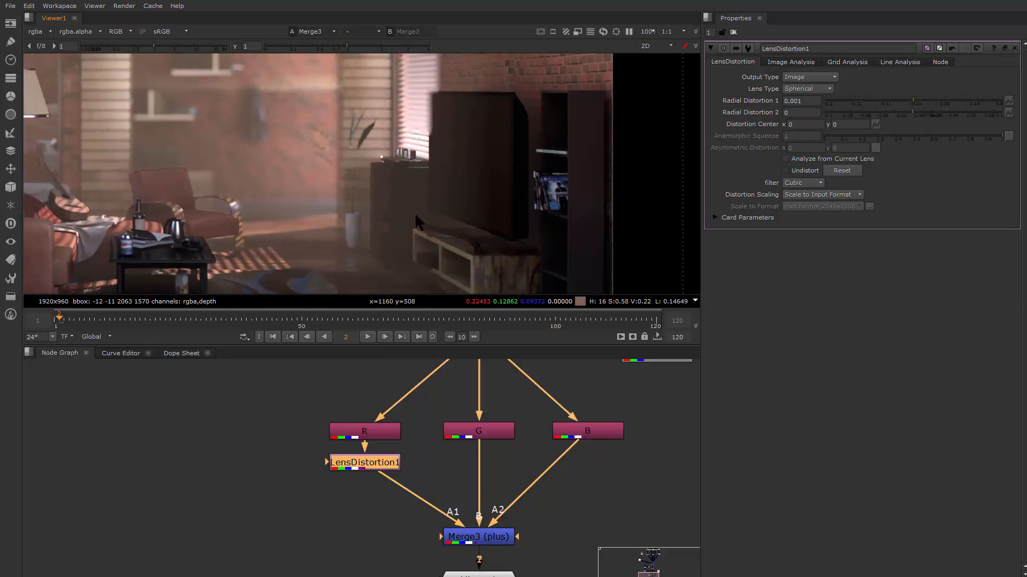
Step: Paste copies of the LensDistortion node below the G node and below the B node
{"action": "left_click", "coordinate": [503, 430]}
{"action": "key", "text": "ctrl+v"}
{"action": "left_click", "coordinate": [584, 431]}
{"action": "key", "text": "ctrl+v"}
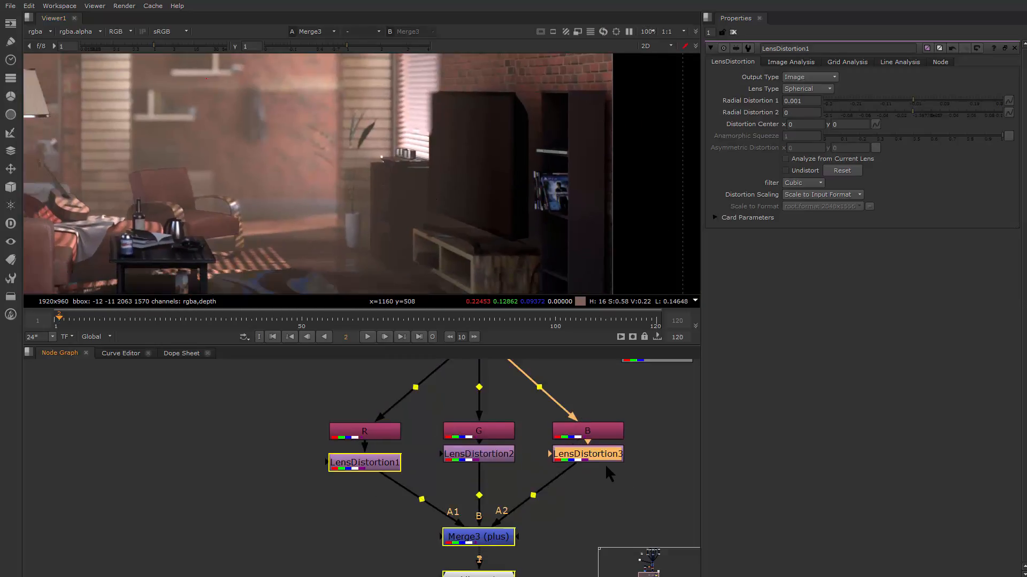
Step: Set the Radial Distortion 1 of LensDistortion2 below G to -0.001 and check the fringing around the easel
{"action": "left_click", "coordinate": [489, 457]}
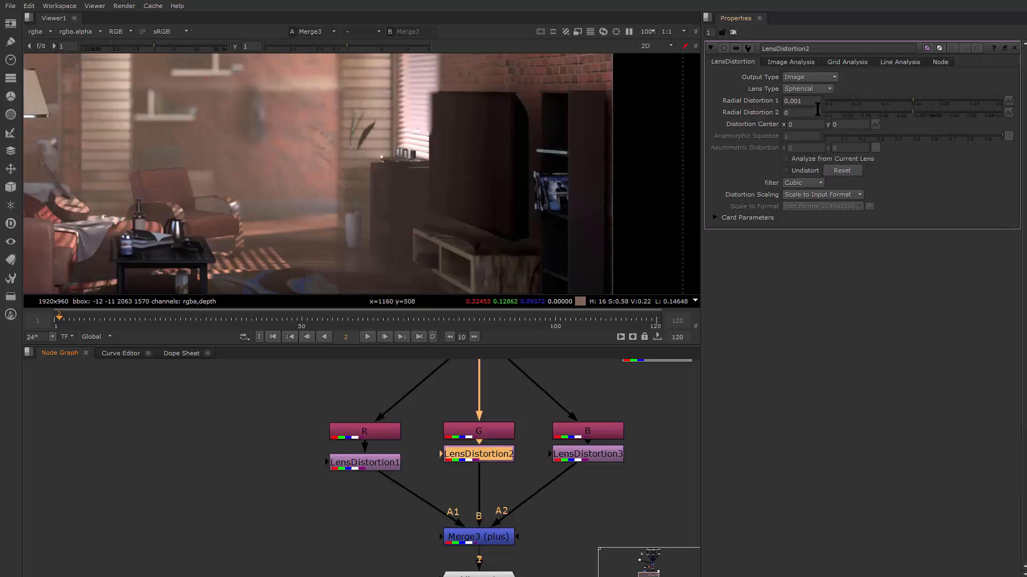
{"action": "left_click", "coordinate": [783, 101]}
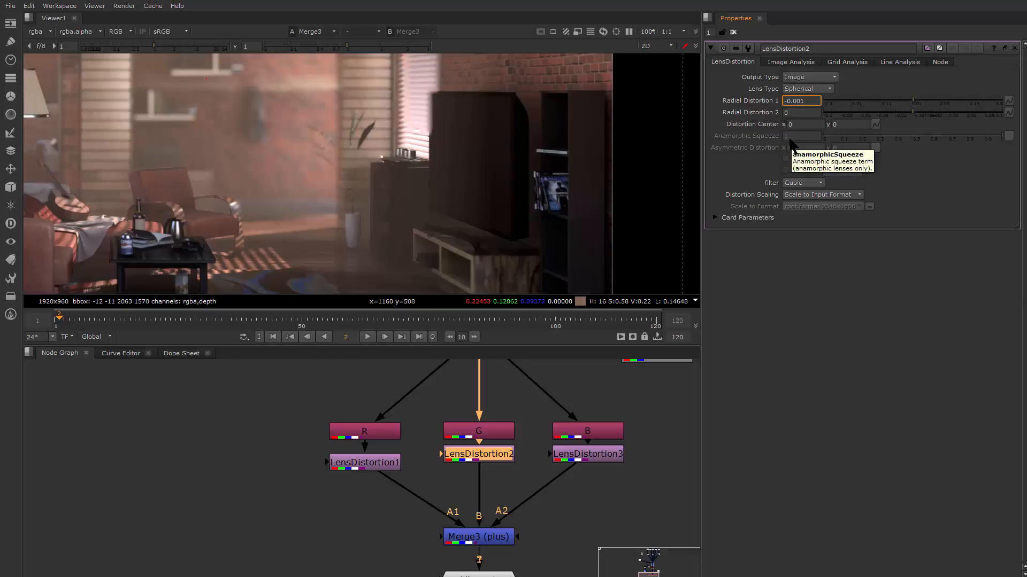
{"action": "key", "text": "Return"}
{"action": "left_click_drag", "start_coordinate": [262, 197], "coordinate": [535, 195]}
{"action": "left_click_drag", "start_coordinate": [171, 219], "coordinate": [448, 211]}
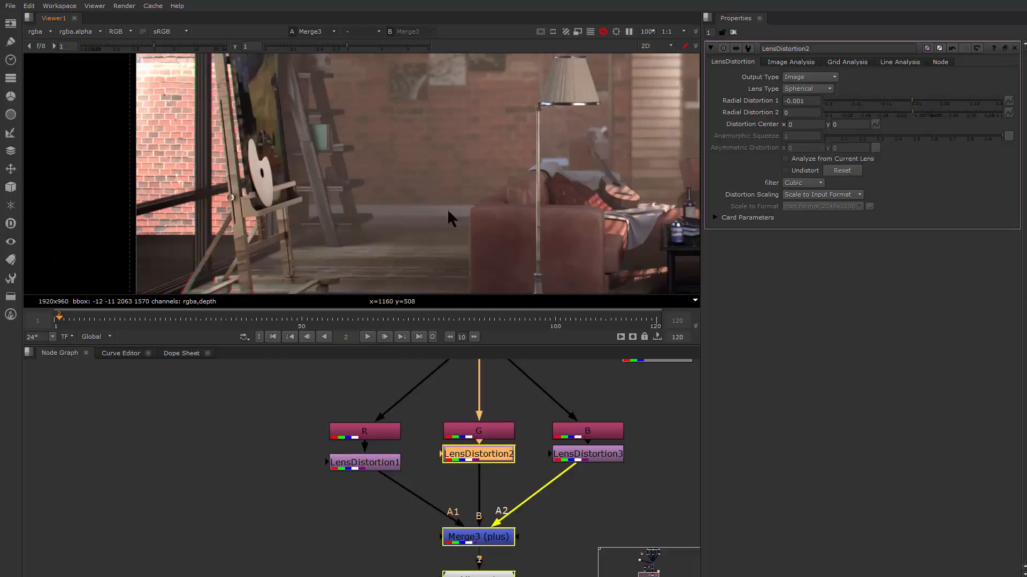
{"action": "scroll", "coordinate": [438, 211], "scroll_direction": "up", "scroll_amount": 1}
{"action": "left_click_drag", "start_coordinate": [291, 206], "coordinate": [507, 212]}
{"action": "scroll", "coordinate": [386, 188], "scroll_direction": "up", "scroll_amount": 2}
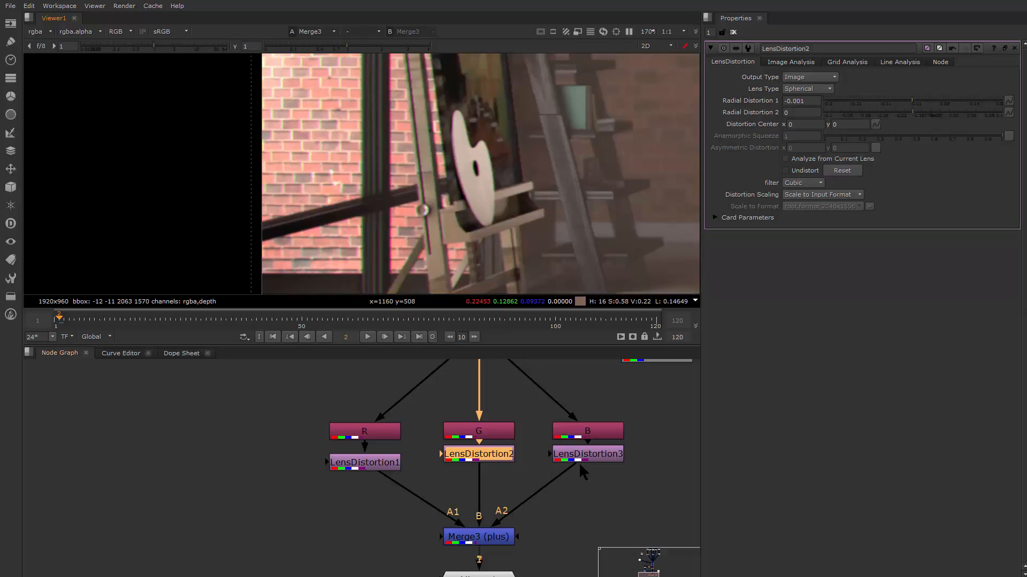
Step: Select the LensDistortion3 node and set Radial Distortion 1 to -0.0005 in the open LensDistortion2 properties
{"action": "left_click", "coordinate": [605, 455]}
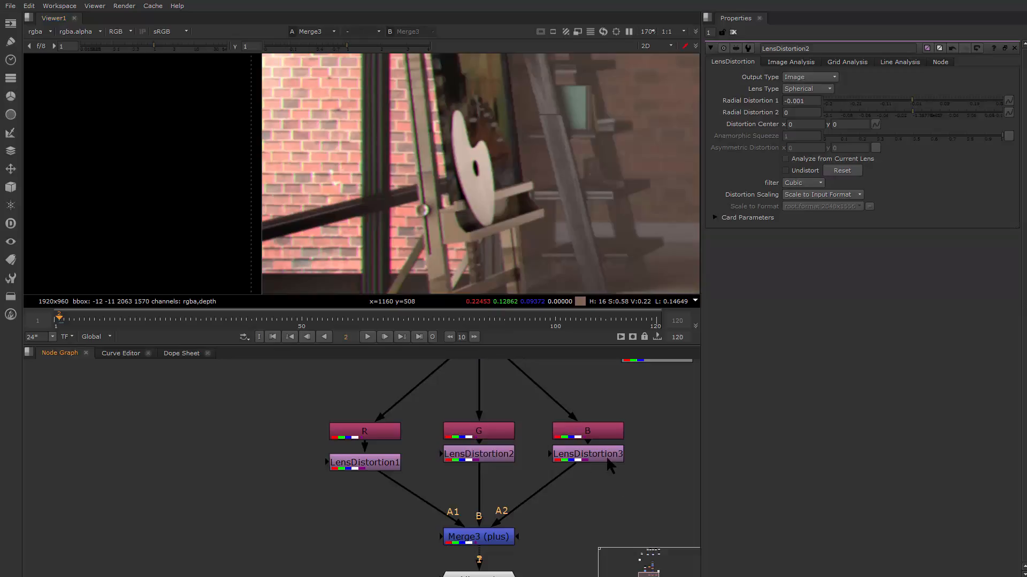
{"action": "left_click", "coordinate": [799, 102]}
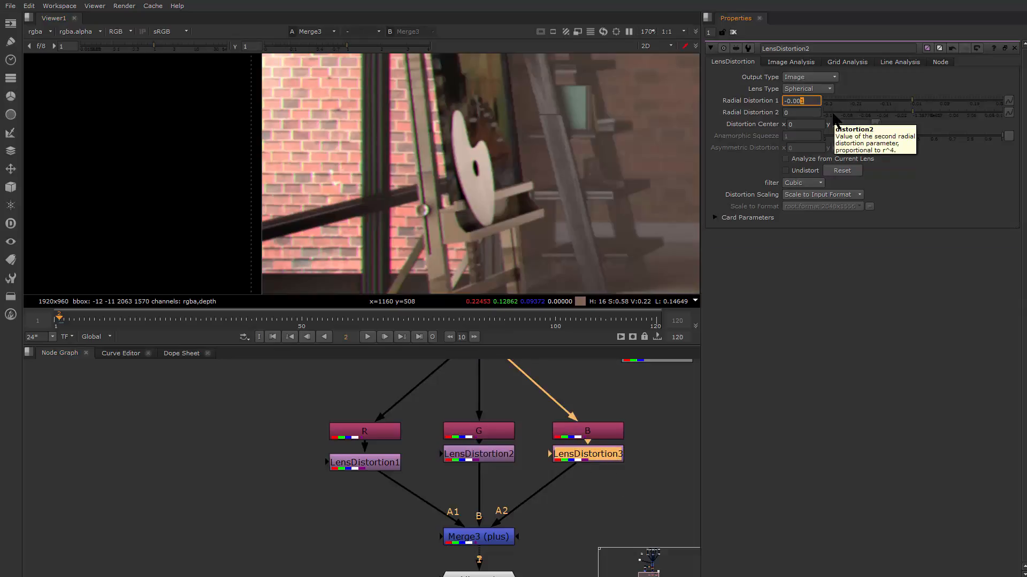
{"action": "key", "text": "ctrl+a"}
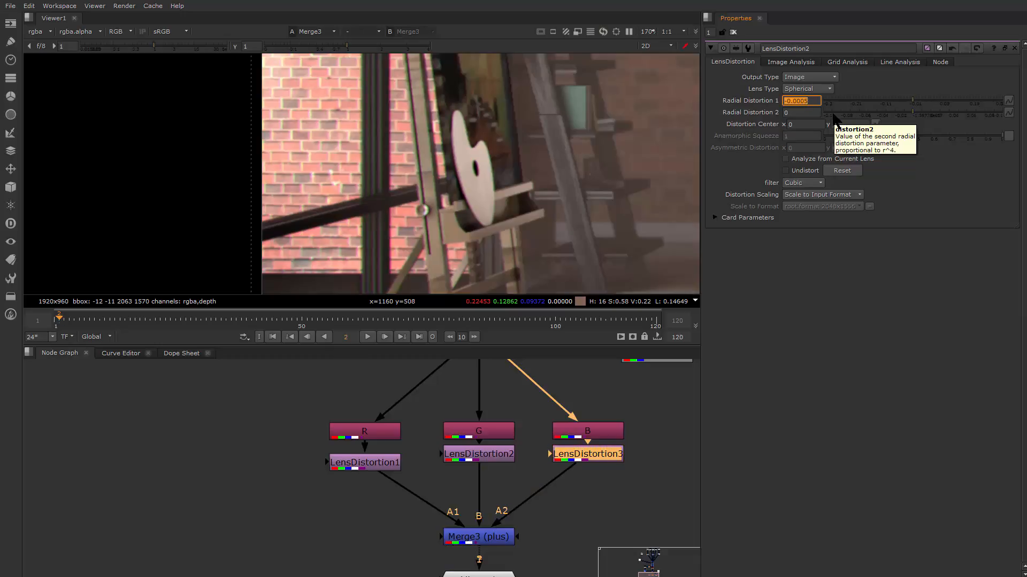
Step: Examine the merged image up close around the table, sofa and floor lamp for colour fringing
{"action": "scroll", "coordinate": [492, 196], "scroll_direction": "down", "scroll_amount": 1}
{"action": "left_click_drag", "start_coordinate": [493, 200], "coordinate": [232, 187]}
{"action": "scroll", "coordinate": [513, 214], "scroll_direction": "up", "scroll_amount": 5}
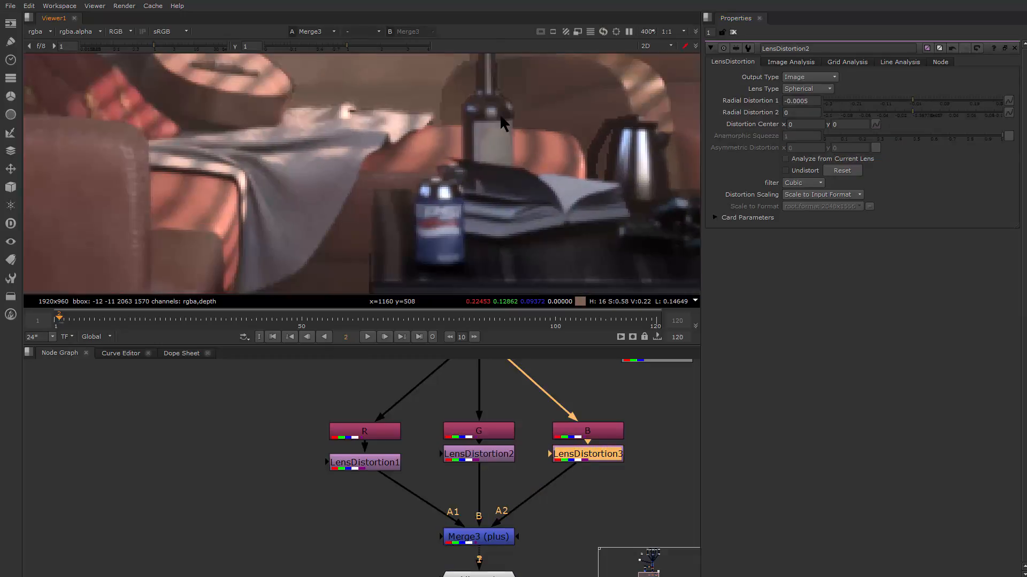
{"action": "left_click_drag", "start_coordinate": [427, 204], "coordinate": [690, 283]}
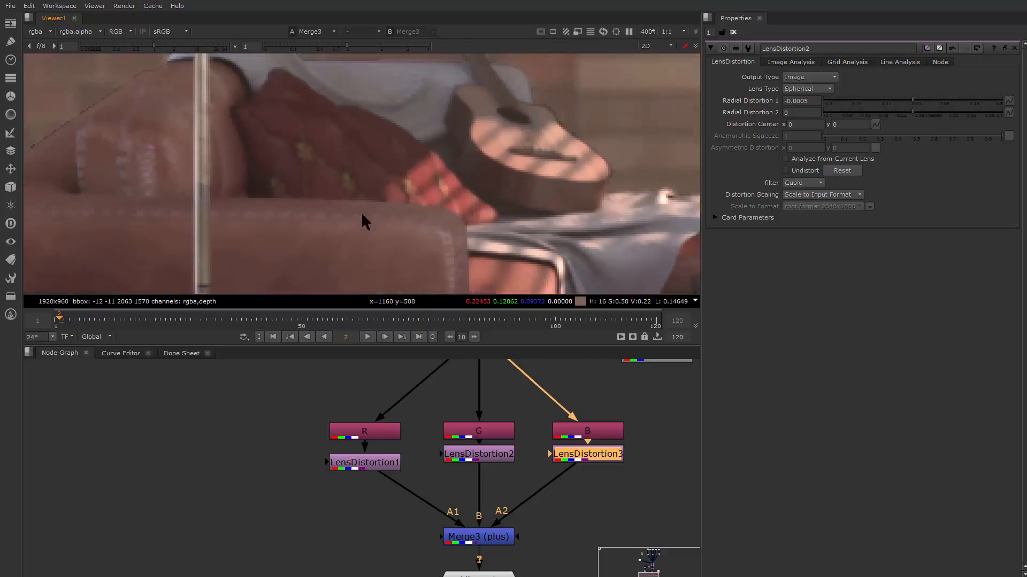
{"action": "left_click_drag", "start_coordinate": [360, 212], "coordinate": [473, 274]}
{"action": "left_click_drag", "start_coordinate": [344, 153], "coordinate": [357, 288]}
{"action": "left_click_drag", "start_coordinate": [324, 67], "coordinate": [570, 203]}
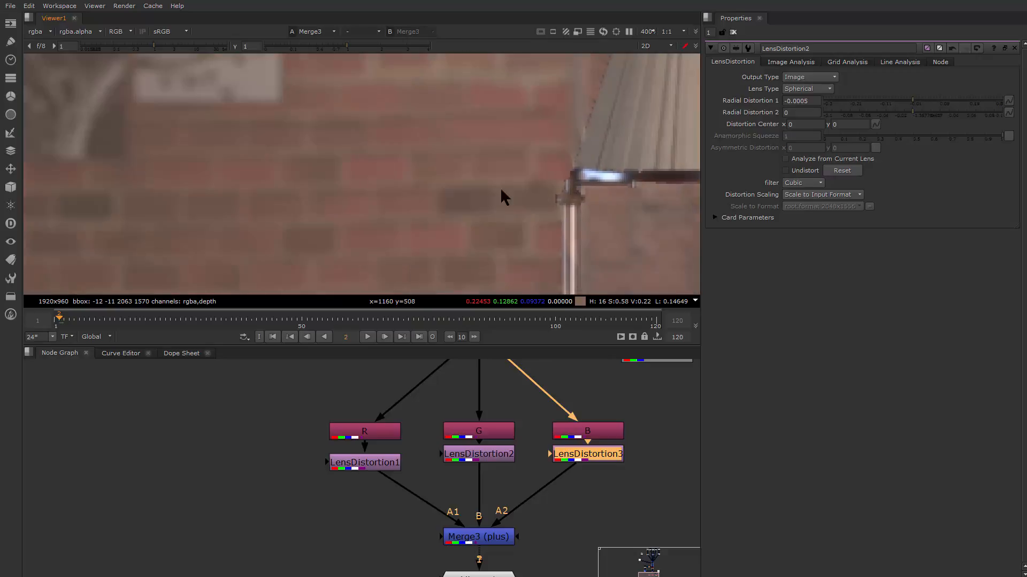
Step: Move the Viewer1 and Merge3 (plus) nodes lower to make room below the three LensDistortion nodes
{"action": "left_click_drag", "start_coordinate": [230, 179], "coordinate": [679, 193]}
{"action": "left_click_drag", "start_coordinate": [161, 168], "coordinate": [244, 124]}
{"action": "scroll", "coordinate": [437, 172], "scroll_direction": "down", "scroll_amount": 10}
{"action": "left_click_drag", "start_coordinate": [545, 492], "coordinate": [544, 390]}
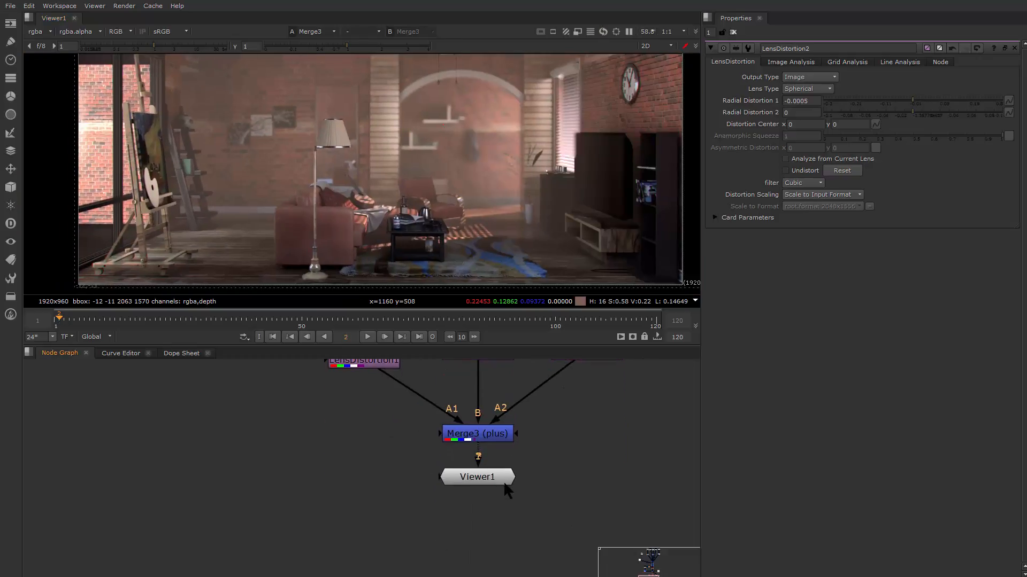
{"action": "left_click_drag", "start_coordinate": [498, 474], "coordinate": [496, 484]}
{"action": "left_click_drag", "start_coordinate": [496, 437], "coordinate": [496, 441]}
{"action": "left_click_drag", "start_coordinate": [545, 412], "coordinate": [546, 492]}
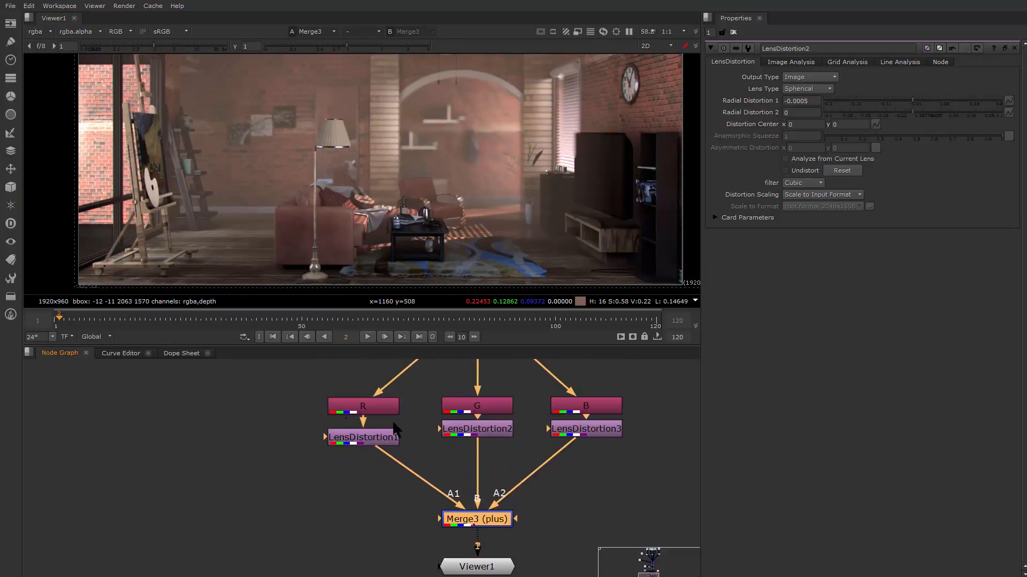
Step: Add a Transform node below LensDistortion1 in the R branch, set its translate x to 1 and check the fringing around the lamp pole
{"action": "left_click", "coordinate": [358, 434]}
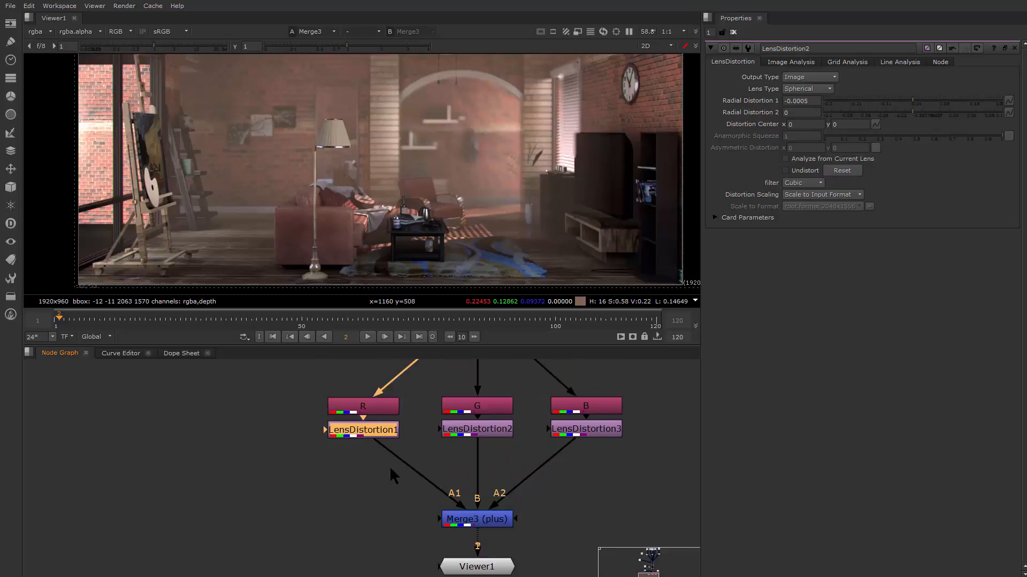
{"action": "key", "text": "t"}
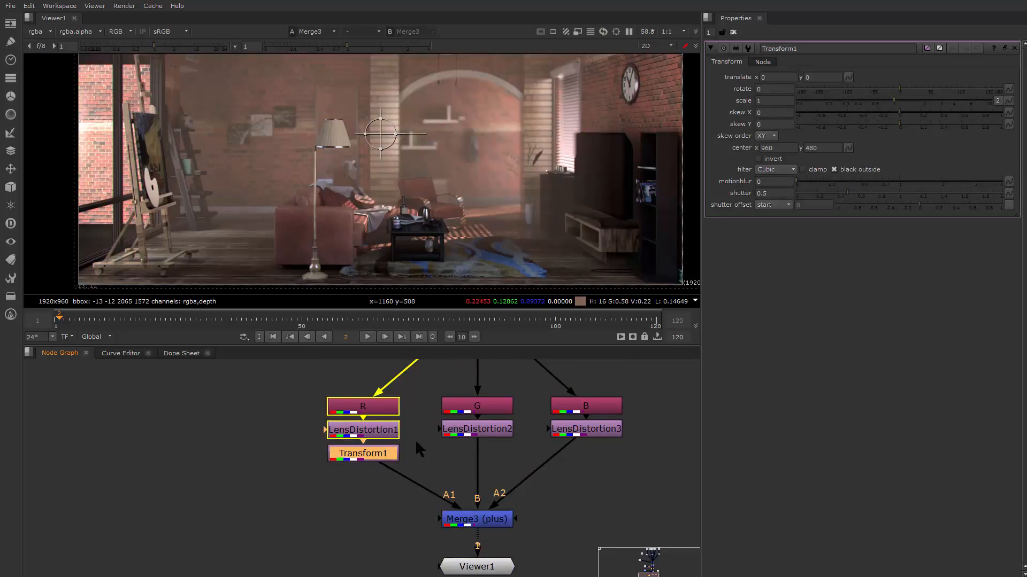
{"action": "left_click", "coordinate": [783, 77]}
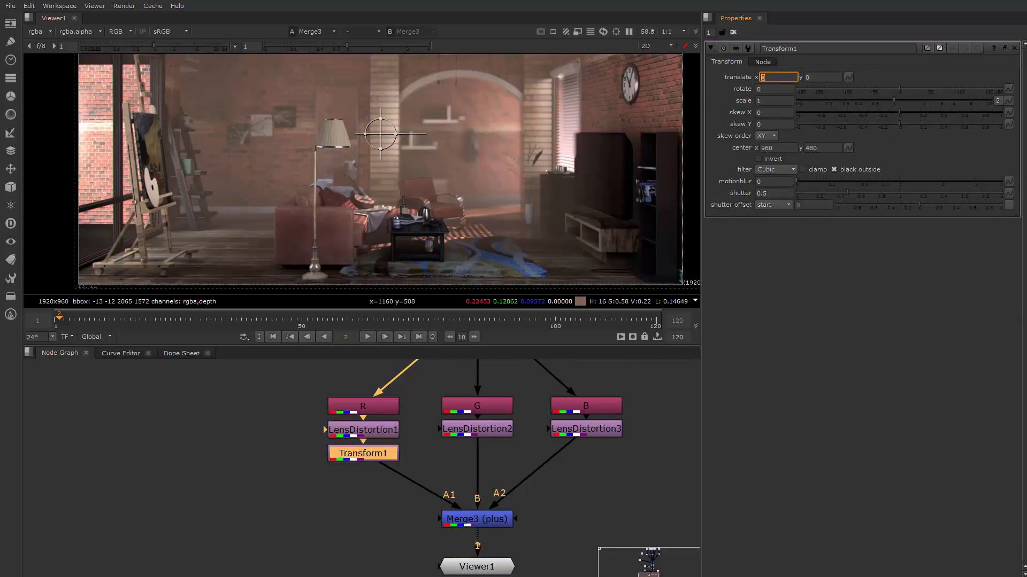
{"action": "key", "text": "Return"}
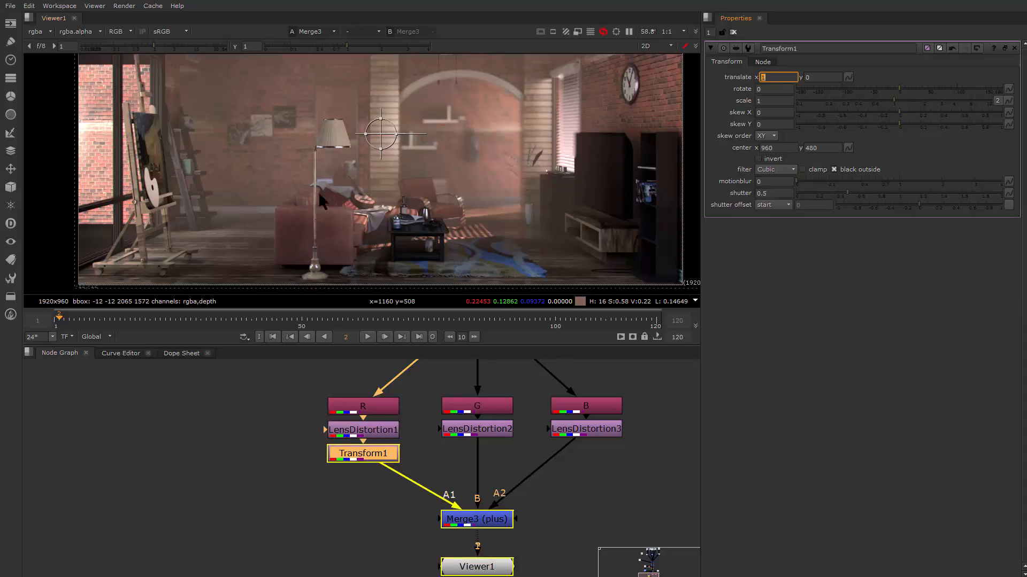
{"action": "left_click_drag", "start_coordinate": [318, 191], "coordinate": [450, 177]}
{"action": "scroll", "coordinate": [448, 200], "scroll_direction": "up", "scroll_amount": 5}
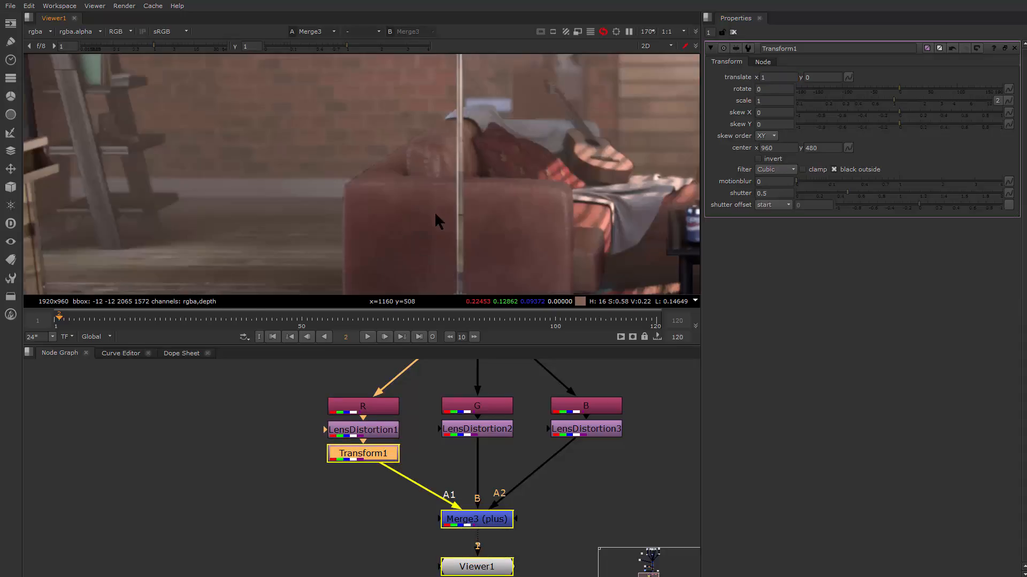
{"action": "scroll", "coordinate": [430, 208], "scroll_direction": "up", "scroll_amount": 2}
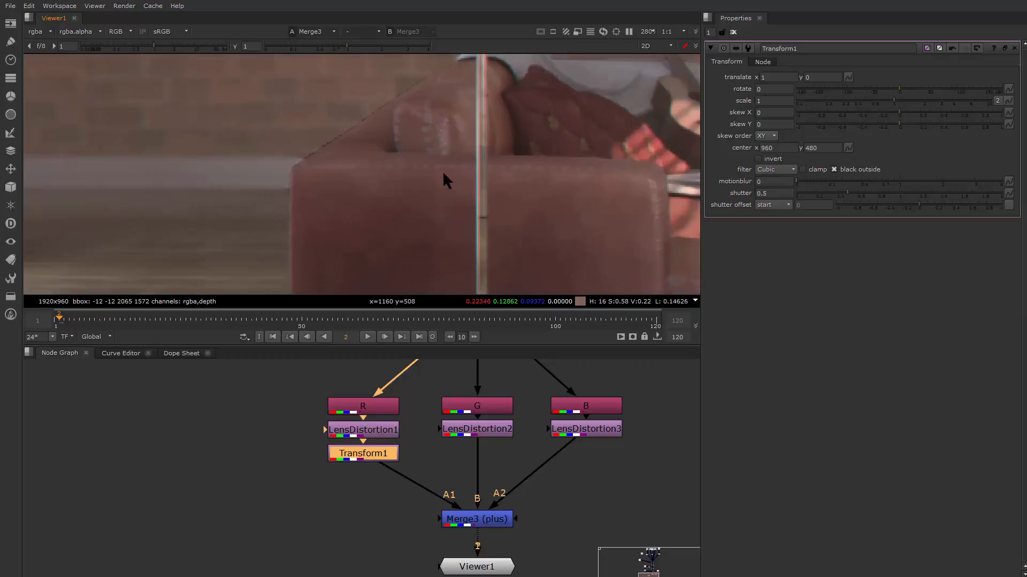
Step: Try a translate x of 2 on the R branch's Transform1, and set it back to 1
{"action": "double_click", "coordinate": [781, 77]}
{"action": "type", "text": "2"}
{"action": "key", "text": "Return"}
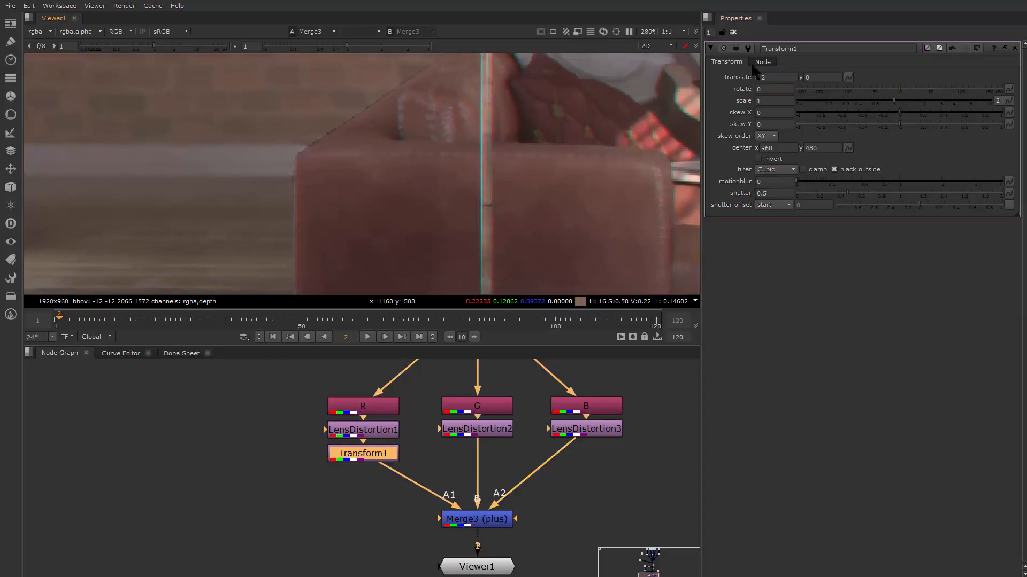
{"action": "double_click", "coordinate": [767, 77]}
{"action": "type", "text": "1"}
{"action": "key", "text": "Return"}
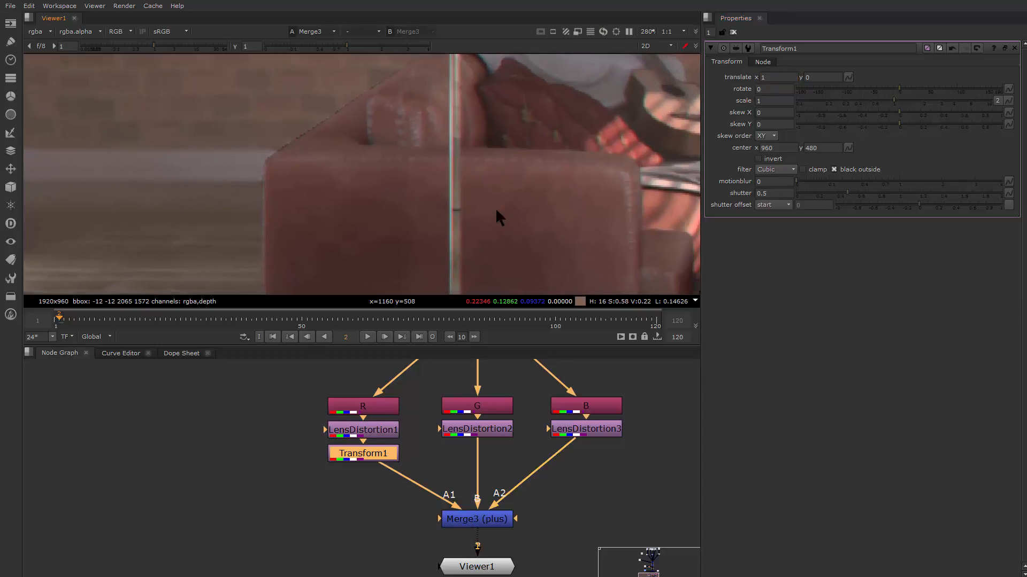
Step: Add a Transform node below LensDistortion2 in the G branch, set its translate x to -1 and check the fringing around the sofa and table
{"action": "left_click", "coordinate": [589, 432]}
{"action": "left_click", "coordinate": [482, 431]}
{"action": "key", "text": "t"}
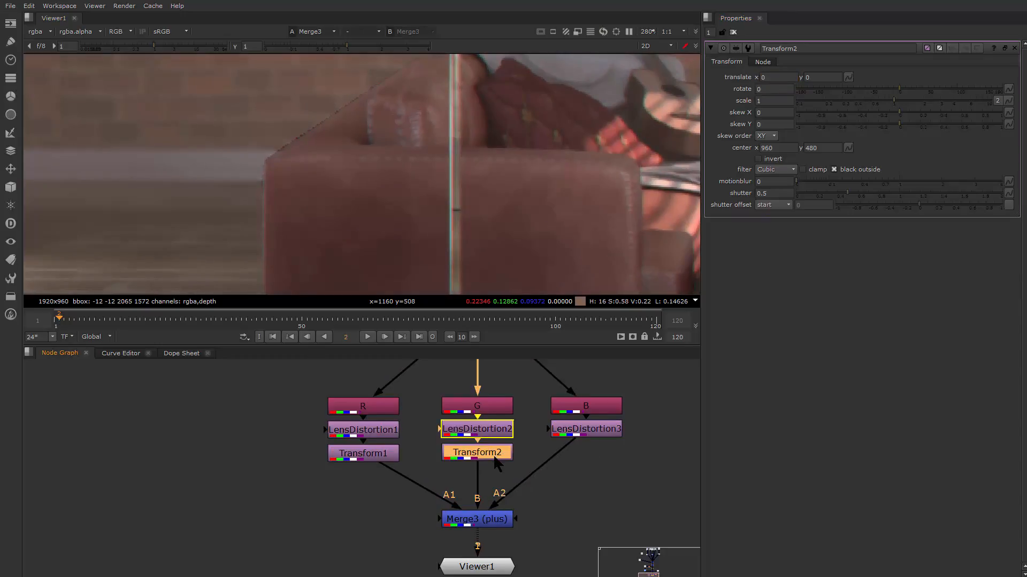
{"action": "left_click", "coordinate": [776, 77]}
{"action": "type", "text": "-1"}
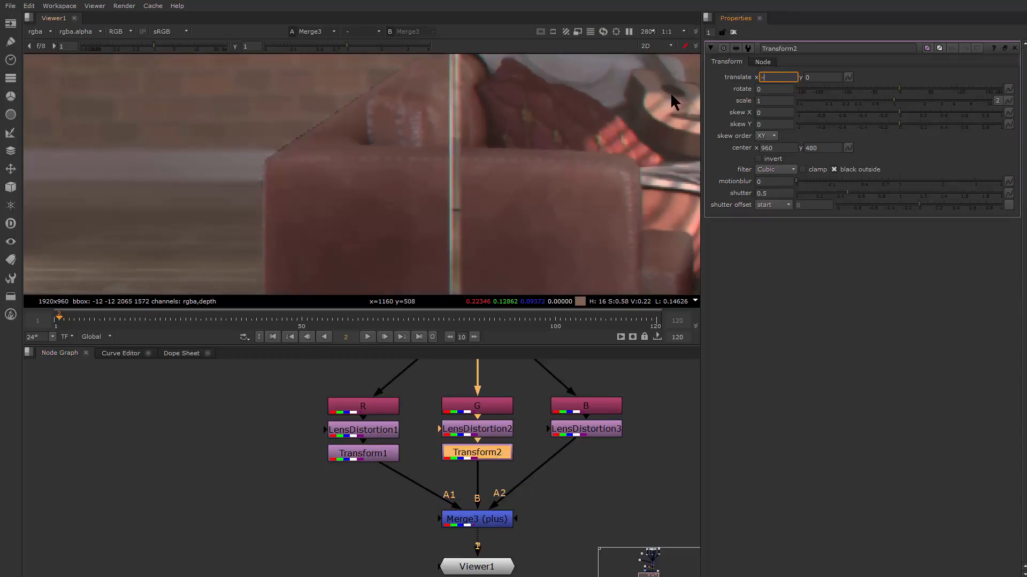
{"action": "key", "text": "Return"}
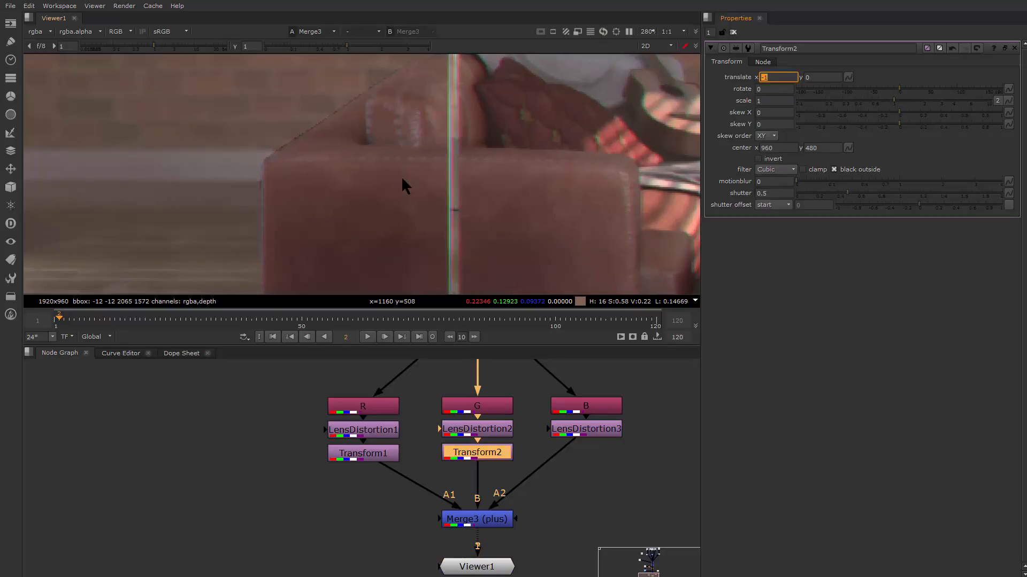
{"action": "scroll", "coordinate": [354, 182], "scroll_direction": "down", "scroll_amount": 3}
{"action": "scroll", "coordinate": [354, 188], "scroll_direction": "up", "scroll_amount": 3}
{"action": "left_click_drag", "start_coordinate": [625, 184], "coordinate": [194, 229]}
{"action": "scroll", "coordinate": [295, 218], "scroll_direction": "down", "scroll_amount": 8}
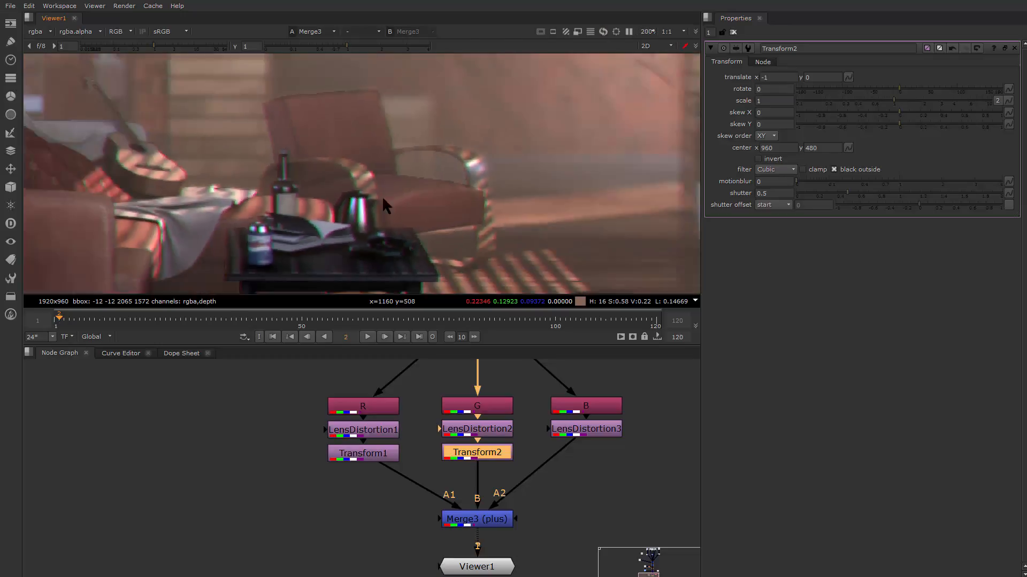
{"action": "scroll", "coordinate": [538, 196], "scroll_direction": "down", "scroll_amount": 2}
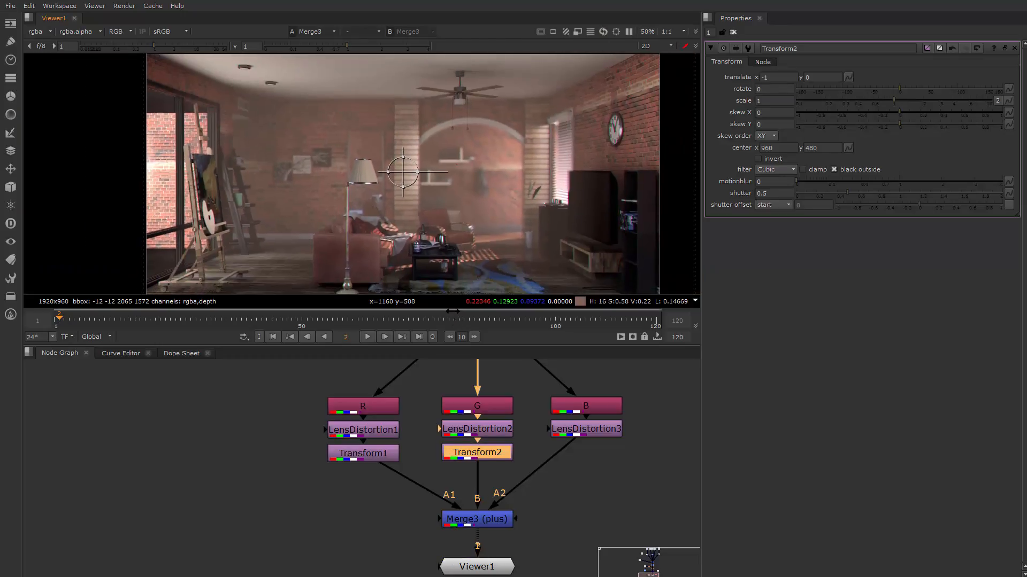
Step: Enlarge the viewer area and move the Viewer1 node farther below Merge3 (plus)
{"action": "left_click_drag", "start_coordinate": [456, 345], "coordinate": [456, 367]}
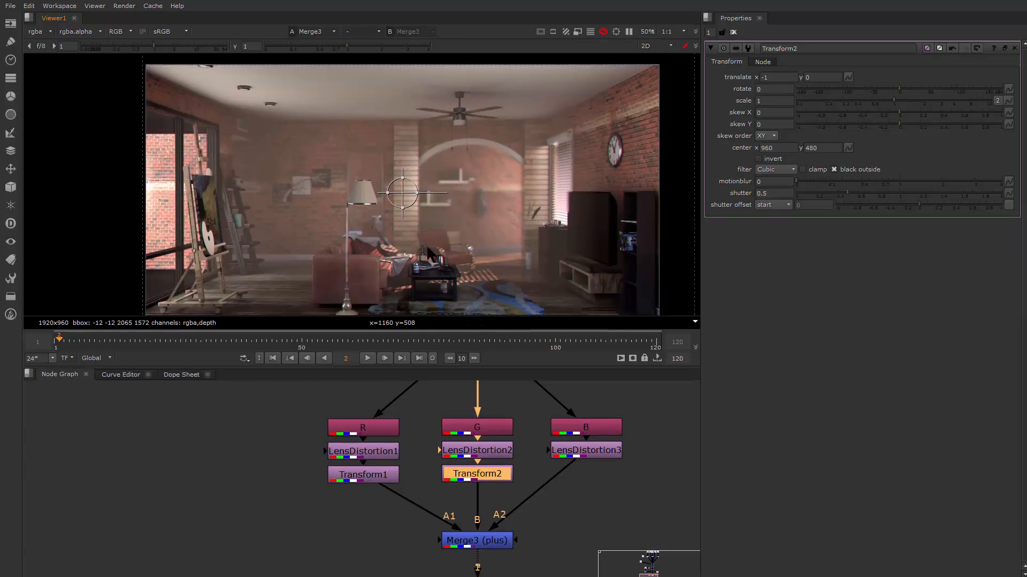
{"action": "left_click_drag", "start_coordinate": [574, 482], "coordinate": [579, 417]}
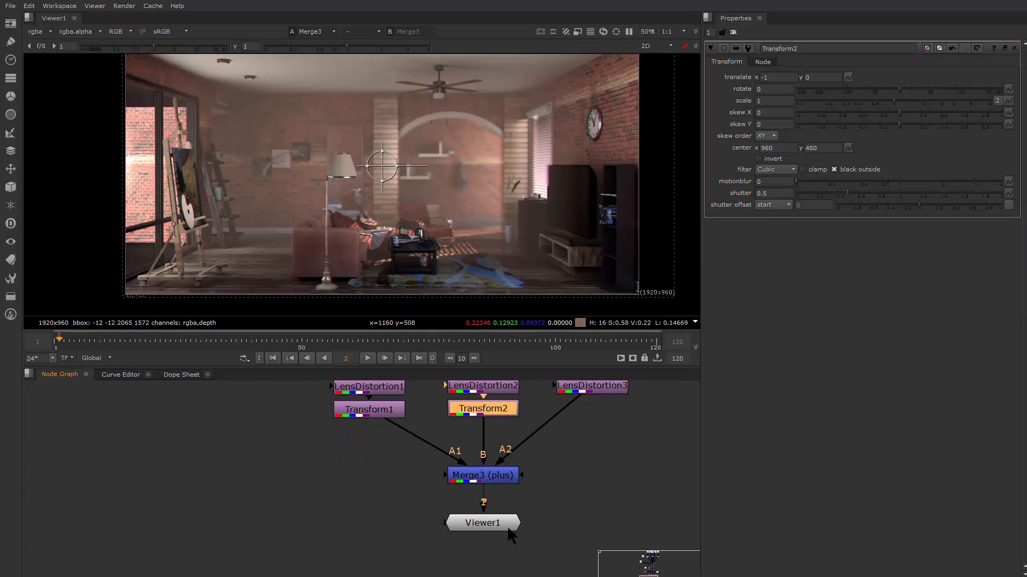
{"action": "left_click_drag", "start_coordinate": [508, 529], "coordinate": [508, 560]}
{"action": "left_click_drag", "start_coordinate": [544, 465], "coordinate": [543, 511]}
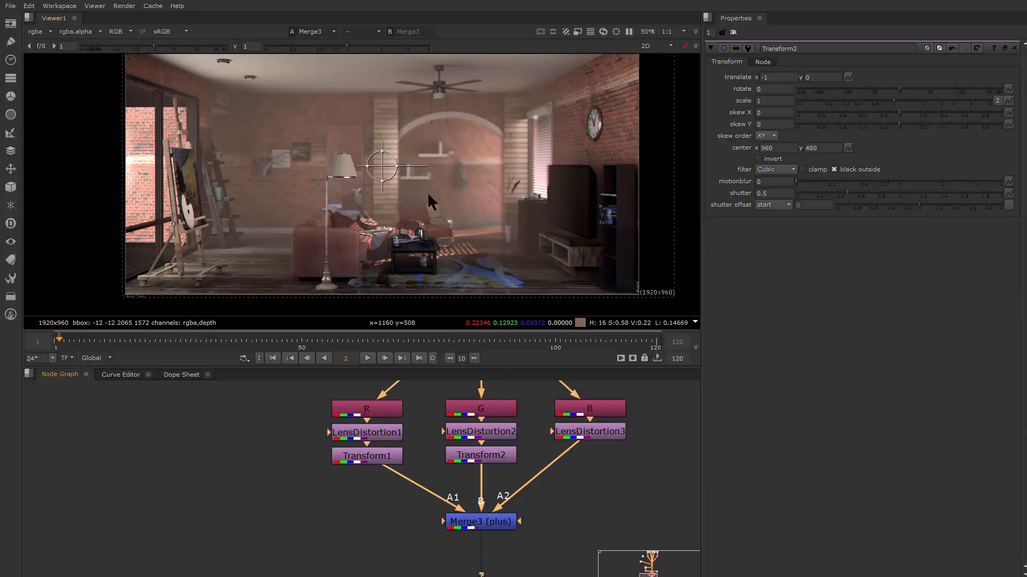
{"action": "scroll", "coordinate": [444, 188], "scroll_direction": "up", "scroll_amount": 1}
{"action": "scroll", "coordinate": [427, 197], "scroll_direction": "up", "scroll_amount": 8}
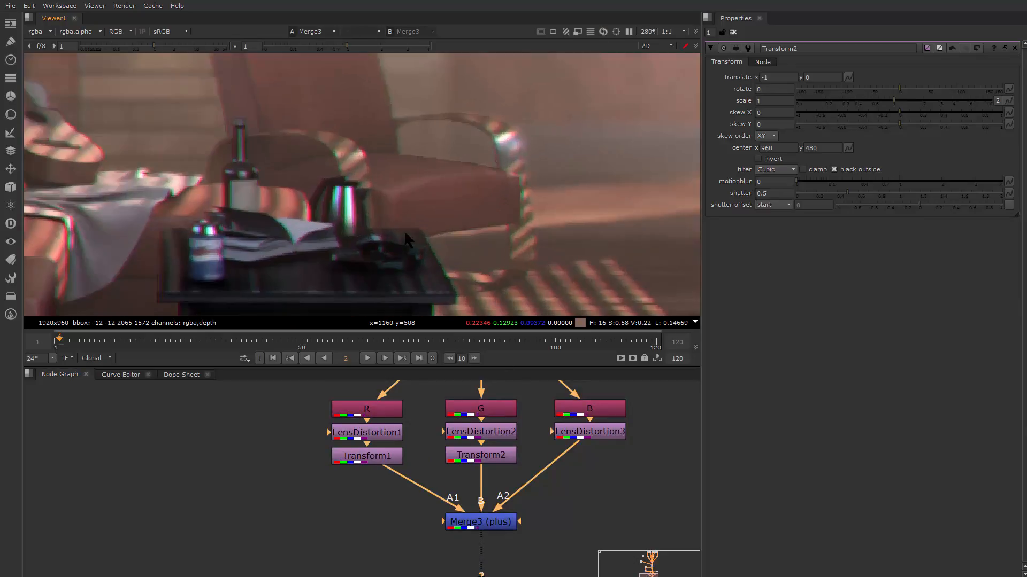
Step: Insert a LensDistortion node between Merge3 (plus) and Viewer1, leaving a small gap below the merge
{"action": "left_click_drag", "start_coordinate": [589, 508], "coordinate": [555, 474]}
{"action": "left_click", "coordinate": [506, 443]}
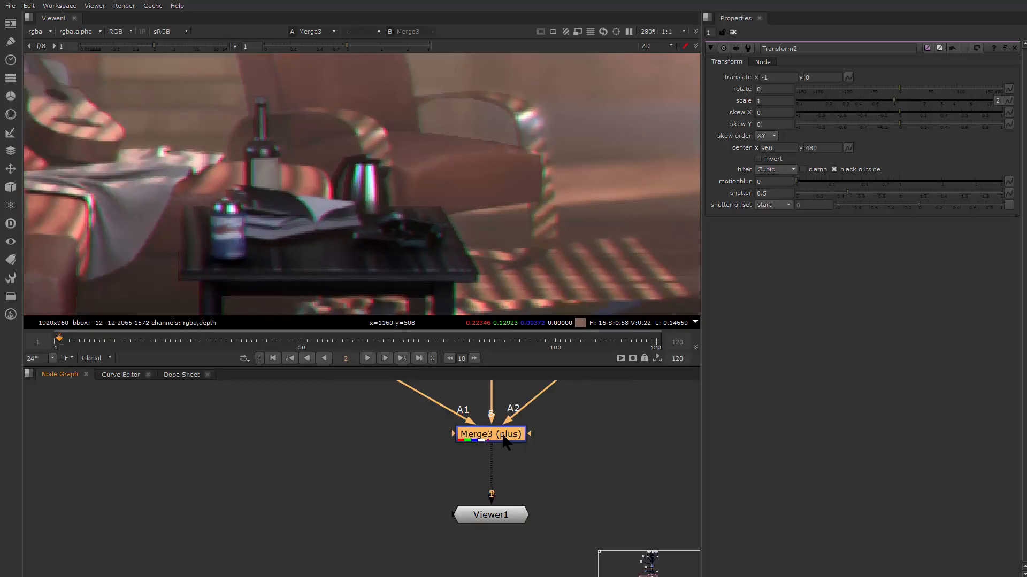
{"action": "key", "text": "Tab"}
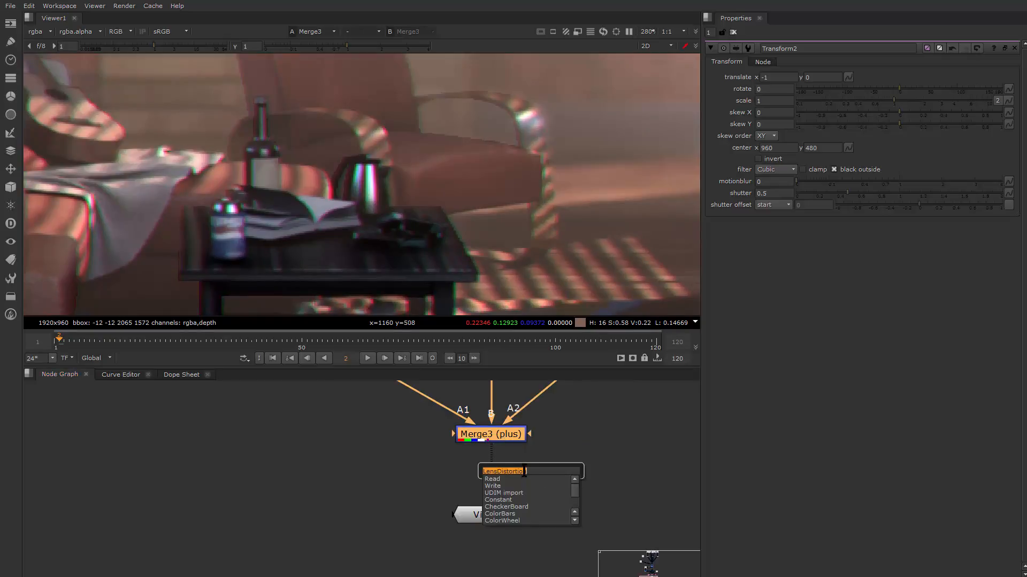
{"action": "key", "text": "Return"}
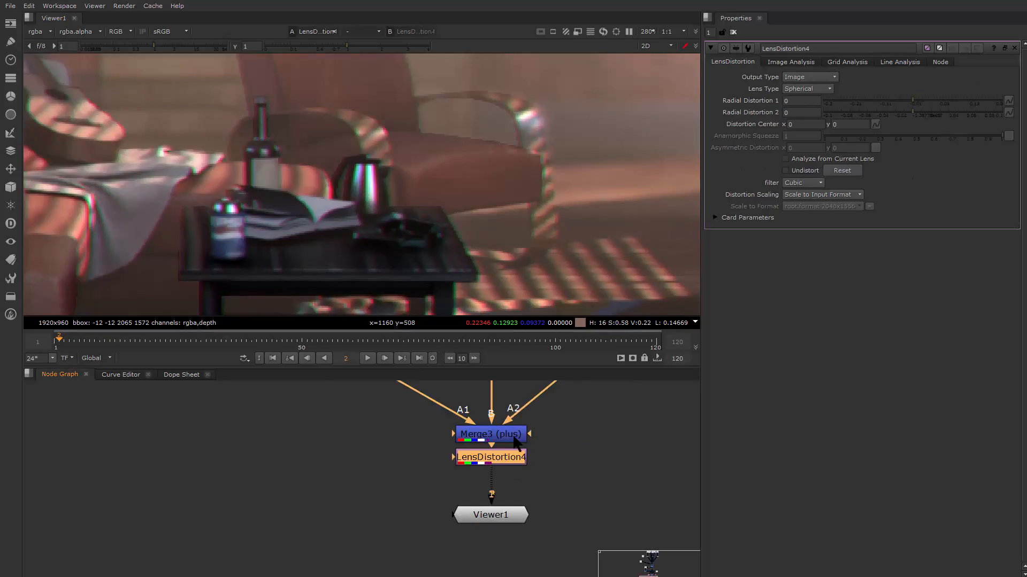
{"action": "left_click_drag", "start_coordinate": [498, 463], "coordinate": [501, 474]}
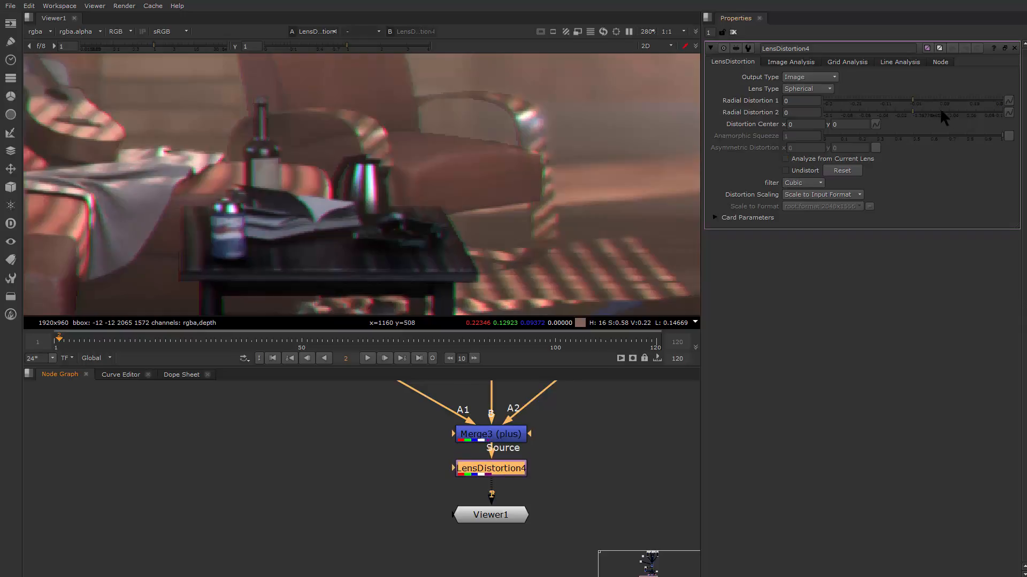
Step: Review the lens type, output type and grid analysis options of LensDistortion4
{"action": "scroll", "coordinate": [477, 203], "scroll_direction": "down", "scroll_amount": 8}
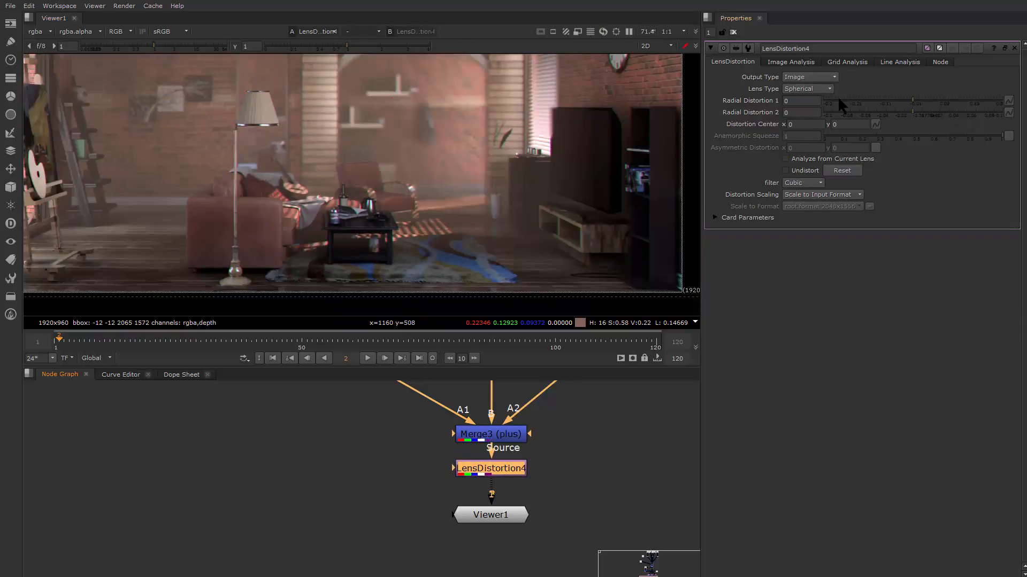
{"action": "left_click", "coordinate": [825, 89]}
{"action": "left_click", "coordinate": [829, 90]}
{"action": "left_click", "coordinate": [833, 78]}
{"action": "left_click", "coordinate": [833, 76]}
{"action": "left_click", "coordinate": [850, 63]}
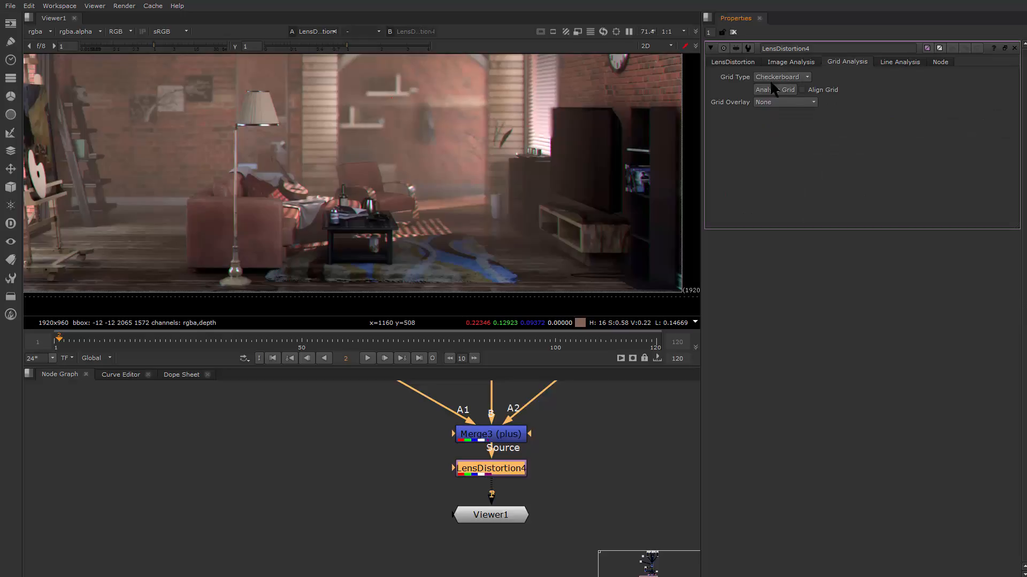
{"action": "left_click", "coordinate": [728, 63]}
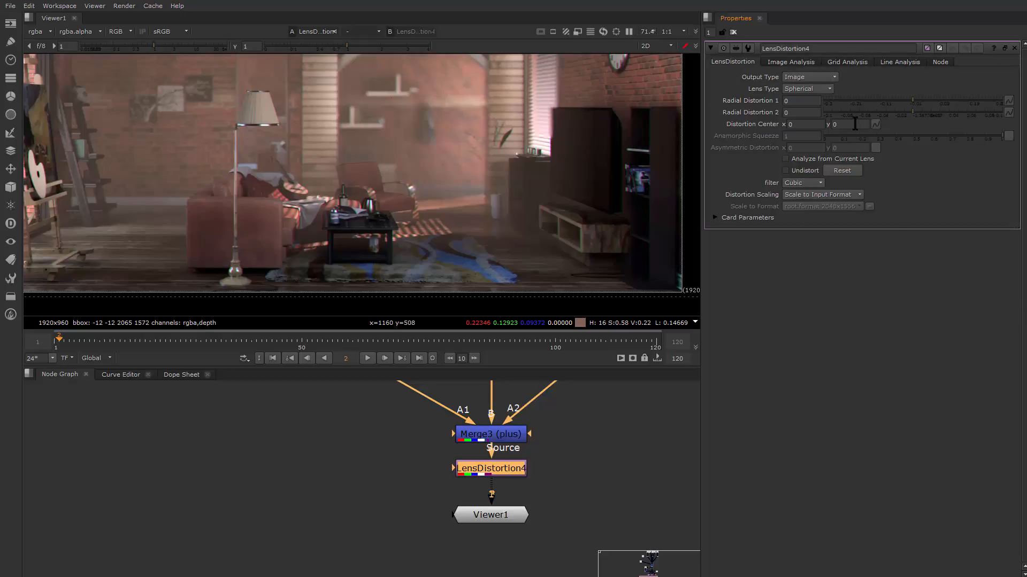
Step: Set Radial Distortion 1 of LensDistortion4 to about -0.052 and inspect the edges of the distorted image
{"action": "left_click", "coordinate": [933, 100]}
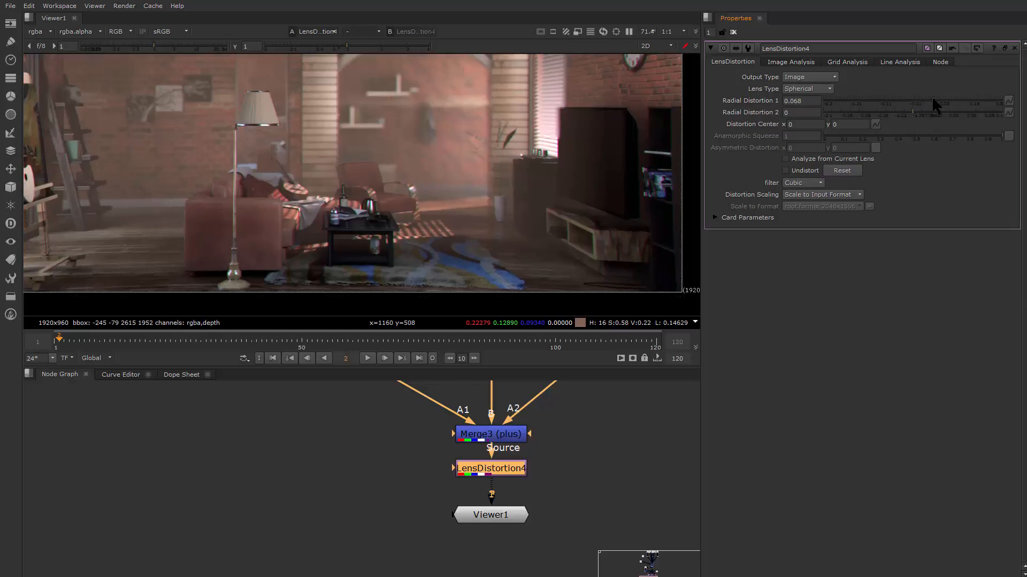
{"action": "left_click_drag", "start_coordinate": [892, 99], "coordinate": [886, 99]}
{"action": "left_click", "coordinate": [896, 100]}
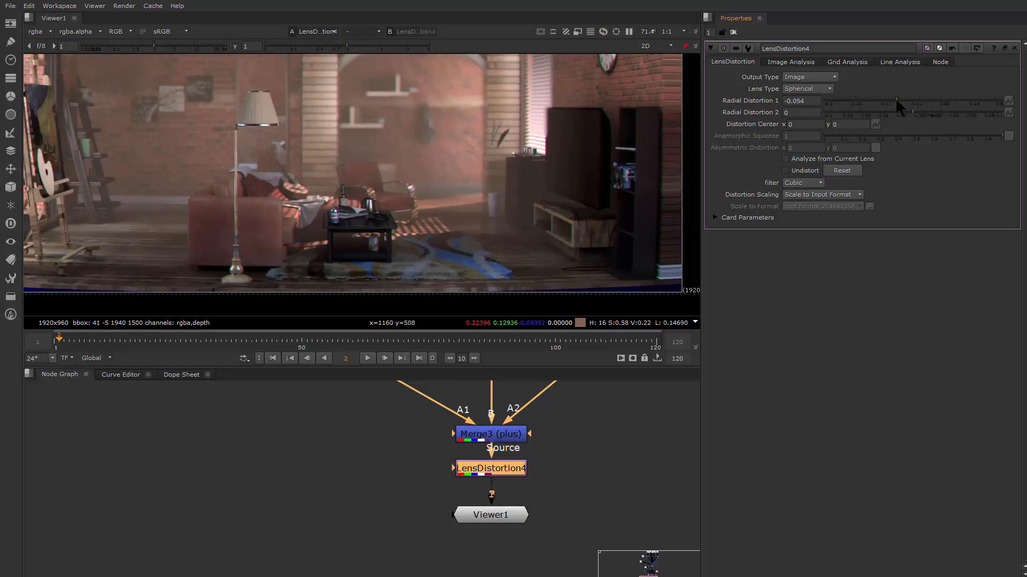
{"action": "scroll", "coordinate": [460, 152], "scroll_direction": "down", "scroll_amount": 1}
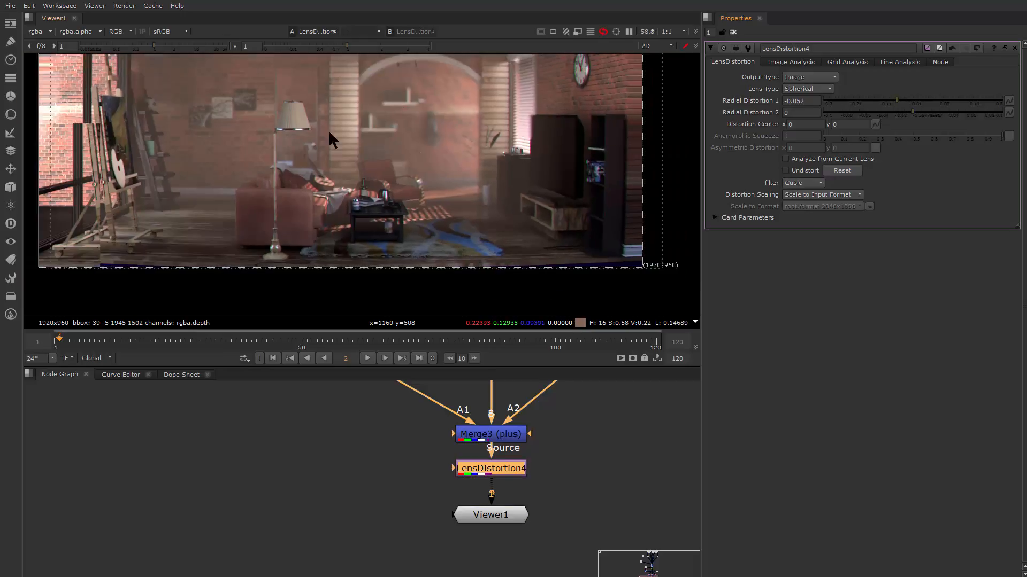
{"action": "left_click_drag", "start_coordinate": [339, 177], "coordinate": [589, 301]}
{"action": "mouse_move", "coordinate": [482, 210]}
{"action": "left_mouse_down"}
{"action": "mouse_move", "coordinate": [413, 145]}
{"action": "mouse_move", "coordinate": [379, 133]}
{"action": "left_mouse_up"}
{"action": "left_click_drag", "start_coordinate": [540, 201], "coordinate": [338, 167]}
{"action": "mouse_move", "coordinate": [407, 182]}
{"action": "left_mouse_down"}
{"action": "mouse_move", "coordinate": [414, 210]}
{"action": "mouse_move", "coordinate": [495, 201]}
{"action": "mouse_move", "coordinate": [540, 241]}
{"action": "left_mouse_up"}
{"action": "scroll", "coordinate": [186, 165], "scroll_direction": "up", "scroll_amount": 2}
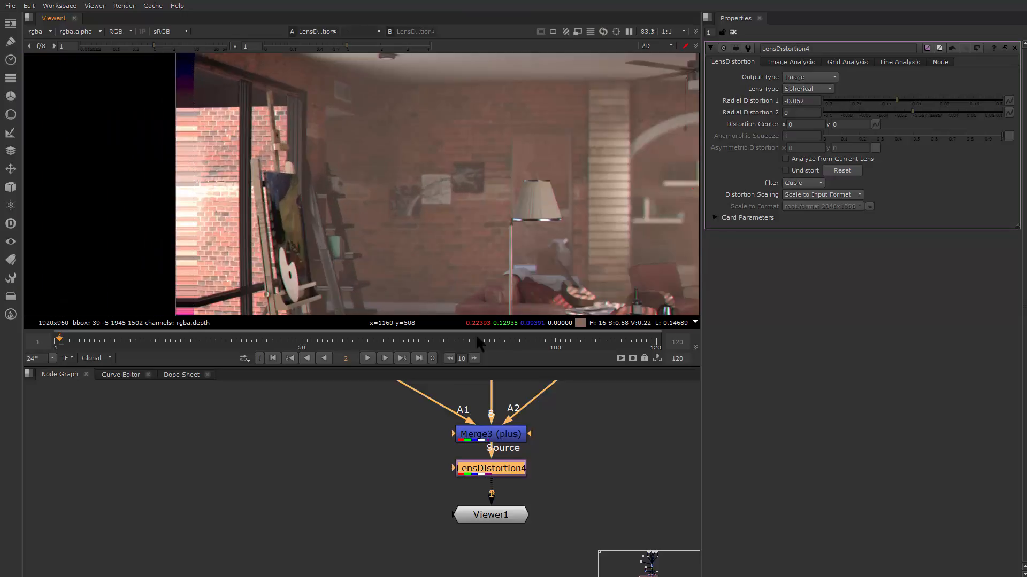
Step: Insert a Crop node between LensDistortion4 and Viewer1
{"action": "left_click_drag", "start_coordinate": [507, 517], "coordinate": [504, 541]}
{"action": "left_click", "coordinate": [532, 513]}
{"action": "key", "text": "Tab"}
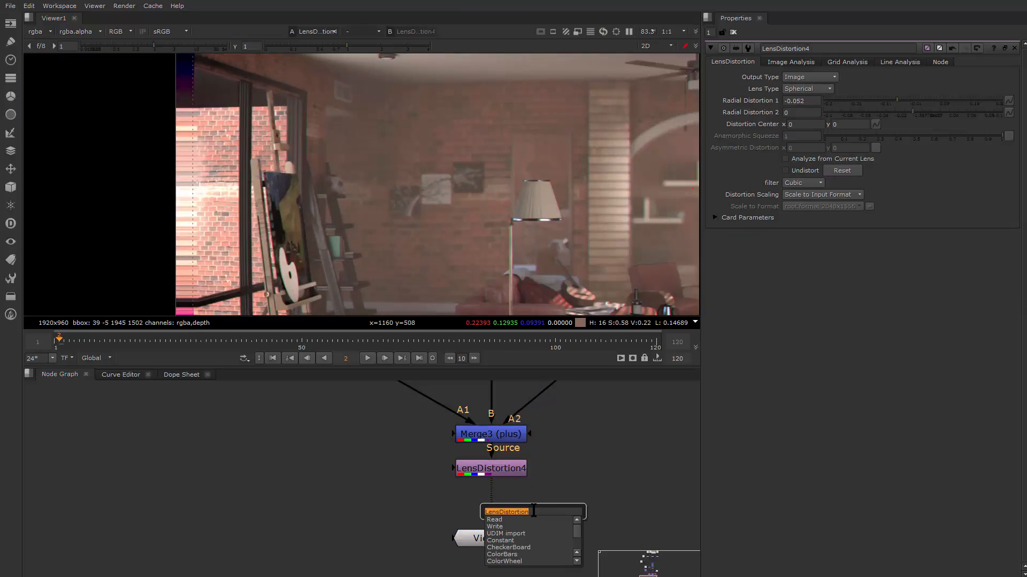
{"action": "type", "text": "crop"}
{"action": "key", "text": "Return"}
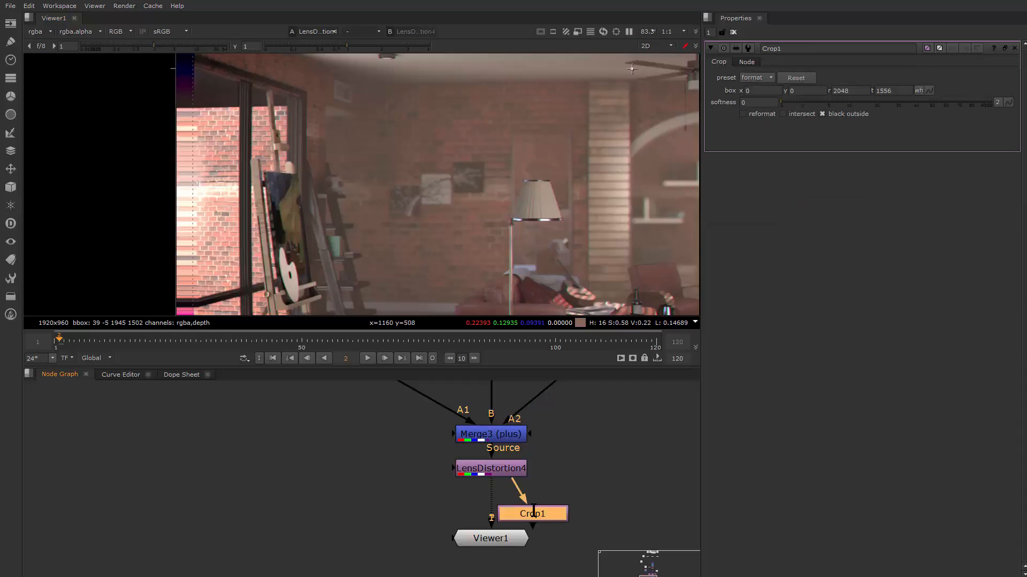
{"action": "left_click_drag", "start_coordinate": [534, 515], "coordinate": [500, 501]}
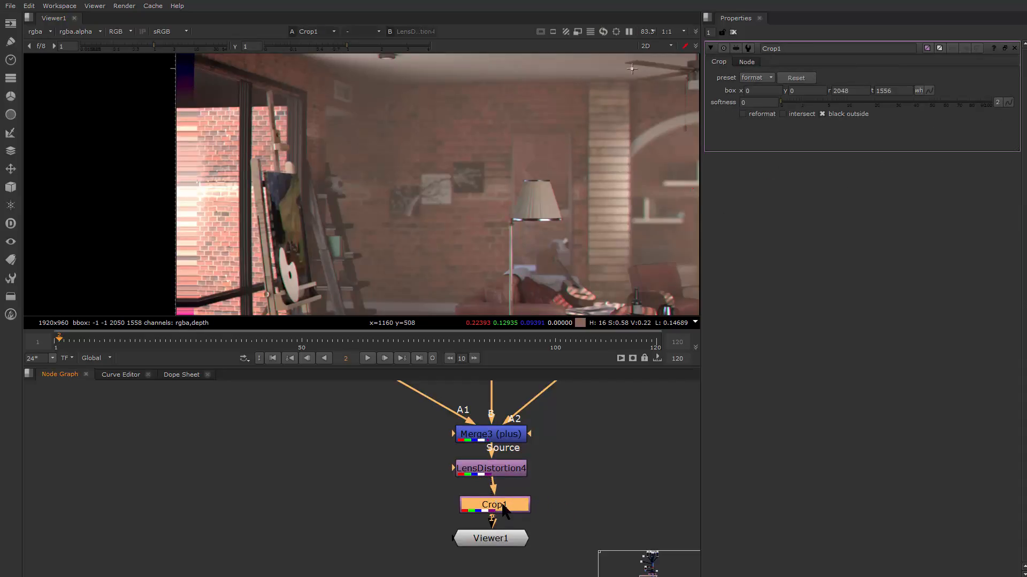
Step: Adjust the Crop1 box to x 50, y 36, r 1840 and t 936 to trim the distorted image borders
{"action": "scroll", "coordinate": [434, 222], "scroll_direction": "down", "scroll_amount": 7}
{"action": "left_click_drag", "start_coordinate": [539, 241], "coordinate": [436, 266]}
{"action": "scroll", "coordinate": [416, 226], "scroll_direction": "up", "scroll_amount": 1}
{"action": "left_click_drag", "start_coordinate": [503, 97], "coordinate": [477, 179]}
{"action": "scroll", "coordinate": [464, 241], "scroll_direction": "up", "scroll_amount": 1}
{"action": "scroll", "coordinate": [493, 246], "scroll_direction": "up", "scroll_amount": 1}
{"action": "mouse_move", "coordinate": [493, 247]}
{"action": "left_mouse_down"}
{"action": "mouse_move", "coordinate": [518, 160]}
{"action": "mouse_move", "coordinate": [498, 238]}
{"action": "left_mouse_up"}
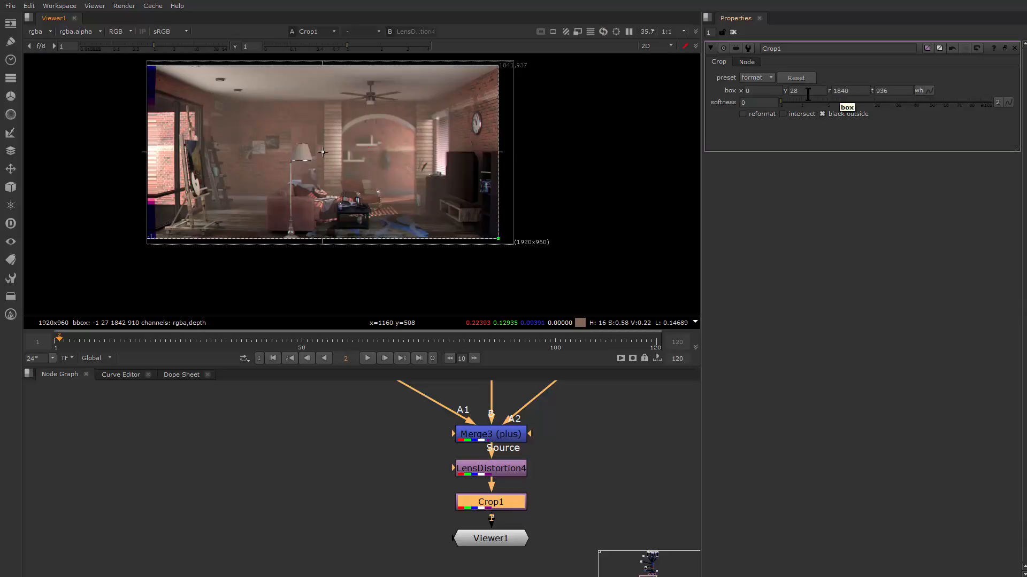
{"action": "left_click_drag", "start_coordinate": [147, 239], "coordinate": [157, 237]}
{"action": "scroll", "coordinate": [321, 215], "scroll_direction": "up", "scroll_amount": 2}
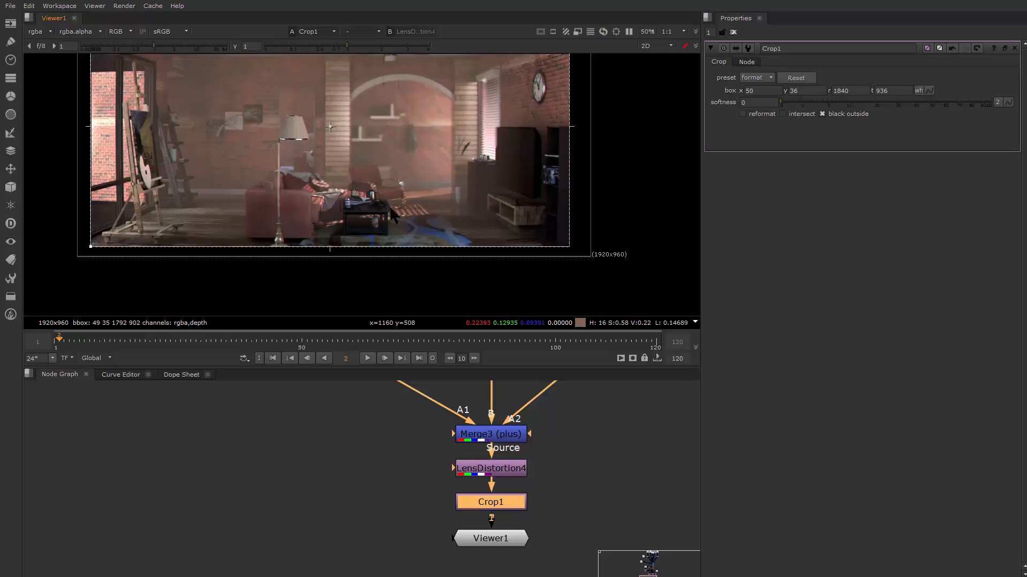
Step: Reposition Viewer1 directly below Crop1 and inspect the color fringing and cropped borders of the final image
{"action": "scroll", "coordinate": [432, 185], "scroll_direction": "up", "scroll_amount": 3}
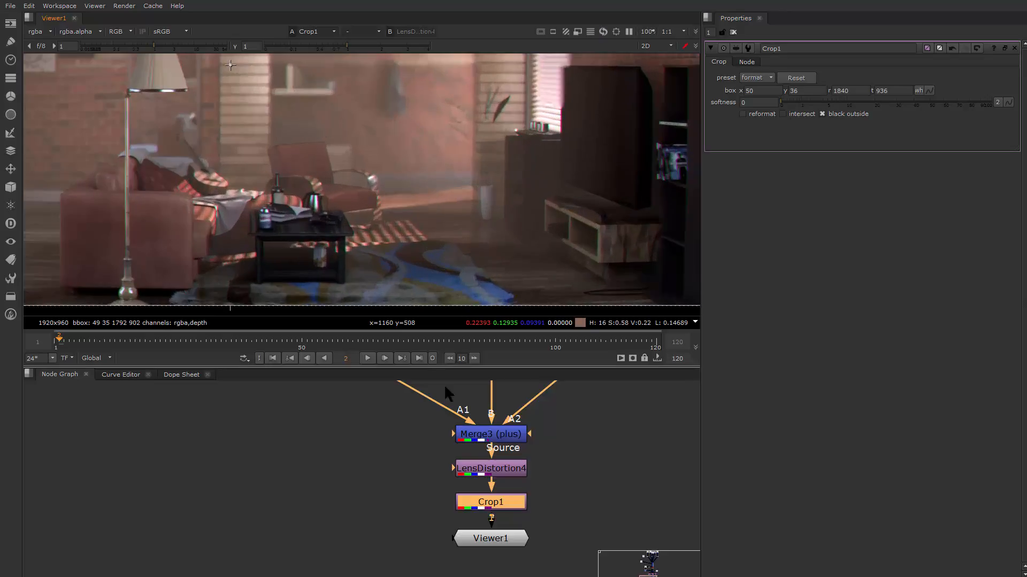
{"action": "left_click", "coordinate": [504, 542]}
{"action": "left_click_drag", "start_coordinate": [505, 548], "coordinate": [505, 554]}
{"action": "scroll", "coordinate": [350, 185], "scroll_direction": "down", "scroll_amount": 3}
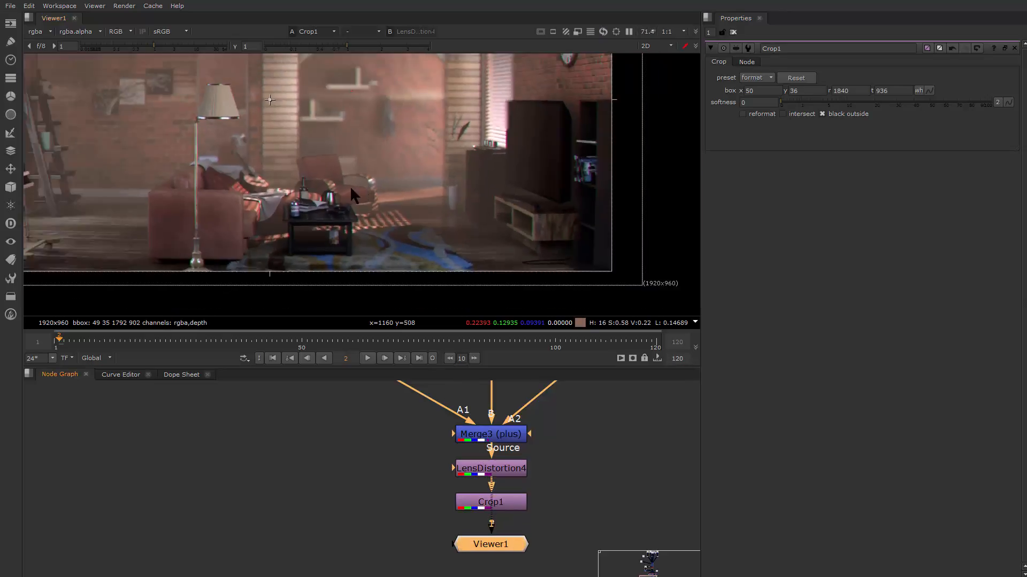
{"action": "scroll", "coordinate": [516, 532], "scroll_direction": "down", "scroll_amount": 2}
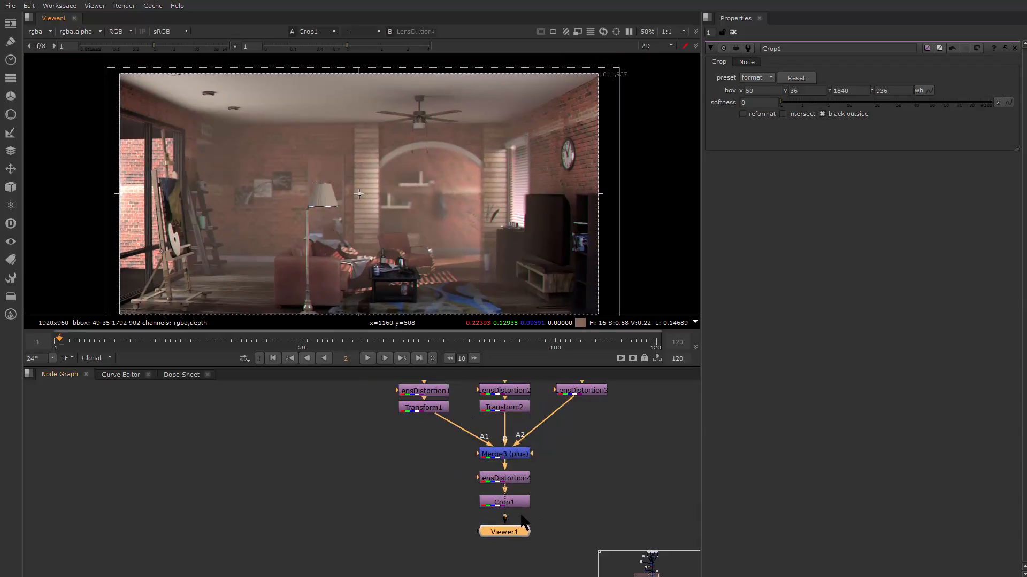
{"action": "left_click_drag", "start_coordinate": [513, 534], "coordinate": [563, 481]}
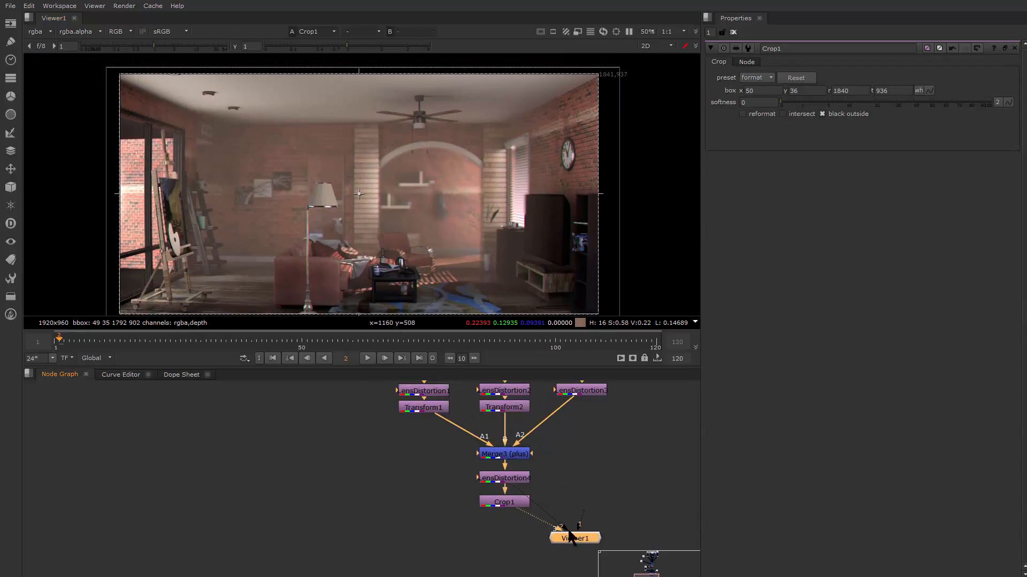
{"action": "left_click_drag", "start_coordinate": [573, 539], "coordinate": [517, 543]}
{"action": "scroll", "coordinate": [353, 221], "scroll_direction": "up", "scroll_amount": 5}
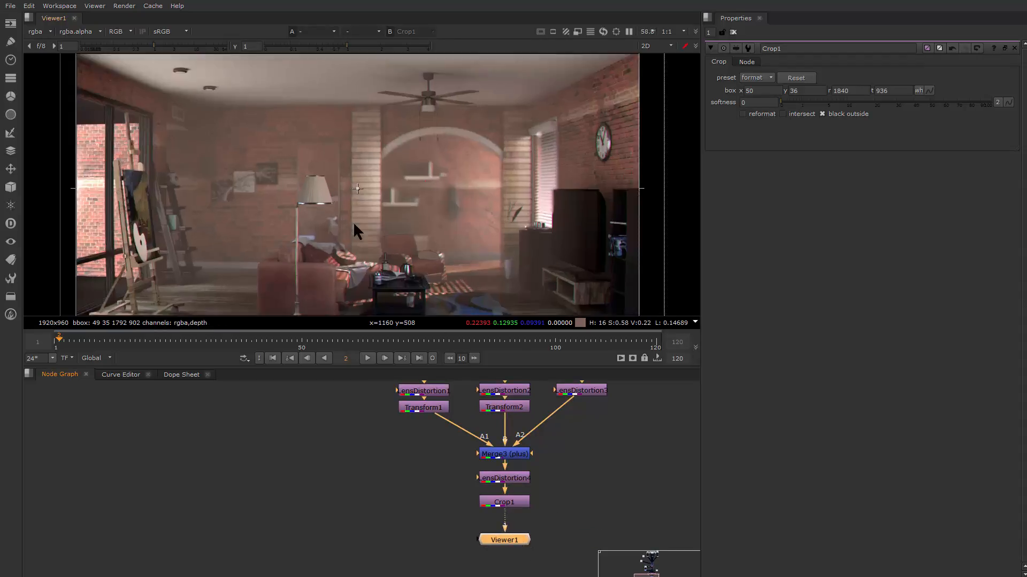
{"action": "scroll", "coordinate": [348, 207], "scroll_direction": "up", "scroll_amount": 3}
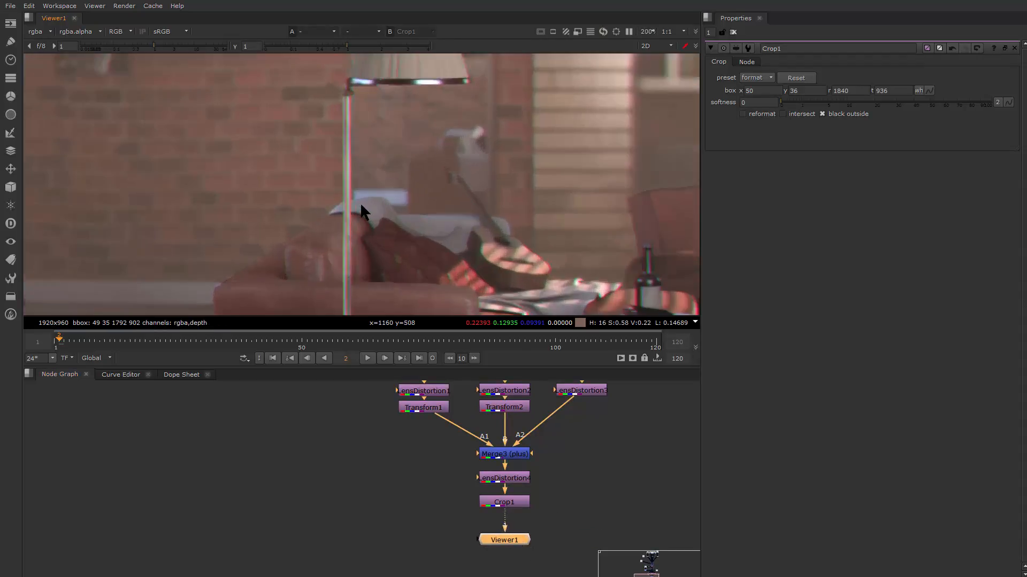
{"action": "scroll", "coordinate": [366, 206], "scroll_direction": "down", "scroll_amount": 8}
Step: Move the Constant1 node farther away from Merge2 to open up space in the node tree
{"action": "left_click_drag", "start_coordinate": [455, 394], "coordinate": [370, 492]}
{"action": "scroll", "coordinate": [369, 473], "scroll_direction": "down", "scroll_amount": 3}
{"action": "left_click", "coordinate": [450, 462]}
{"action": "left_click_drag", "start_coordinate": [450, 466], "coordinate": [500, 466]}
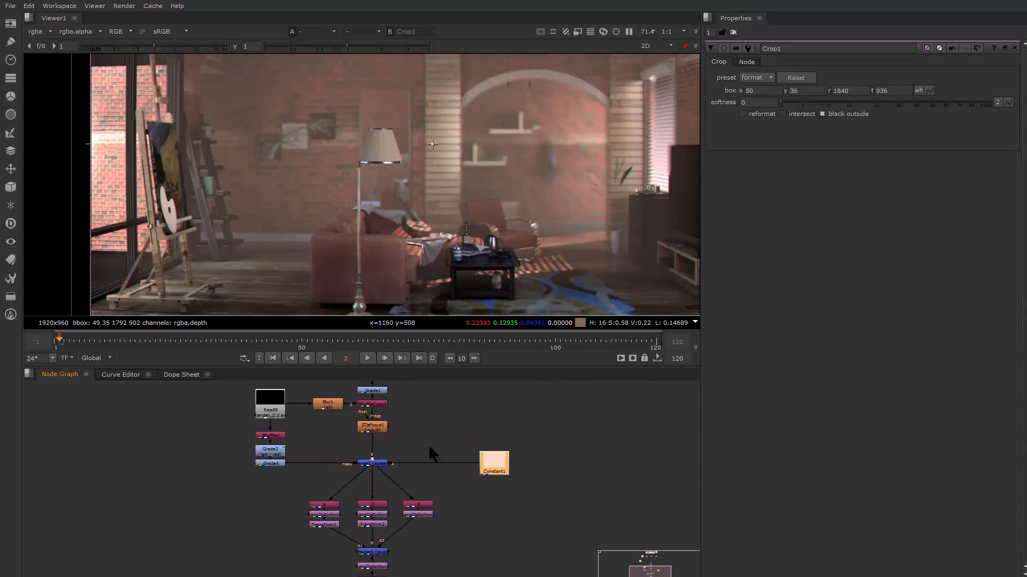
{"action": "scroll", "coordinate": [427, 438], "scroll_direction": "down", "scroll_amount": 2}
Step: Maximize the node graph and move the Read1 AO pass level with Grade2, directly above Read9
{"action": "key", "text": "space"}
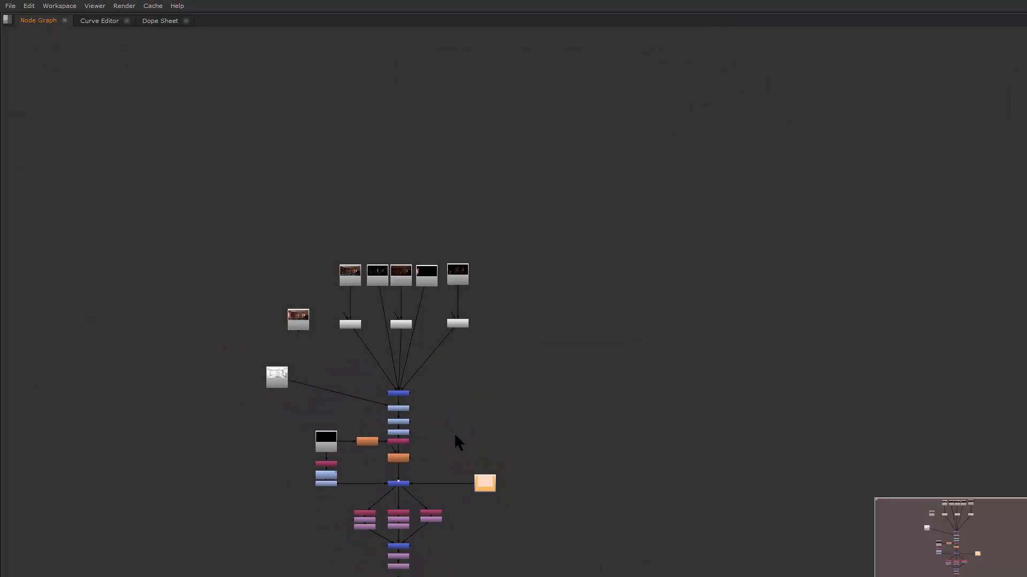
{"action": "scroll", "coordinate": [535, 257], "scroll_direction": "up", "scroll_amount": 5}
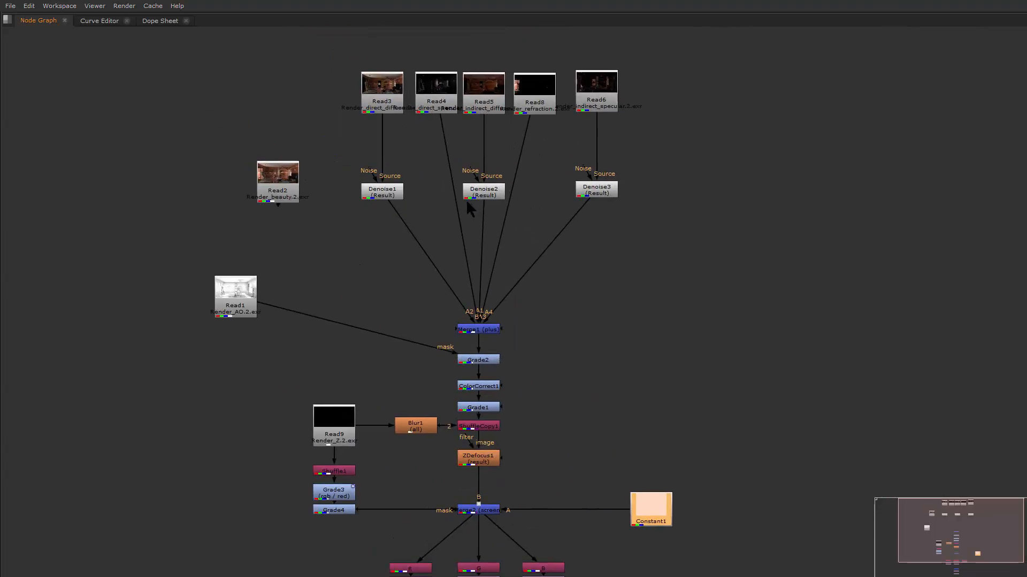
{"action": "left_click_drag", "start_coordinate": [545, 327], "coordinate": [650, 219]}
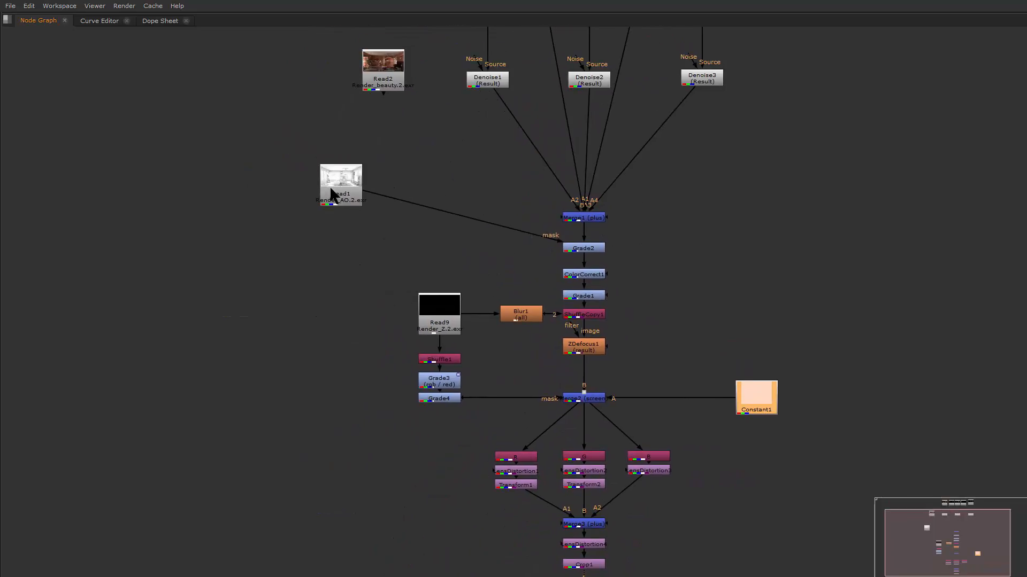
{"action": "left_click_drag", "start_coordinate": [332, 192], "coordinate": [435, 259]}
{"action": "left_click", "coordinate": [539, 316]}
{"action": "left_click_drag", "start_coordinate": [702, 357], "coordinate": [687, 291]}
{"action": "left_click", "coordinate": [464, 287]}
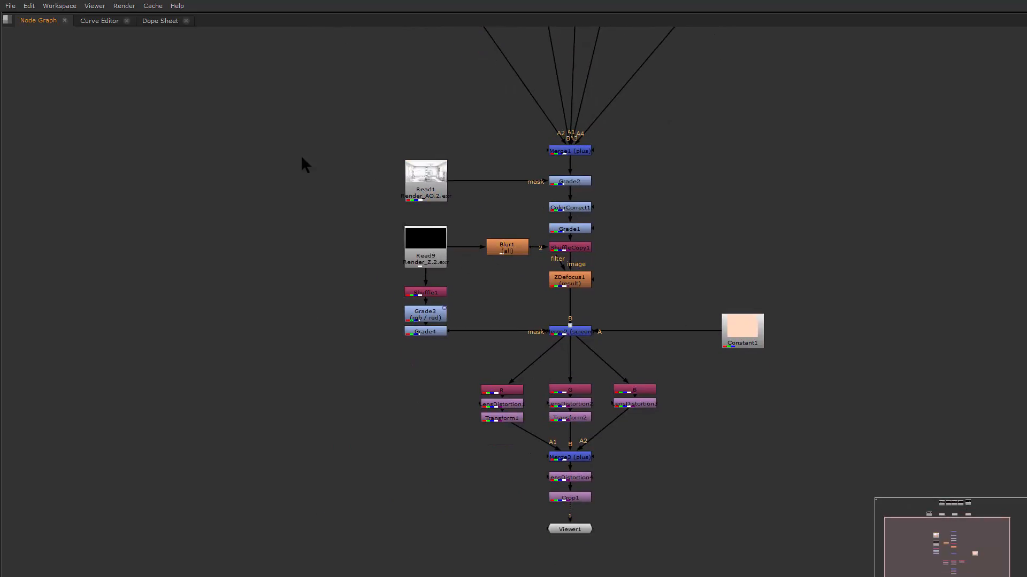
Step: Select the Read and Denoise nodes and try to find a comment node for them with the node search
{"action": "left_click_drag", "start_coordinate": [459, 373], "coordinate": [421, 562]}
{"action": "left_click_drag", "start_coordinate": [418, 228], "coordinate": [412, 285]}
{"action": "left_click_drag", "start_coordinate": [480, 195], "coordinate": [732, 310]}
{"action": "right_click", "coordinate": [505, 140]}
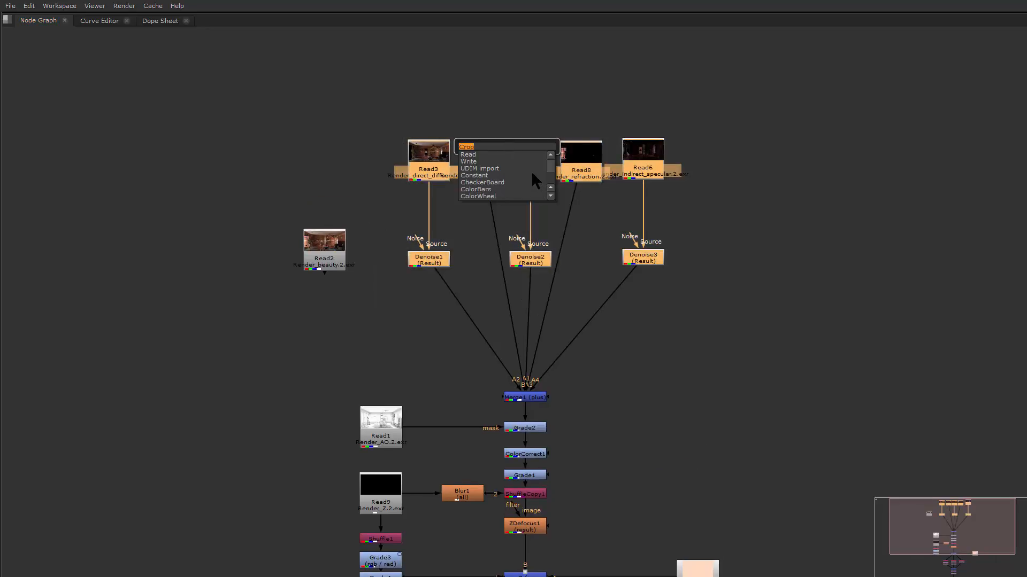
{"action": "left_click", "coordinate": [532, 173]}
{"action": "key", "text": "ctrl+z"}
{"action": "key", "text": "Tab"}
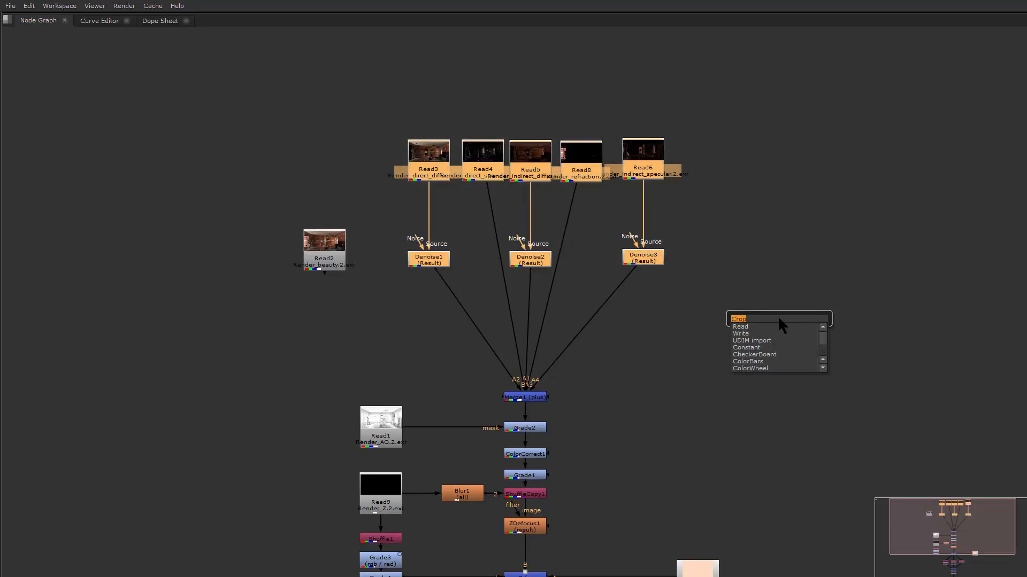
{"action": "type", "text": "col"}
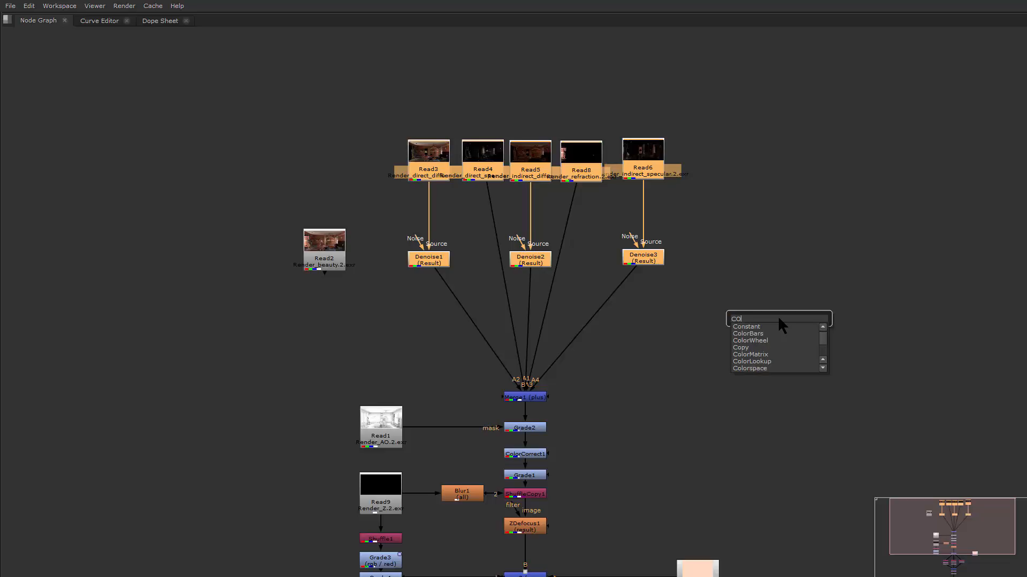
{"action": "key", "text": "BackSpace"}
{"action": "key", "text": "BackSpace"}
{"action": "key", "text": "BackSpace"}
{"action": "type", "text": "commen"}
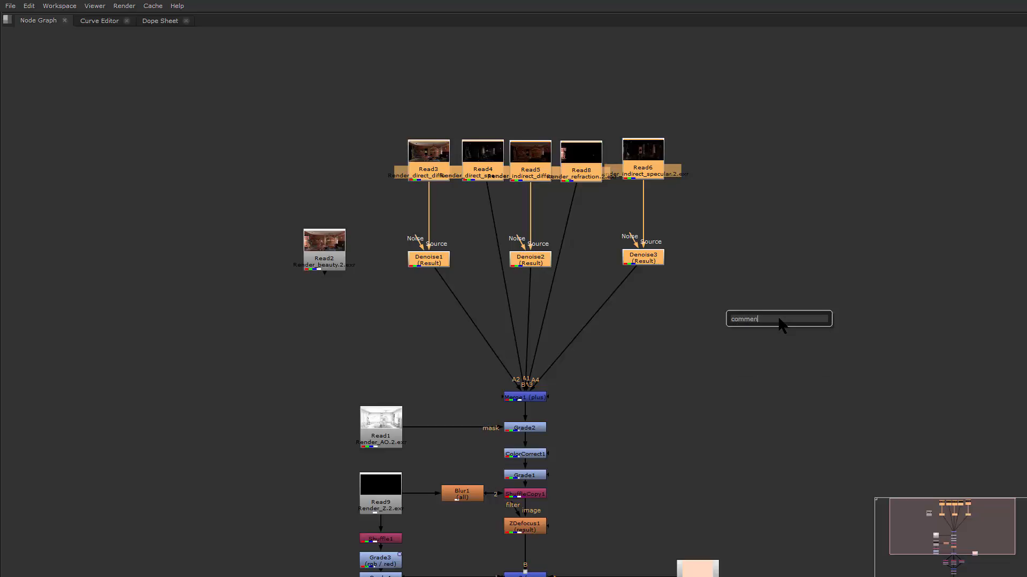
{"action": "type", "text": "e"}
{"action": "key", "text": "Return"}
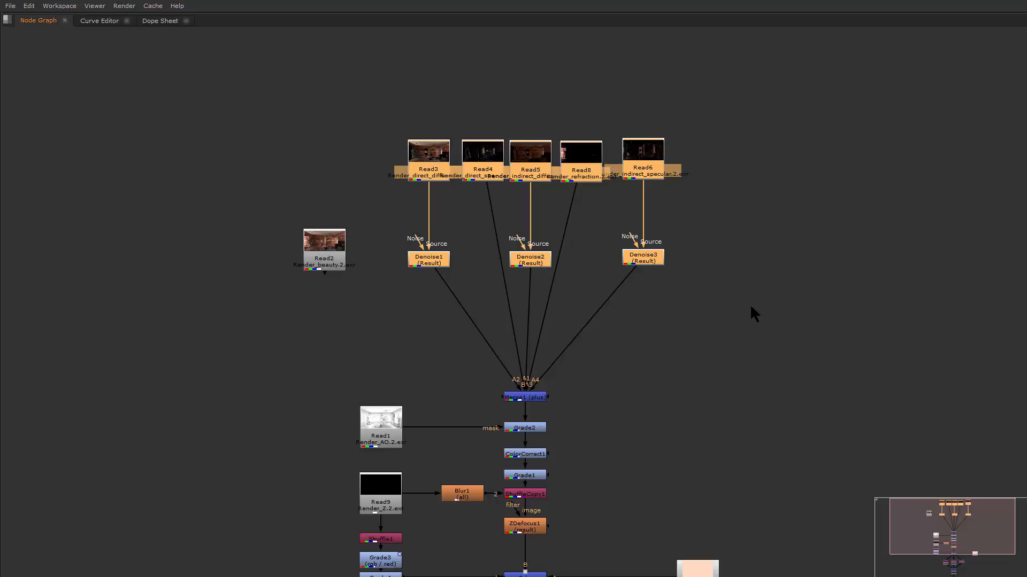
{"action": "key", "text": "ctrl+z"}
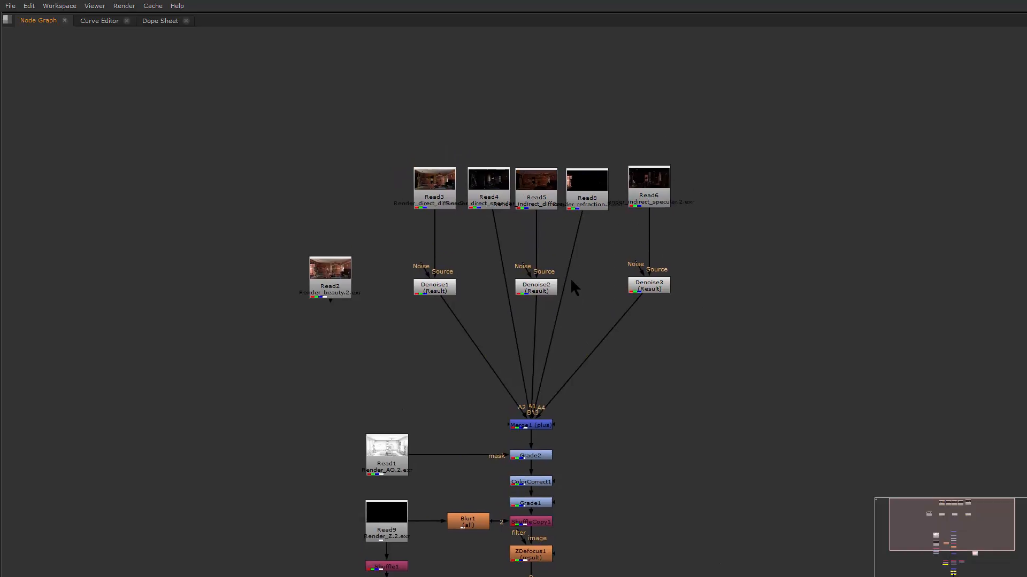
{"action": "mouse_move", "coordinate": [333, 113]}
{"action": "left_mouse_down"}
{"action": "mouse_move", "coordinate": [849, 351]}
{"action": "mouse_move", "coordinate": [834, 359]}
{"action": "left_mouse_up"}
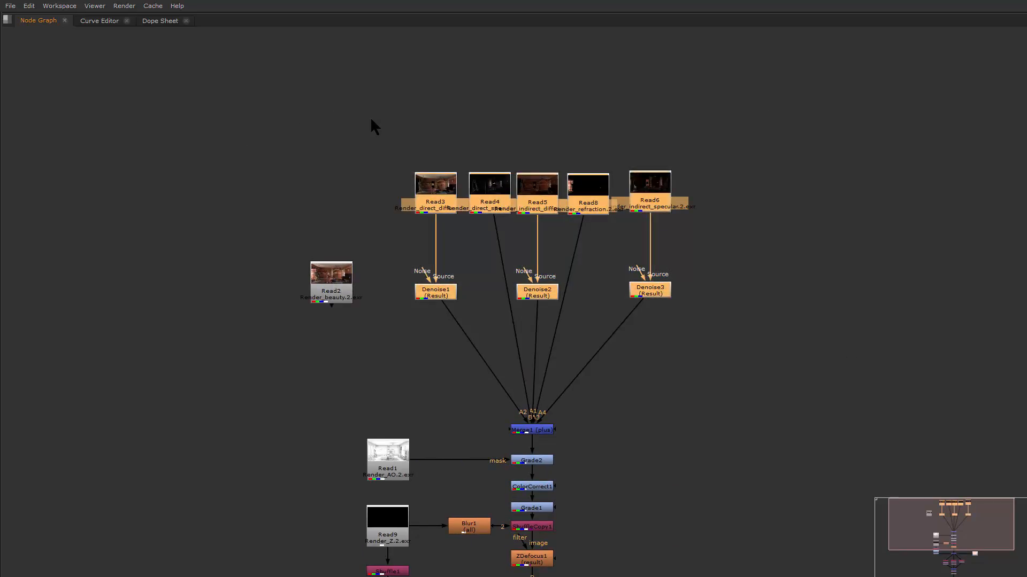
{"action": "key", "text": "b"}
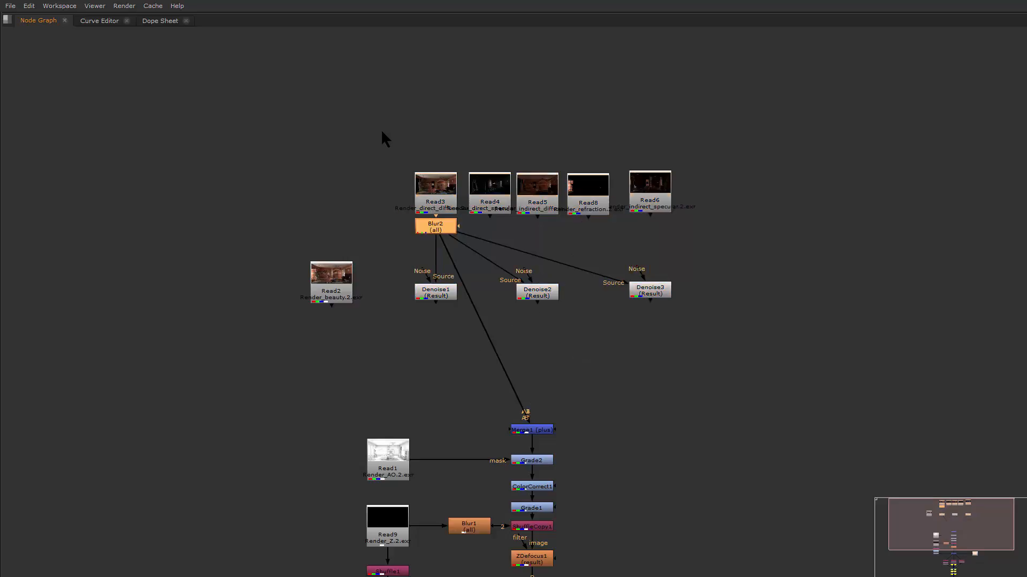
{"action": "key", "text": "ctrl+z"}
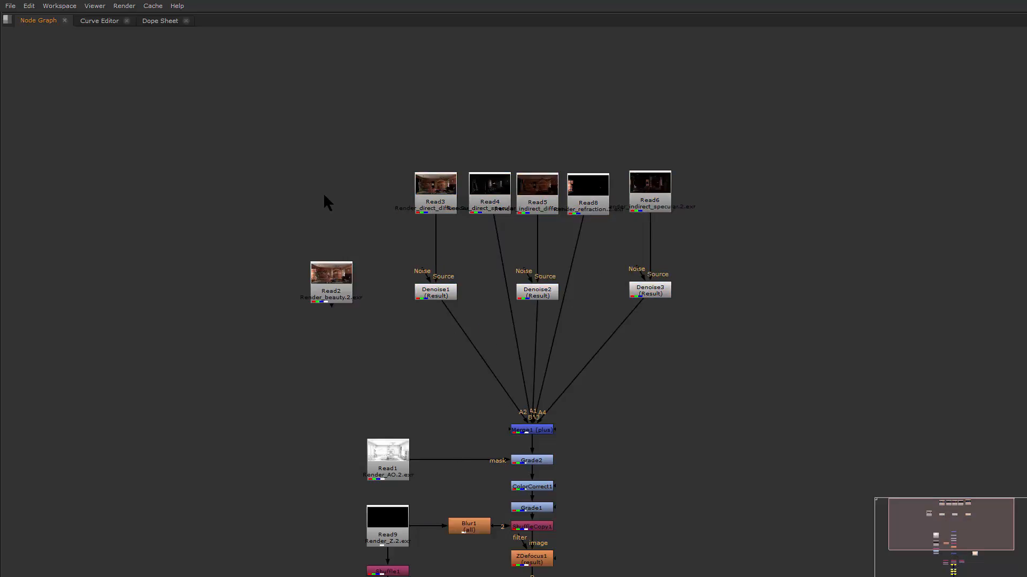
{"action": "right_click", "coordinate": [169, 157]}
{"action": "left_click", "coordinate": [365, 101]}
{"action": "left_click_drag", "start_coordinate": [366, 102], "coordinate": [607, 295]}
{"action": "left_click", "coordinate": [609, 300]}
Step: Create a Backdrop node and place and size it to enclose the render pass Read nodes and their Denoise nodes
{"action": "right_click", "coordinate": [206, 114]}
{"action": "mouse_move", "coordinate": [247, 129]}
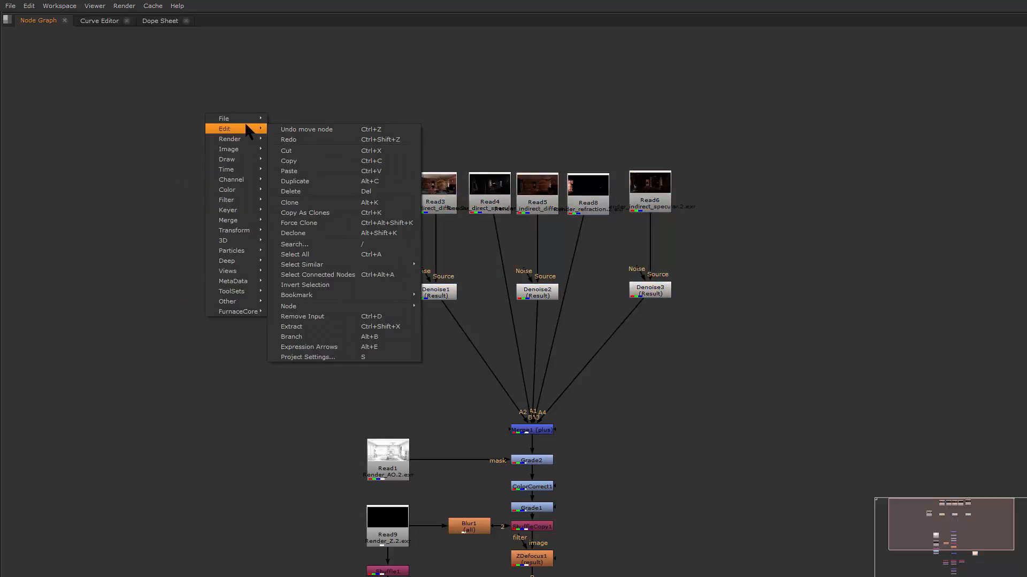
{"action": "mouse_move", "coordinate": [250, 303]}
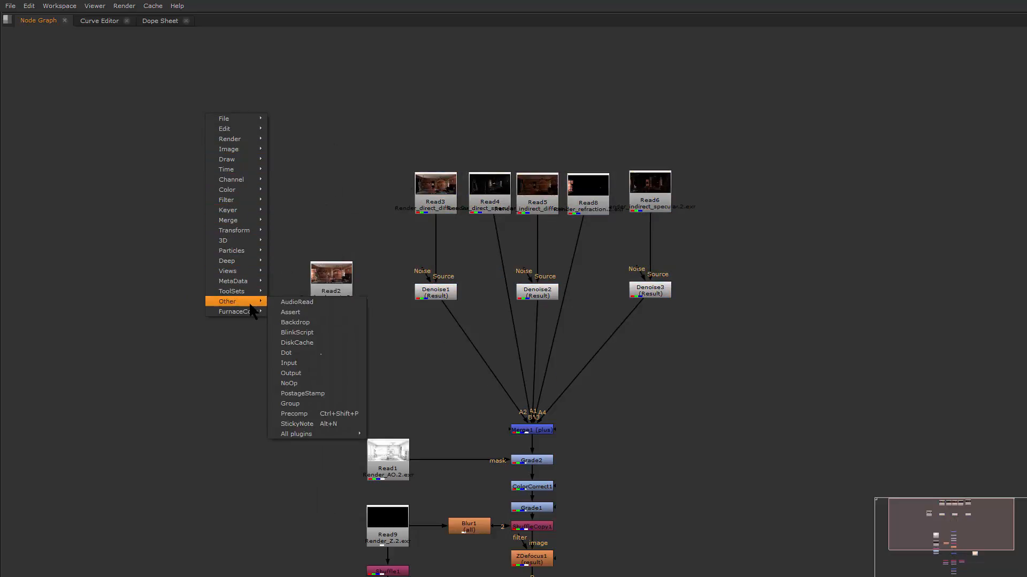
{"action": "left_click", "coordinate": [316, 323]}
{"action": "left_click_drag", "start_coordinate": [988, 244], "coordinate": [355, 194]}
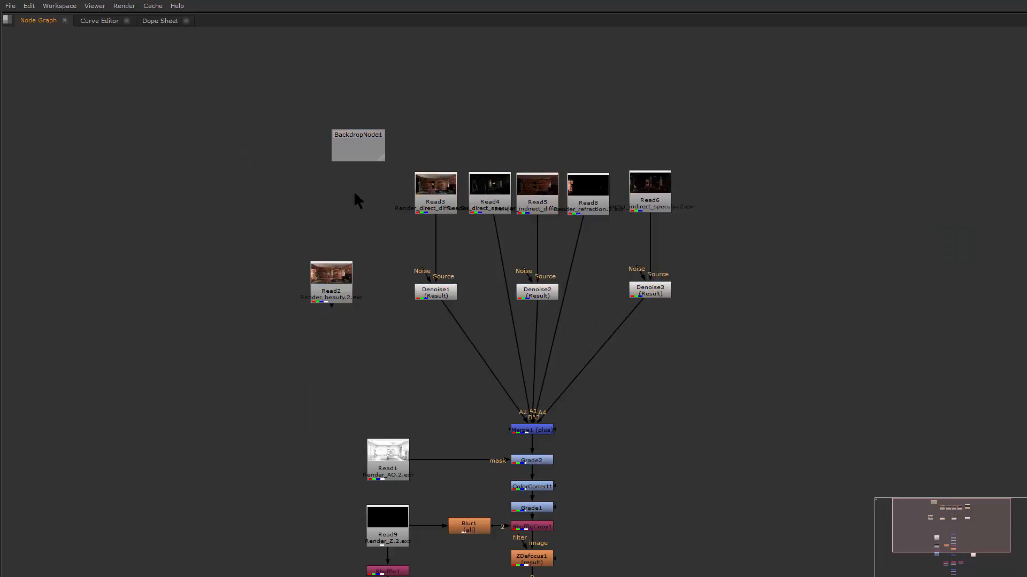
{"action": "left_click_drag", "start_coordinate": [385, 161], "coordinate": [725, 338]}
{"action": "mouse_move", "coordinate": [522, 134]}
{"action": "left_mouse_down"}
{"action": "mouse_move", "coordinate": [525, 107]}
{"action": "mouse_move", "coordinate": [550, 140]}
{"action": "mouse_move", "coordinate": [537, 144]}
{"action": "left_mouse_up"}
Step: Restore the full workspace layout, label BackdropNode1 "Reading And Denoising" and set its font size to 40
{"action": "double_click", "coordinate": [546, 144]}
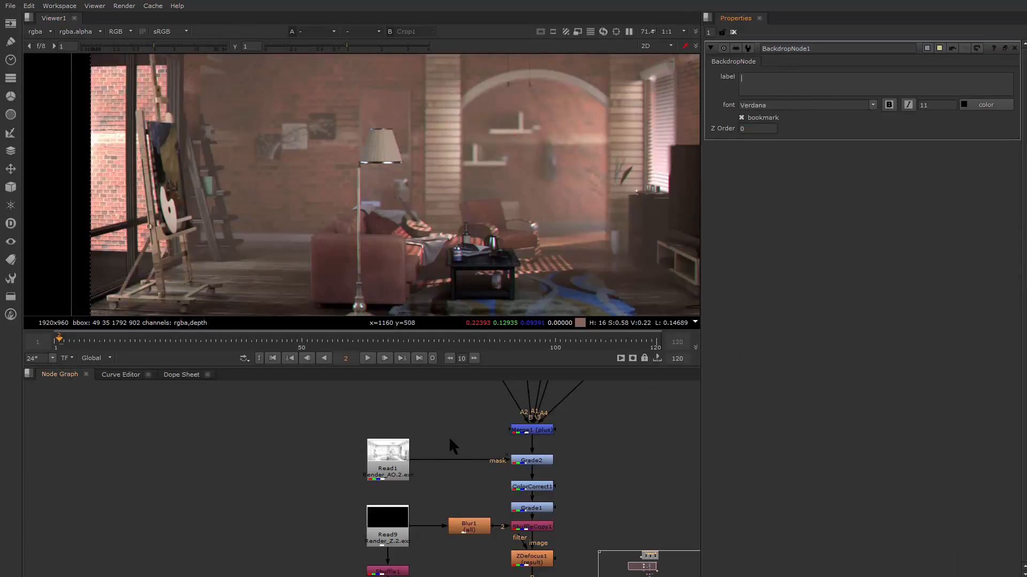
{"action": "key", "text": "space"}
{"action": "key", "text": "space"}
{"action": "key", "text": "space"}
{"action": "key", "text": "space"}
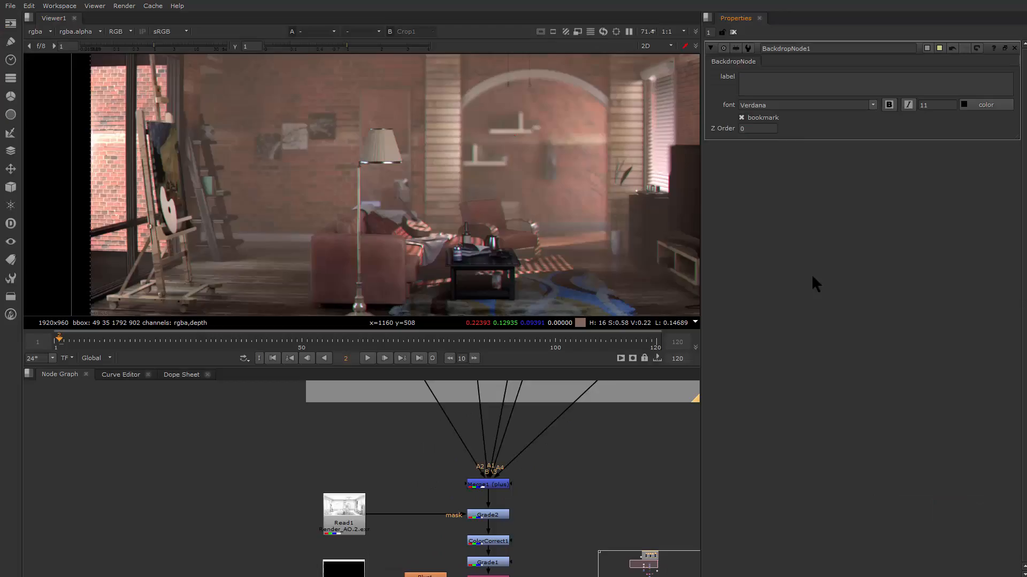
{"action": "left_click_drag", "start_coordinate": [557, 422], "coordinate": [545, 486]}
{"action": "scroll", "coordinate": [517, 428], "scroll_direction": "down", "scroll_amount": 2}
{"action": "left_click_drag", "start_coordinate": [518, 428], "coordinate": [495, 518]}
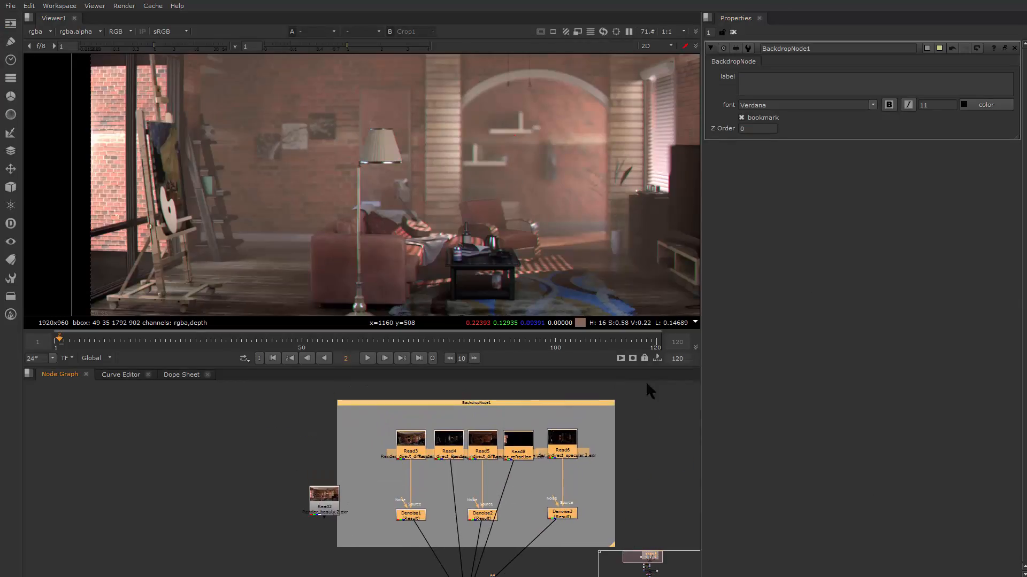
{"action": "left_click", "coordinate": [765, 78]}
{"action": "double_click", "coordinate": [949, 106]}
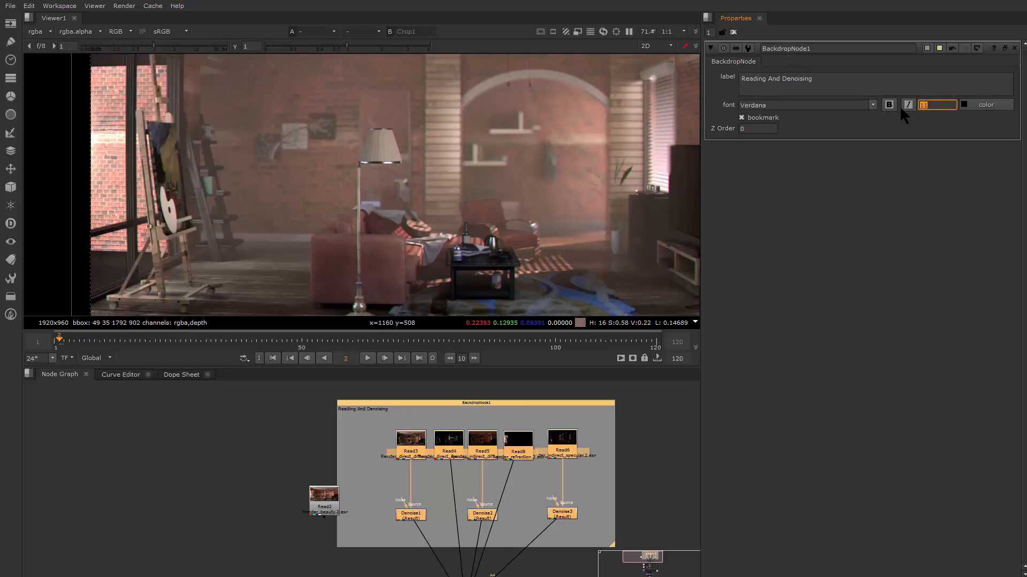
{"action": "key", "text": "Return"}
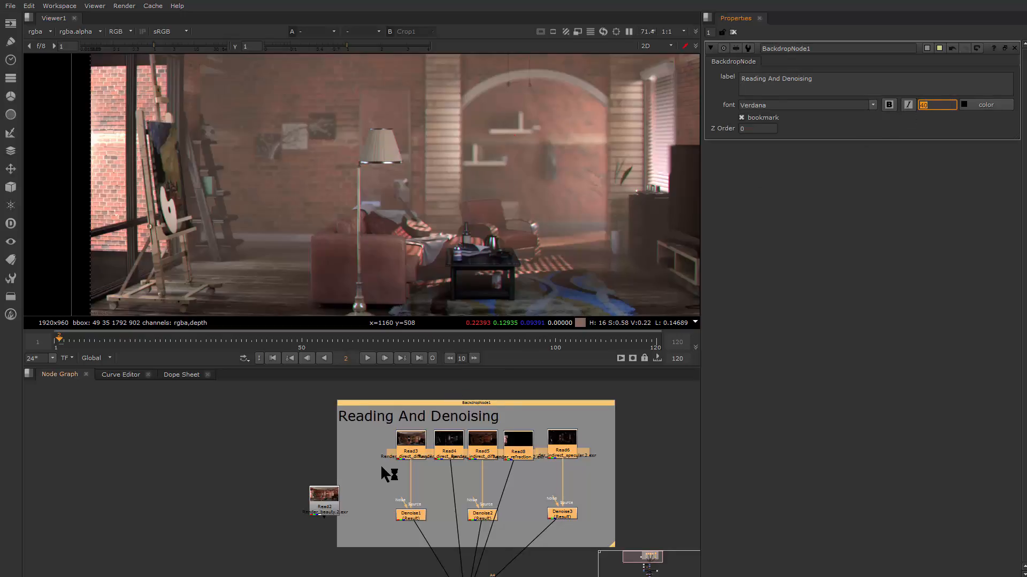
Step: Move the Read2 beauty pass node farther away from the "Reading And Denoising" backdrop
{"action": "scroll", "coordinate": [381, 464], "scroll_direction": "up", "scroll_amount": 4}
{"action": "left_click_drag", "start_coordinate": [377, 384], "coordinate": [308, 435]}
{"action": "scroll", "coordinate": [309, 435], "scroll_direction": "down", "scroll_amount": 2}
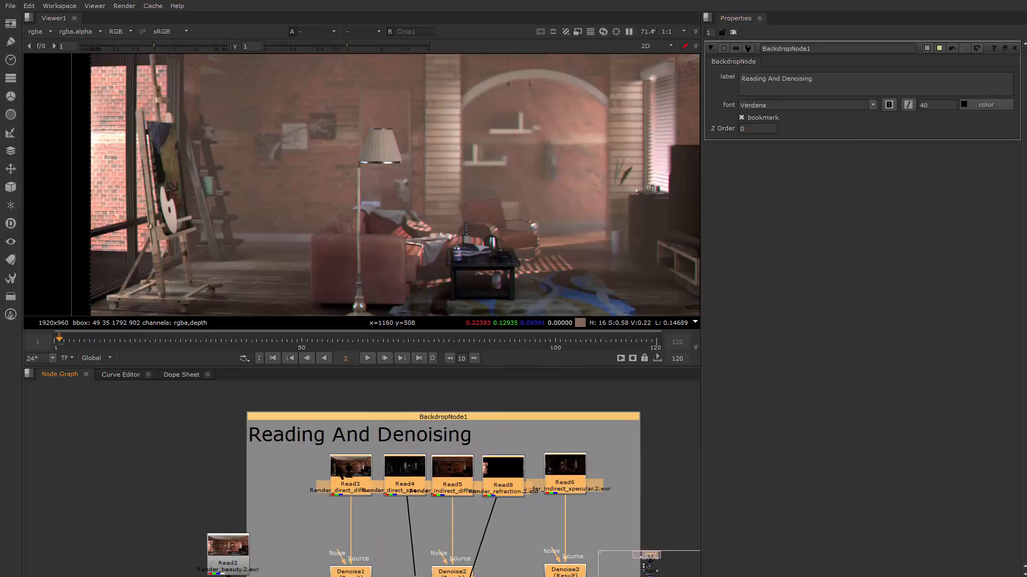
{"action": "scroll", "coordinate": [505, 503], "scroll_direction": "down", "scroll_amount": 3}
{"action": "scroll", "coordinate": [454, 522], "scroll_direction": "up", "scroll_amount": 3}
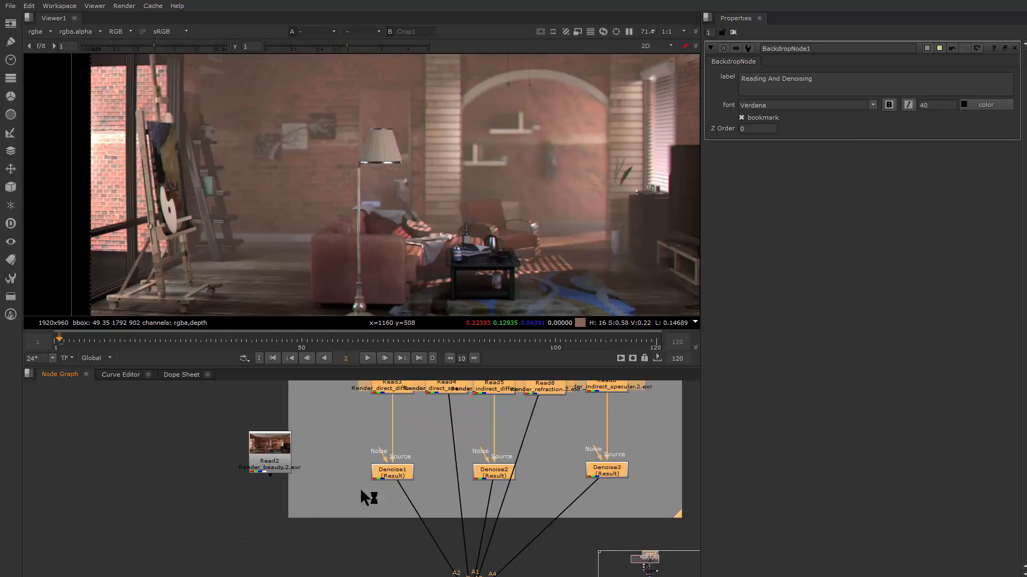
{"action": "left_click_drag", "start_coordinate": [269, 452], "coordinate": [157, 471]}
{"action": "scroll", "coordinate": [300, 461], "scroll_direction": "down", "scroll_amount": 5}
{"action": "scroll", "coordinate": [359, 513], "scroll_direction": "up", "scroll_amount": 5}
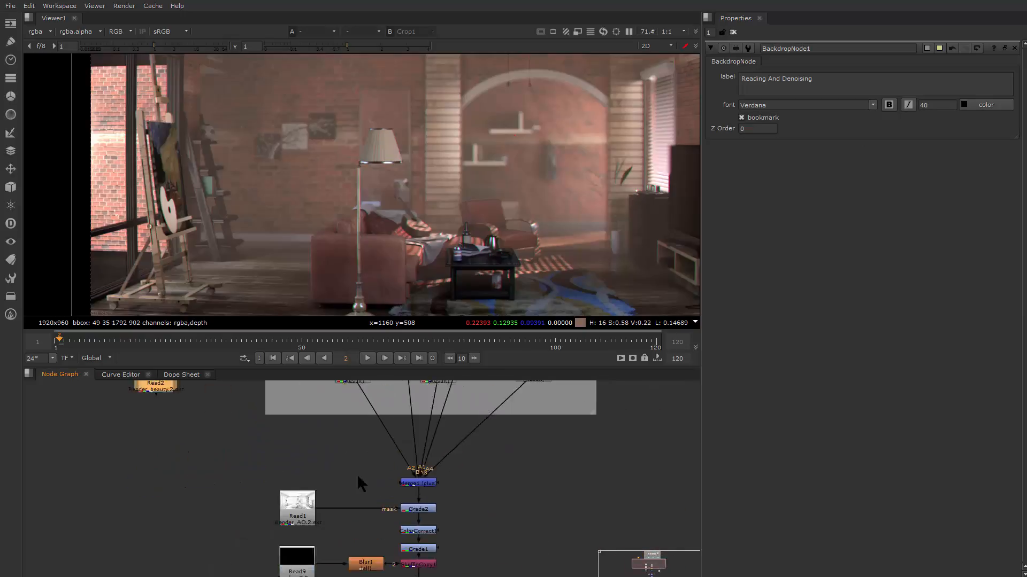
Step: Move Read1, Merge1, Grade2, ColorCorrect1 and Grade1 together slightly upward, away from ShuffleCopy1
{"action": "left_click_drag", "start_coordinate": [370, 457], "coordinate": [383, 416]}
{"action": "left_click_drag", "start_coordinate": [258, 401], "coordinate": [549, 516]}
{"action": "left_click_drag", "start_coordinate": [457, 507], "coordinate": [457, 488]}
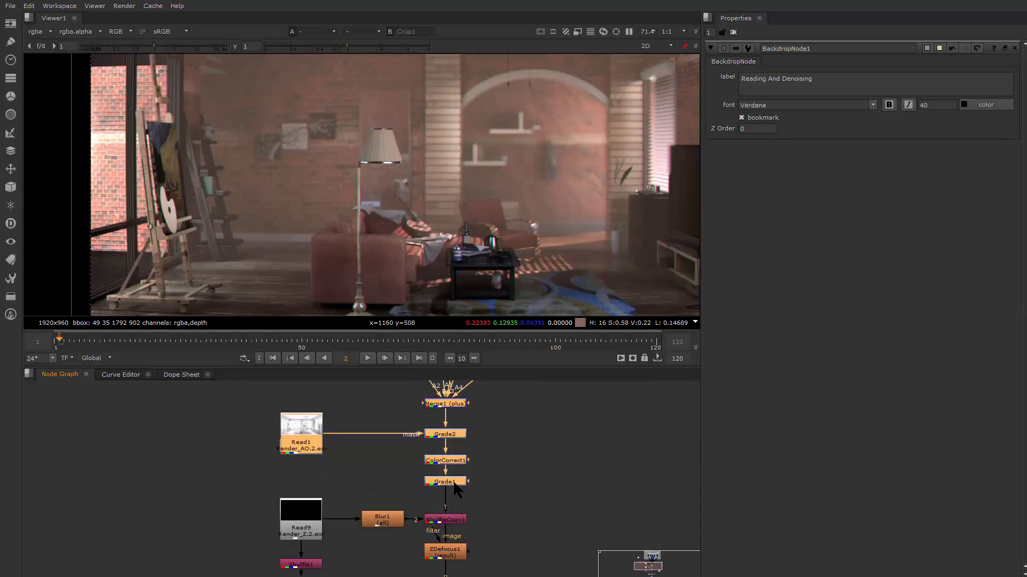
{"action": "key", "text": "b"}
{"action": "key", "text": "ctrl+z"}
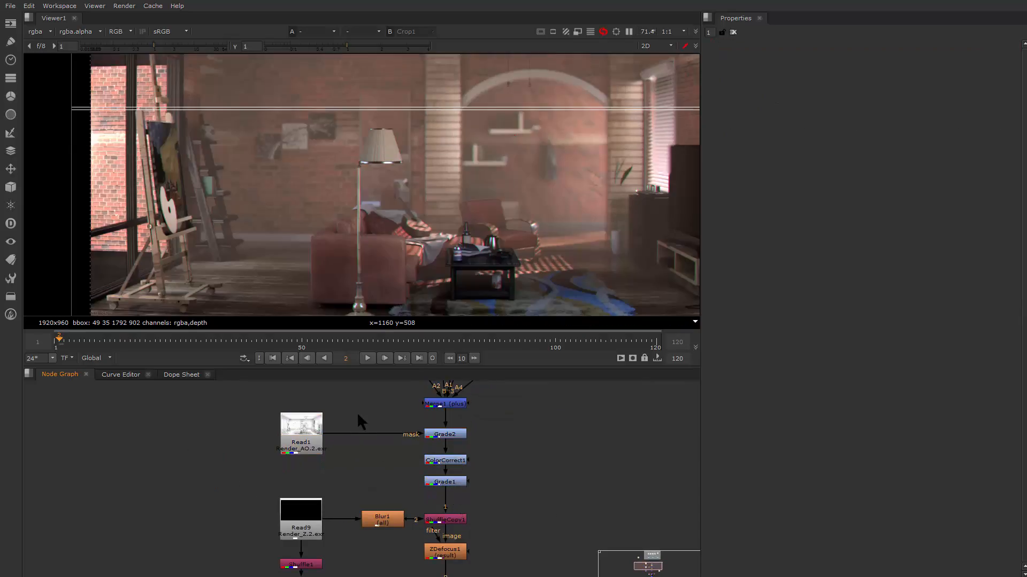
{"action": "left_click_drag", "start_coordinate": [254, 409], "coordinate": [537, 528]}
{"action": "key", "text": "t"}
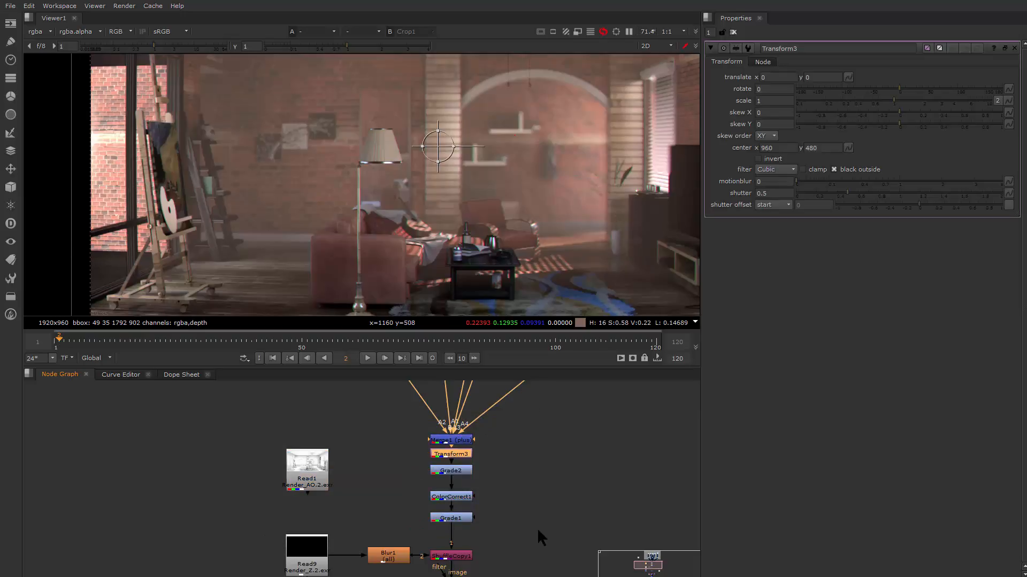
{"action": "key", "text": "ctrl+z"}
Step: Create a Backdrop node sized to enclose Read1, Merge1, Grade2, ColorCorrect1 and Grade1
{"action": "left_click_drag", "start_coordinate": [237, 408], "coordinate": [564, 554]}
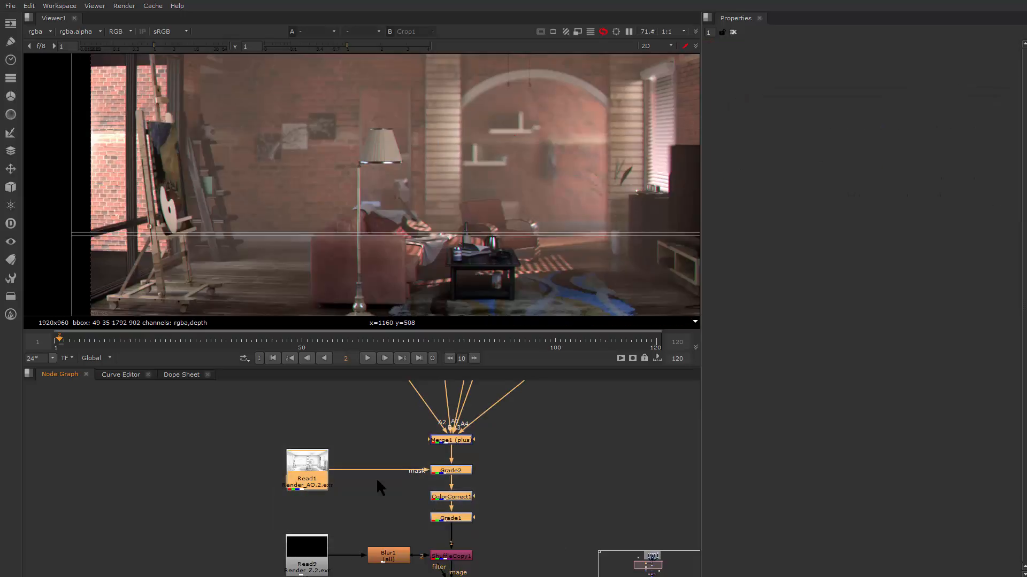
{"action": "right_click", "coordinate": [333, 460]}
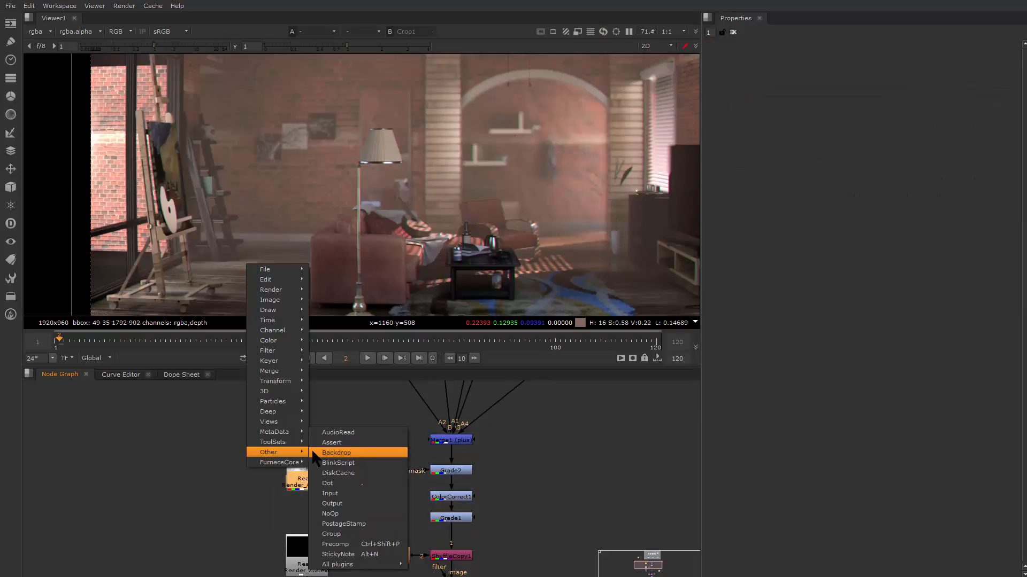
{"action": "left_click", "coordinate": [358, 455]}
{"action": "left_click_drag", "start_coordinate": [332, 495], "coordinate": [481, 531]}
{"action": "left_click", "coordinate": [495, 532]}
{"action": "scroll", "coordinate": [420, 471], "scroll_direction": "down", "scroll_amount": 2}
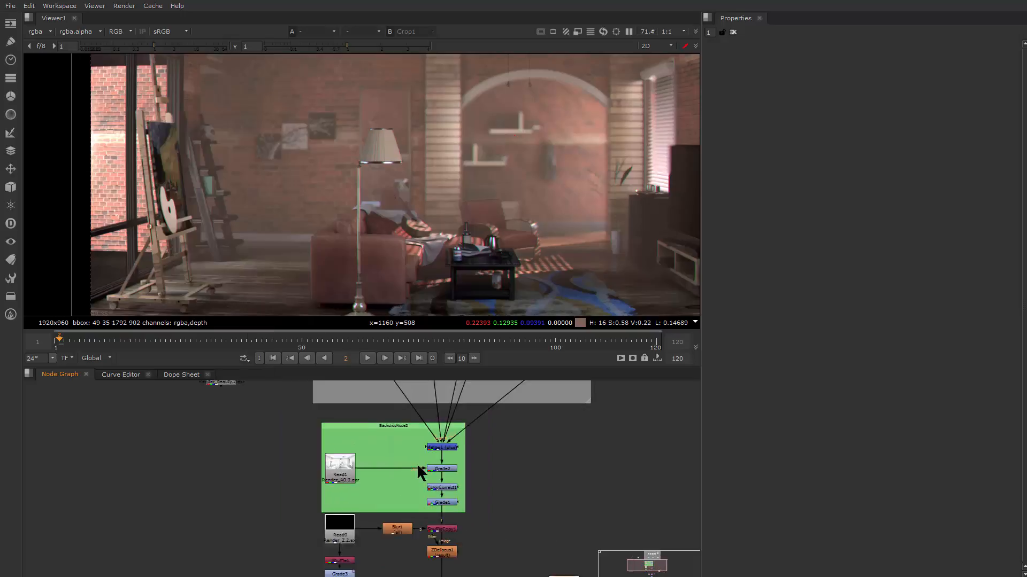
Step: Label the BackdropNode2 backdrop "ColorCorrection"
{"action": "scroll", "coordinate": [407, 460], "scroll_direction": "up", "scroll_amount": 2}
{"action": "scroll", "coordinate": [378, 447], "scroll_direction": "down", "scroll_amount": 2}
{"action": "scroll", "coordinate": [377, 447], "scroll_direction": "up", "scroll_amount": 3}
{"action": "left_click", "coordinate": [386, 401]}
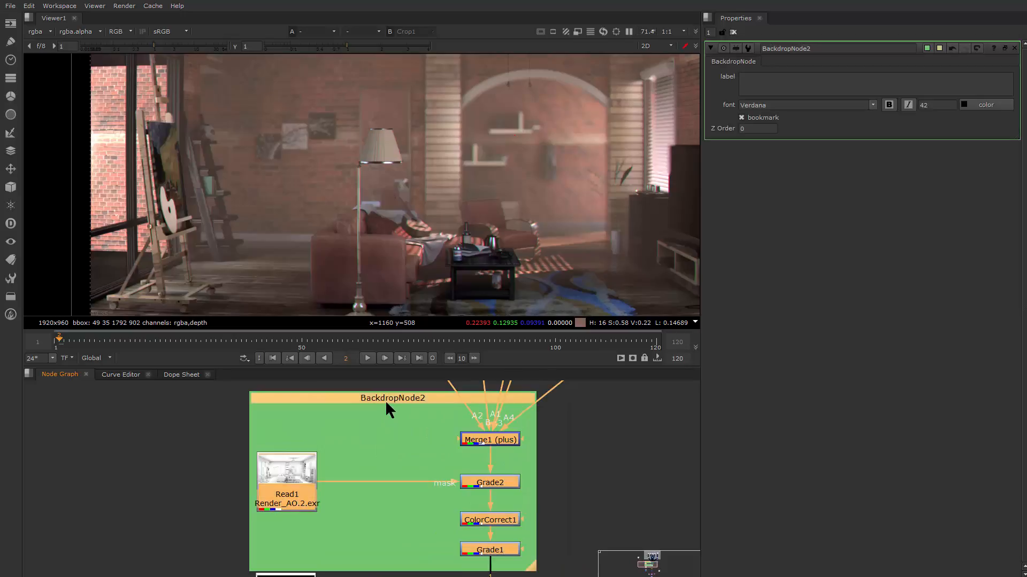
{"action": "left_click", "coordinate": [790, 79]}
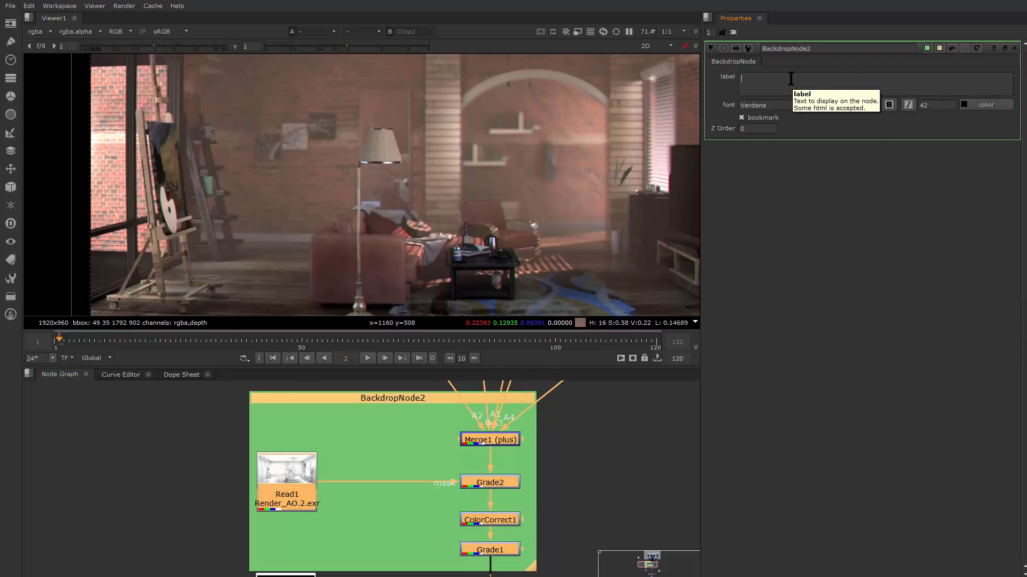
{"action": "type", "text": "ColorCorrection"}
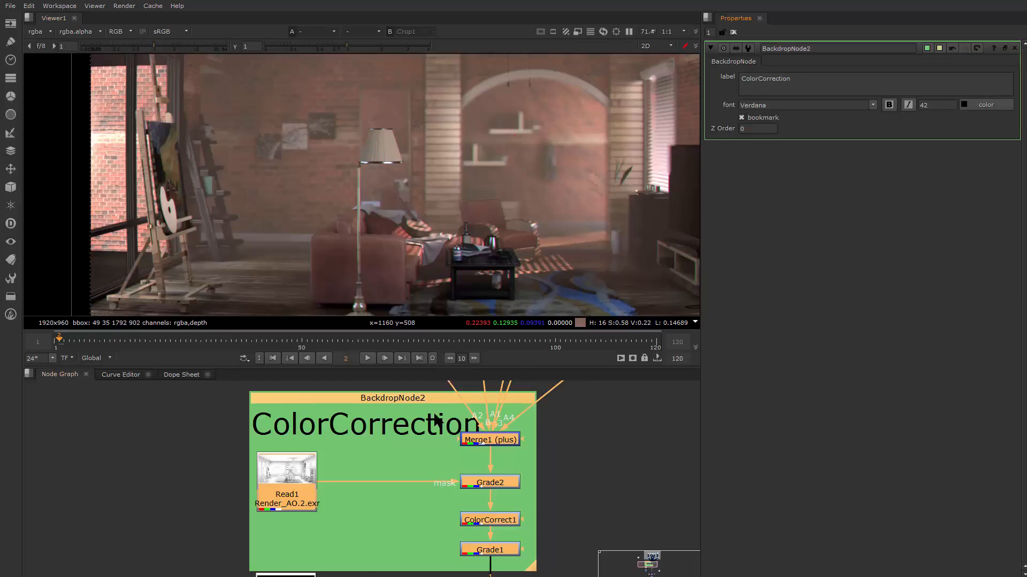
Step: Move all nodes from ShuffleCopy1 downstream, including Read9, Constant1 and the lens distortion branches, farther below the ColorCorrection backdrop
{"action": "scroll", "coordinate": [376, 489], "scroll_direction": "down", "scroll_amount": 5}
{"action": "left_click_drag", "start_coordinate": [376, 489], "coordinate": [535, 576]}
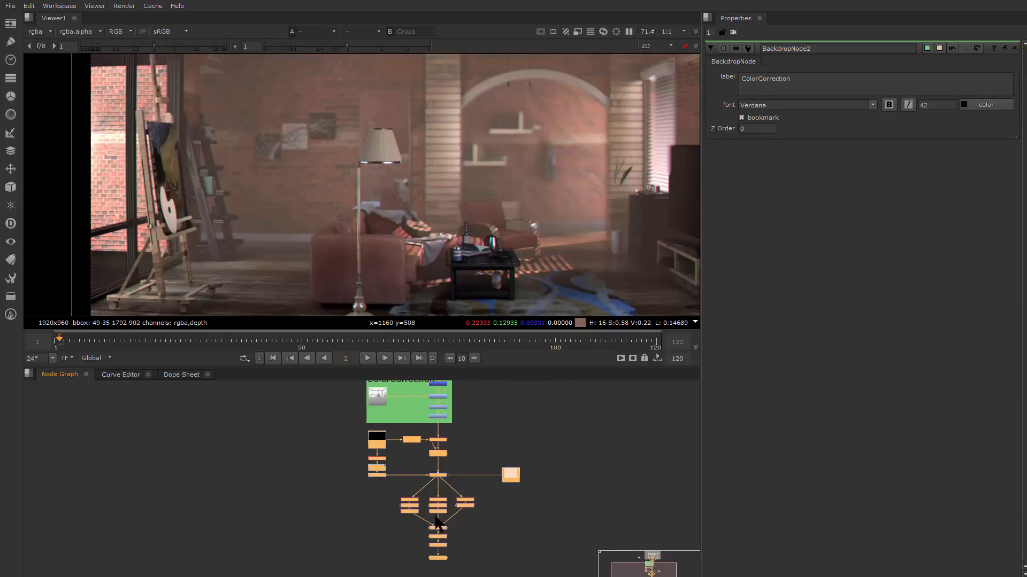
{"action": "left_click", "coordinate": [481, 447]}
{"action": "scroll", "coordinate": [481, 447], "scroll_direction": "up", "scroll_amount": 3}
{"action": "left_click_drag", "start_coordinate": [436, 429], "coordinate": [441, 501]}
{"action": "scroll", "coordinate": [441, 501], "scroll_direction": "up", "scroll_amount": 2}
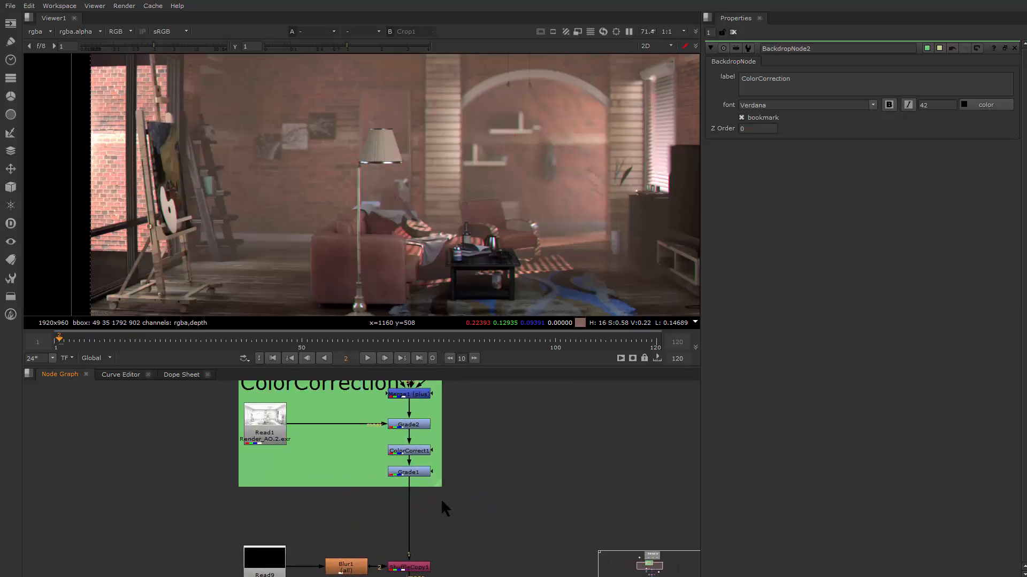
Step: Inspect the composite up close in the viewer, including the ceiling, window blinds and wall clock, and return to the wide view
{"action": "left_click", "coordinate": [410, 473]}
{"action": "left_click_drag", "start_coordinate": [244, 177], "coordinate": [235, 236]}
{"action": "scroll", "coordinate": [307, 188], "scroll_direction": "up", "scroll_amount": 1}
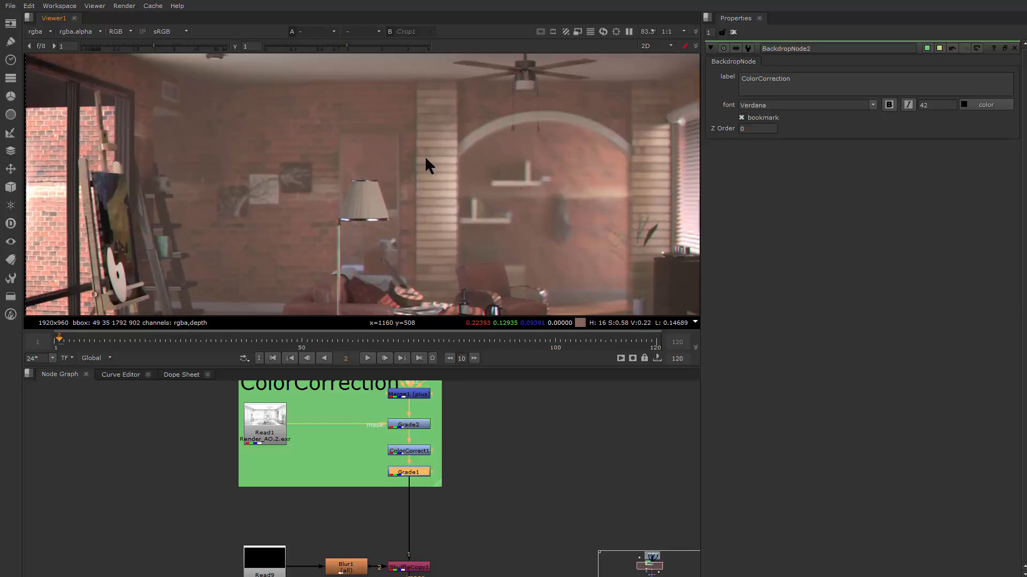
{"action": "scroll", "coordinate": [518, 219], "scroll_direction": "down", "scroll_amount": 2}
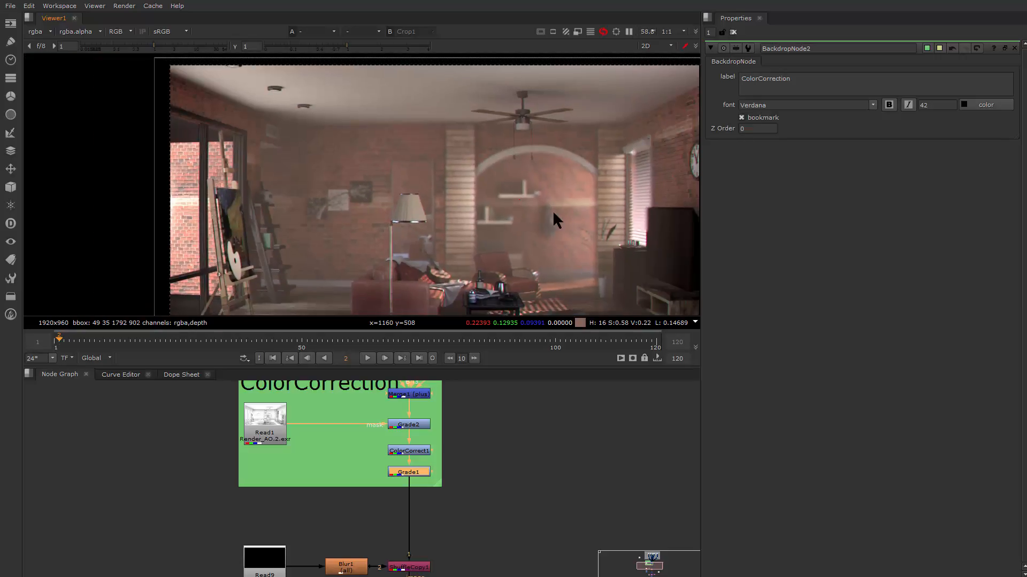
{"action": "scroll", "coordinate": [598, 200], "scroll_direction": "up", "scroll_amount": 6}
{"action": "left_click_drag", "start_coordinate": [602, 200], "coordinate": [423, 214]}
{"action": "scroll", "coordinate": [406, 238], "scroll_direction": "down", "scroll_amount": 5}
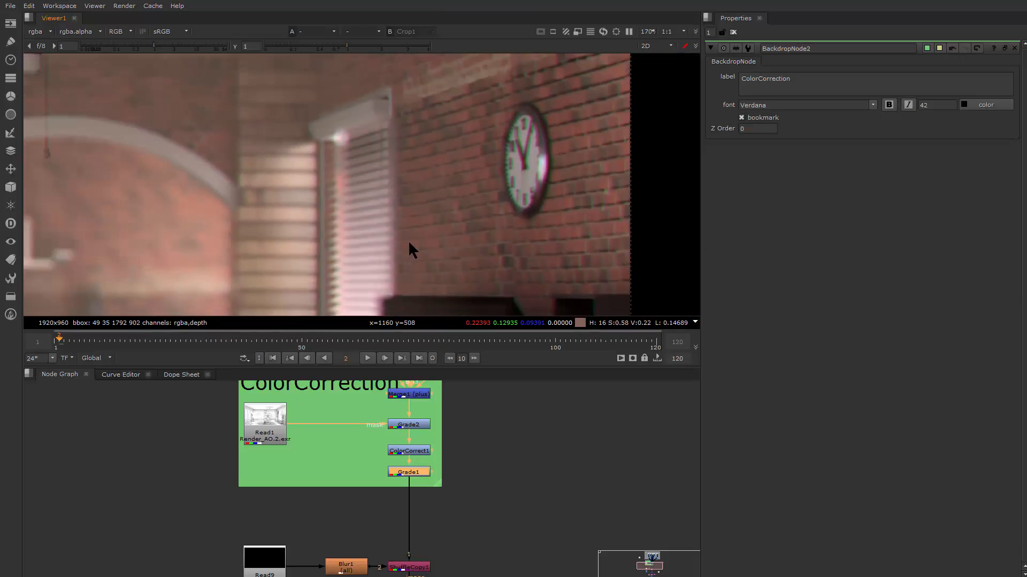
{"action": "left_click_drag", "start_coordinate": [131, 247], "coordinate": [405, 158]}
{"action": "scroll", "coordinate": [405, 160], "scroll_direction": "down", "scroll_amount": 2}
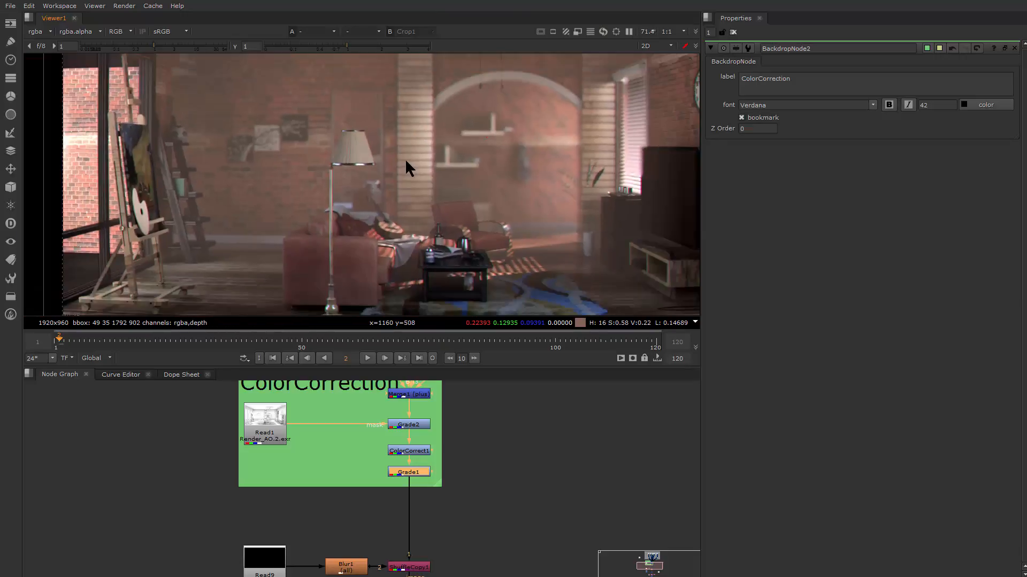
Step: Move the Viewer1 node farther below Crop1 to make room at the end of the node tree
{"action": "left_click_drag", "start_coordinate": [514, 572], "coordinate": [477, 393]}
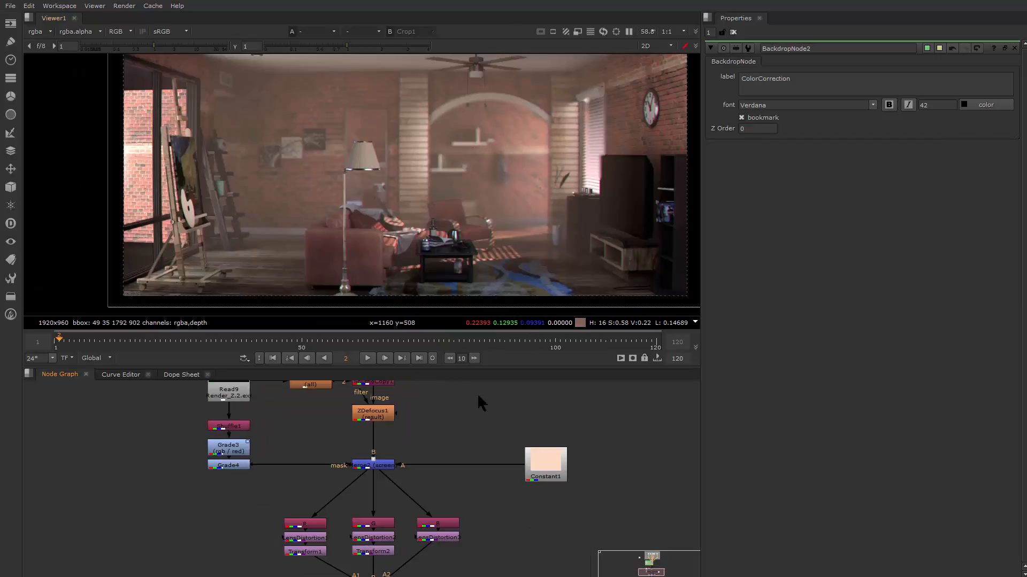
{"action": "left_click_drag", "start_coordinate": [466, 477], "coordinate": [487, 361]}
{"action": "left_click_drag", "start_coordinate": [395, 564], "coordinate": [422, 459]}
{"action": "scroll", "coordinate": [423, 465], "scroll_direction": "up", "scroll_amount": 5}
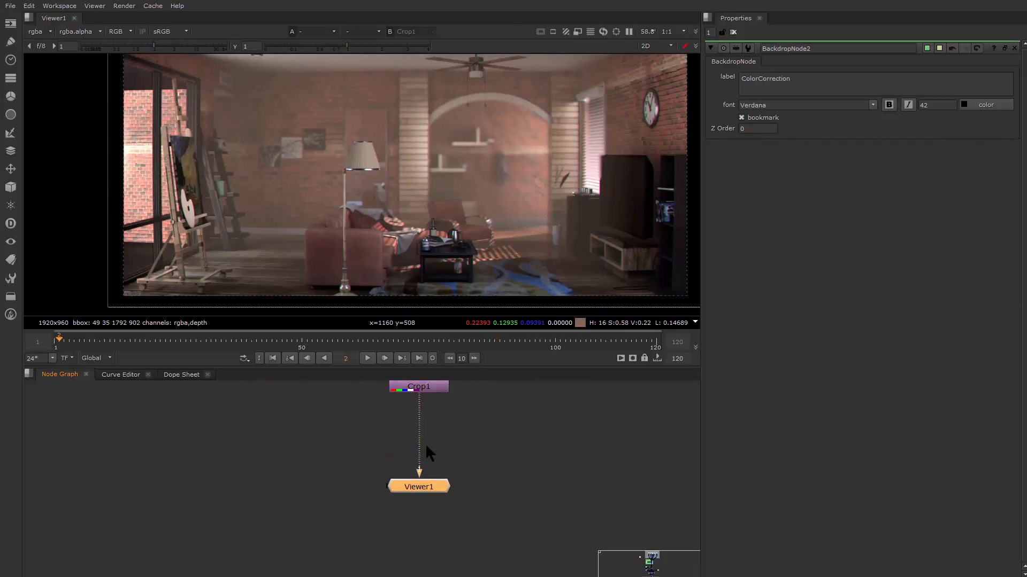
{"action": "left_click", "coordinate": [447, 430]}
{"action": "left_click_drag", "start_coordinate": [442, 423], "coordinate": [445, 427]}
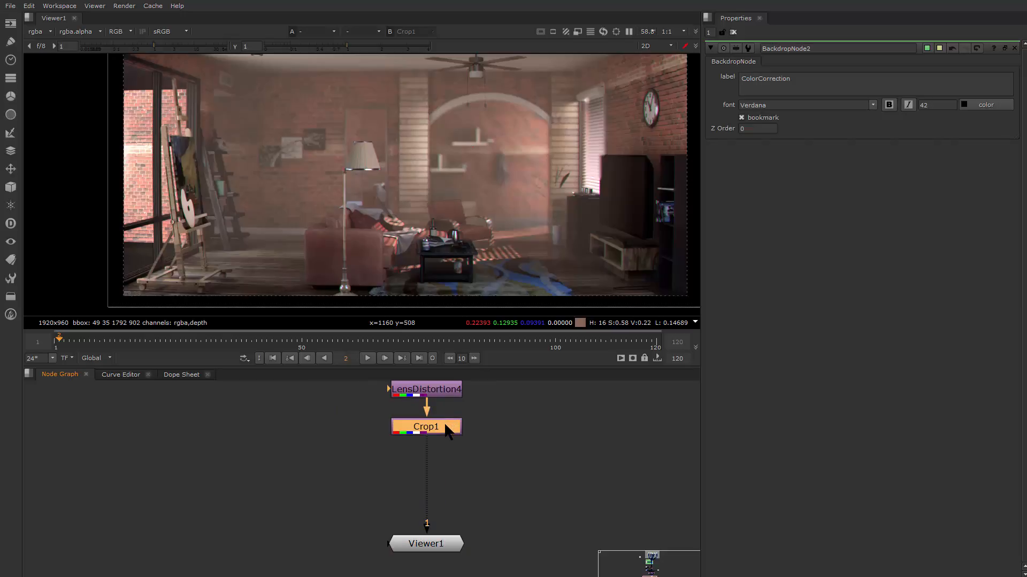
{"action": "key", "text": "m"}
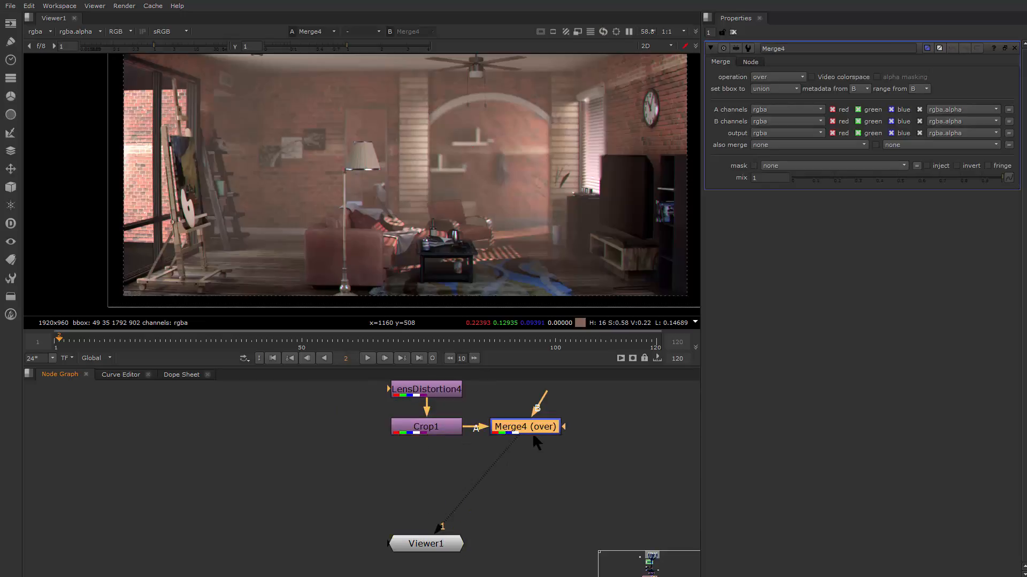
{"action": "key", "text": "Delete"}
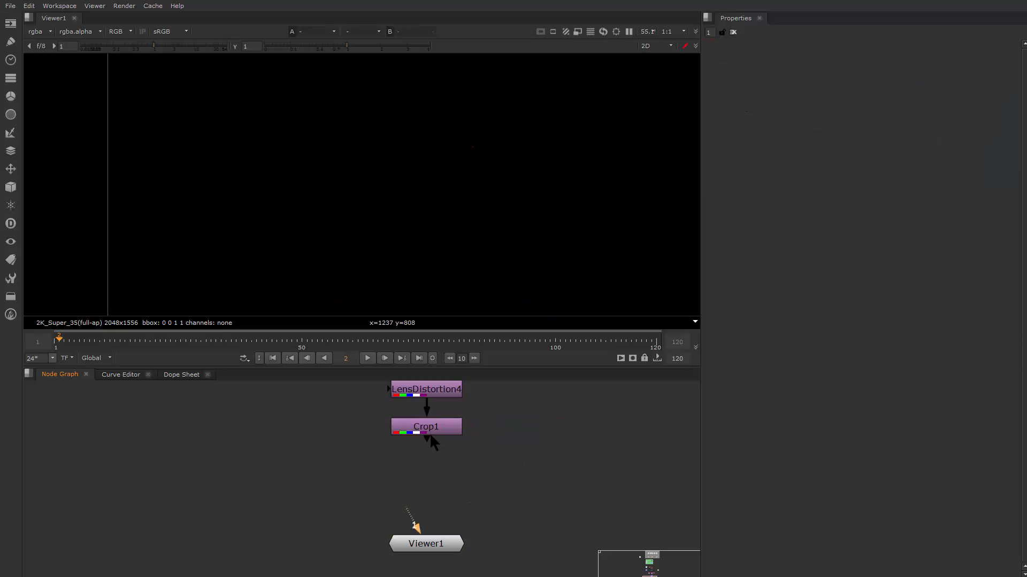
{"action": "left_click_drag", "start_coordinate": [408, 513], "coordinate": [418, 436]}
{"action": "left_click", "coordinate": [430, 431]}
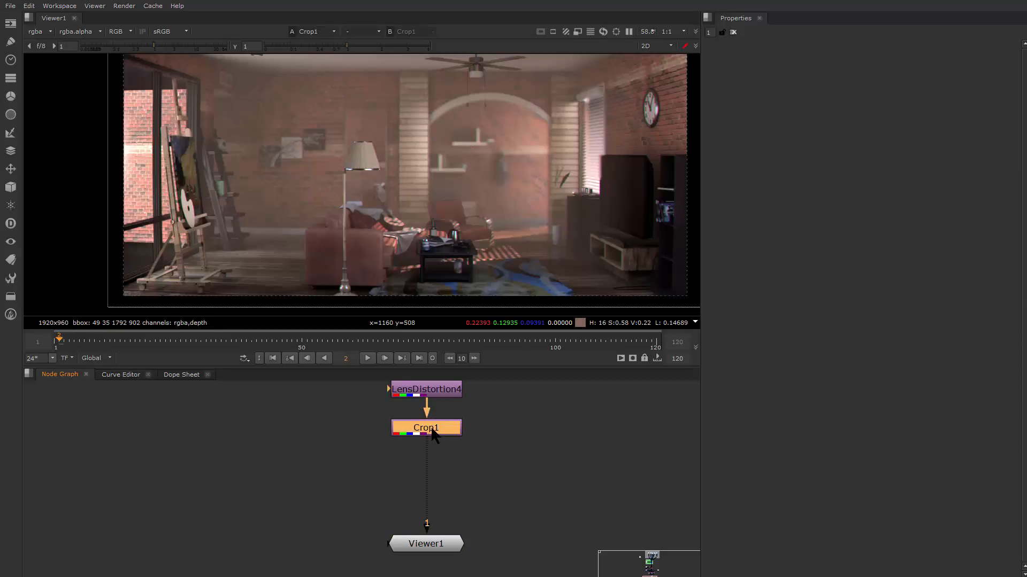
{"action": "left_click", "coordinate": [328, 447]}
{"action": "right_click", "coordinate": [329, 446]}
{"action": "left_click", "coordinate": [496, 445]}
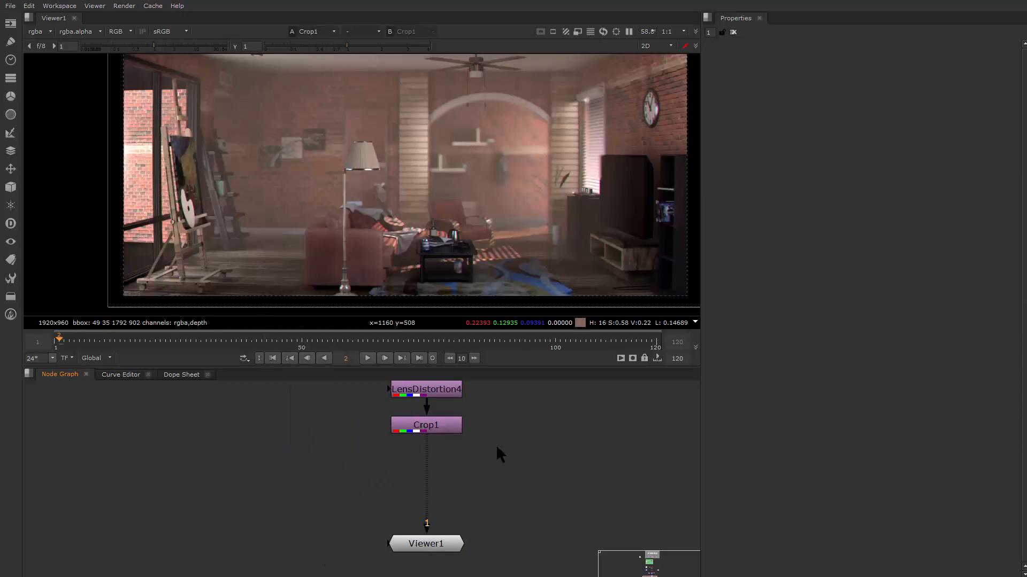
Step: Add a Write node after Crop1 and place it between Crop1 and Viewer1
{"action": "left_click", "coordinate": [436, 431]}
{"action": "key", "text": "w"}
{"action": "left_click_drag", "start_coordinate": [445, 441], "coordinate": [445, 461]}
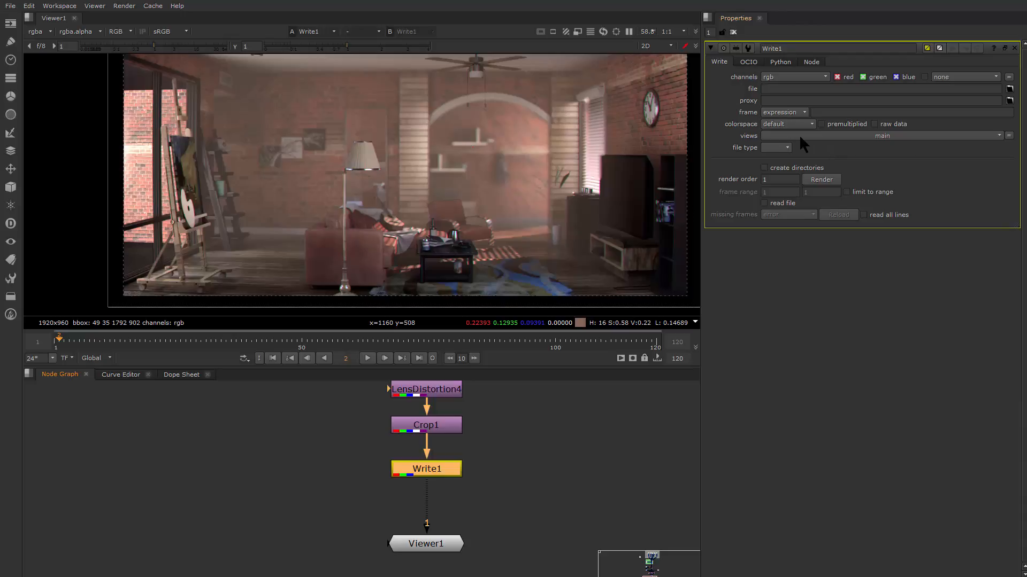
Step: Browse for the Write1 output file and create a new folder named "outPut" inside the ARender folder
{"action": "left_click", "coordinate": [1009, 89]}
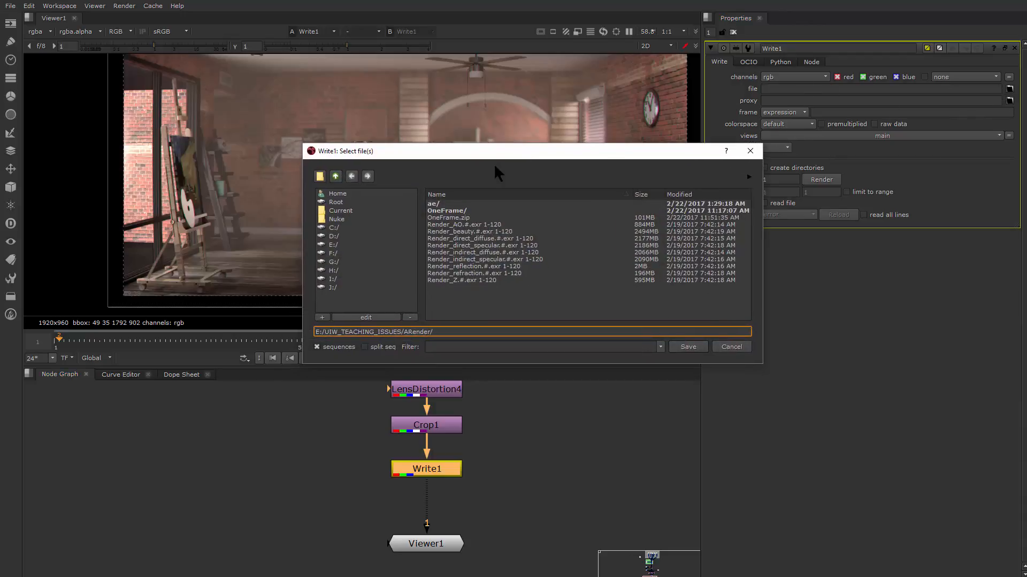
{"action": "left_click", "coordinate": [319, 176]}
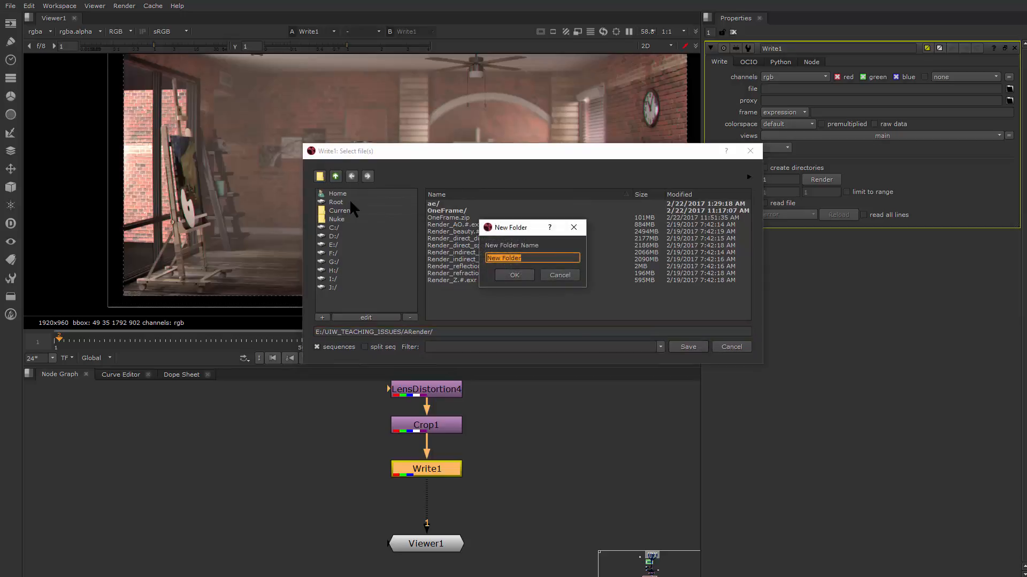
{"action": "type", "text": "uo"}
{"action": "key", "text": "BackSpace"}
{"action": "key", "text": "BackSpace"}
{"action": "type", "text": "out"}
{"action": "key", "text": "Return"}
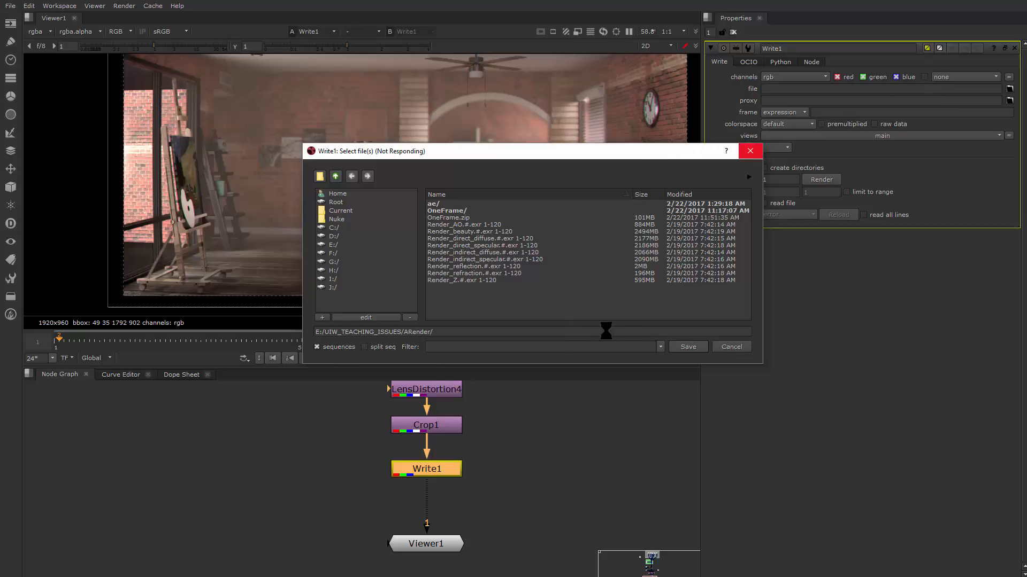
Step: Set the Write1 output file to "ouput.mov" in the outPut folder and save the choice
{"action": "left_click_drag", "start_coordinate": [563, 157], "coordinate": [566, 144]}
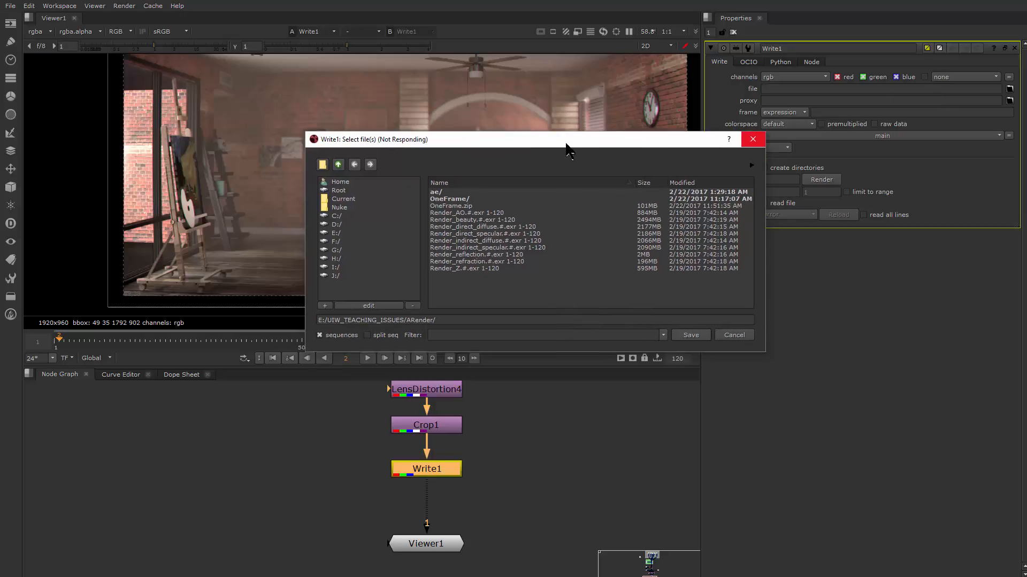
{"action": "left_click", "coordinate": [480, 318]}
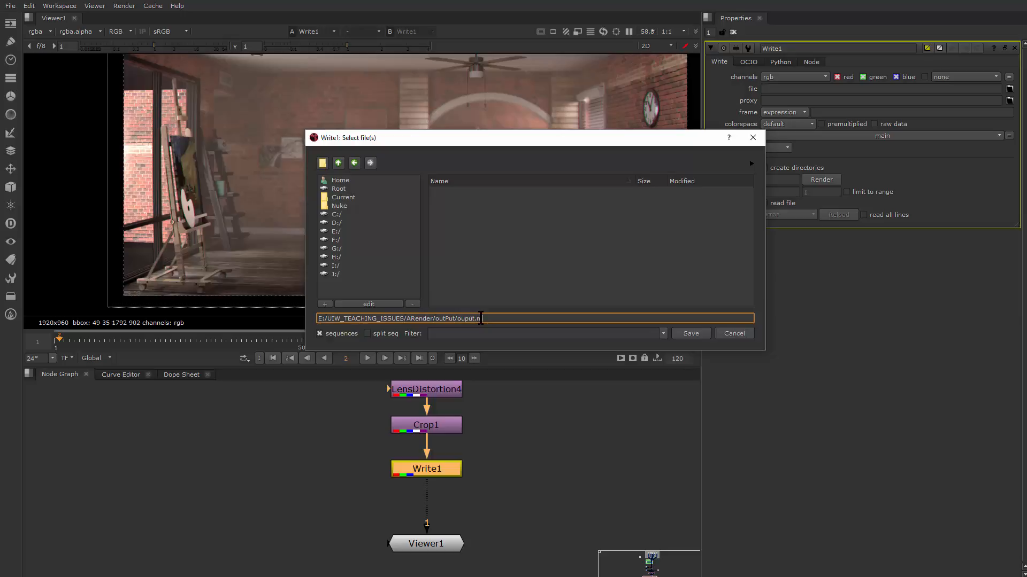
{"action": "key", "text": "Return"}
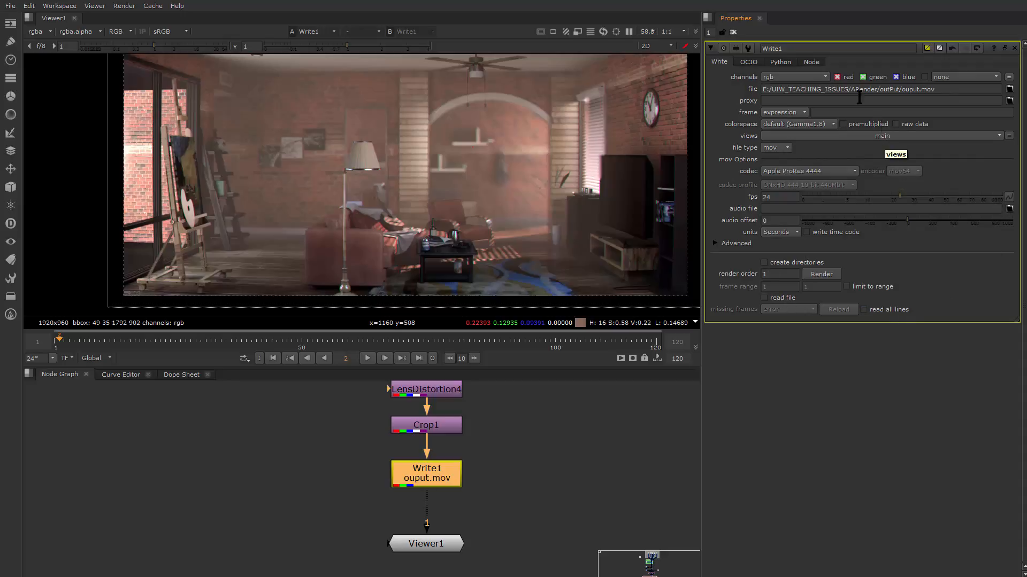
Step: Review the file type, codec and fps options of Write1 and expand its advanced mov options
{"action": "left_click", "coordinate": [780, 148]}
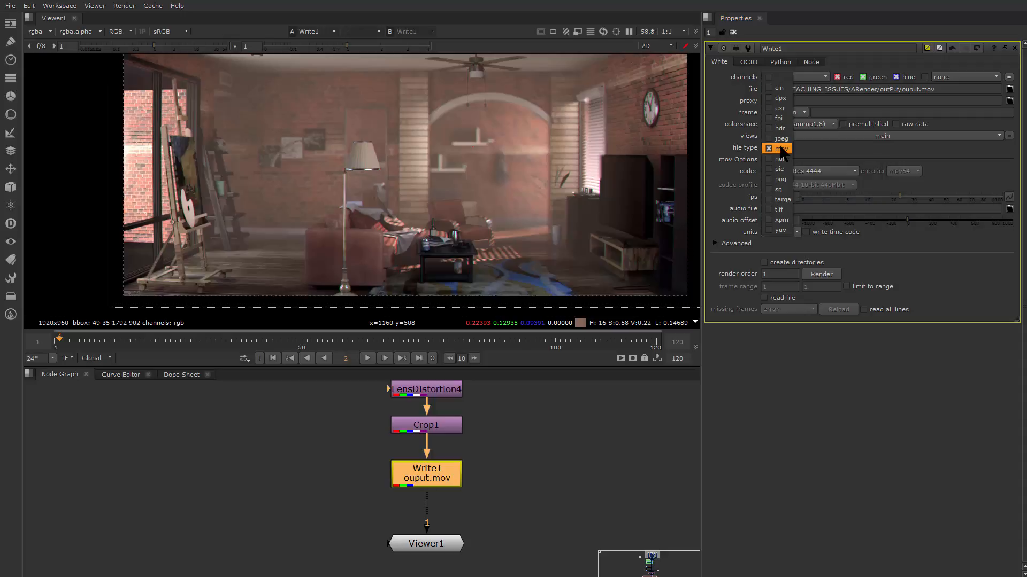
{"action": "left_click", "coordinate": [802, 147]}
{"action": "left_click", "coordinate": [842, 171]}
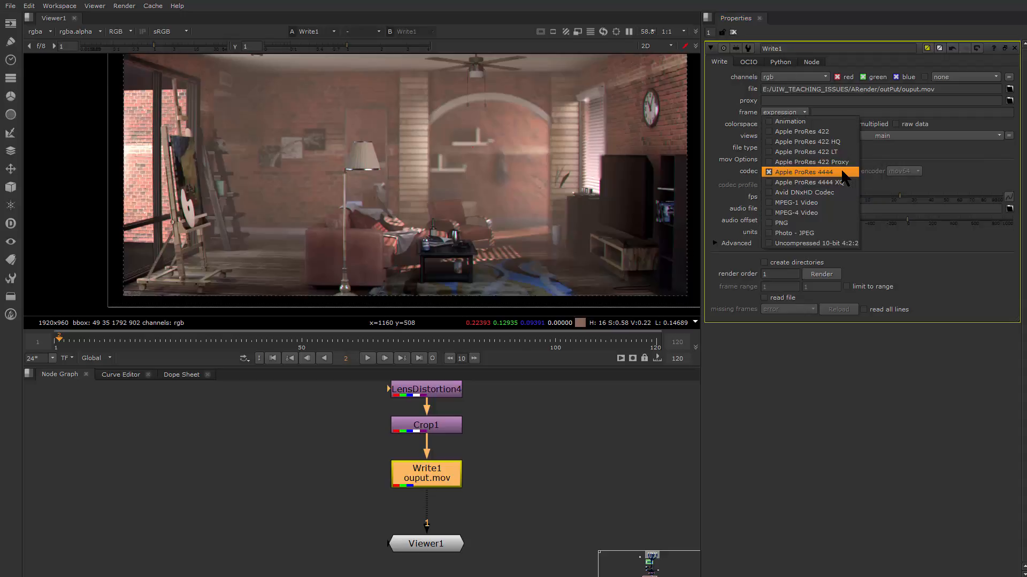
{"action": "left_click", "coordinate": [901, 183]}
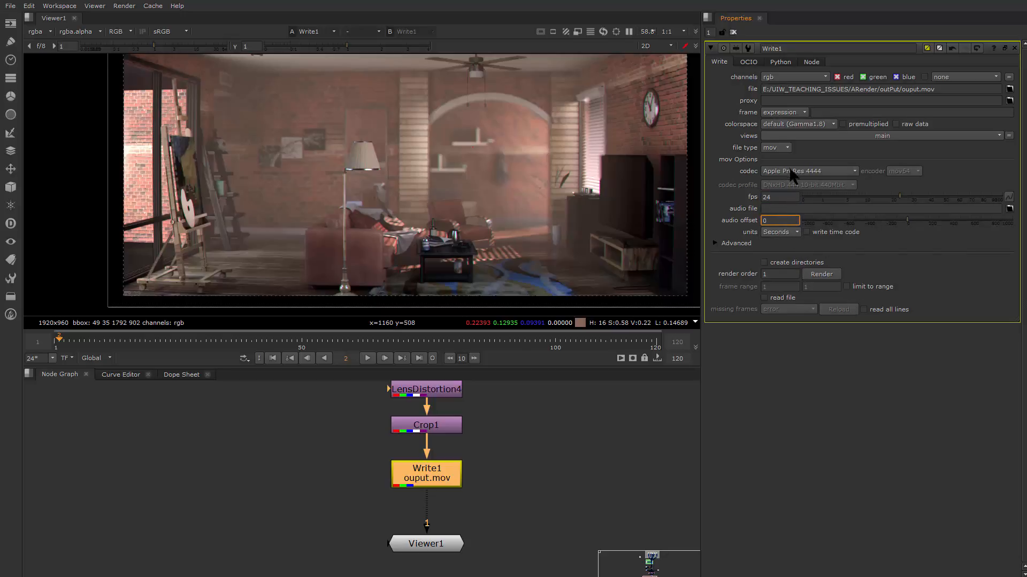
{"action": "left_click", "coordinate": [779, 197]}
{"action": "left_click", "coordinate": [715, 235]}
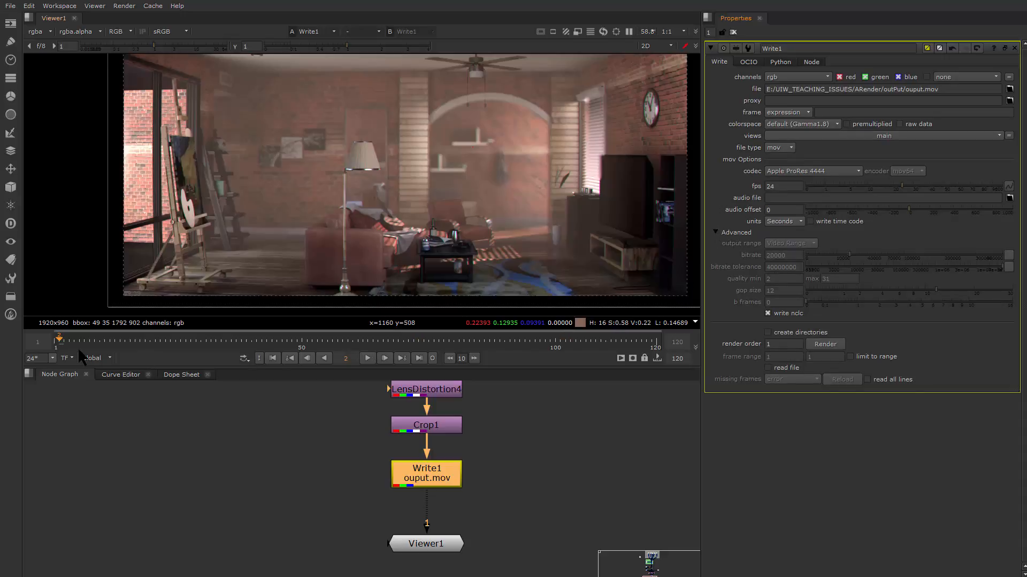
Step: Go to frame 77 and inspect the composited living room in the viewer
{"action": "left_click_drag", "start_coordinate": [66, 345], "coordinate": [439, 345]}
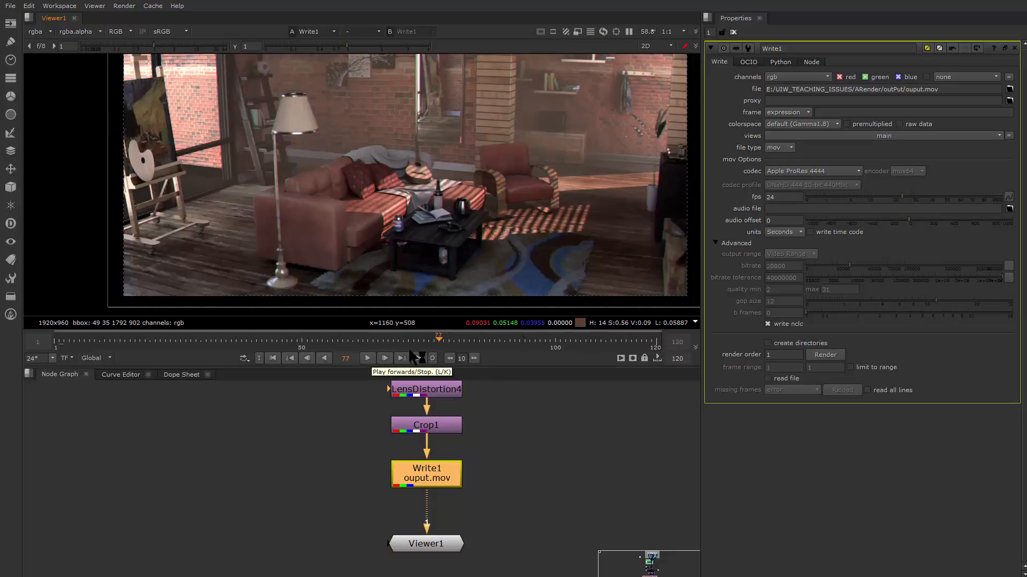
{"action": "left_click_drag", "start_coordinate": [509, 145], "coordinate": [485, 187]}
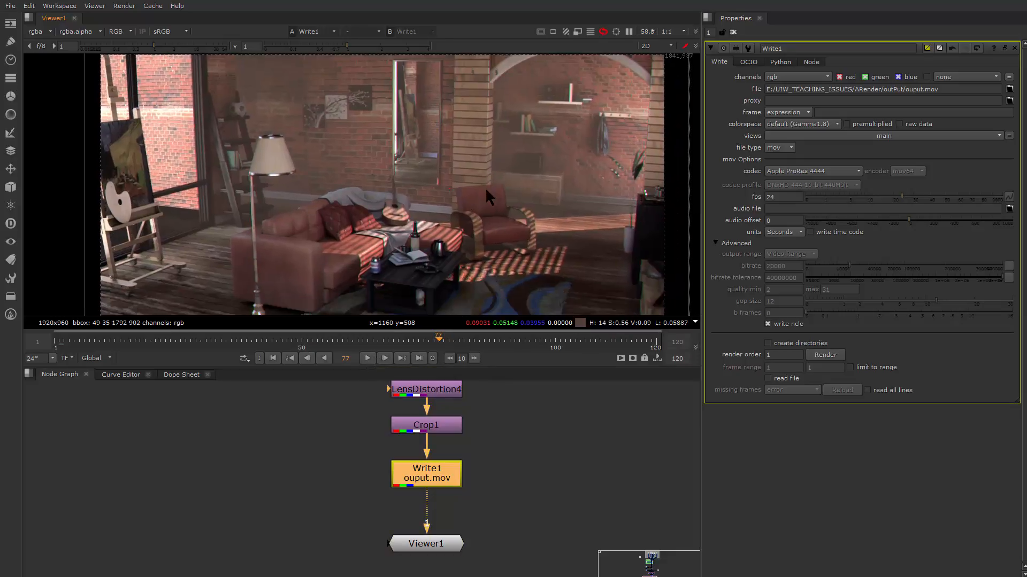
{"action": "key", "text": "minus"}
{"action": "scroll", "coordinate": [493, 184], "scroll_direction": "up", "scroll_amount": 1}
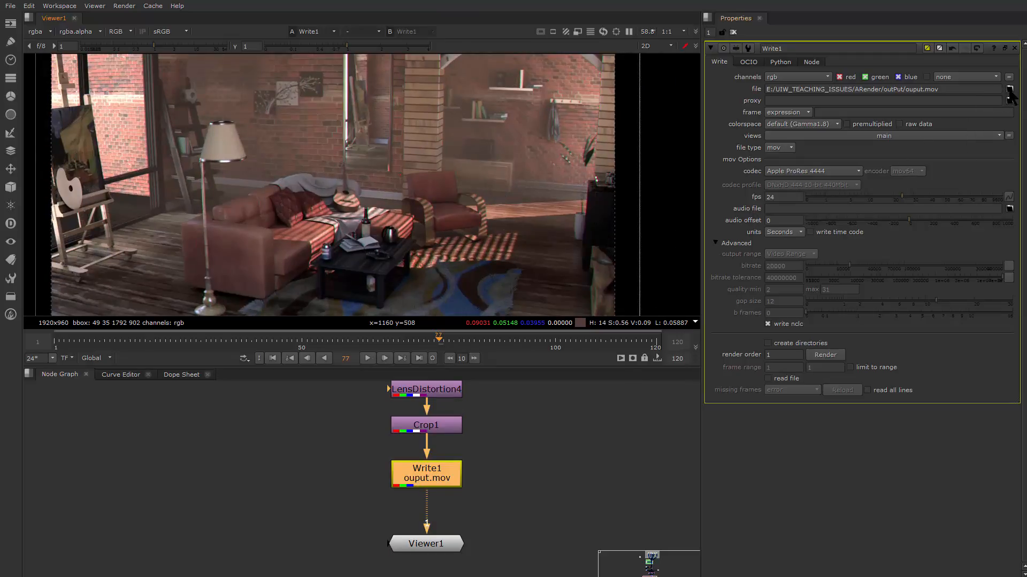
Step: Check the mov extension, keep the Apple ProRes 4444 codec, and render Write1 over the input frame range 1-120
{"action": "left_click_drag", "start_coordinate": [949, 92], "coordinate": [930, 93]}
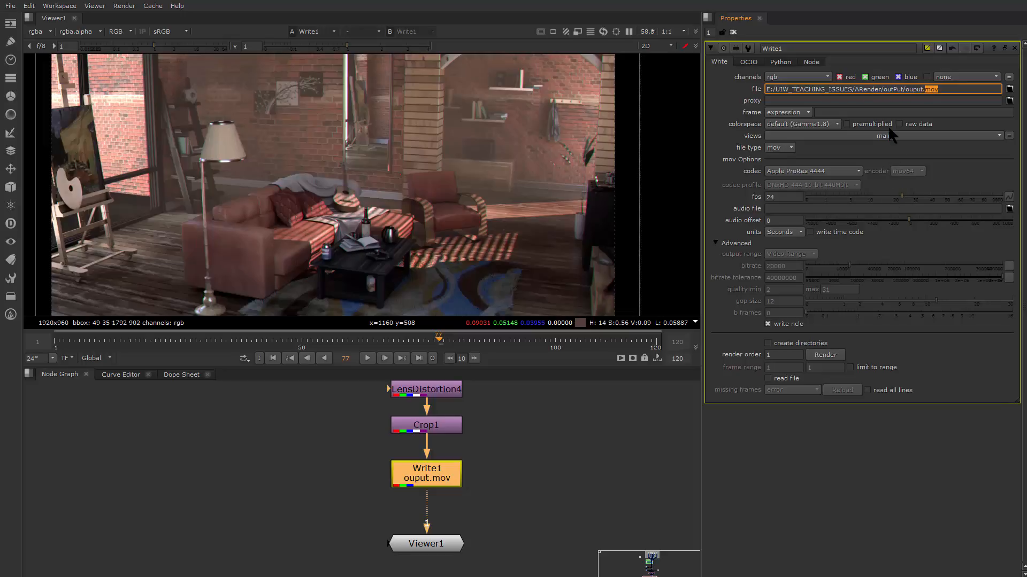
{"action": "left_click", "coordinate": [821, 171]}
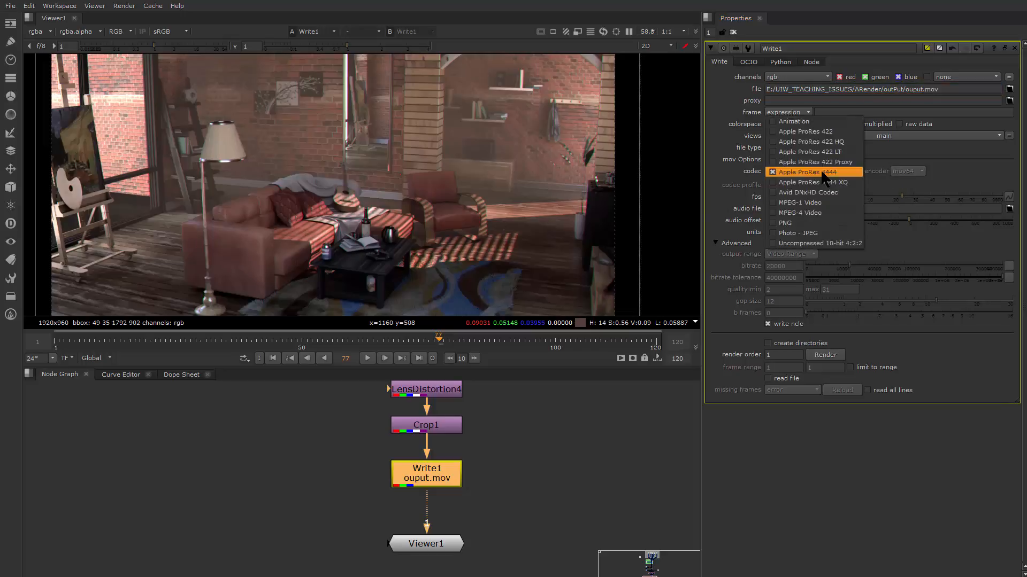
{"action": "left_click", "coordinate": [855, 173]}
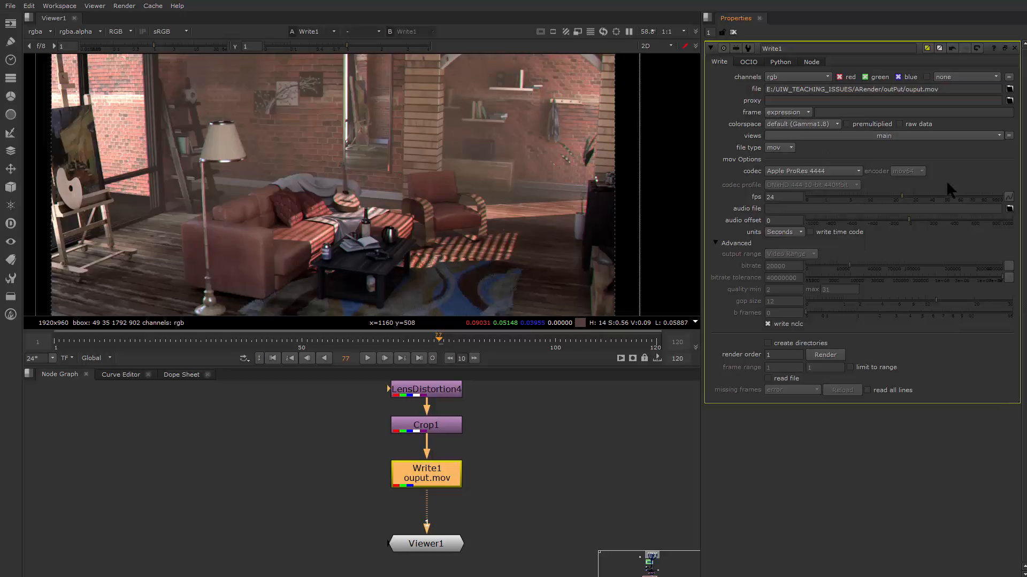
{"action": "left_click", "coordinate": [830, 356]}
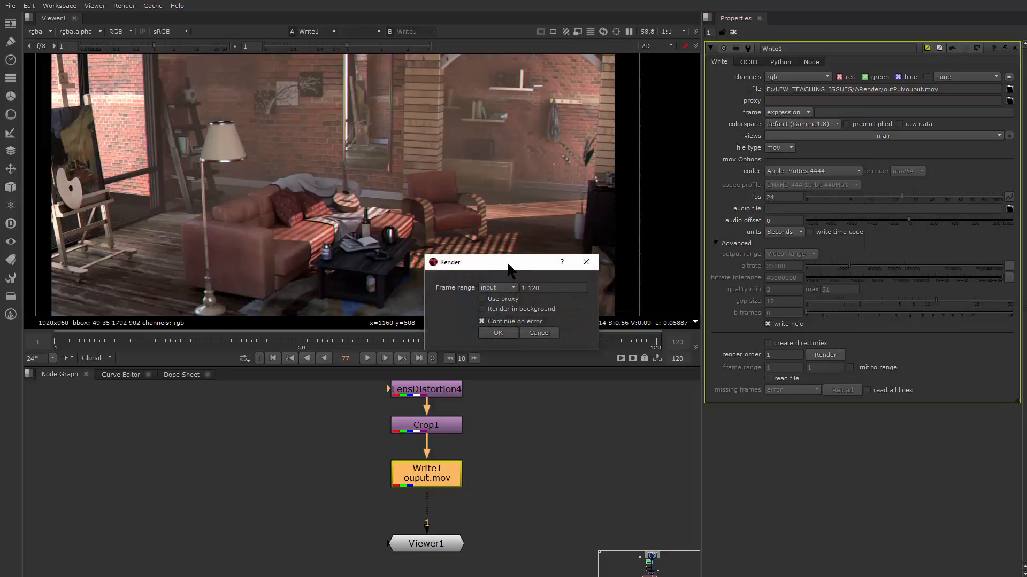
{"action": "left_click_drag", "start_coordinate": [516, 264], "coordinate": [556, 216]}
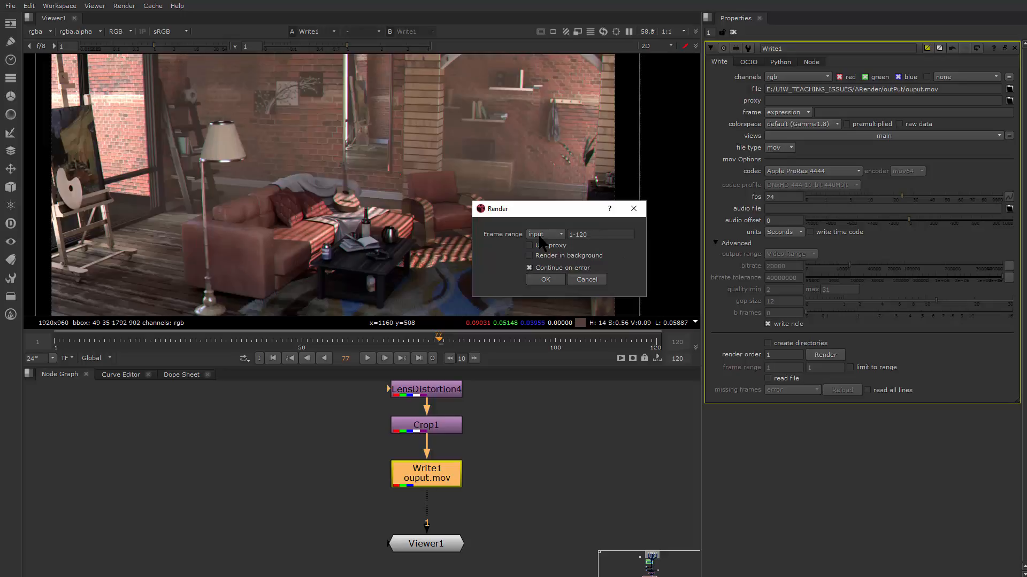
{"action": "left_click", "coordinate": [539, 279]}
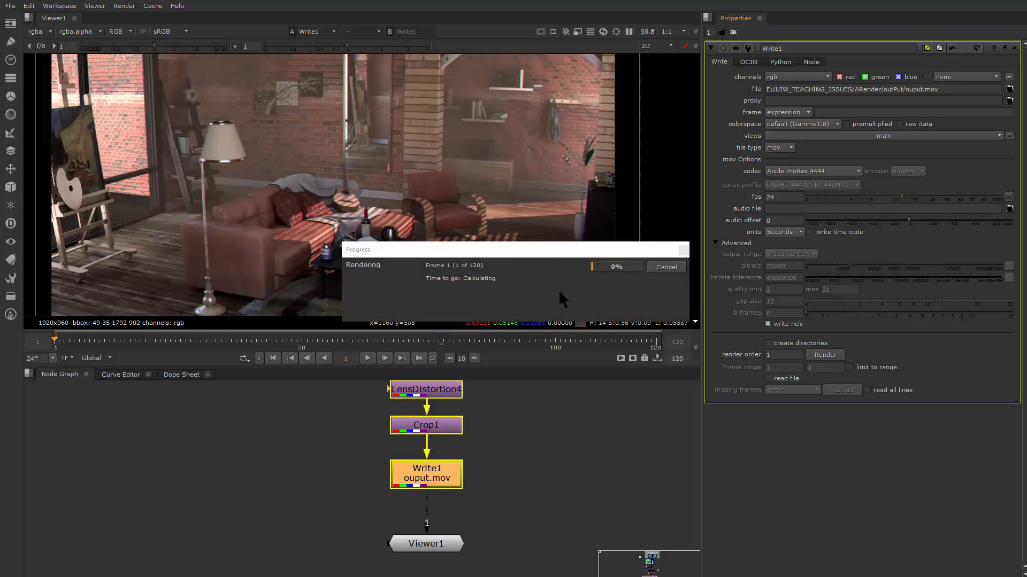
{"action": "left_click_drag", "start_coordinate": [575, 250], "coordinate": [873, 70]}
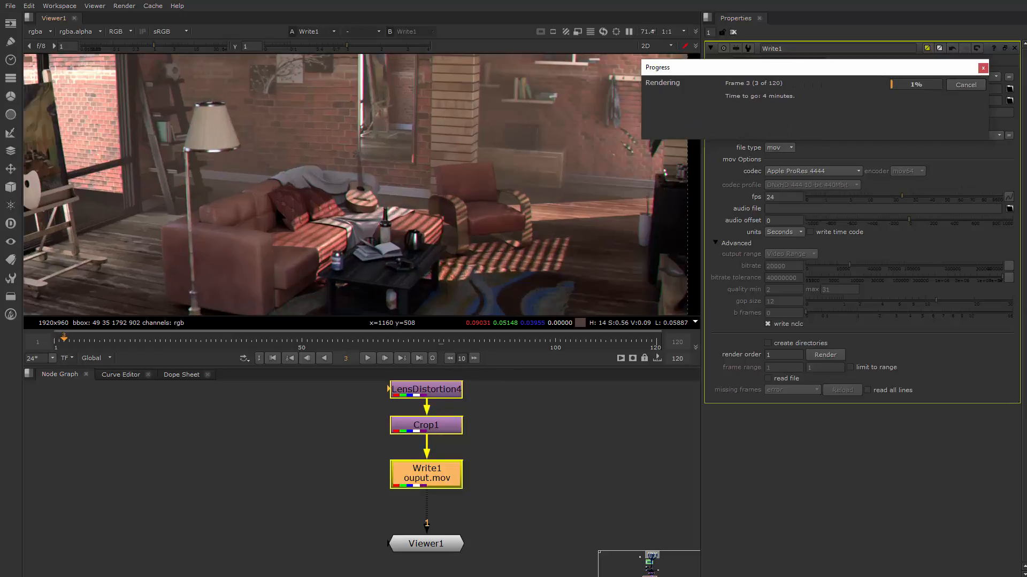
Step: Inspect the living room image up close and review the node tree from Write1 up to the ColorCorrection backdrop
{"action": "scroll", "coordinate": [314, 216], "scroll_direction": "up", "scroll_amount": 6}
{"action": "scroll", "coordinate": [396, 217], "scroll_direction": "down", "scroll_amount": 4}
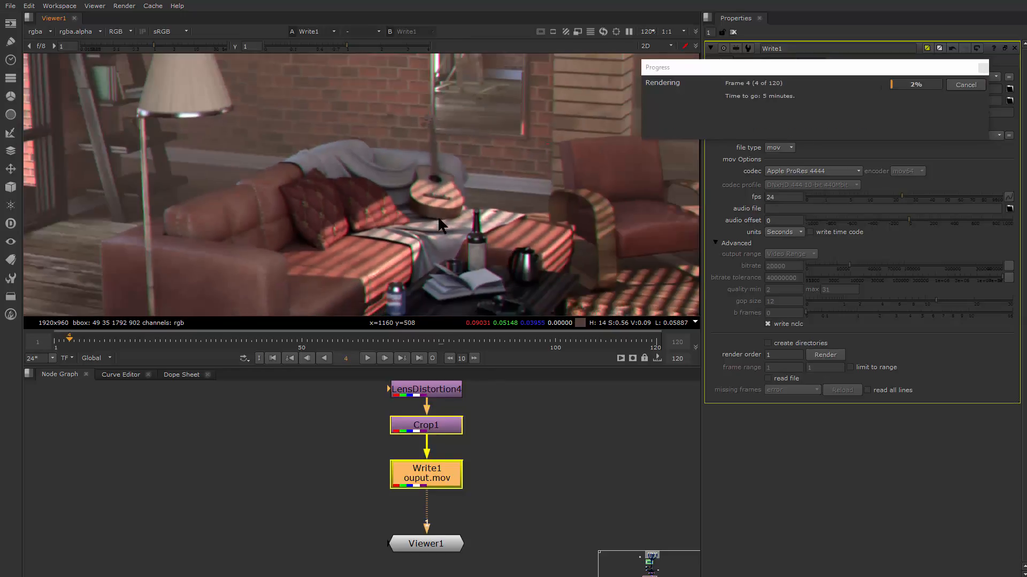
{"action": "left_click_drag", "start_coordinate": [435, 215], "coordinate": [648, 244]}
{"action": "scroll", "coordinate": [646, 249], "scroll_direction": "down", "scroll_amount": 2}
{"action": "scroll", "coordinate": [518, 501], "scroll_direction": "down", "scroll_amount": 2}
{"action": "scroll", "coordinate": [539, 442], "scroll_direction": "down", "scroll_amount": 3}
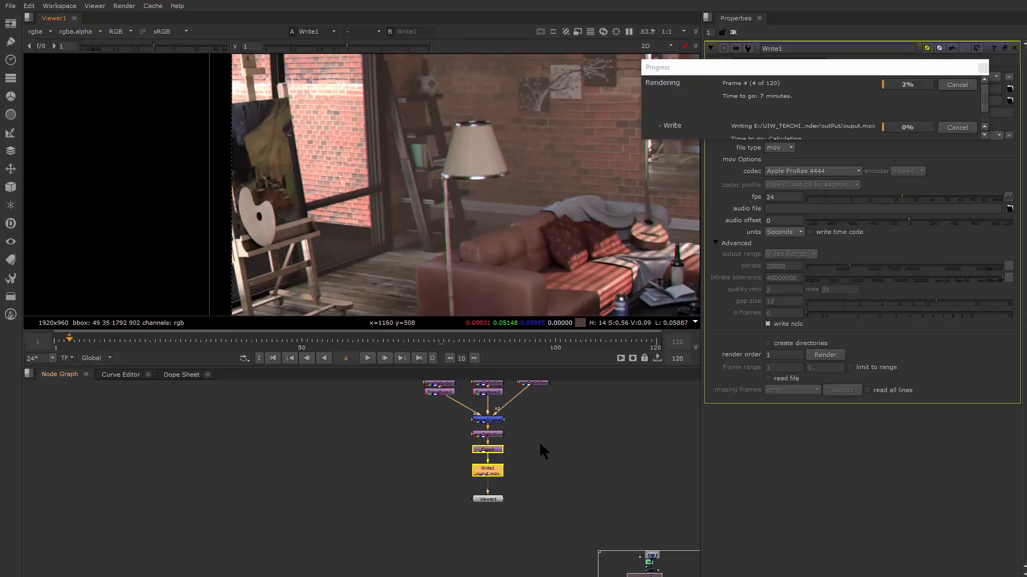
{"action": "left_click_drag", "start_coordinate": [550, 415], "coordinate": [530, 452]}
{"action": "left_click_drag", "start_coordinate": [527, 393], "coordinate": [525, 551]}
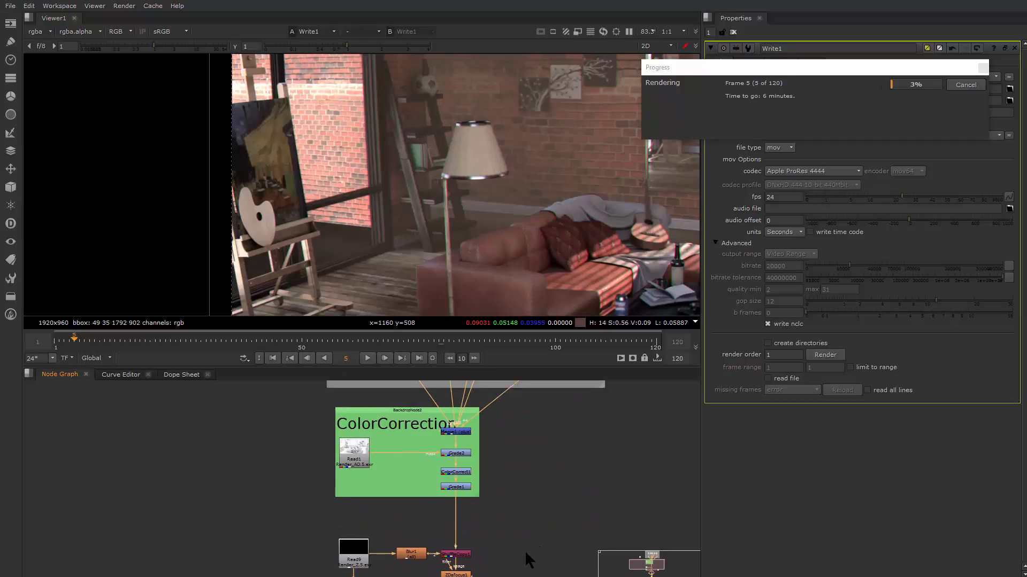
{"action": "left_click_drag", "start_coordinate": [522, 425], "coordinate": [611, 506]}
{"action": "scroll", "coordinate": [511, 526], "scroll_direction": "down", "scroll_amount": 4}
{"action": "scroll", "coordinate": [509, 525], "scroll_direction": "up", "scroll_amount": 3}
{"action": "scroll", "coordinate": [574, 474], "scroll_direction": "down", "scroll_amount": 2}
{"action": "scroll", "coordinate": [543, 447], "scroll_direction": "down", "scroll_amount": 1}
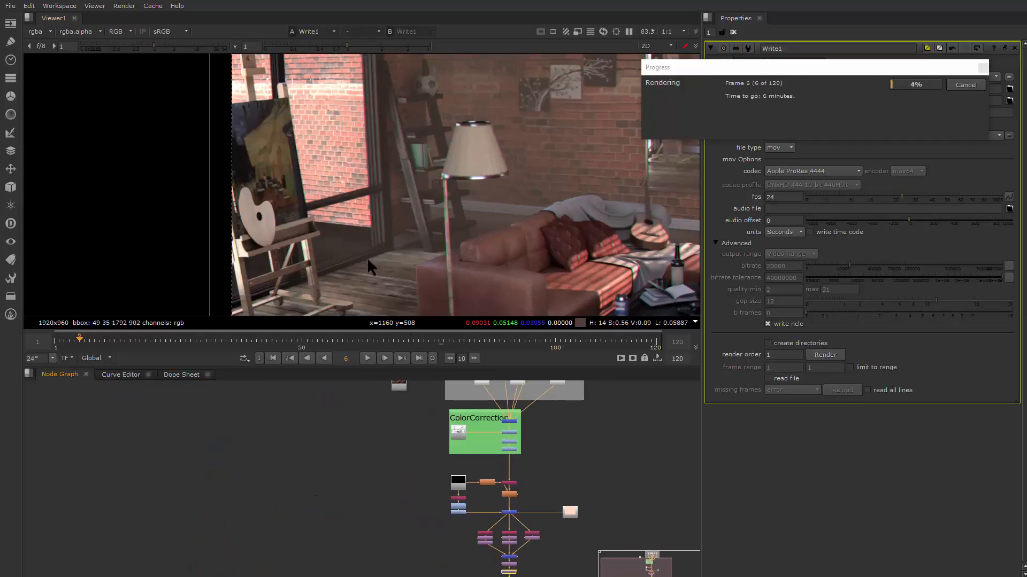
Step: Switch the viewer from the 2D image to the 3D view and look over its grid
{"action": "left_click_drag", "start_coordinate": [347, 248], "coordinate": [257, 224]}
{"action": "key", "text": "Tab"}
{"action": "left_click_drag", "start_coordinate": [431, 232], "coordinate": [436, 195]}
{"action": "right_click", "coordinate": [481, 222]}
{"action": "left_click", "coordinate": [97, 6]}
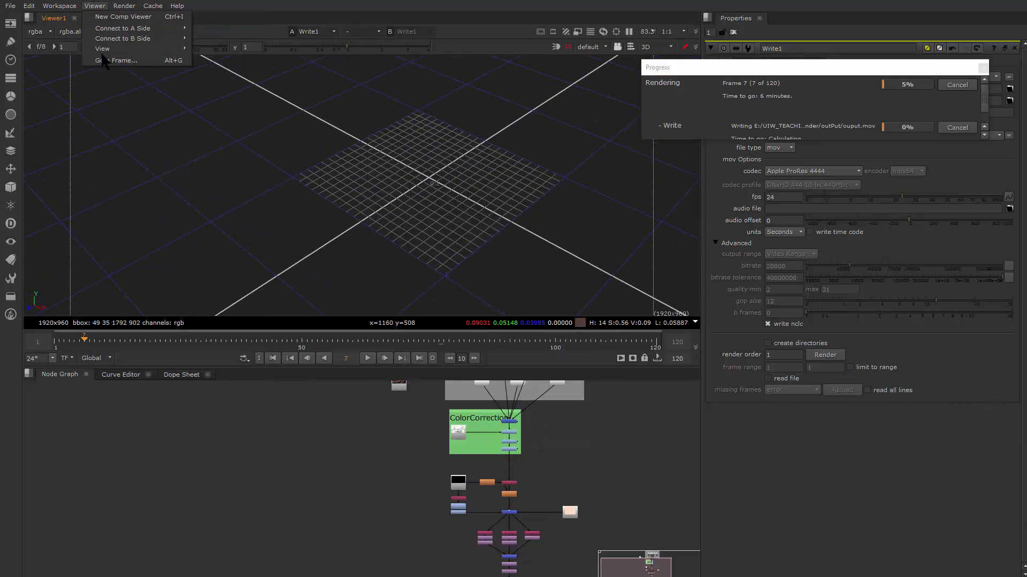
{"action": "left_click_drag", "start_coordinate": [392, 193], "coordinate": [434, 271]}
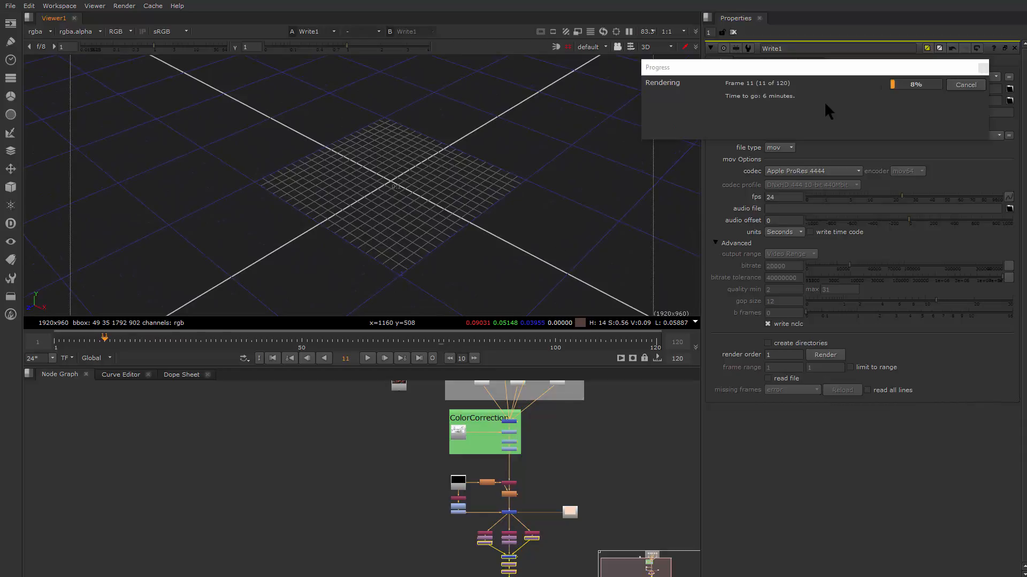
Step: Review the render pass Read nodes in the Reading And Denoising backdrop and shift Read8 slightly towards Read6
{"action": "left_click_drag", "start_coordinate": [832, 71], "coordinate": [636, 102]}
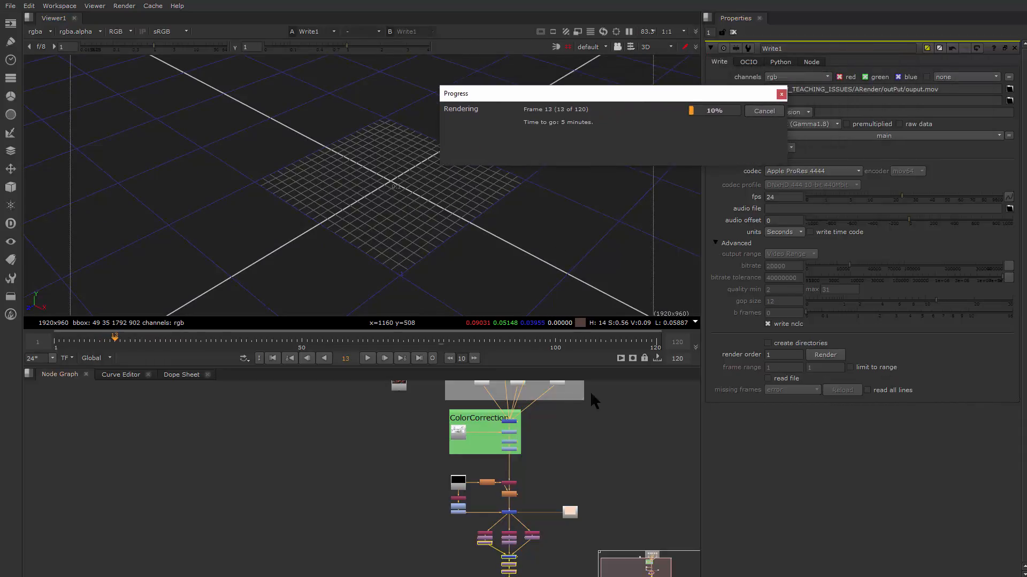
{"action": "left_click_drag", "start_coordinate": [576, 422], "coordinate": [475, 510]}
{"action": "scroll", "coordinate": [460, 452], "scroll_direction": "up", "scroll_amount": 5}
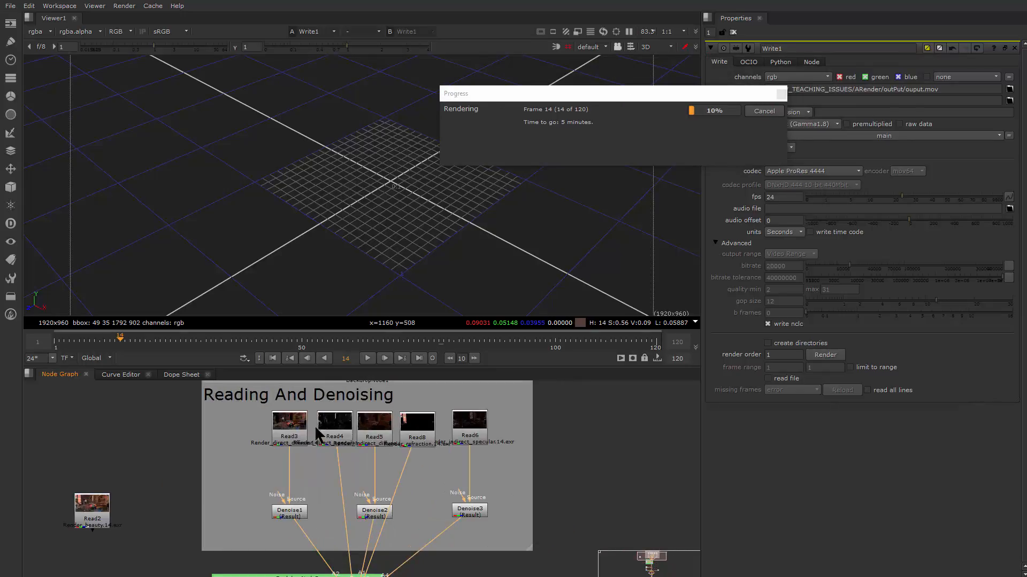
{"action": "left_click_drag", "start_coordinate": [284, 426], "coordinate": [284, 424]}
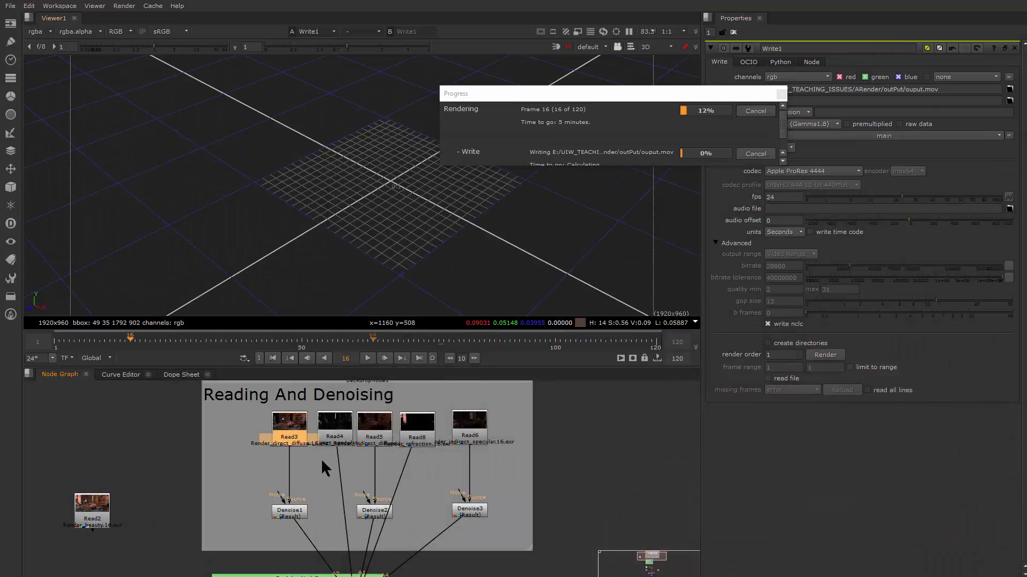
{"action": "left_click_drag", "start_coordinate": [427, 434], "coordinate": [474, 429]}
{"action": "left_click", "coordinate": [423, 431]}
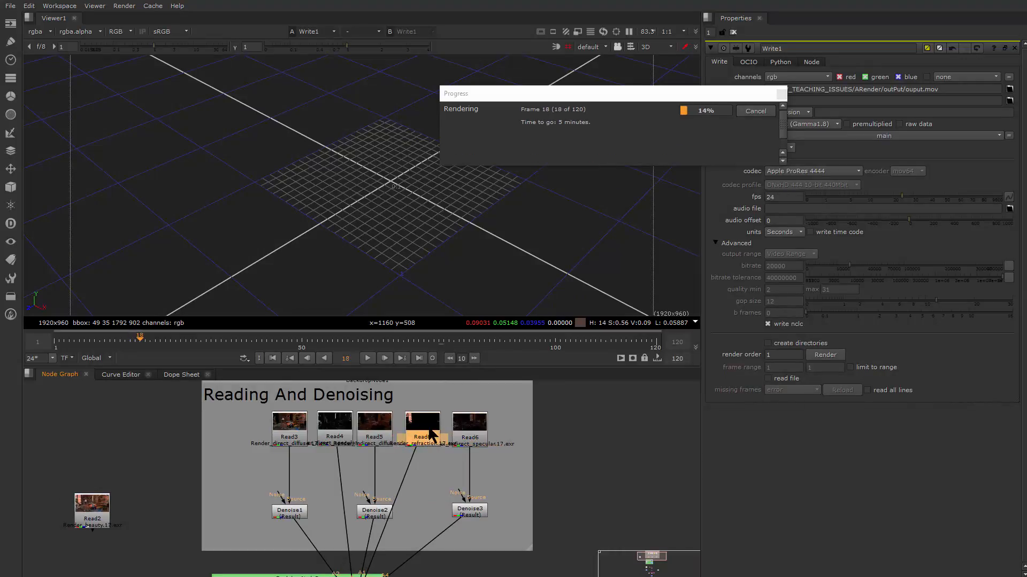
{"action": "left_click", "coordinate": [374, 431]}
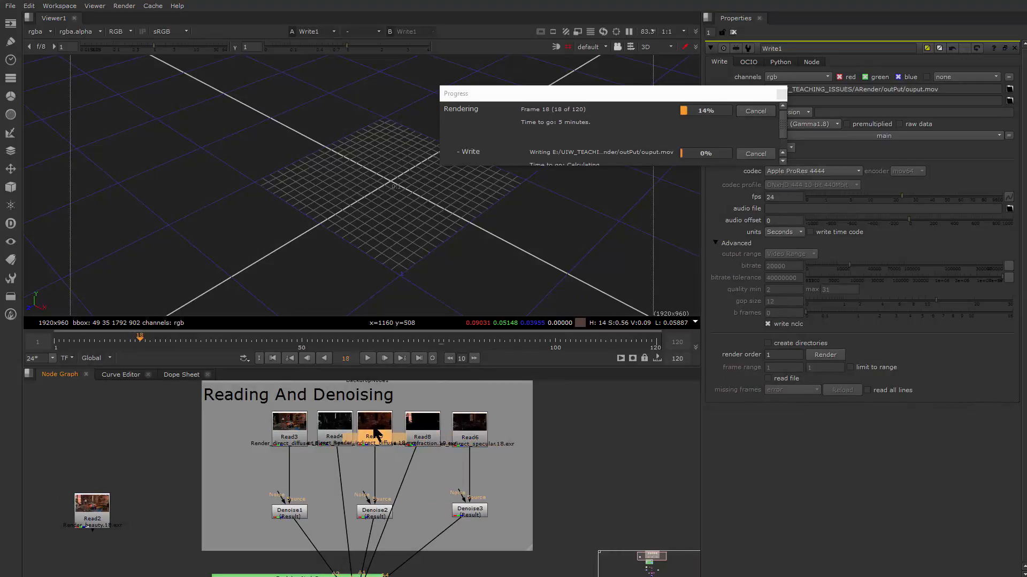
{"action": "left_click_drag", "start_coordinate": [382, 431], "coordinate": [385, 429]}
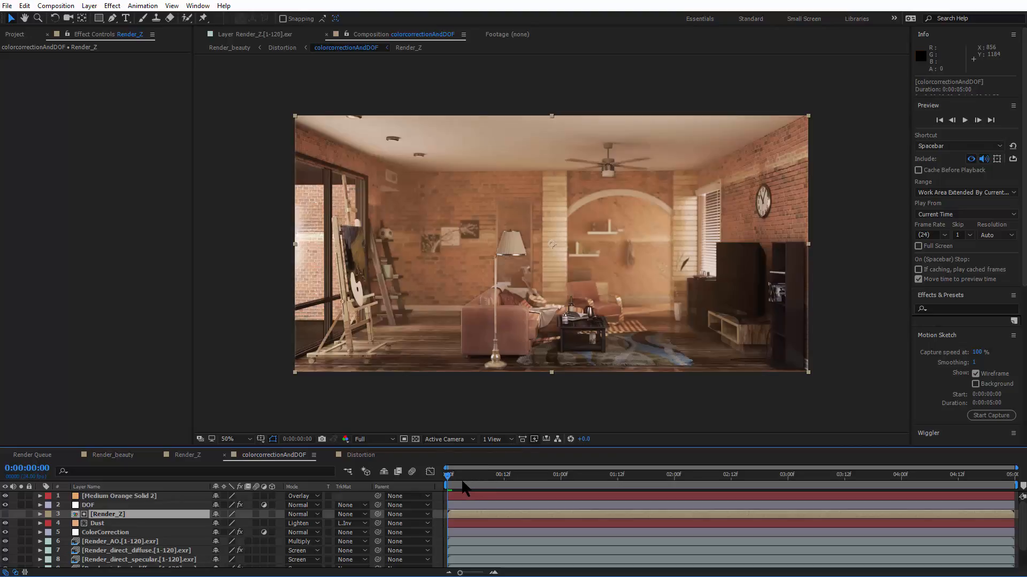
Step: Switch to After Effects and scrub through the colorcorrectionAndDOF composition, stopping at 0:00:00:14
{"action": "left_click_drag", "start_coordinate": [448, 476], "coordinate": [731, 479]}
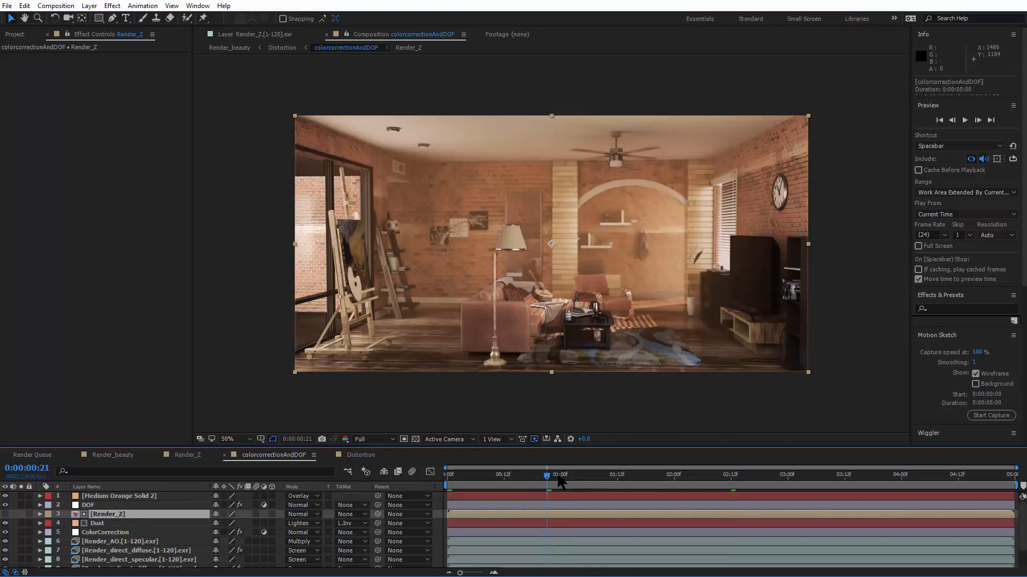
{"action": "left_click_drag", "start_coordinate": [548, 480], "coordinate": [879, 502]}
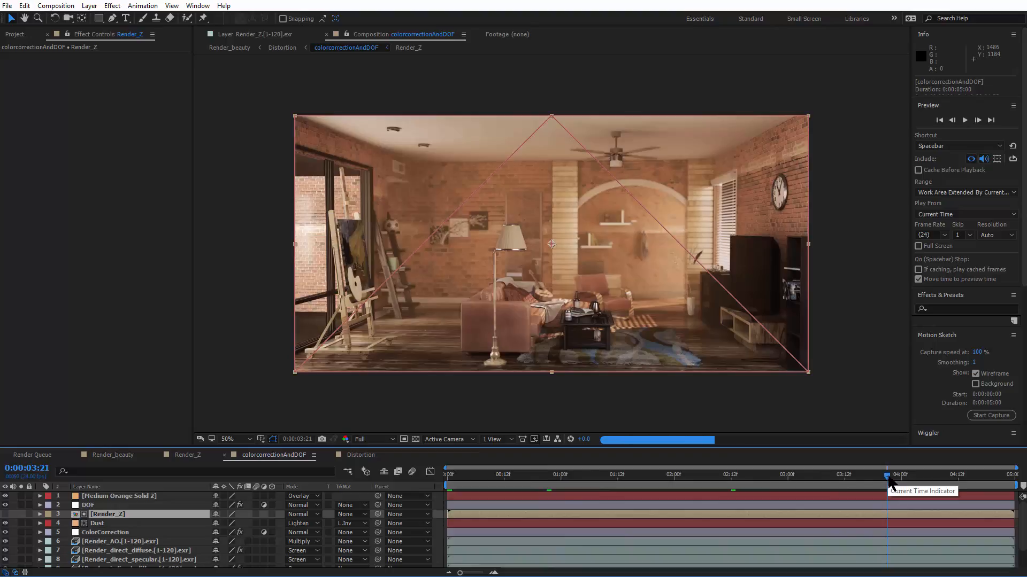
{"action": "left_click_drag", "start_coordinate": [887, 478], "coordinate": [514, 476]}
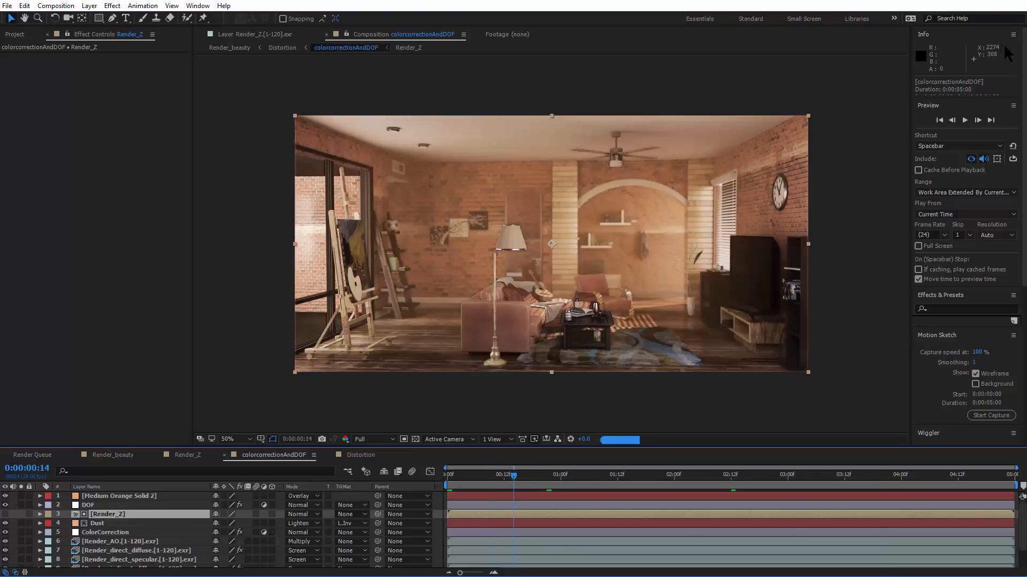